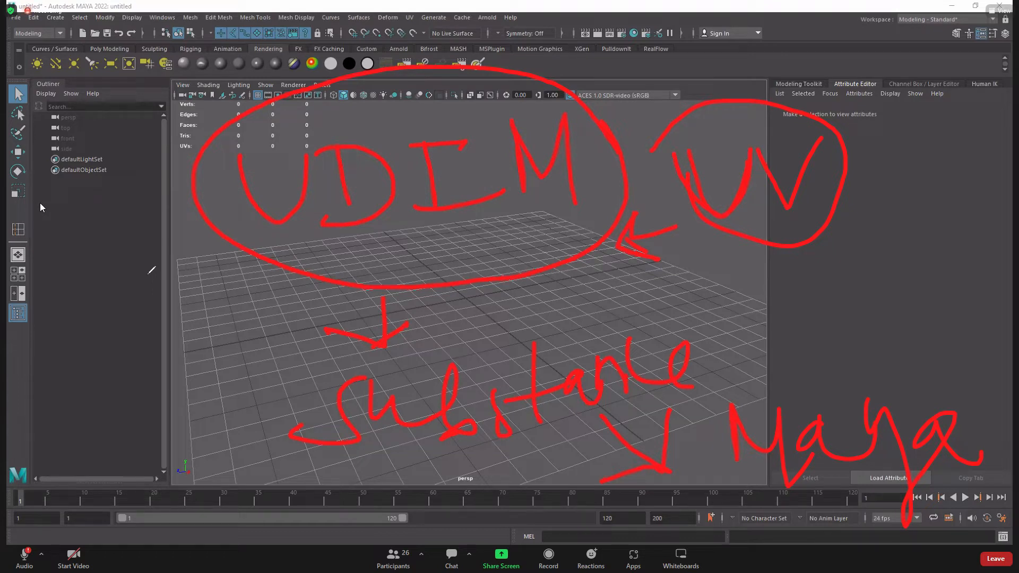
mouse_move(194, 154)
left_mouse_down()
mouse_move(290, 81)
mouse_move(381, 60)
mouse_move(605, 110)
left_mouse_up()
mouse_move(620, 175)
left_mouse_down()
mouse_move(529, 262)
mouse_move(356, 280)
mouse_move(206, 208)
mouse_move(231, 121)
left_mouse_up()
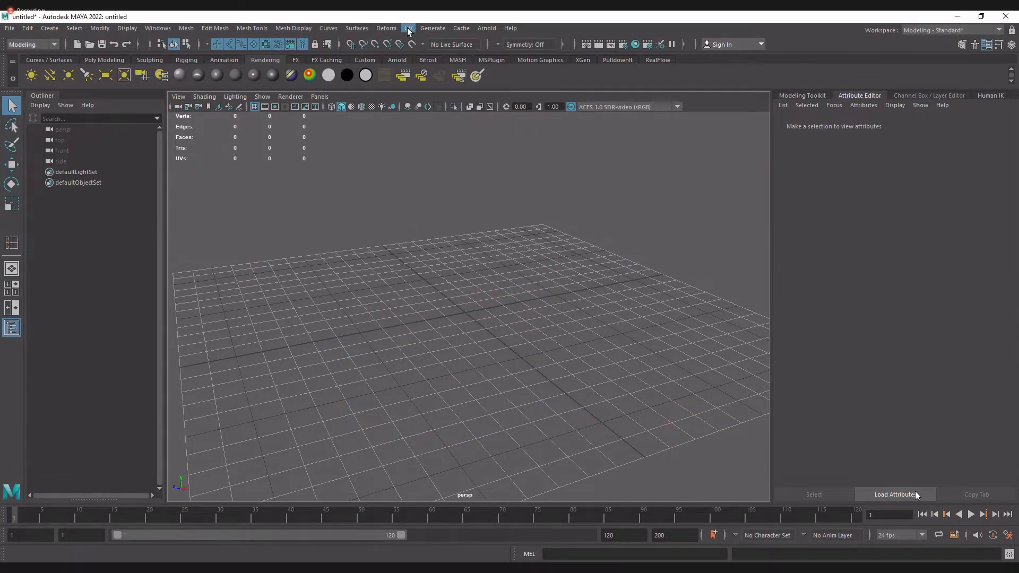
Detach the UV command list as a floating window and place it beside the perspective view
left_click(410, 17)
left_click(431, 37)
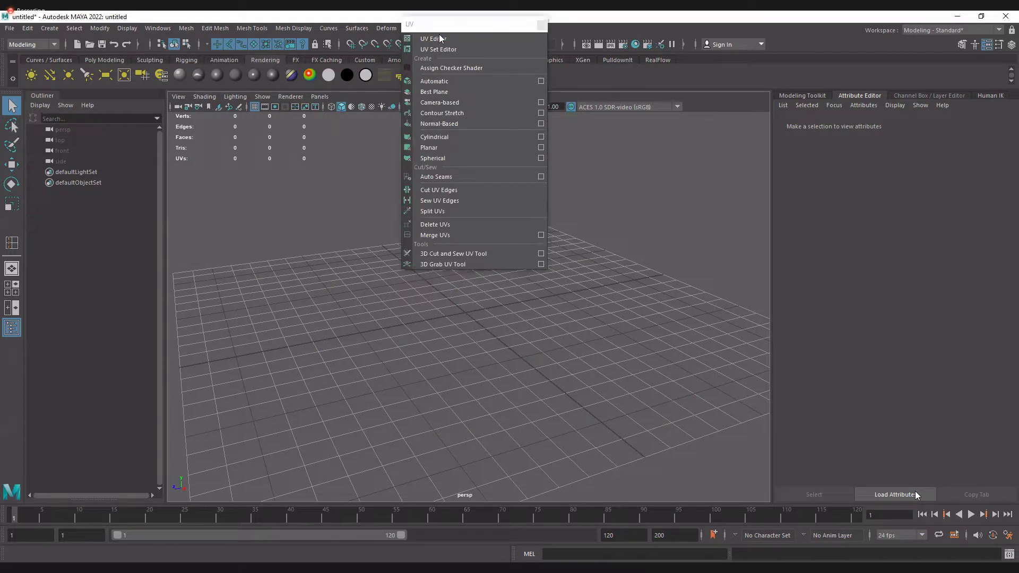
left_click_drag(439, 24, 779, 172)
Create a polygon cube at the grid origin, frame it and activate the Move tool
left_click_drag(485, 348, 442, 344, "alt")
right_click_drag(441, 343, 559, 305, "alt")
left_click_drag(560, 308, 446, 301, "alt")
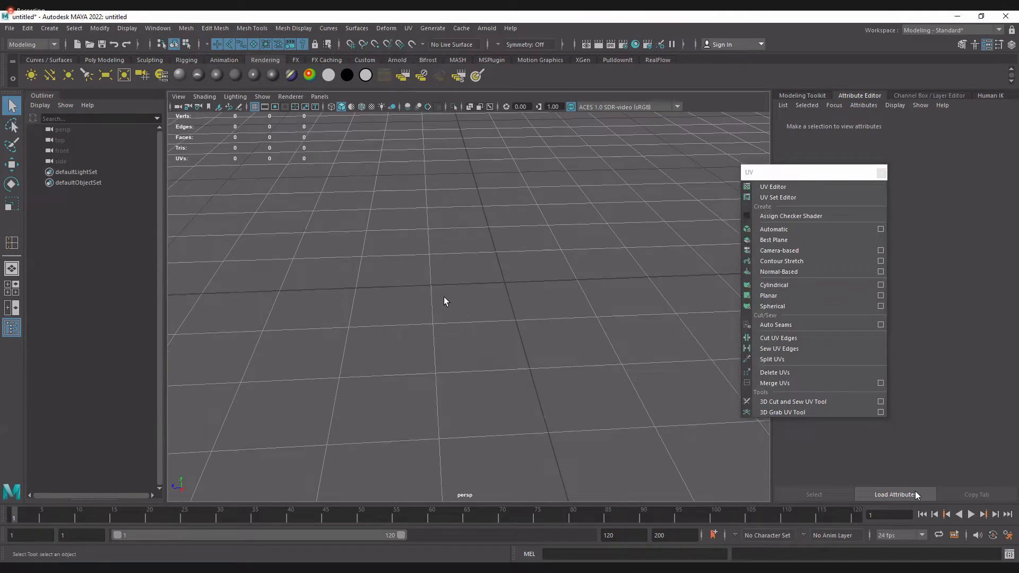
left_click(96, 61)
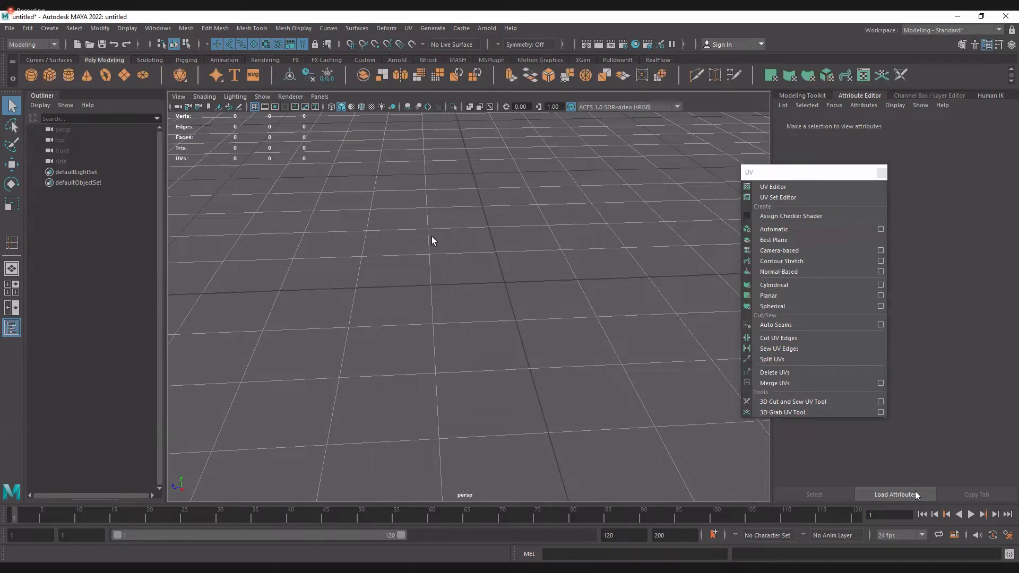
left_click(49, 76)
left_click_drag(451, 341, 430, 346, "alt")
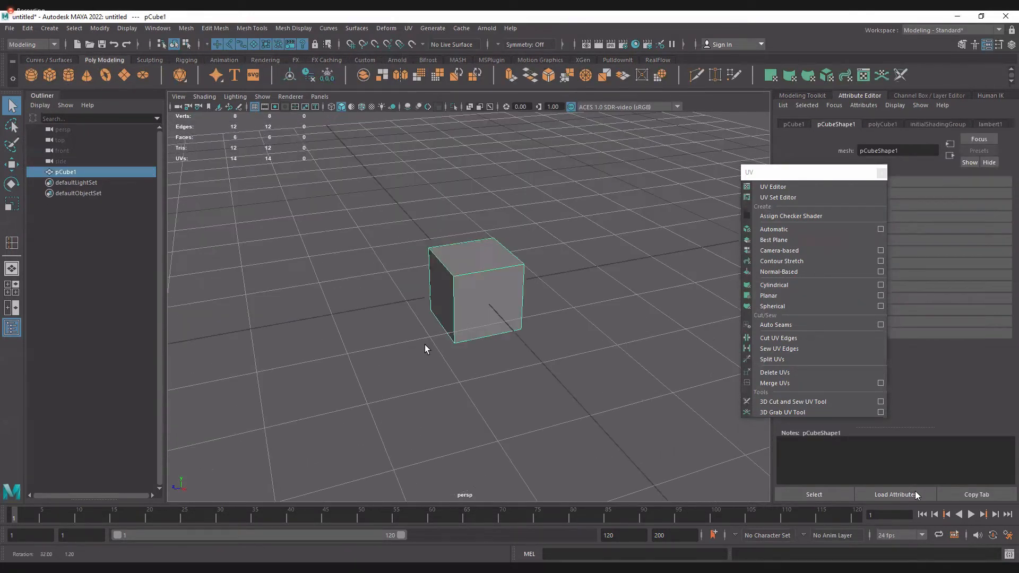
key("w")
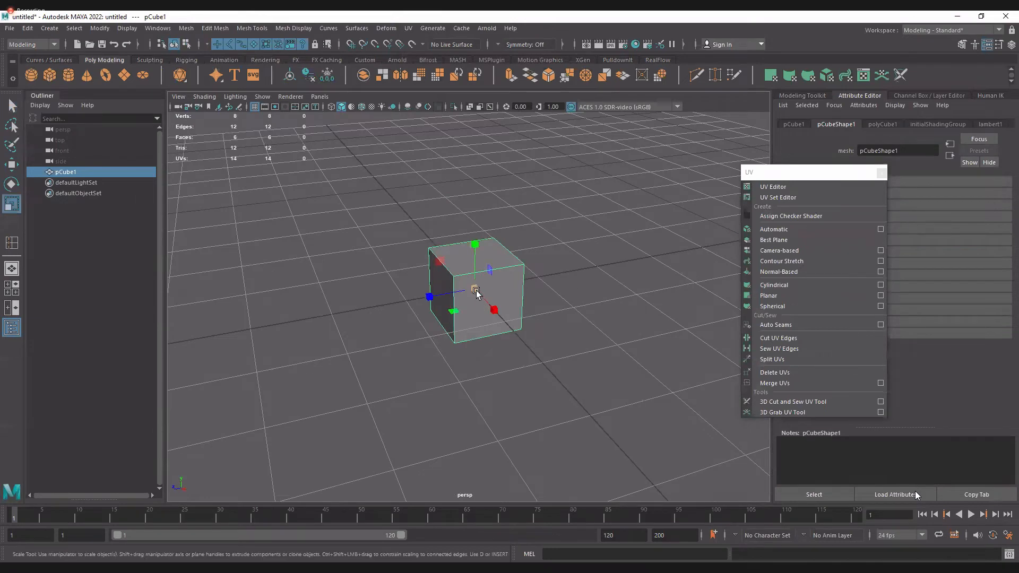
key("f")
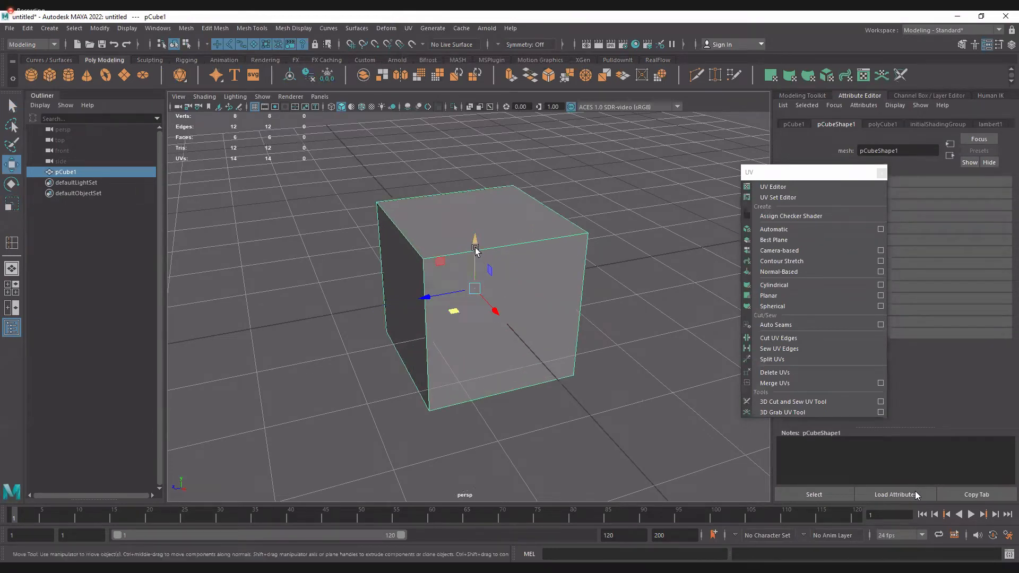
right_click_drag(497, 270, 499, 351, "alt")
left_click_drag(499, 350, 440, 392, "alt")
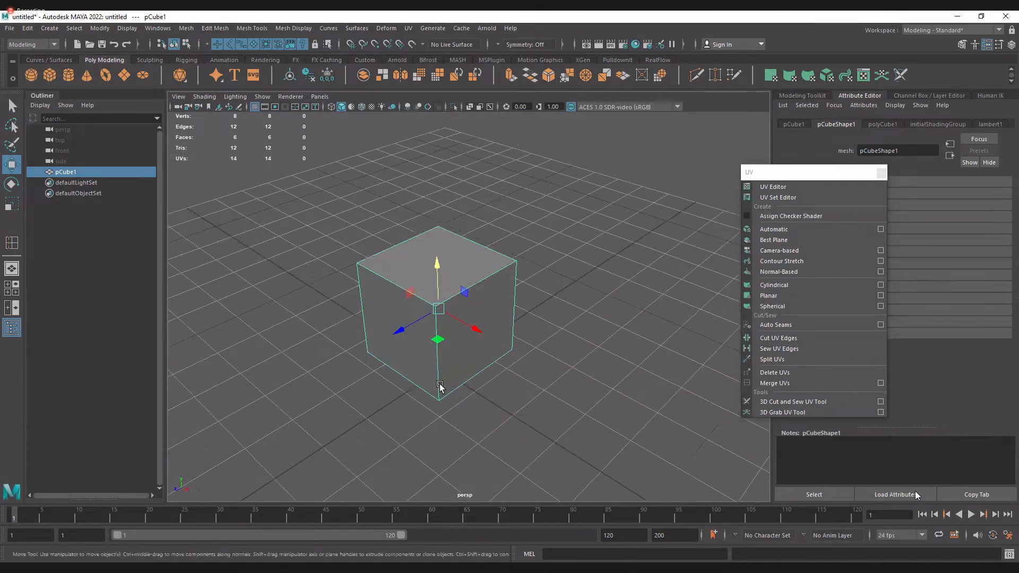
right_click_drag(440, 391, 523, 408, "alt")
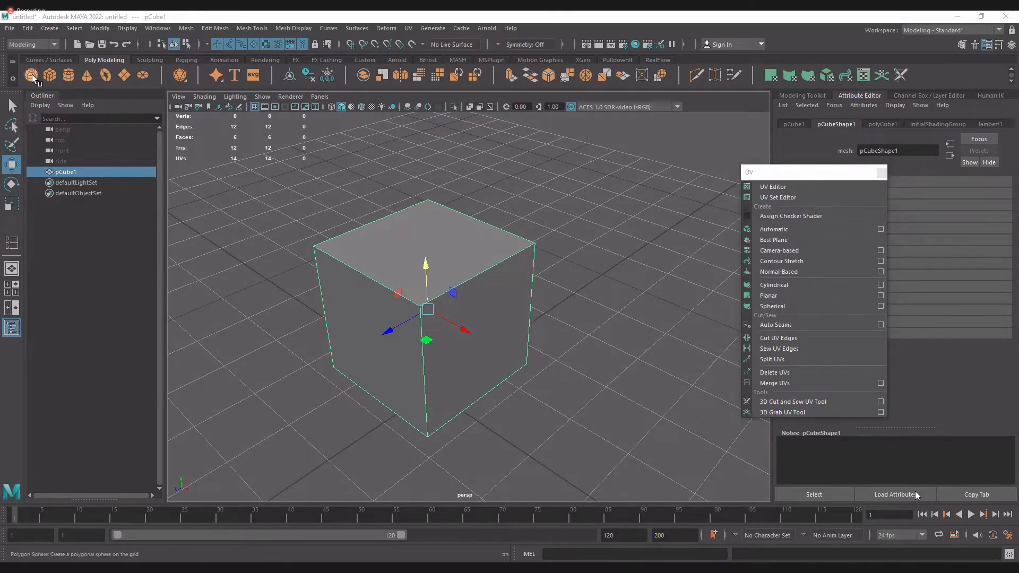
scroll(509, 314, "down", 3)
left_click_drag(509, 313, 457, 339, "alt")
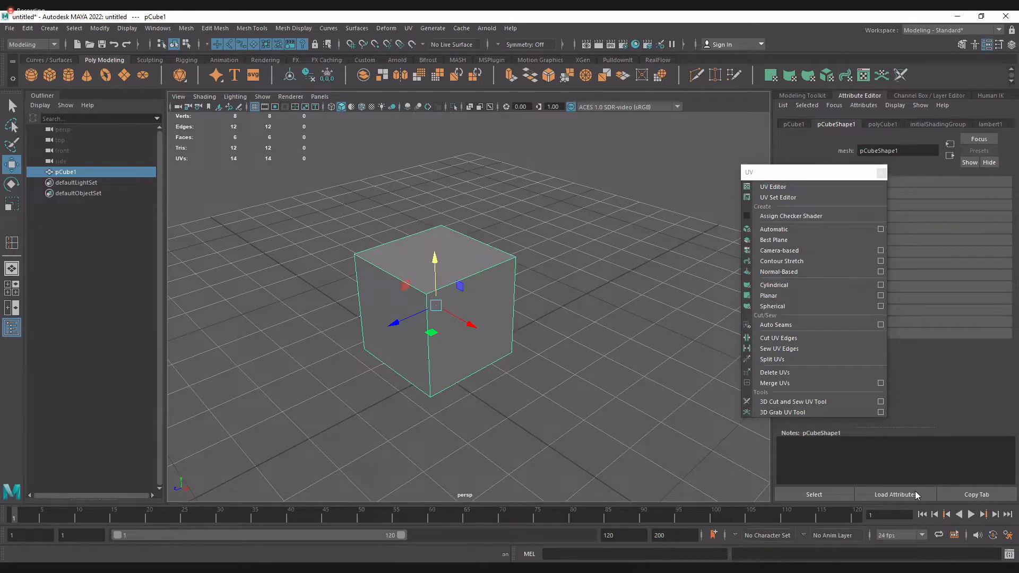
Switch the cube to UV component mode to view its UV points, and return to object selection
left_click(408, 30)
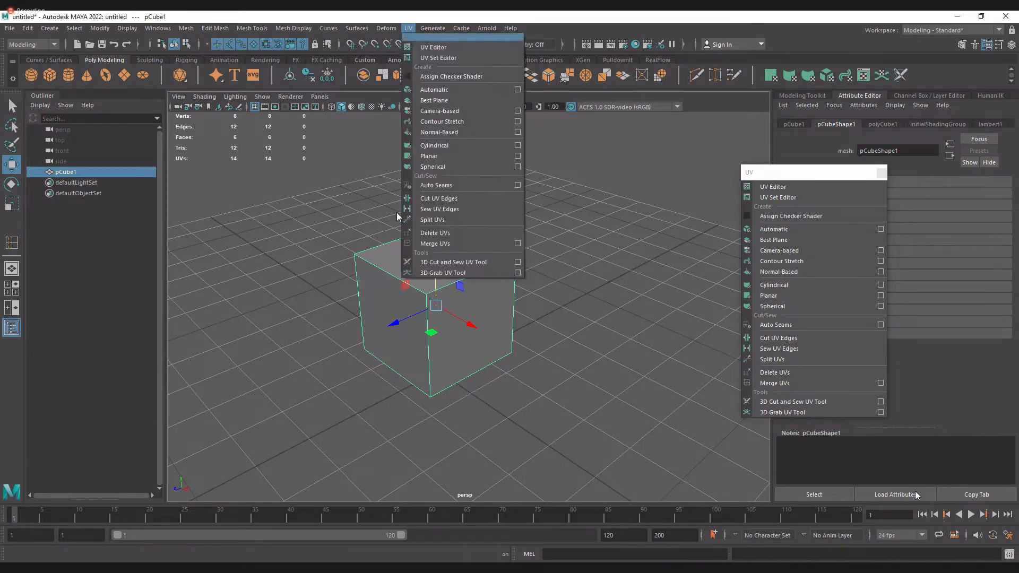
left_click(374, 275)
left_click_drag(380, 314, 429, 263, "alt")
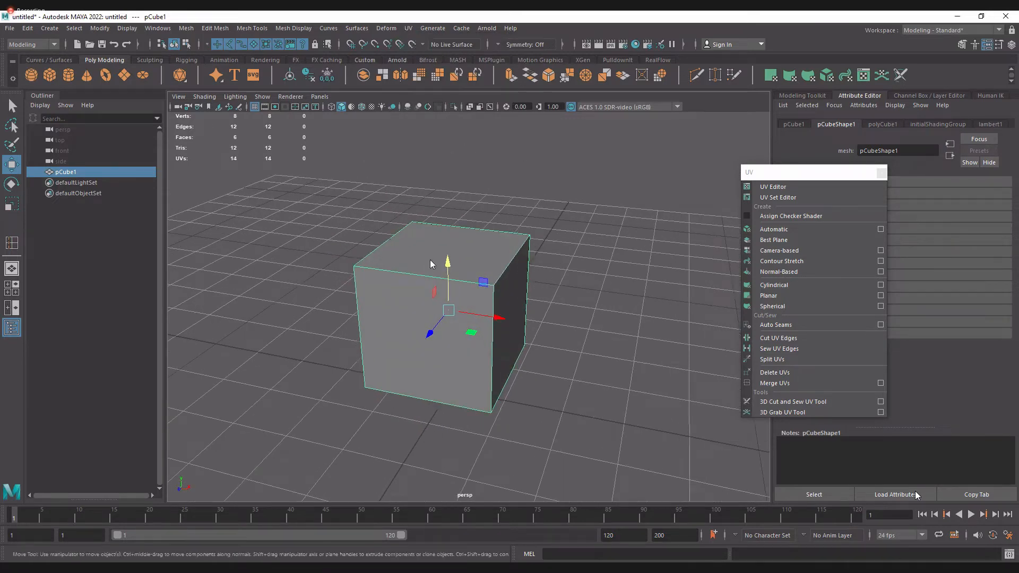
right_click_drag(430, 260, 516, 247)
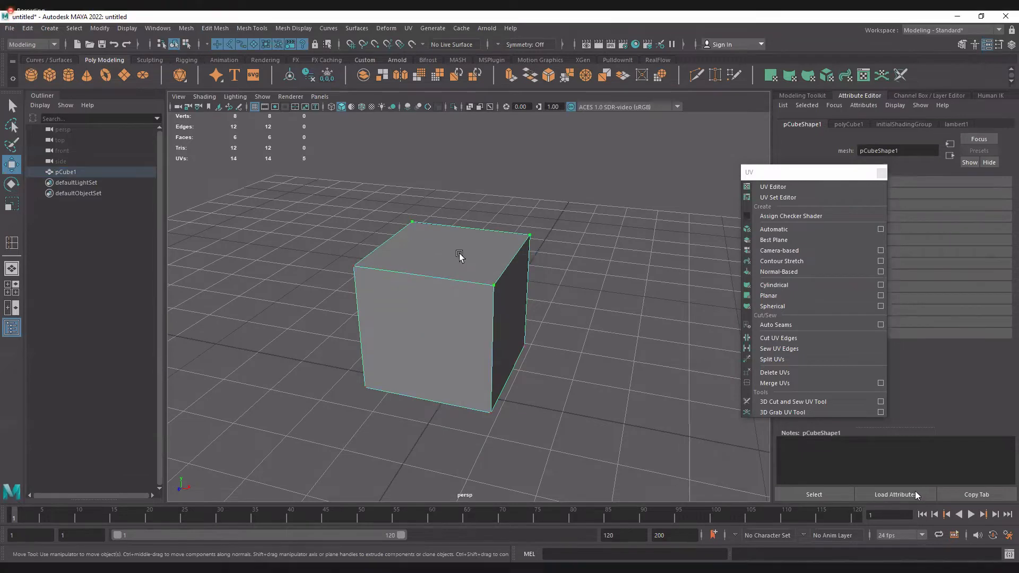
left_click(462, 242)
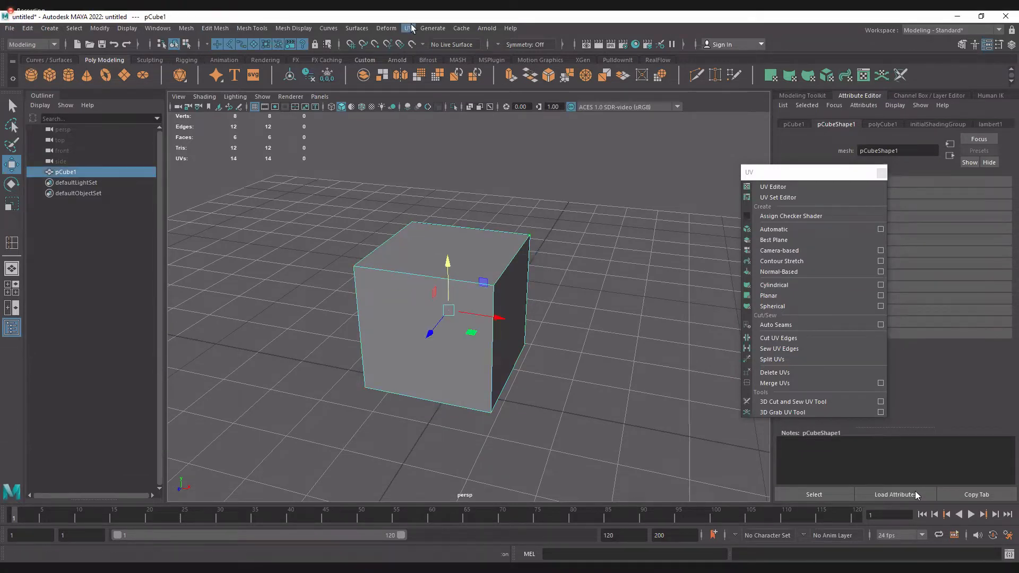
Open the UV Editor for the cube and select all UVs of its unfolded shell
left_click(410, 29)
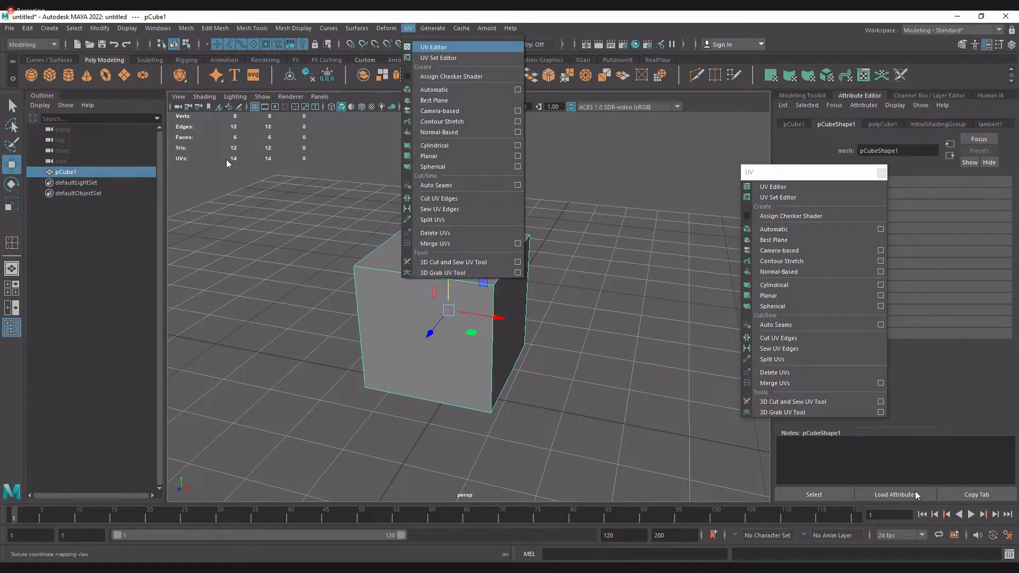
left_click(431, 47)
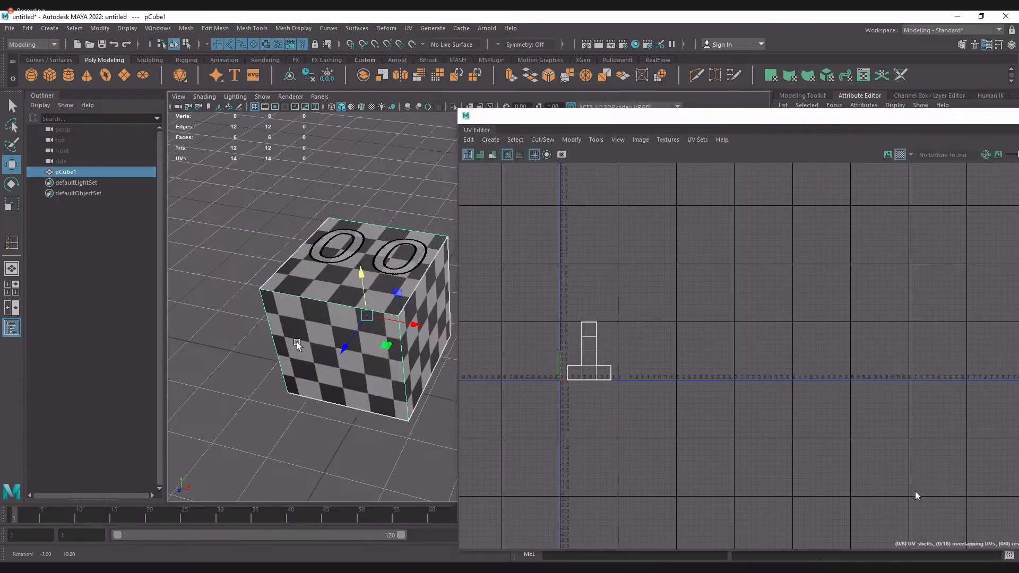
left_click_drag(298, 265, 372, 350, "alt")
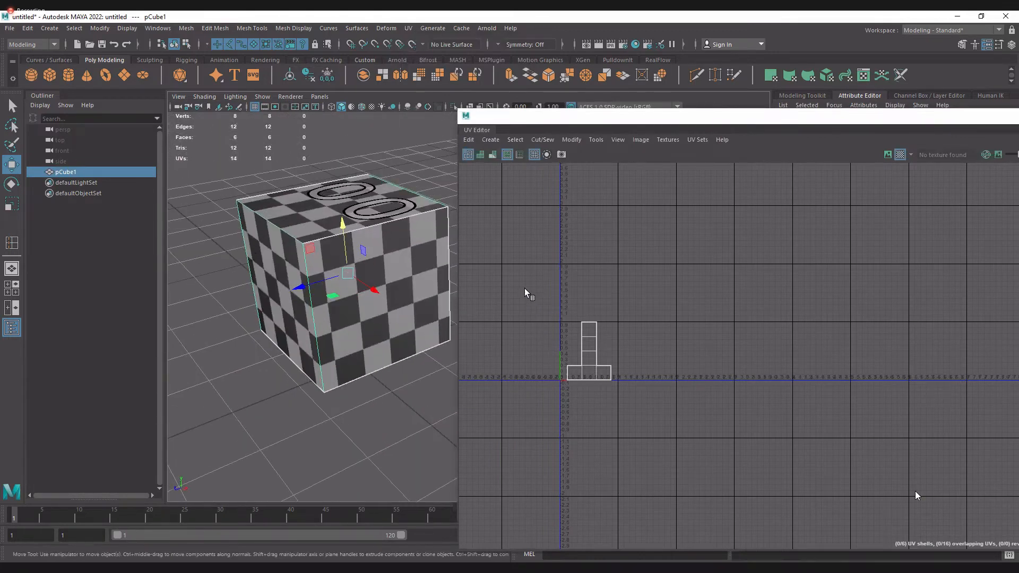
left_click(595, 364)
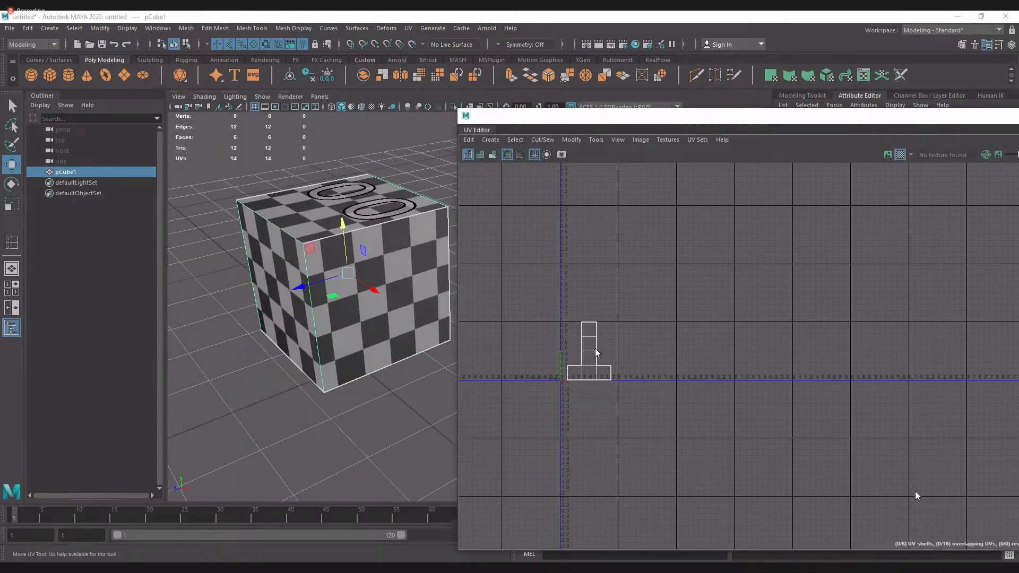
key("ctrl+F12")
scroll(592, 417, "up", 2)
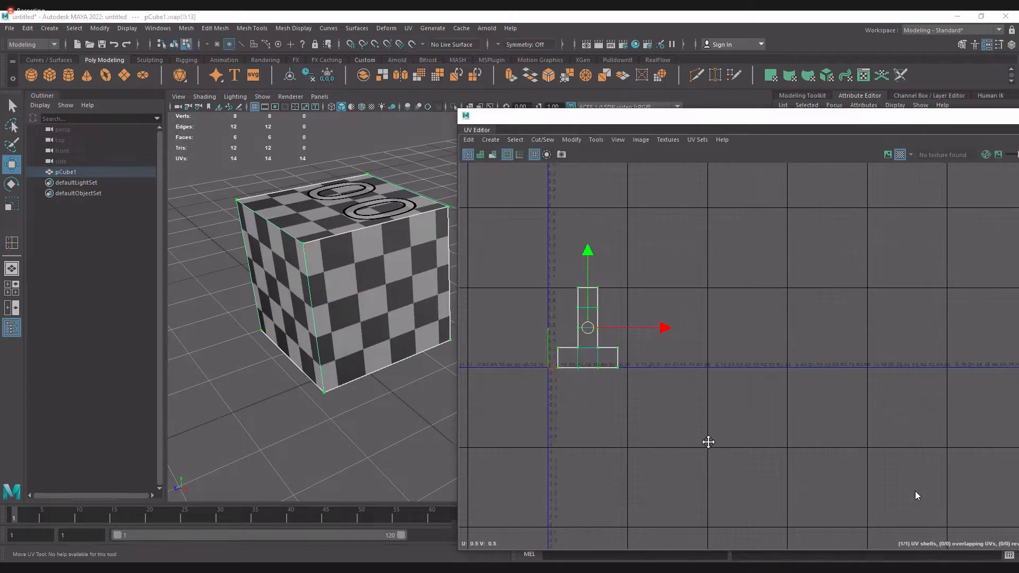
middle_click_drag(655, 440, 732, 462, "alt")
scroll(677, 334, "up", 3)
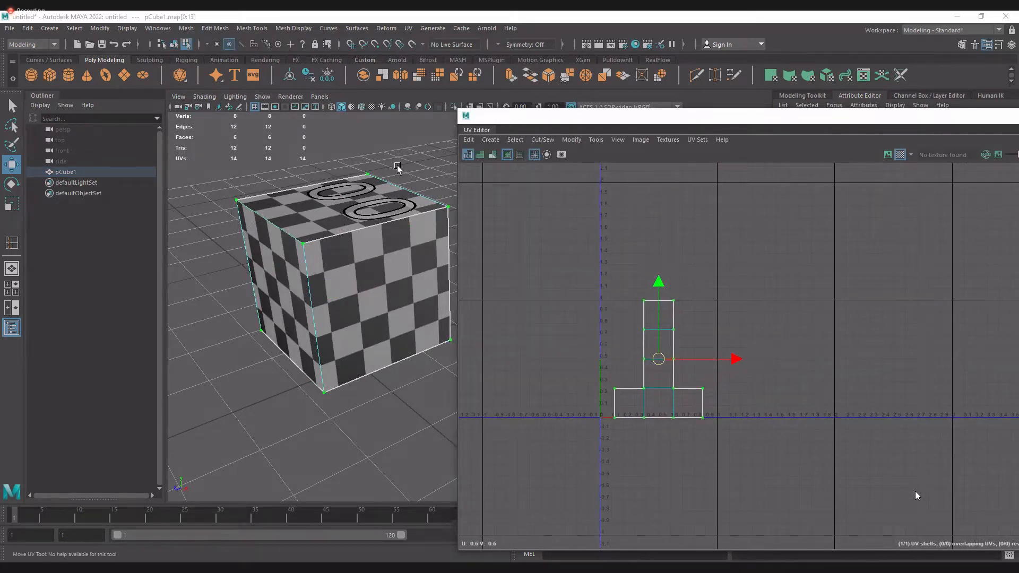
Return to object mode, create a polygon cylinder and move it clear of the cube to view its UV layout
key("F8")
left_click(69, 76)
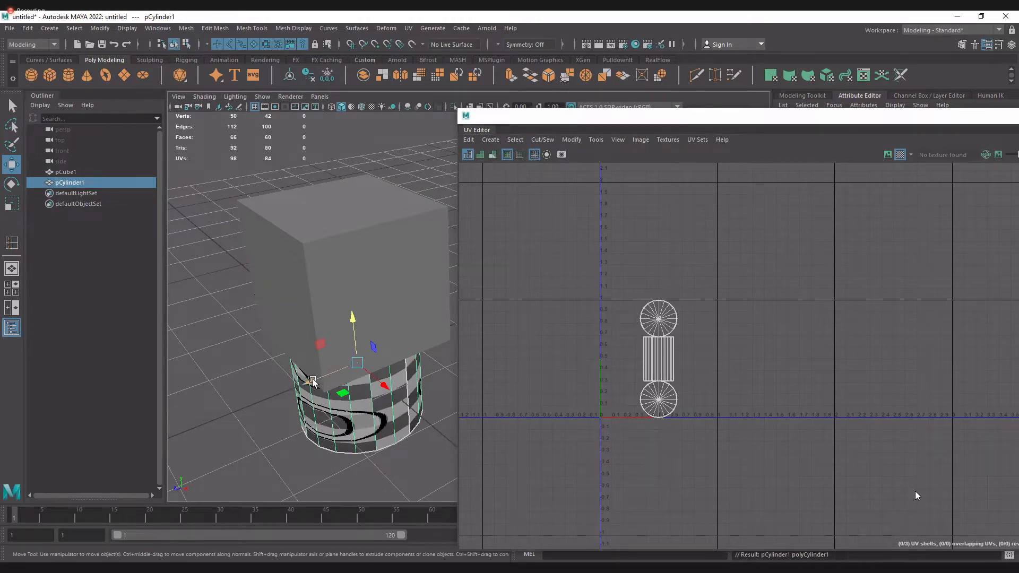
left_click_drag(354, 378, 260, 394)
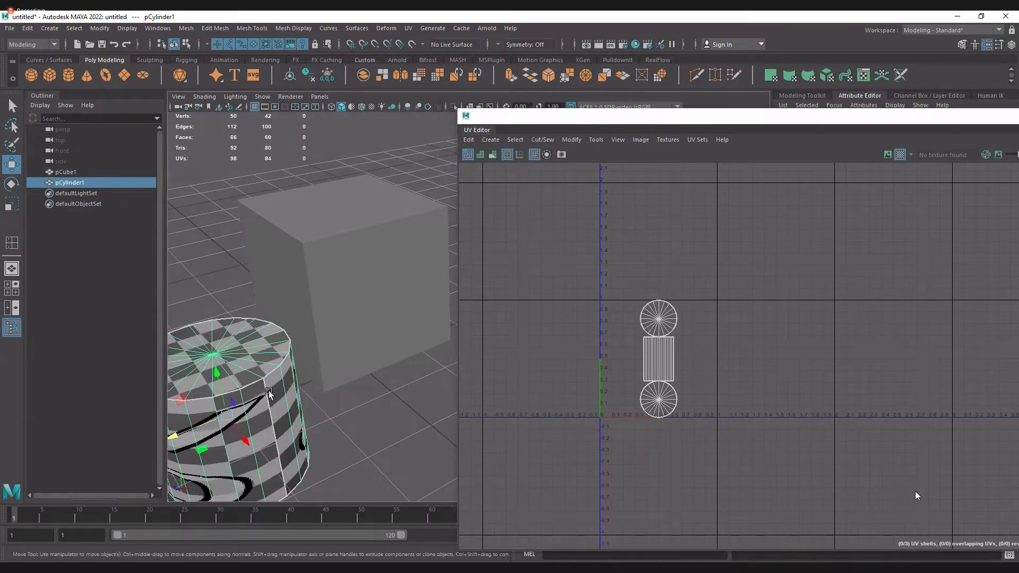
Delete the cylinder and reselect the cube so its UV layout shows in the UV Editor
key("Delete")
left_click(340, 319)
middle_click_drag(363, 319, 297, 334, "alt")
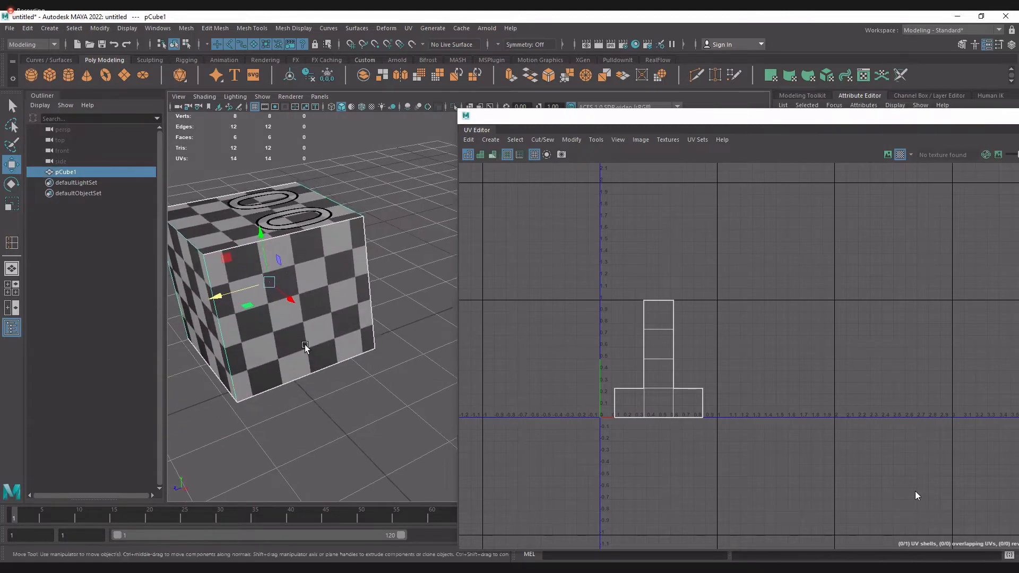
right_click_drag(305, 346, 341, 337, "alt")
middle_click_drag(342, 337, 373, 333, "alt")
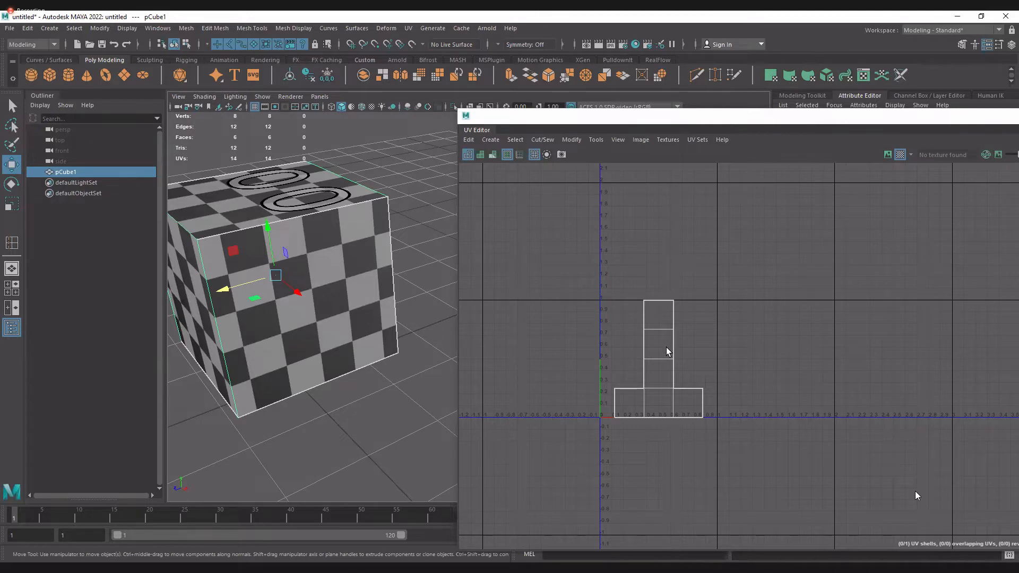
Scale the cube along its X axis to stretch it into a long bar
scroll(296, 350, "down", 5)
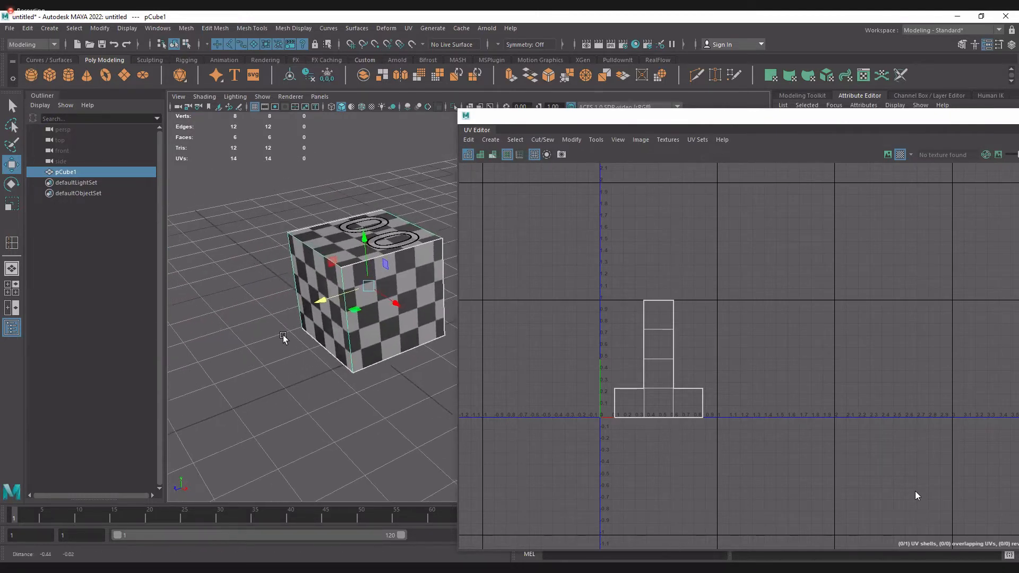
key("r")
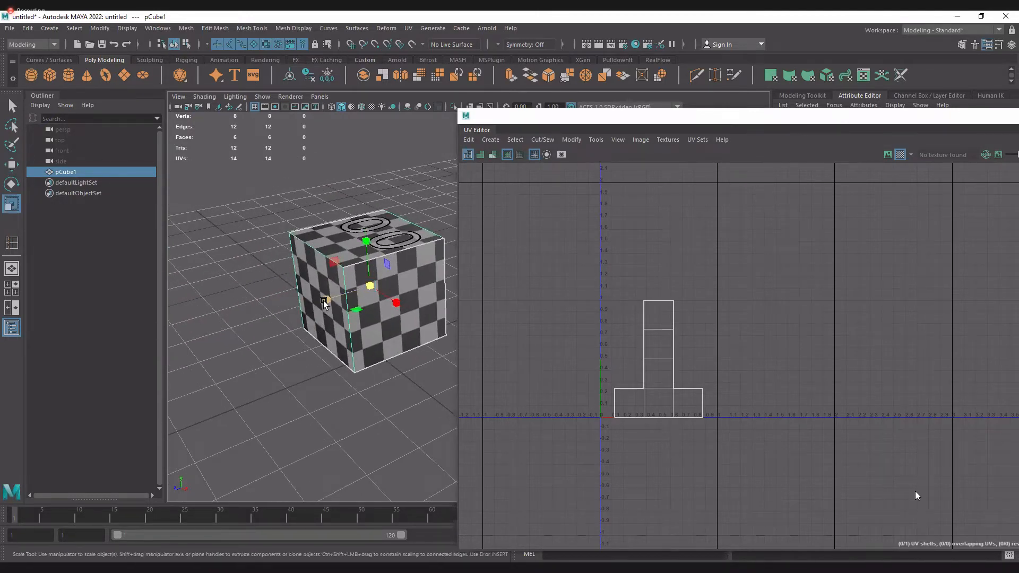
left_click_drag(327, 300, 355, 292)
left_click_drag(296, 315, 369, 312, "alt")
middle_click_drag(368, 312, 318, 346, "alt")
left_click_drag(319, 346, 354, 332, "alt")
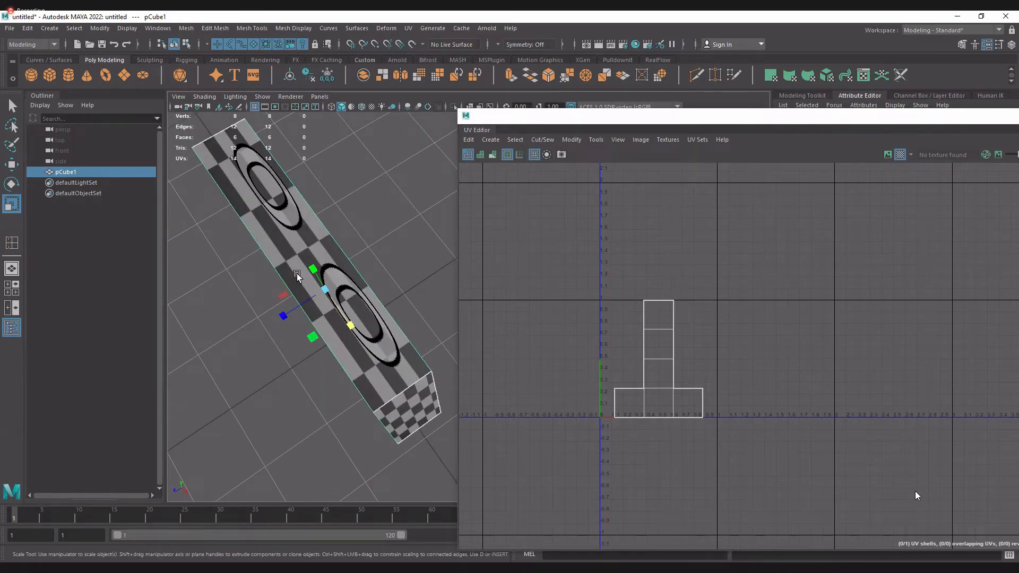
Toggle the checker map off and on to examine the texture stretching on the bar
left_click(901, 155)
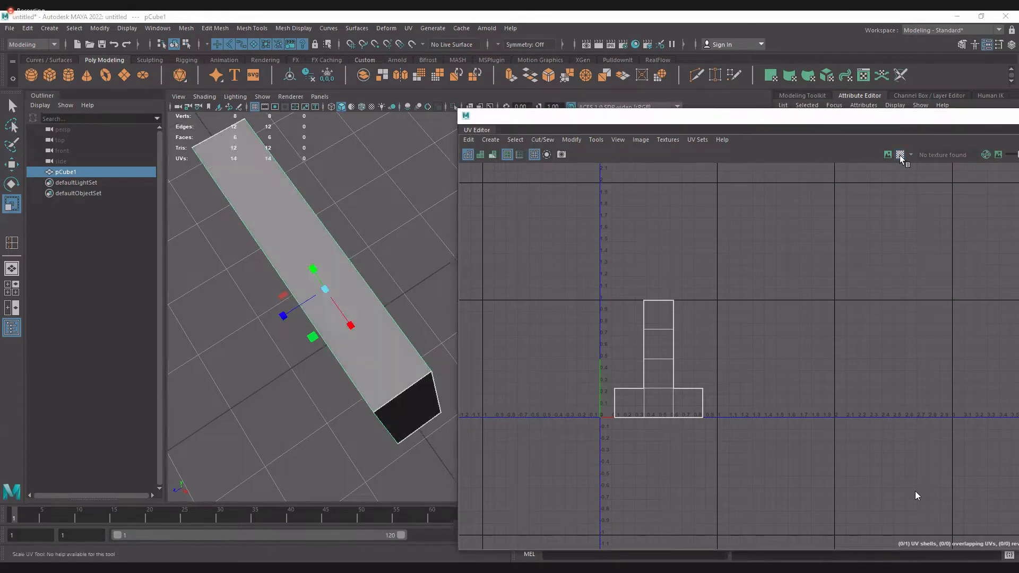
left_click(901, 155)
left_click(900, 155)
left_click(901, 155)
left_click(901, 155)
left_click(901, 155)
Bring the whole UV Editor window into view, toggle its checker map, and move the window back beside the bar
left_click_drag(866, 122, 657, 115)
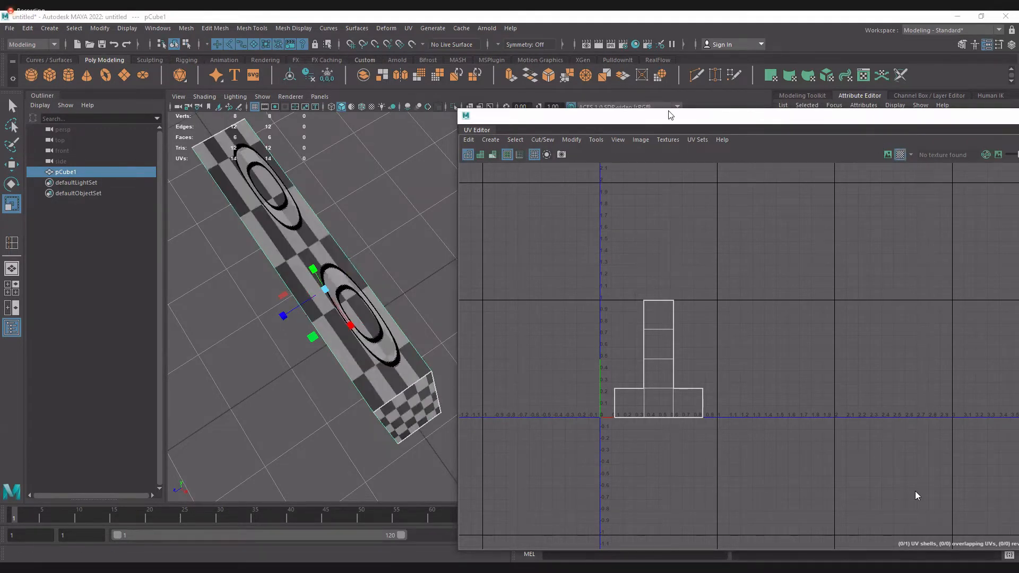
left_click(691, 148)
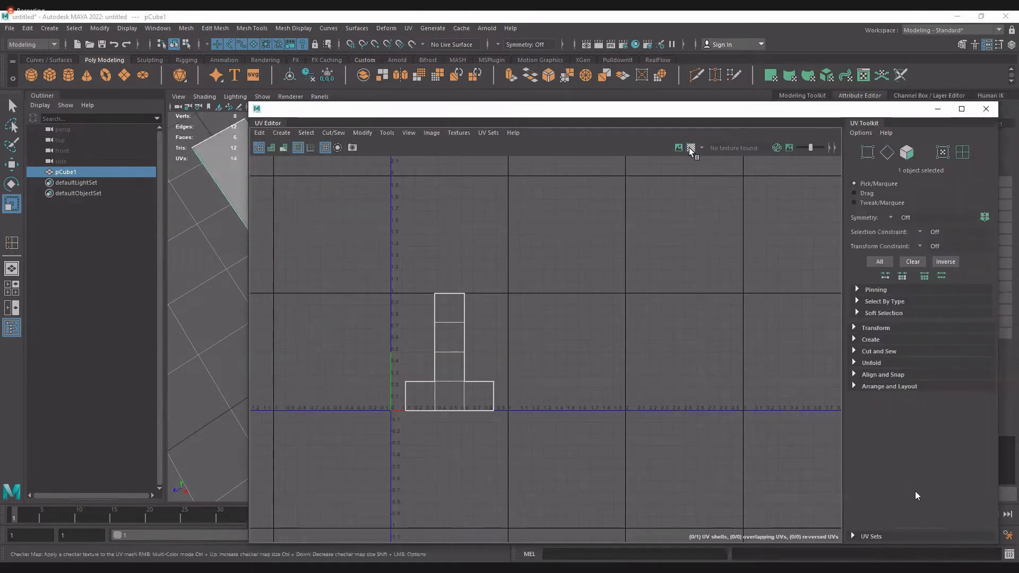
left_click(690, 148)
left_click(690, 148)
left_click(691, 148)
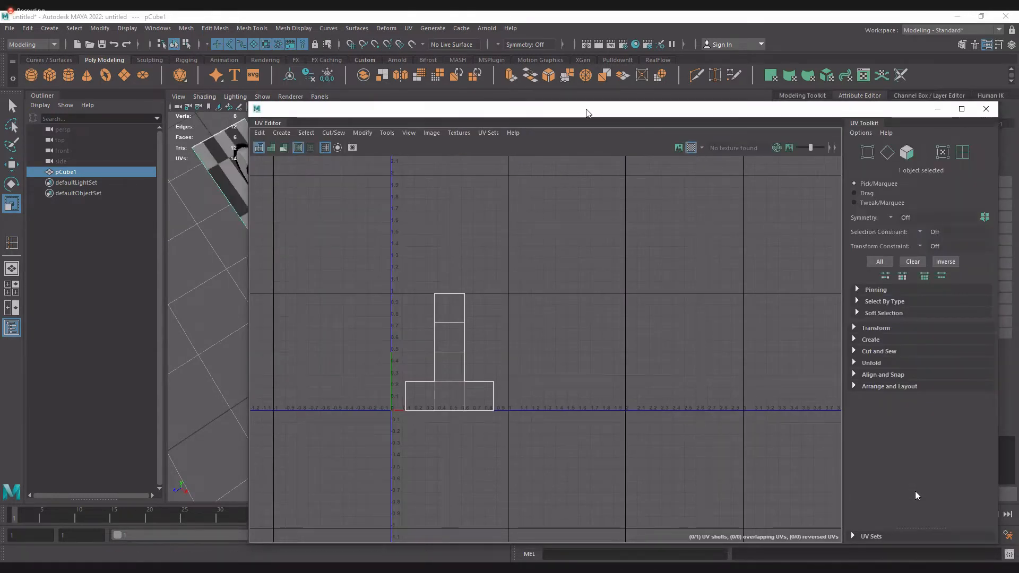
left_click_drag(593, 113, 799, 84)
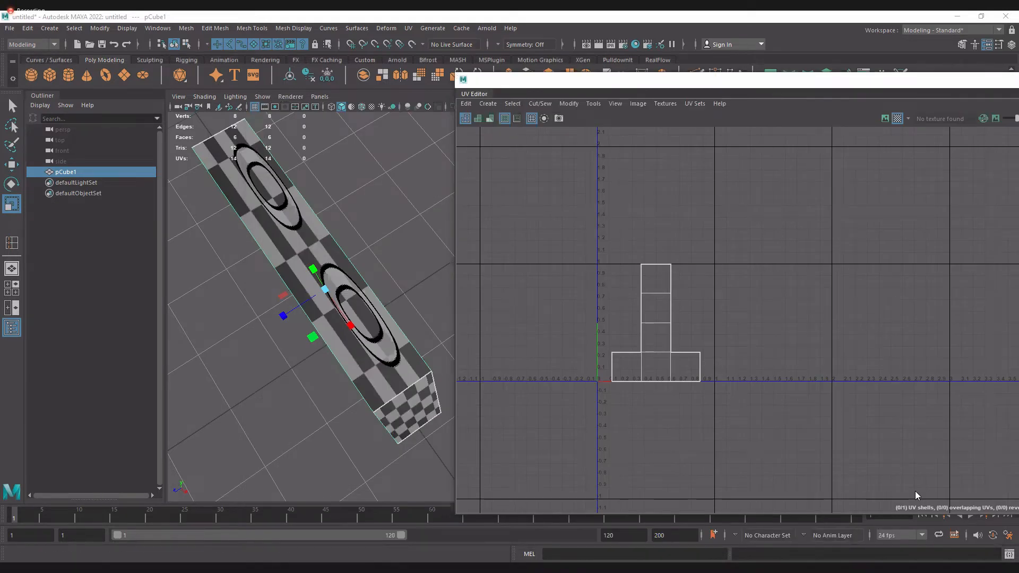
mouse_move(596, 266)
left_mouse_down()
mouse_move(599, 384)
mouse_move(598, 268)
mouse_move(713, 254)
mouse_move(724, 383)
left_mouse_up()
mouse_move(595, 380)
left_mouse_down()
mouse_move(637, 383)
mouse_move(597, 393)
left_mouse_up()
left_click_drag(575, 250, 574, 273)
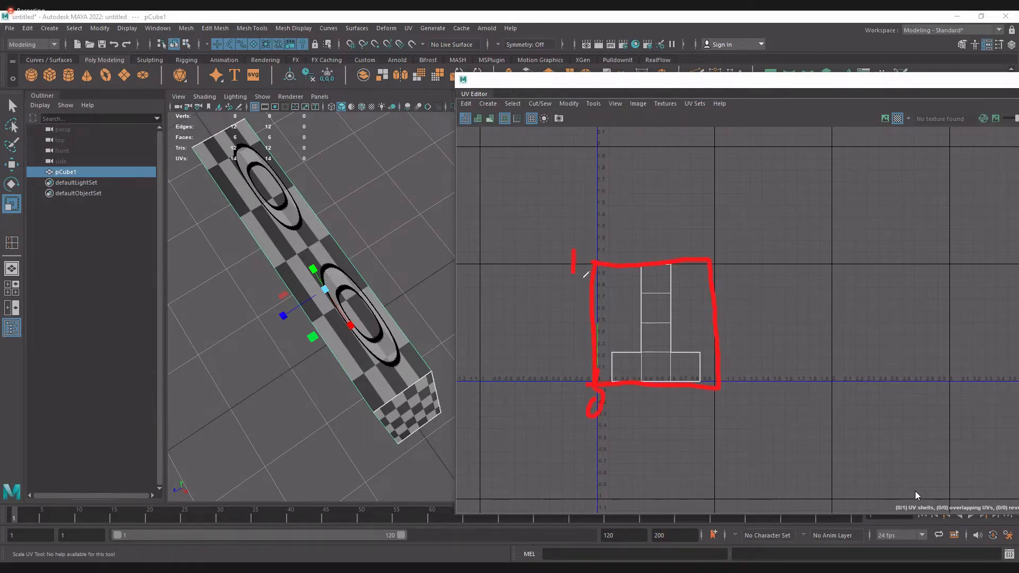
left_click_drag(722, 396, 722, 425)
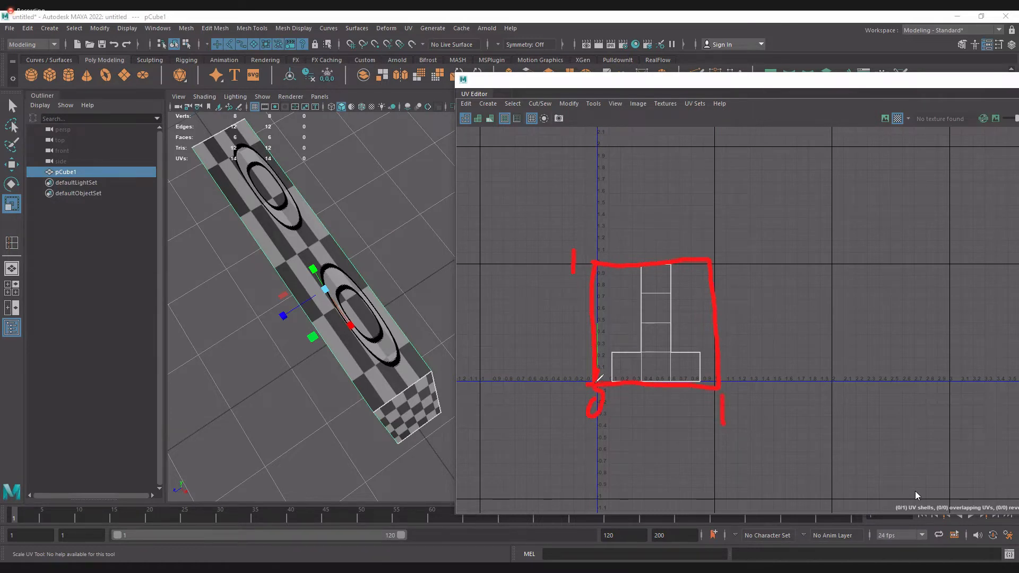
mouse_move(600, 392)
left_mouse_down()
mouse_move(590, 404)
mouse_move(605, 395)
left_mouse_up()
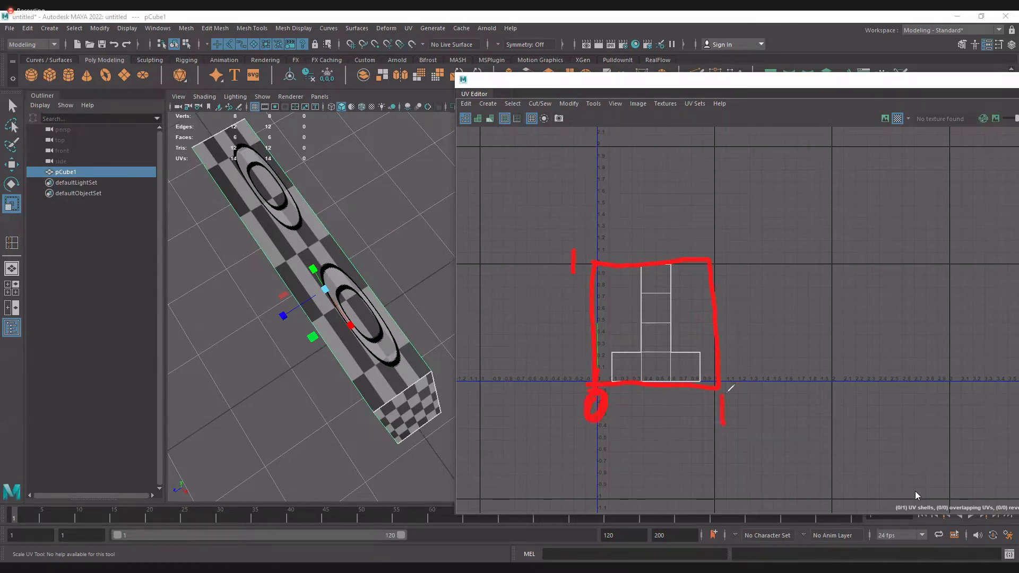
mouse_move(600, 259)
left_mouse_down()
mouse_move(701, 256)
mouse_move(718, 345)
mouse_move(651, 384)
mouse_move(597, 357)
mouse_move(595, 268)
mouse_move(706, 261)
mouse_move(717, 304)
left_mouse_up()
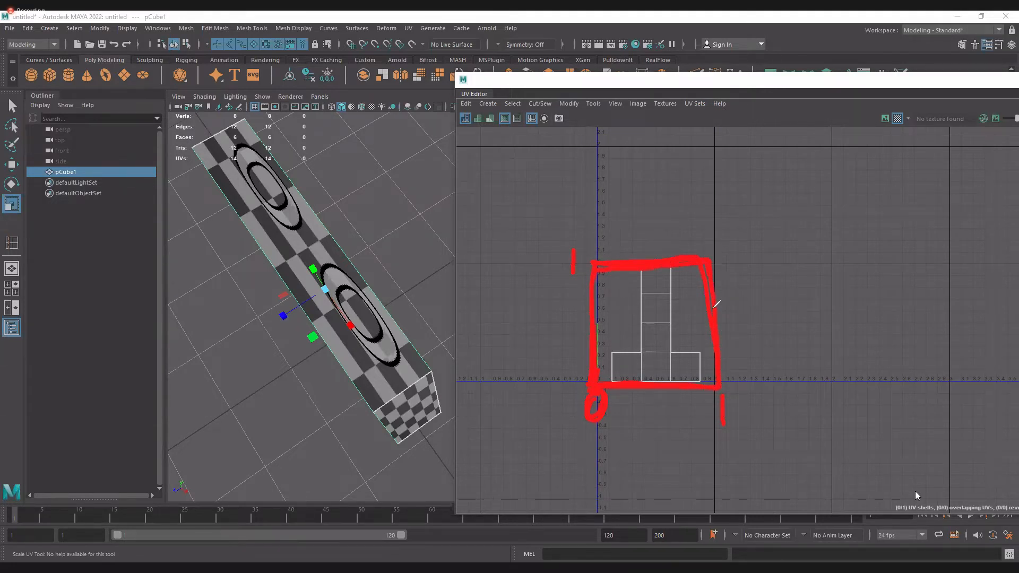
mouse_move(720, 351)
left_mouse_down()
mouse_move(721, 377)
mouse_move(640, 377)
left_mouse_up()
mouse_move(601, 269)
left_mouse_down()
mouse_move(694, 246)
mouse_move(714, 272)
left_mouse_up()
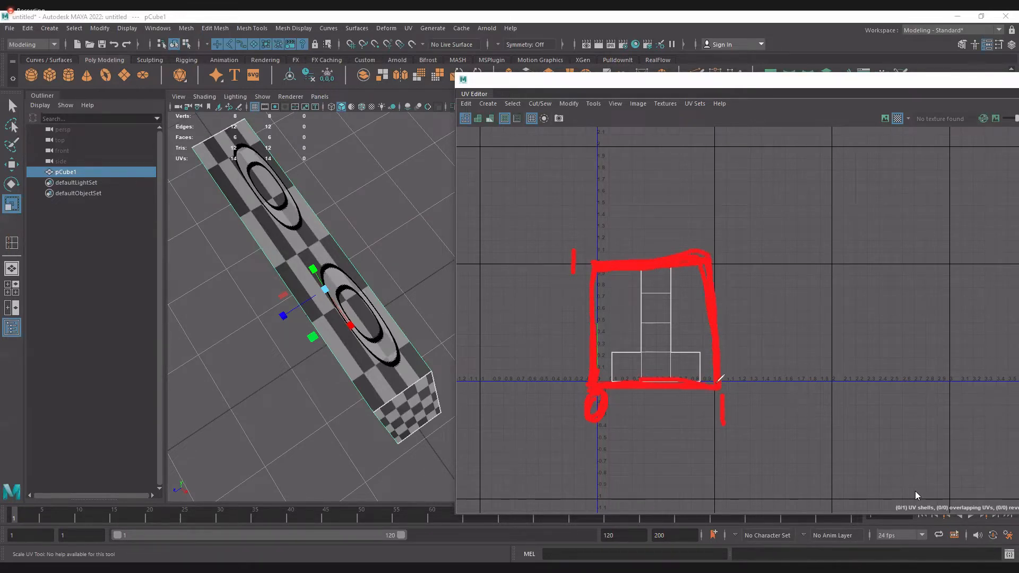
left_click(616, 225)
left_click_drag(616, 227, 634, 243)
left_click_drag(644, 234, 646, 237)
mouse_move(654, 220)
left_mouse_down()
mouse_move(665, 258)
mouse_move(686, 217)
left_mouse_up()
mouse_move(729, 313)
left_mouse_down()
mouse_move(792, 288)
mouse_move(789, 327)
left_mouse_up()
left_click_drag(782, 316, 814, 309)
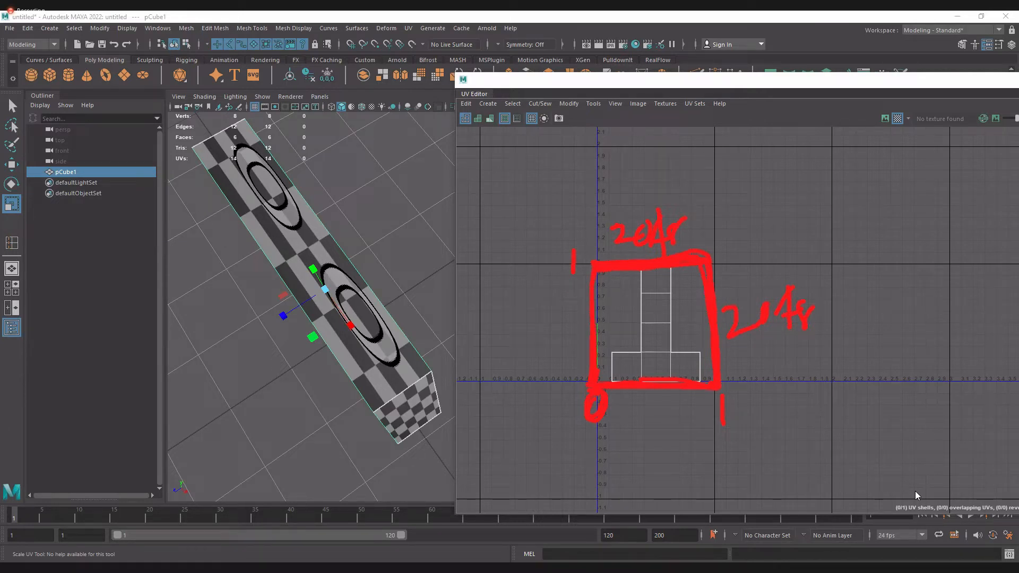
key("Escape")
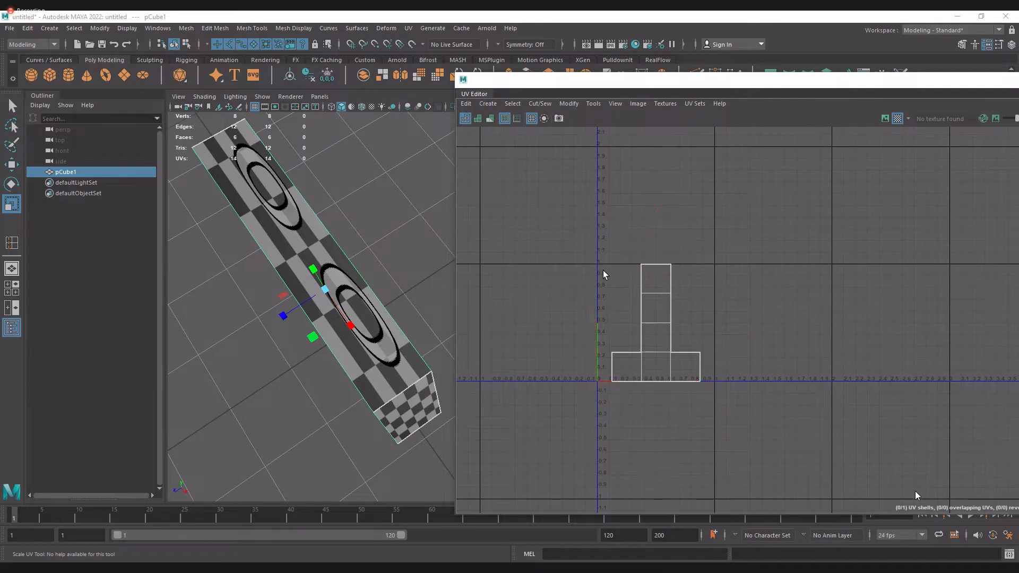
left_click_drag(305, 356, 317, 332, "alt")
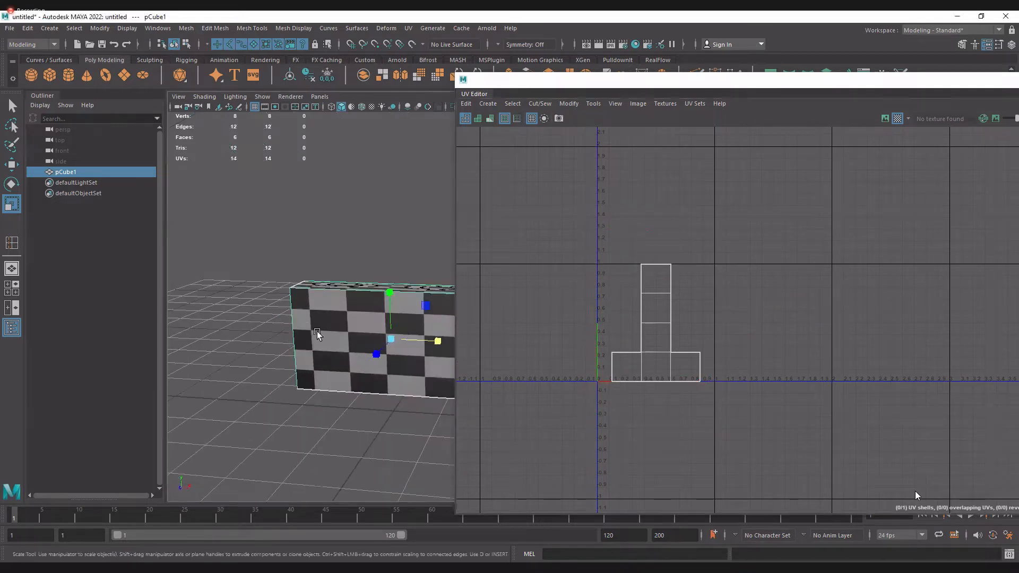
middle_click_drag(317, 331, 266, 264, "alt")
left_click(326, 355)
left_click(353, 300)
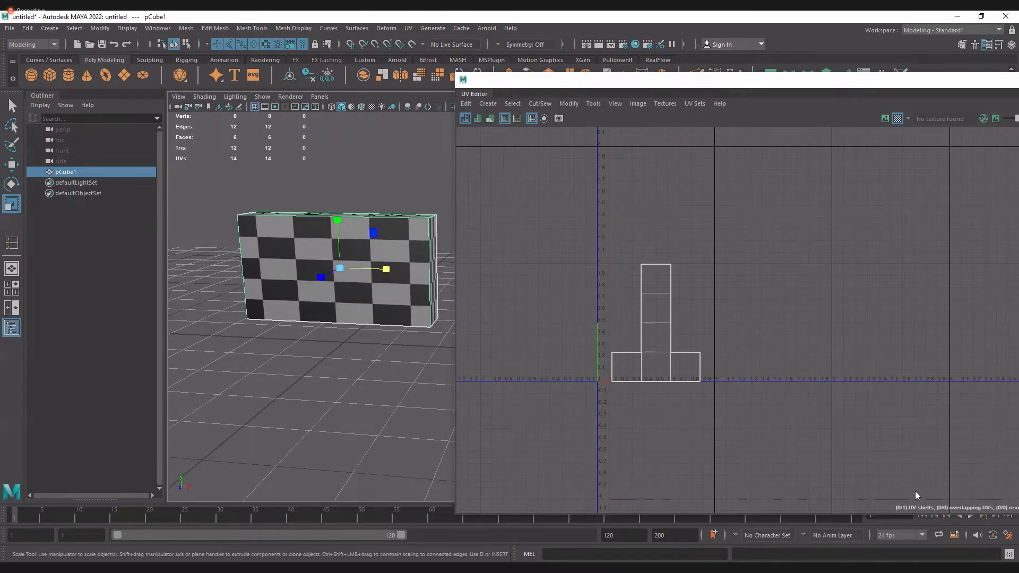
mouse_move(602, 267)
left_mouse_down()
mouse_move(608, 342)
mouse_move(598, 261)
mouse_move(715, 264)
mouse_move(719, 389)
mouse_move(579, 383)
left_mouse_up()
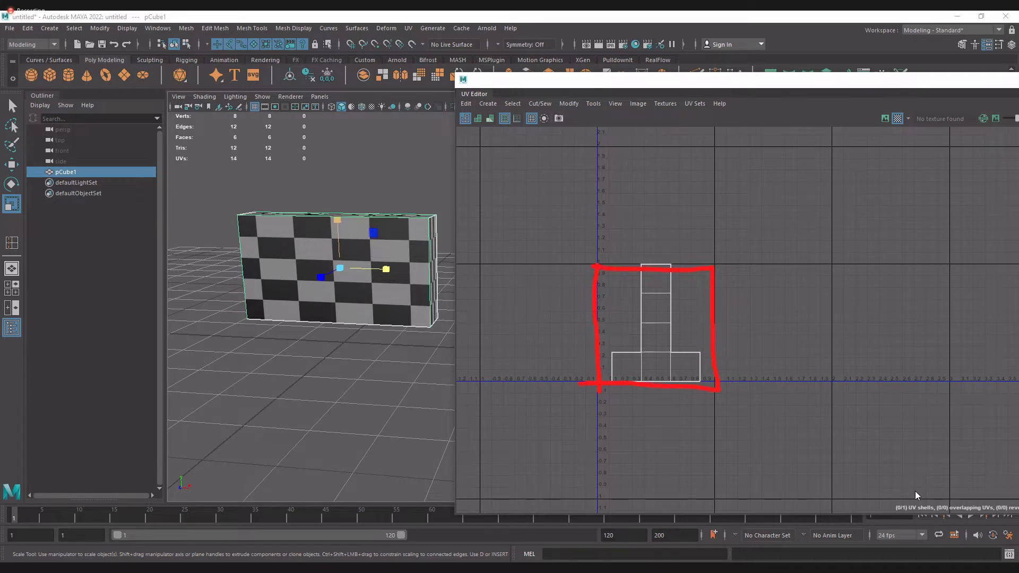
key("Escape")
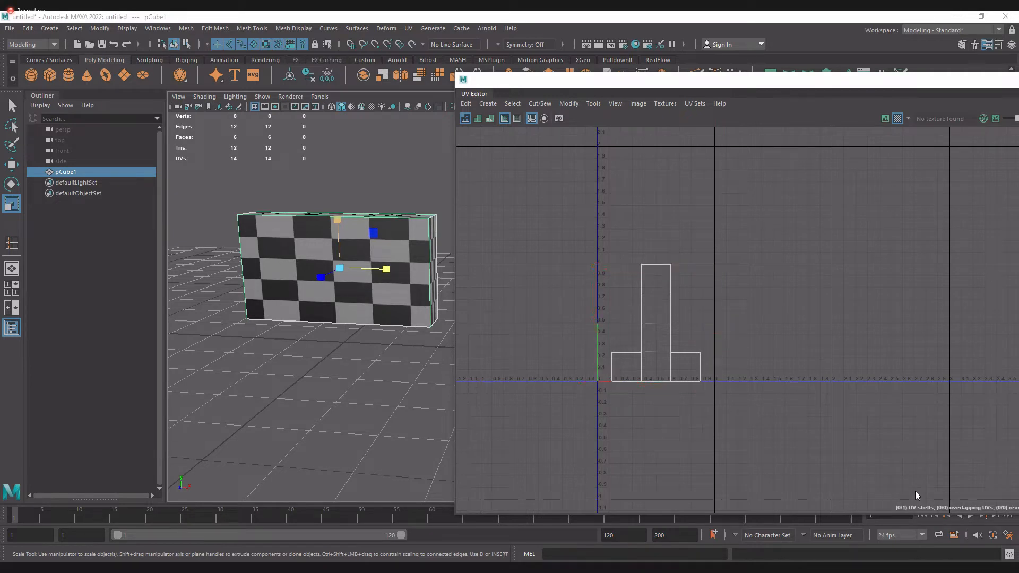
Assign a new Lambert material to the cube and connect a File texture to its Color attribute
left_click(263, 60)
left_click(235, 76)
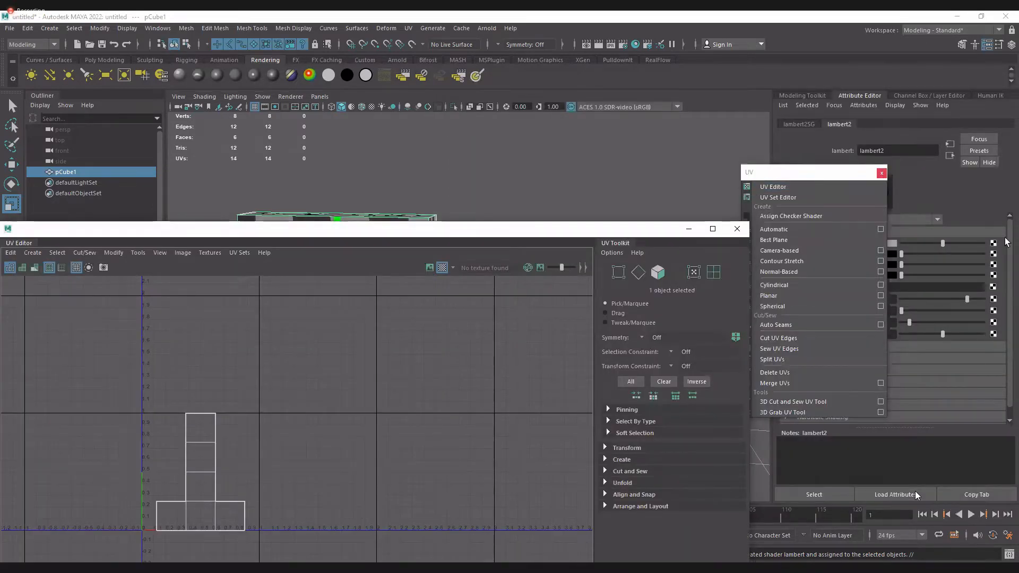
left_click(994, 243)
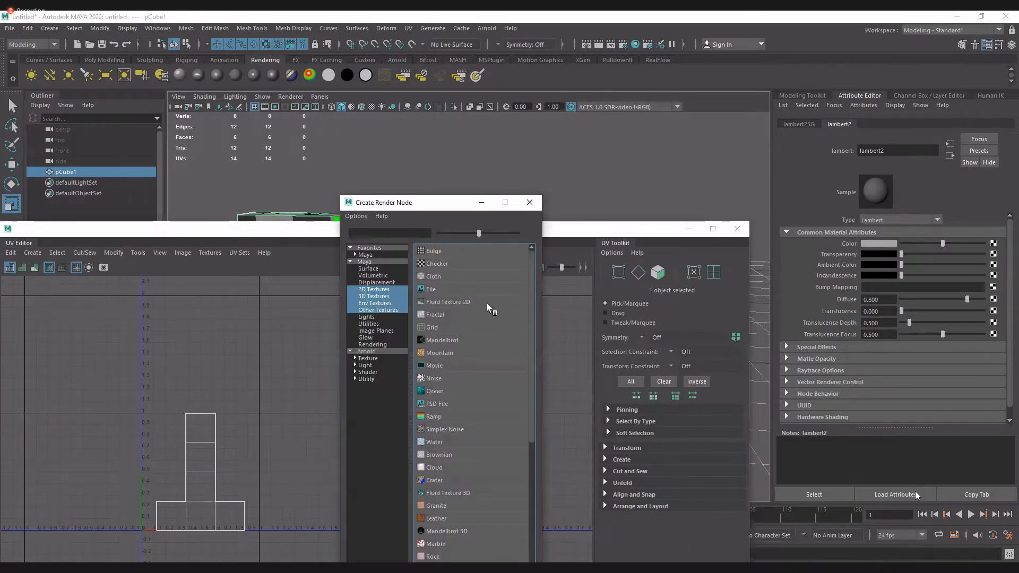
left_click(447, 287)
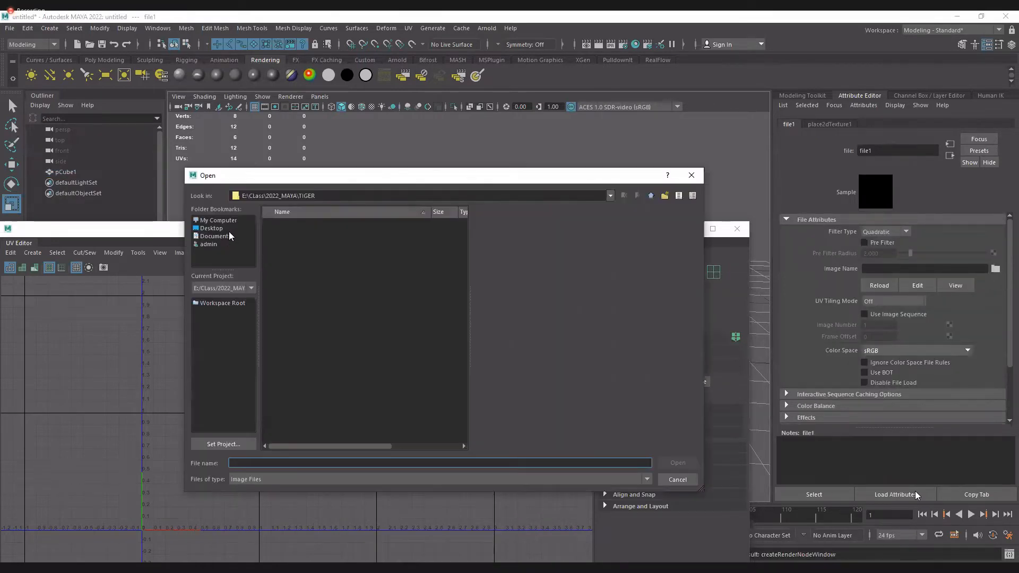
left_click(218, 220)
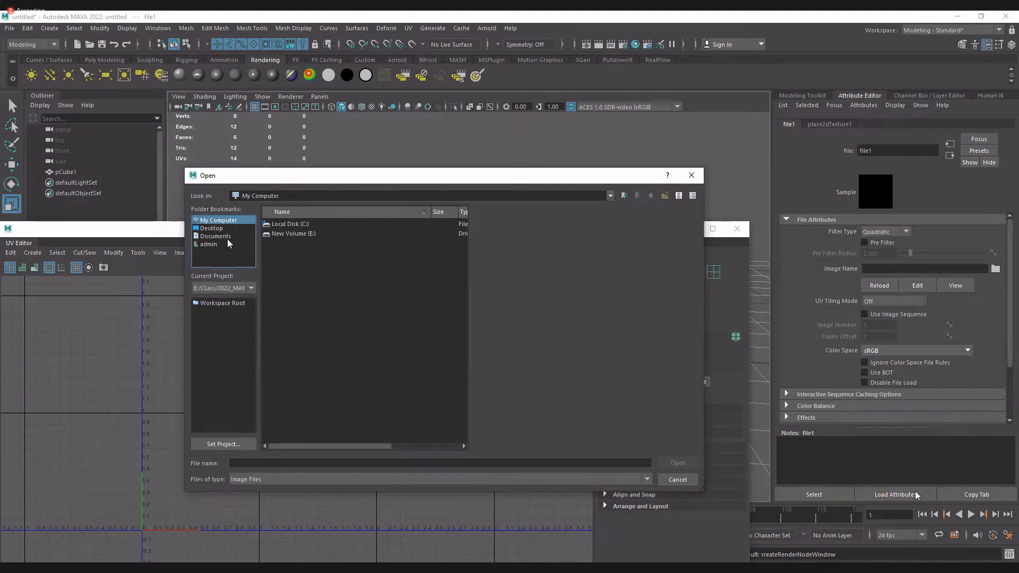
left_click(291, 234)
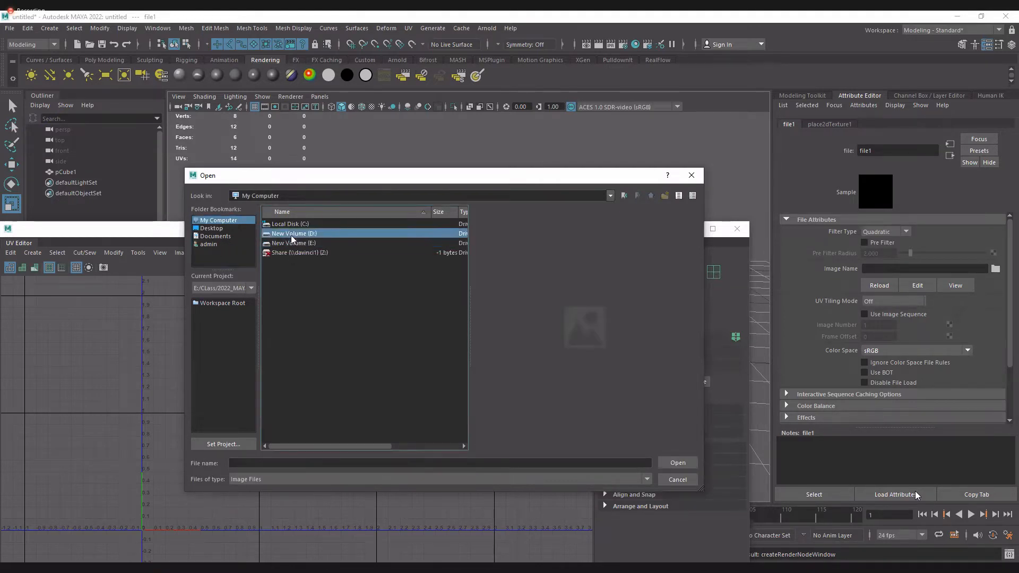
double_click(295, 243)
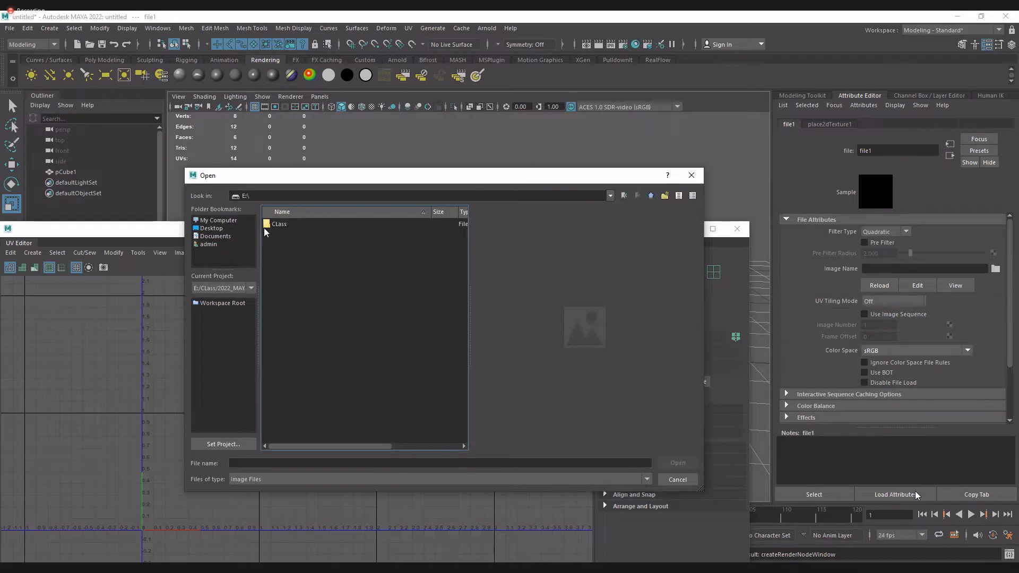
left_click(207, 244)
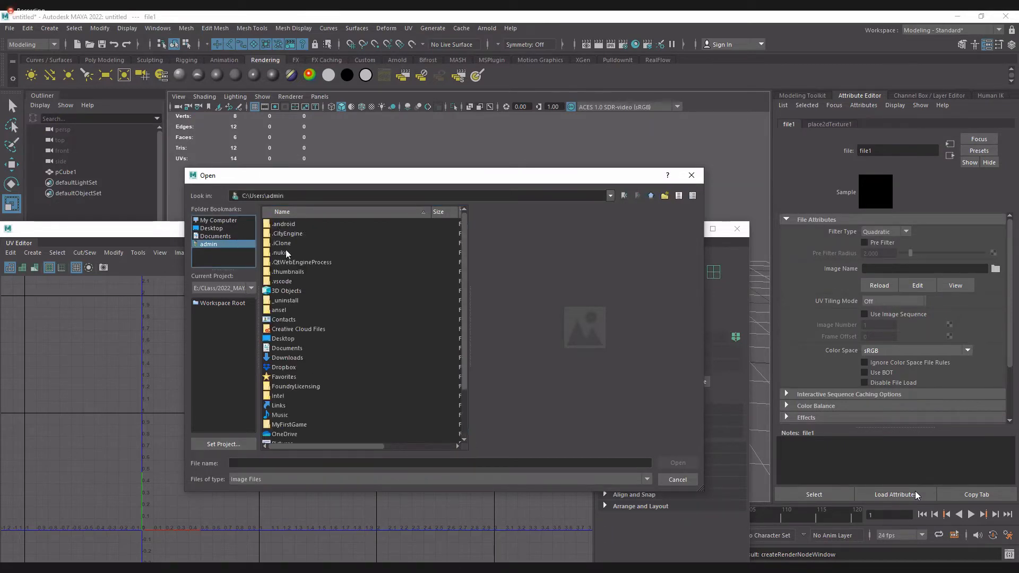
double_click(287, 357)
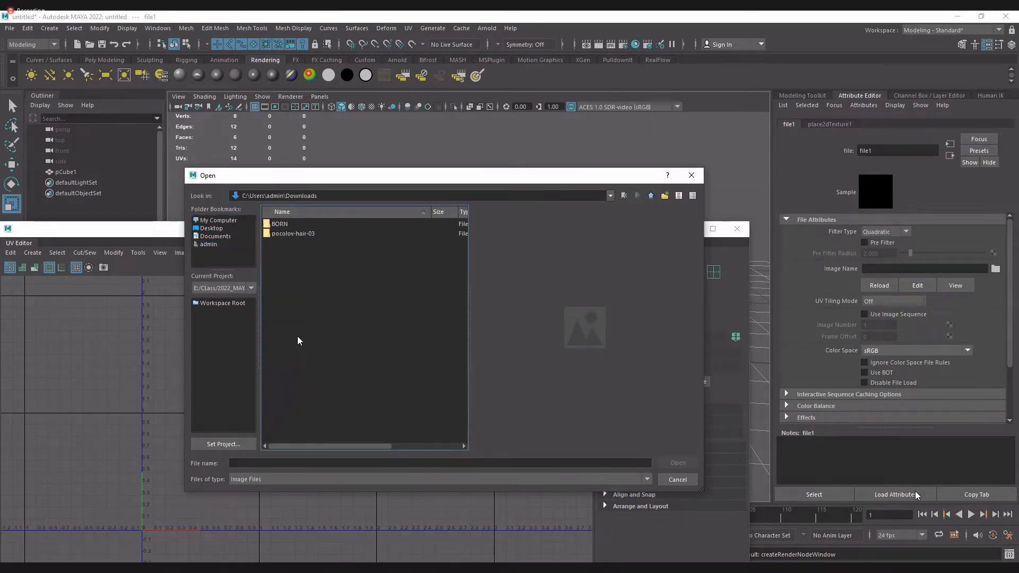
Load DAVINCI LOGO PNG.png from the Desktop as the image of the file texture
left_click(213, 229)
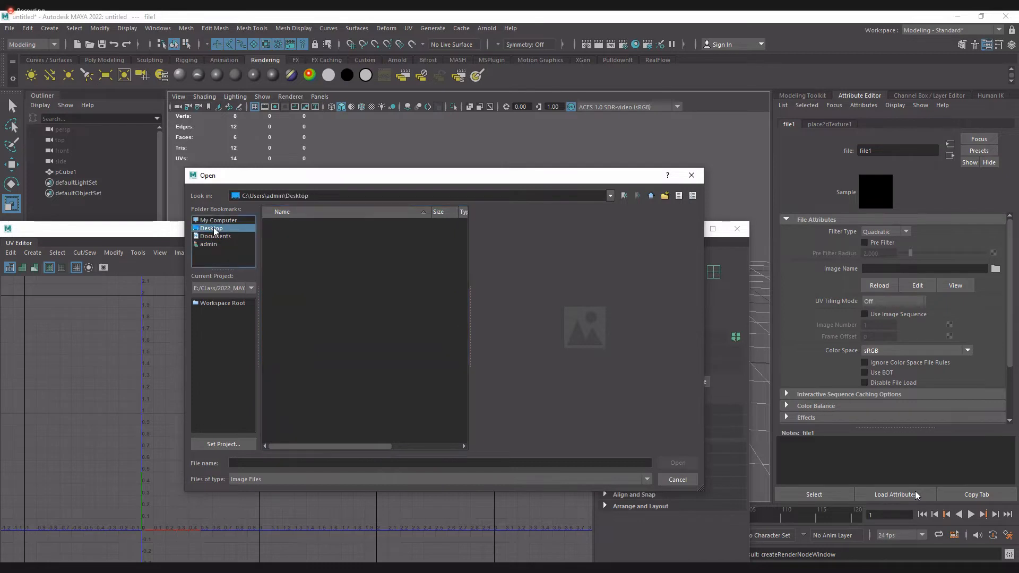
left_click(307, 320)
left_click(300, 330)
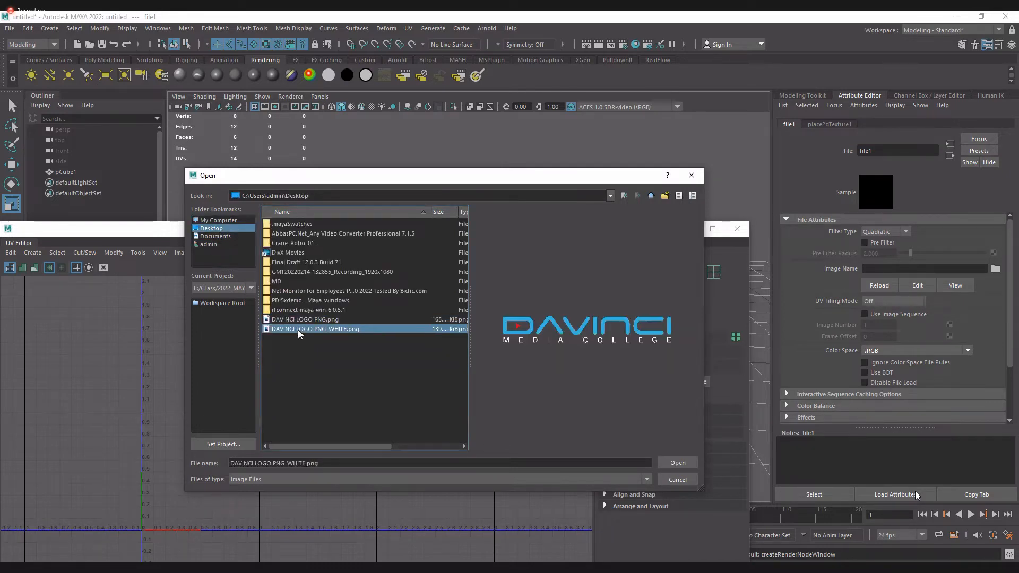
left_click(301, 320)
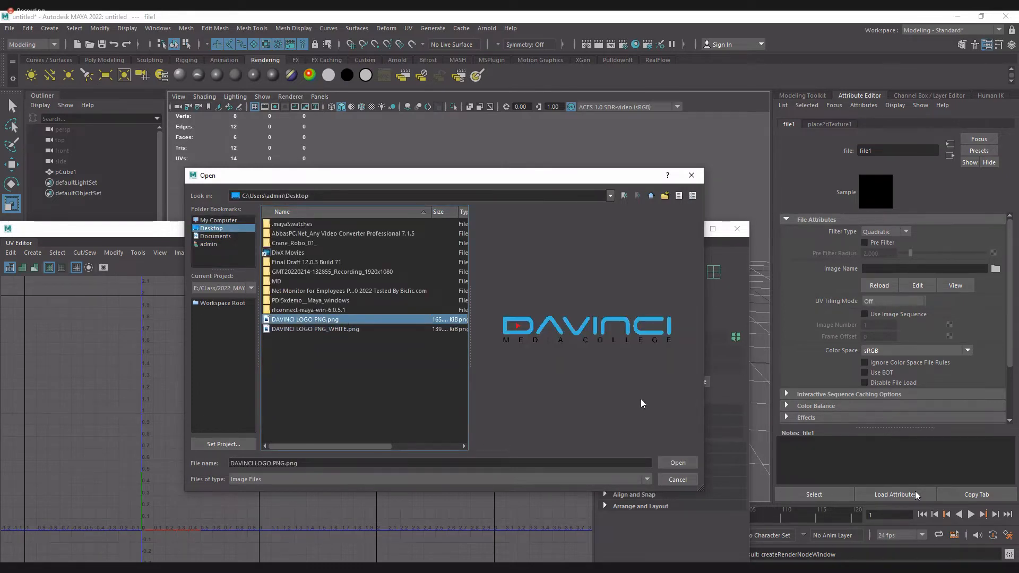
left_click(682, 462)
Turn on textured display in the viewport, select the cube, and turn off its checker map to reveal the logo texture
left_click_drag(361, 232, 472, 423)
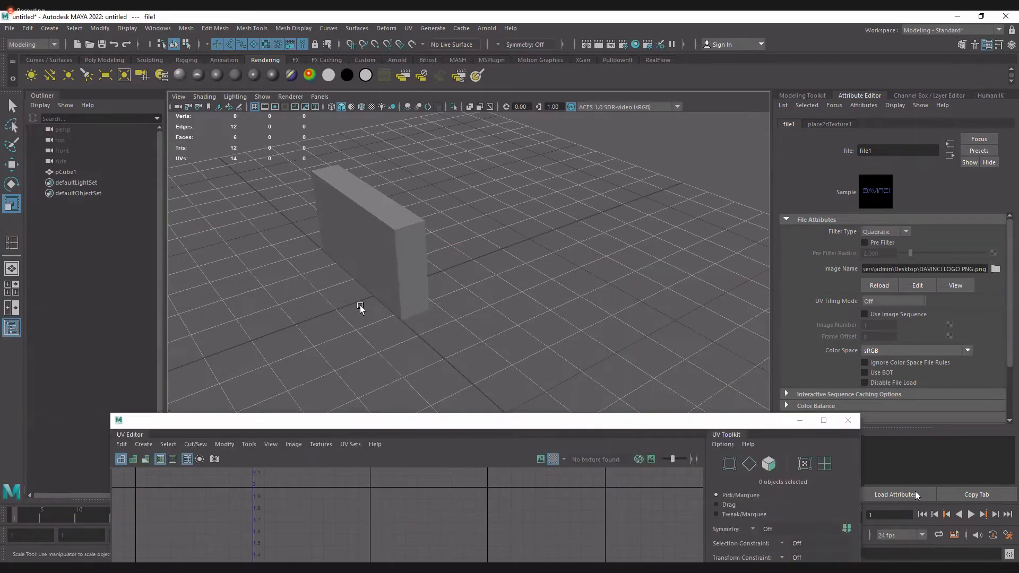
key("6")
mouse_move(359, 305)
left_mouse_down("alt")
mouse_move(510, 276)
mouse_move(684, 276)
mouse_move(588, 257)
left_mouse_up("alt")
left_click(578, 266)
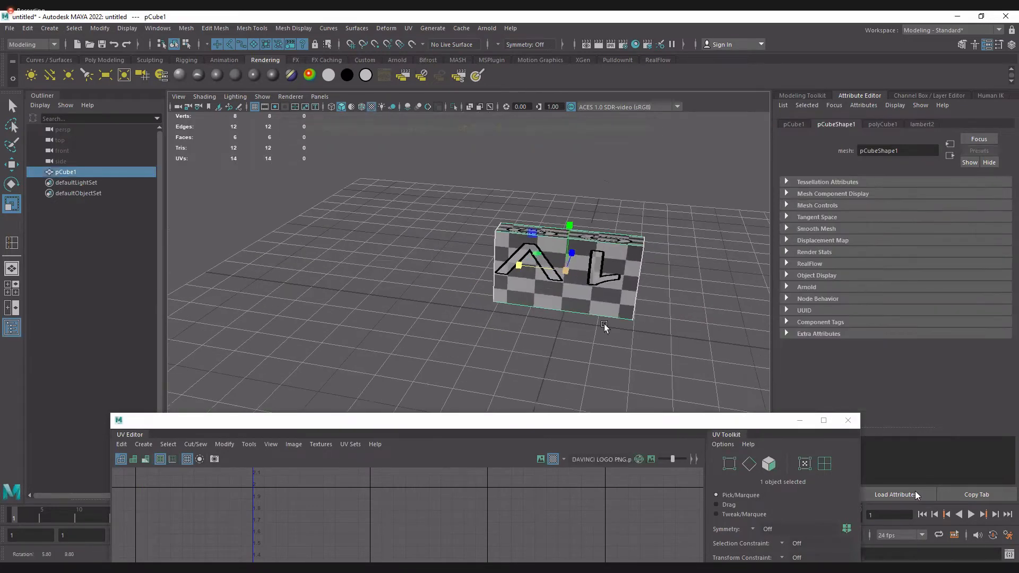
left_click_drag(606, 325, 365, 216, "alt")
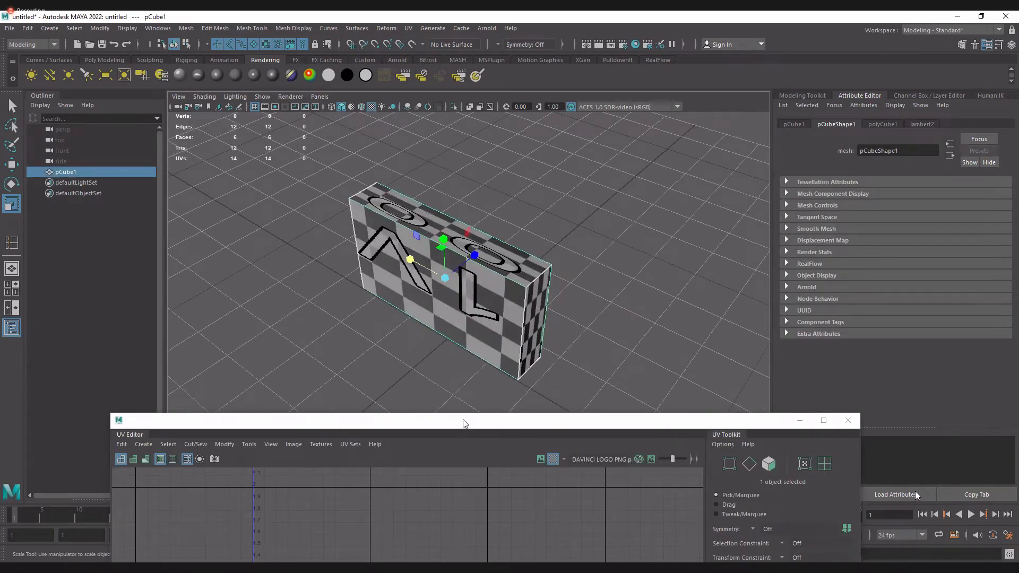
left_click_drag(462, 425, 407, 352)
left_click(497, 386)
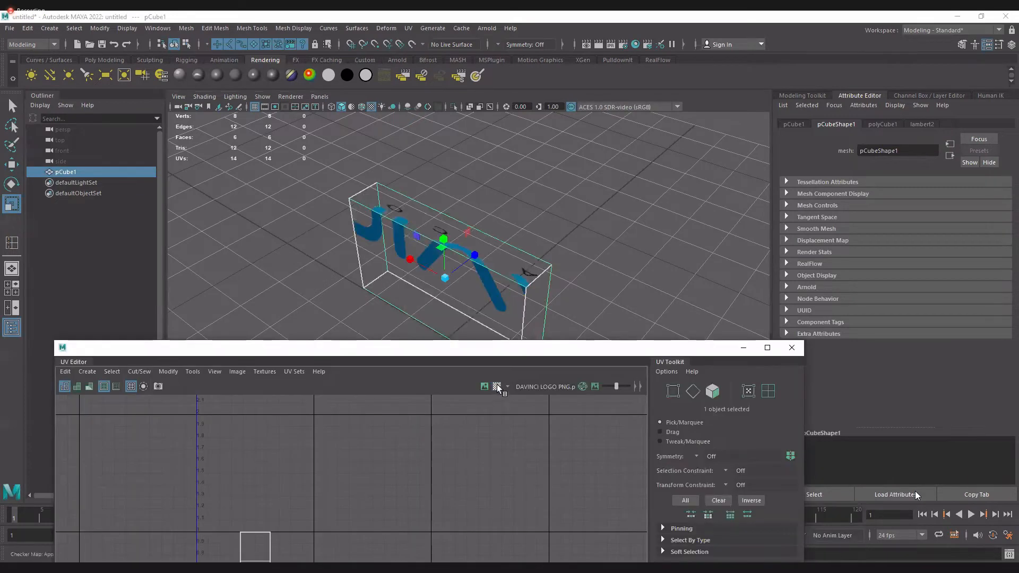
Examine the logo texture on the cube's faces from several angles, with the UV Editor window moved aside
left_click_drag(499, 296, 635, 243, "alt")
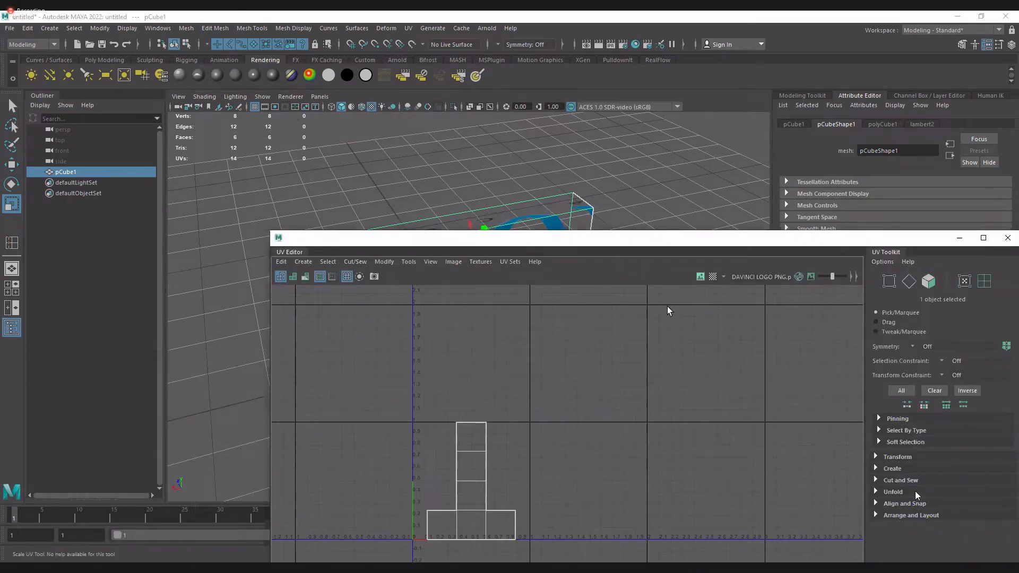
left_click_drag(498, 244, 731, 232)
left_click_drag(399, 311, 333, 371, "alt")
right_click_drag(333, 371, 386, 400, "alt")
left_click_drag(386, 401, 376, 325, "alt")
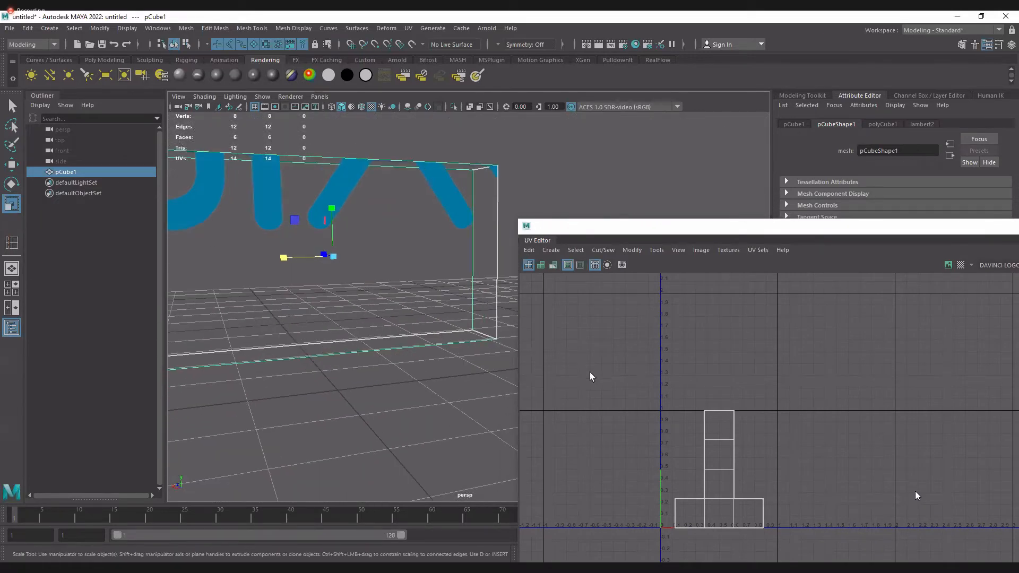
right_click_drag(414, 352, 286, 325, "alt")
left_click_drag(287, 325, 372, 310, "alt")
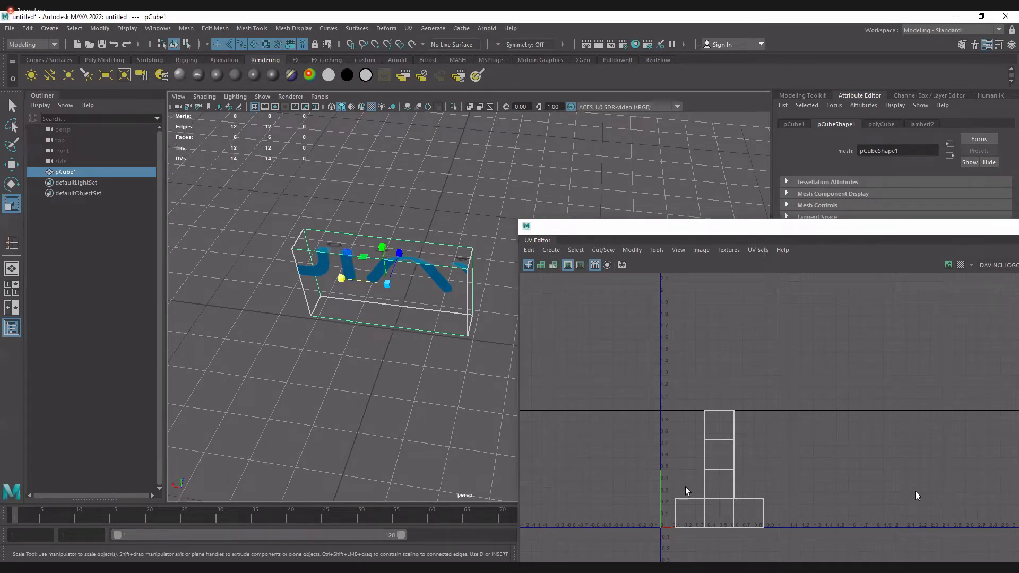
Toggle the texture image in the UV Editor, leave the logo shown behind the cube's UV shell, and enlarge it
middle_click_drag(697, 425, 705, 374, "alt")
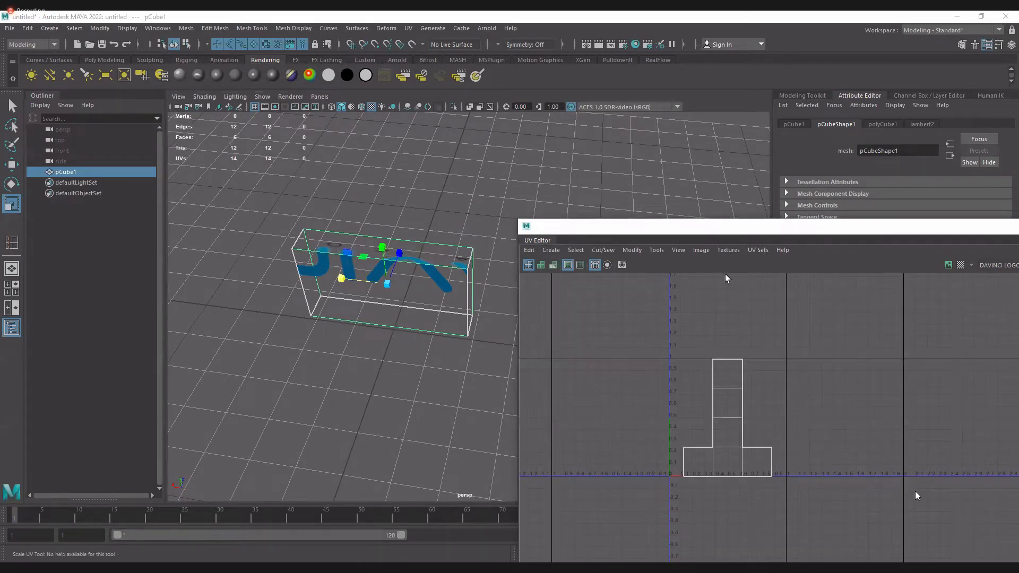
left_click(949, 265)
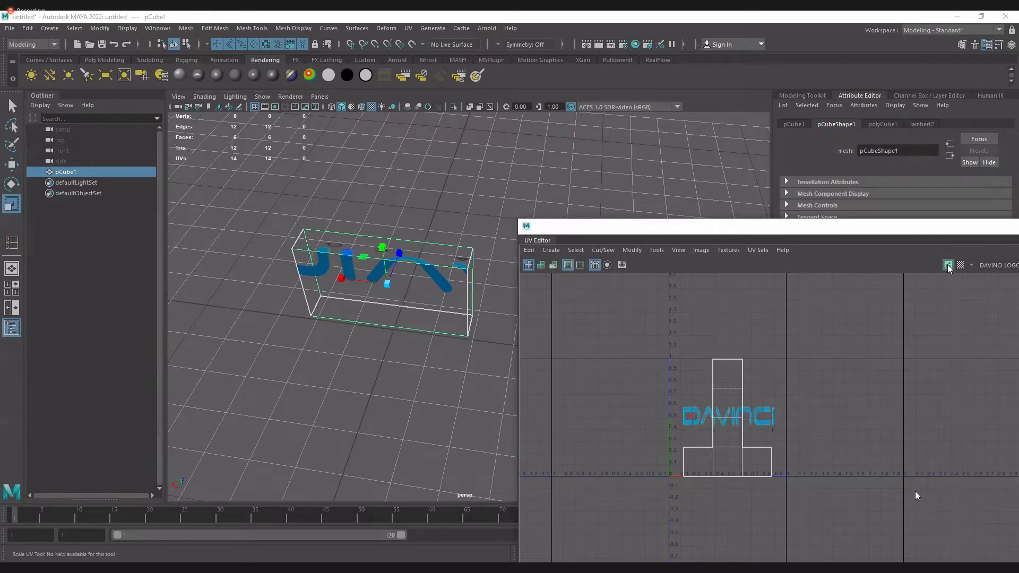
left_click(948, 265)
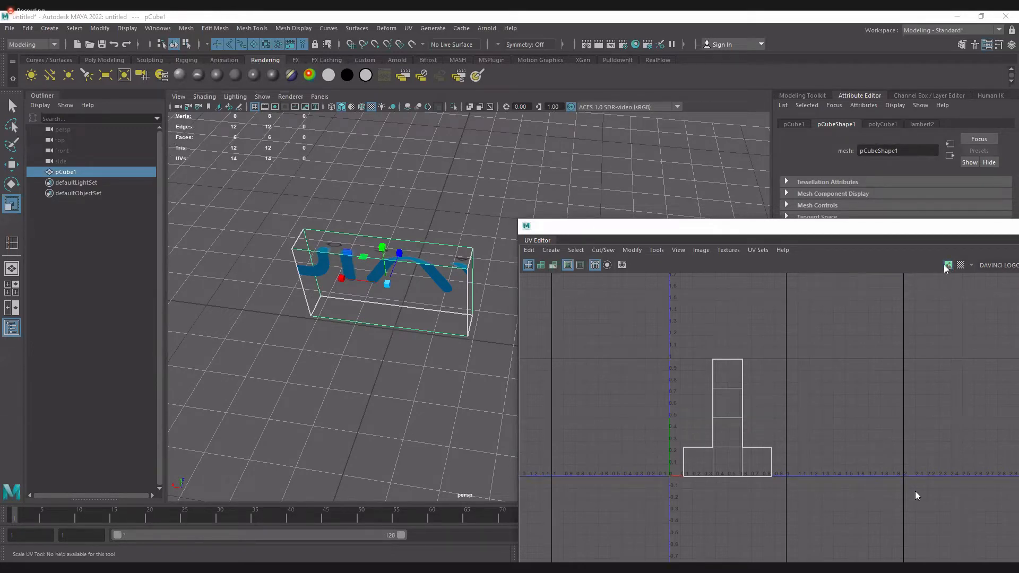
left_click(781, 211)
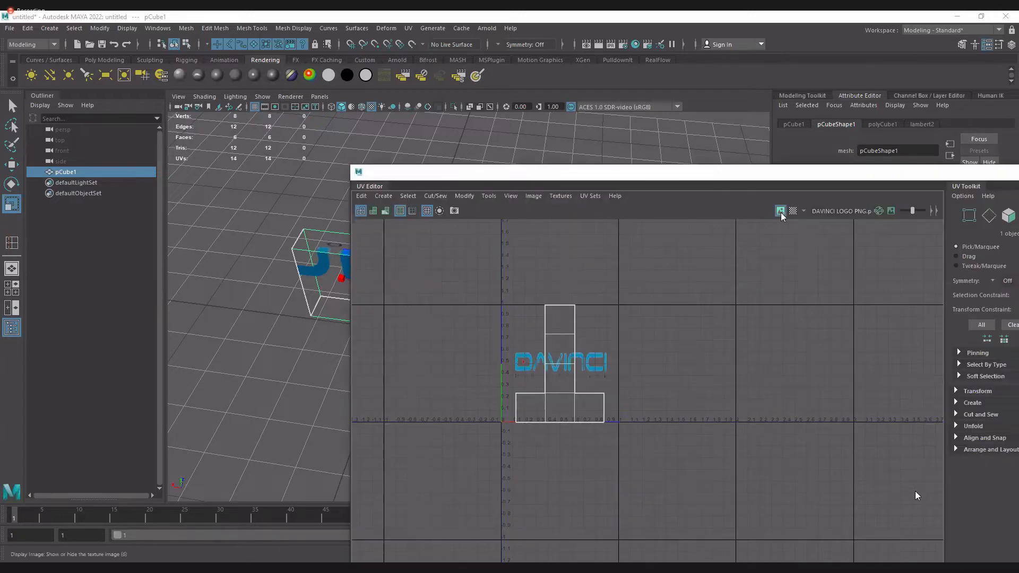
left_click(780, 211)
left_click(780, 211)
left_click(780, 211)
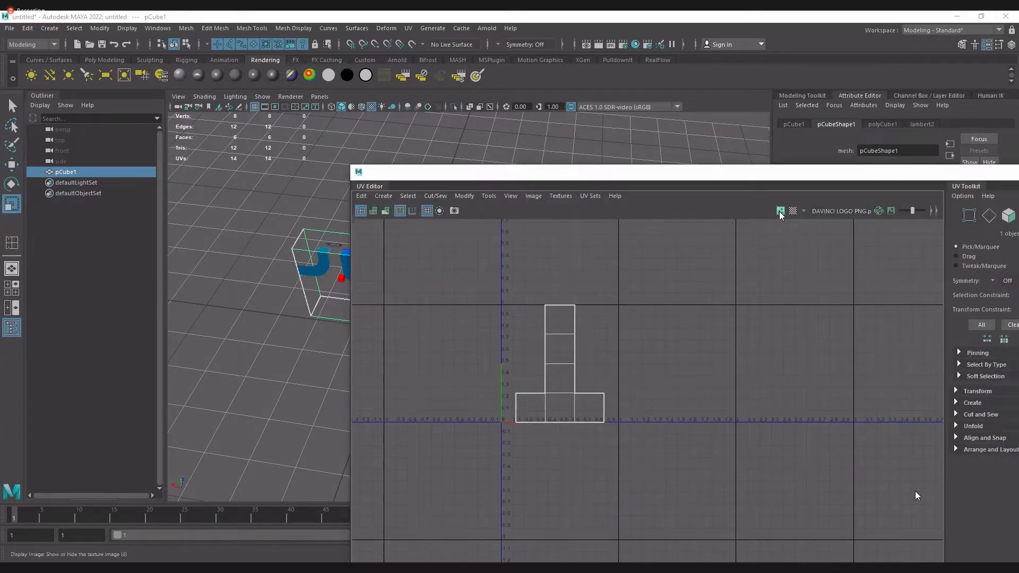
left_click(780, 211)
left_click(781, 212)
left_click(780, 211)
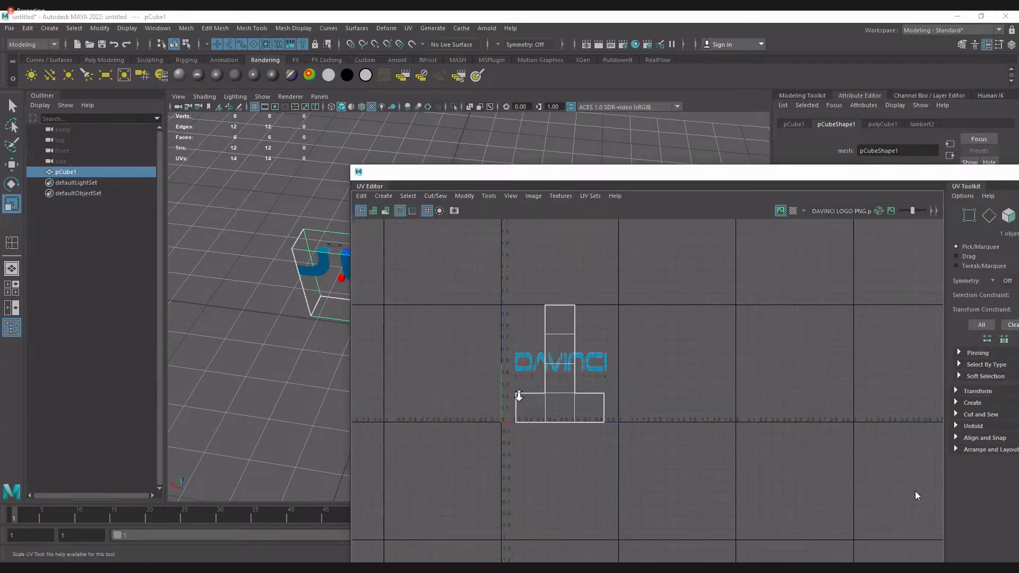
scroll(518, 405, "up", 3)
scroll(615, 378, "up", 5)
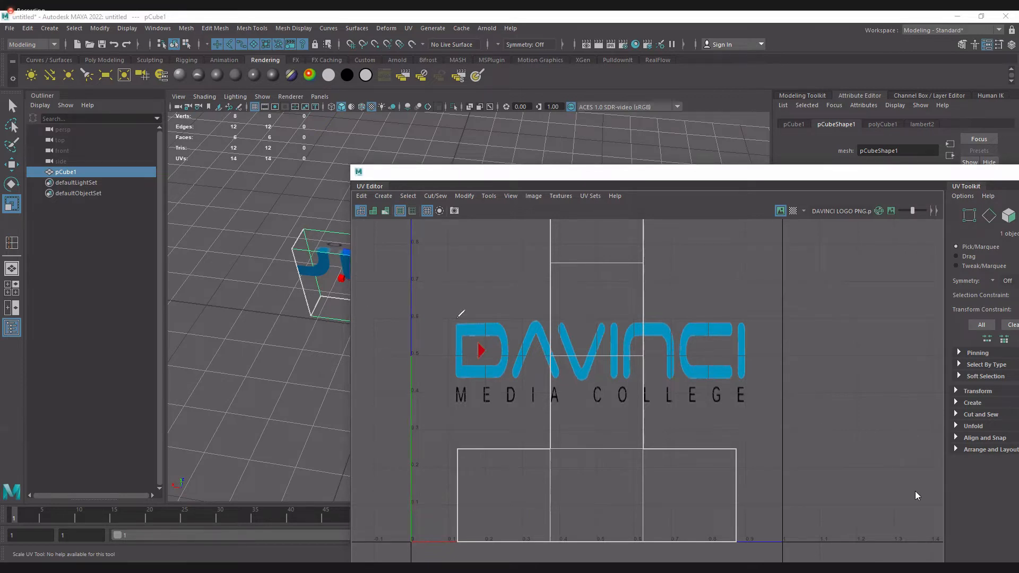
mouse_move(409, 307)
left_mouse_down()
mouse_move(410, 421)
mouse_move(590, 307)
mouse_move(792, 310)
mouse_move(788, 418)
mouse_move(375, 425)
left_mouse_up()
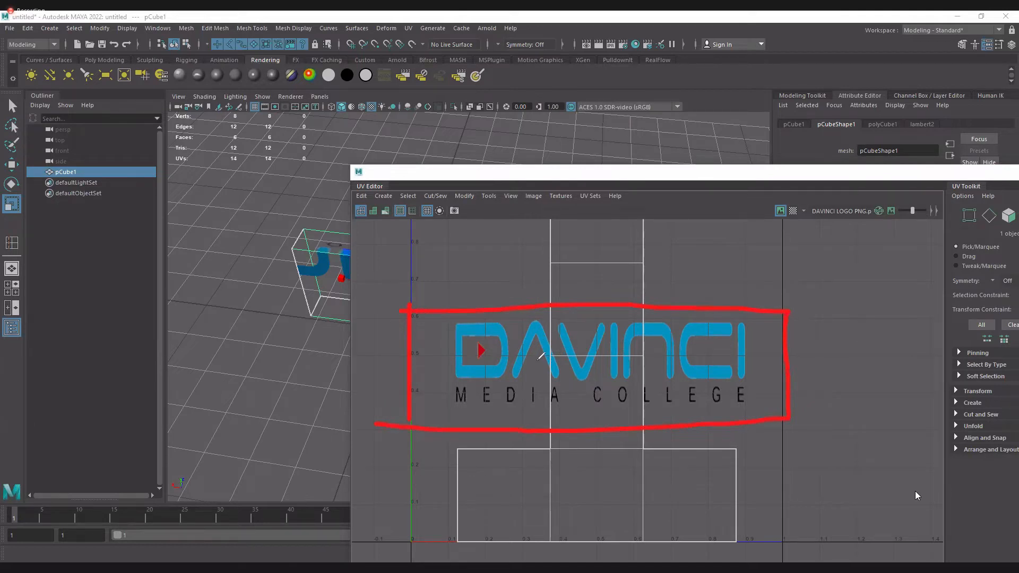
mouse_move(531, 360)
left_mouse_down()
mouse_move(661, 345)
mouse_move(526, 378)
mouse_move(536, 353)
left_mouse_up()
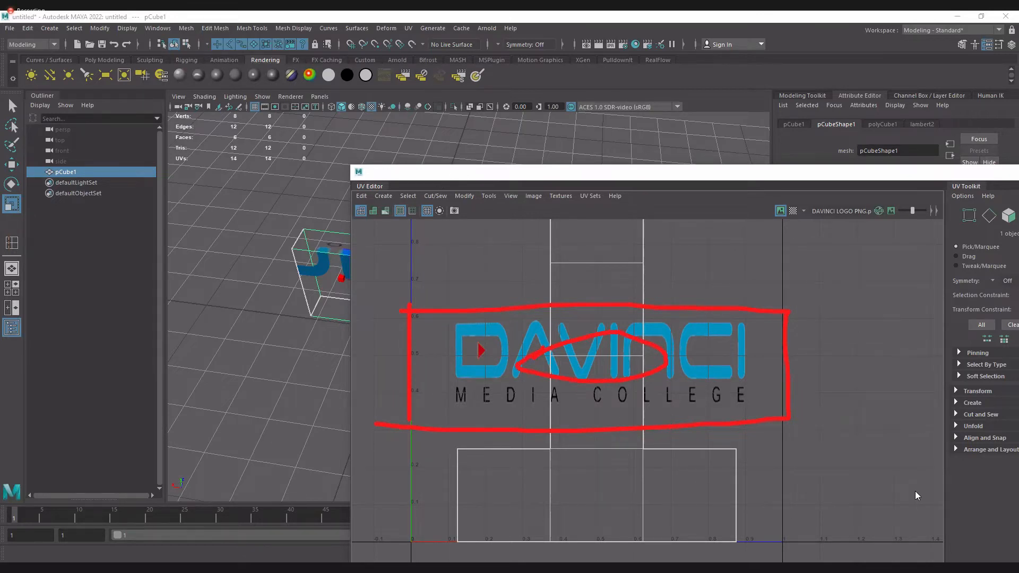
Examine how the logo falls across the cube's side and top faces from several angles, with the Move tool active
key("Escape")
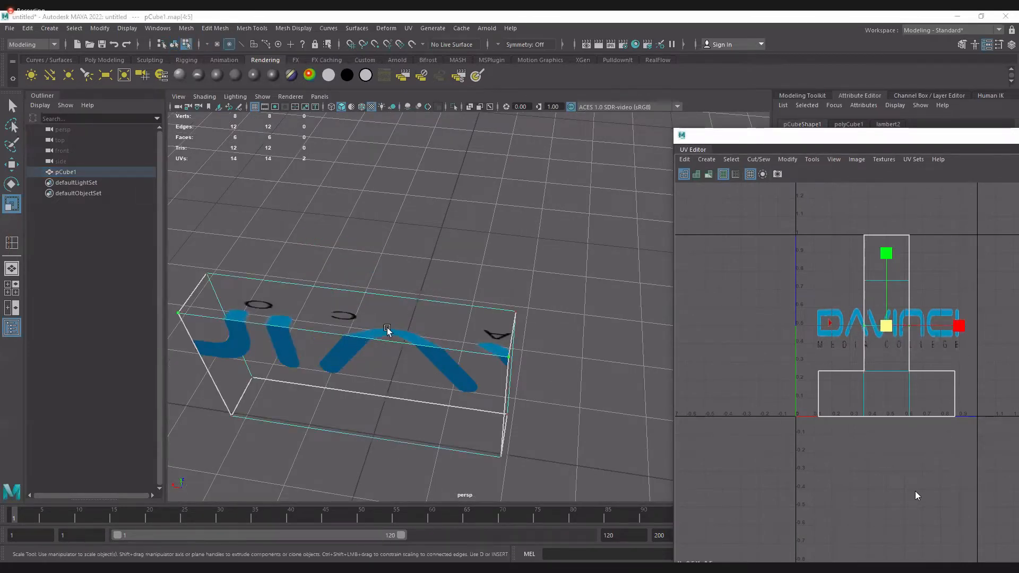
left_click_drag(387, 332, 582, 336, "alt")
left_click(12, 165)
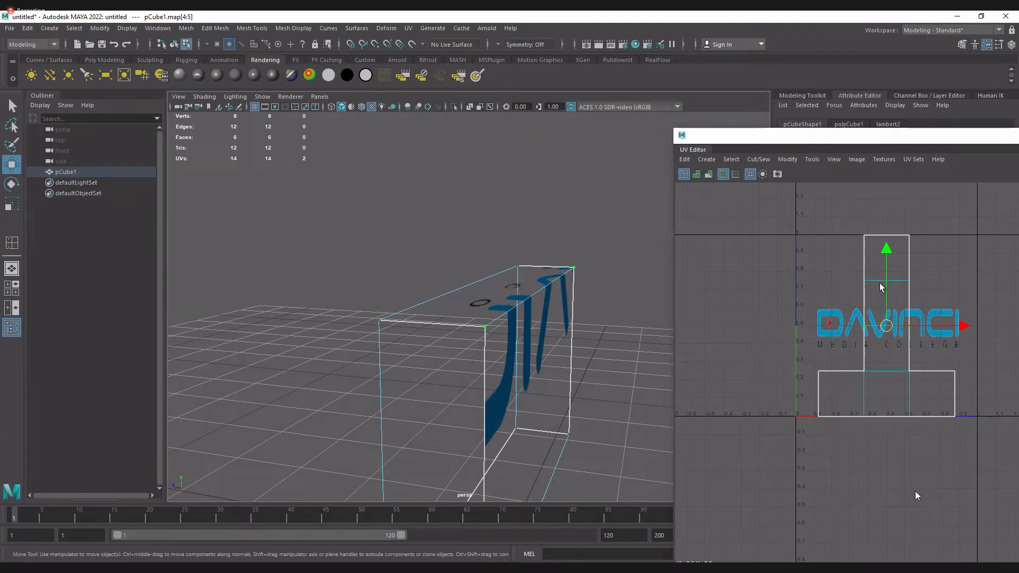
left_click_drag(890, 258, 891, 274)
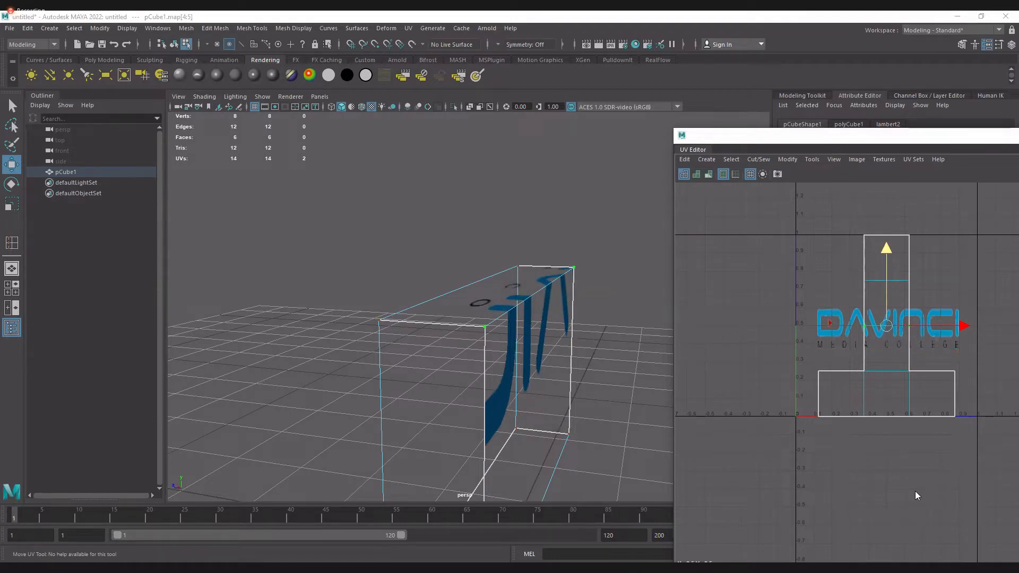
left_click_drag(577, 360, 816, 363, "alt")
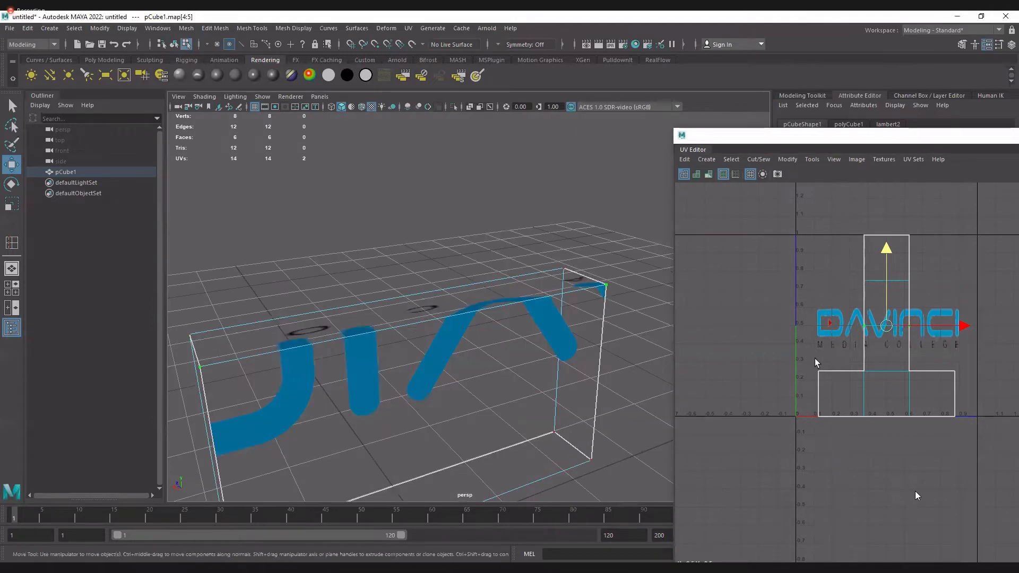
middle_click_drag(812, 355, 790, 352, "alt")
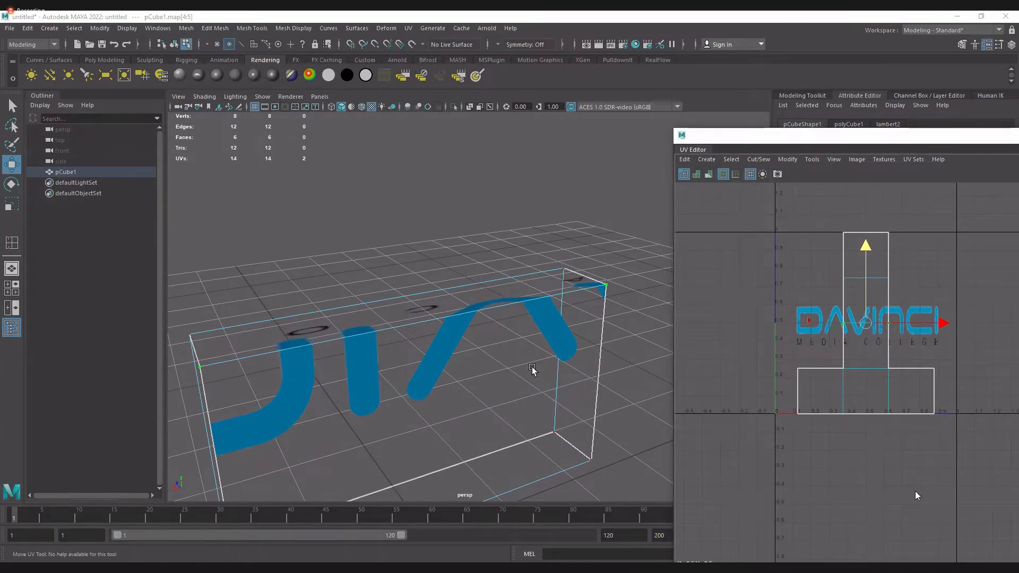
left_click_drag(464, 328, 505, 334, "alt")
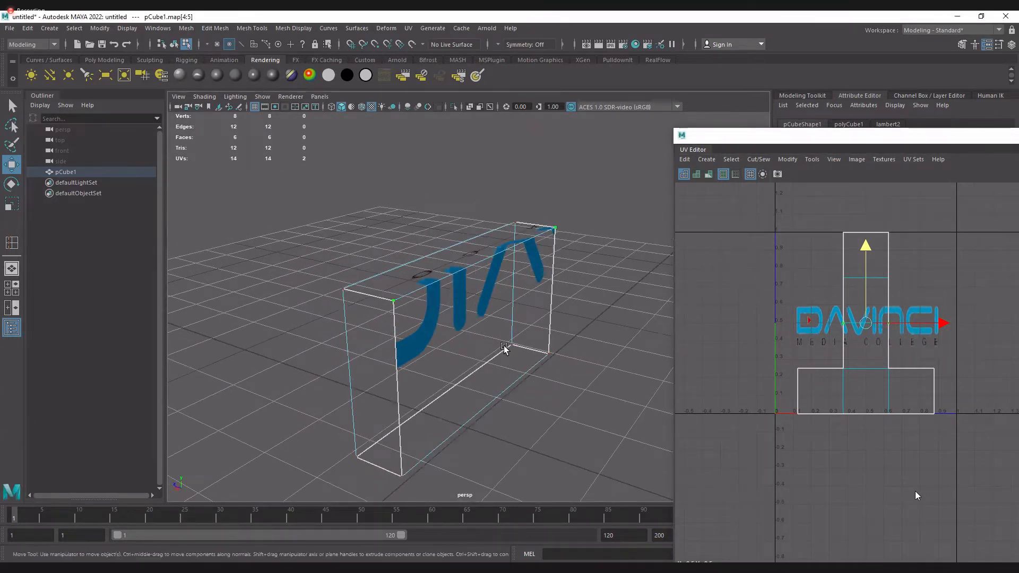
Select the cube's large side face showing the logo and move its UVs down over the logo in the UV Editor
left_click(463, 313)
left_click_drag(533, 380, 508, 364, "alt")
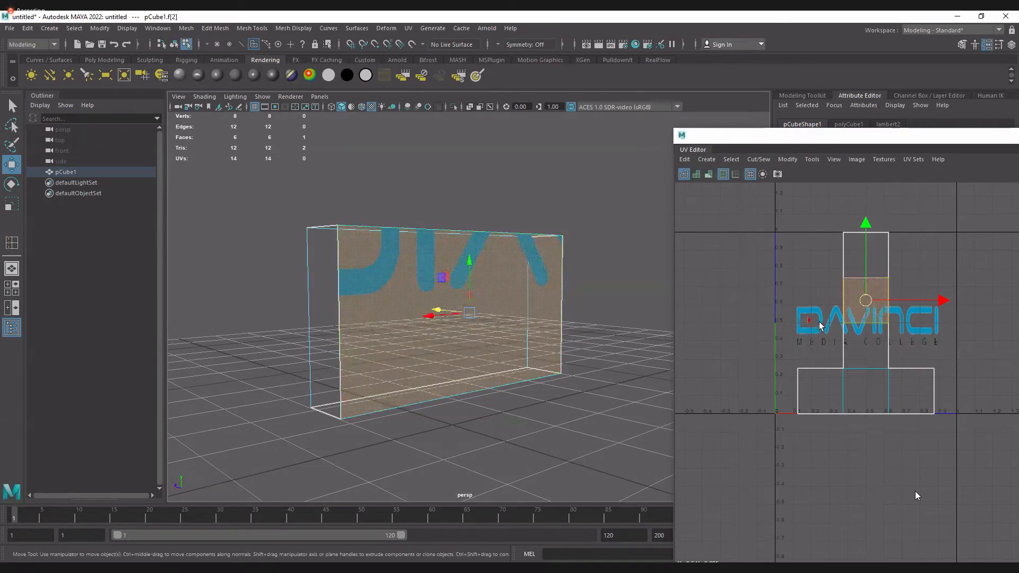
scroll(814, 352, "up", 1)
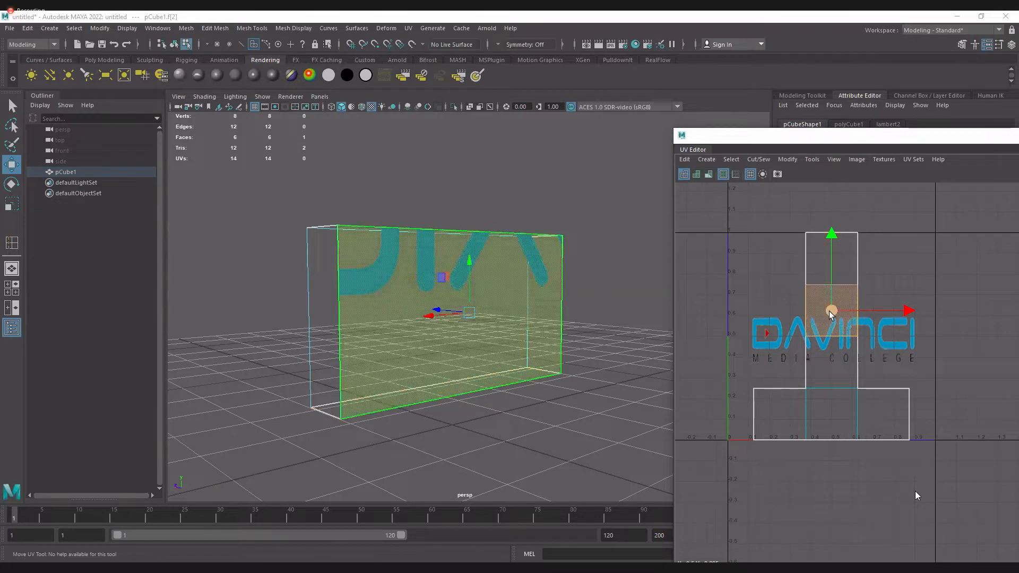
left_click_drag(832, 313, 827, 340)
Scale the side face's UVs horizontally past the logo's full width and vertically until there is space above and below the logo
key("r")
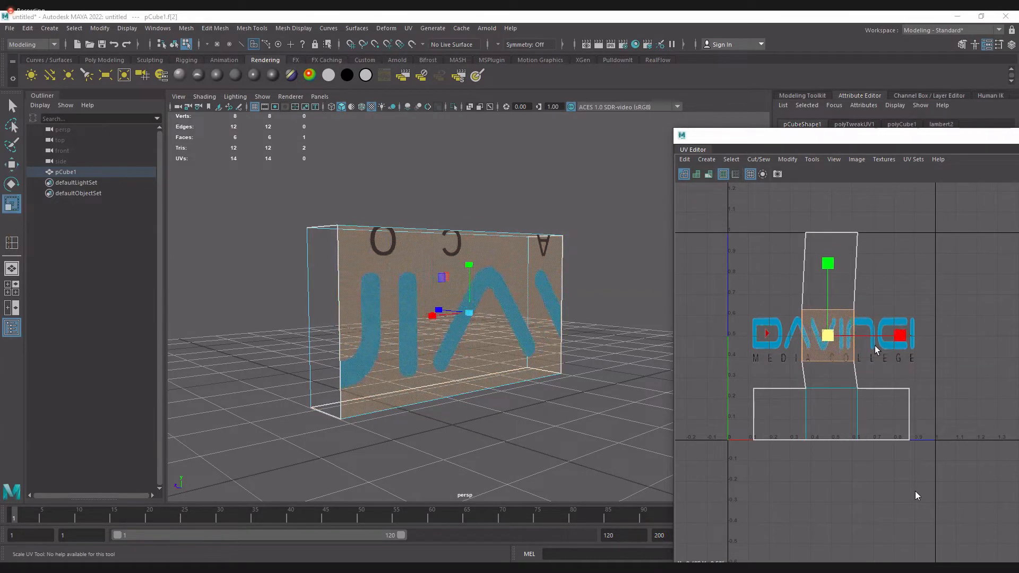
left_click_drag(894, 334, 938, 336)
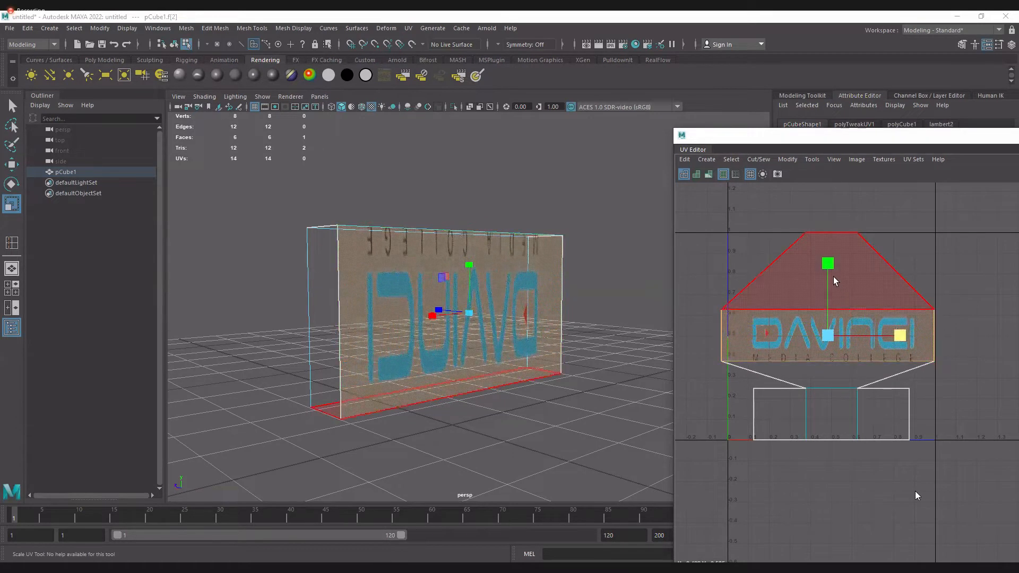
mouse_move(830, 260)
left_mouse_down()
mouse_move(822, 192)
mouse_move(814, 285)
mouse_move(817, 263)
left_mouse_up()
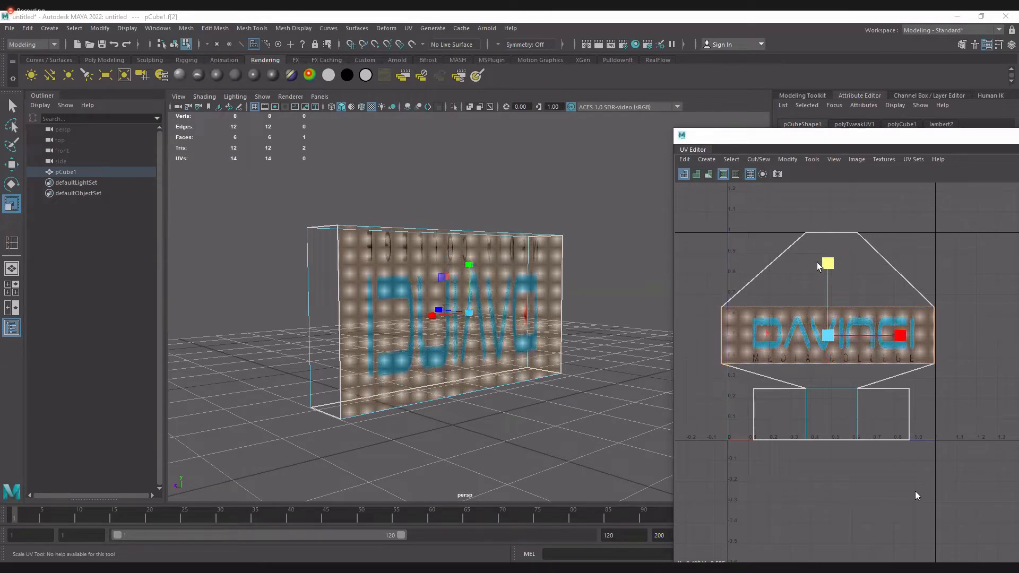
left_click_drag(472, 389, 391, 359, "alt")
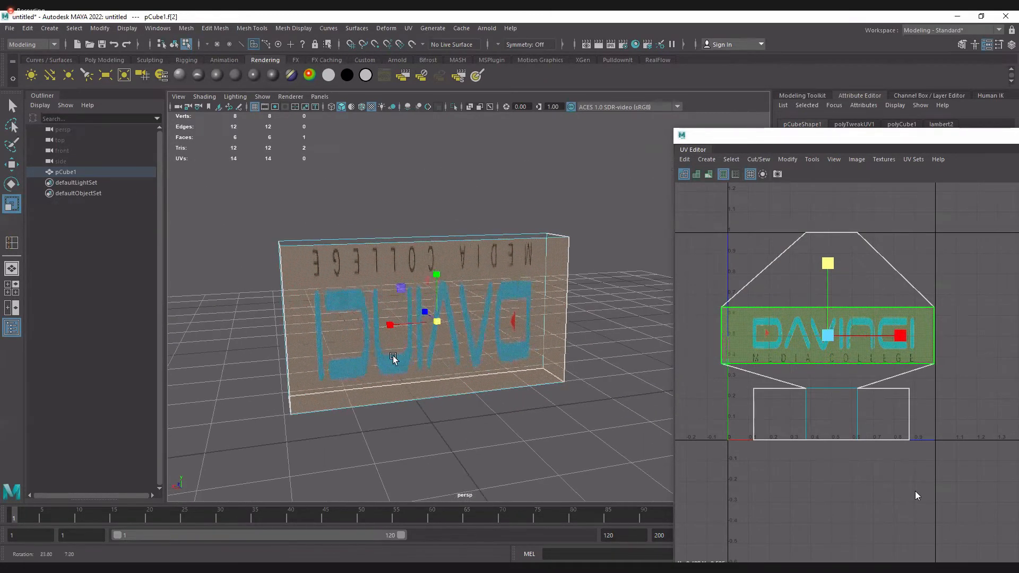
left_click_drag(828, 263, 830, 212)
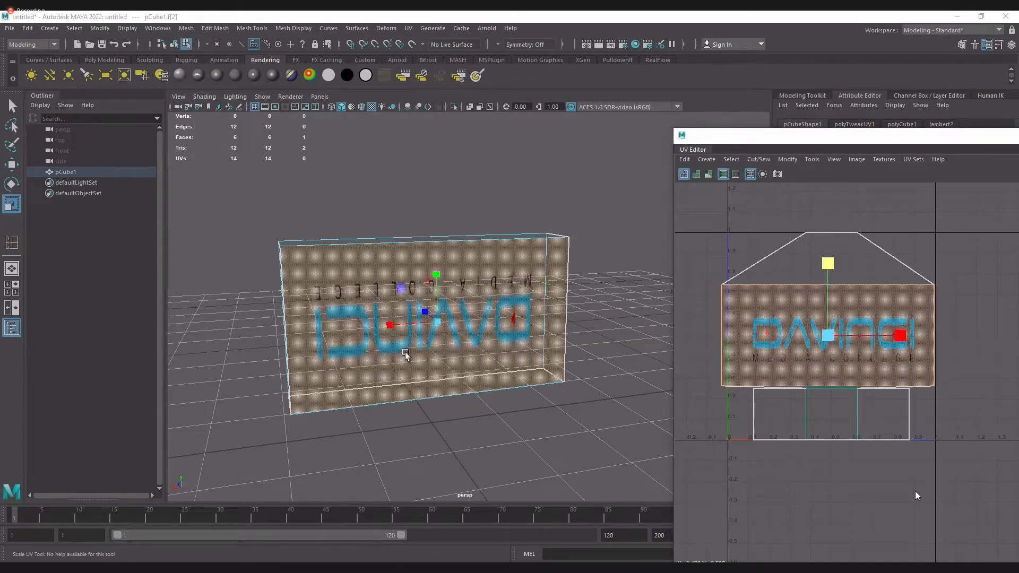
left_click_drag(398, 343, 615, 344, "alt")
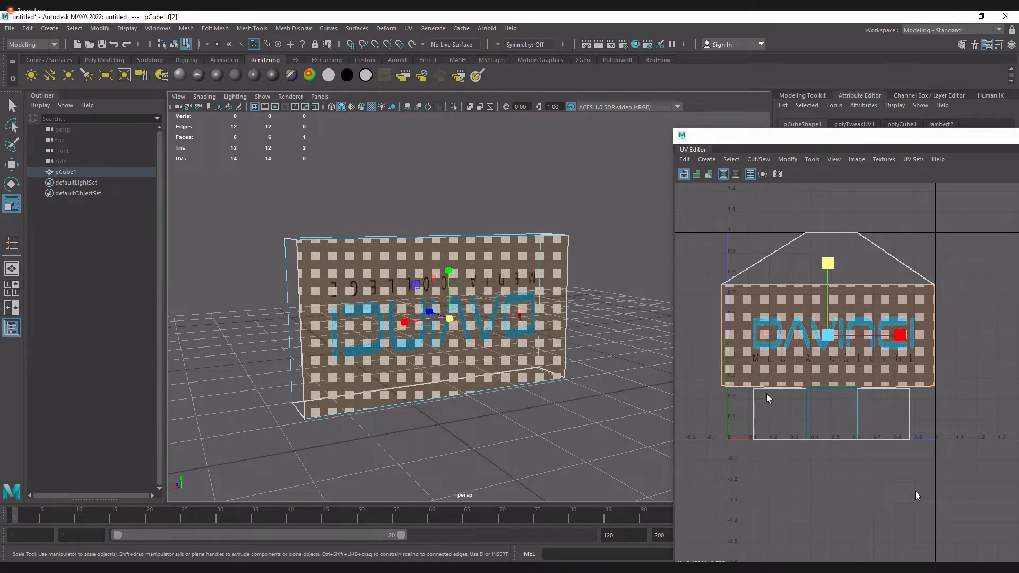
Select the cube's narrow top face in the viewport, with the whole UV shell in view in the UV Editor
scroll(773, 394, "down", 3)
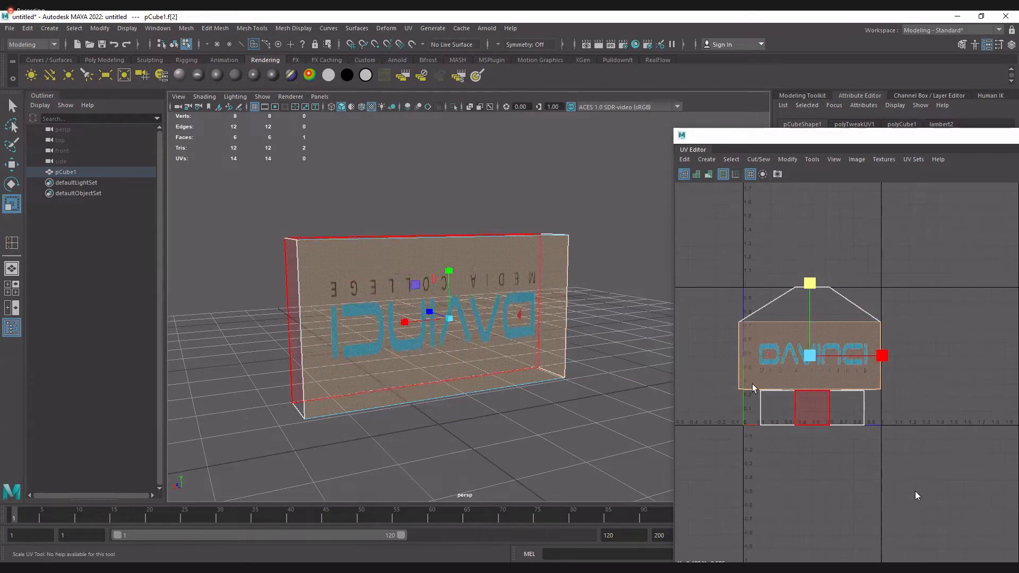
middle_click_drag(798, 378, 779, 386, "alt")
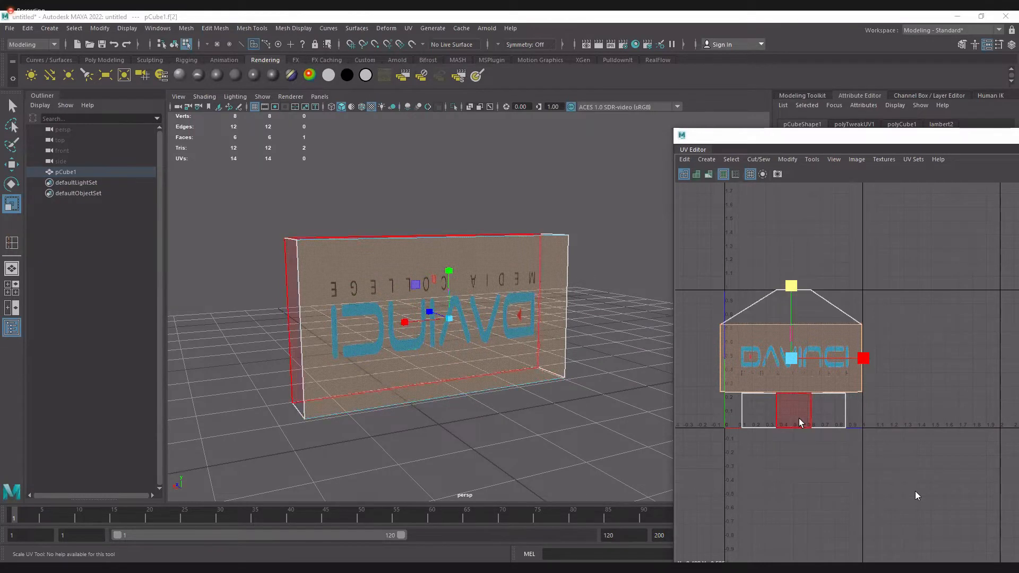
left_click(369, 318)
left_click_drag(369, 318, 375, 257, "alt")
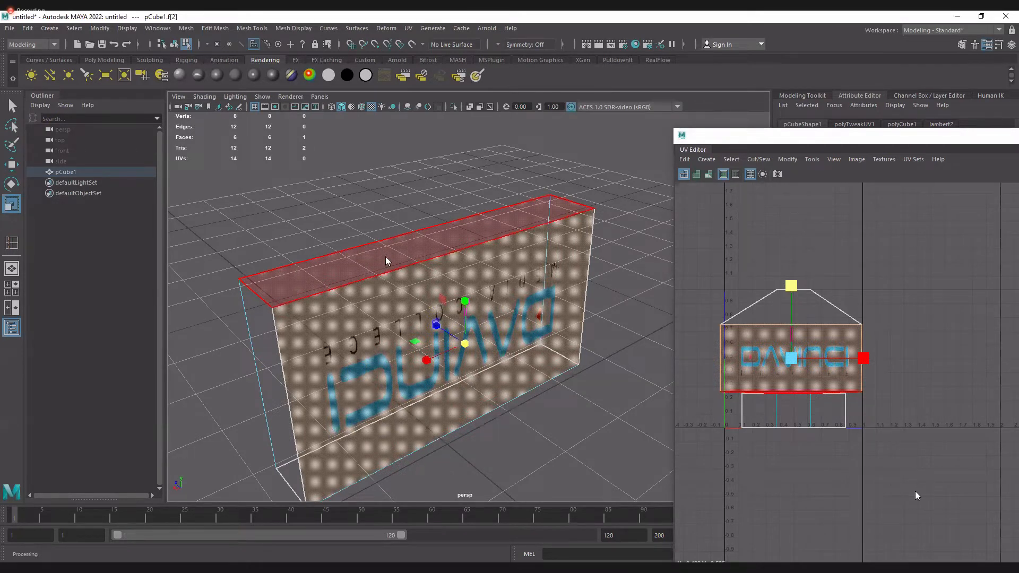
left_click(386, 260)
left_click_drag(386, 261, 338, 325, "alt")
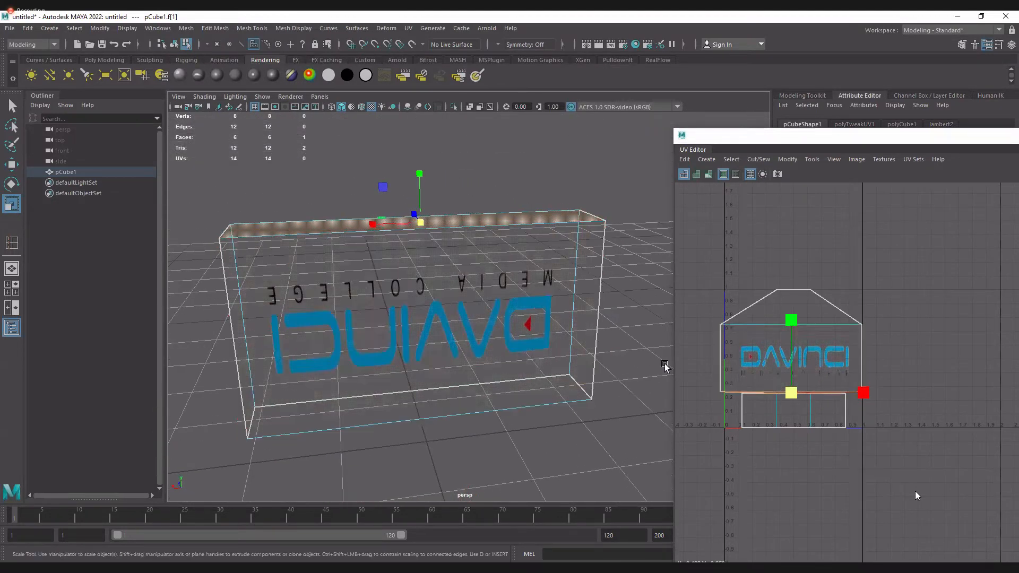
Try to move the top face's UVs away from the side face's UVs, and undo the move
key("w")
left_click_drag(792, 394, 876, 346)
key("ctrl+z")
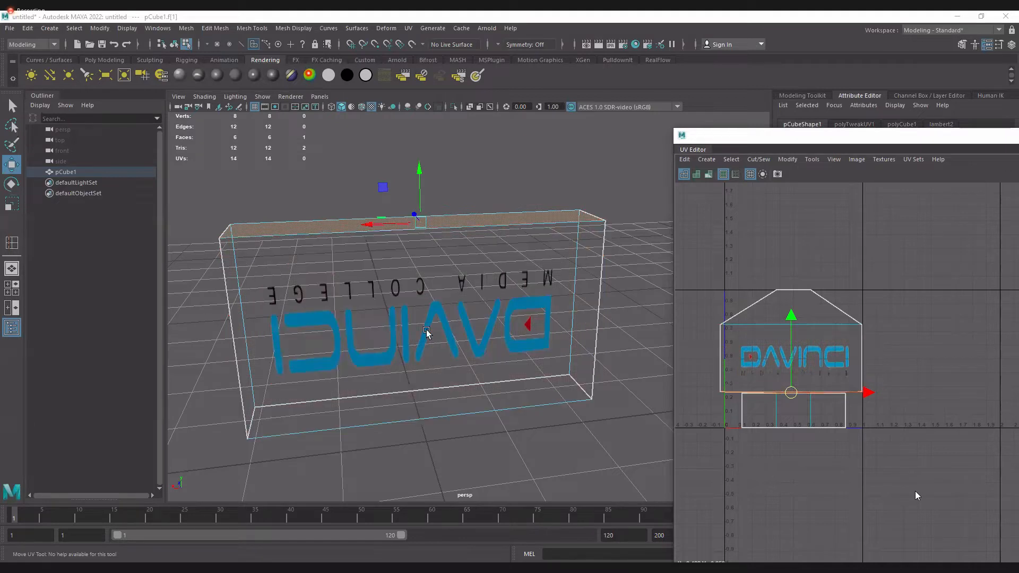
Apply a Planar UV projection to the top face and move the resulting UVs sideways out of the first UV tile
left_click_drag(388, 273, 456, 302, "alt")
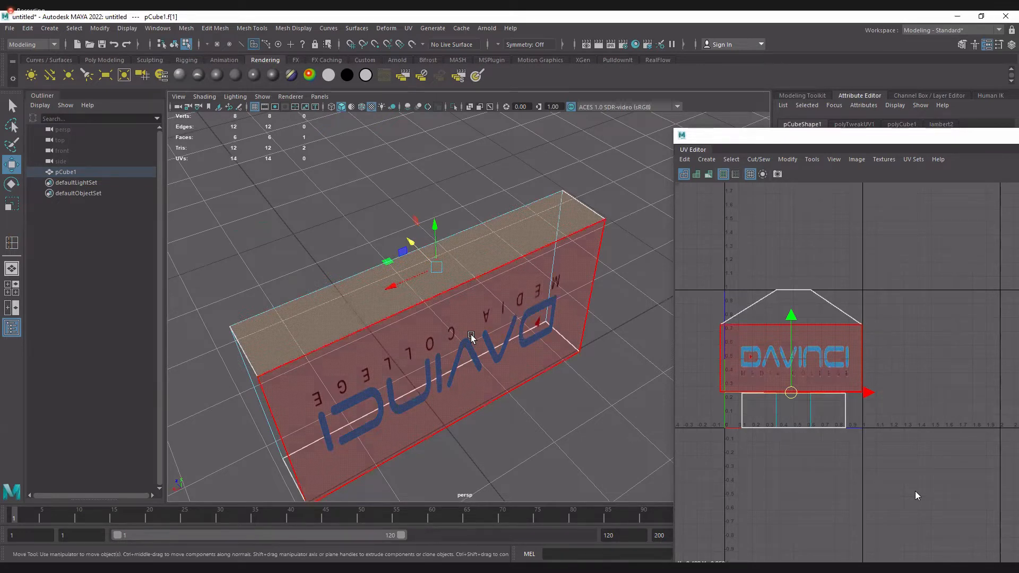
left_click(407, 29)
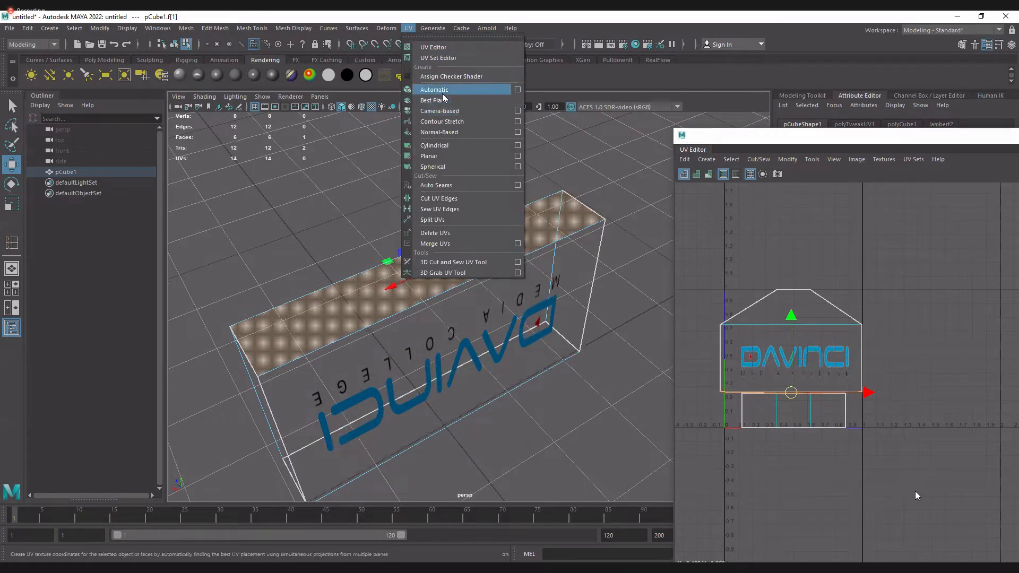
left_click(429, 156)
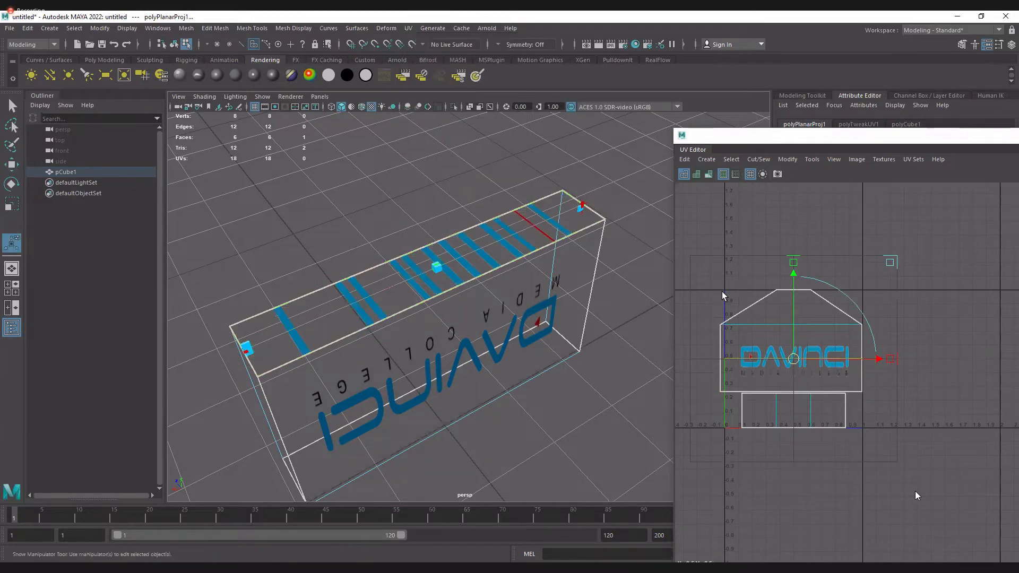
middle_click_drag(792, 357, 739, 342, "alt")
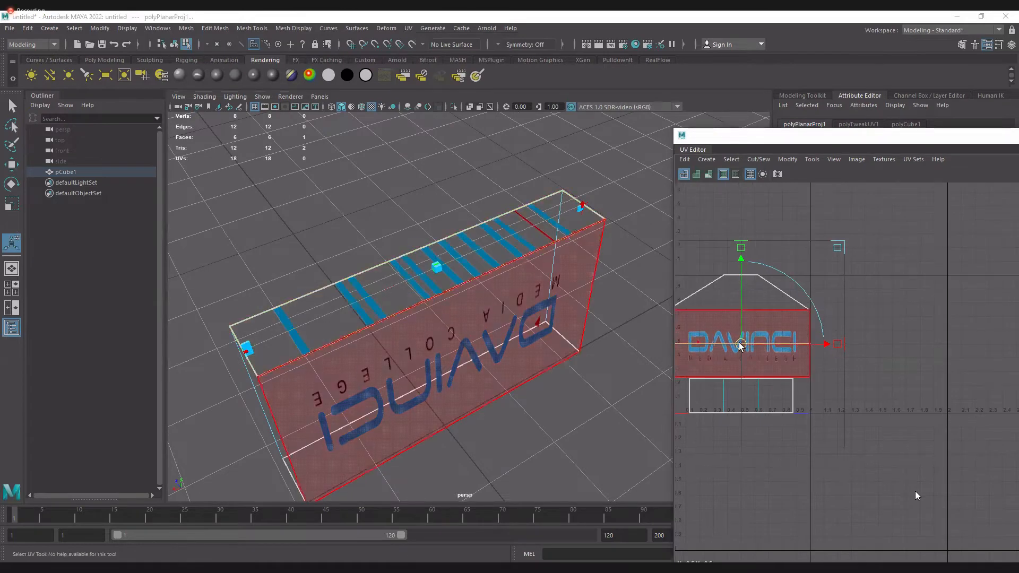
left_click_drag(756, 351, 933, 346)
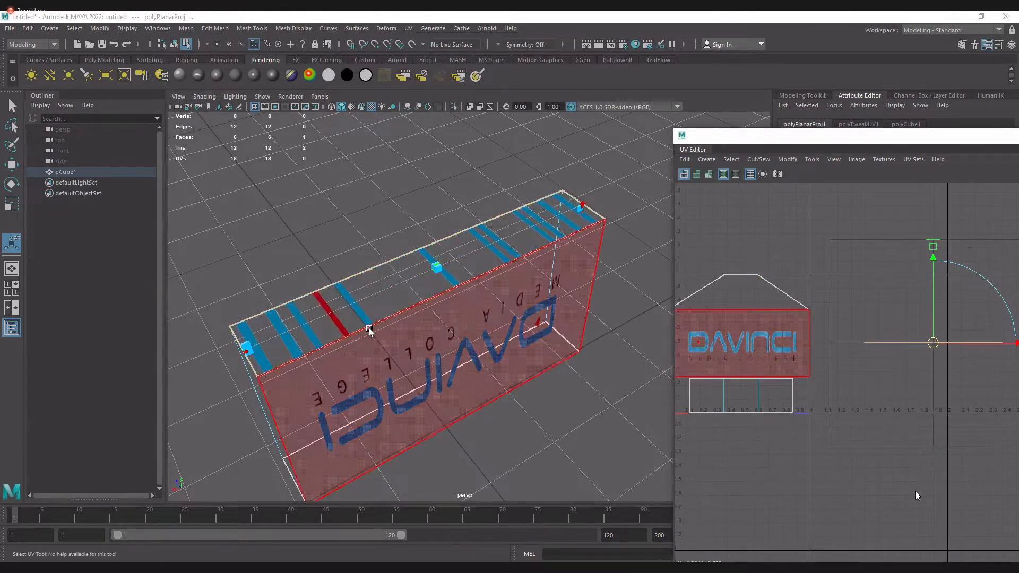
left_click_drag(372, 326, 410, 326, "alt")
left_click(14, 168)
left_click_drag(496, 329, 465, 292, "alt")
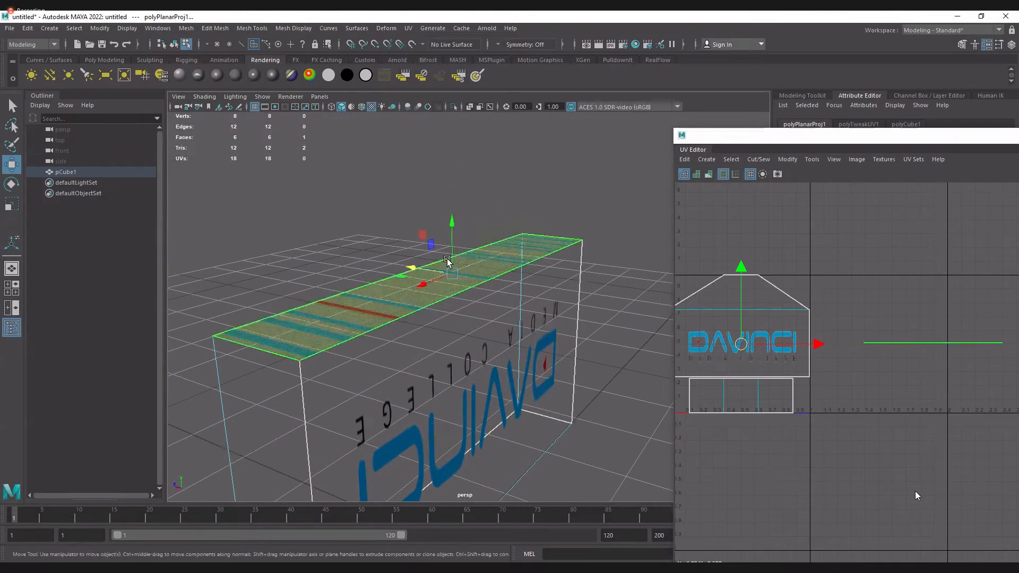
Open the Planar Mapping options, set the projection to the Y axis, and compare the top face's orientation with the axes
left_click(408, 28)
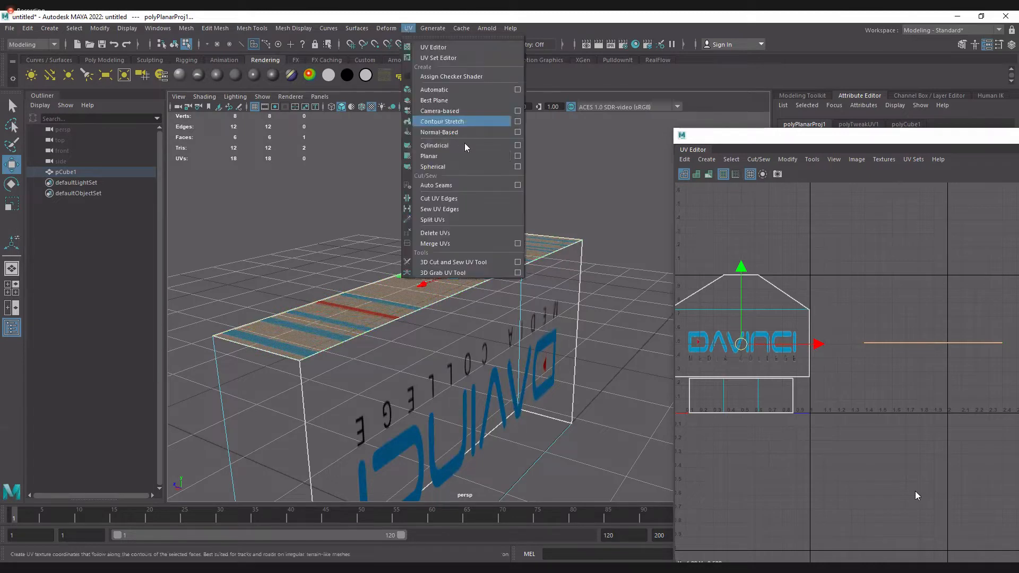
left_click(517, 155)
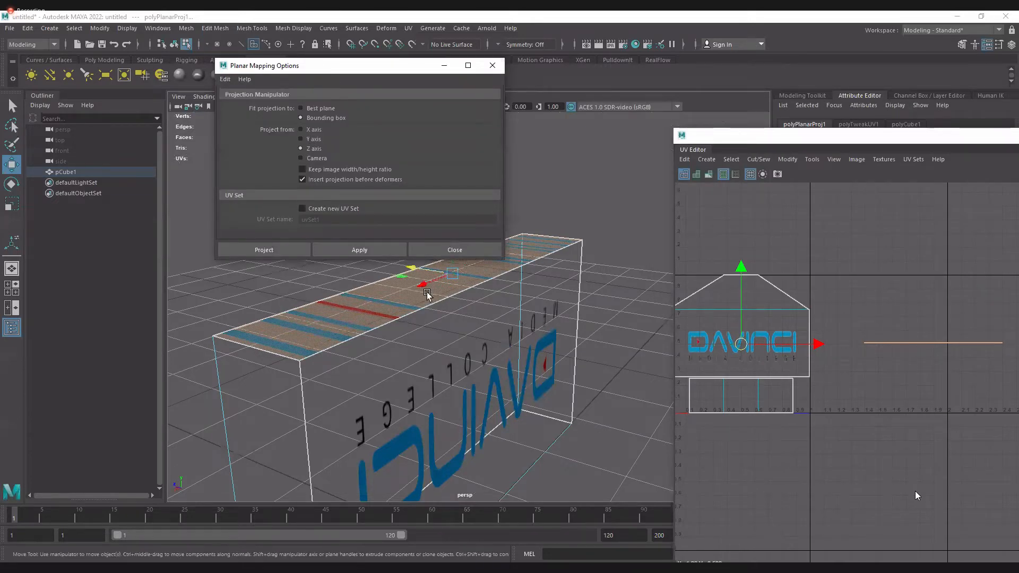
left_click_drag(388, 350, 423, 291, "alt")
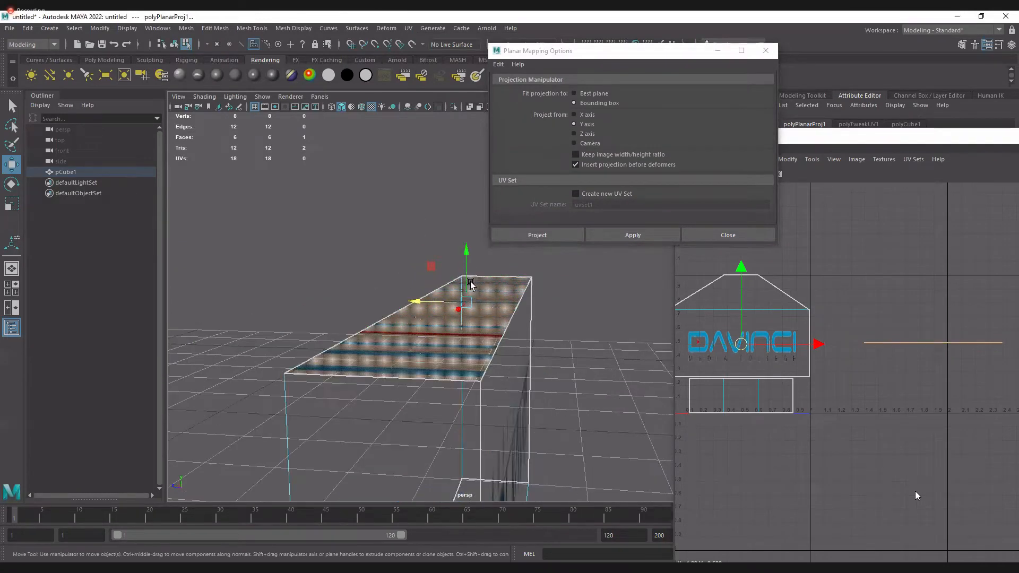
left_click_drag(471, 285, 457, 353, "alt")
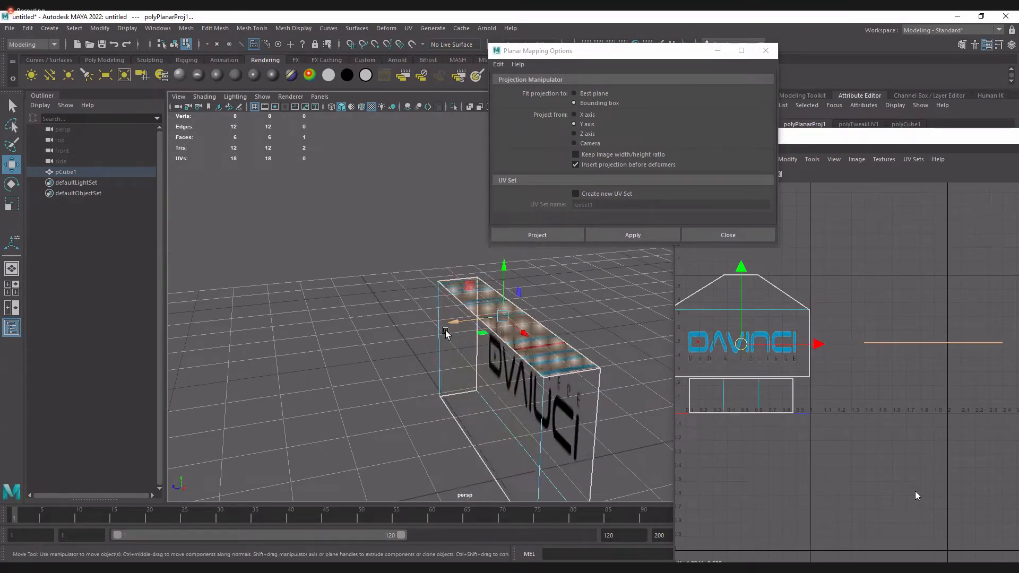
left_click_drag(531, 382, 463, 321, "alt")
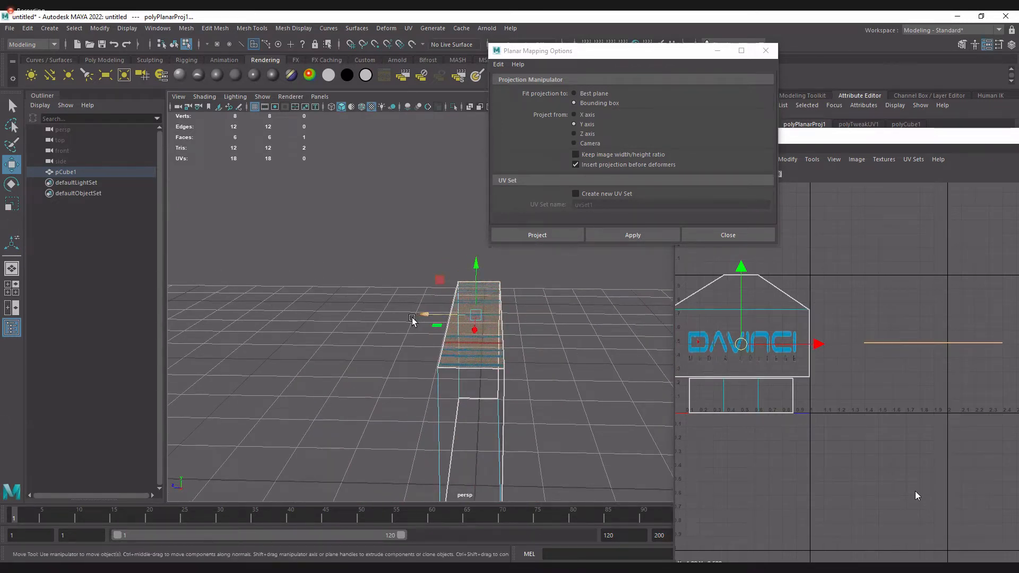
left_click_drag(413, 321, 398, 345, "alt")
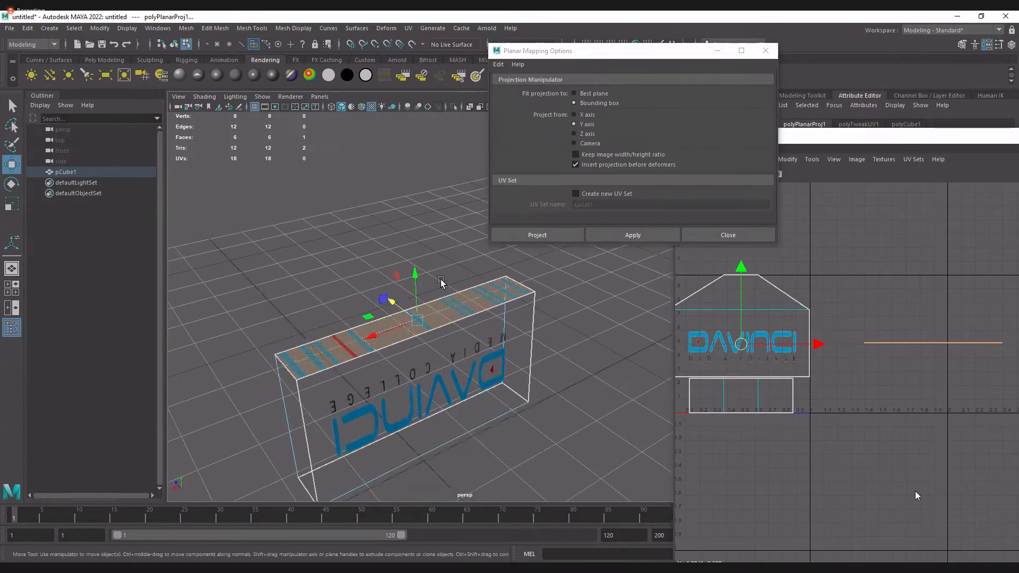
Project the top face's UVs from the X axis and move the result diagonally up out of the first UV tile
left_click(626, 233)
left_click(607, 233)
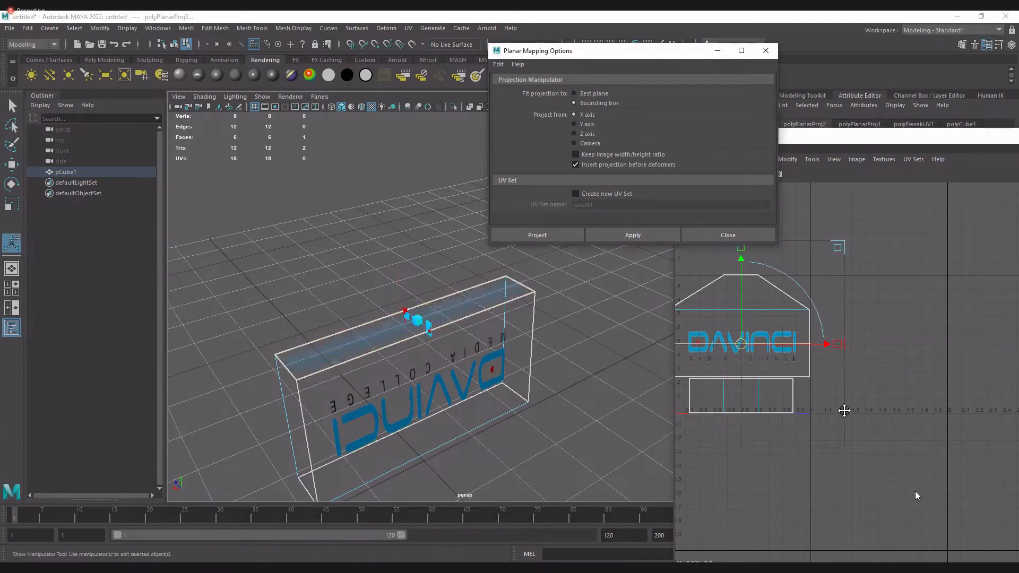
middle_click_drag(745, 344, 716, 380, "alt")
left_click_drag(715, 381, 916, 259)
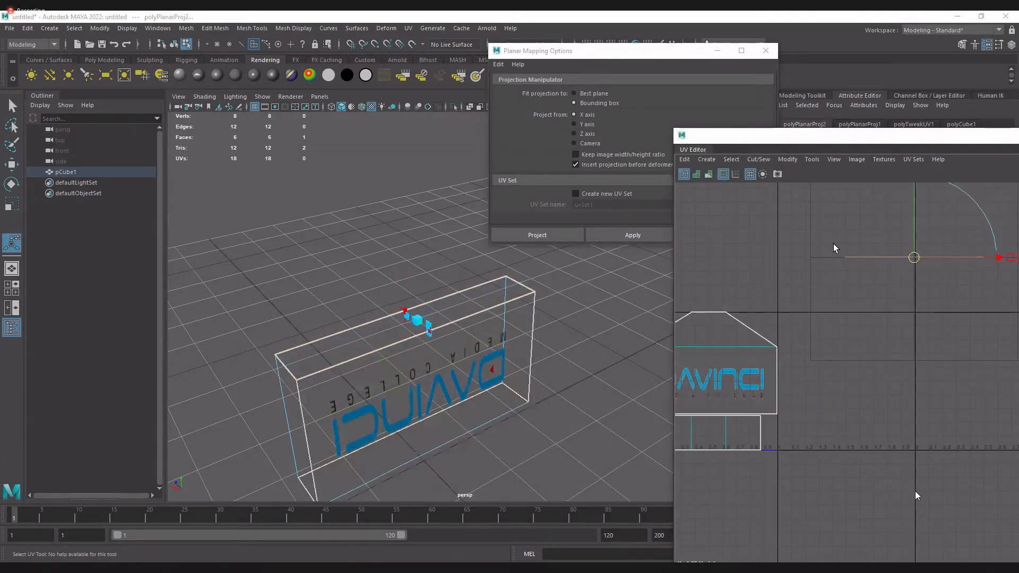
Apply Planar mapping to the top face again, projecting from the Y axis
left_click(577, 123)
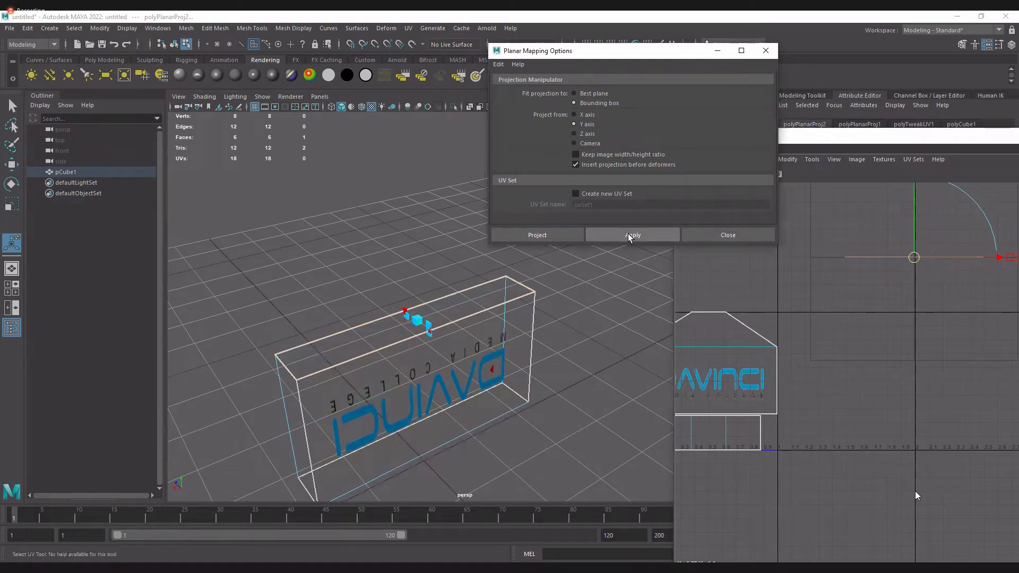
left_click(629, 233)
left_click(755, 390)
scroll(755, 390, "down", 3)
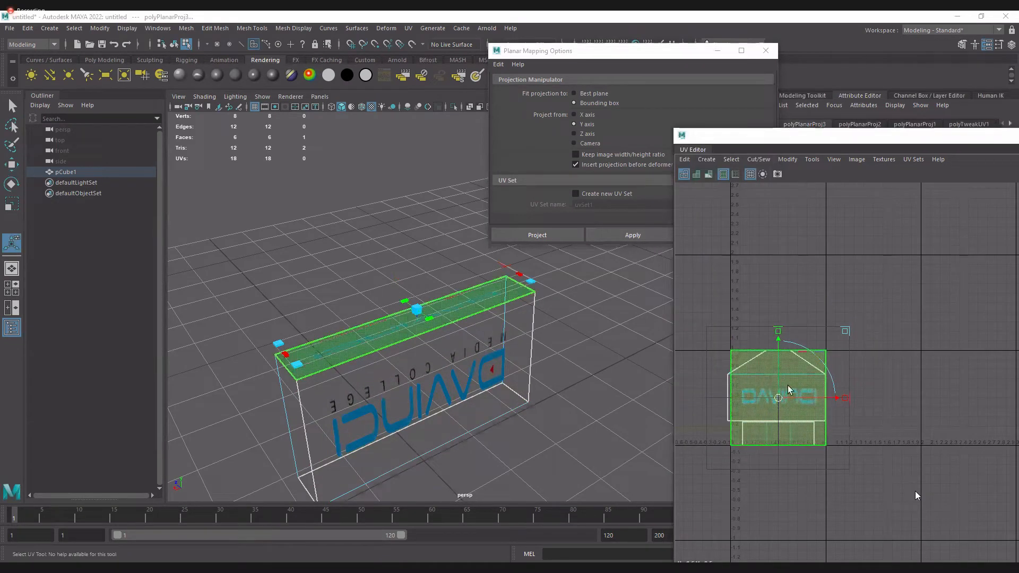
Move the top face's projected UVs diagonally up out of the first UV tile to show their square 0-to-1 extent
left_click_drag(788, 386, 905, 253)
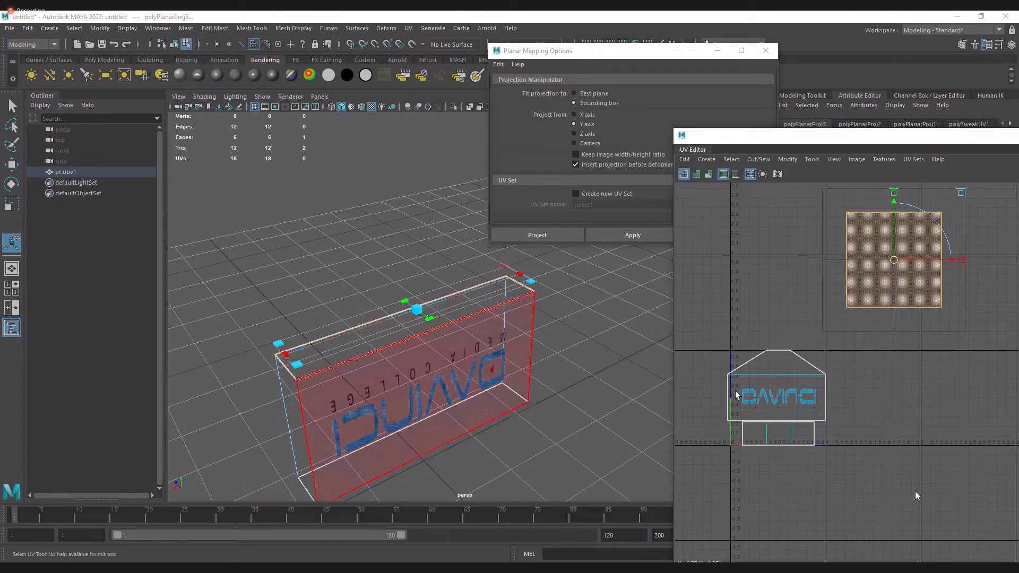
middle_click_drag(859, 319, 840, 356, "alt")
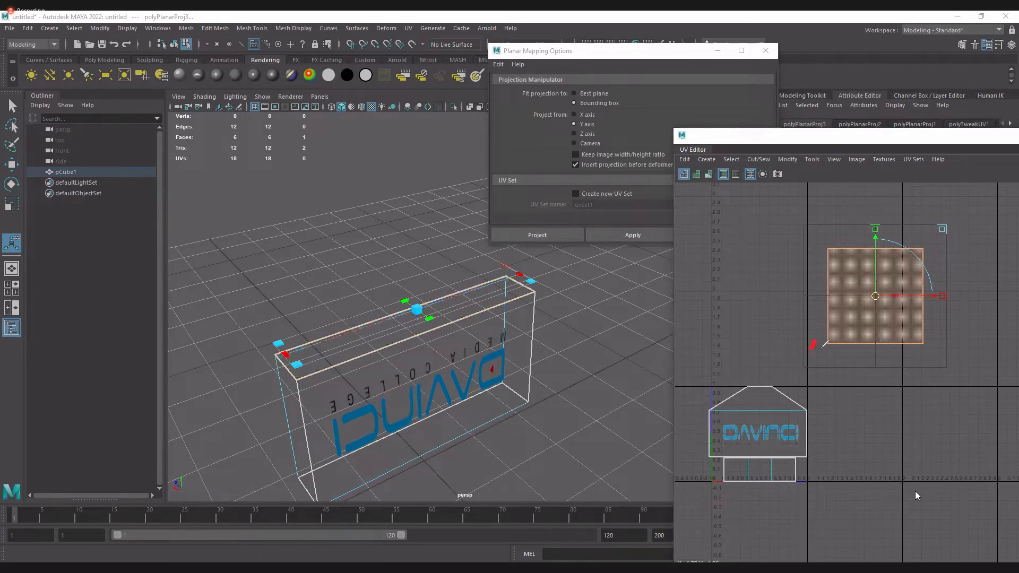
left_click_drag(809, 354, 806, 338)
left_click_drag(814, 233, 813, 253)
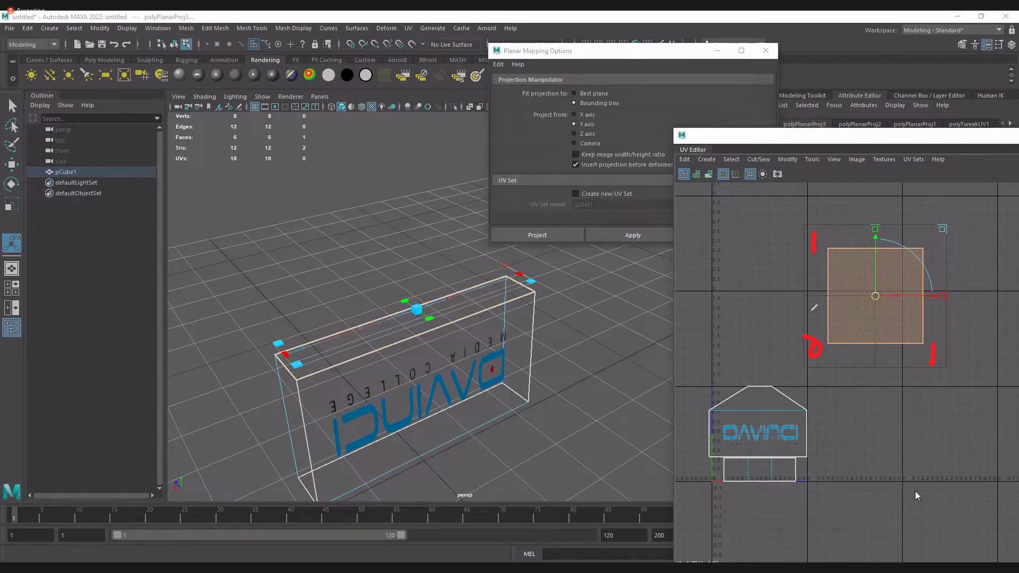
mouse_move(708, 390)
left_mouse_down()
mouse_move(806, 389)
mouse_move(807, 481)
mouse_move(704, 477)
left_mouse_up()
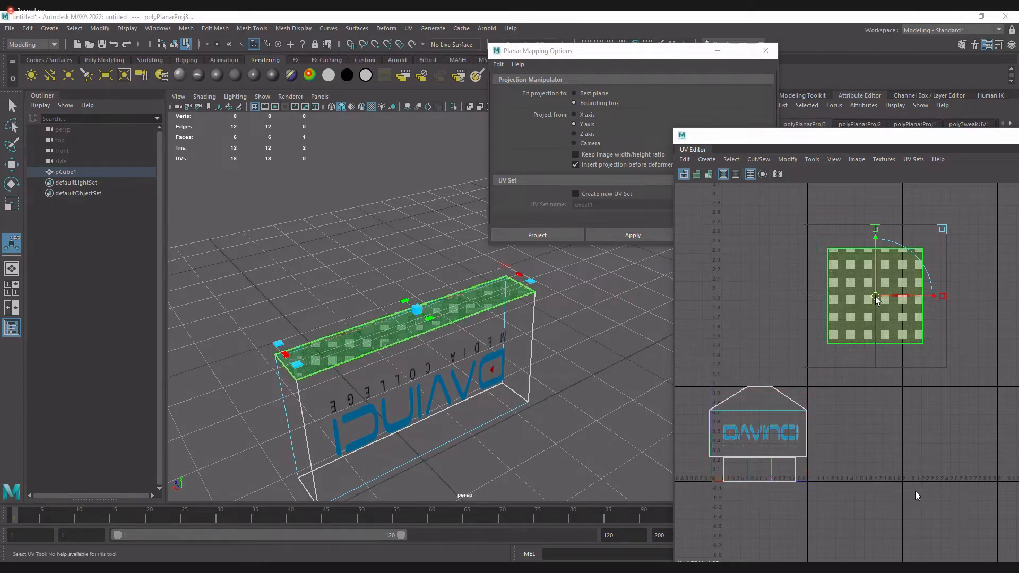
Move the top face's UVs back into the first UV tile and align them over the logo texture
left_click_drag(877, 300, 756, 435)
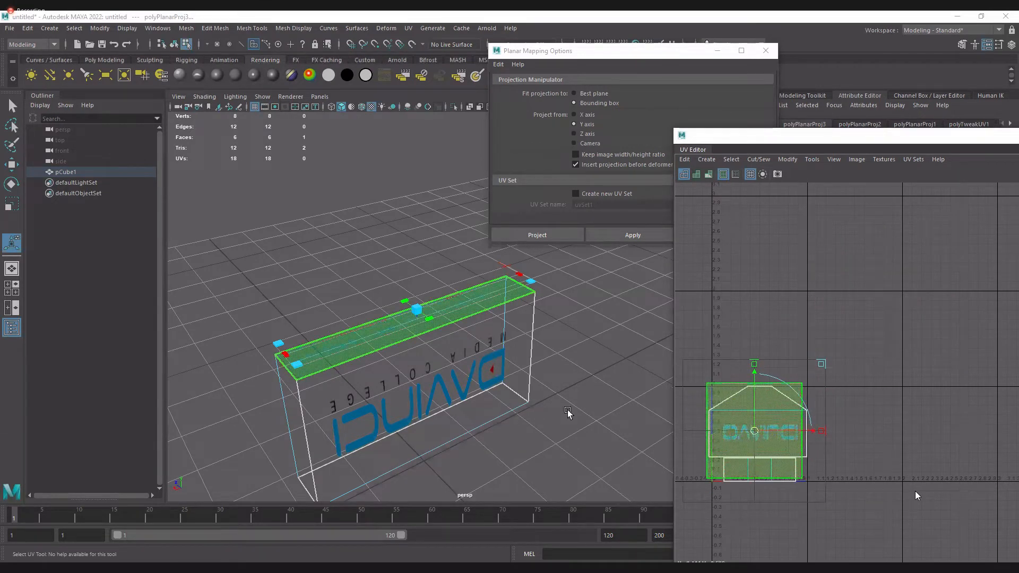
left_click_drag(455, 400, 445, 342, "alt")
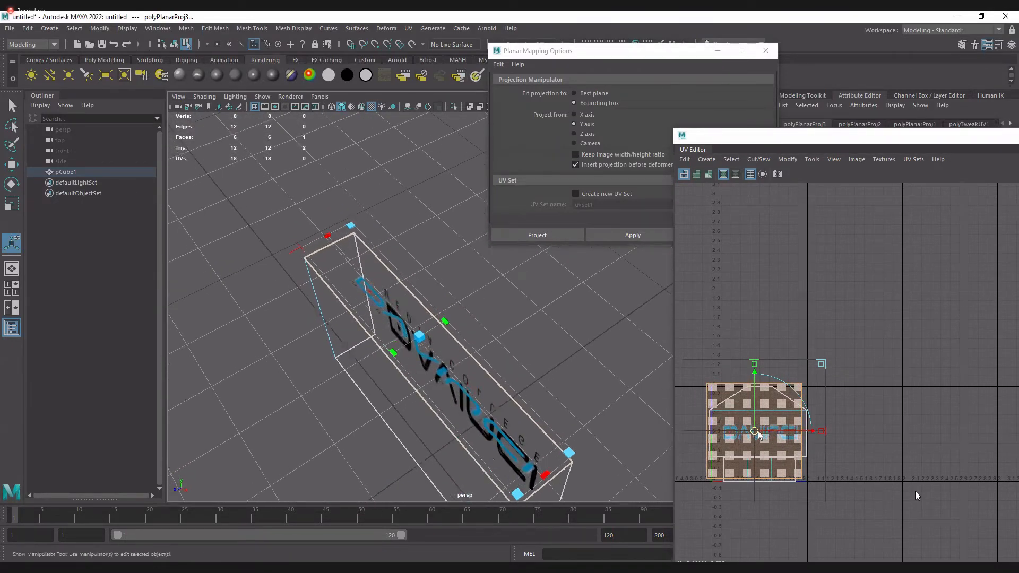
left_click_drag(756, 432, 757, 437)
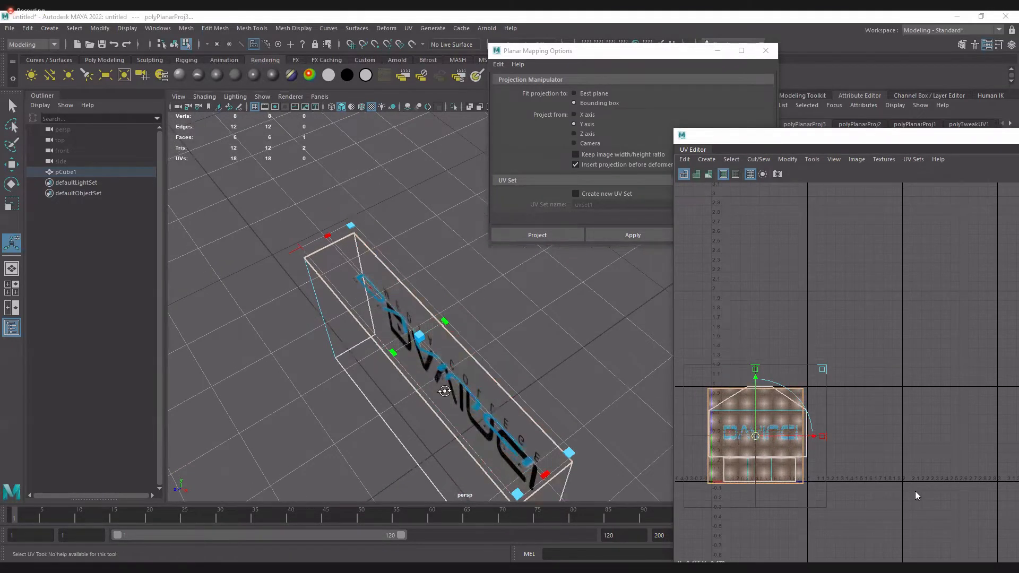
left_click_drag(400, 373, 649, 417, "alt")
mouse_move(451, 364)
left_mouse_down("alt")
mouse_move(496, 371)
mouse_move(494, 387)
mouse_move(467, 366)
left_mouse_up("alt")
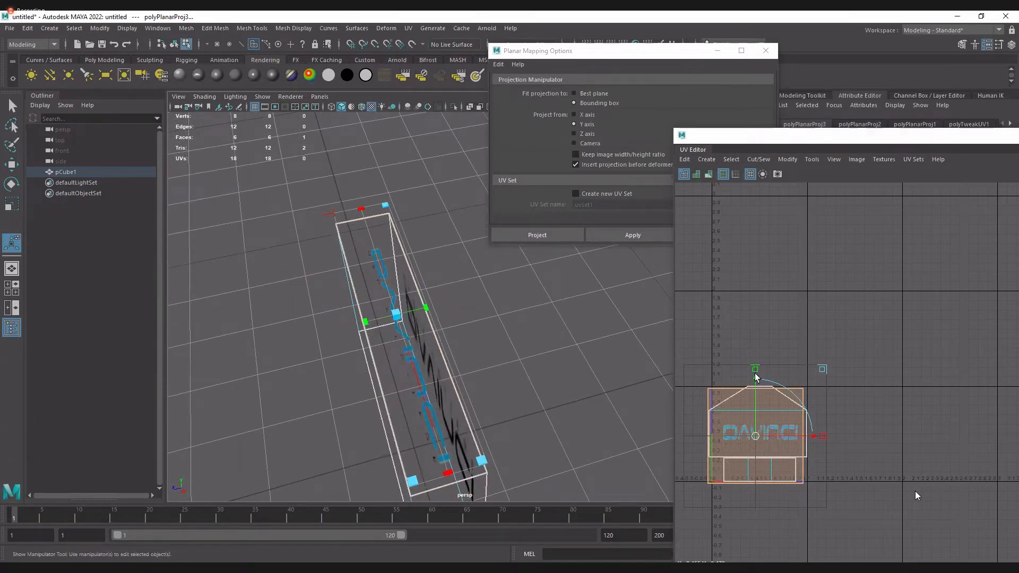
Try scaling the top face's UVs vertically around the logo, then undo the scaling
left_click_drag(756, 392, 756, 415)
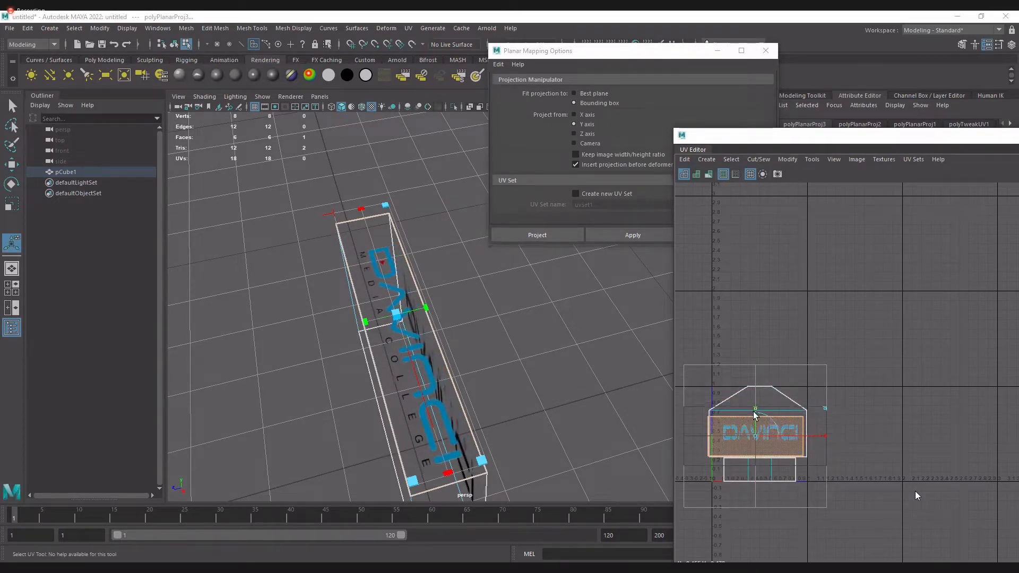
left_click_drag(757, 366, 759, 416)
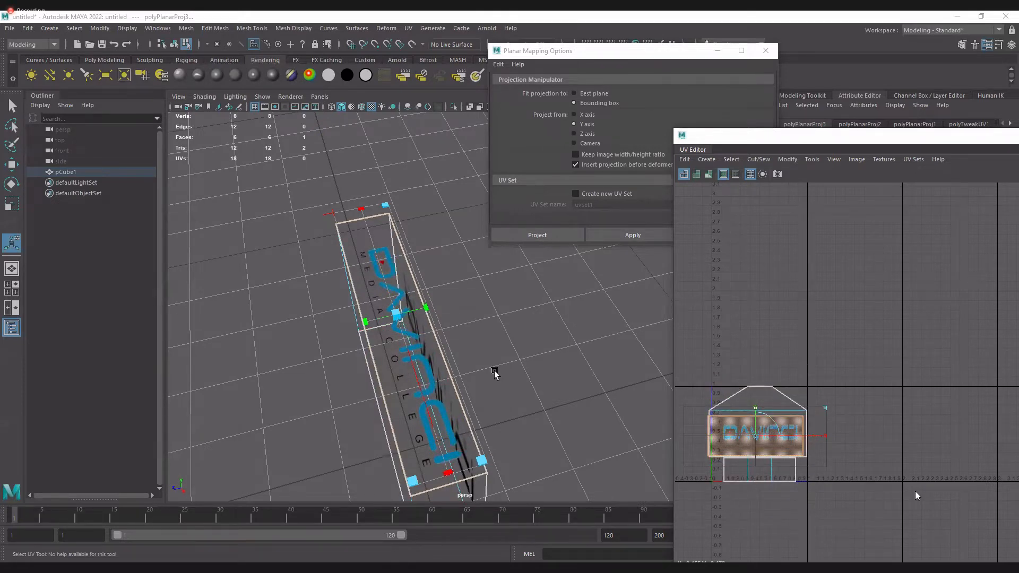
left_click(729, 396)
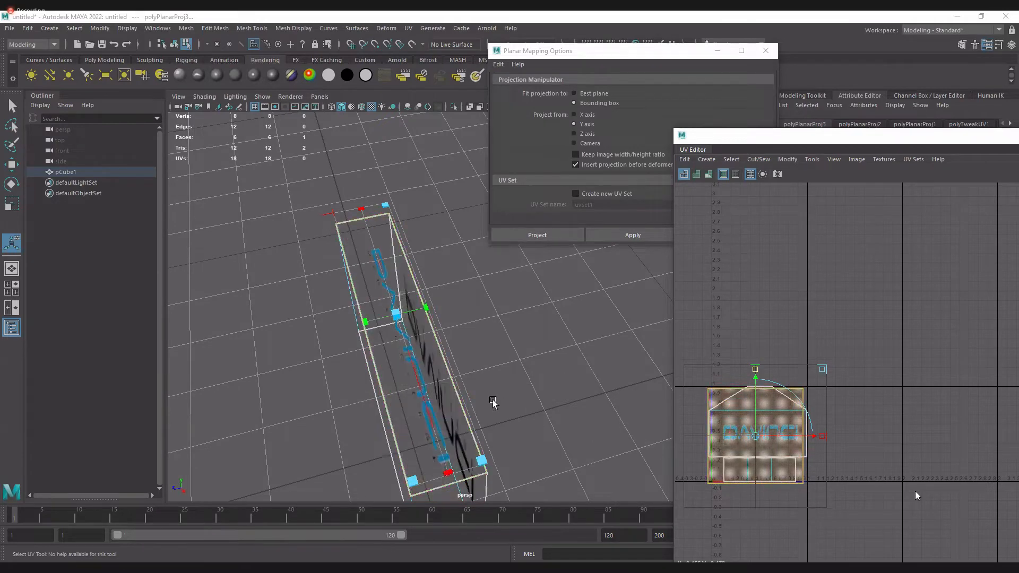
left_click_drag(493, 403, 536, 425, "alt")
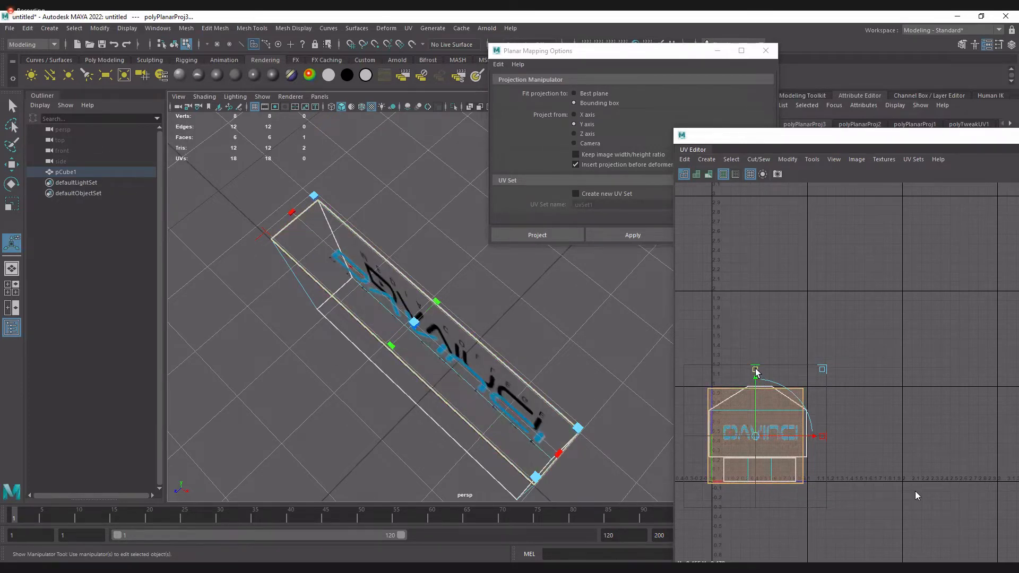
left_click_drag(757, 404, 756, 423)
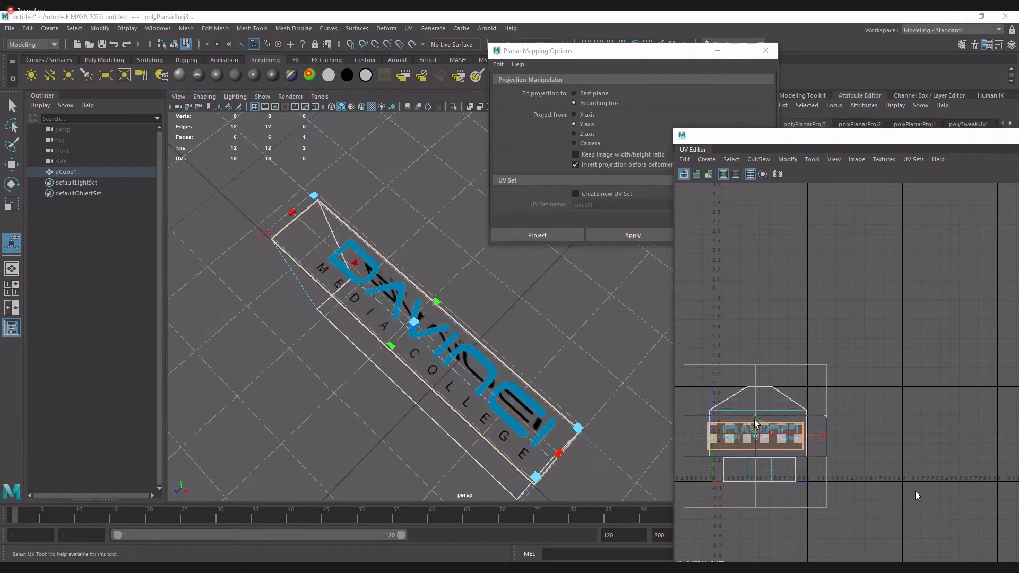
key("ctrl+z")
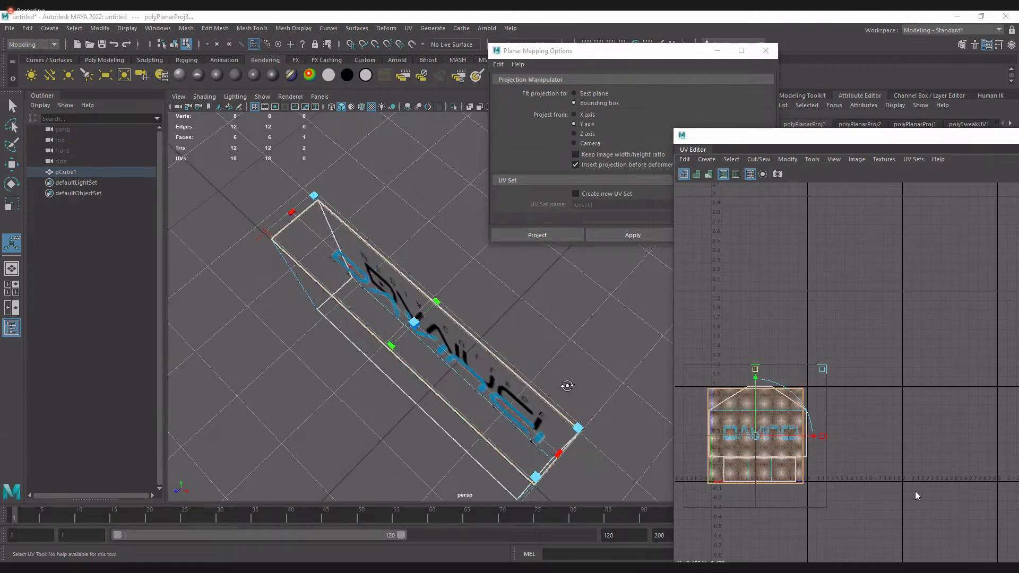
Select the long side face with the mirrored logo and apply Planar mapping projected from the Z axis
left_click_drag(493, 355, 533, 371, "alt")
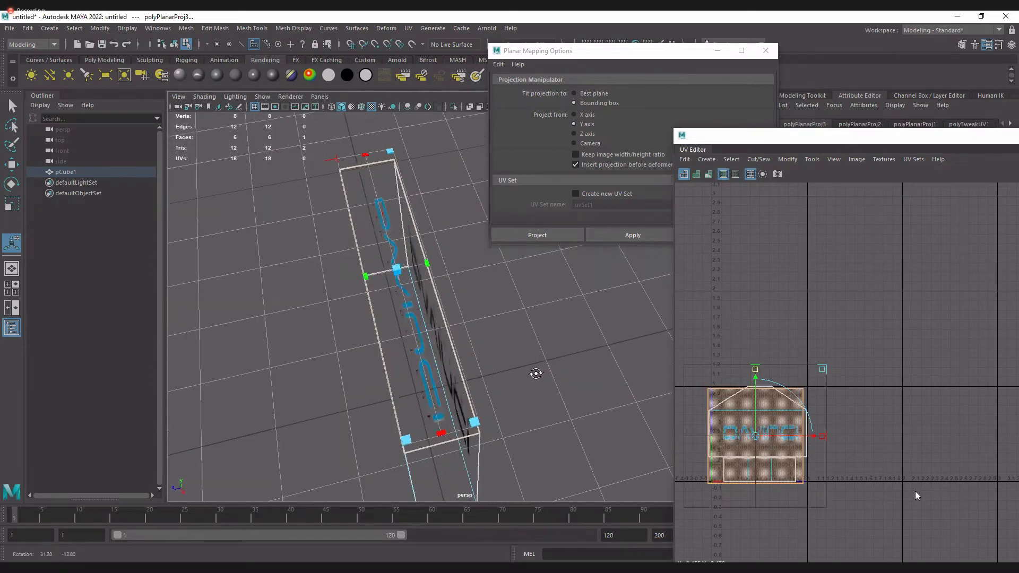
scroll(828, 425, "up", 2)
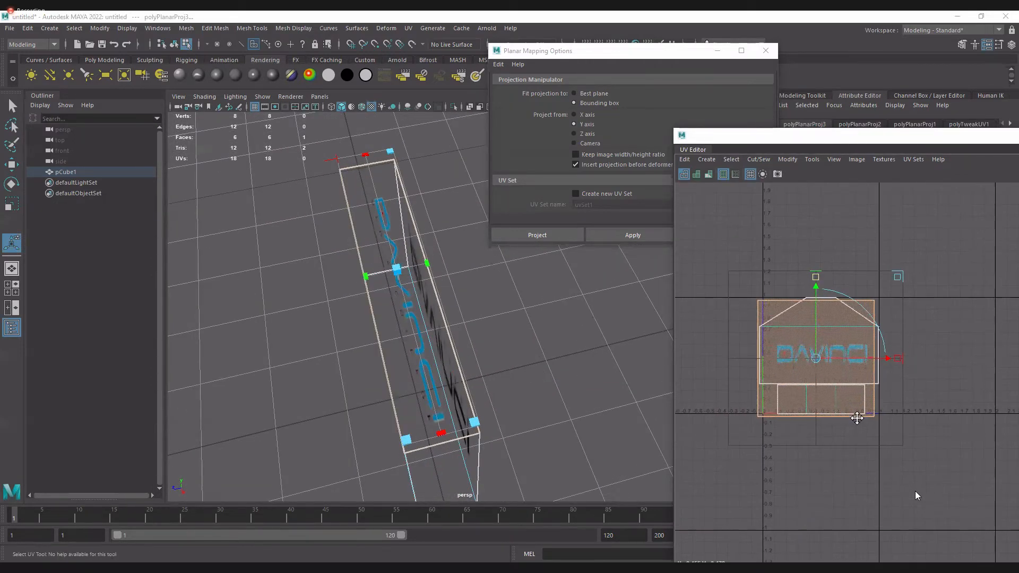
left_click(835, 397)
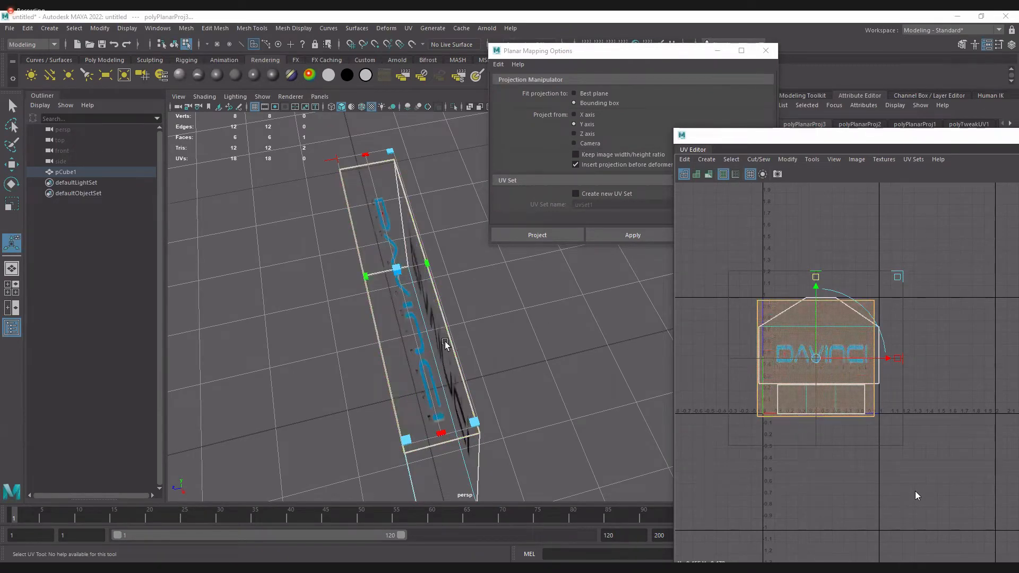
left_click_drag(445, 342, 401, 266, "alt")
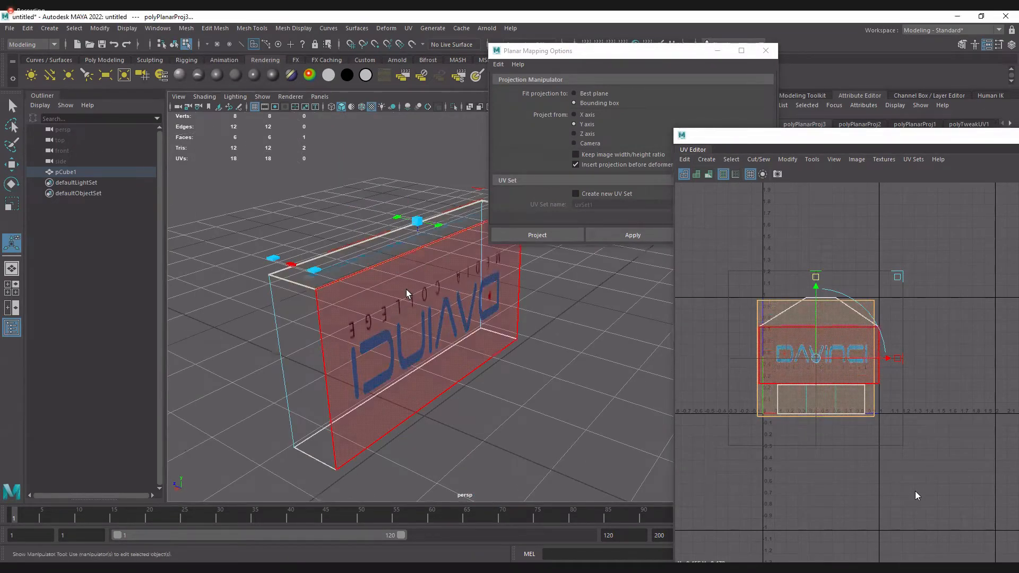
key("q")
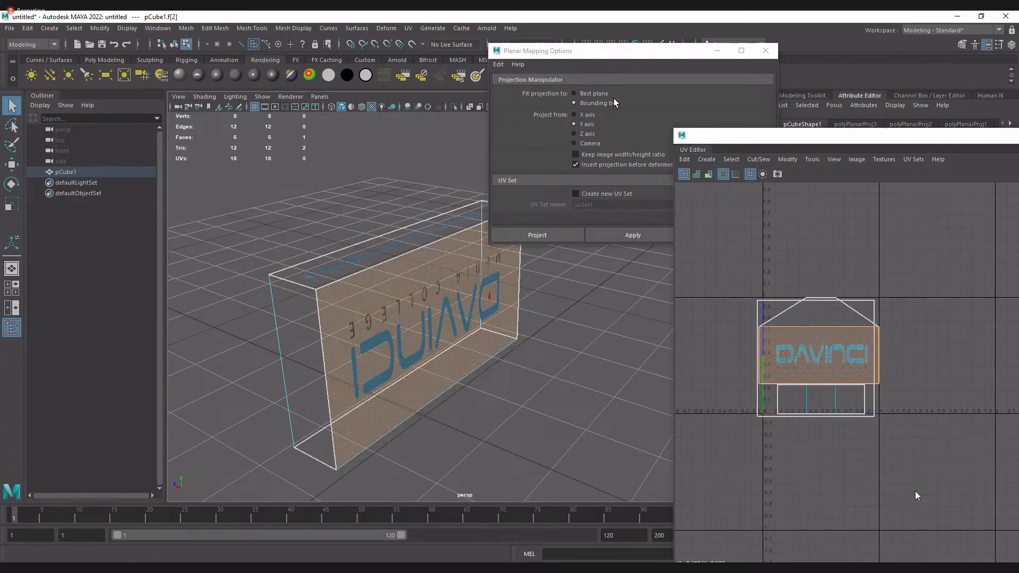
left_click(12, 164)
left_click_drag(383, 335, 521, 417, "alt")
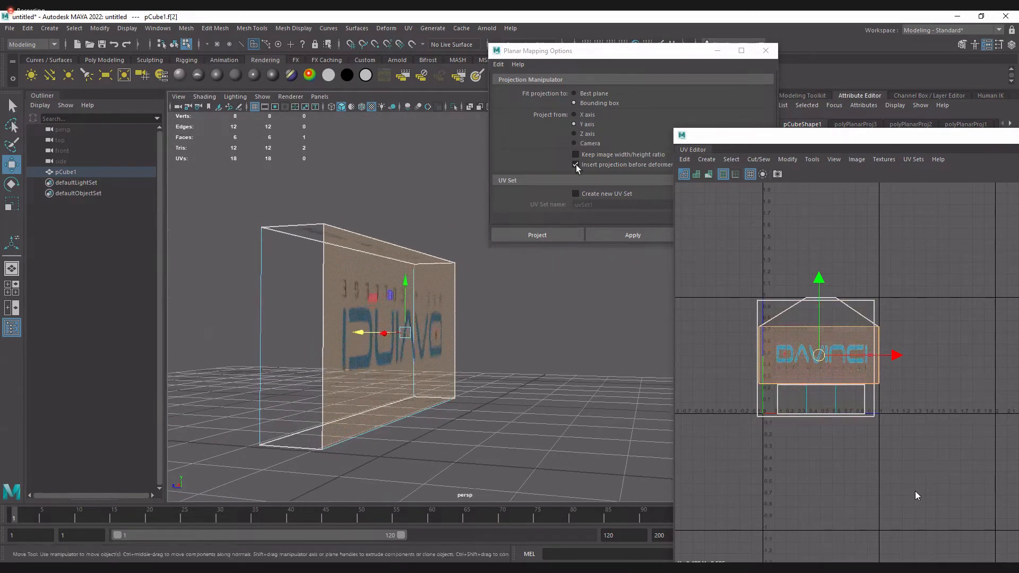
left_click(586, 136)
left_click(632, 236)
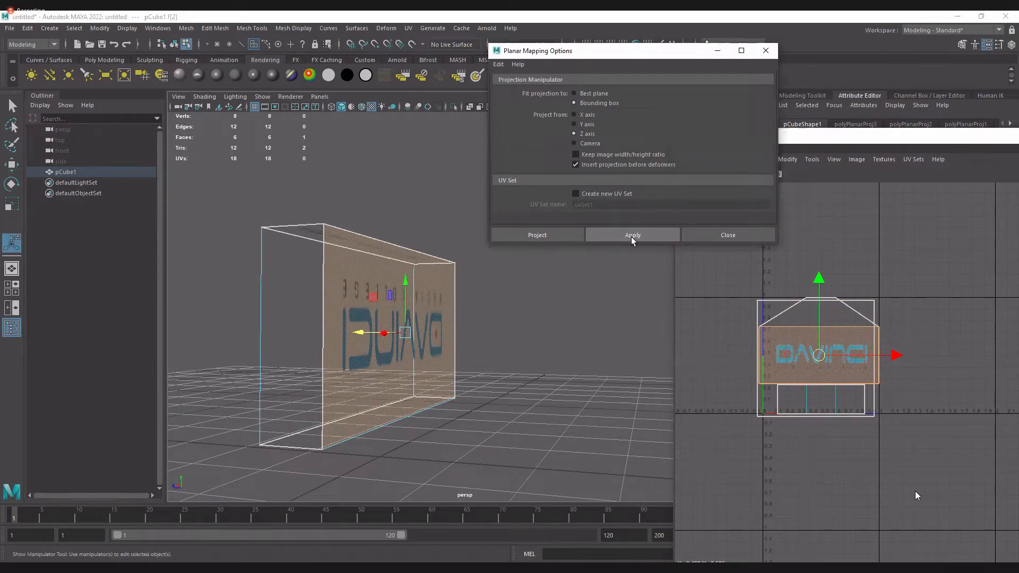
Move the long side face's UVs diagonally up and the top face's UVs diagonally down, clearing both from the first UV tile
left_click_drag(822, 357, 970, 266)
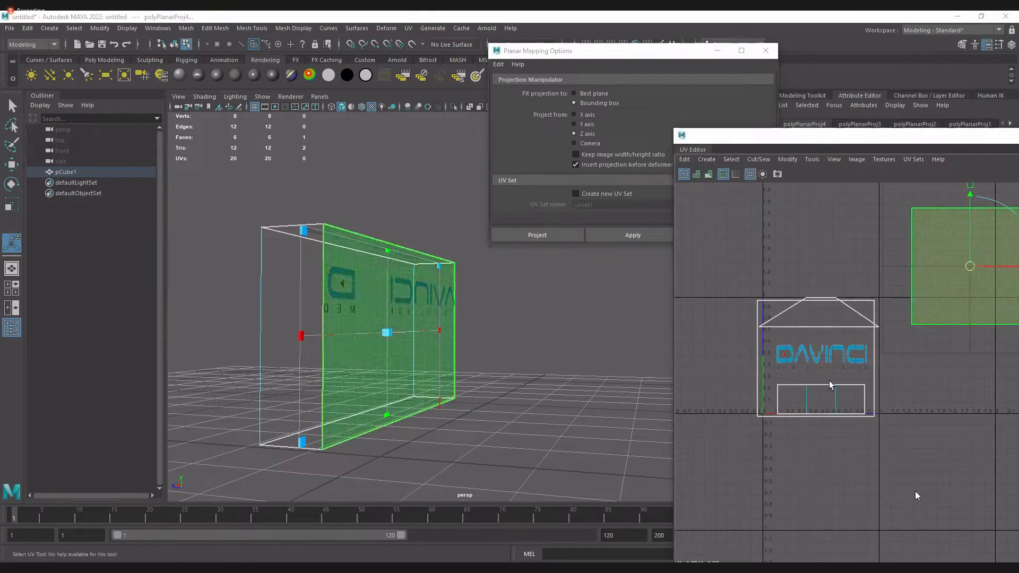
middle_click_drag(906, 402, 845, 378, "alt")
right_click_drag(845, 378, 821, 343, "alt")
left_click(822, 331)
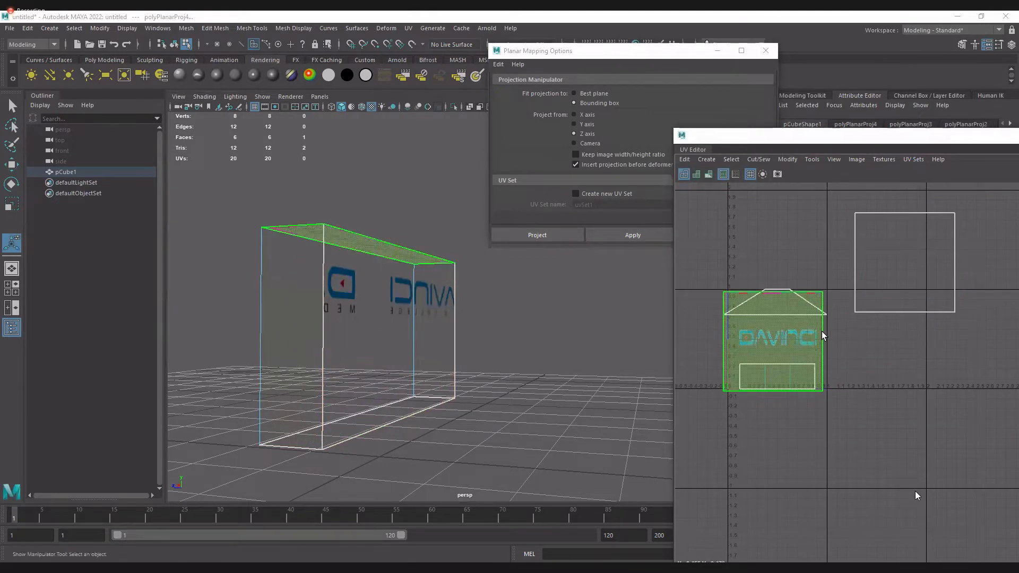
key("w")
left_click_drag(780, 342, 934, 455)
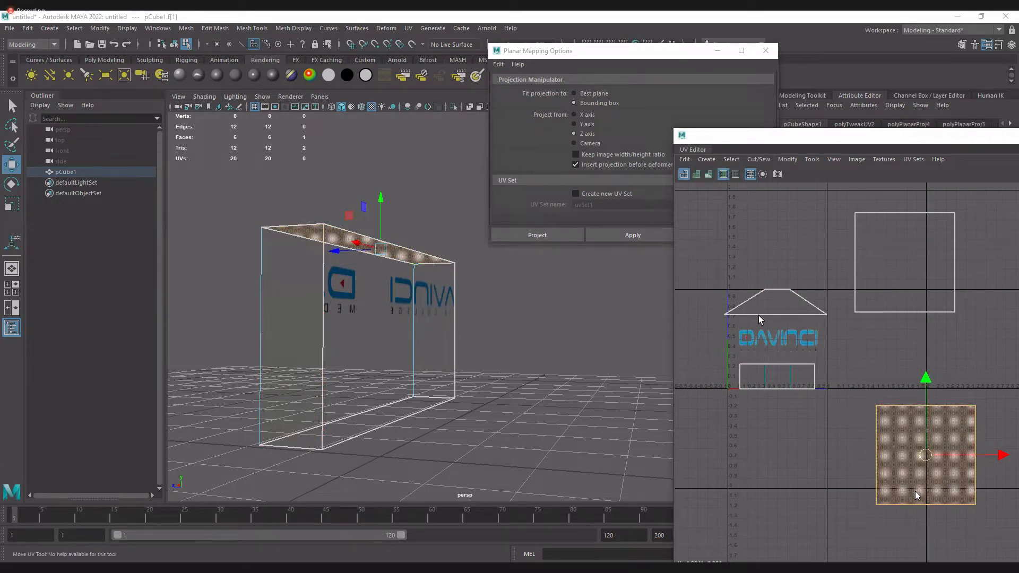
Project the bottom face's UVs from the Y axis and move them straight down below the first UV tile
left_click_drag(398, 364, 436, 386, "alt")
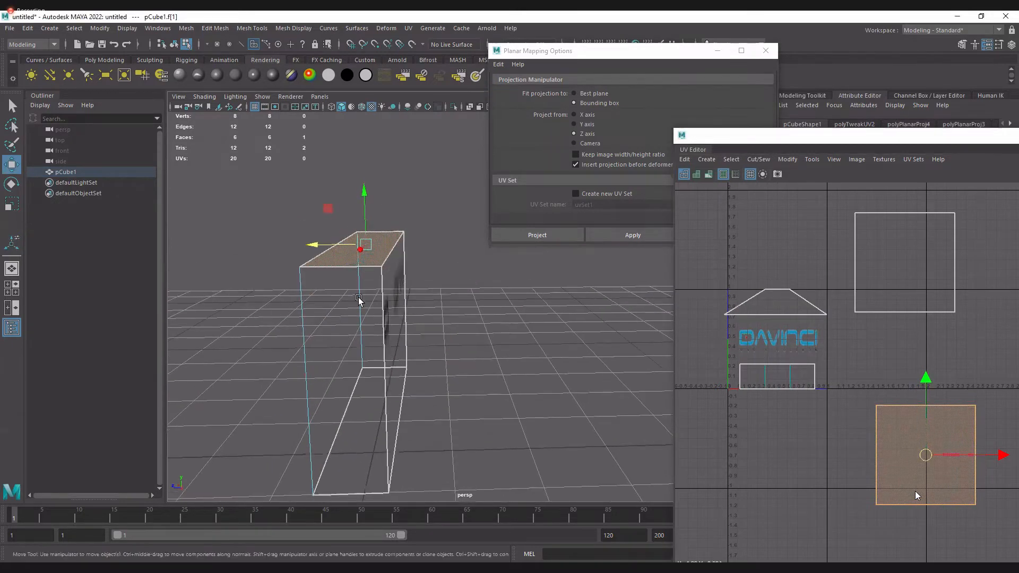
left_click(381, 322)
left_click_drag(381, 322, 429, 409, "alt")
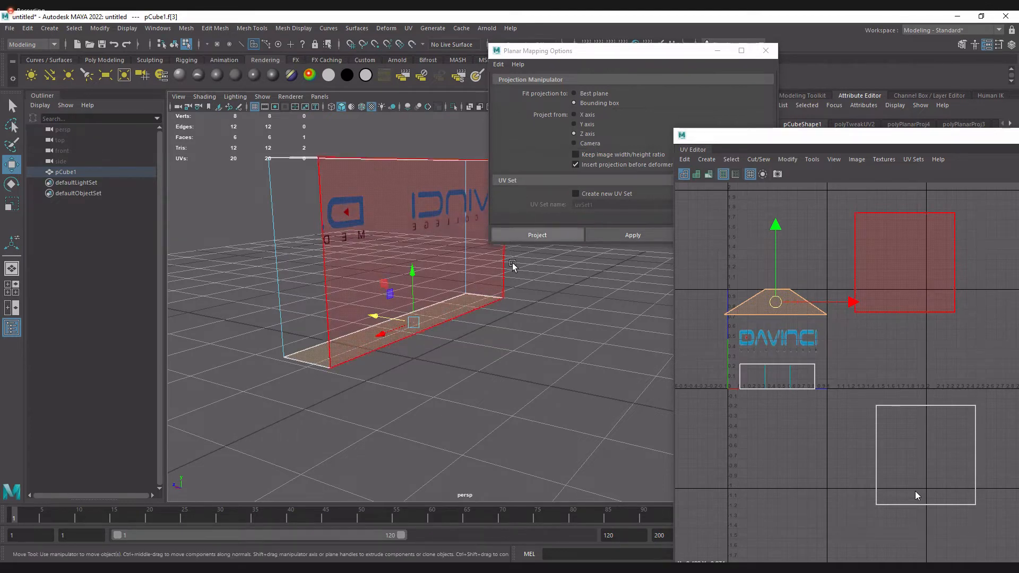
left_click_drag(512, 265, 471, 408, "alt")
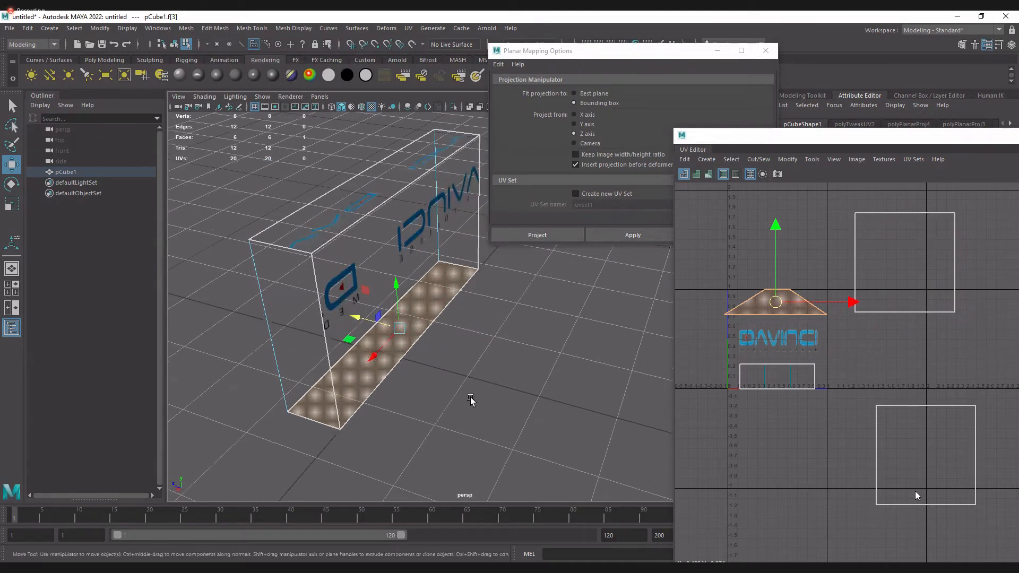
left_click(587, 126)
left_click(633, 234)
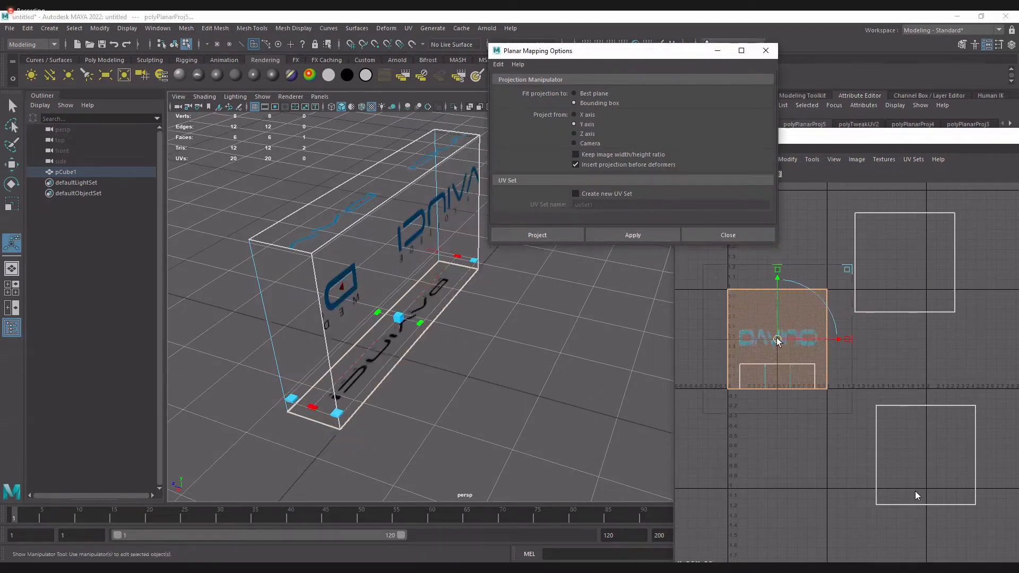
left_click_drag(777, 339, 779, 508)
scroll(786, 469, "down", 2)
middle_click_drag(784, 418, 775, 376, "alt")
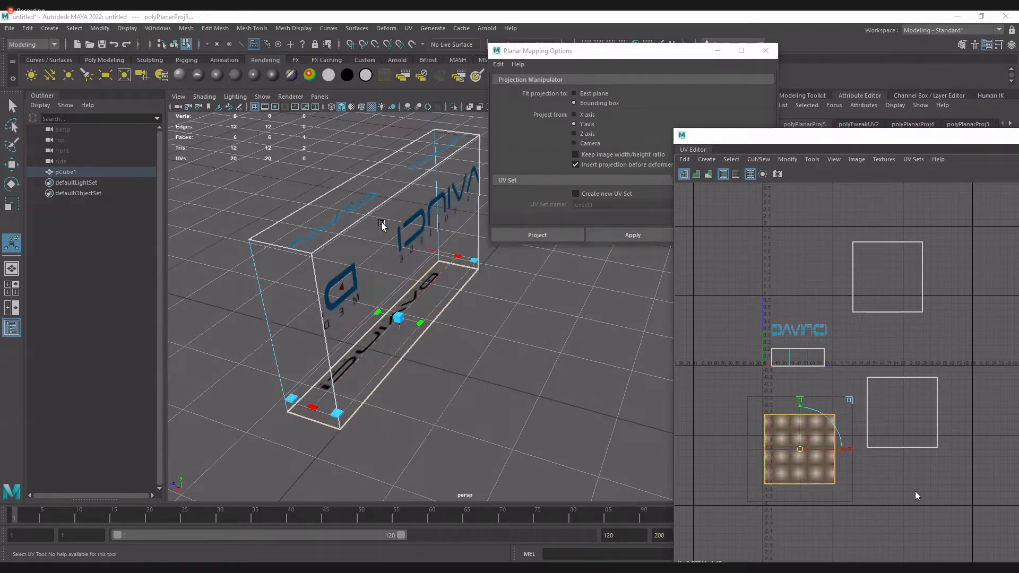
Project the opposite long side face's UVs from the Z axis and move them sideways clear of the other UV shells
left_click(392, 264)
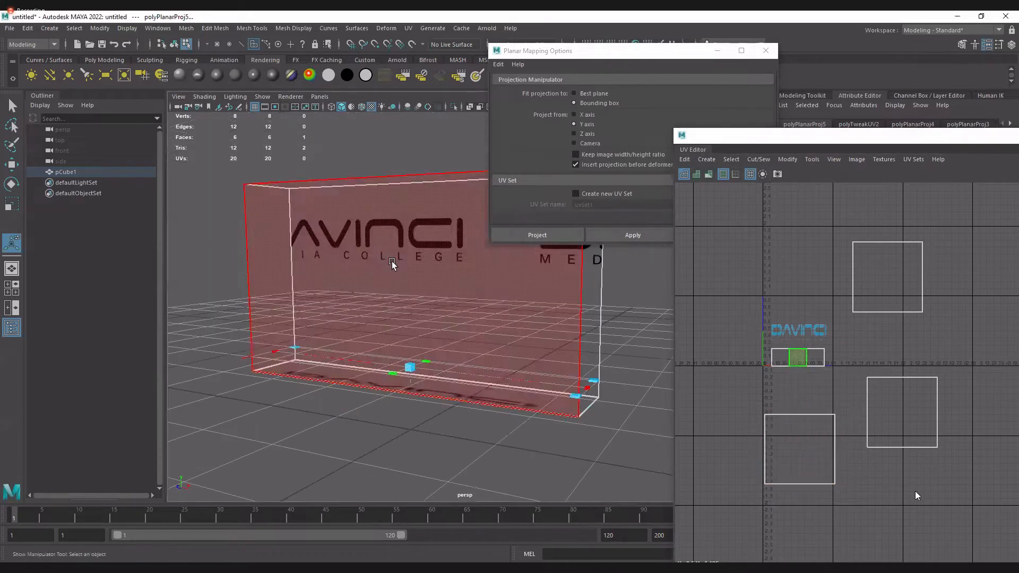
left_click_drag(432, 329, 275, 277, "alt")
left_click(12, 164)
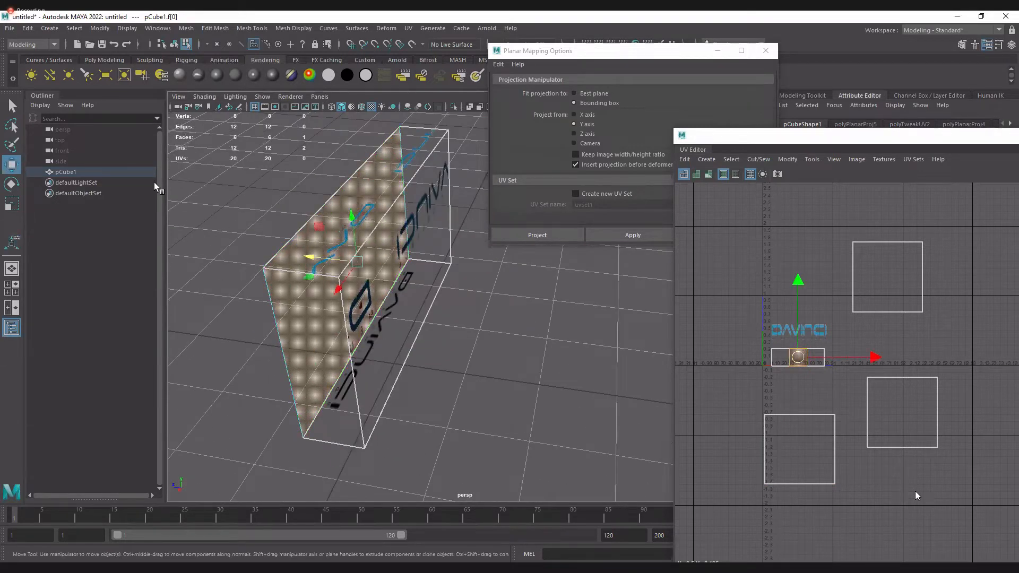
mouse_move(555, 354)
left_mouse_down("alt")
mouse_move(553, 371)
mouse_move(580, 372)
mouse_move(568, 361)
left_mouse_up("alt")
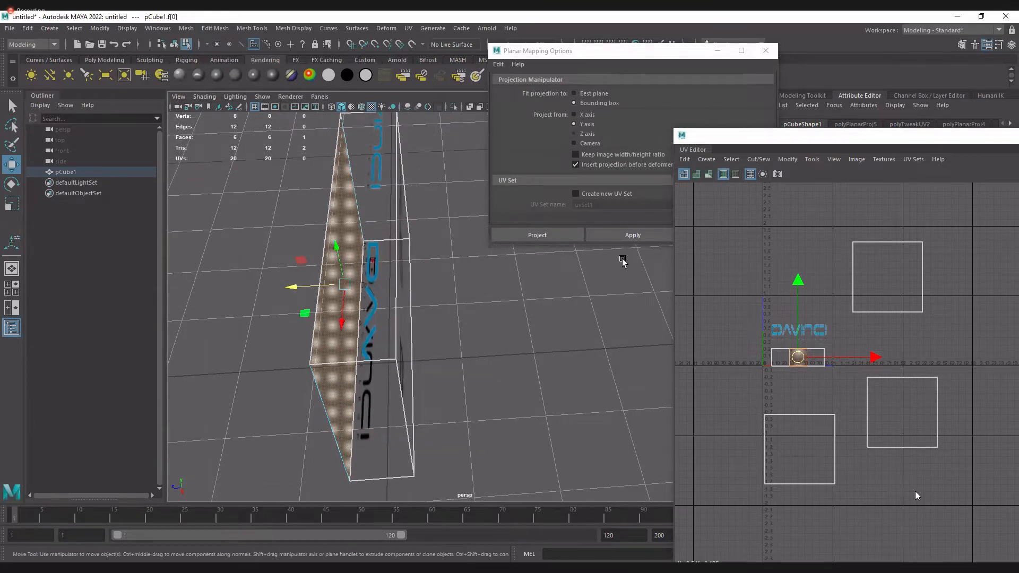
left_click(575, 134)
left_click(562, 233)
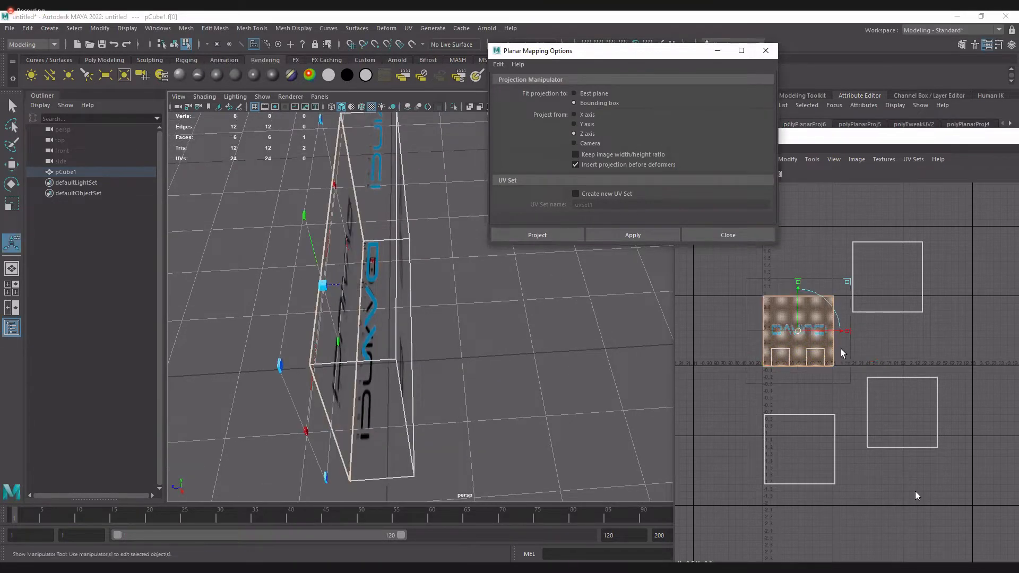
left_click_drag(805, 327, 1006, 303)
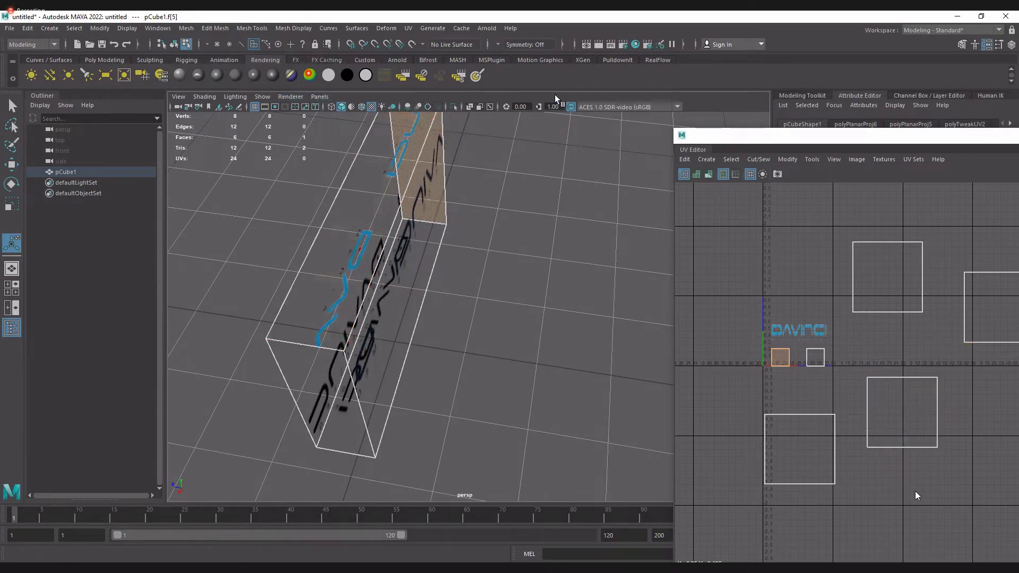
Select both narrow end faces of the cube and apply Planar mapping projected from the X axis
left_click(320, 381, "shift")
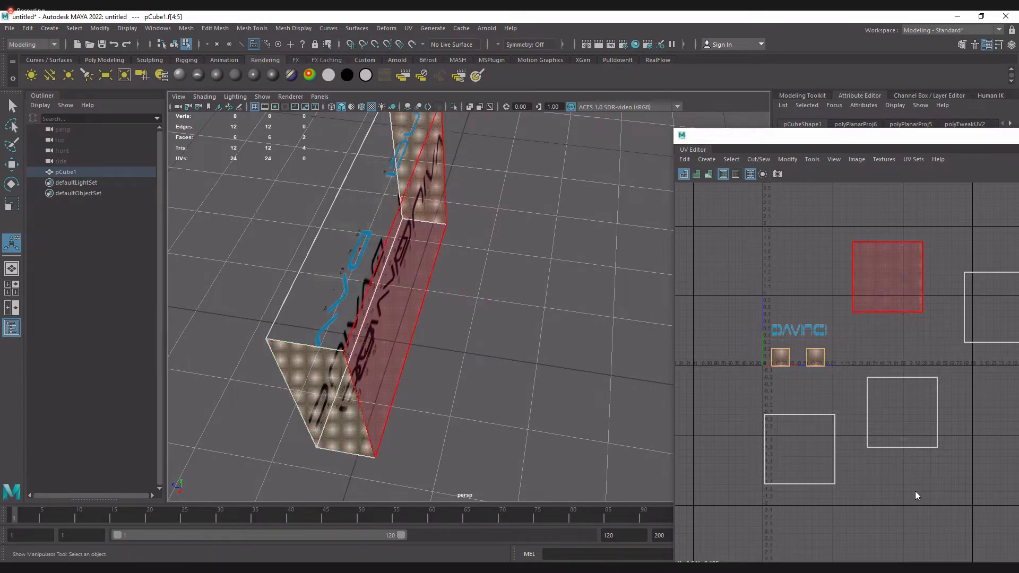
left_click_drag(293, 337, 404, 318, "alt")
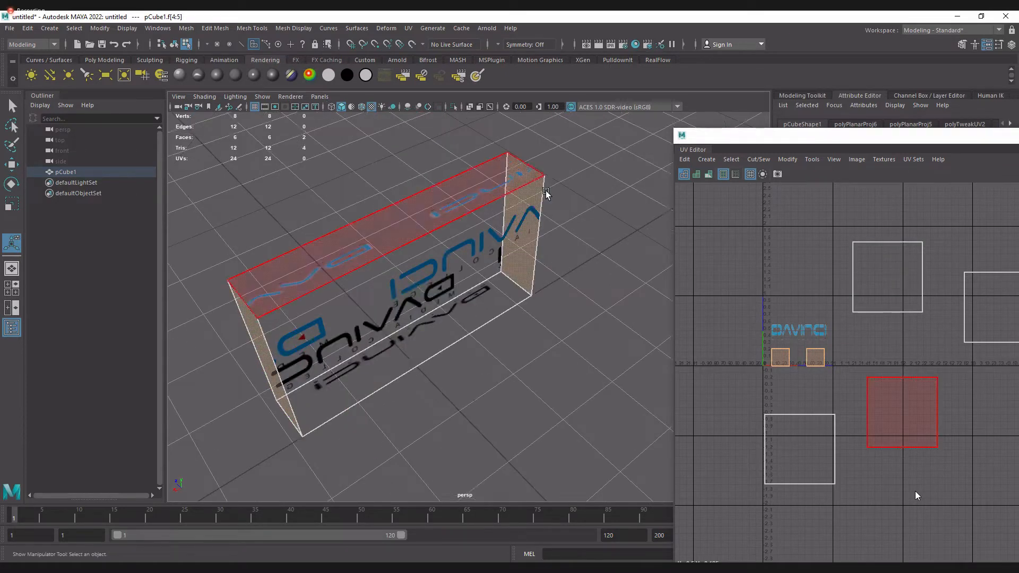
left_click(11, 164)
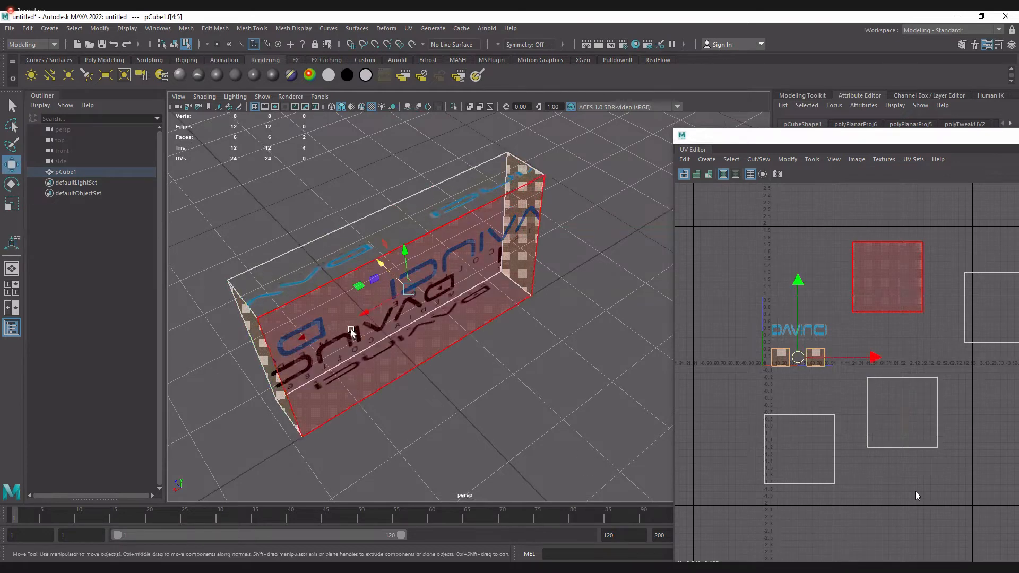
left_click(408, 28)
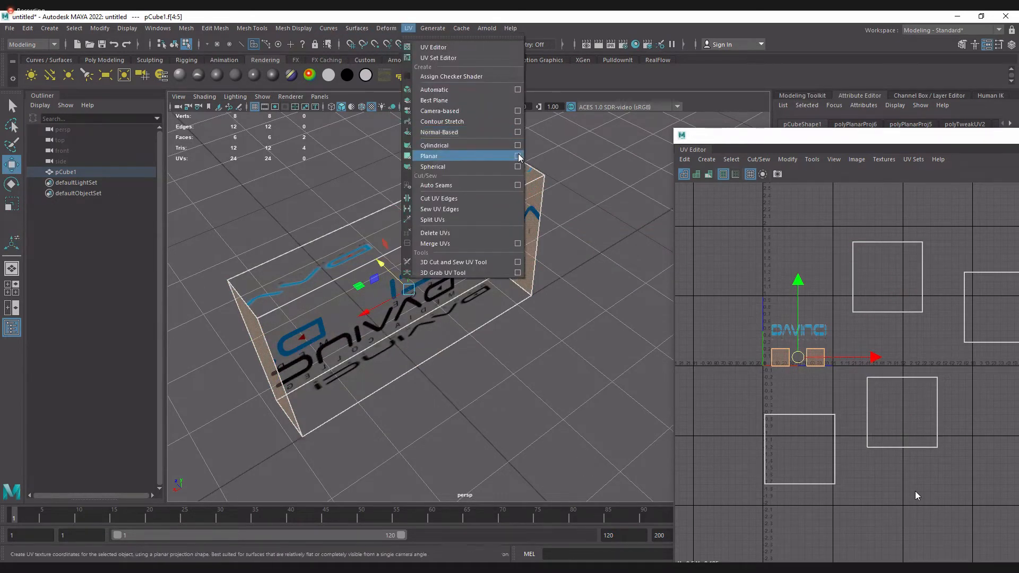
left_click(518, 156)
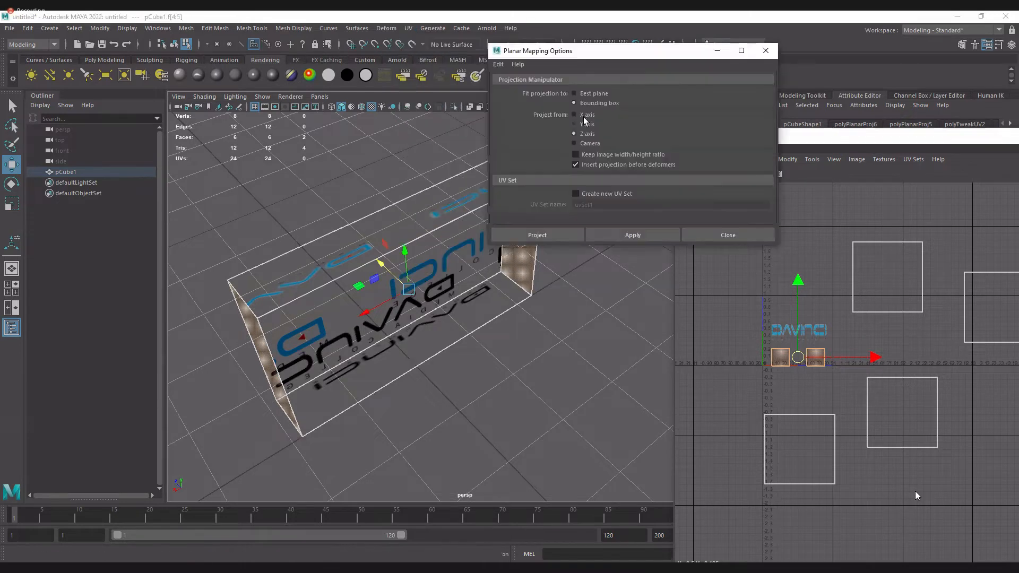
left_click(550, 235)
left_click_drag(501, 302, 592, 336, "alt")
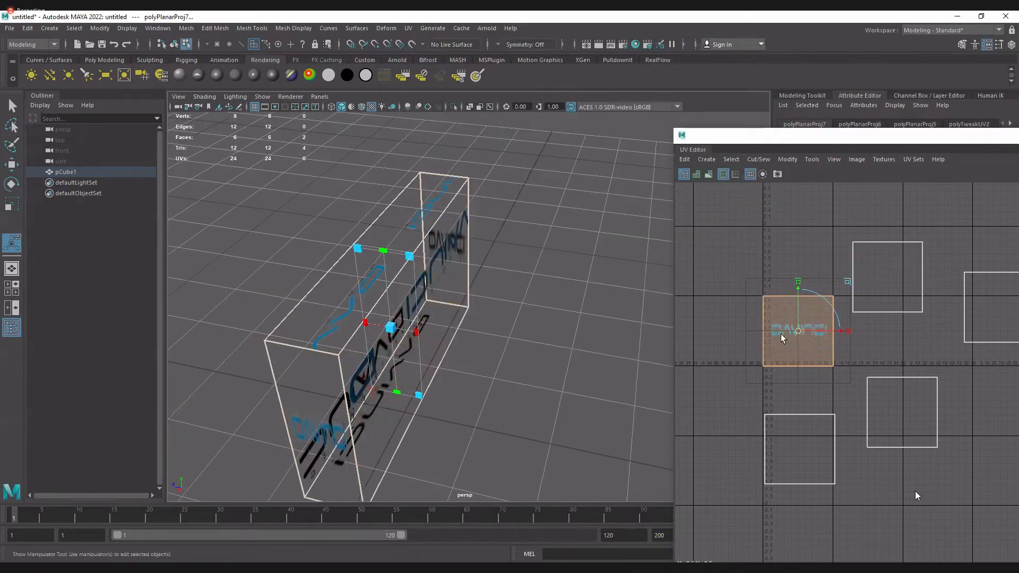
Separate the two end faces' UVs, moving the far face's shell up and the near face's shell diagonally down, clear of the first UV tile
left_click(836, 369)
left_click(831, 365)
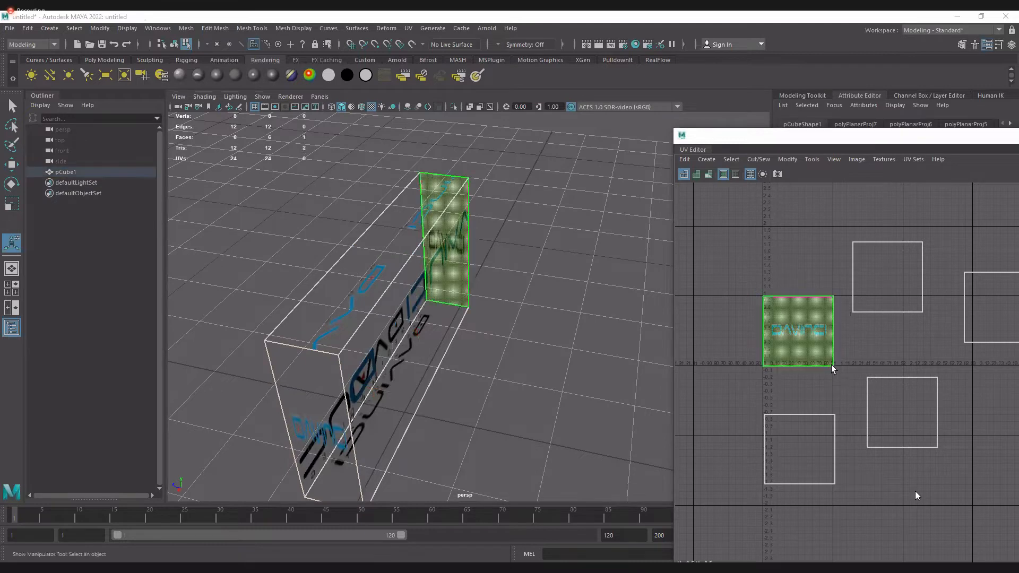
key("w")
left_click_drag(799, 332, 791, 217)
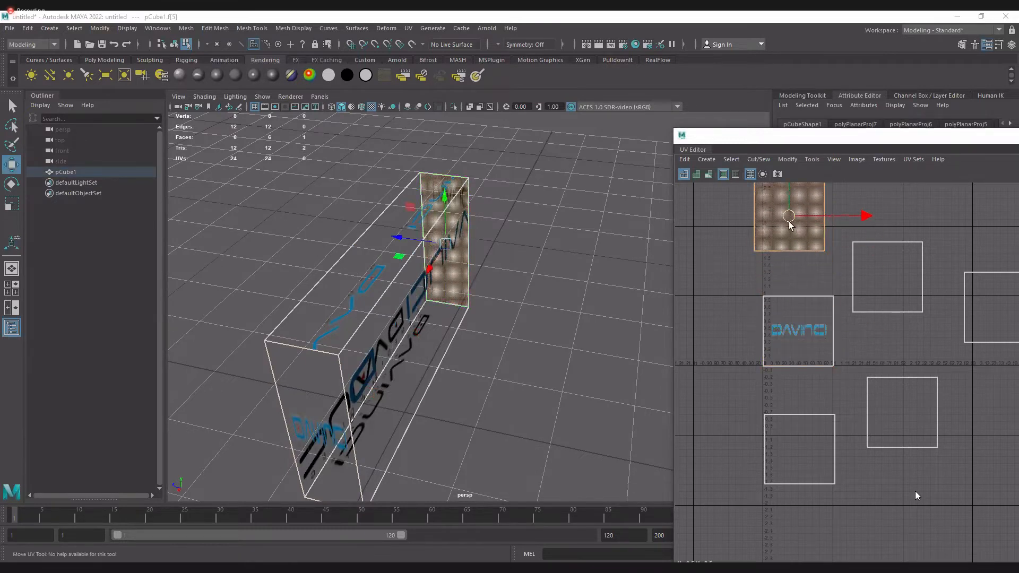
left_click(781, 328)
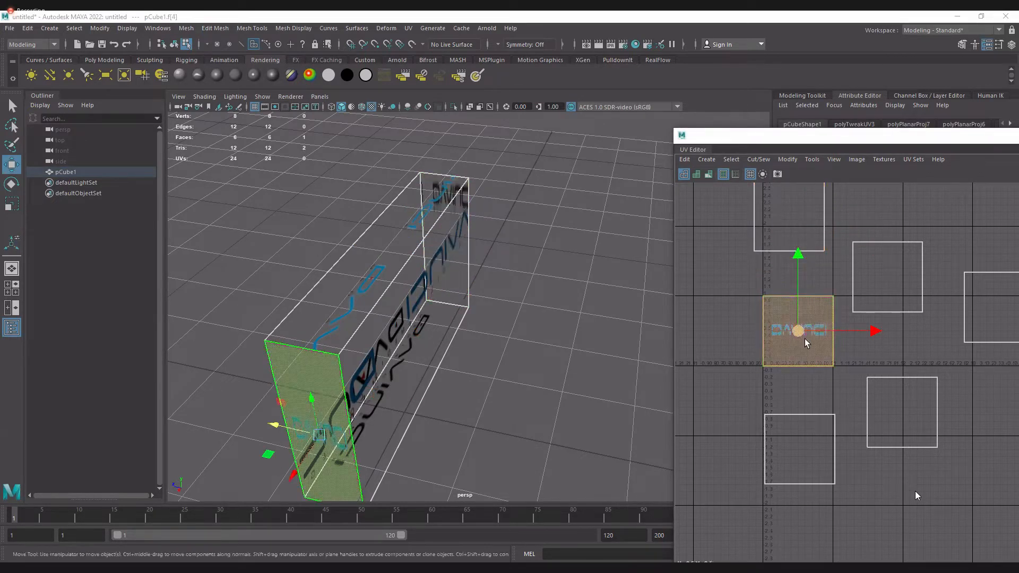
left_click_drag(805, 338, 902, 424)
scroll(756, 356, "down", 3)
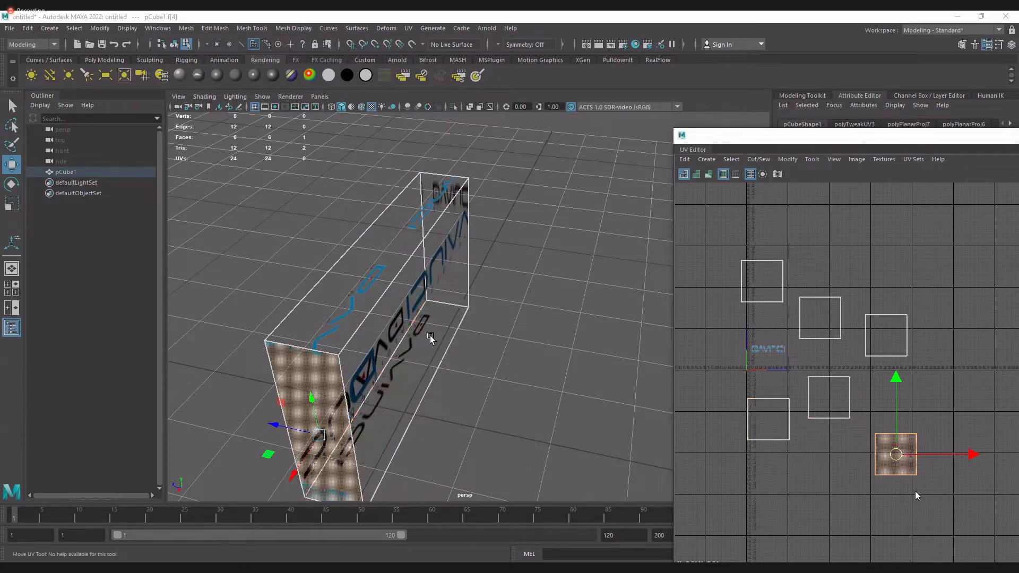
left_click_drag(417, 335, 388, 331, "alt")
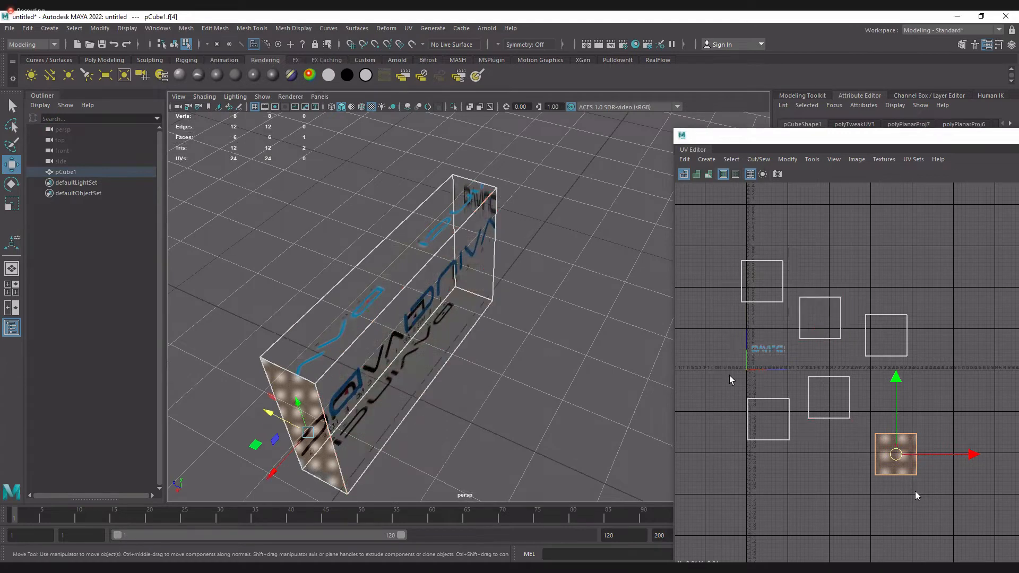
left_click_drag(438, 352, 462, 348, "alt")
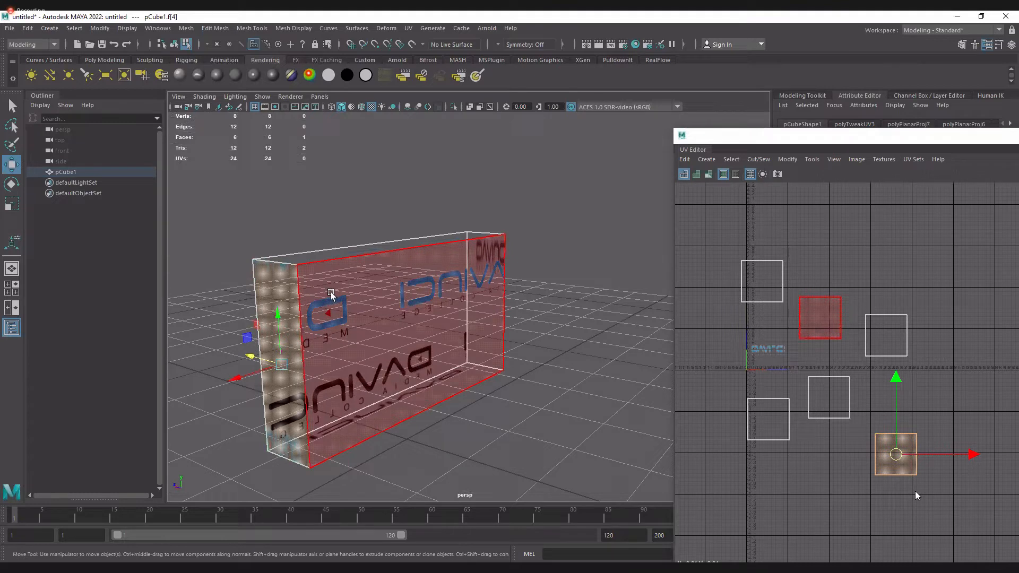
left_click_drag(336, 318, 350, 334, "alt")
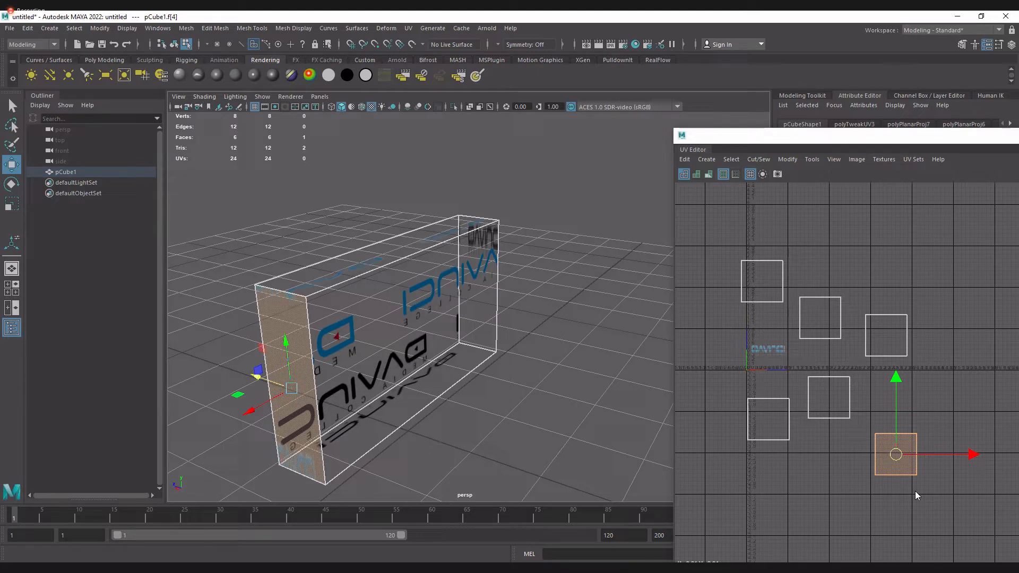
left_click_drag(361, 334, 413, 342)
mouse_move(415, 307)
left_mouse_down()
mouse_move(424, 347)
mouse_move(443, 328)
left_mouse_up()
left_click_drag(340, 259, 387, 269)
left_click_drag(273, 346, 286, 369)
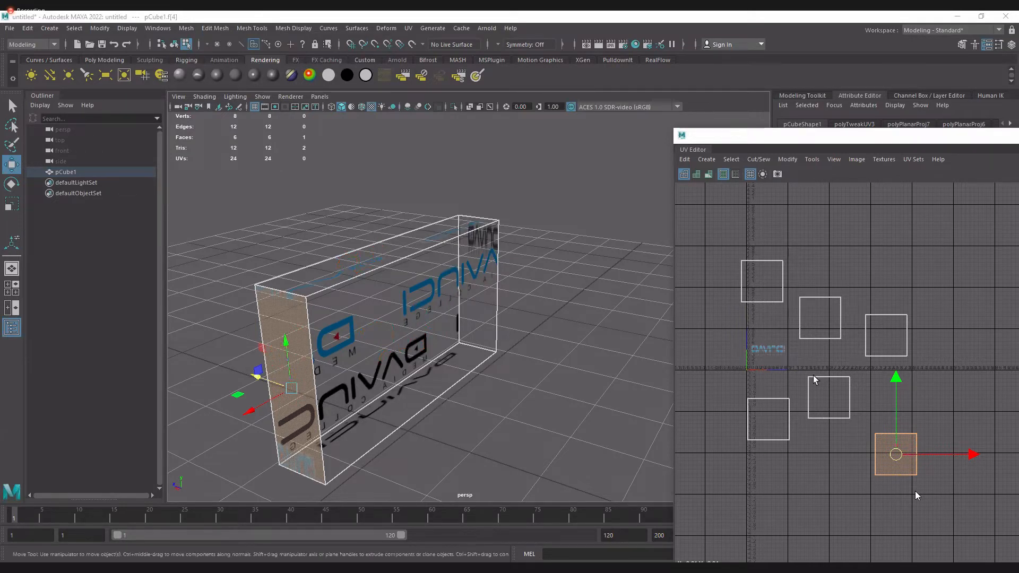
Maximize the UV Editor window and bring all six UV shells into view
scroll(807, 373, "up", 3)
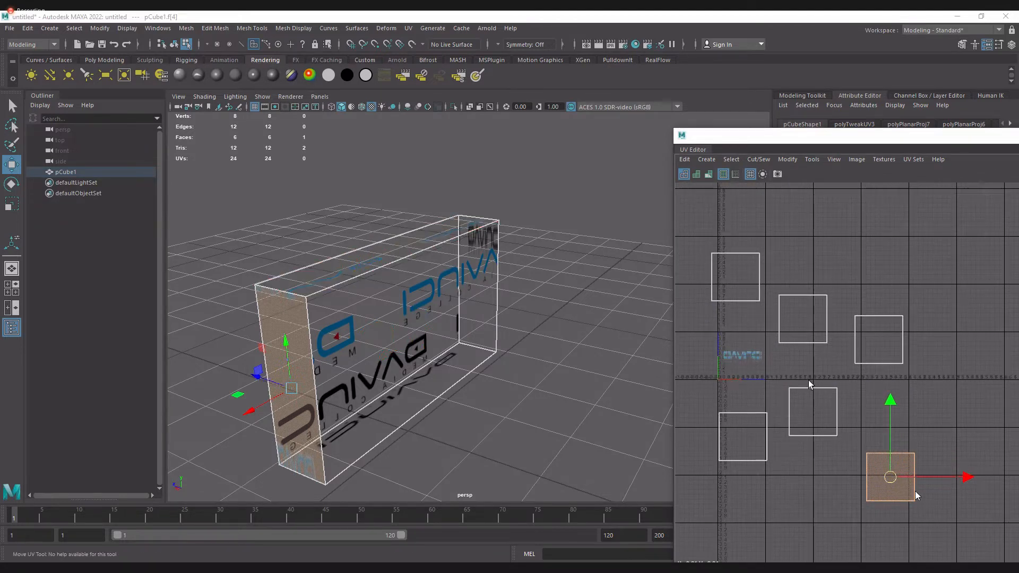
key("super+Up")
middle_click_drag(446, 324, 620, 338, "alt")
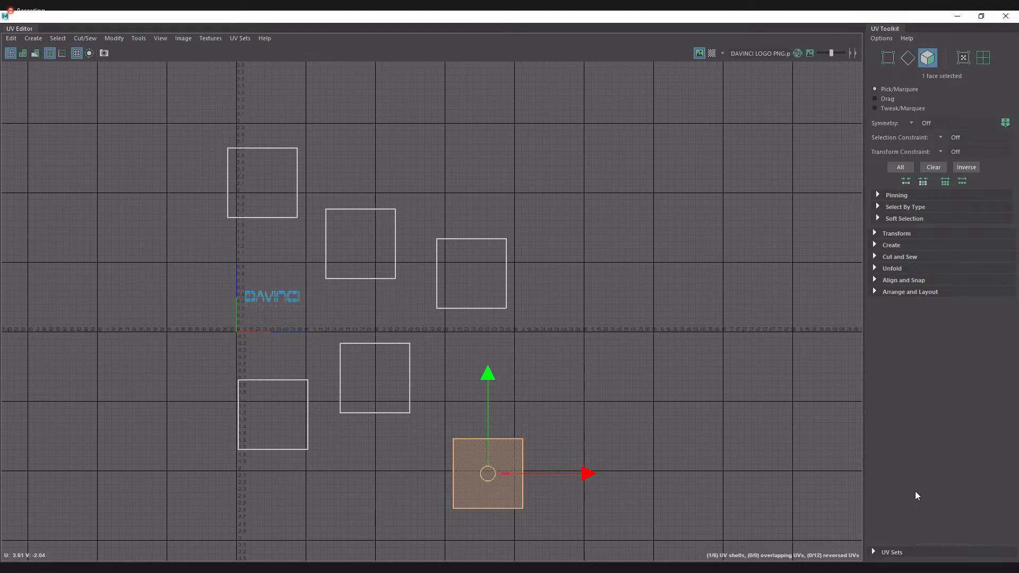
mouse_move(237, 316)
left_mouse_down()
mouse_move(237, 259)
mouse_move(301, 268)
mouse_move(302, 327)
left_mouse_up()
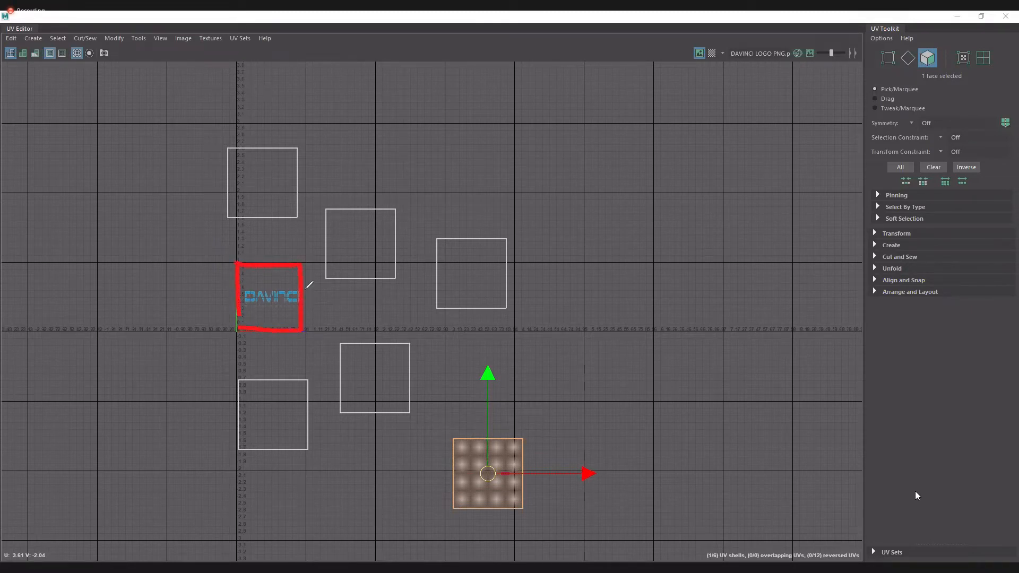
mouse_move(305, 268)
left_mouse_down()
mouse_move(367, 266)
mouse_move(329, 328)
mouse_move(312, 270)
left_mouse_up()
mouse_move(376, 267)
left_mouse_down()
mouse_move(442, 264)
mouse_move(440, 302)
mouse_move(383, 320)
mouse_move(378, 282)
left_mouse_up()
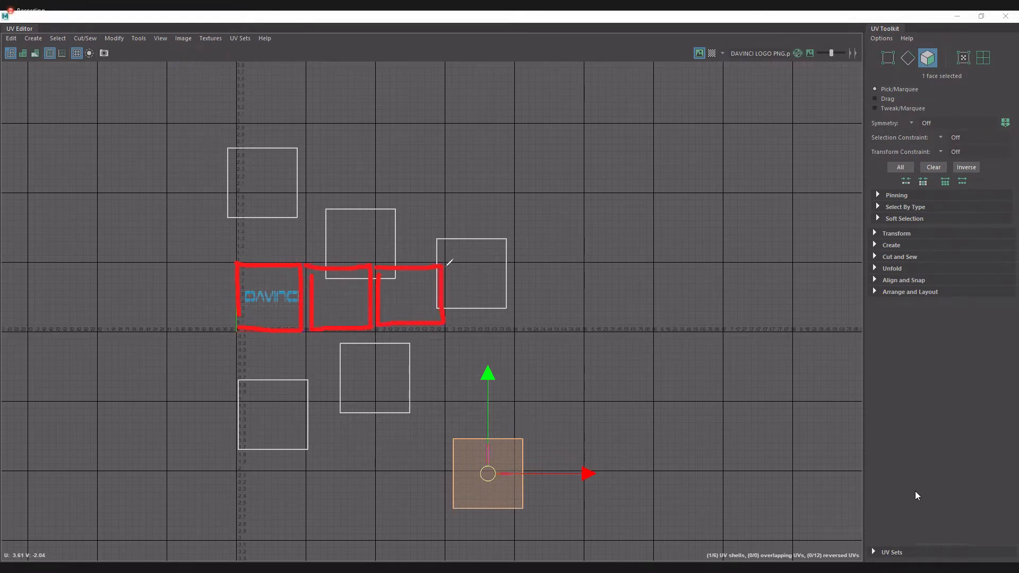
left_click_drag(450, 262, 448, 335)
mouse_move(443, 260)
left_mouse_down()
mouse_move(511, 259)
mouse_move(518, 316)
mouse_move(451, 322)
left_mouse_up()
mouse_move(517, 319)
left_mouse_down()
mouse_move(519, 259)
mouse_move(586, 265)
mouse_move(586, 326)
mouse_move(513, 325)
left_mouse_up()
mouse_move(586, 325)
left_mouse_down()
mouse_move(646, 260)
mouse_move(662, 317)
mouse_move(596, 328)
left_mouse_up()
mouse_move(245, 347)
left_mouse_down()
mouse_move(286, 364)
mouse_move(351, 343)
left_mouse_up()
mouse_move(352, 334)
left_mouse_down()
mouse_move(356, 353)
mouse_move(415, 362)
mouse_move(445, 352)
left_mouse_up()
mouse_move(440, 342)
left_mouse_down()
mouse_move(441, 362)
mouse_move(470, 363)
left_mouse_up()
mouse_move(475, 343)
left_mouse_down()
mouse_move(502, 355)
mouse_move(502, 340)
left_mouse_up()
mouse_move(506, 357)
left_mouse_down()
mouse_move(545, 371)
mouse_move(585, 369)
left_mouse_up()
left_click_drag(601, 343, 703, 382)
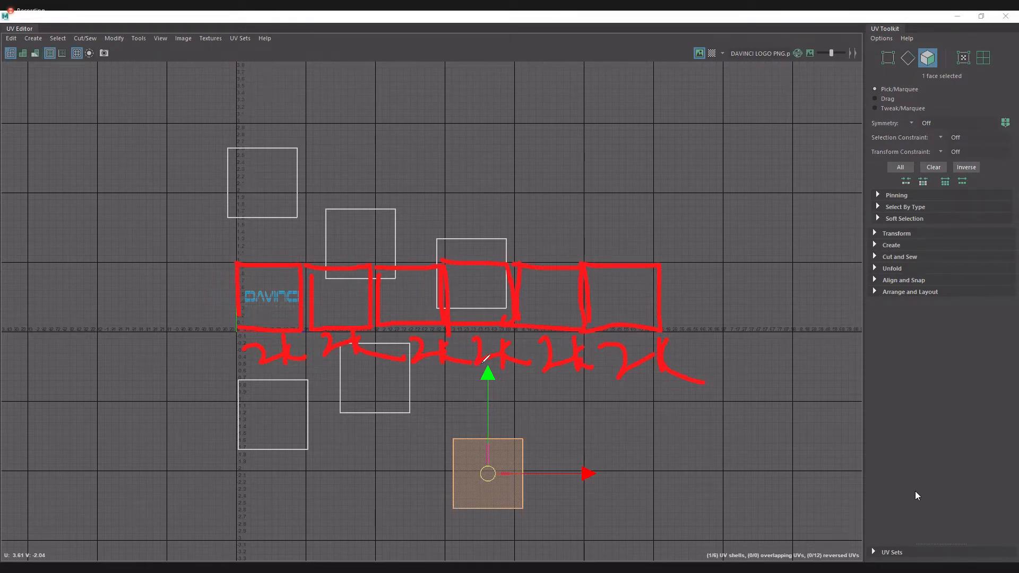
mouse_move(655, 448)
left_mouse_down()
mouse_move(676, 470)
mouse_move(740, 471)
mouse_move(754, 426)
left_mouse_up()
left_click_drag(732, 467, 771, 491)
left_click_drag(642, 427, 653, 484)
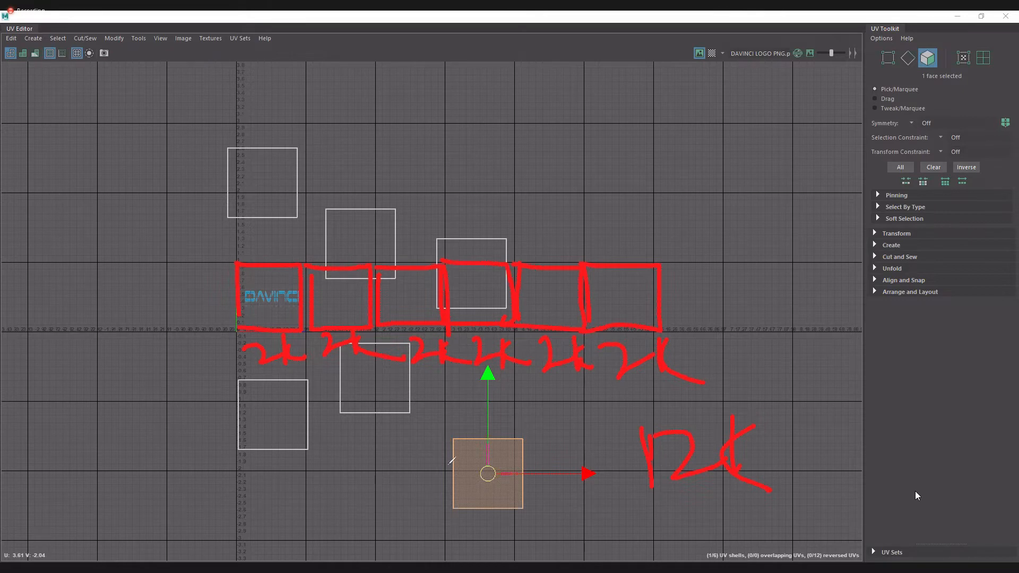
left_click_drag(461, 454, 461, 452)
mouse_move(446, 111)
left_mouse_down()
mouse_move(498, 102)
mouse_move(539, 164)
mouse_move(553, 130)
mouse_move(576, 125)
mouse_move(579, 179)
left_mouse_up()
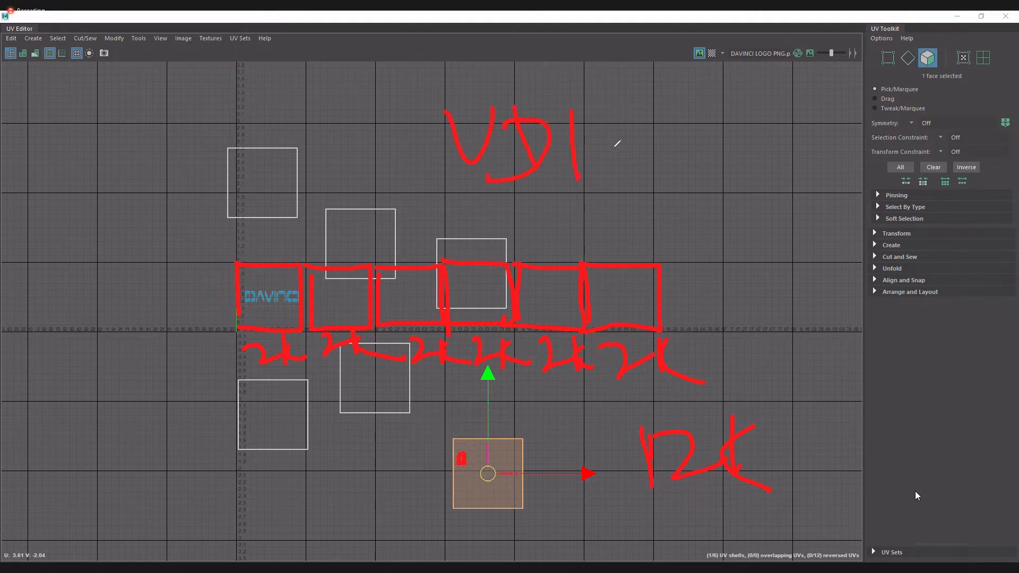
mouse_move(611, 150)
left_mouse_down()
mouse_move(640, 96)
mouse_move(666, 160)
left_mouse_up()
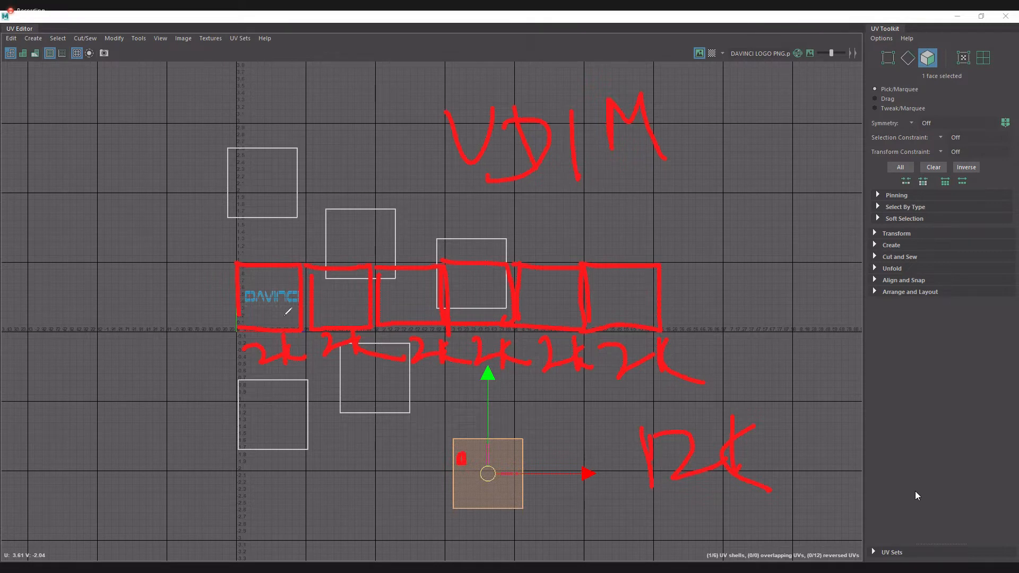
mouse_move(206, 237)
left_mouse_down()
mouse_move(844, 196)
mouse_move(297, 411)
mouse_move(167, 372)
mouse_move(149, 188)
left_mouse_up()
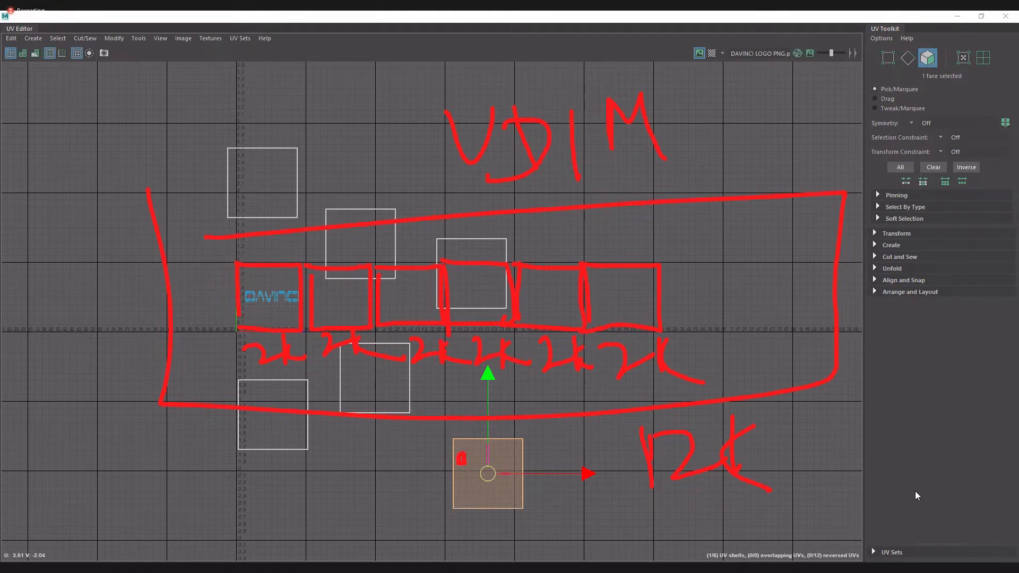
key("Escape")
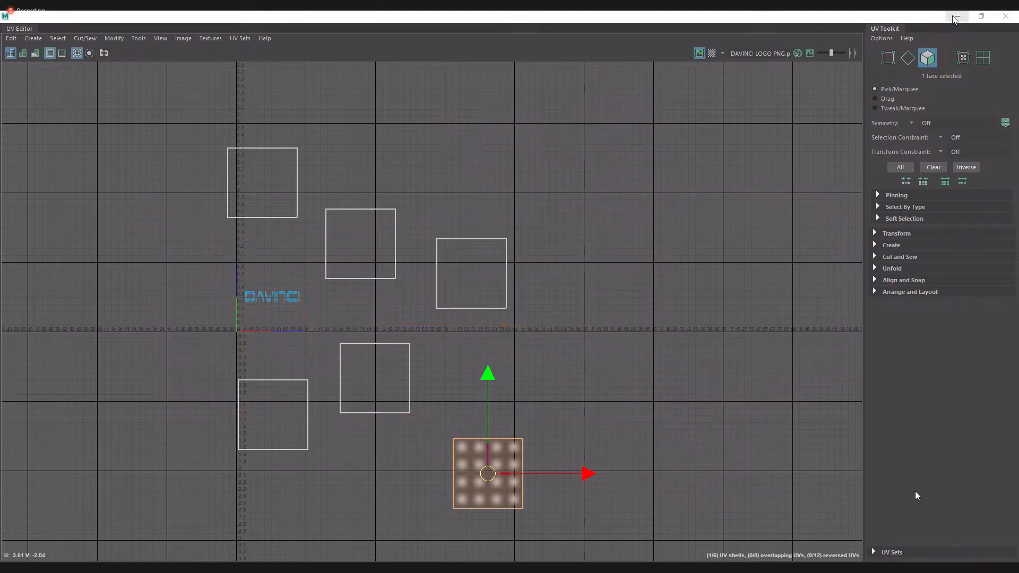
Minimize the UV Editor, display the cube in untextured shading, and return to object mode with the cube framed
left_click(955, 17)
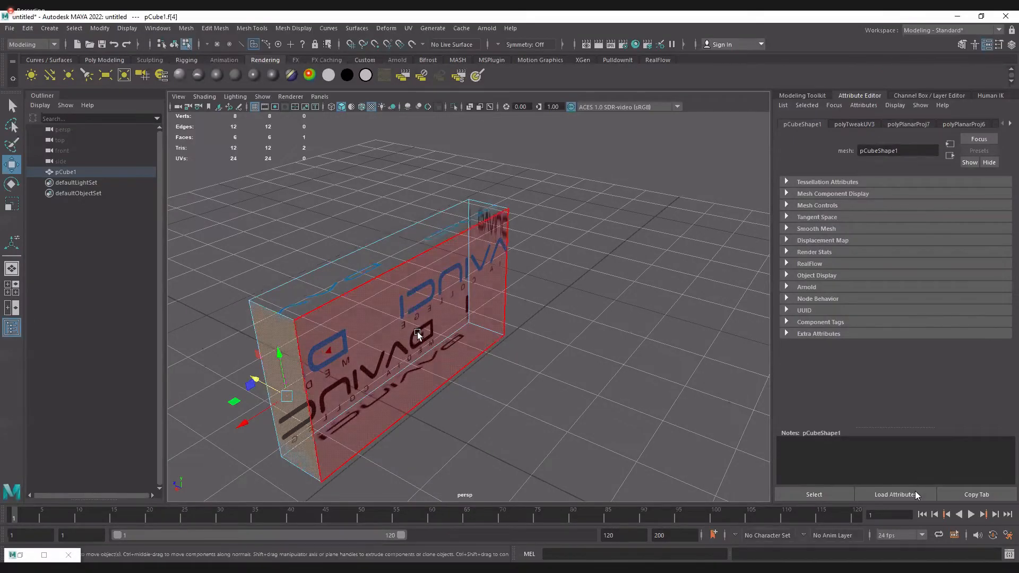
key("5")
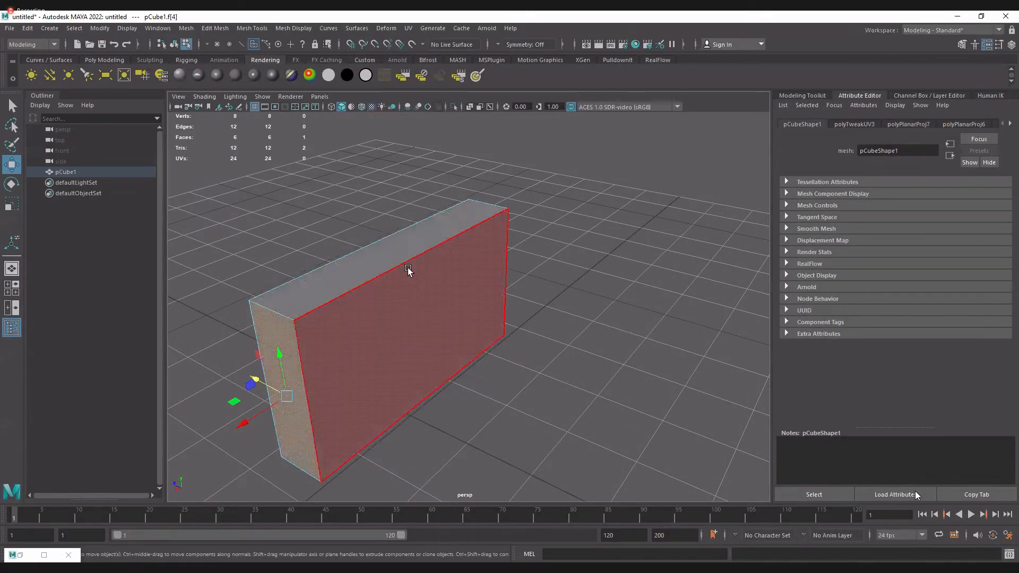
mouse_move(393, 311)
left_mouse_down("alt")
mouse_move(442, 291)
mouse_move(425, 265)
left_mouse_up("alt")
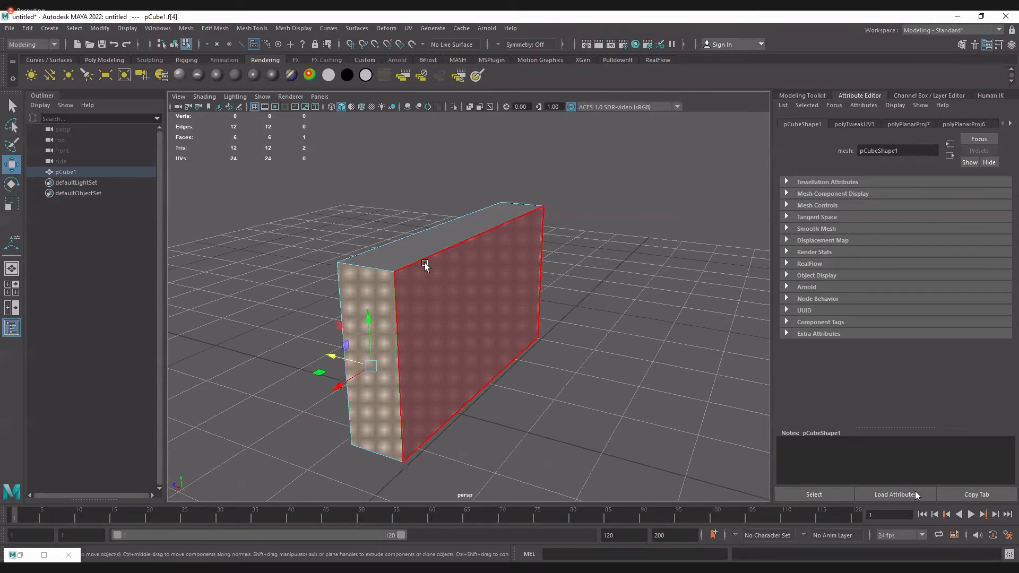
key("F8")
key("f")
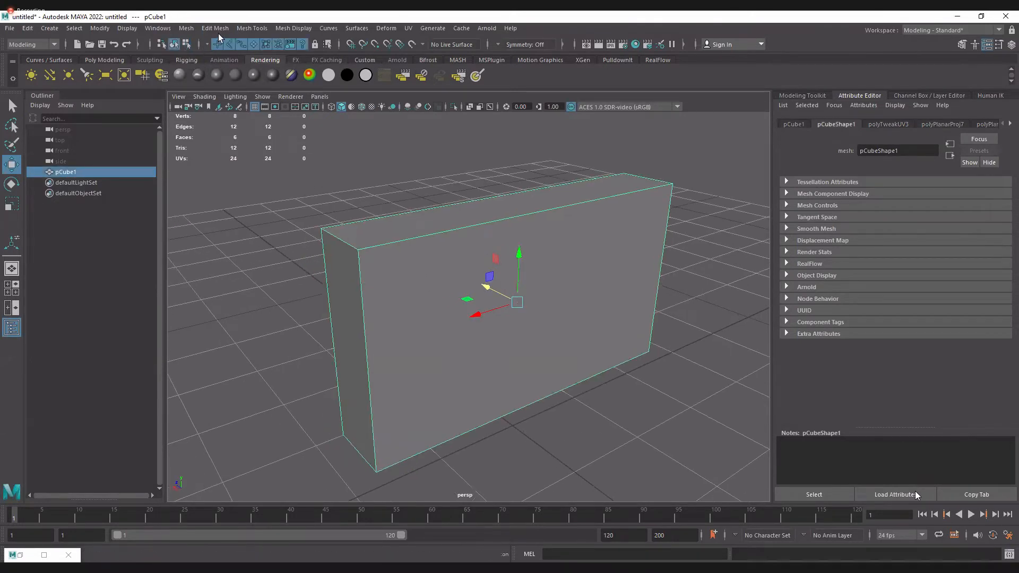
Insert edge loops close to the cube's edges in all three directions, two loops per direction, and leave the tool
left_click(247, 29)
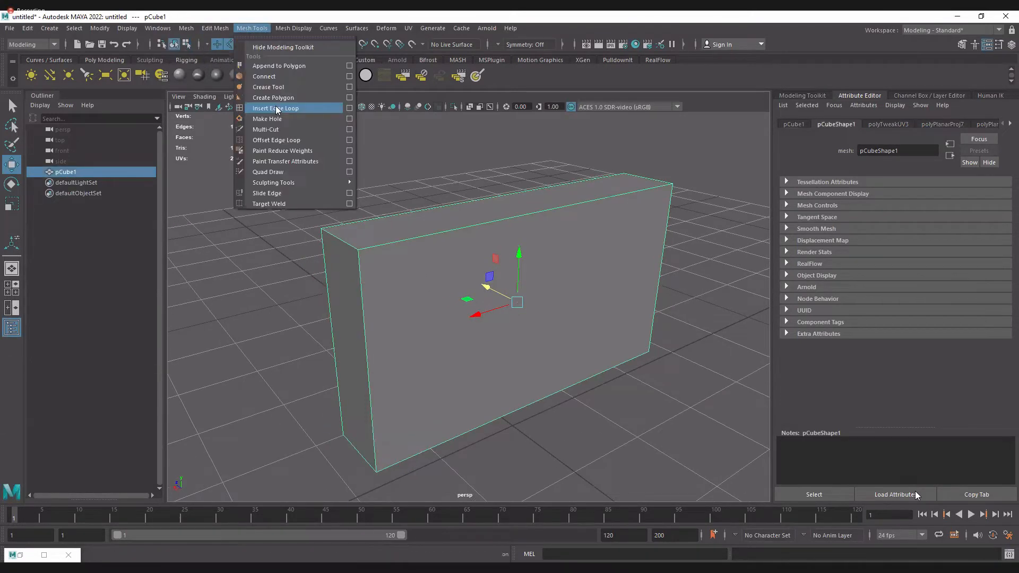
left_click(373, 250)
left_click_drag(357, 265, 387, 277, "alt")
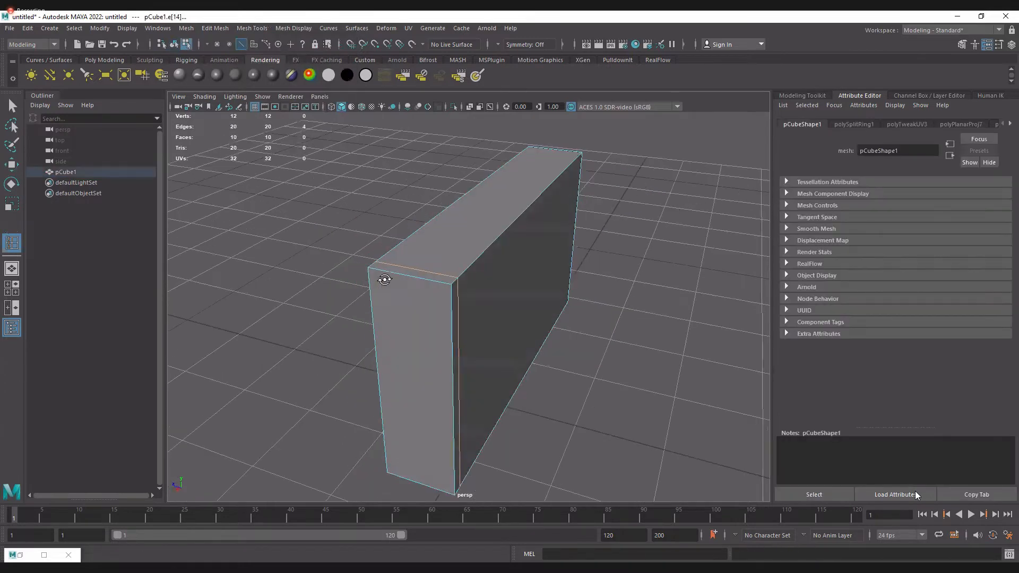
left_click(439, 285)
left_click_drag(452, 296, 454, 301)
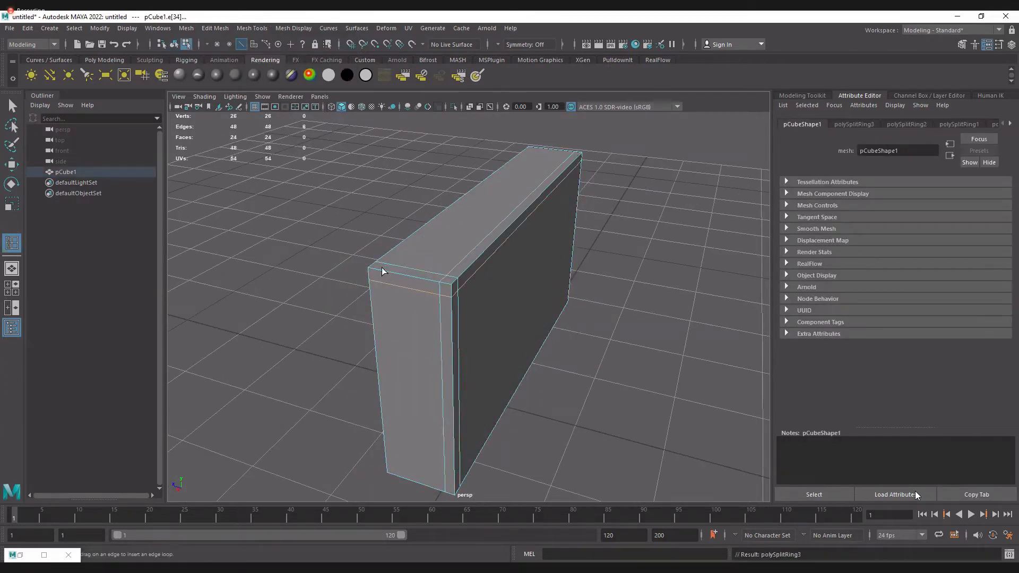
left_click(382, 275)
left_click_drag(469, 372, 535, 353, "alt")
left_click(542, 381)
left_click(11, 166)
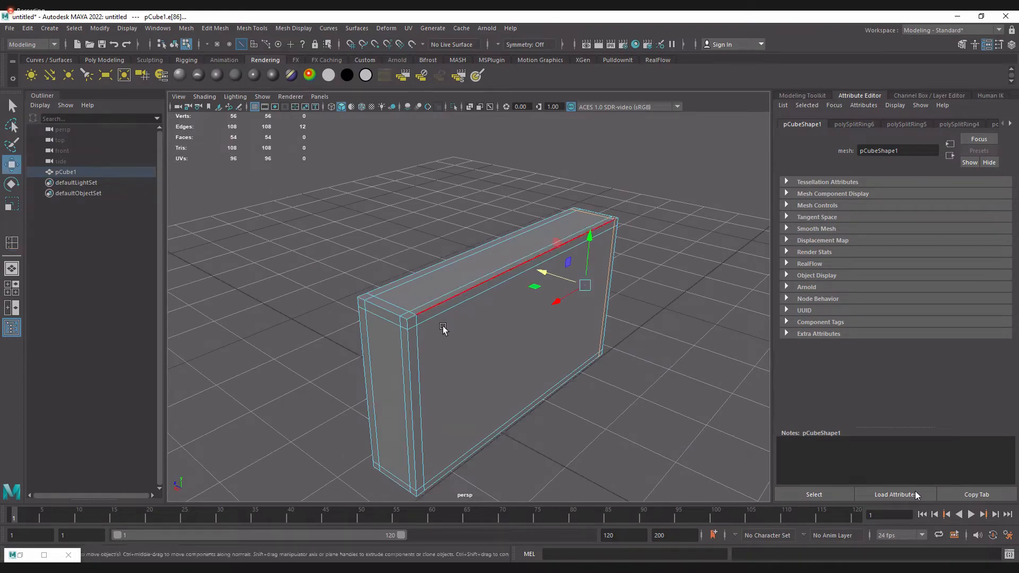
Return the cube to object mode, clear the selection, and switch to the four-view layout
left_click_drag(444, 329, 474, 296, "alt")
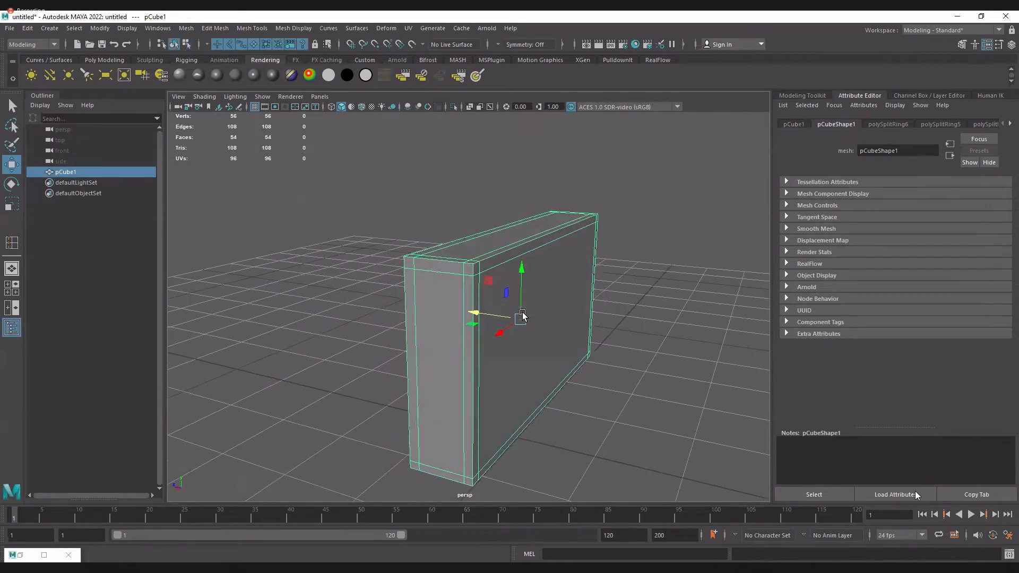
left_click_drag(521, 314, 401, 268, "alt")
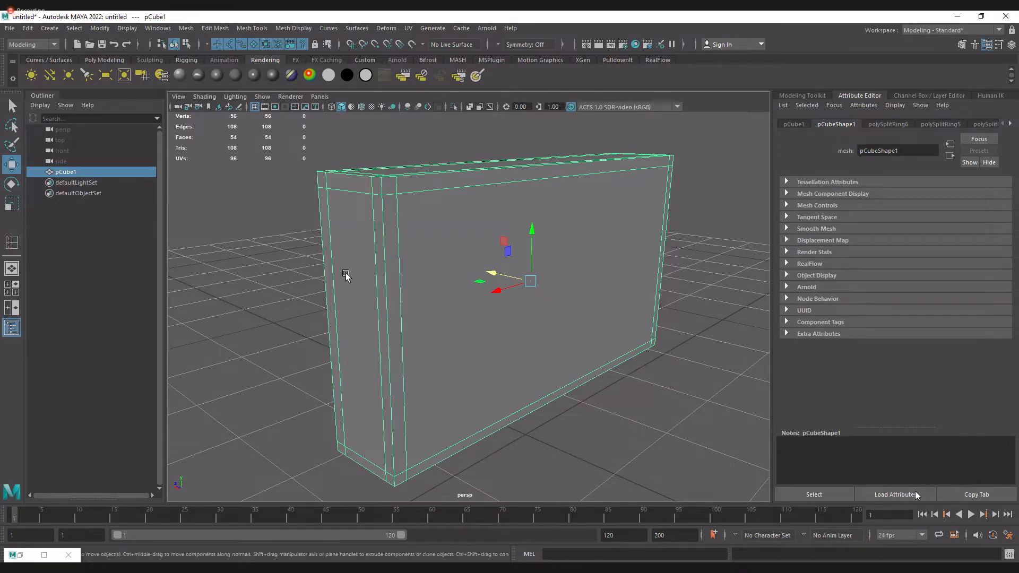
right_click_drag(346, 276, 318, 237)
key("space")
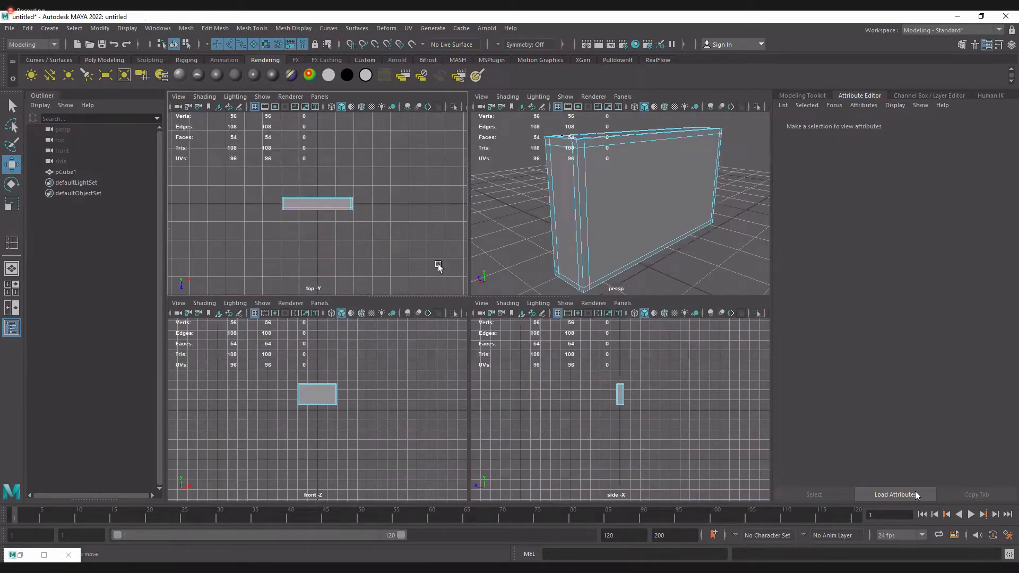
Select all faces along the cube's front side by boxing its lower edge in the maximized top view
key("space")
middle_click_drag(401, 373, 407, 328, "alt")
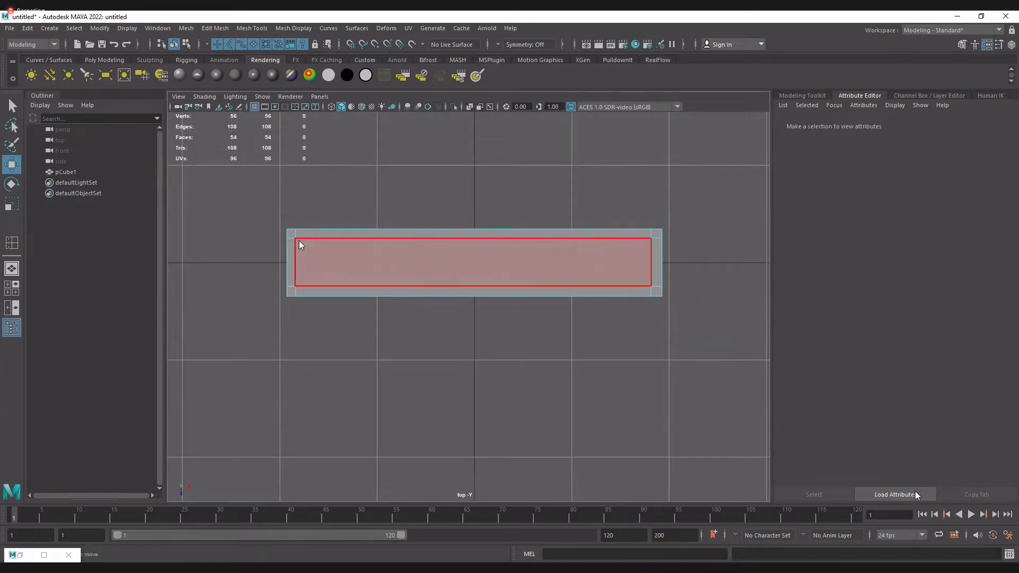
left_click_drag(230, 296, 766, 466)
left_click_drag(226, 208, 705, 289)
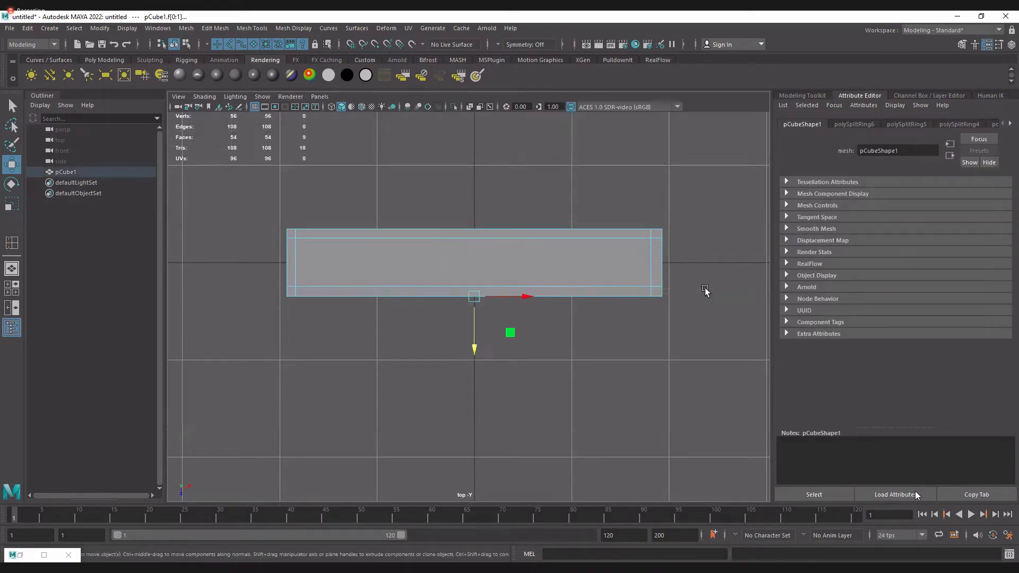
left_click_drag(648, 234, 661, 188)
Switch to the maximized perspective view and select the whole cube in object mode
key("space")
key("space")
left_click_drag(566, 339, 685, 351, "alt")
left_click(405, 175)
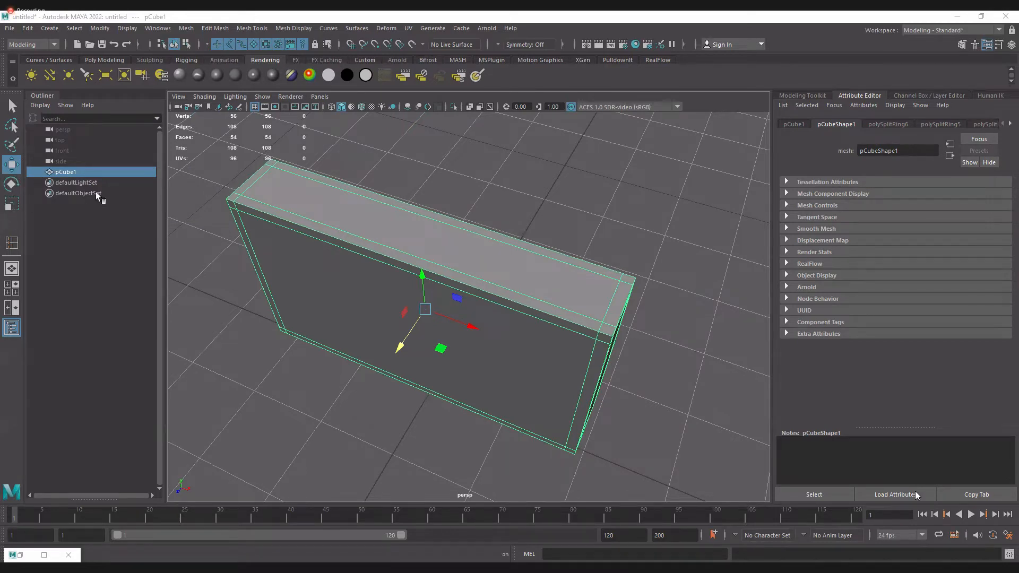
With Paint Selection and an adjusted brush size, add the central top face, and deselect the central front and top faces with the strip between them
left_click(9, 150)
key("b")
left_click_drag(394, 288, 311, 282)
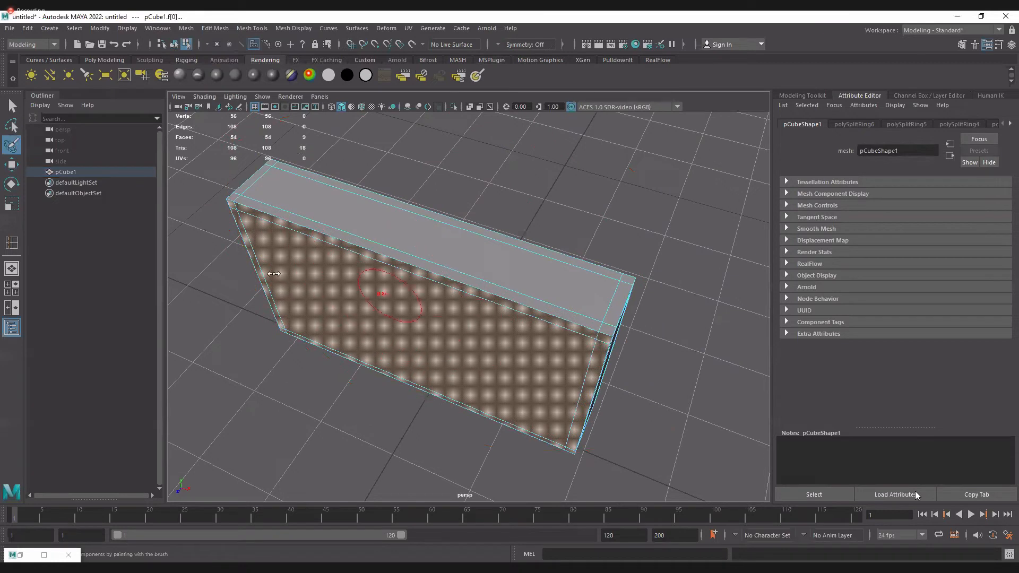
left_click_drag(415, 245, 421, 239)
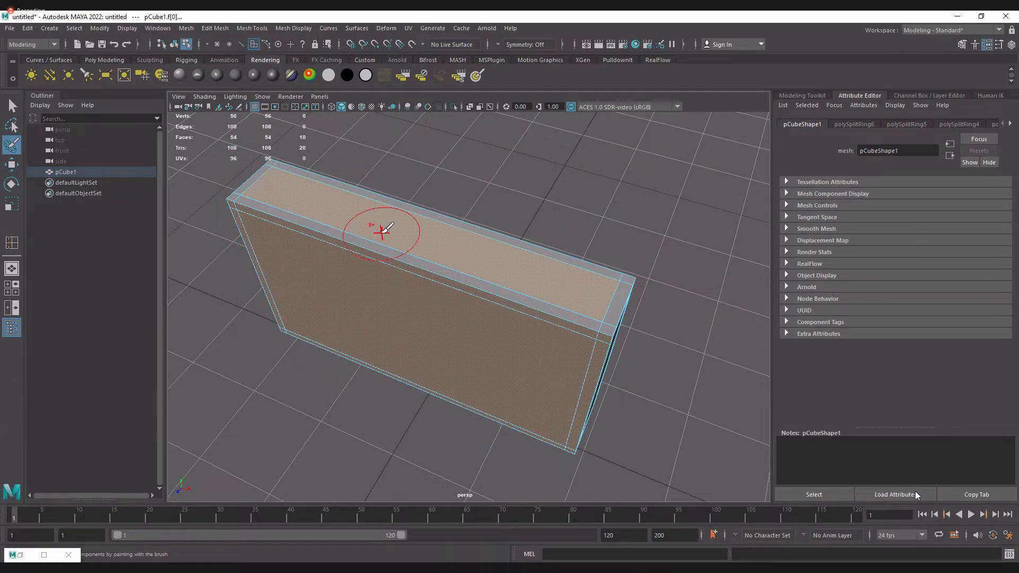
left_click(441, 282, "ctrl")
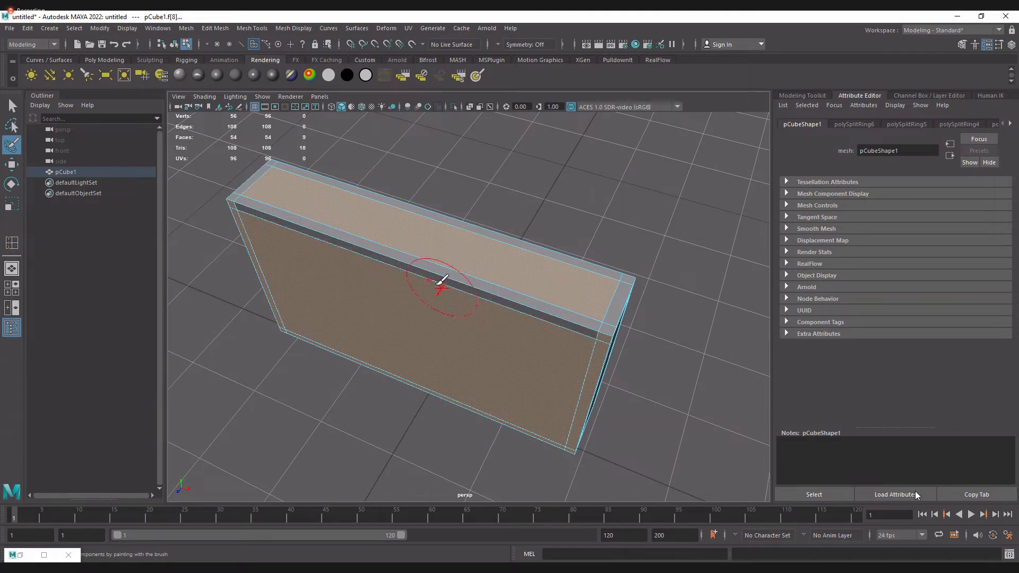
left_click(437, 241, "ctrl")
left_click(436, 319, "ctrl")
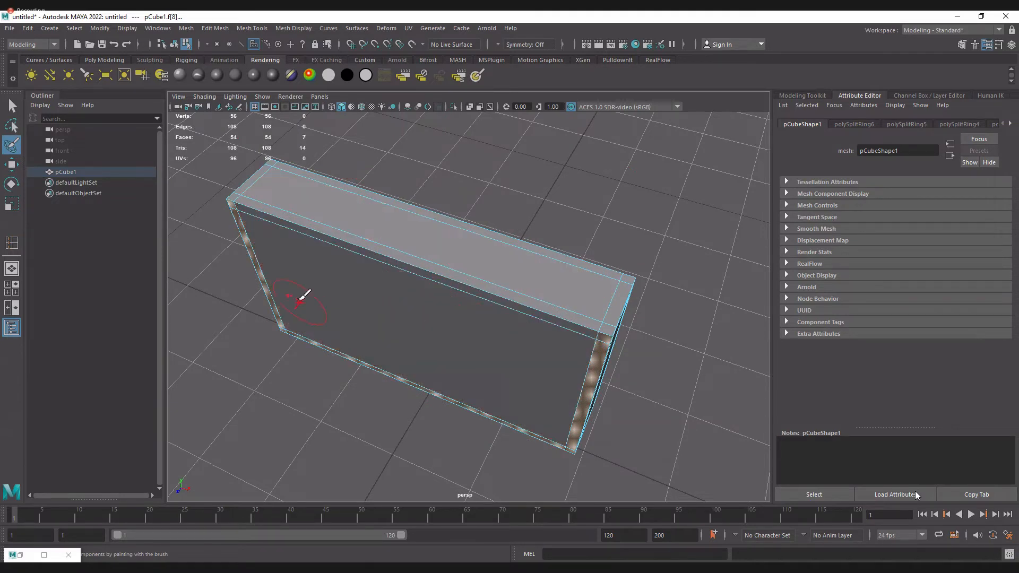
Lasso-select faces across the cube's large side and top, and add further faces with a second lasso
left_click(12, 127)
mouse_move(328, 263)
left_mouse_down("alt")
mouse_move(335, 247)
mouse_move(609, 218)
mouse_move(619, 311)
mouse_move(510, 329)
left_mouse_up("alt")
mouse_move(460, 350)
left_mouse_down()
mouse_move(530, 277)
mouse_move(685, 441)
mouse_move(421, 416)
mouse_move(467, 340)
left_mouse_up()
left_click_drag(352, 296, 396, 314, "alt")
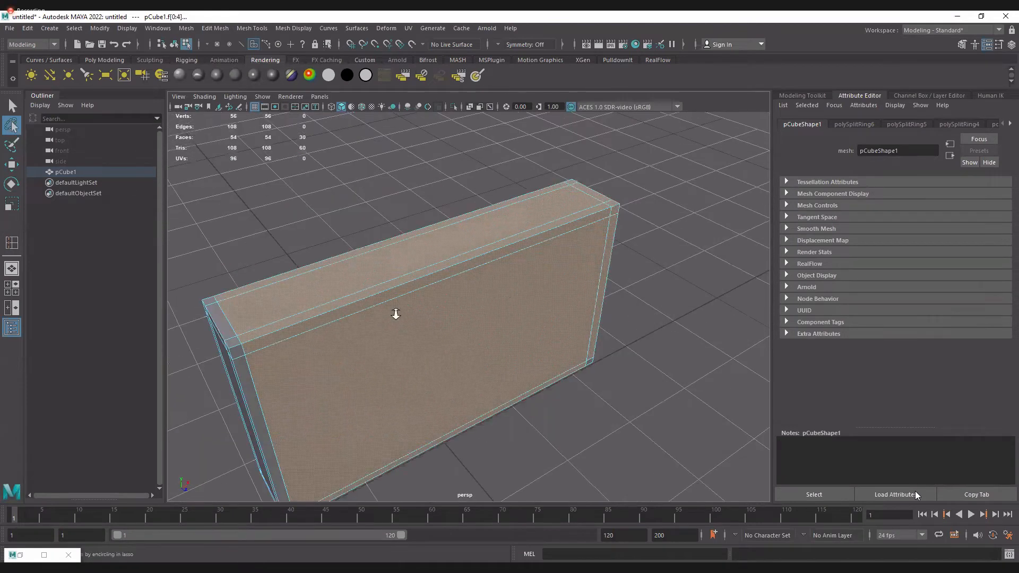
right_click_drag(396, 314, 289, 290, "alt")
mouse_move(338, 252)
left_mouse_down("shift")
mouse_move(228, 348)
mouse_move(249, 276)
left_mouse_up("shift")
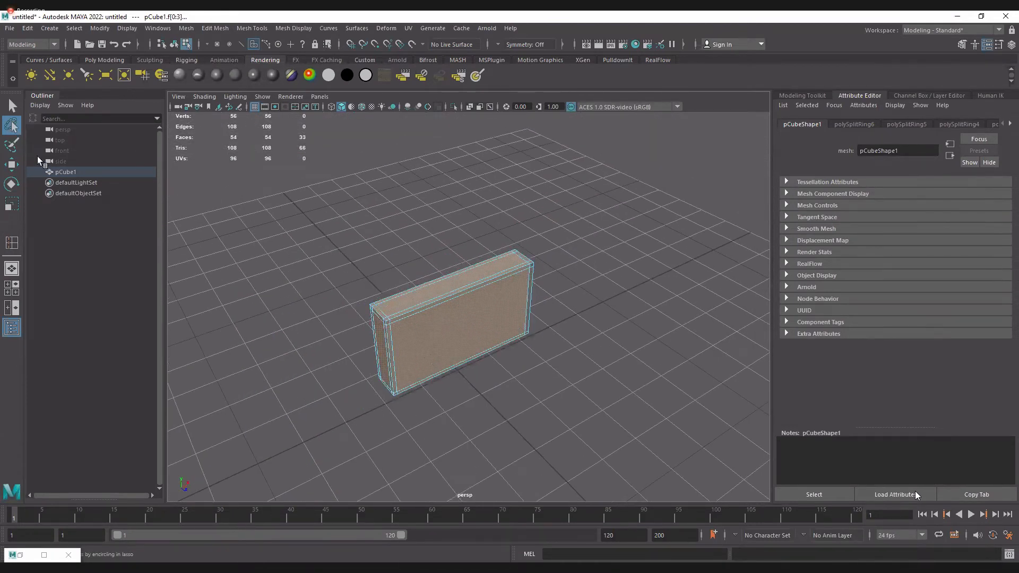
Select the cube in object mode with the Select tool, and bring the UV Editor back beside the viewport
left_click(12, 105)
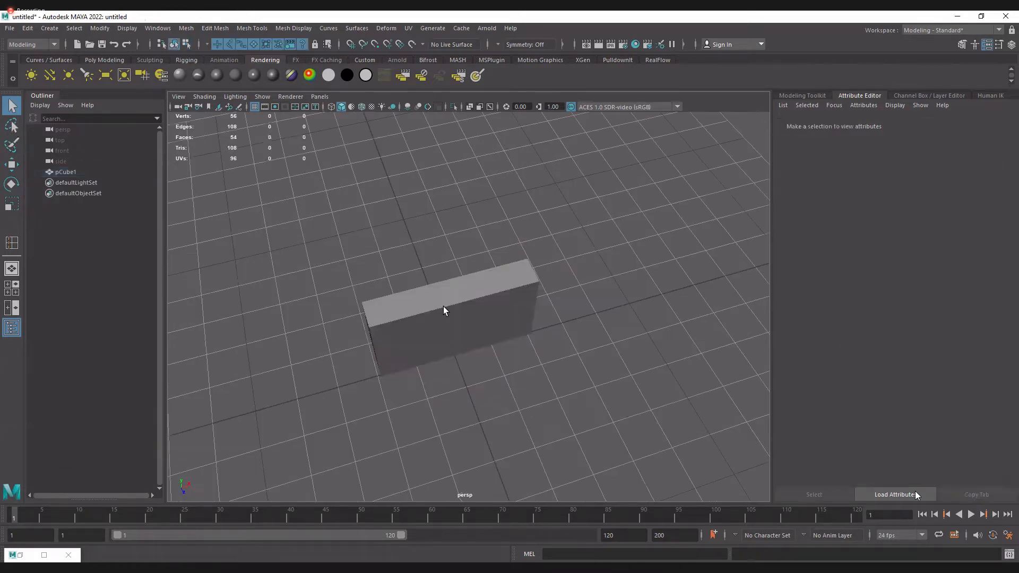
left_click(444, 306)
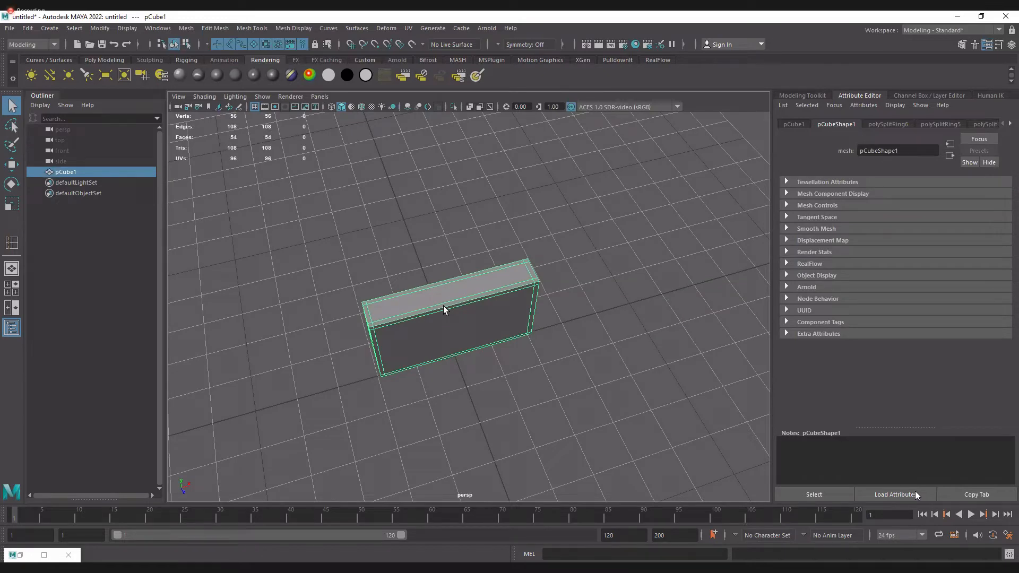
left_click_drag(423, 330, 422, 350, "alt")
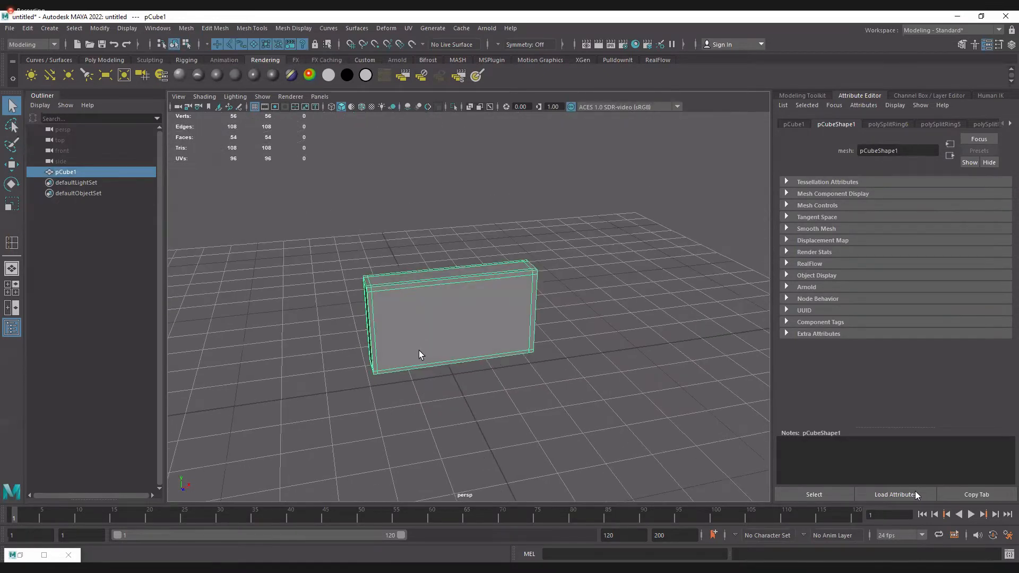
middle_click_drag(407, 293, 403, 222, "alt")
left_click_drag(404, 223, 355, 335, "alt")
right_click_drag(372, 313, 480, 292, "alt")
left_click_drag(479, 291, 441, 336, "alt")
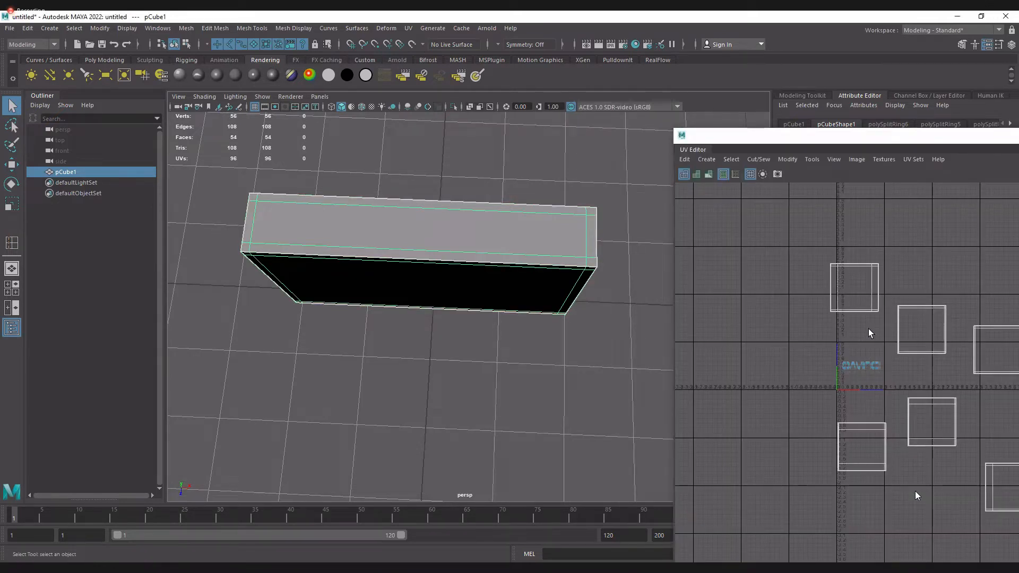
scroll(868, 329, "up", 5)
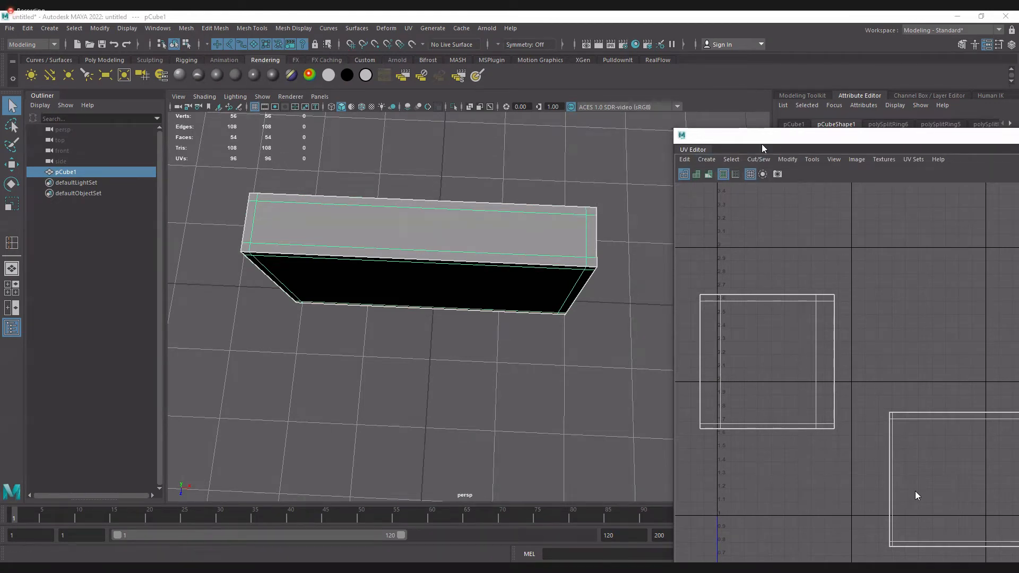
Apply the checker map to the cube, toggling it off and on for comparison and leaving it on
left_click(872, 171)
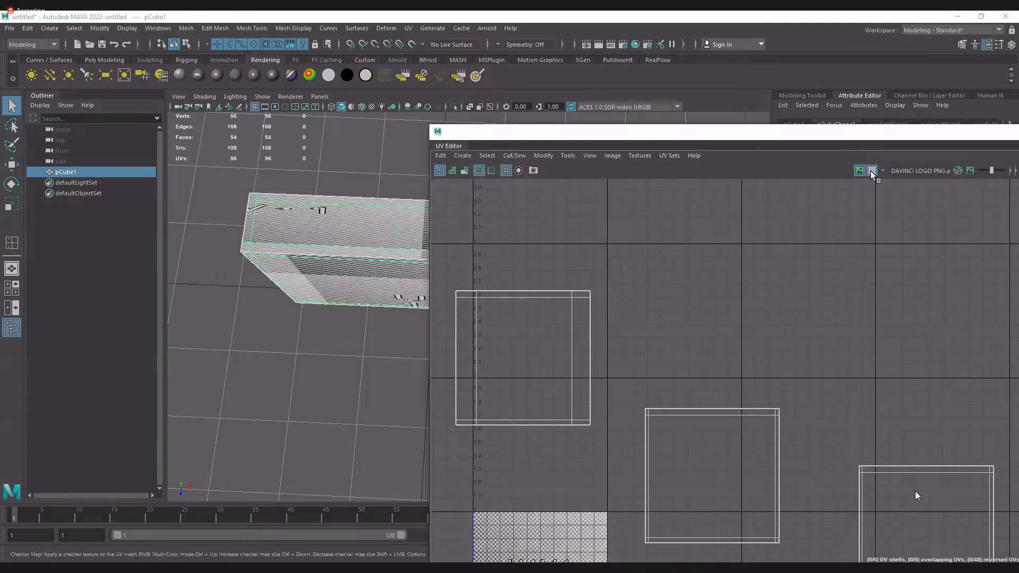
left_click(871, 171)
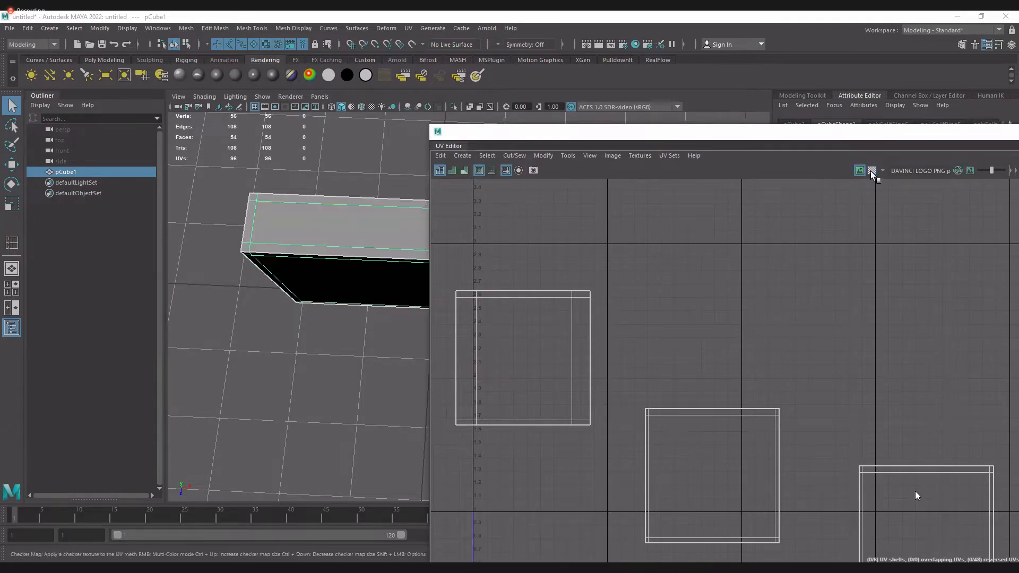
left_click(872, 171)
left_click(872, 171)
left_click(872, 171)
left_click(872, 171)
left_click(871, 171)
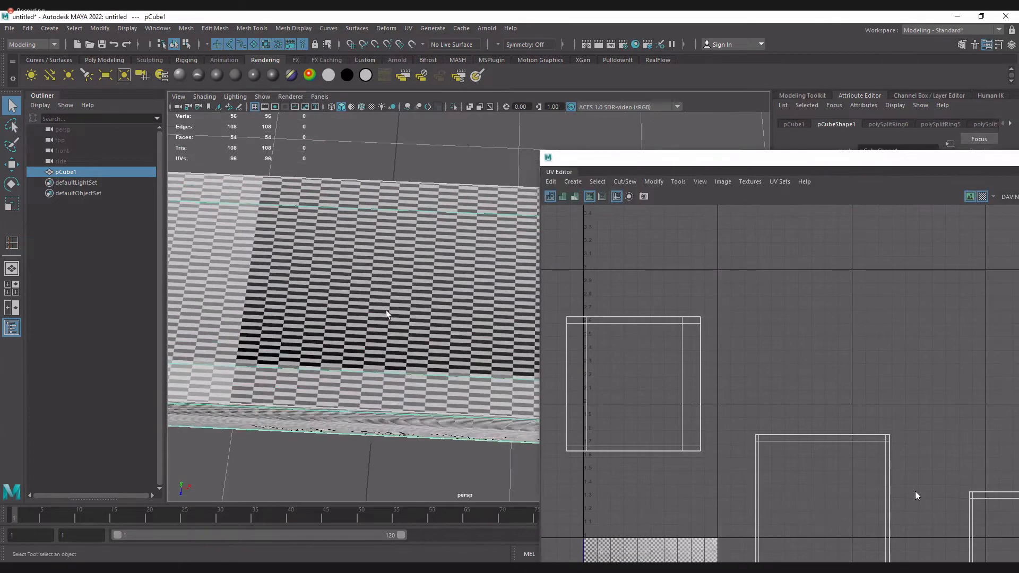
Examine the checker pattern for stretching on the cube up close, toggling the map off and on, and compare it with the UV shells
left_click_drag(387, 310, 383, 269, "alt")
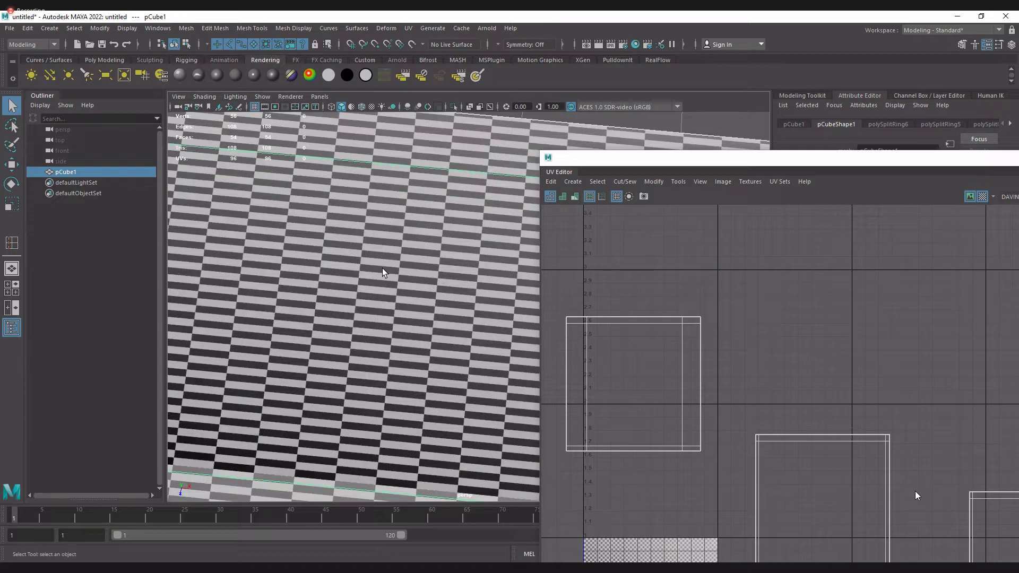
left_click(980, 198)
left_click(980, 197)
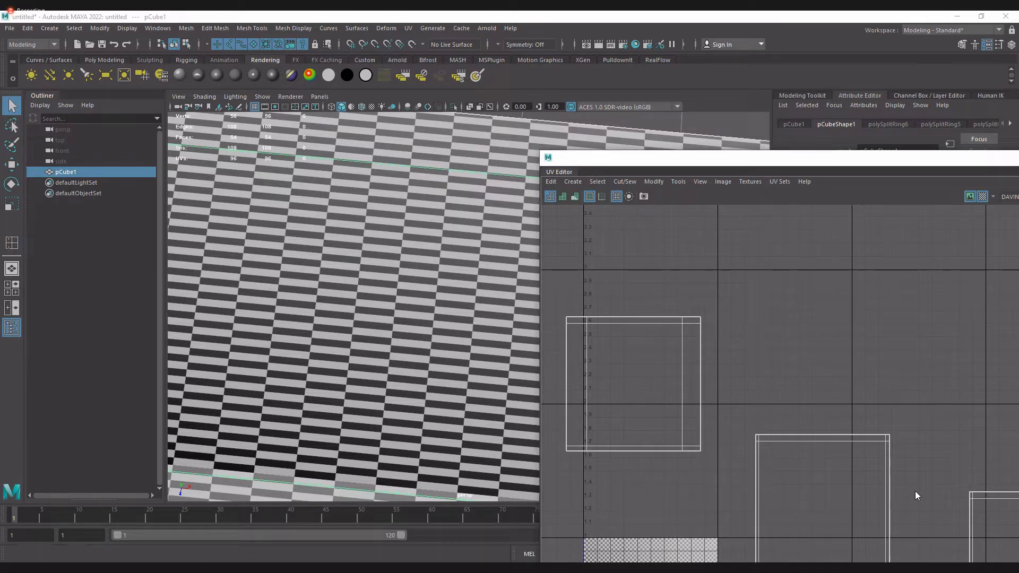
mouse_move(342, 206)
left_mouse_down()
mouse_move(339, 249)
mouse_move(368, 246)
mouse_move(335, 249)
left_mouse_up()
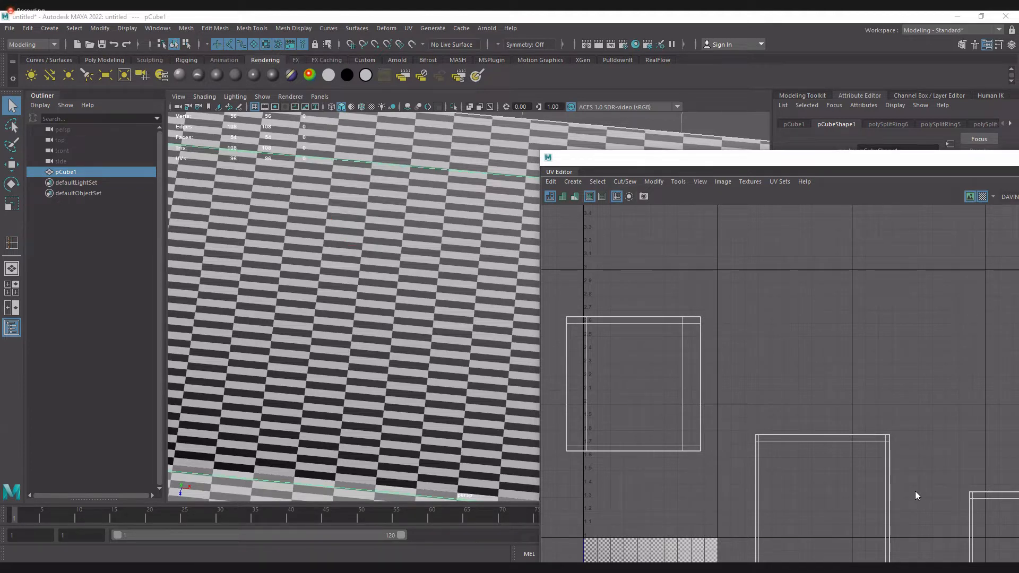
scroll(751, 413, "down", 3)
middle_click_drag(780, 405, 817, 354, "alt")
scroll(816, 354, "down", 1)
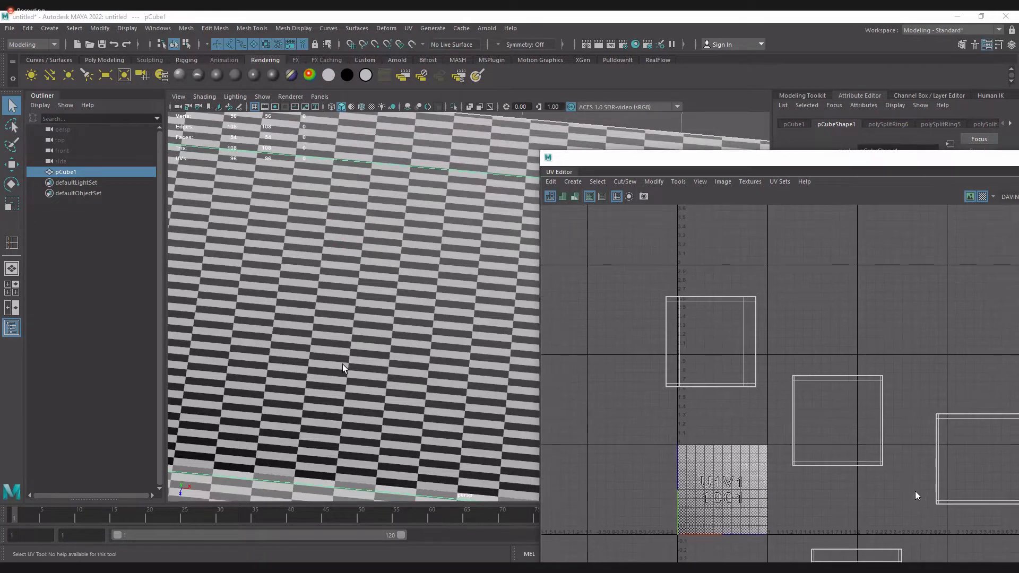
key("f")
right_click_drag(530, 364, 601, 371, "alt")
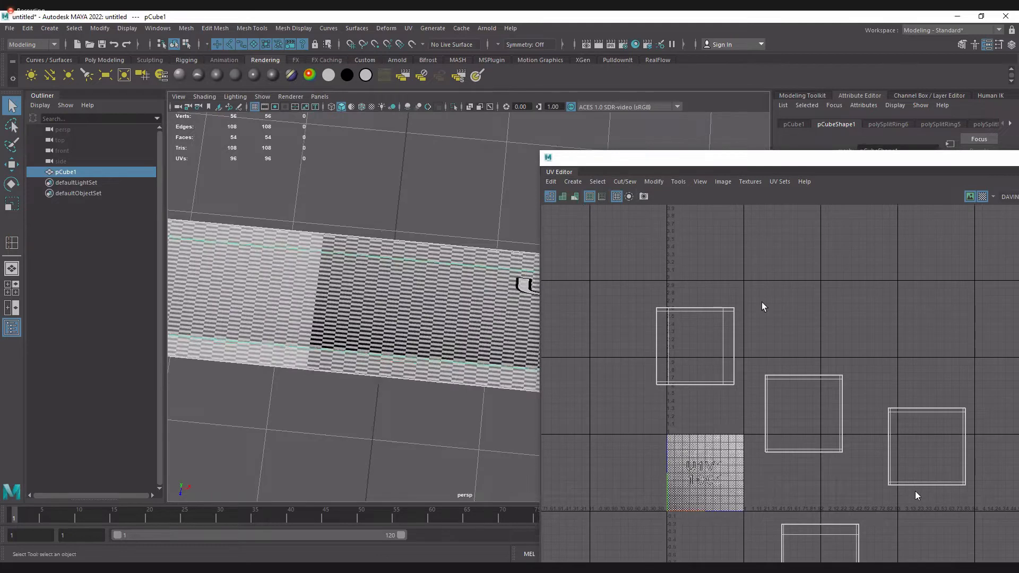
Select the narrow end face's UV shell and scale it taller and much narrower until its checker squares look even on the cube
right_click_drag(763, 302, 812, 302)
left_click_drag(591, 258, 748, 404)
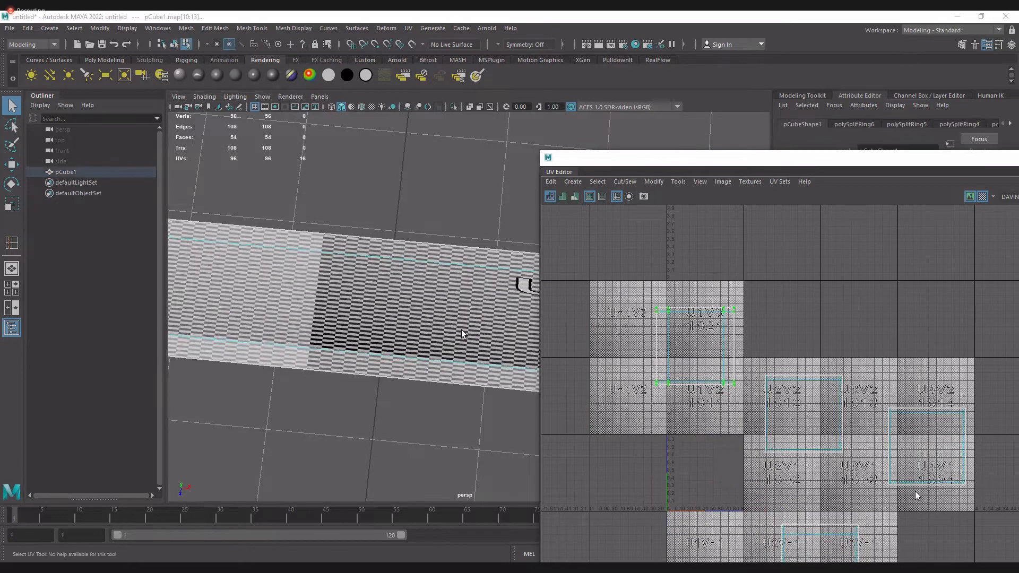
key("r")
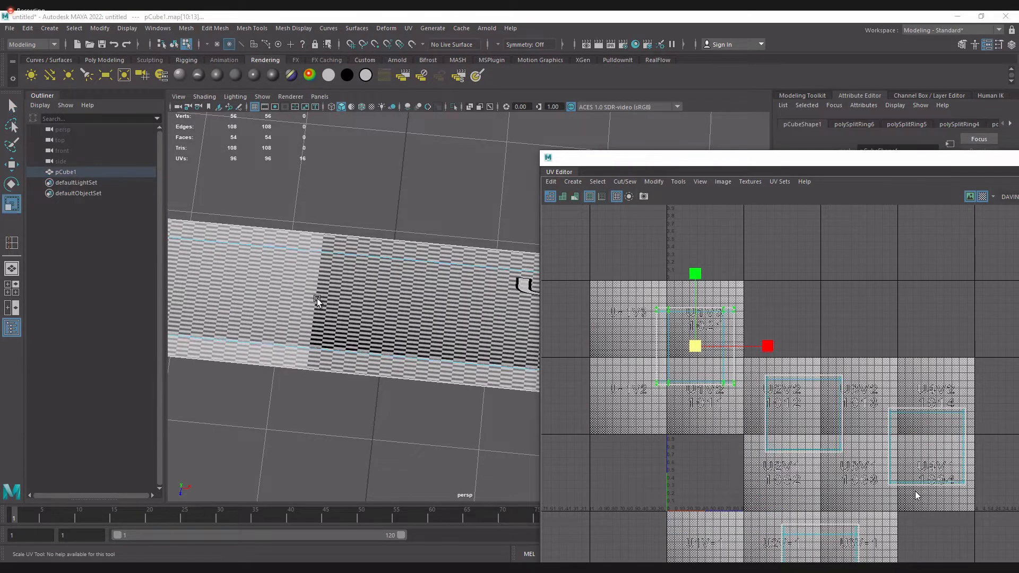
left_click_drag(376, 269, 408, 298, "alt")
middle_click_drag(408, 298, 355, 360, "alt")
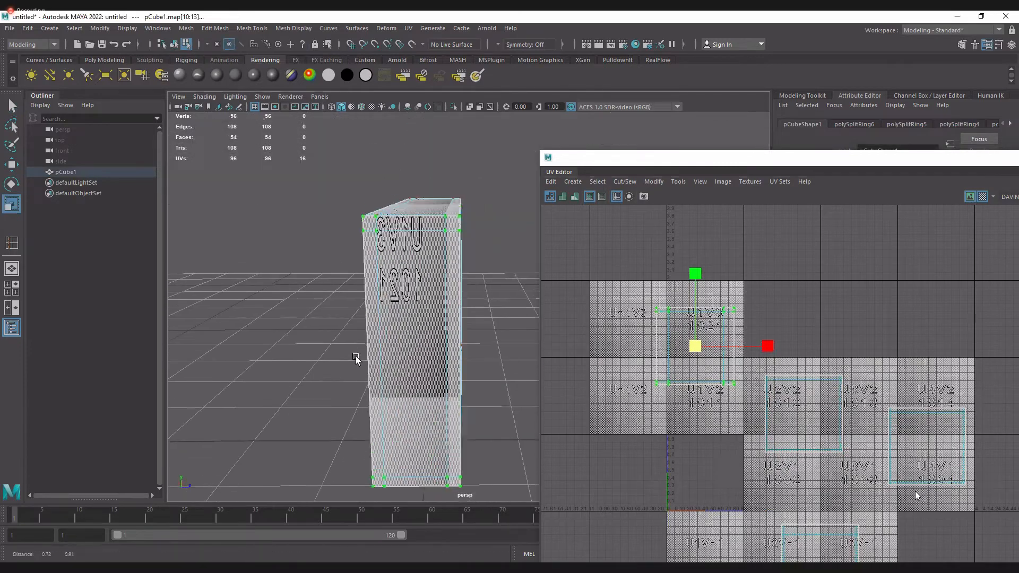
right_click_drag(355, 360, 447, 403, "alt")
left_click_drag(447, 404, 467, 387, "alt")
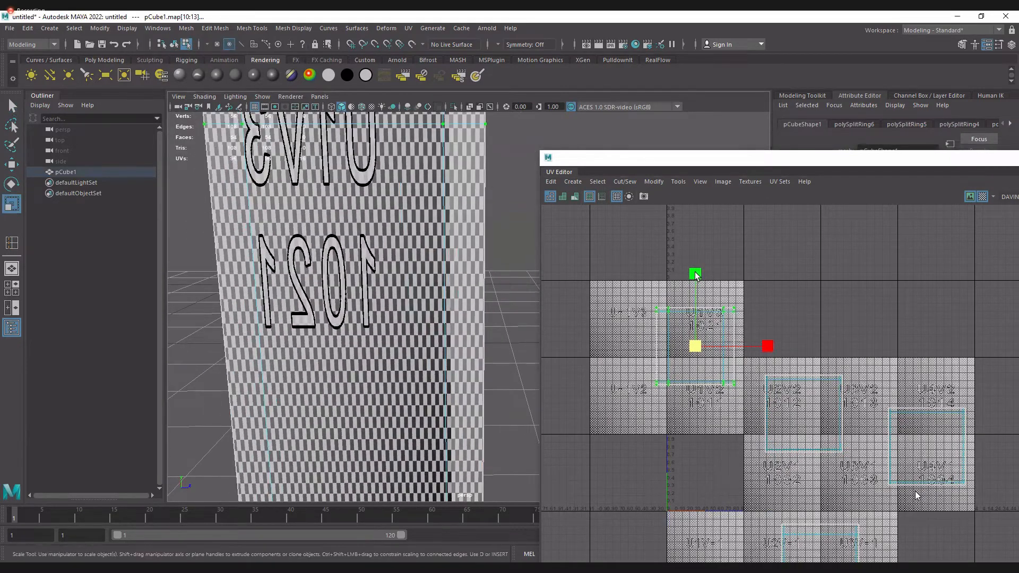
left_click_drag(697, 274, 696, 218)
mouse_move(766, 346)
left_mouse_down()
mouse_move(784, 347)
mouse_move(719, 346)
mouse_move(768, 346)
left_mouse_up()
scroll(353, 337, "up", 3)
middle_click_drag(354, 338, 371, 381, "alt")
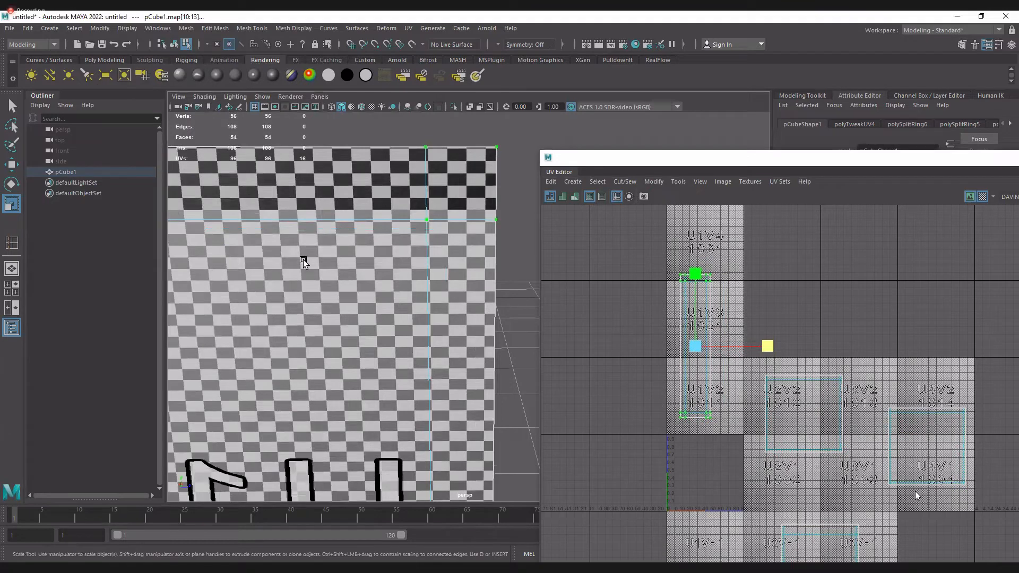
mouse_move(315, 308)
left_mouse_down("alt")
mouse_move(362, 320)
mouse_move(318, 323)
mouse_move(314, 311)
left_mouse_up("alt")
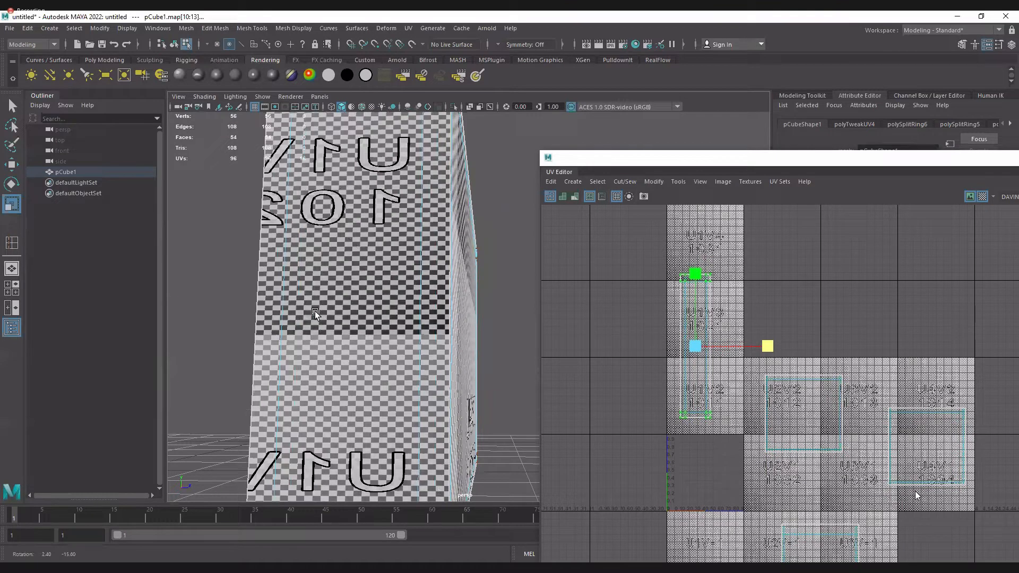
Check the corrected end face against the other faces, turn off the checker map, and return the cube to object mode
left_click(983, 197)
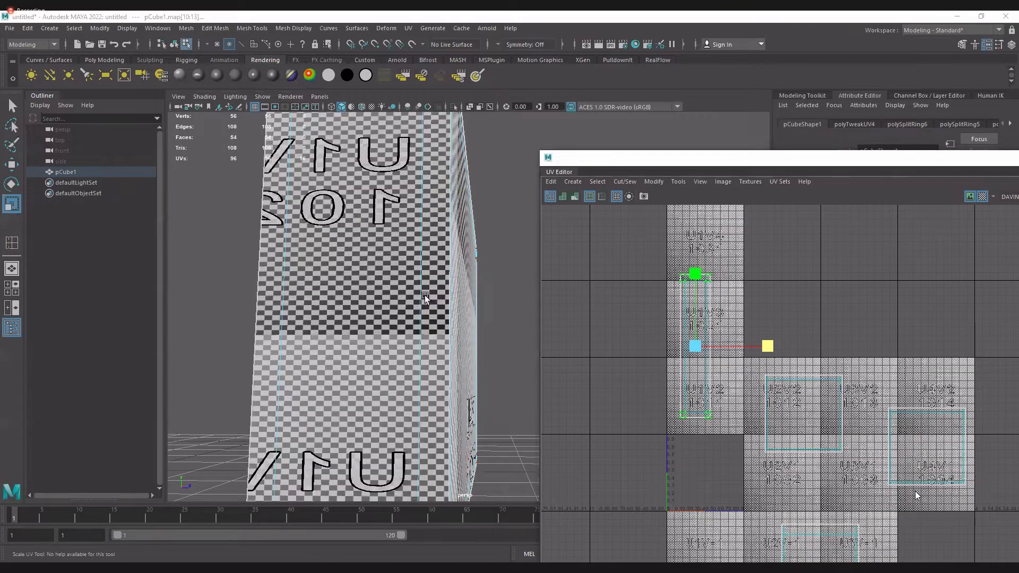
mouse_move(421, 301)
left_mouse_down("alt")
mouse_move(413, 308)
mouse_move(423, 305)
left_mouse_up("alt")
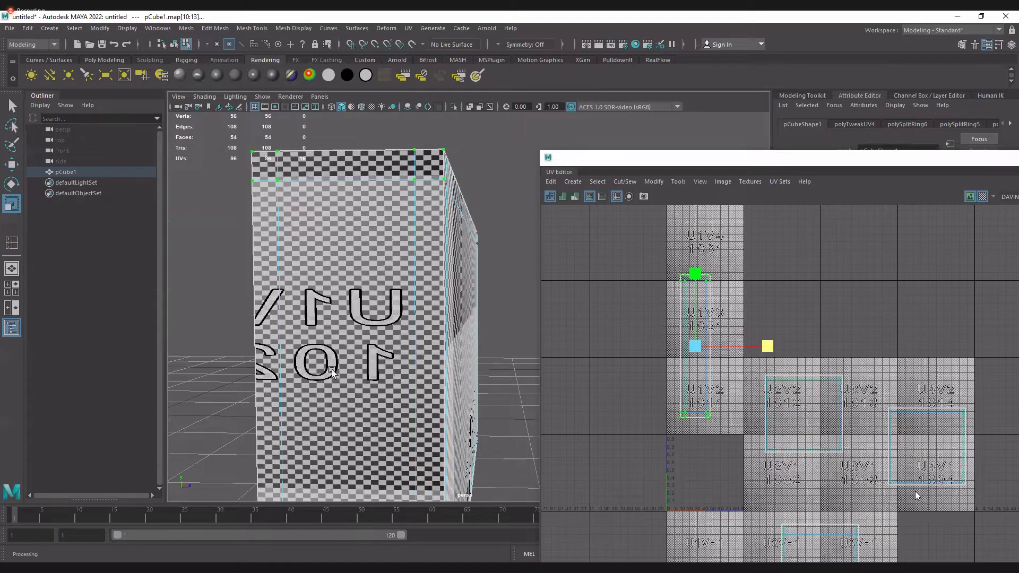
scroll(340, 333, "down", 5)
left_click_drag(340, 333, 381, 309, "alt")
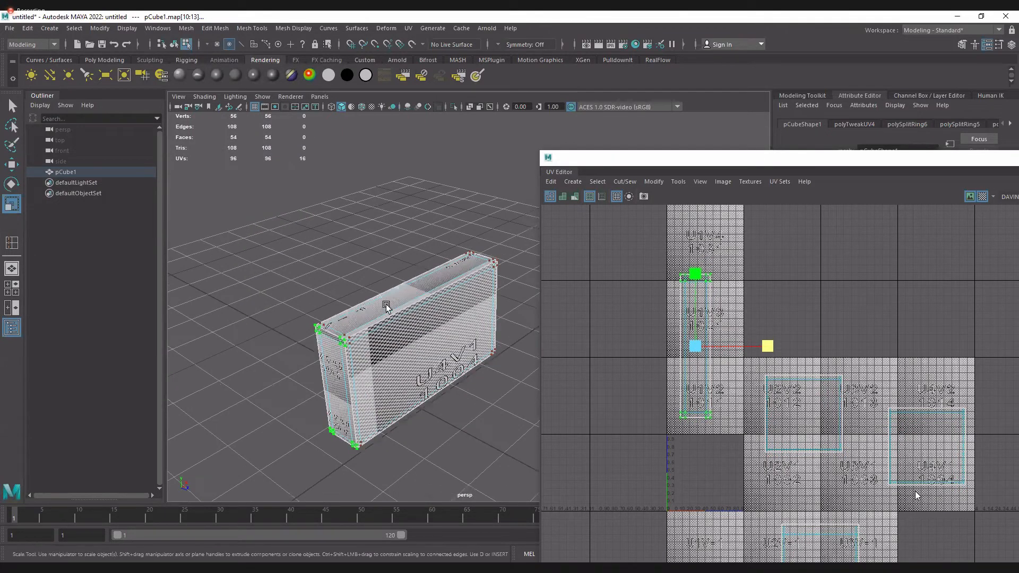
left_click(979, 196)
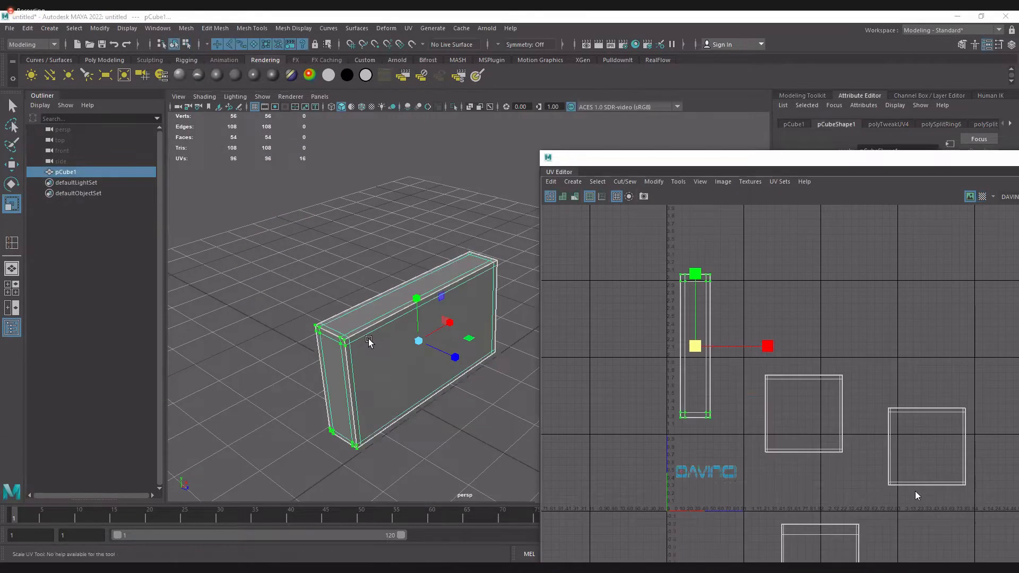
left_click(381, 331)
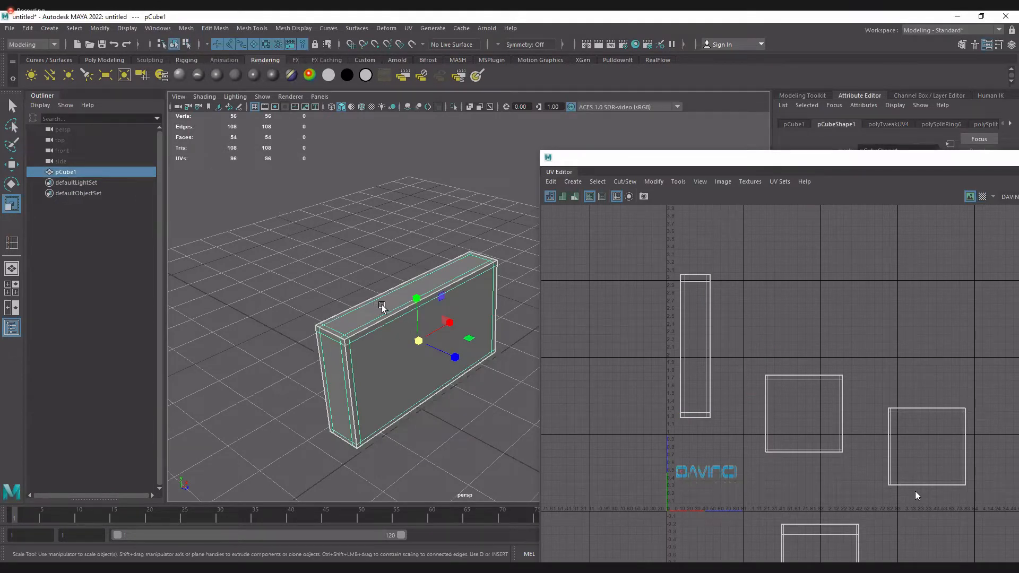
In the top view, enter face mode and box-select only the faces of the cube's large front and back sides
key("space")
key("space")
scroll(416, 316, "up", 3)
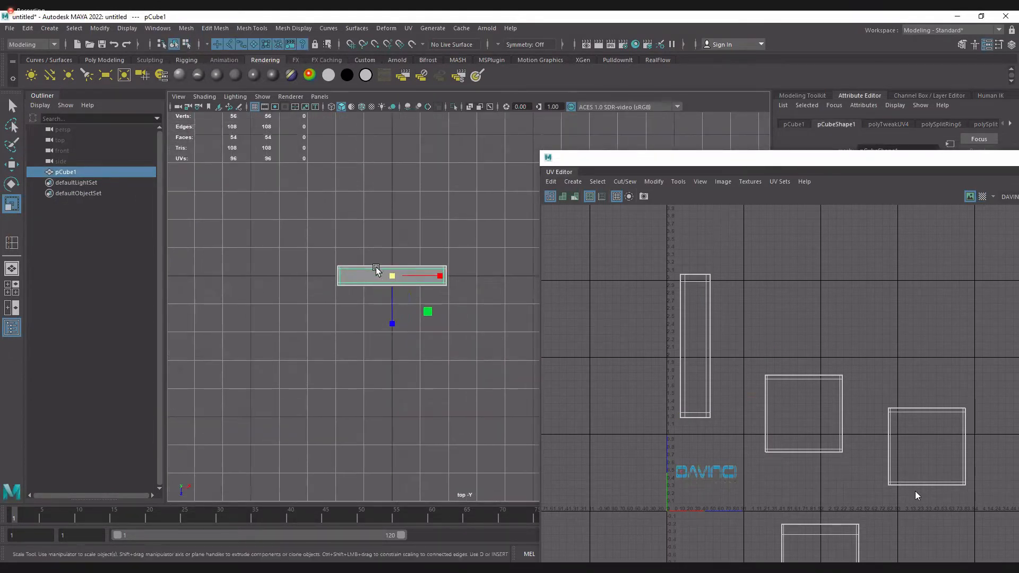
right_click_drag(376, 301, 385, 317)
scroll(371, 333, "up", 4)
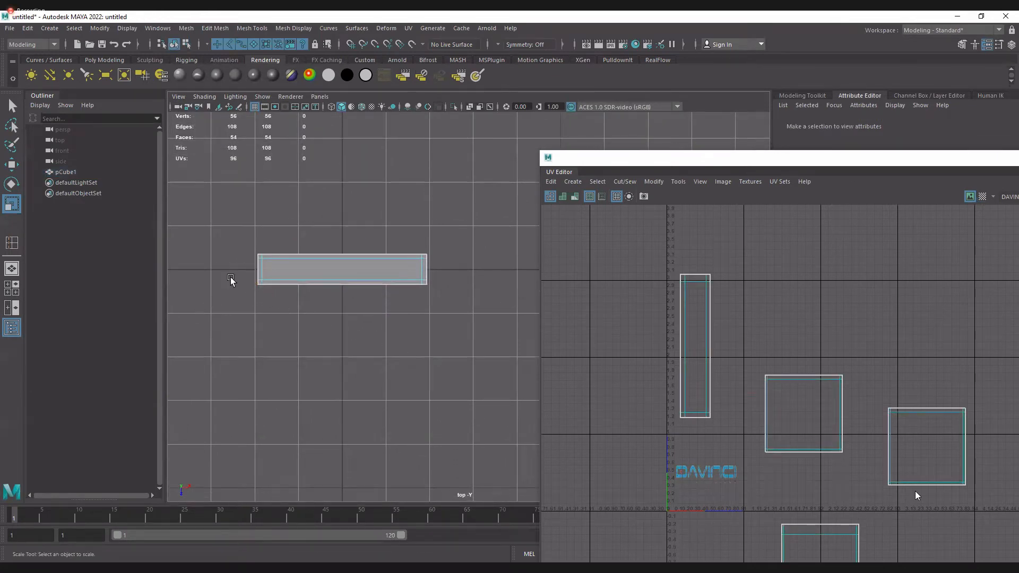
right_click_drag(232, 279, 348, 339, "alt")
middle_click_drag(348, 340, 414, 345, "alt")
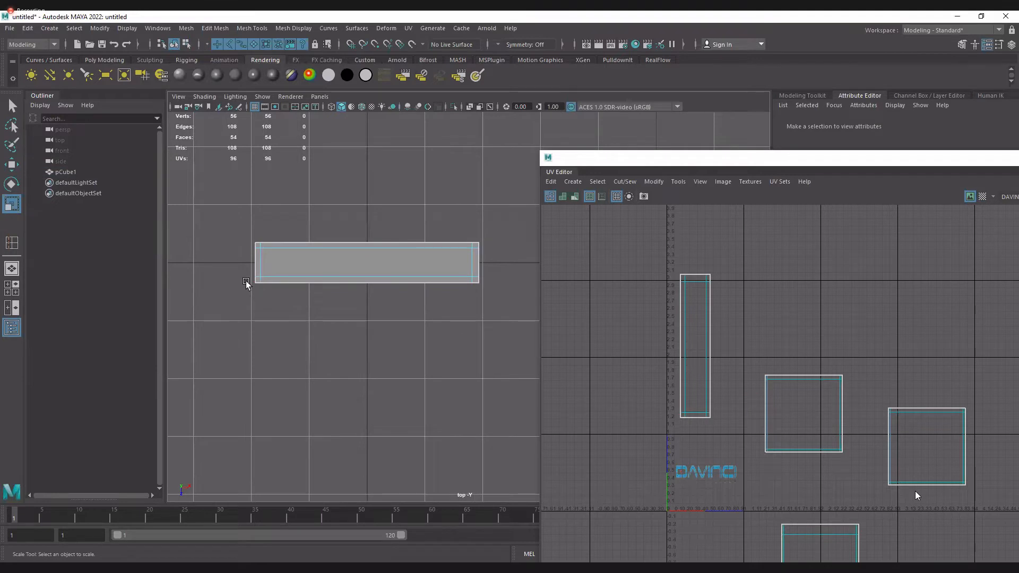
left_click_drag(245, 278, 526, 367)
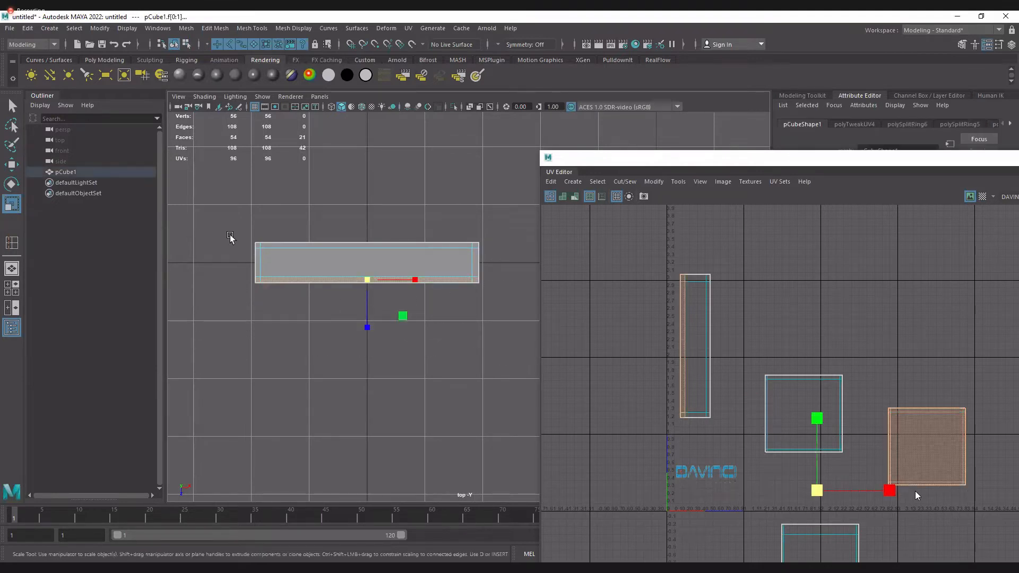
left_click_drag(215, 216, 507, 281)
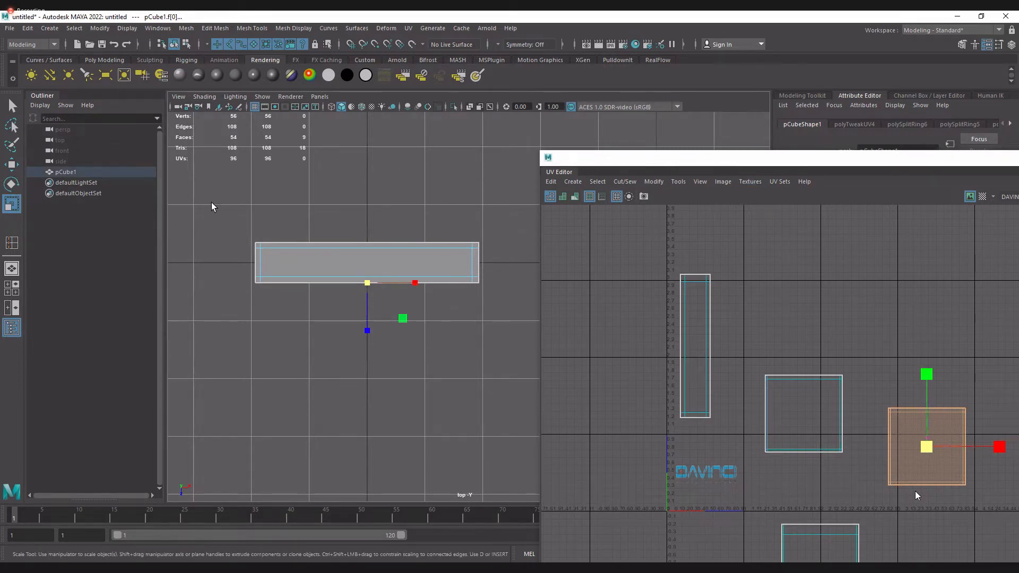
left_click_drag(212, 205, 483, 329)
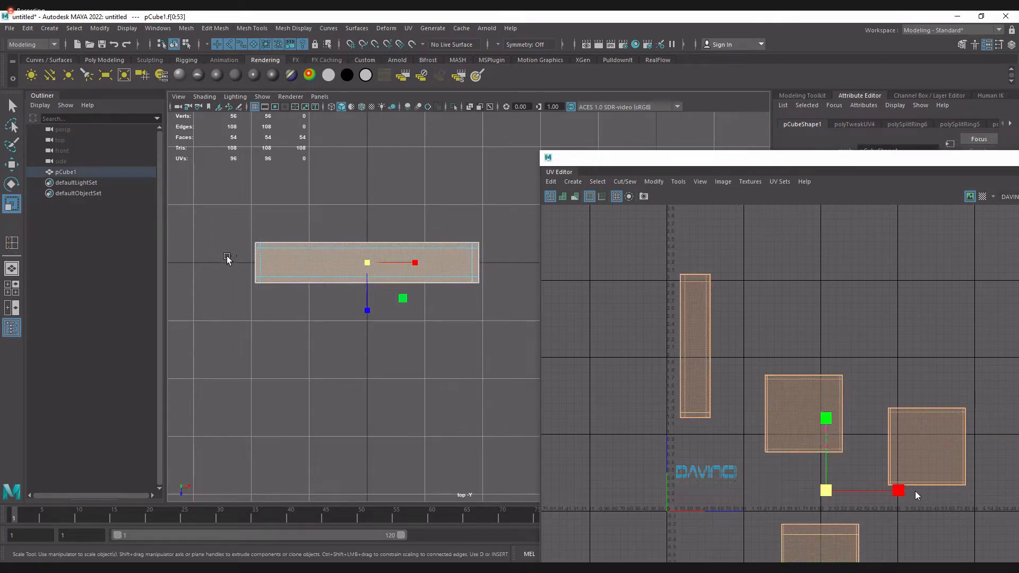
left_click_drag(229, 246, 496, 290)
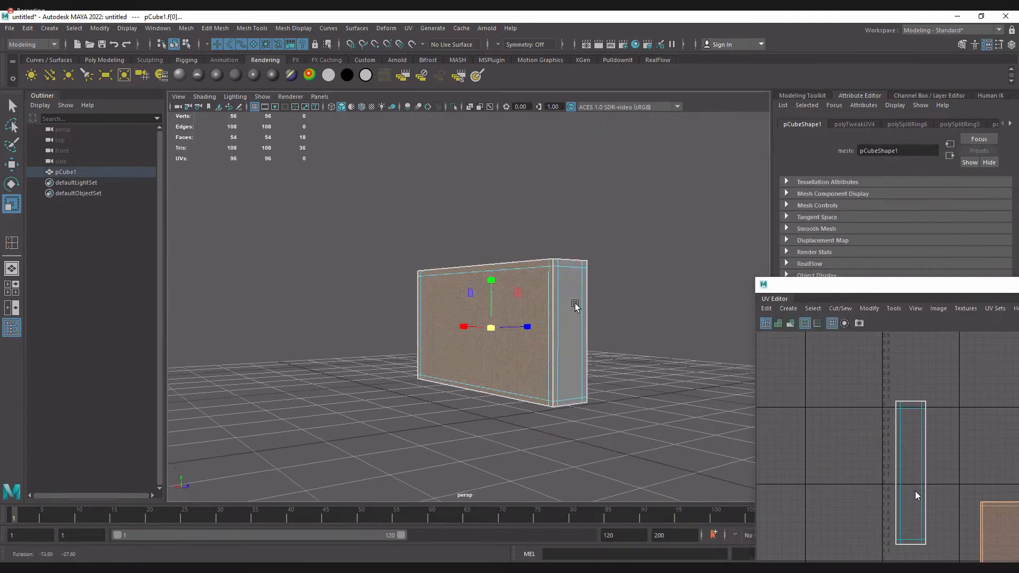
Apply a planar UV projection from the Z axis to the two large sides, fitted to the bounding box
left_click_drag(576, 302, 471, 357, "alt")
key("w")
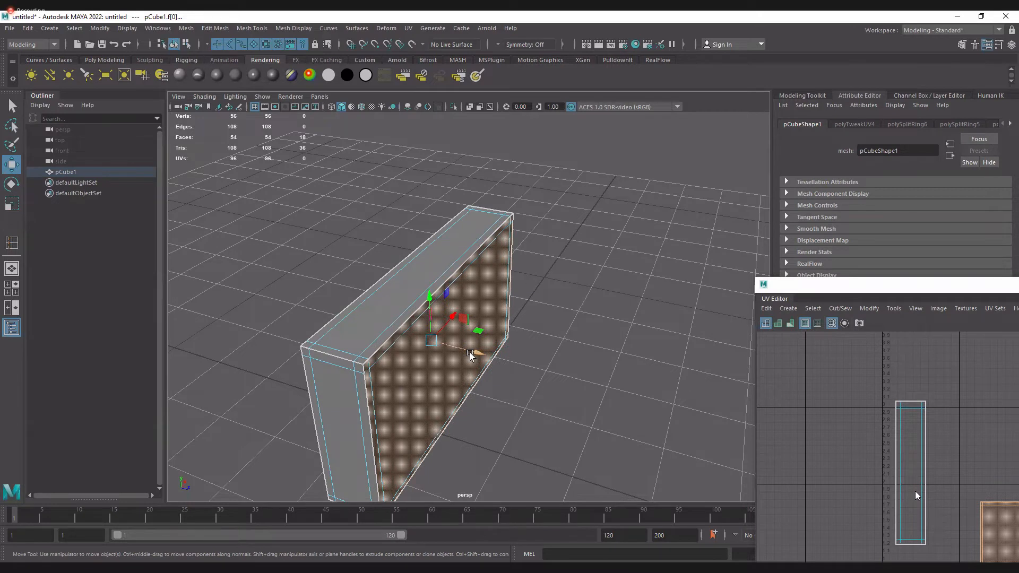
left_click(474, 352)
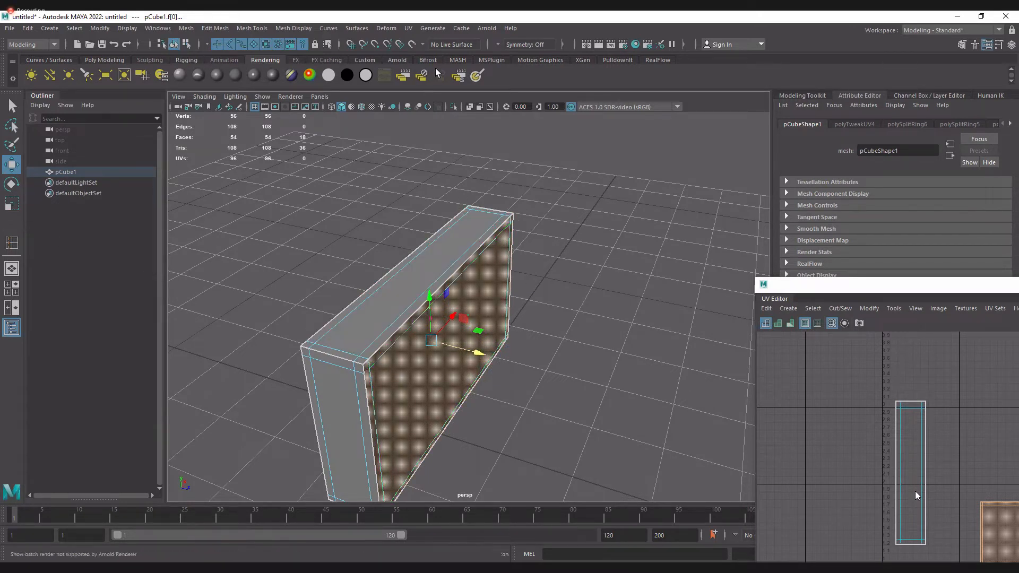
left_click(410, 28)
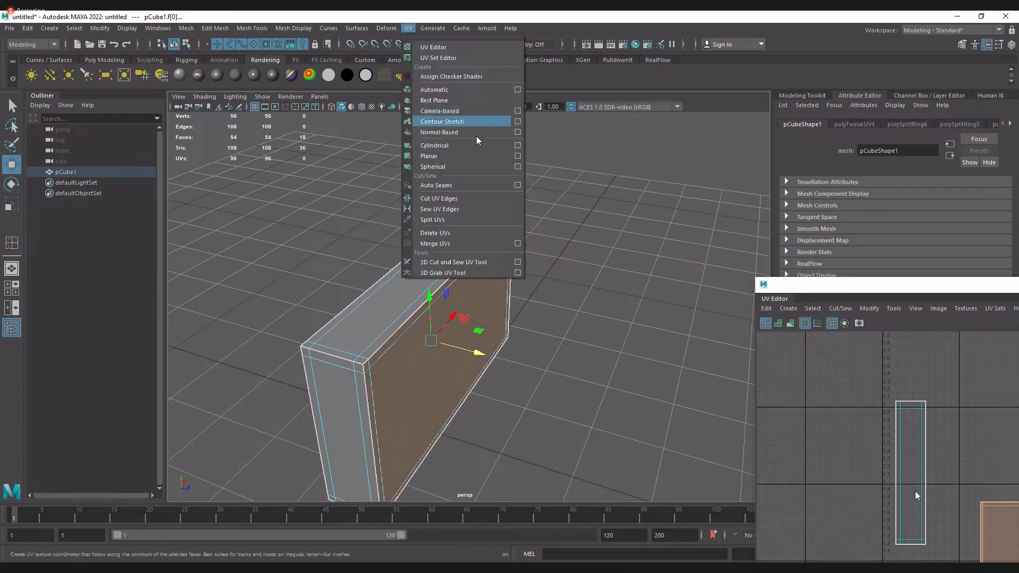
left_click(519, 156)
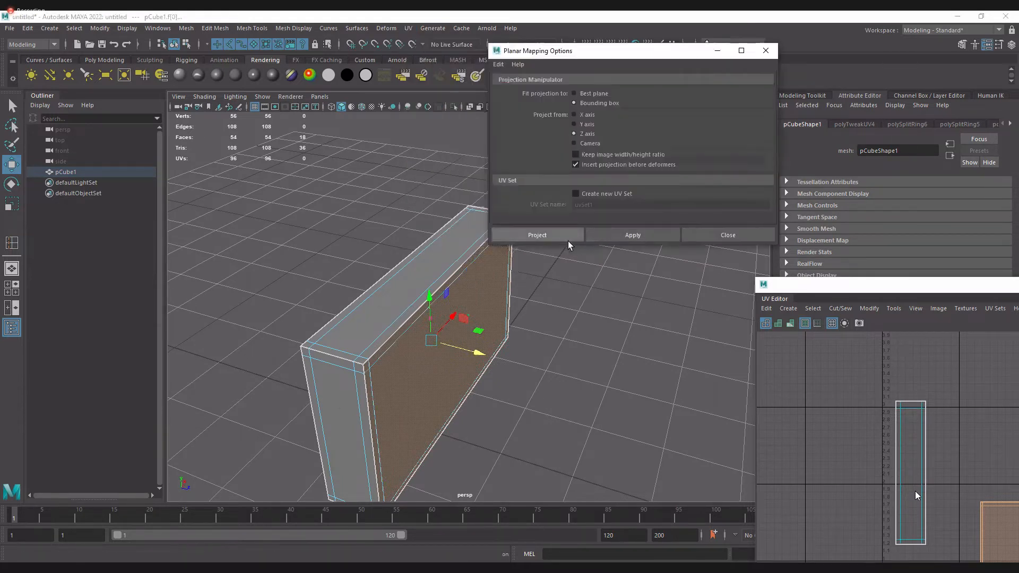
left_click(617, 237)
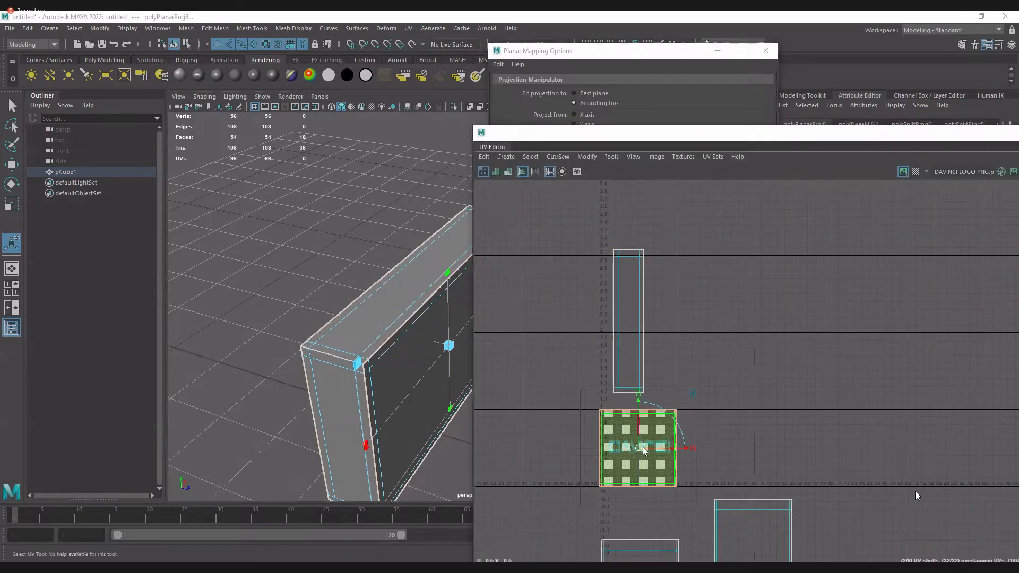
Move the newly projected UV shell off the logo image into empty grid space, away from the other shells, and deselect it
left_click_drag(643, 447, 864, 295)
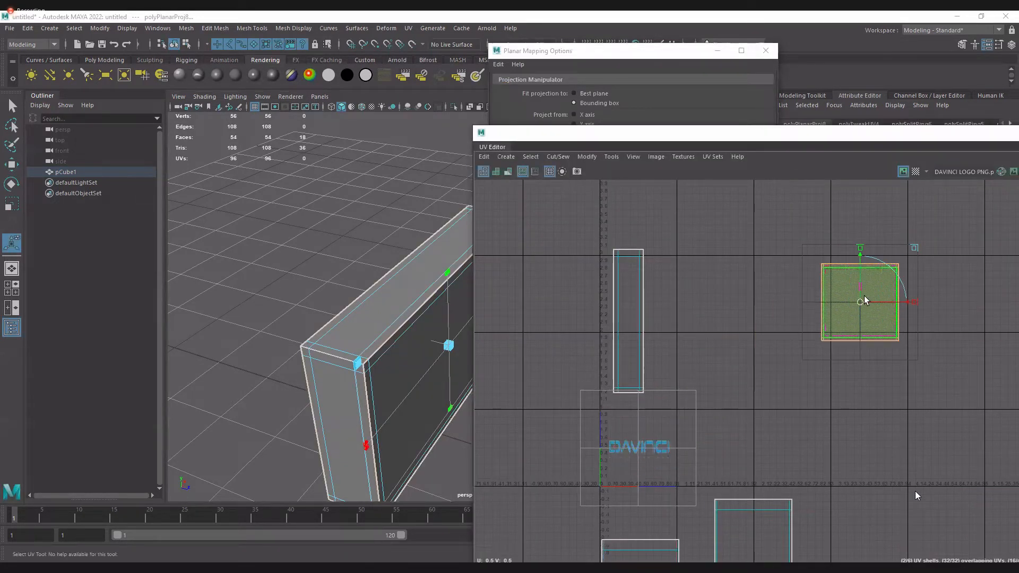
middle_click_drag(781, 340, 639, 429, "alt")
scroll(732, 409, "up", 8)
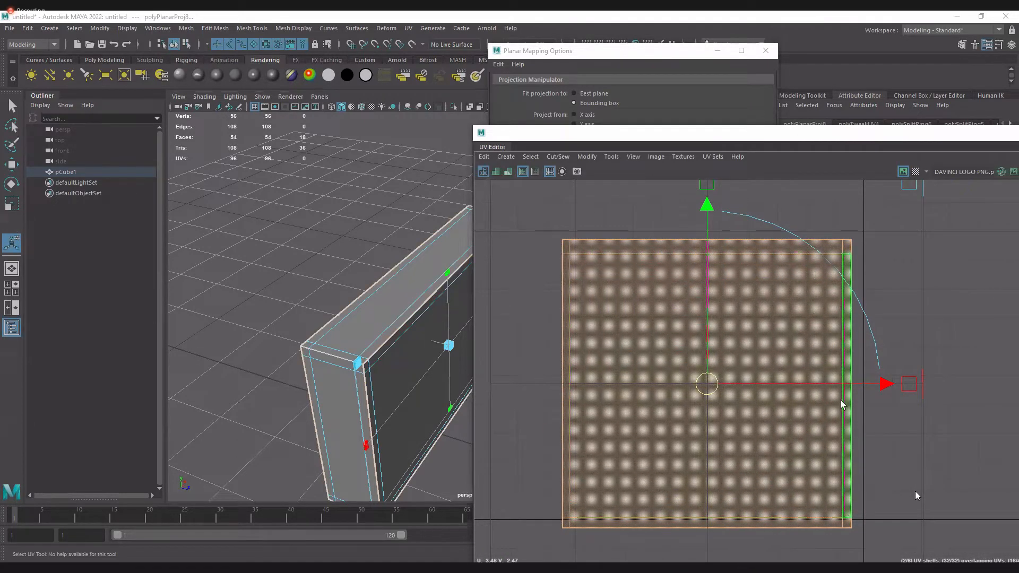
left_click(857, 416)
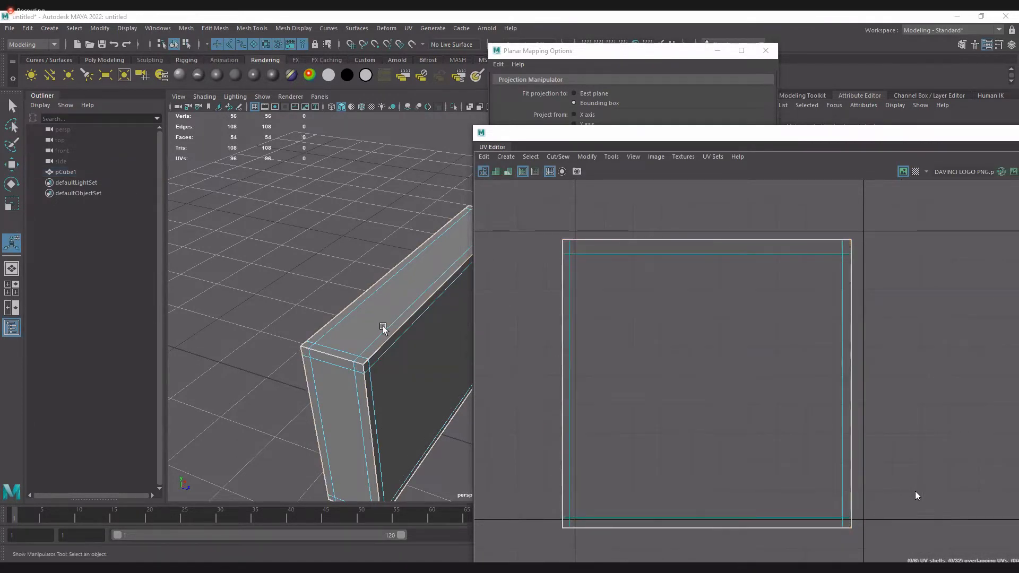
Select all UVs of the projected shell, minimise the Planar Mapping Options window, and face the cube's narrow end
middle_click_drag(384, 330, 289, 310, "alt")
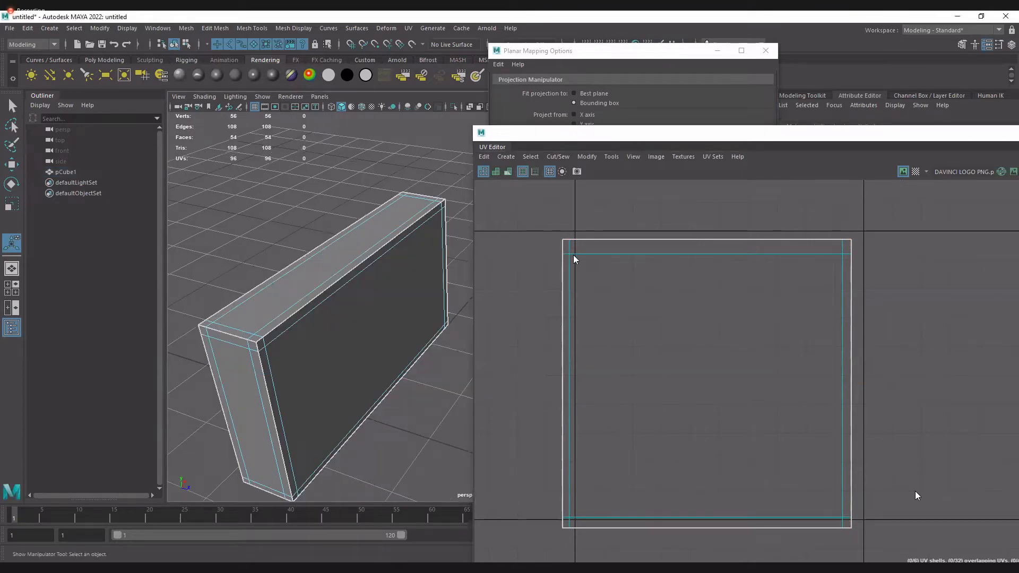
left_click_drag(527, 210, 972, 555)
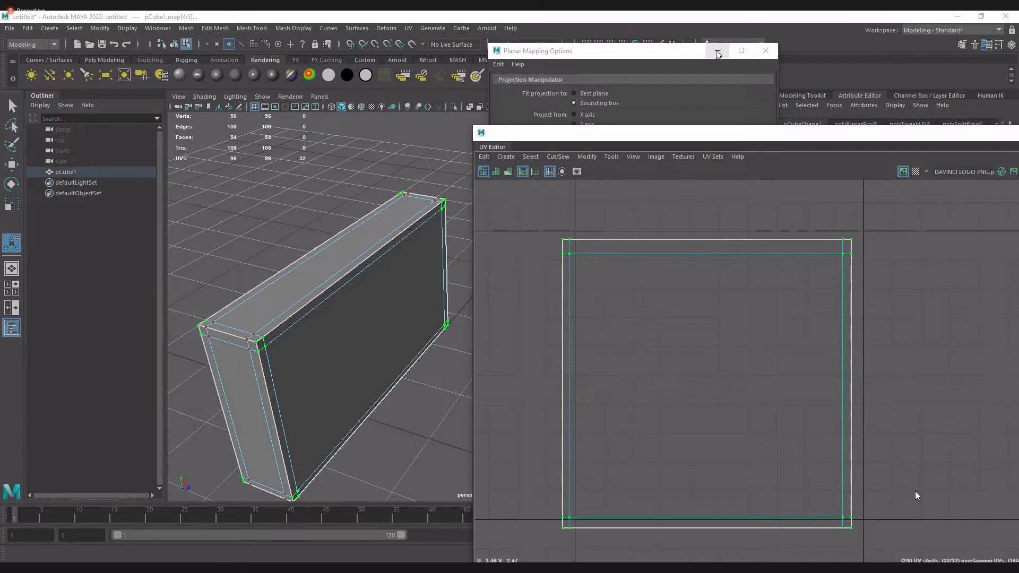
left_click(713, 49)
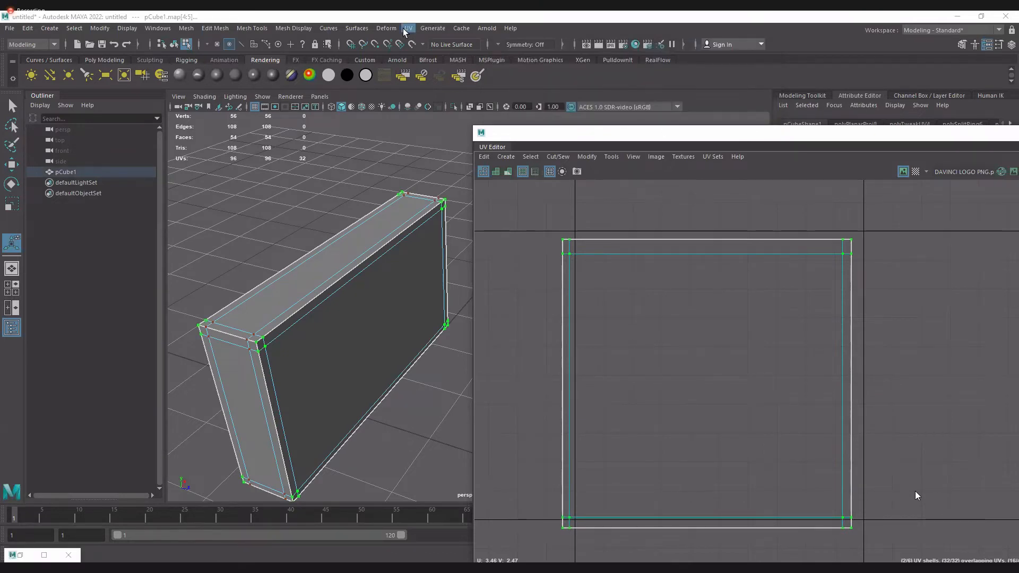
left_click(407, 28)
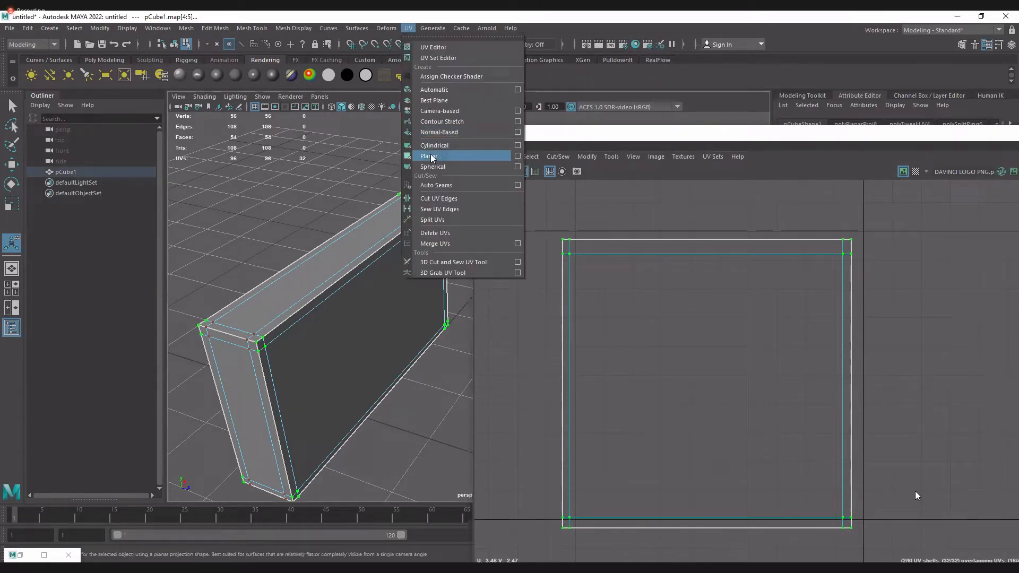
left_click_drag(261, 359, 266, 319, "alt")
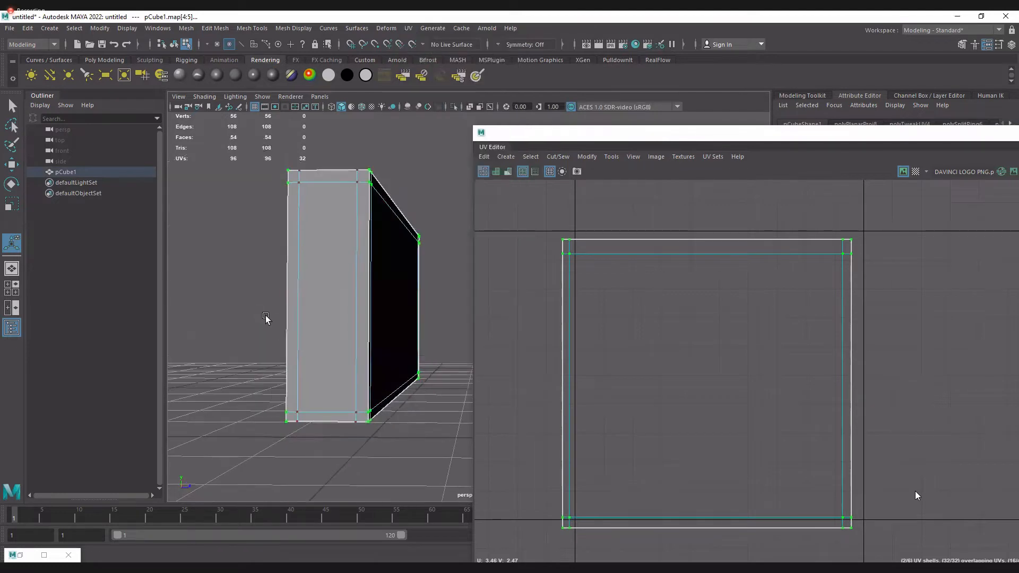
Turn on the checker map, toggling it once for comparison, and inspect the large side and its UV shell
left_click(916, 172)
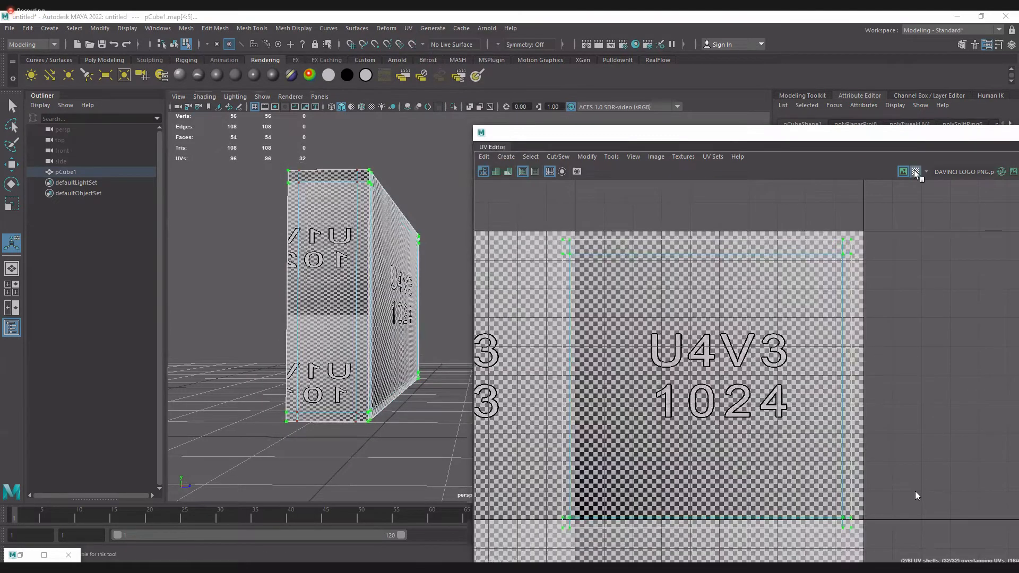
left_click(916, 171)
left_click(916, 172)
left_click_drag(388, 274, 350, 314, "alt")
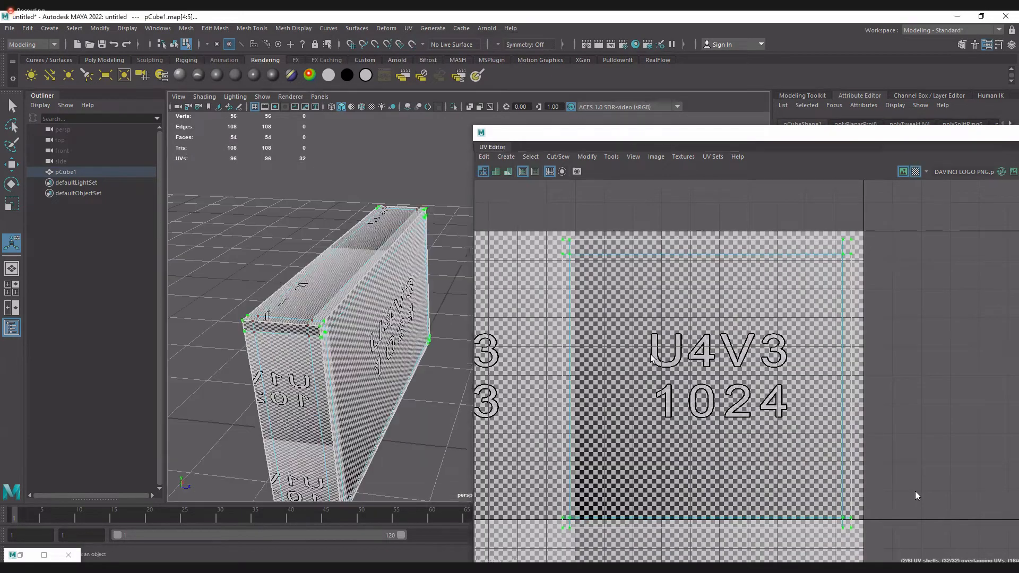
right_click_drag(689, 366, 652, 343, "alt")
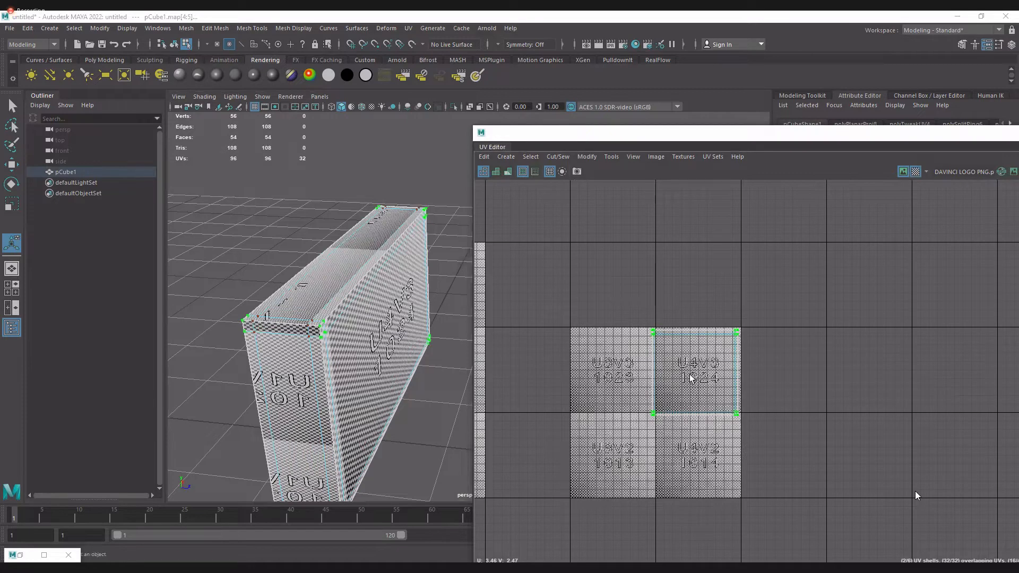
Move the projected shell up and slightly right across the checker tiles, and examine the checker stretching on the large side
key("w")
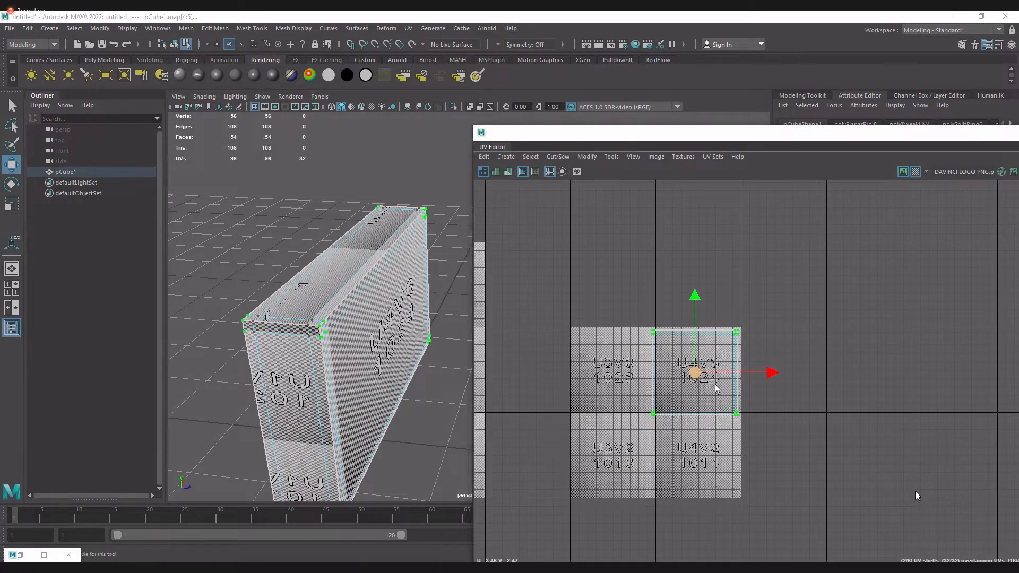
left_click_drag(696, 385, 717, 332)
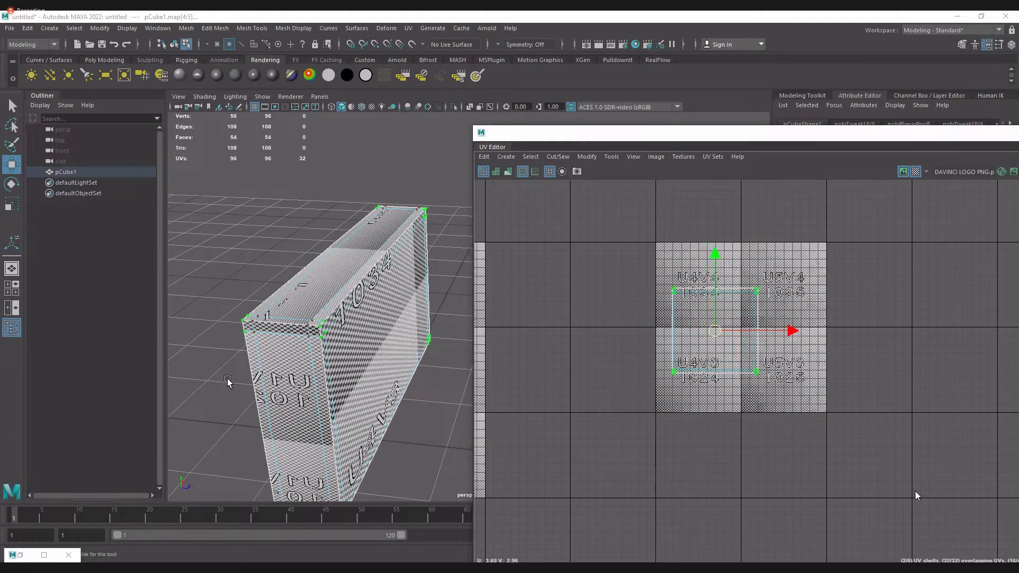
left_click_drag(228, 382, 239, 356, "alt")
middle_click_drag(238, 356, 303, 406, "alt")
right_click_drag(303, 407, 322, 347, "alt")
middle_click_drag(322, 347, 376, 313, "alt")
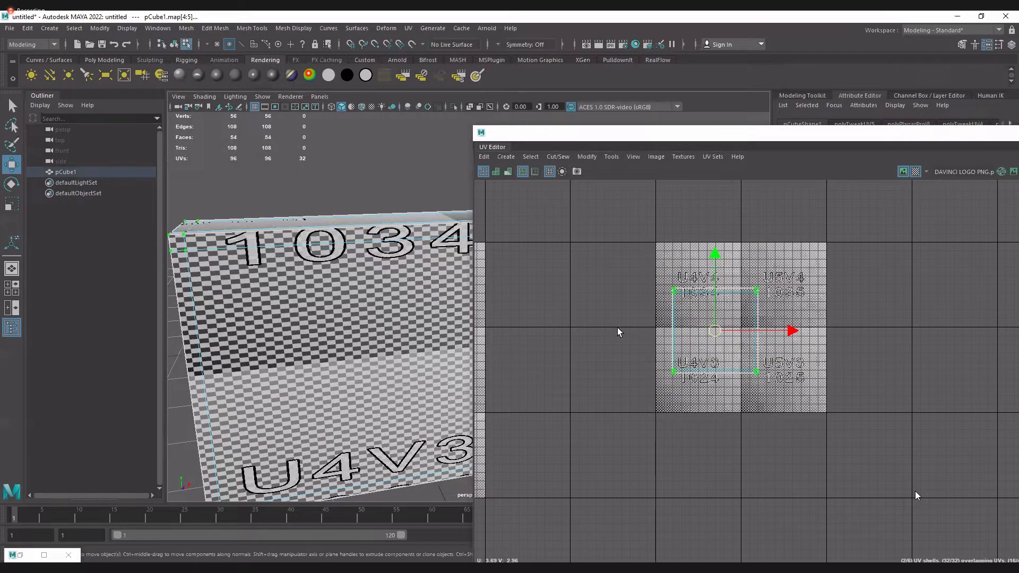
Scale the projected shell down uniformly, and widen it horizontally until the checker squares look even on the large side
key("r")
left_click_drag(717, 330, 673, 313)
left_click_drag(350, 355, 306, 309, "alt")
right_click_drag(306, 309, 393, 324, "alt")
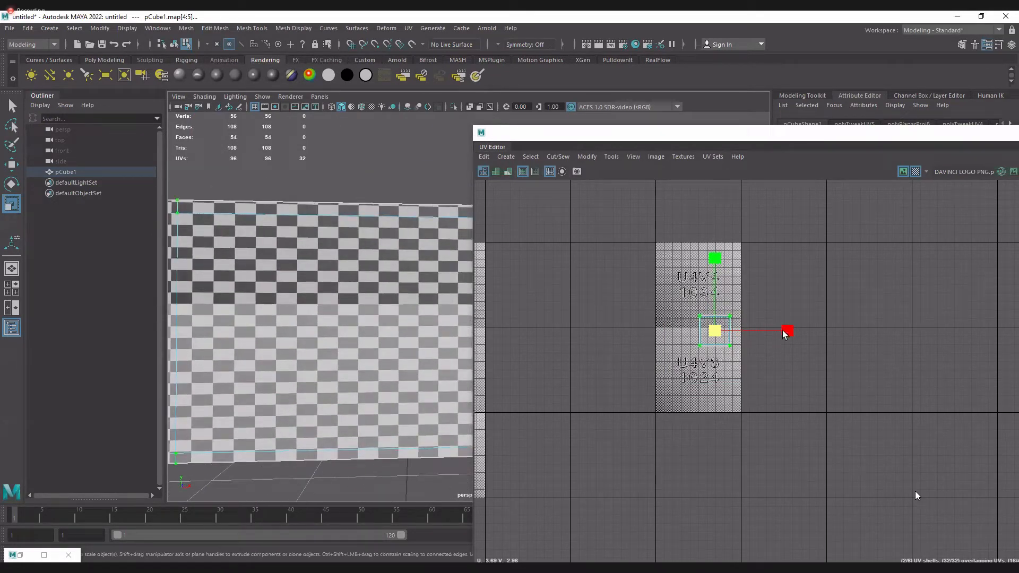
left_click_drag(788, 333, 821, 331)
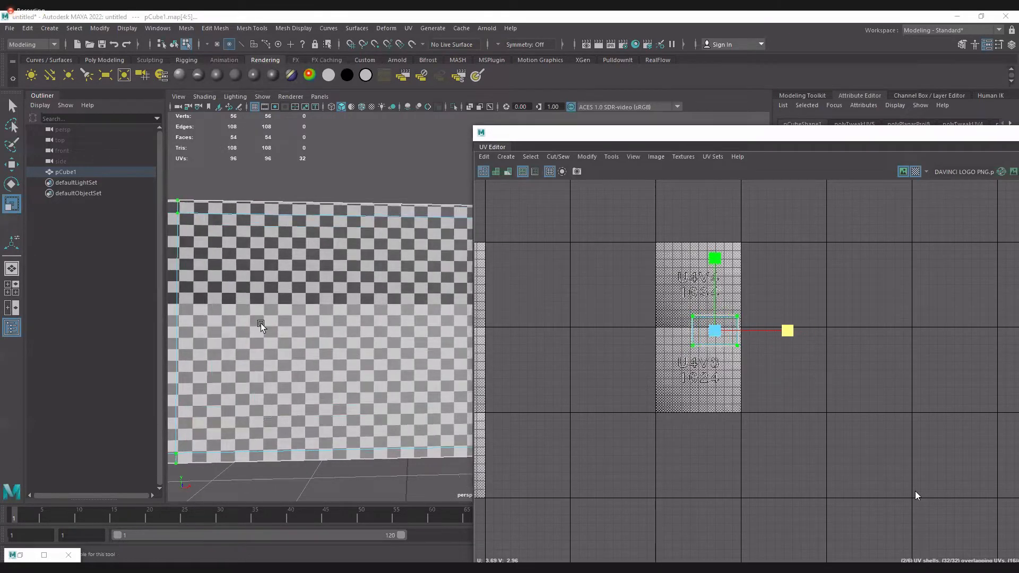
Compare the large side's proportions with its UV shell, toggling the checker map repeatedly and leaving it off
key("f")
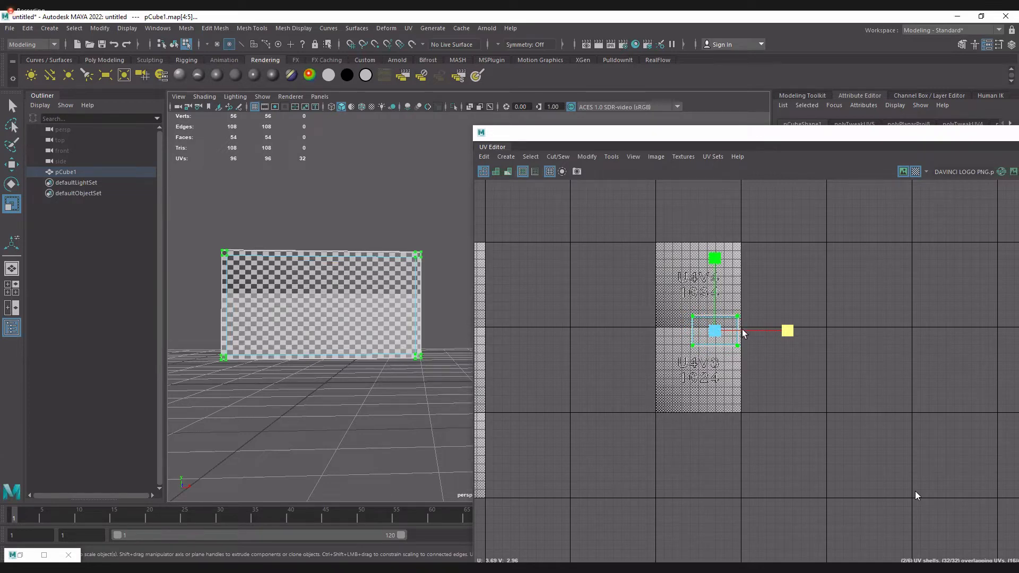
scroll(709, 340, "up", 5)
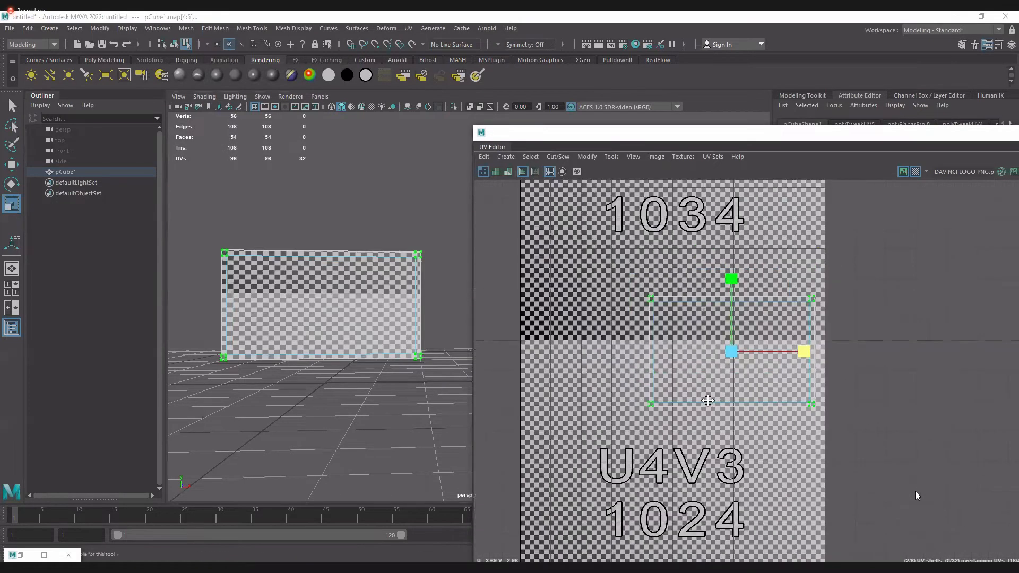
scroll(708, 401, "up", 3)
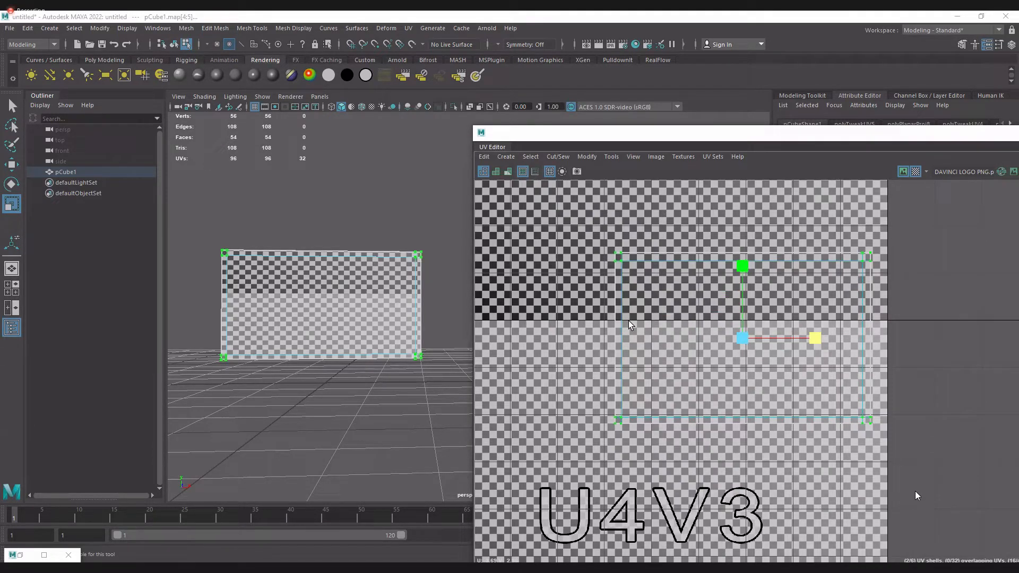
key("w")
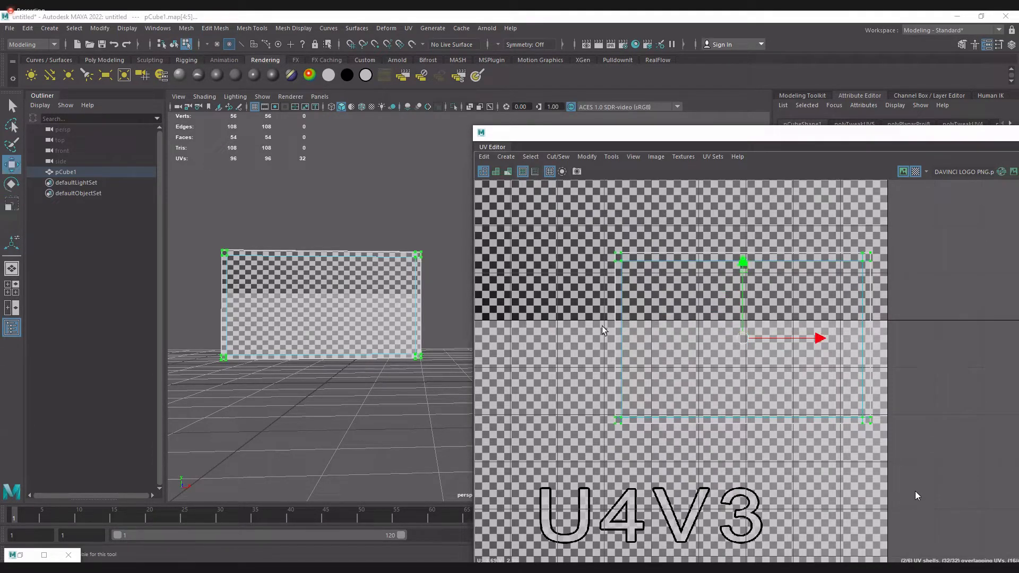
left_click(919, 171)
left_click(918, 171)
left_click(919, 171)
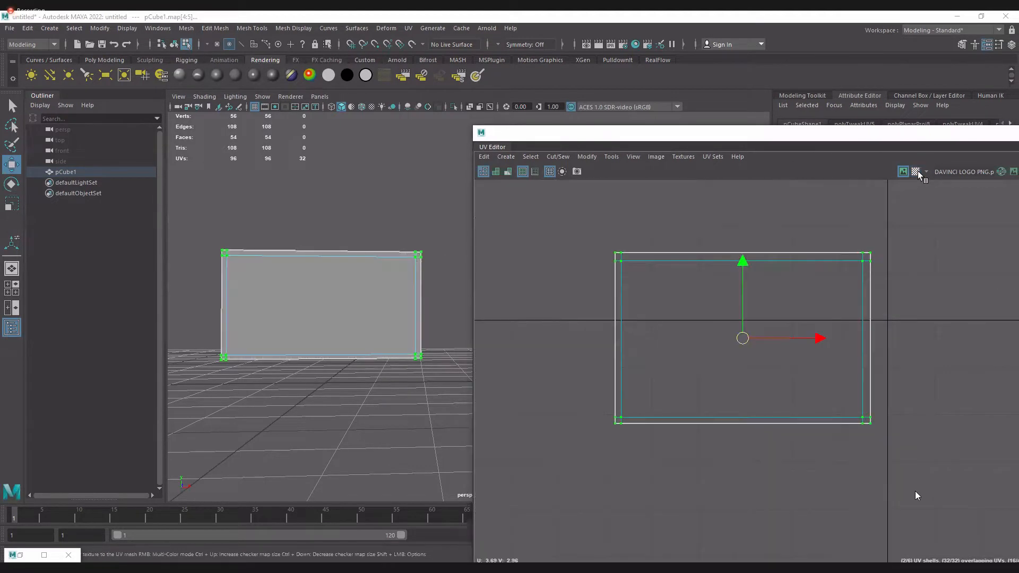
left_click(919, 171)
left_click(919, 171)
left_click(918, 171)
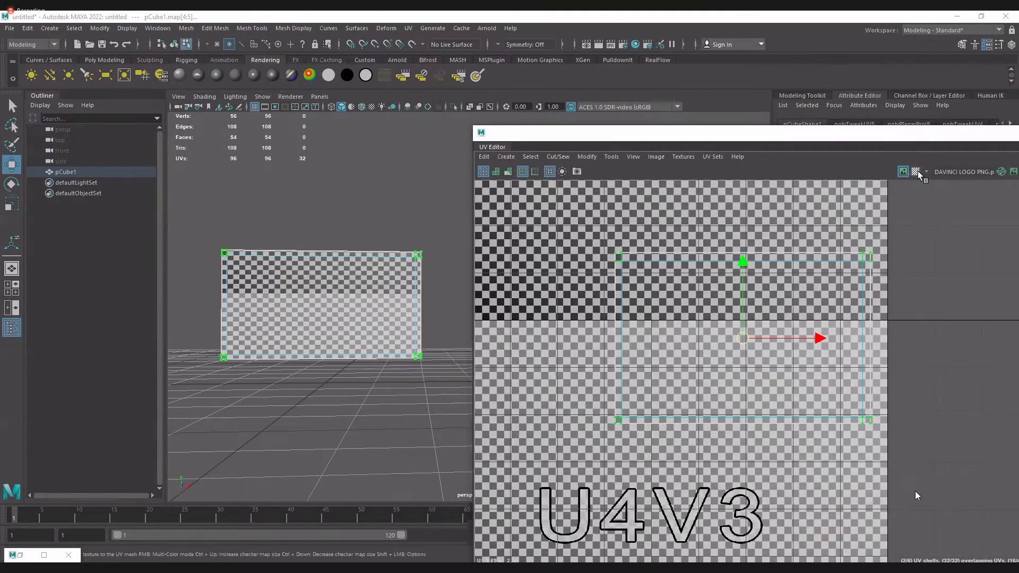
left_click(919, 171)
left_click(919, 171)
left_click(918, 171)
left_click(918, 171)
left_click(918, 171)
left_click(918, 171)
left_click(919, 171)
left_click(919, 171)
left_click(918, 171)
left_click_drag(334, 335, 417, 351, "alt")
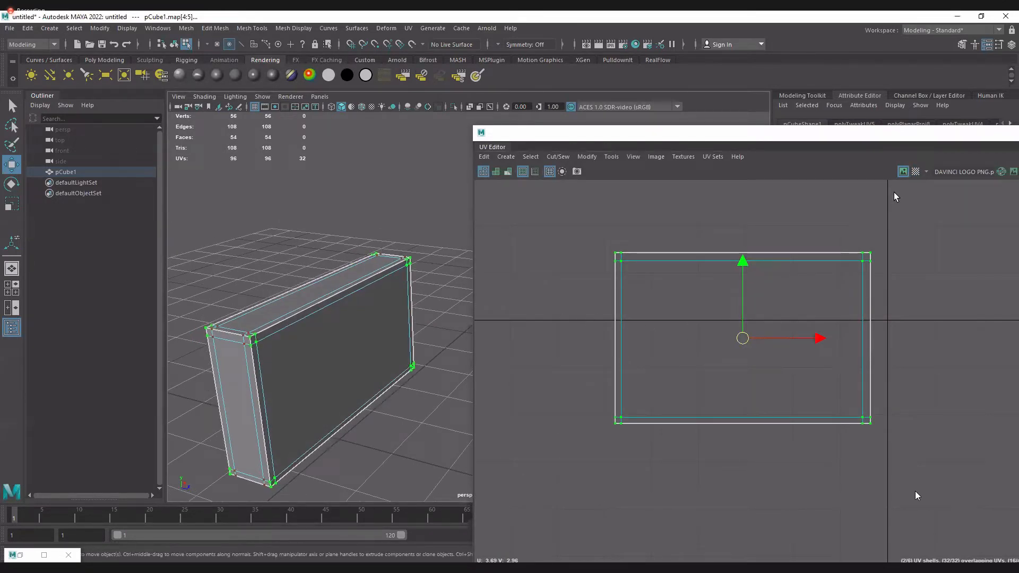
Check the large side with the checker map briefly on, and try moving one of its overlapping UV shells to the right
left_click(916, 172)
left_click_drag(383, 352, 338, 343, "alt")
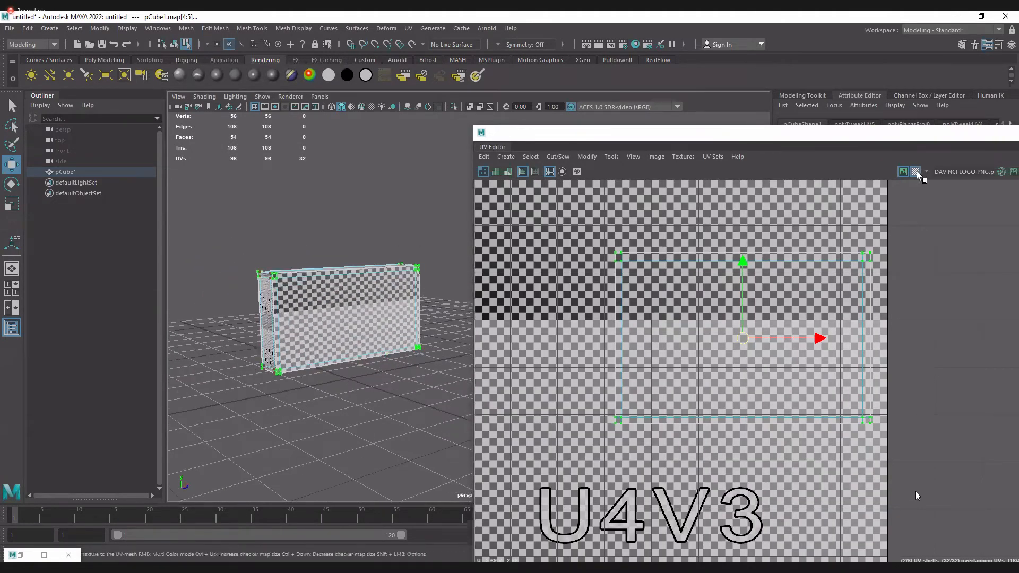
left_click(626, 261)
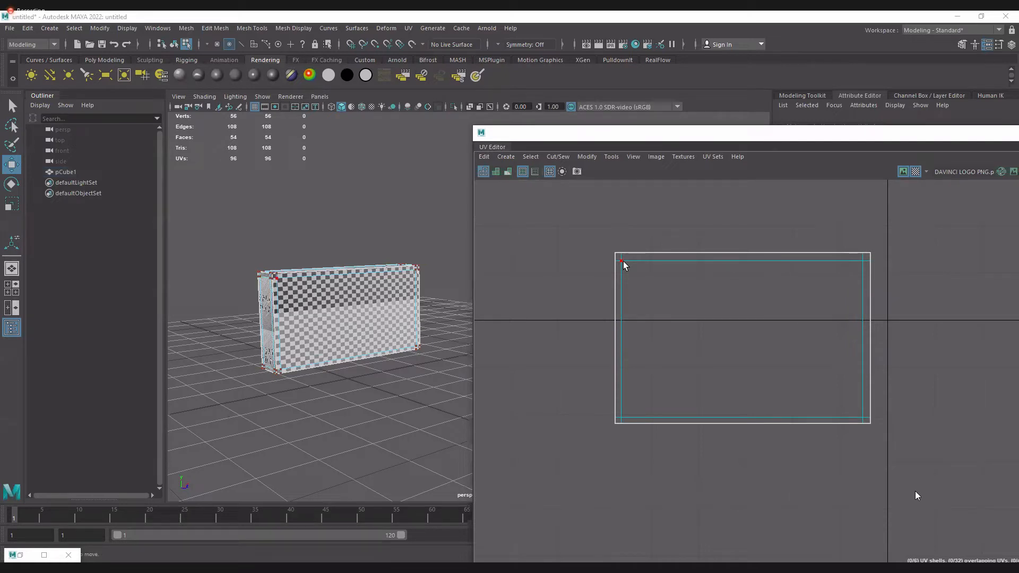
double_click(623, 261)
left_click(916, 171)
left_click_drag(746, 336, 841, 322)
key("ctrl+z")
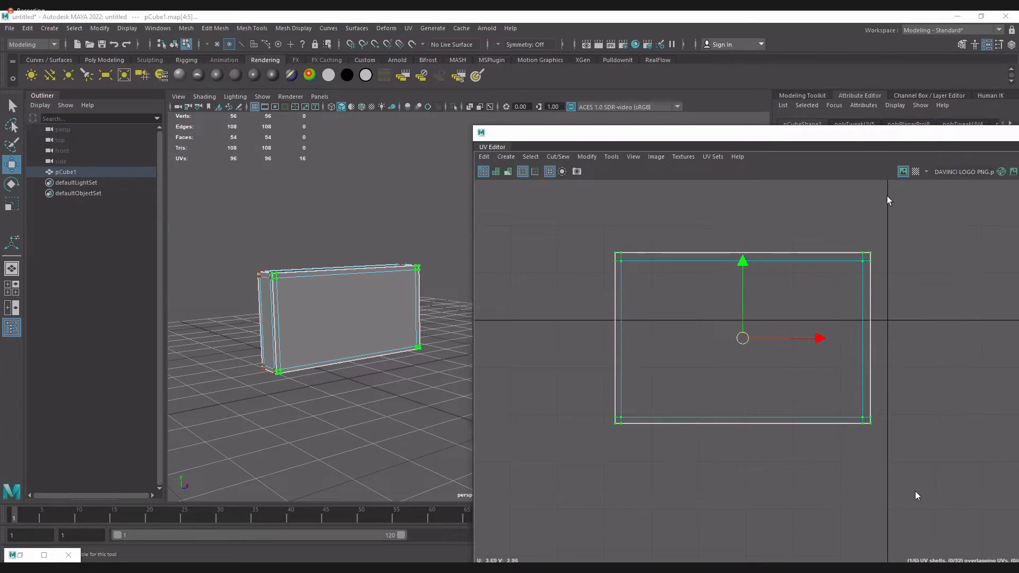
Select the overlapping UVs at the upper-left corner of the stacked shells, as a group and as a single UV
left_click(898, 261)
left_click_drag(604, 231, 627, 265)
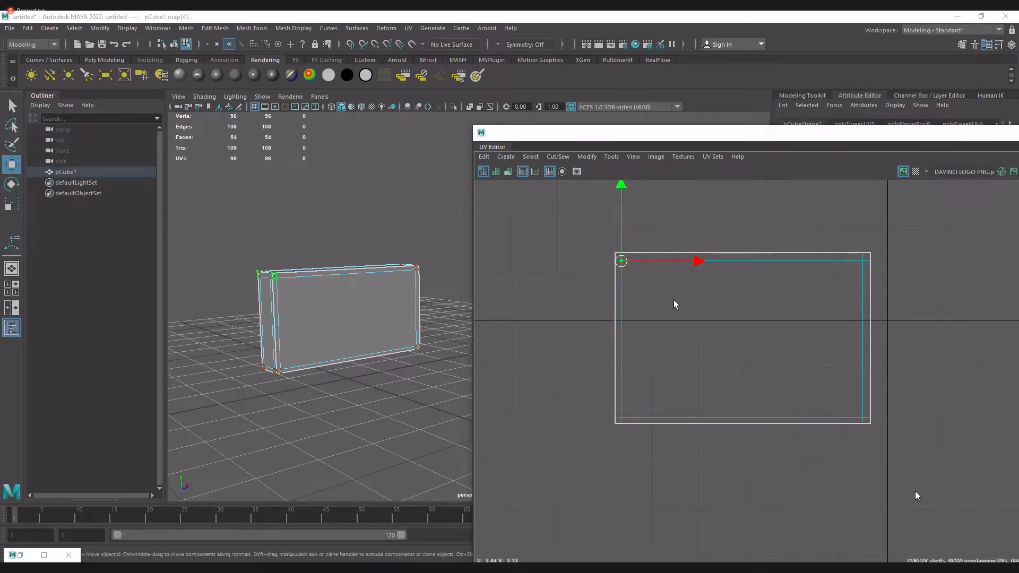
left_click(622, 264)
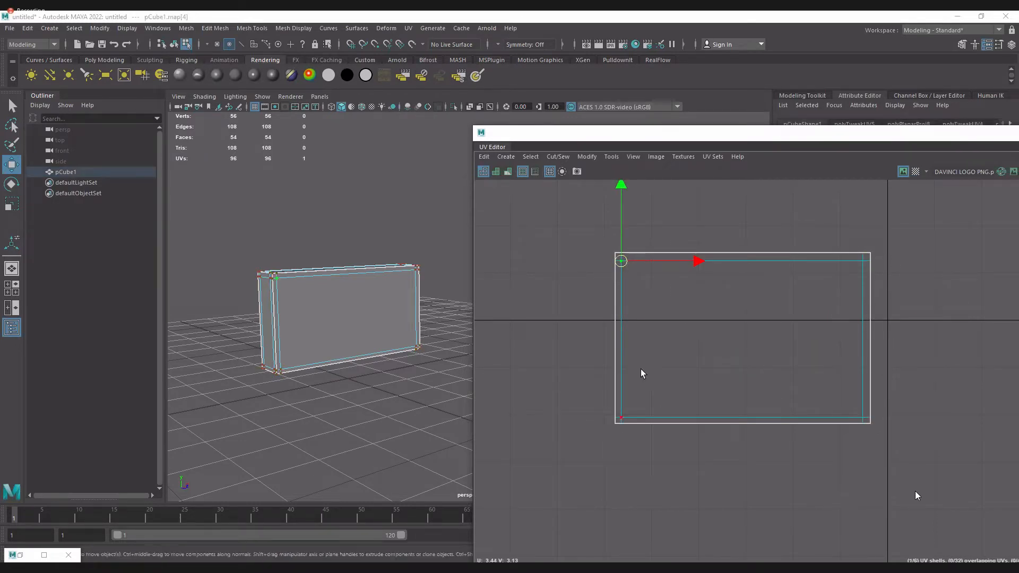
Select the back side's whole UV shell from its lower-left corner UV, try moving it down and right, and undo the move
left_click(622, 421)
double_click(622, 421)
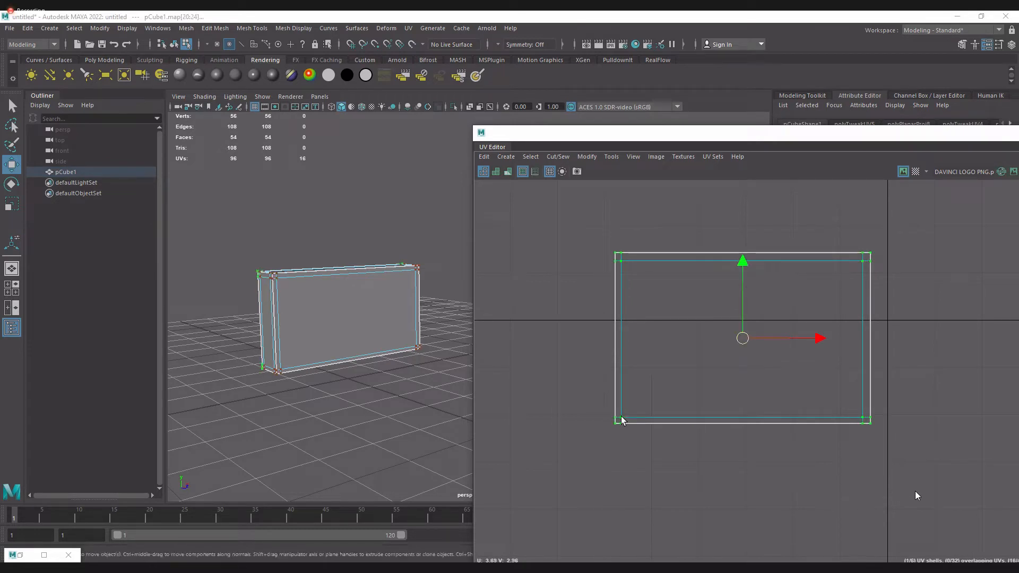
left_click(681, 439)
left_click(620, 419)
double_click(620, 420)
middle_click_drag(711, 366, 623, 372, "alt")
scroll(619, 372, "down", 1)
left_click_drag(662, 350, 928, 431)
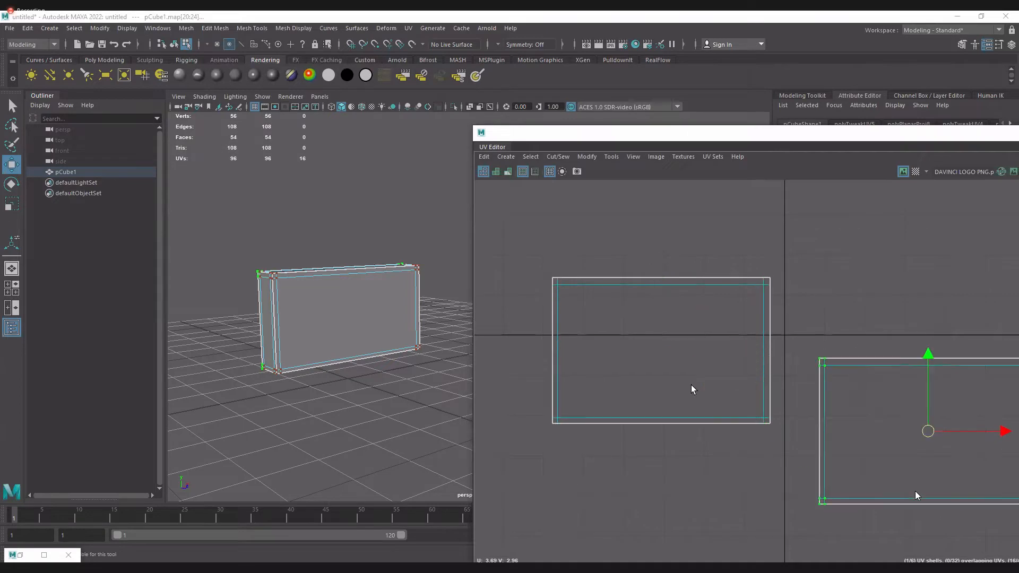
key("ctrl+z")
Try moving the back side's shell together with the overlapping corner UVs up and right, undo the move, and clear the selection
left_click_drag(553, 269, 601, 317)
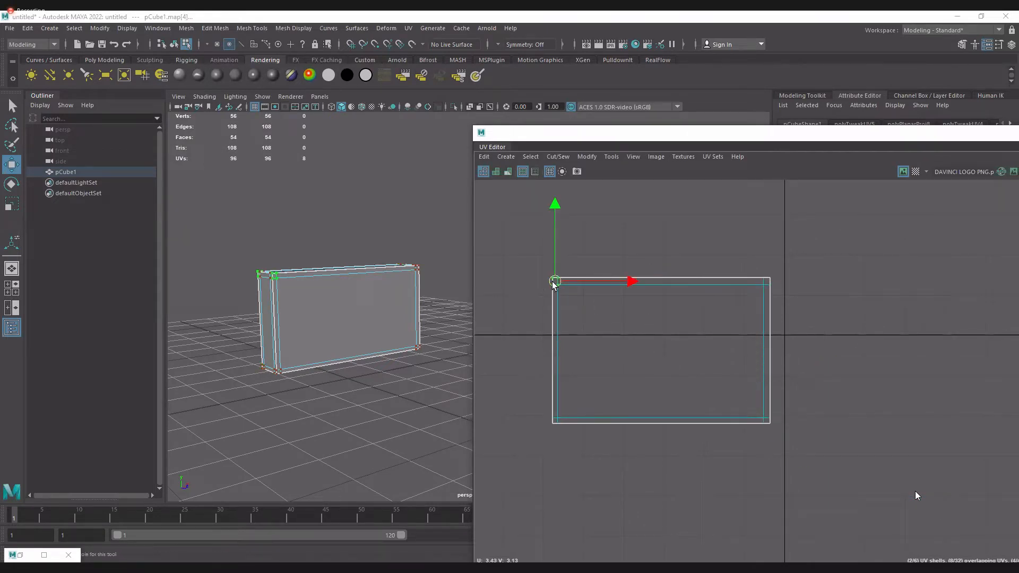
key("ctrl+z")
left_click_drag(660, 348, 739, 283)
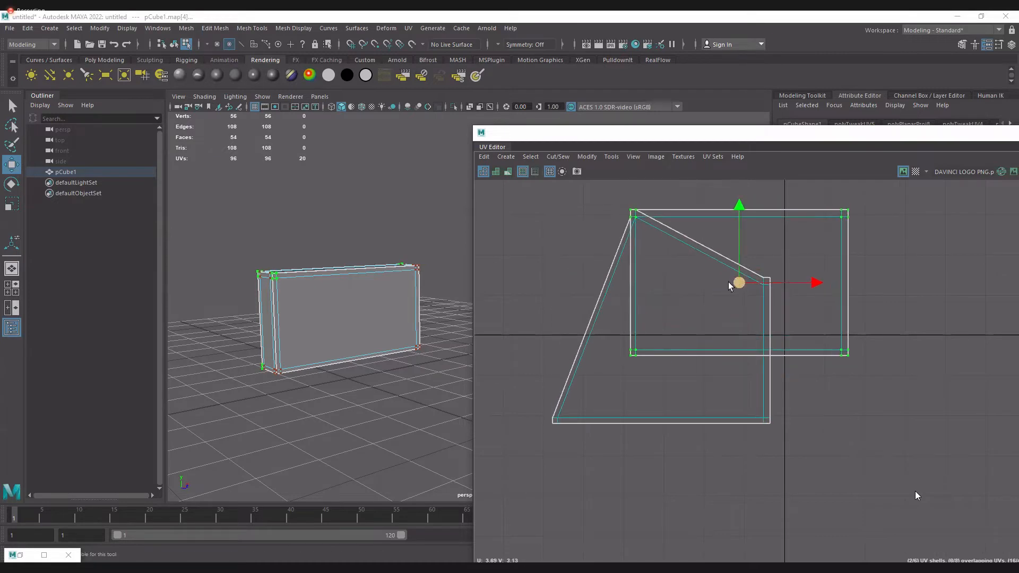
key("ctrl+z")
left_click(791, 394)
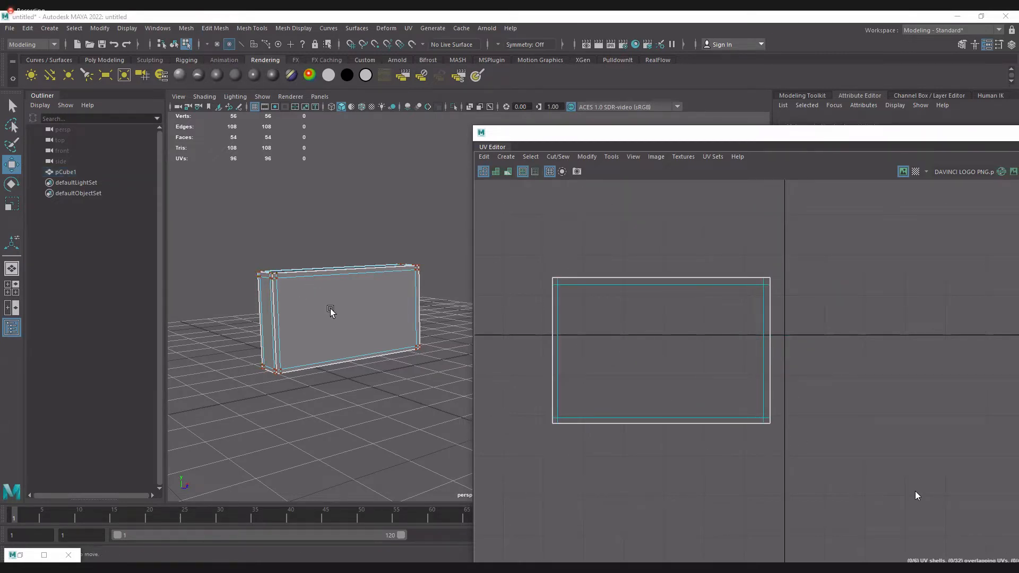
Select the front side's whole UV shell and move it right until it sits level beside the back side's shell
left_click_drag(329, 334, 270, 345, "alt")
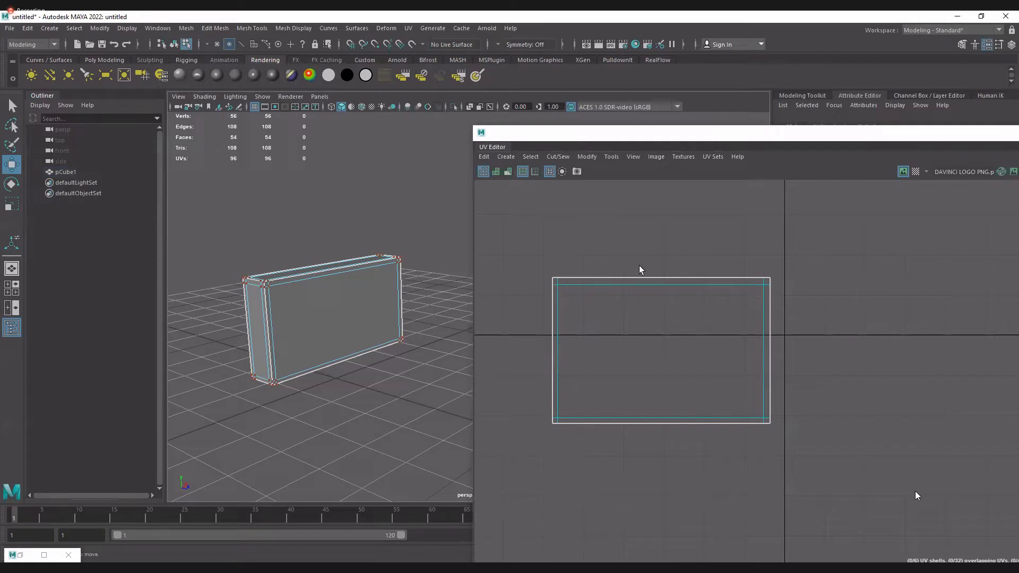
left_click(557, 287)
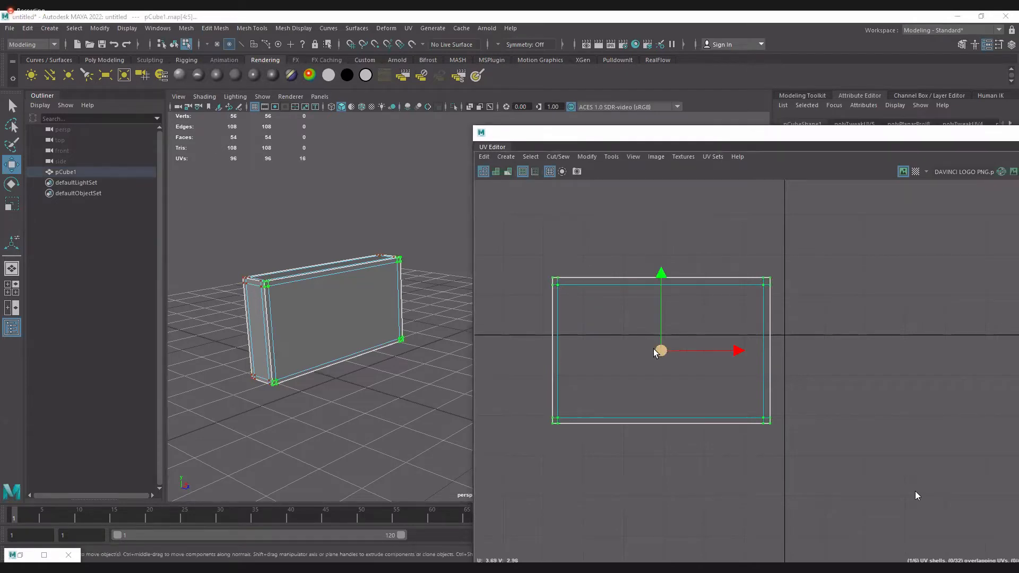
left_click_drag(654, 349, 942, 344)
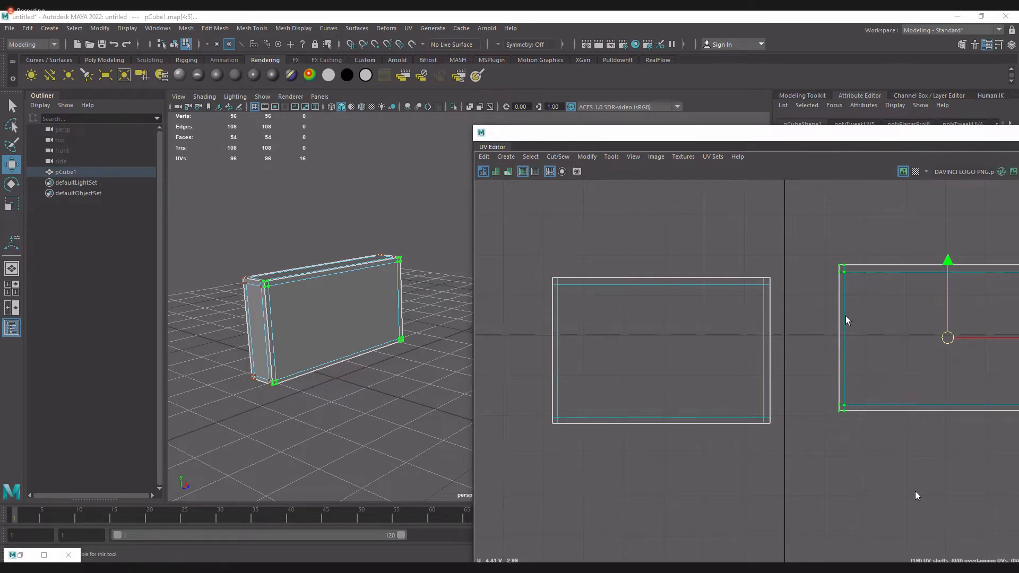
left_click_drag(948, 338, 670, 353)
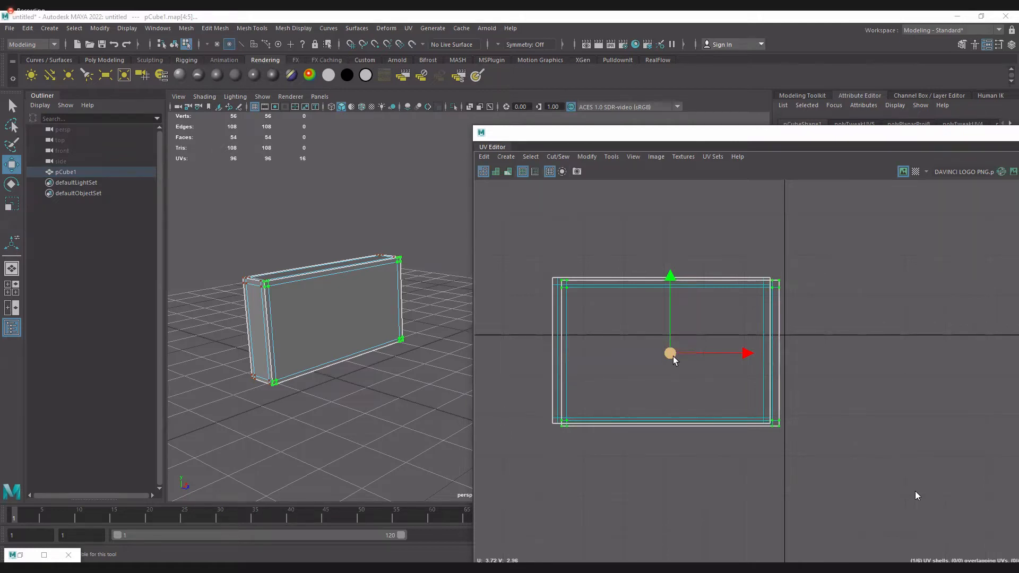
left_click_drag(671, 353, 895, 354)
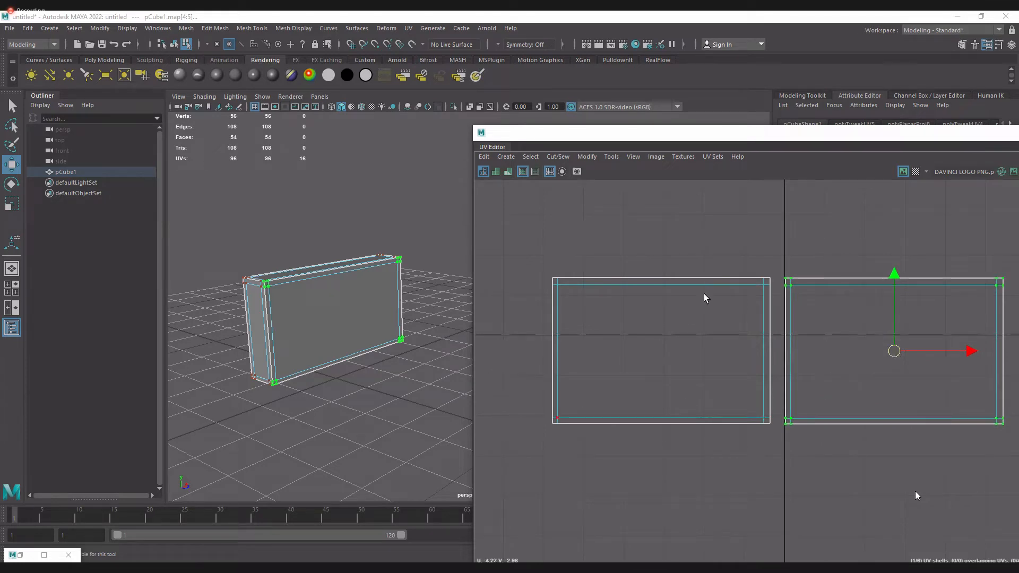
Turn on the checker map, examine the checker pattern on the large front side up close, and turn the map off
left_click(916, 172)
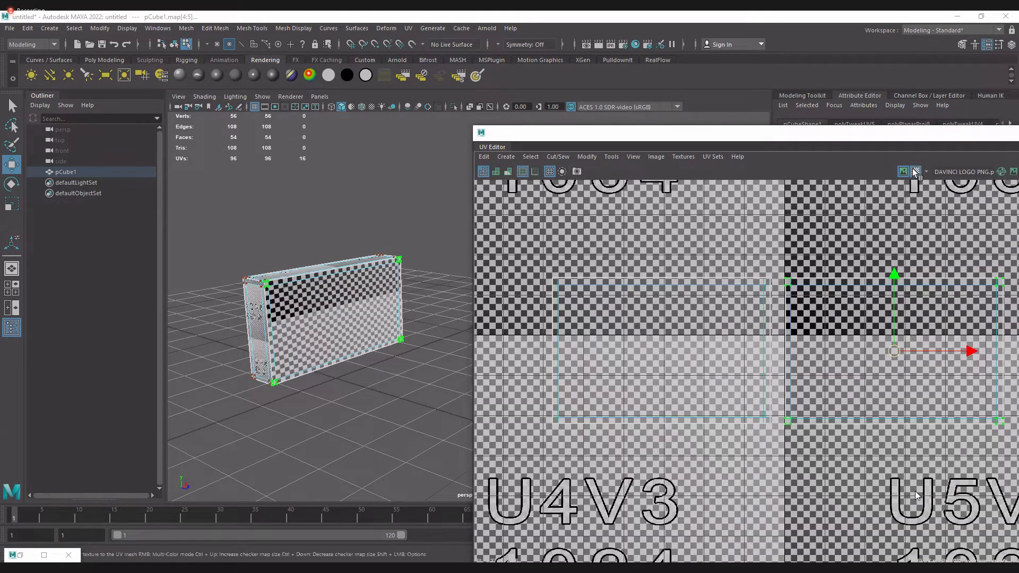
left_click_drag(330, 382, 313, 374, "alt")
right_click_drag(314, 373, 363, 371, "alt")
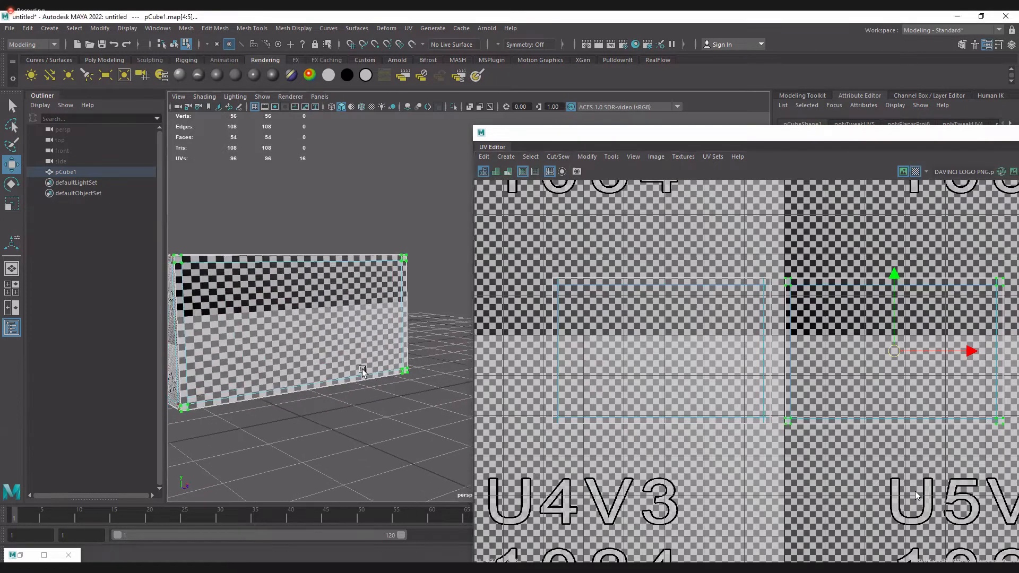
middle_click_drag(283, 317, 309, 306, "alt")
mouse_move(273, 333)
left_mouse_down("alt")
mouse_move(424, 337)
mouse_move(287, 337)
left_mouse_up("alt")
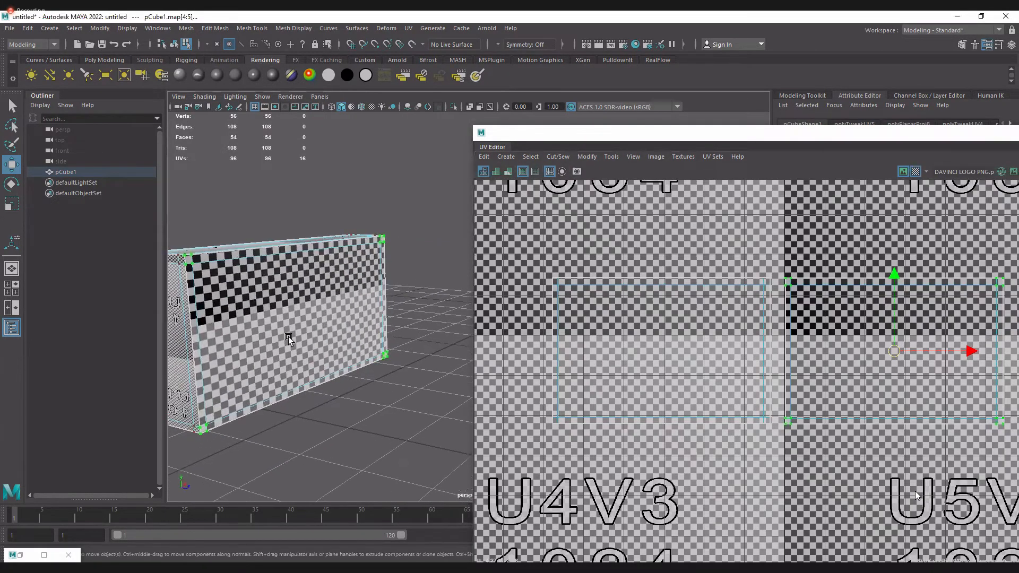
left_click(915, 172)
Select the faces of both narrow end sides of the cube in the top view, and return to the perspective view
scroll(772, 382, "down", 6)
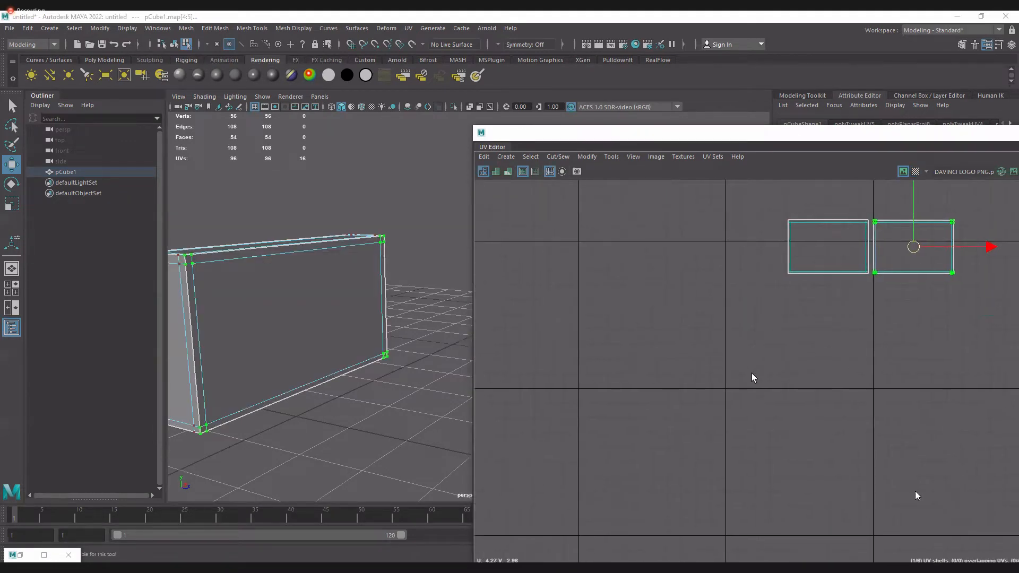
scroll(753, 378, "down", 3)
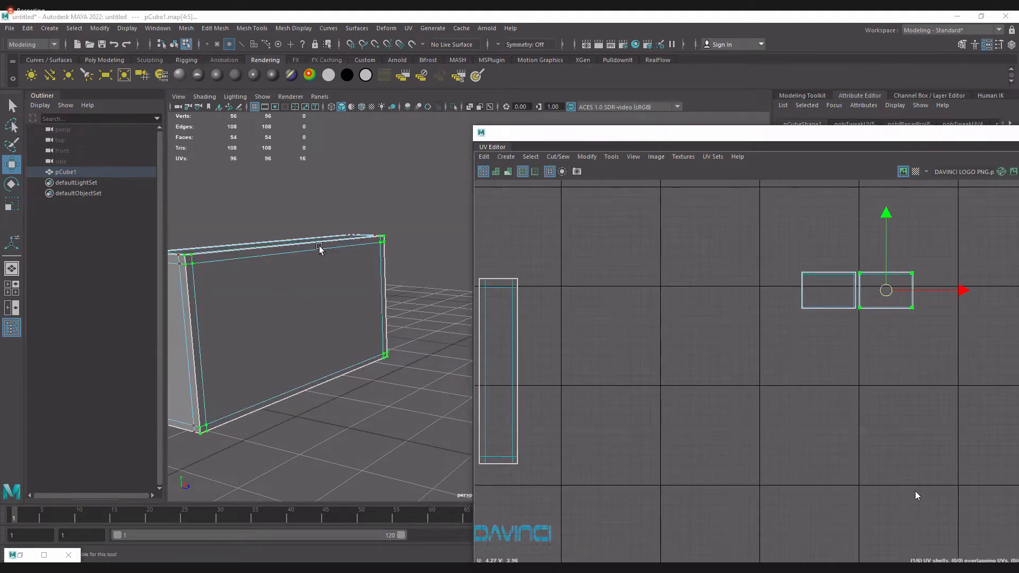
key("F8")
key("space")
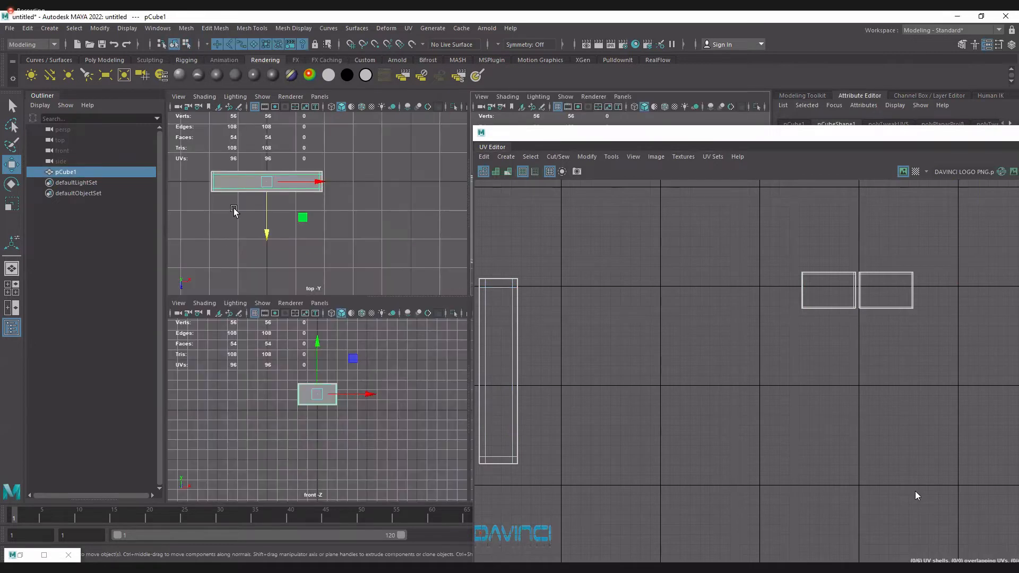
key("space")
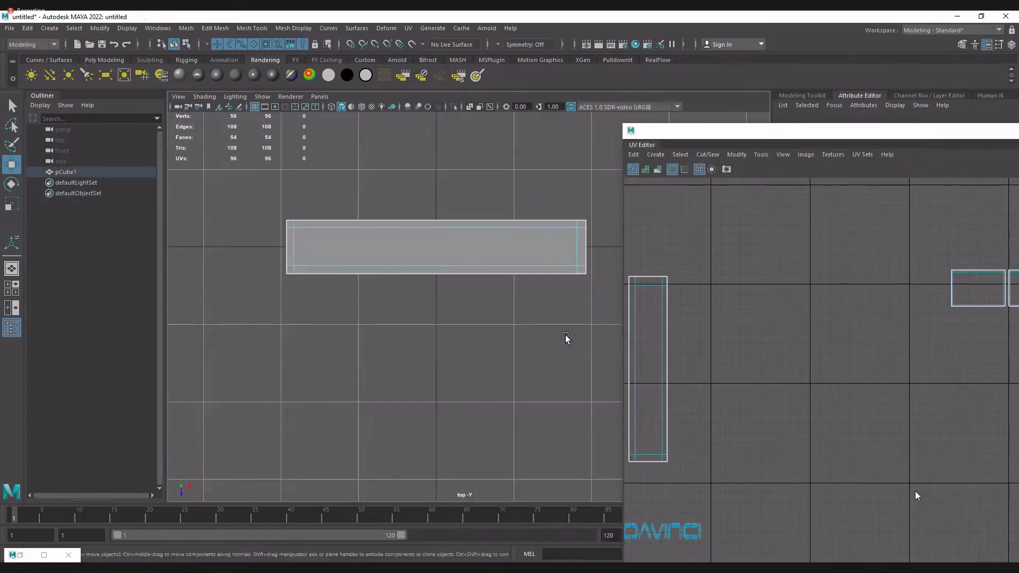
left_click_drag(566, 339, 387, 248)
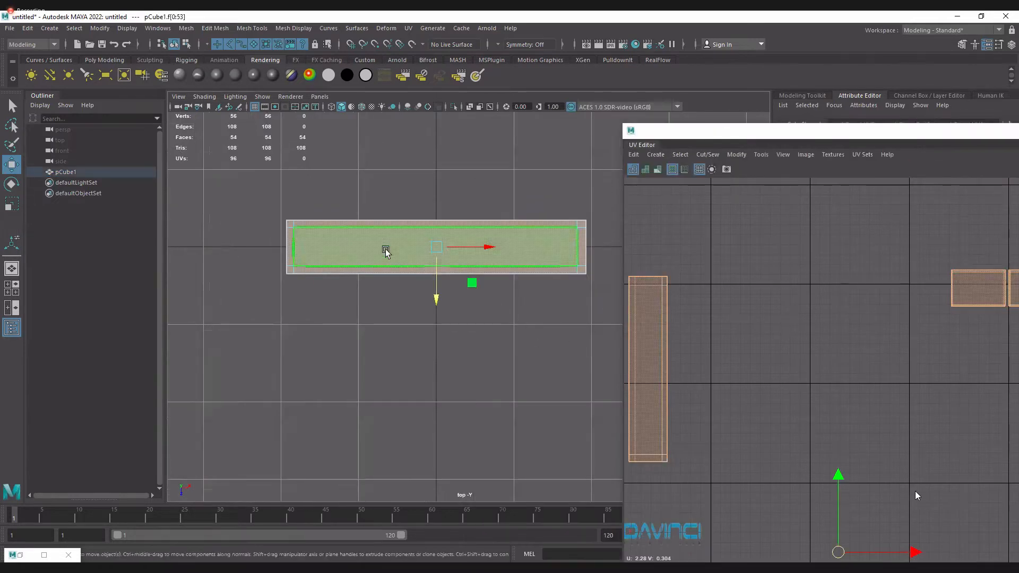
left_click_drag(290, 188, 583, 338)
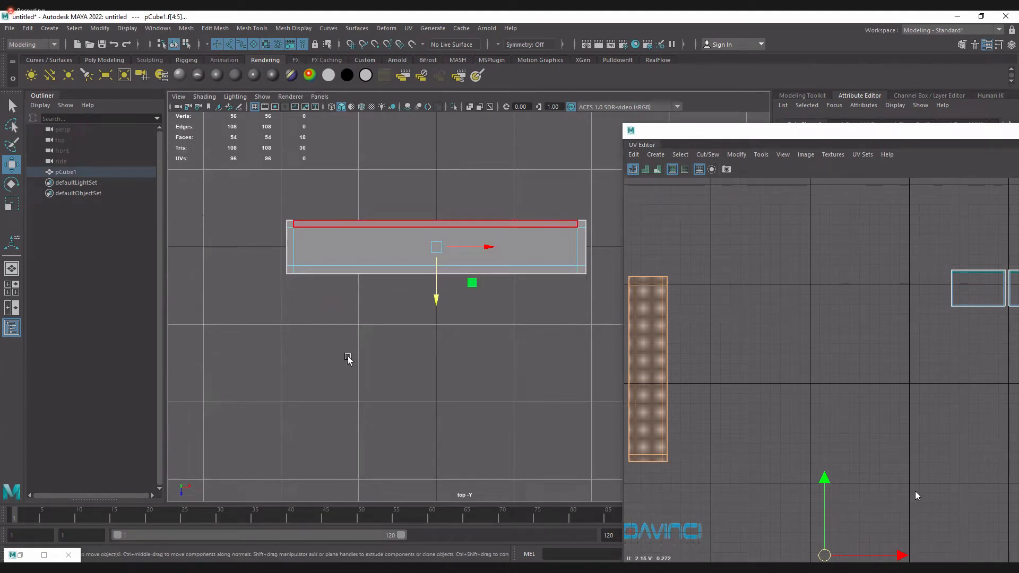
left_click_drag(348, 360, 465, 340, "alt")
scroll(763, 321, "down", 5)
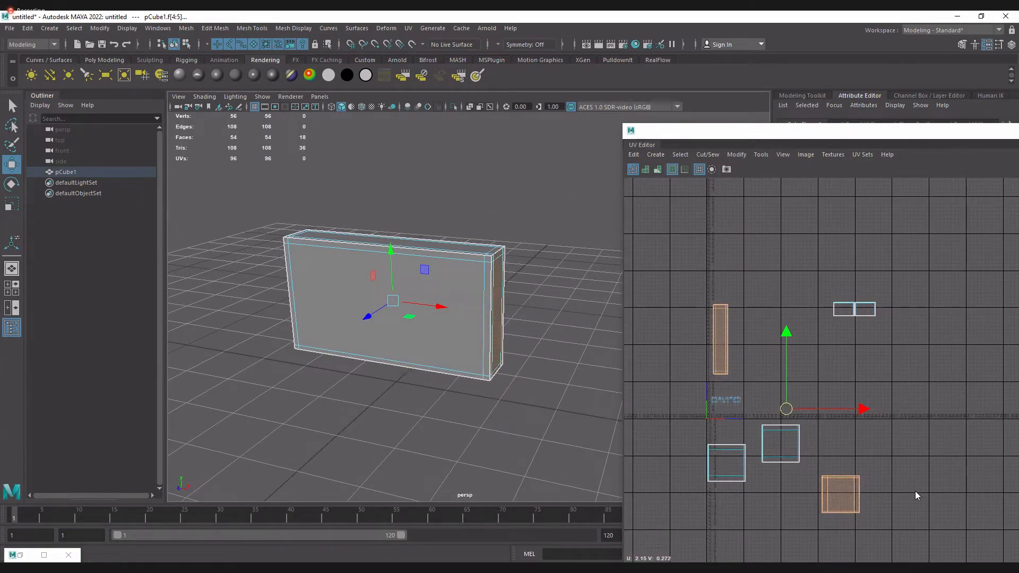
left_click(407, 29)
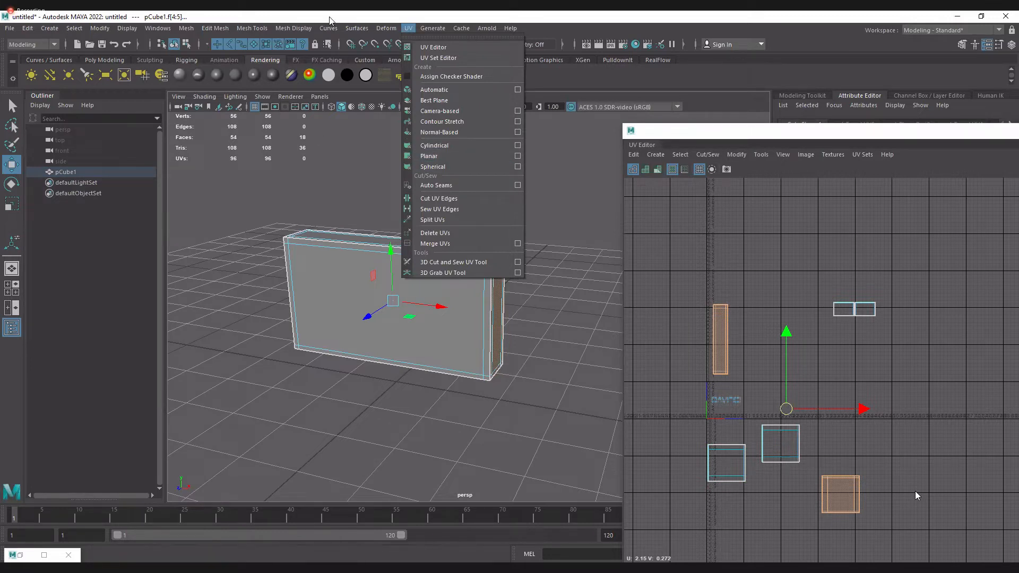
left_click(383, 29)
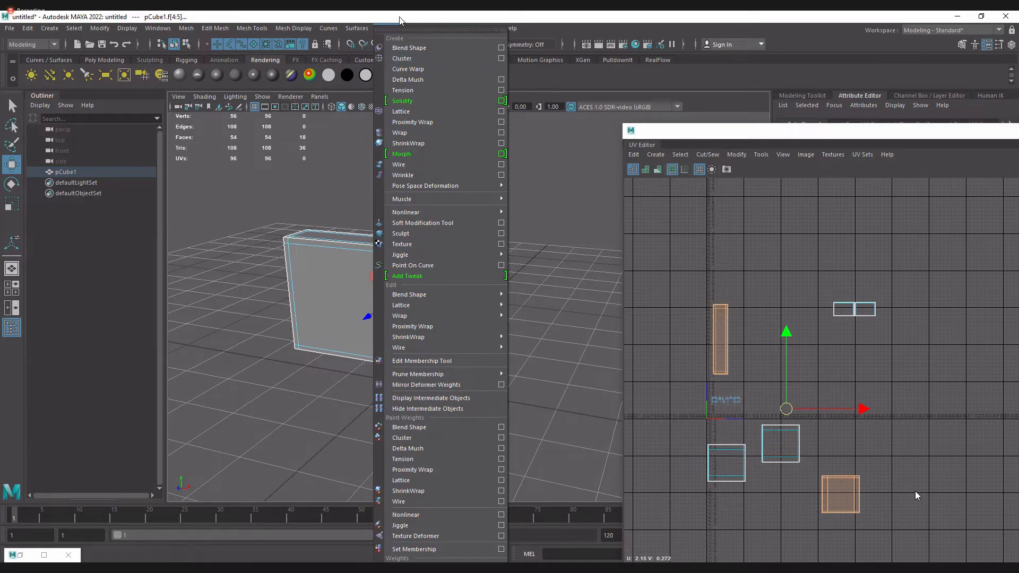
left_click(399, 21)
mouse_move(488, 381)
left_mouse_down("alt")
mouse_move(519, 400)
mouse_move(631, 370)
mouse_move(634, 378)
mouse_move(599, 393)
mouse_move(447, 376)
mouse_move(498, 377)
mouse_move(497, 399)
left_mouse_up("alt")
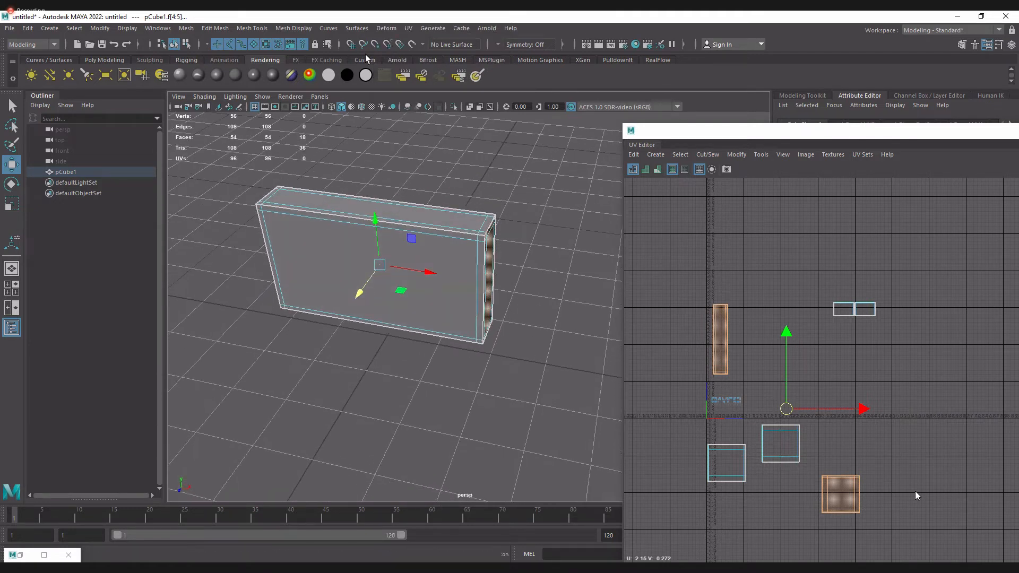
Try a planar mapping of the selected end faces projected from the Z axis, with the projection fitted to the bounding box
left_click(409, 29)
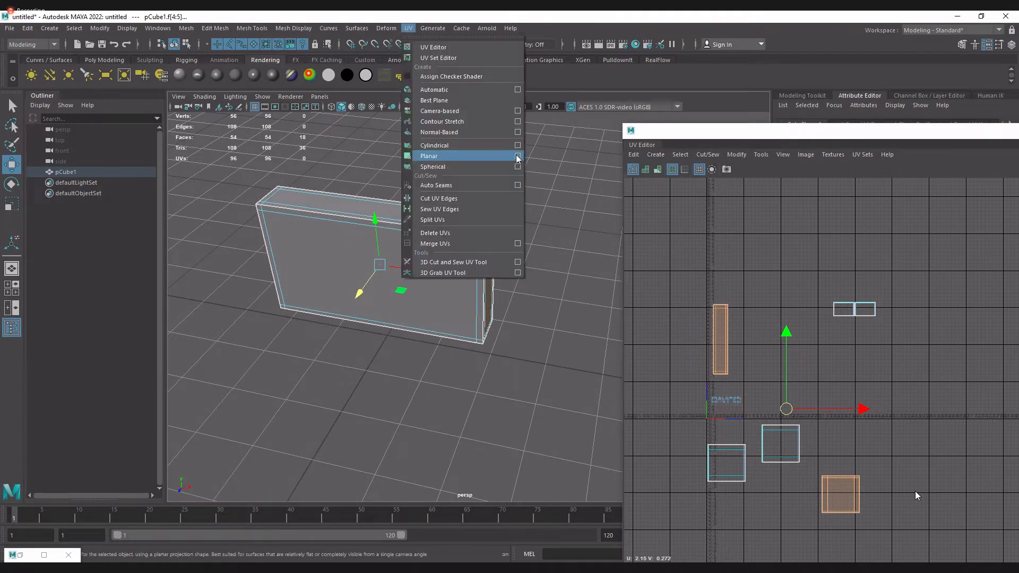
left_click(518, 158)
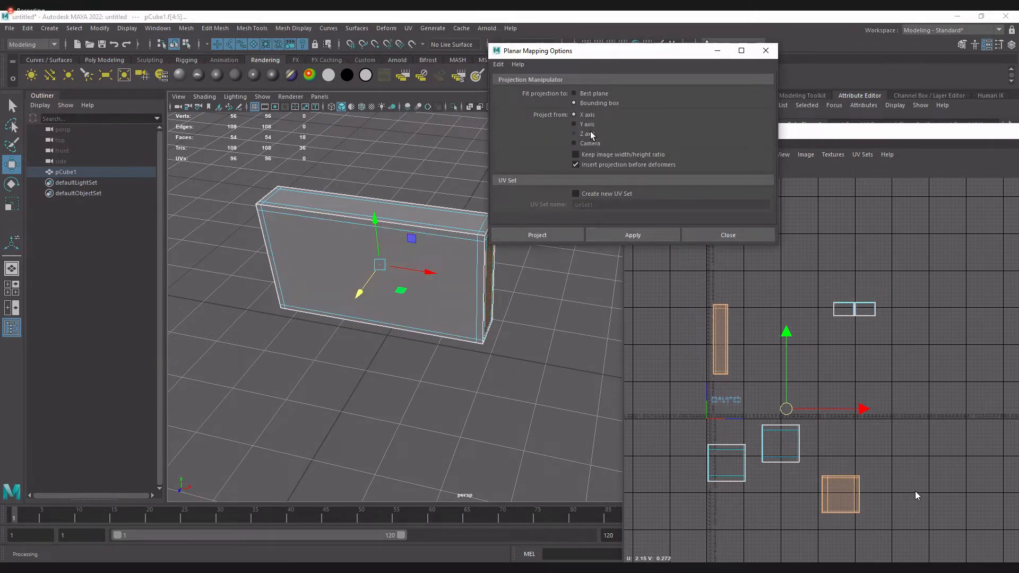
left_click(638, 235)
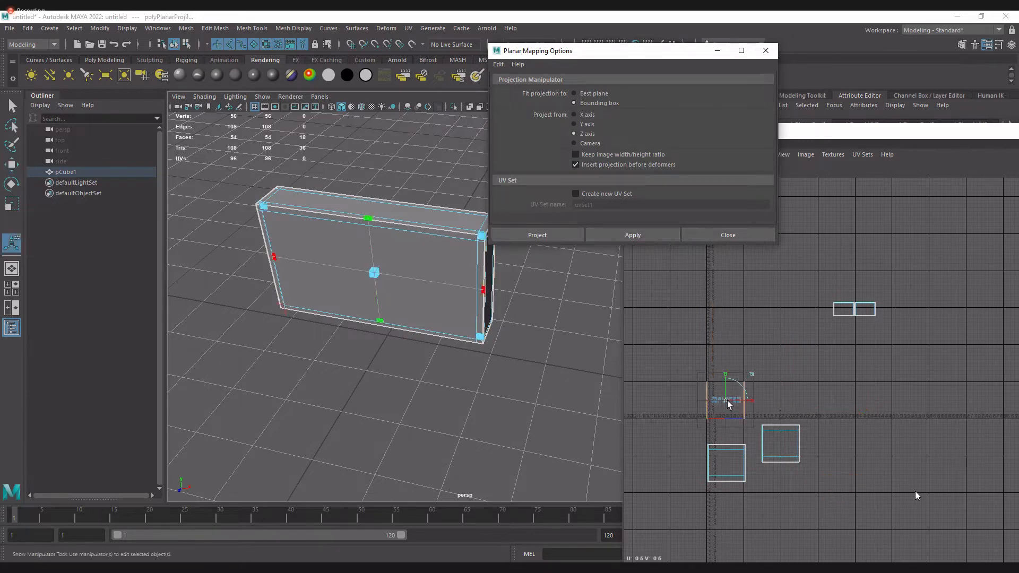
scroll(706, 426, "up", 5)
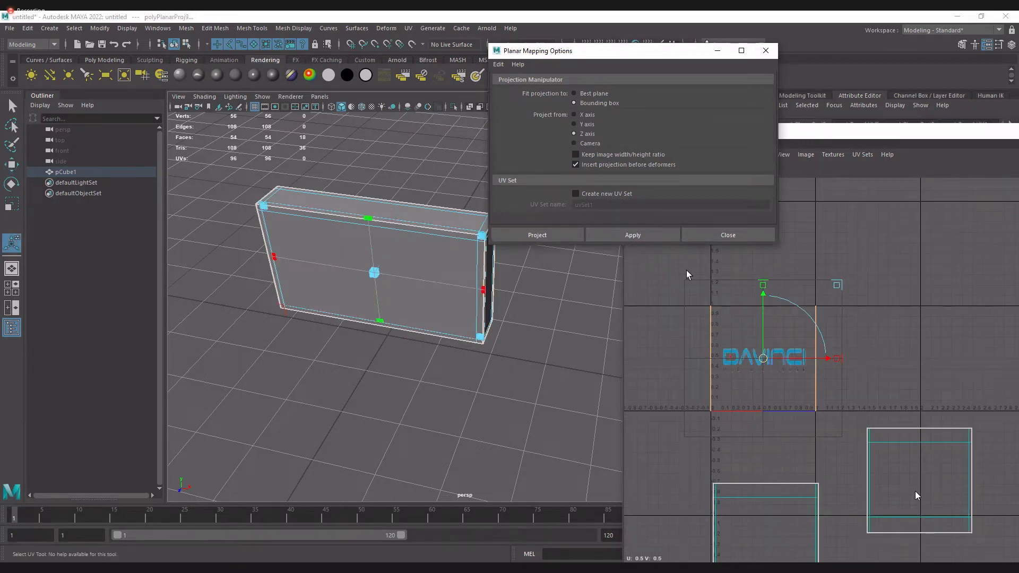
Reapply the planar mapping to the end faces from the X axis and from the Y axis to compare the projections
left_click(588, 114)
left_click(634, 234)
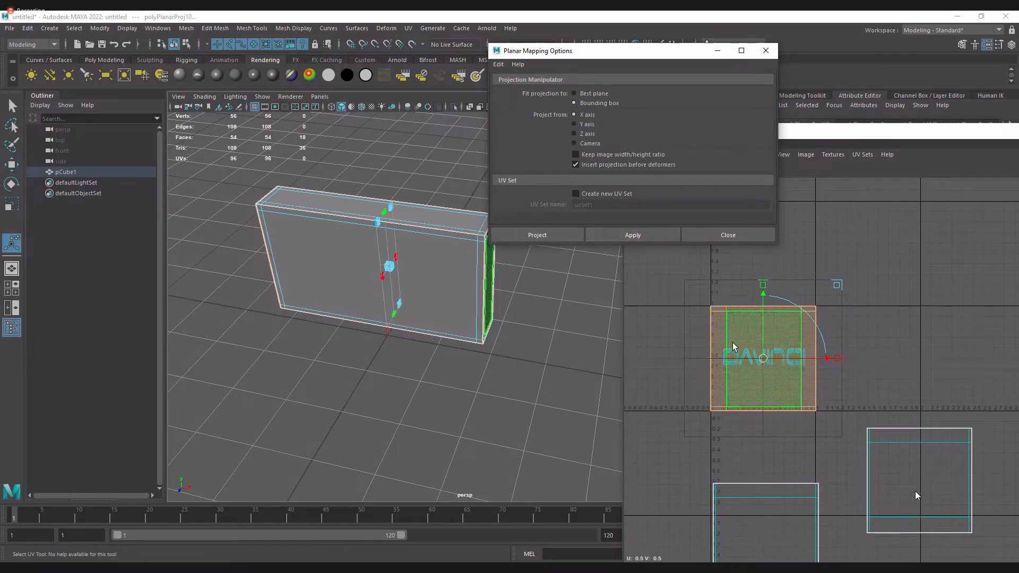
left_click(587, 124)
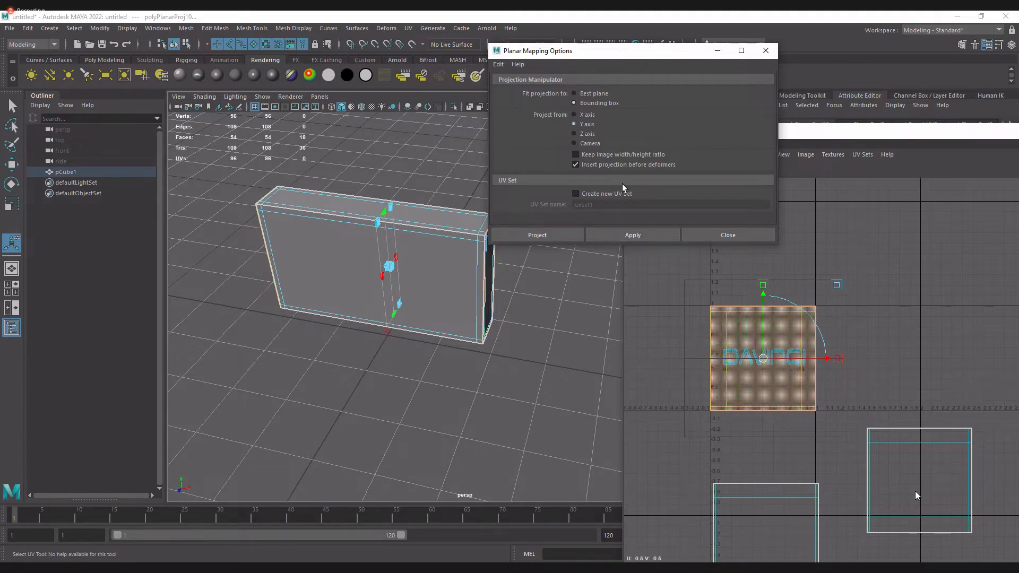
left_click(639, 236)
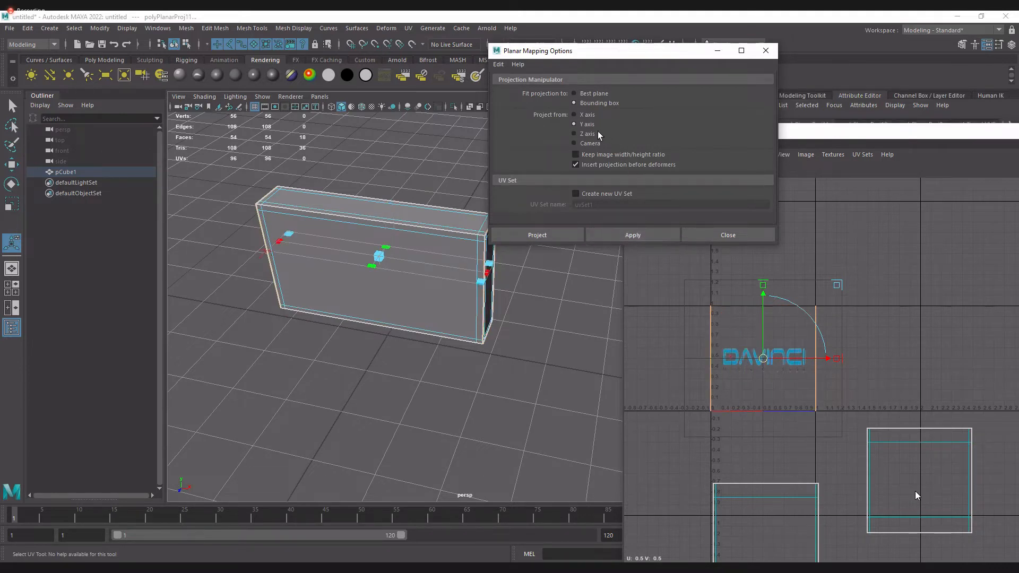
Project the selected end faces from the X axis again, fitted to the bounding box
left_click(587, 115)
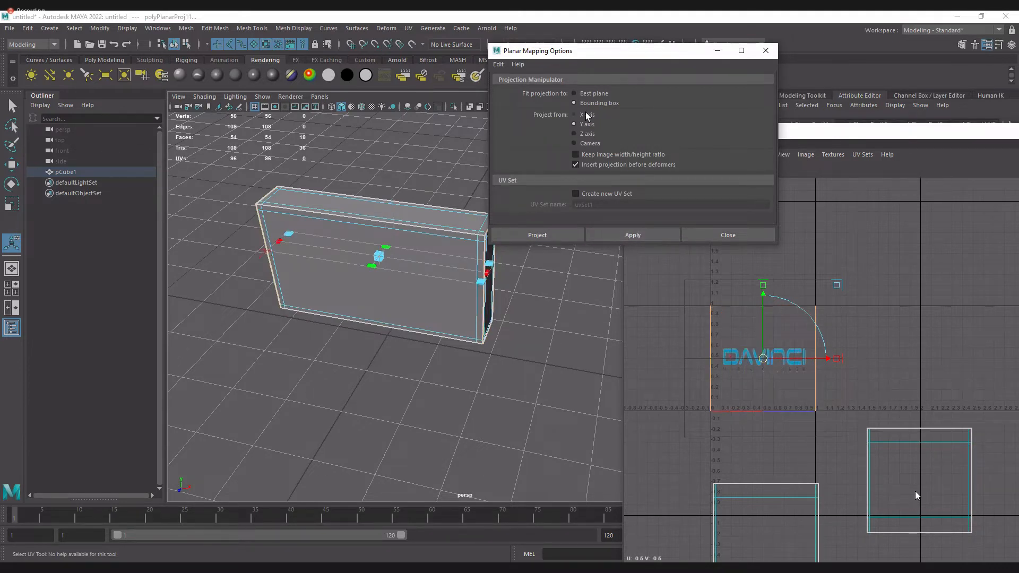
left_click(637, 234)
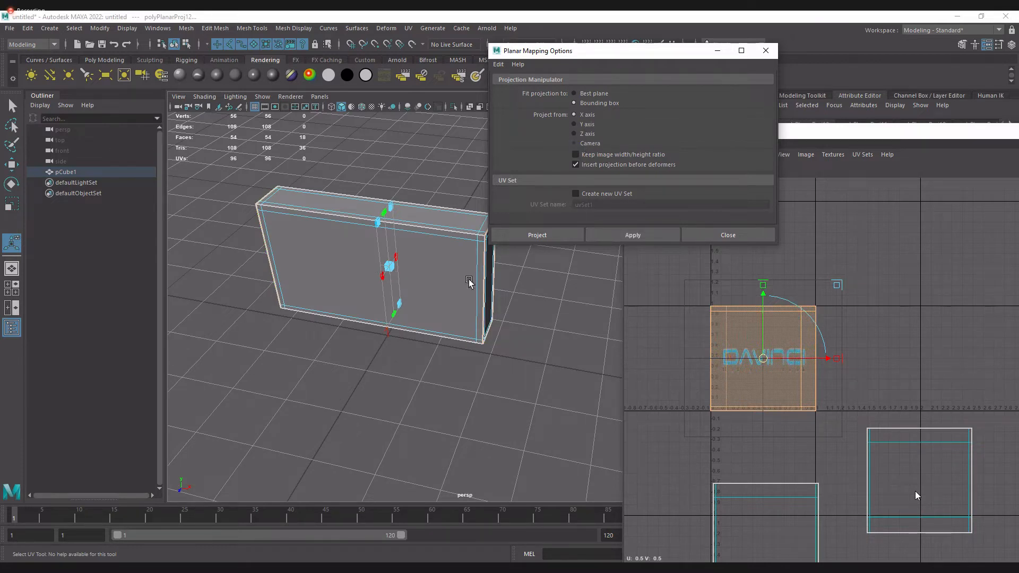
Face the cube's narrow end side head-on and try a planar mapping of the end faces projected from the camera
left_click_drag(446, 311, 364, 309, "alt")
right_click_drag(364, 309, 527, 387, "alt")
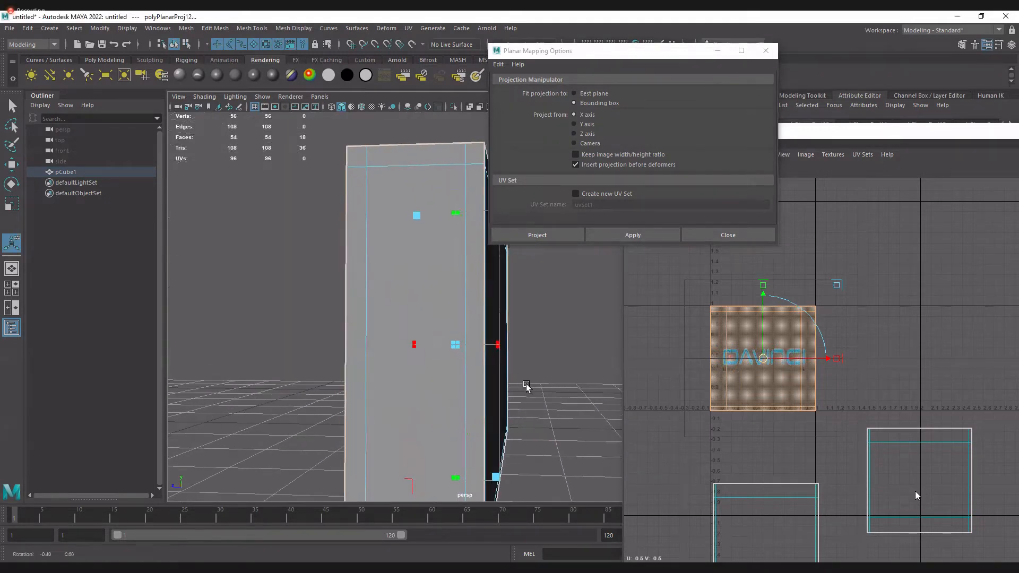
middle_click_drag(528, 387, 505, 310, "alt")
right_click_drag(505, 309, 432, 311, "alt")
left_click_drag(433, 310, 451, 323, "alt")
middle_click_drag(451, 324, 435, 318, "alt")
right_click_drag(435, 318, 462, 342, "alt")
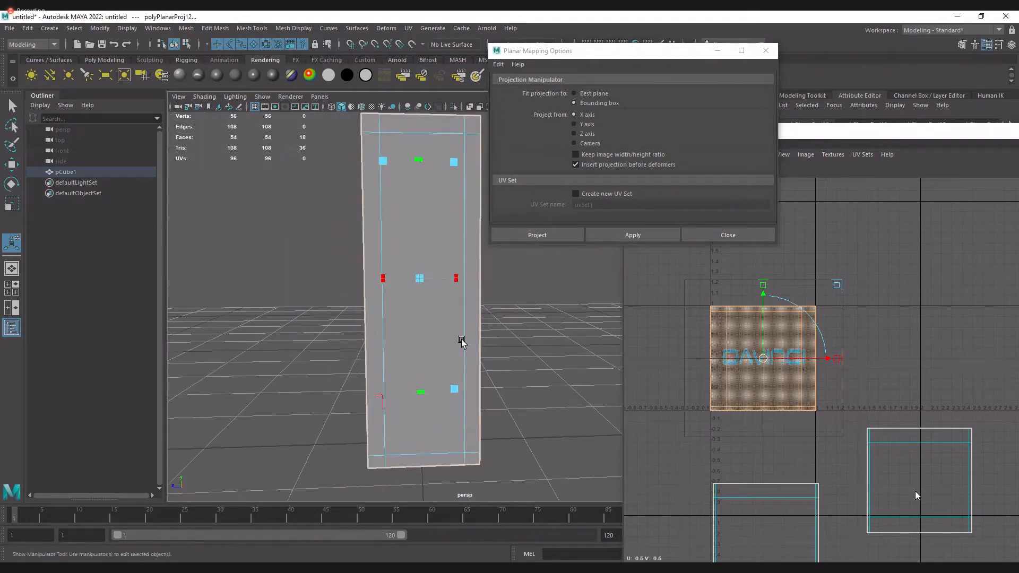
middle_click_drag(462, 341, 463, 346, "alt")
left_click(587, 144)
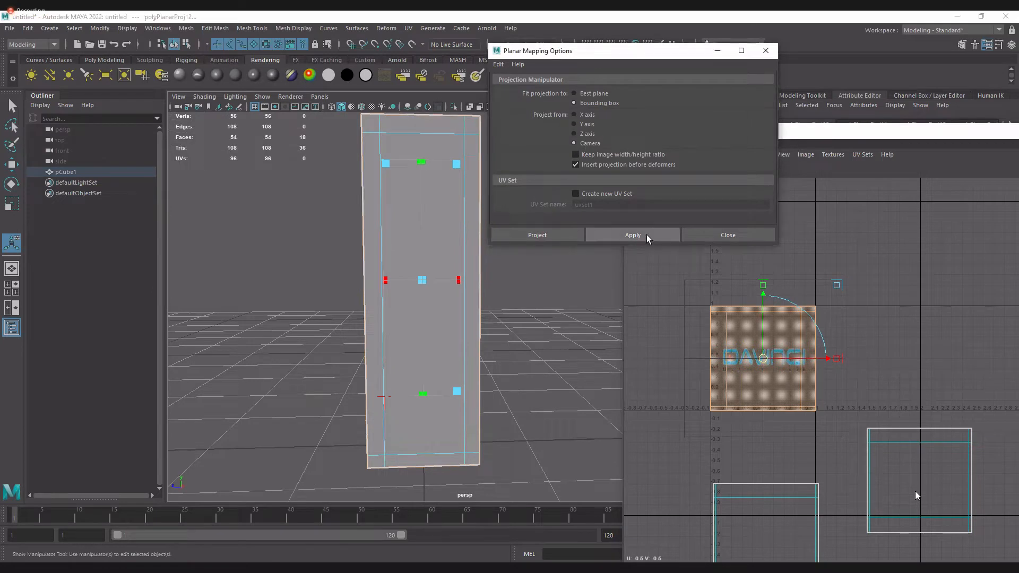
left_click(645, 235)
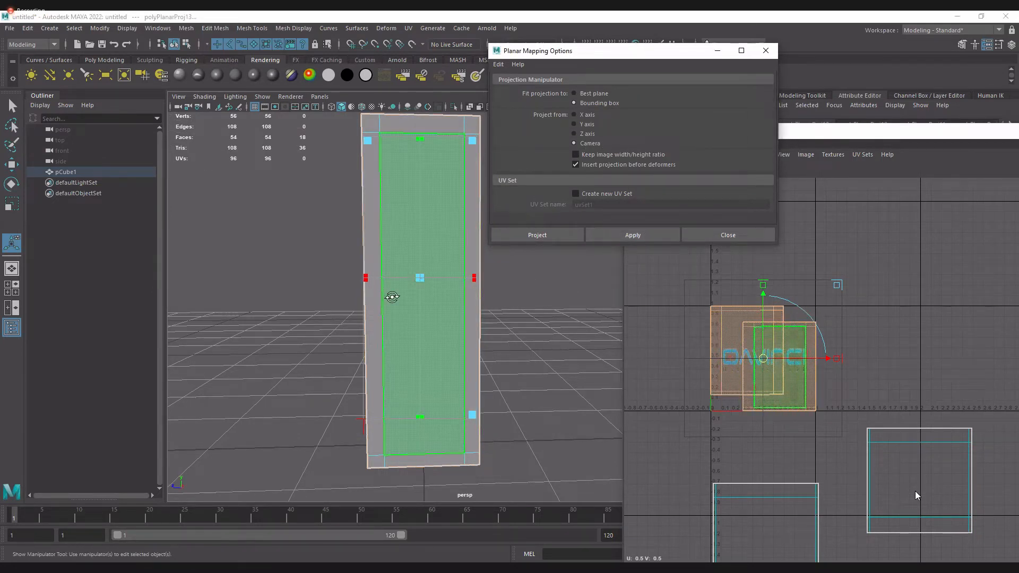
Replace the camera projection of both end faces with a planar mapping from the X axis
left_click_drag(349, 282, 441, 323, "alt")
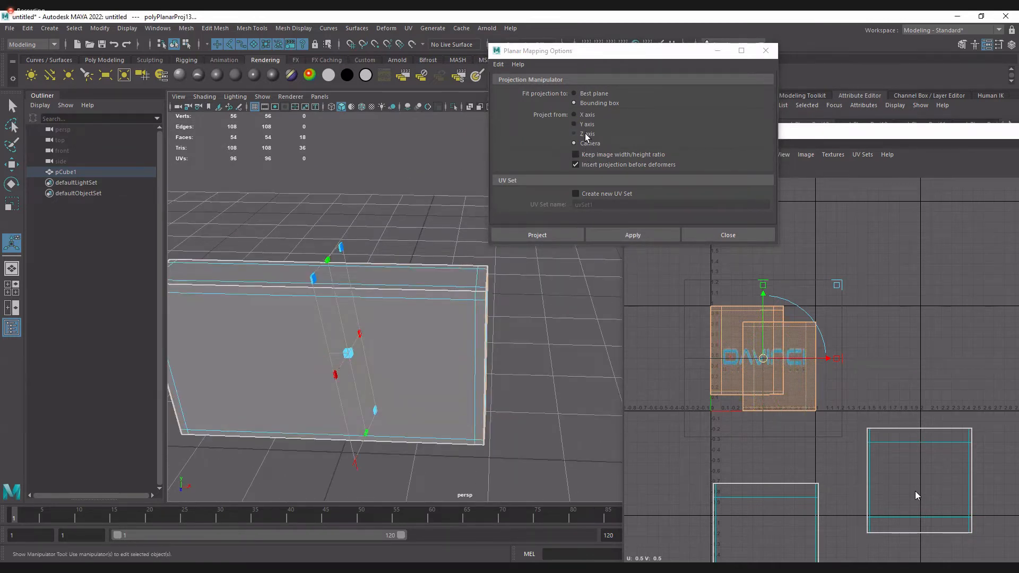
left_click_drag(512, 371, 584, 412, "alt")
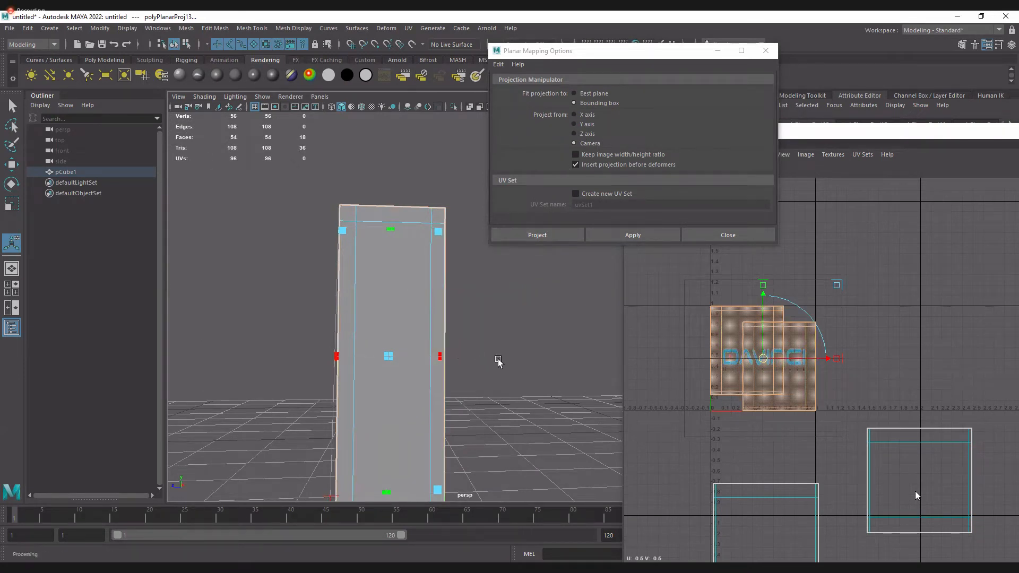
left_click_drag(554, 369, 451, 318, "alt")
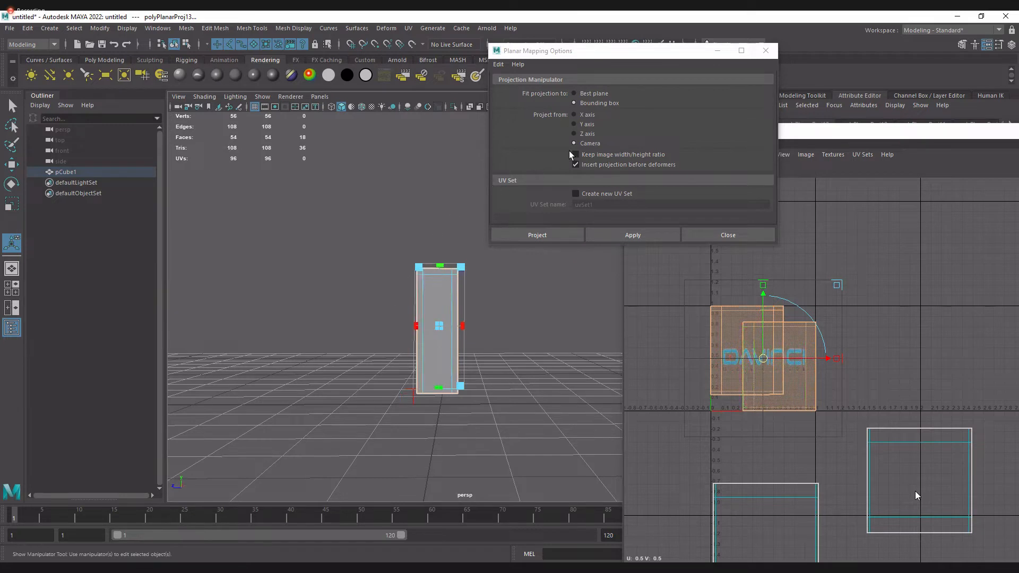
left_click(588, 115)
left_click(632, 234)
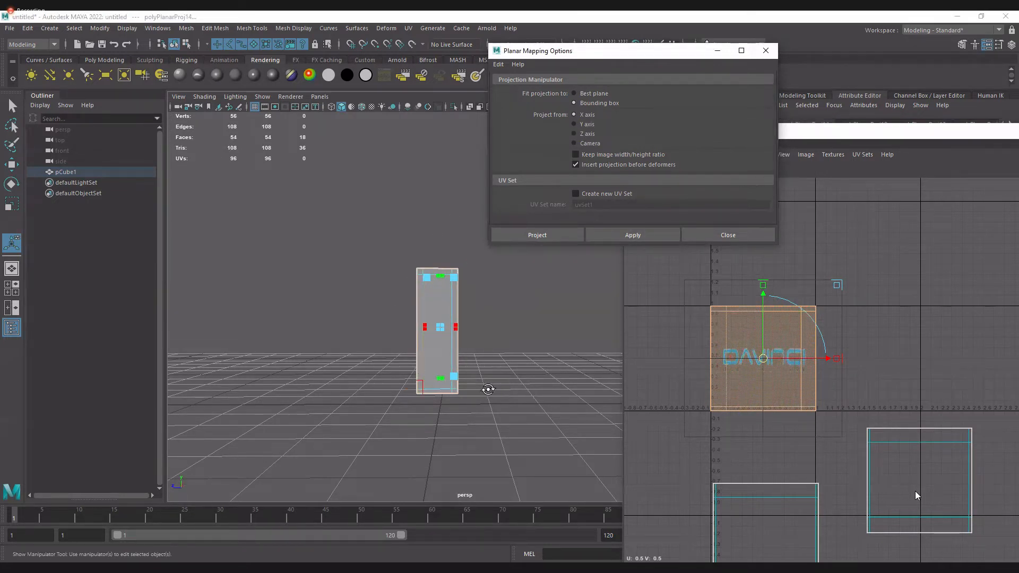
left_click_drag(485, 387, 307, 220, "alt")
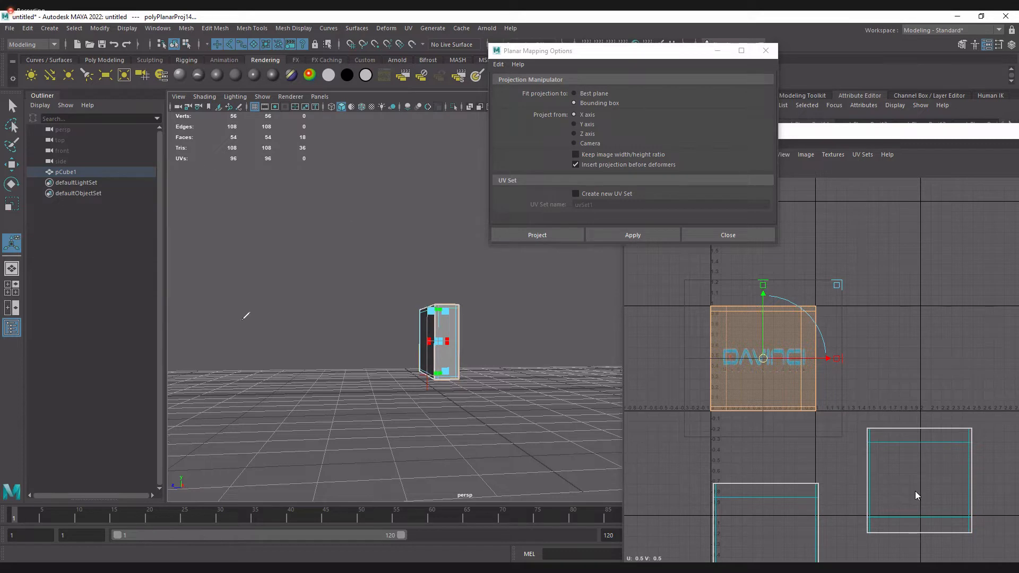
mouse_move(246, 316)
left_mouse_down()
mouse_move(358, 175)
mouse_move(539, 318)
left_mouse_up()
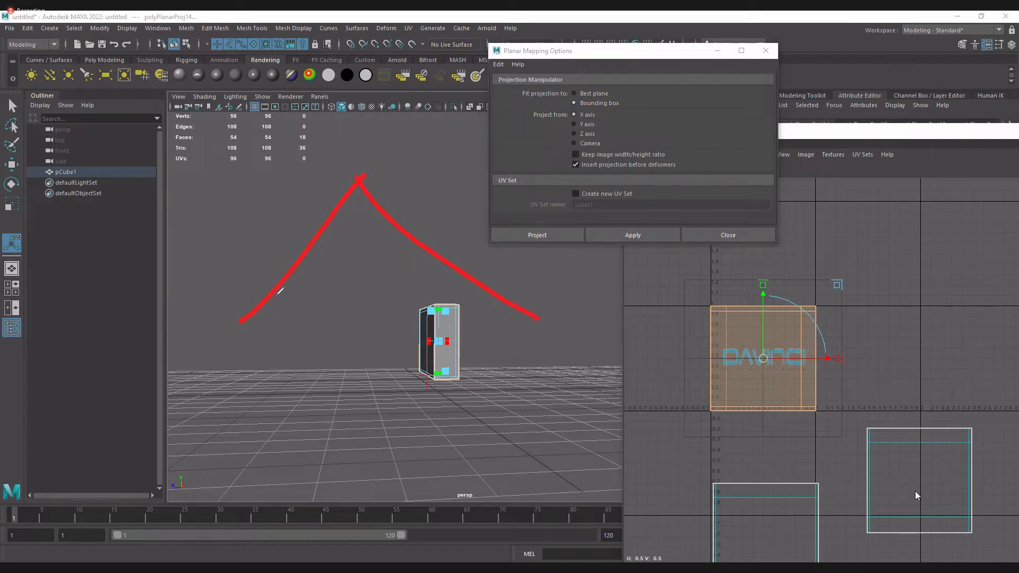
mouse_move(261, 433)
left_mouse_down()
mouse_move(275, 301)
mouse_move(463, 303)
mouse_move(480, 448)
mouse_move(268, 454)
mouse_move(256, 439)
left_mouse_up()
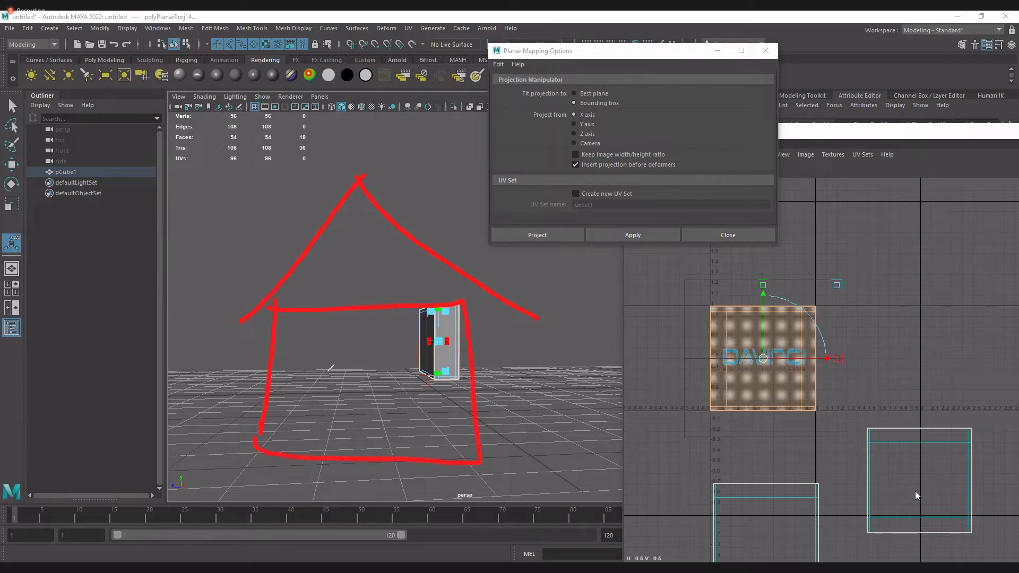
left_click_drag(326, 370, 377, 418)
left_click_drag(365, 375, 327, 423)
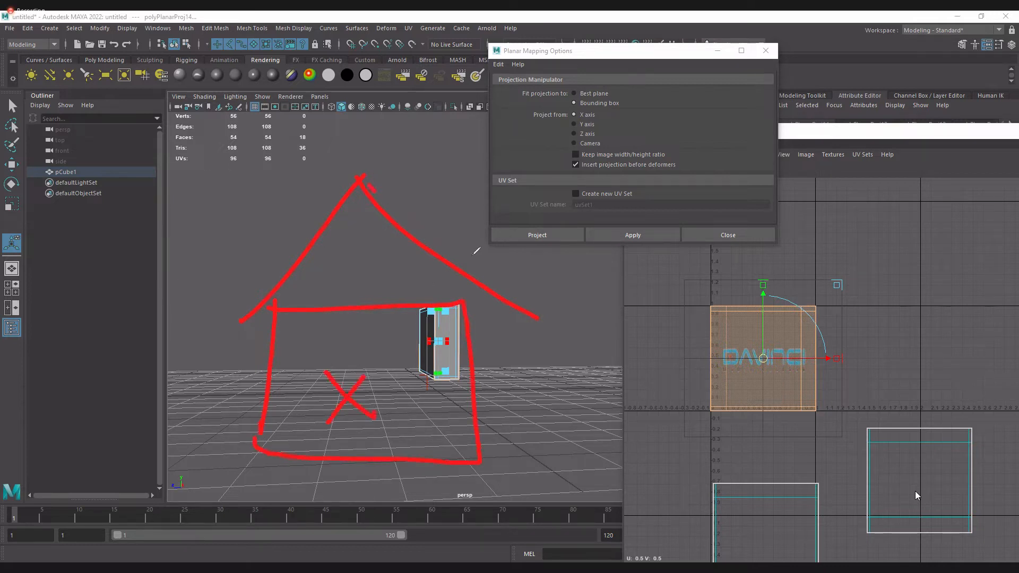
mouse_move(364, 181)
left_mouse_down()
mouse_move(548, 311)
mouse_move(428, 243)
mouse_move(365, 180)
mouse_move(400, 179)
left_mouse_up()
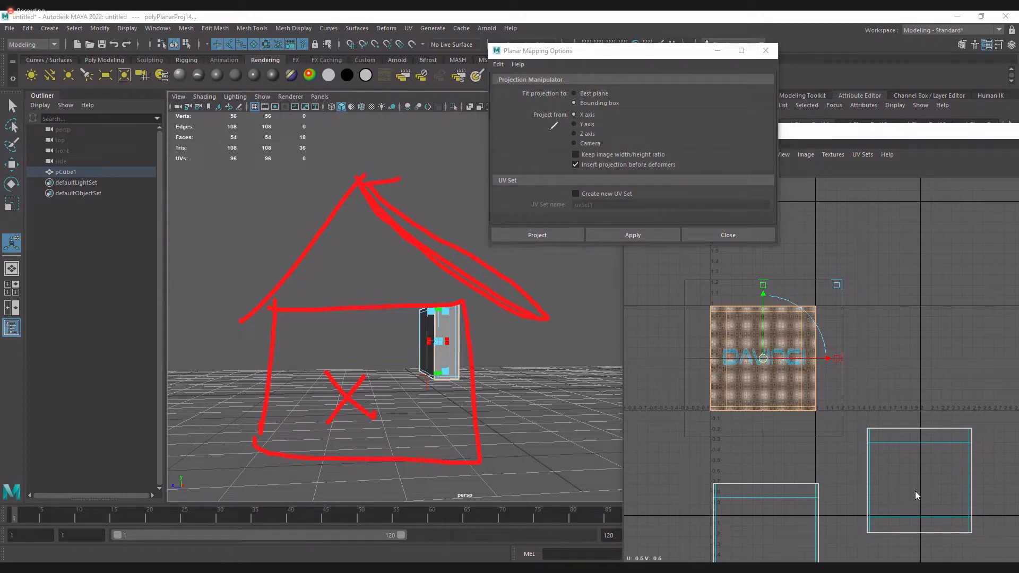
left_click_drag(530, 140, 528, 144)
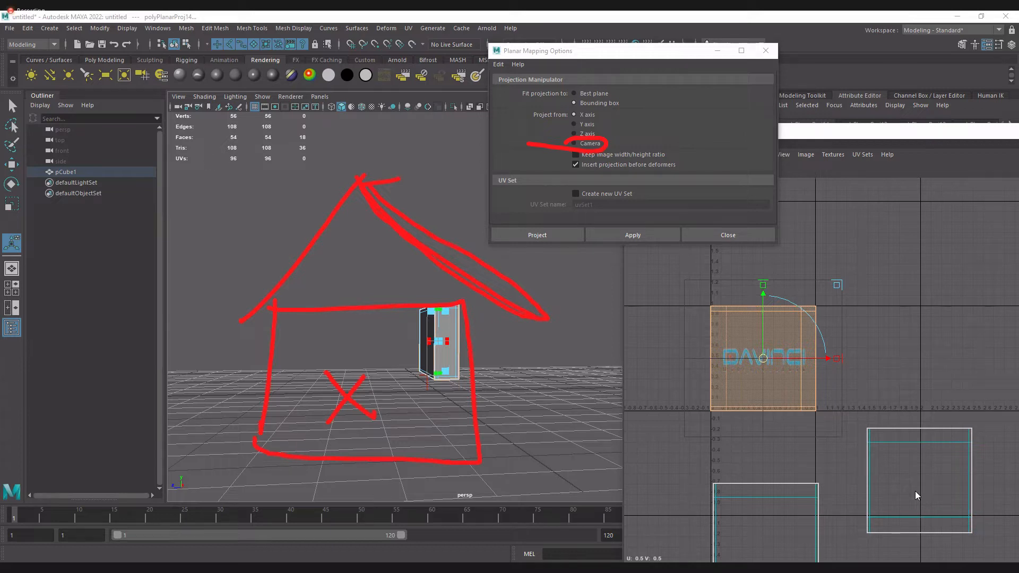
key("Escape")
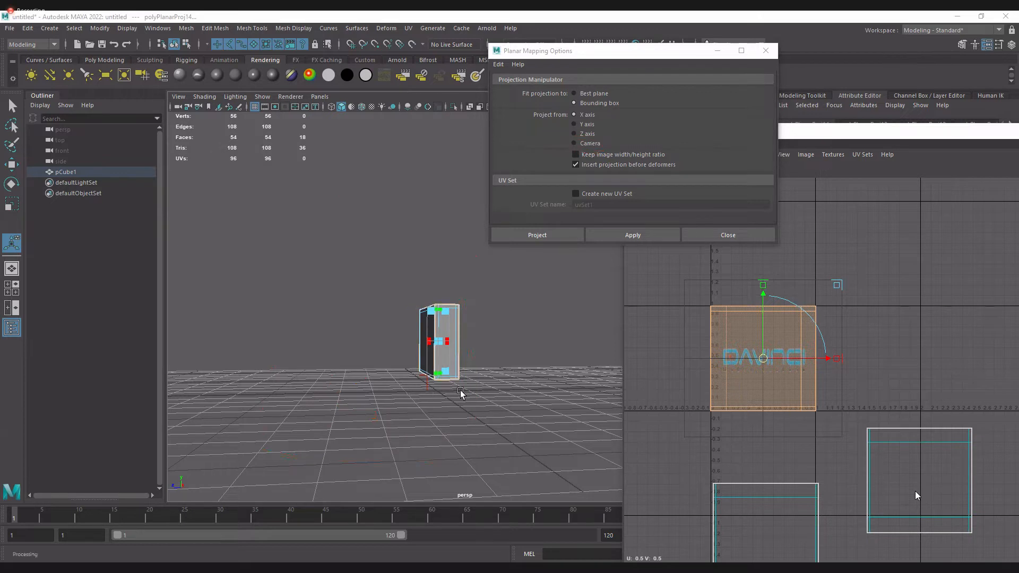
Return to object selection of the cube and turn on the checker map to inspect the pattern on its narrow end side
left_click(444, 326)
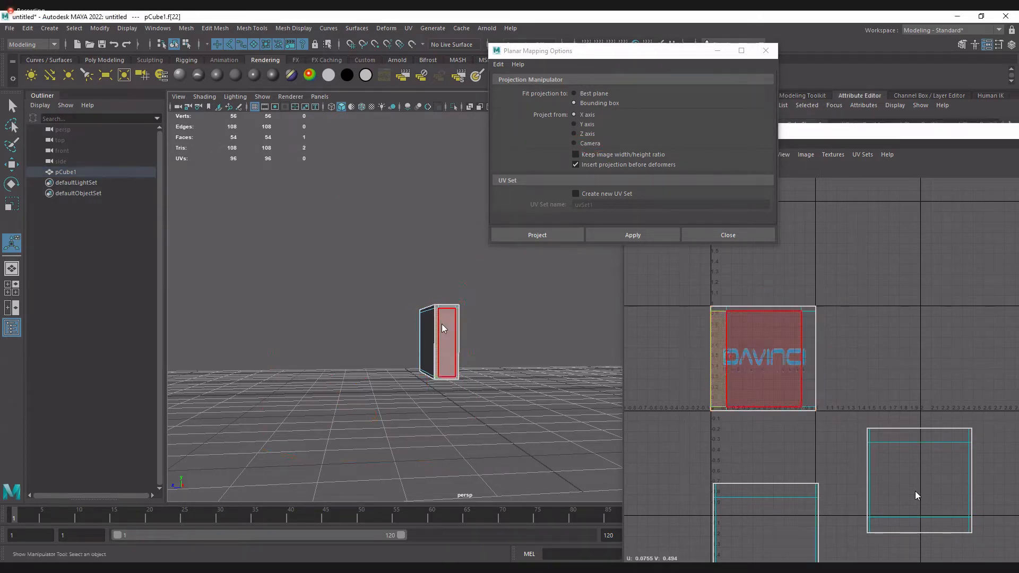
right_click_drag(490, 311, 729, 77)
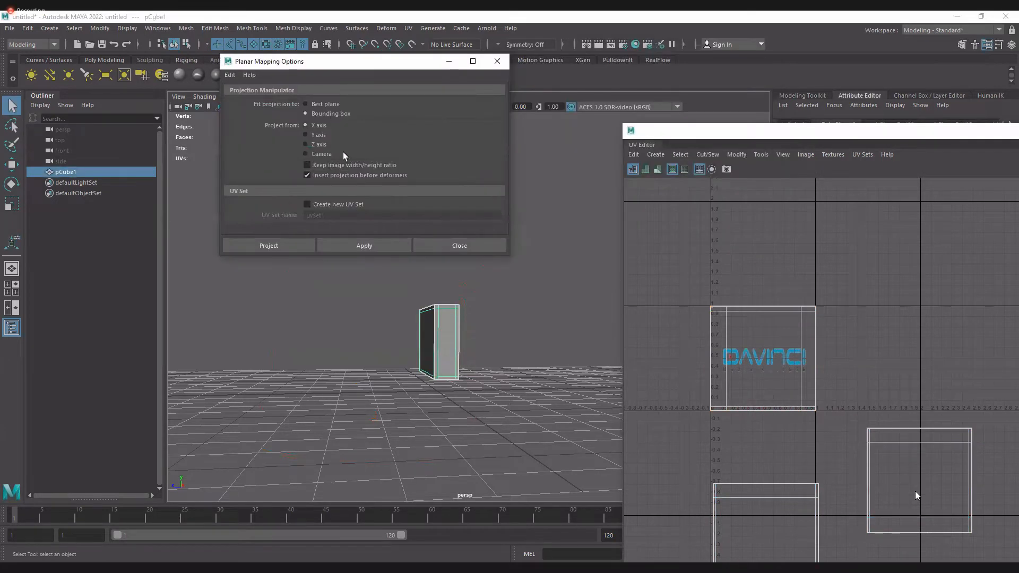
left_click_drag(790, 133, 742, 161)
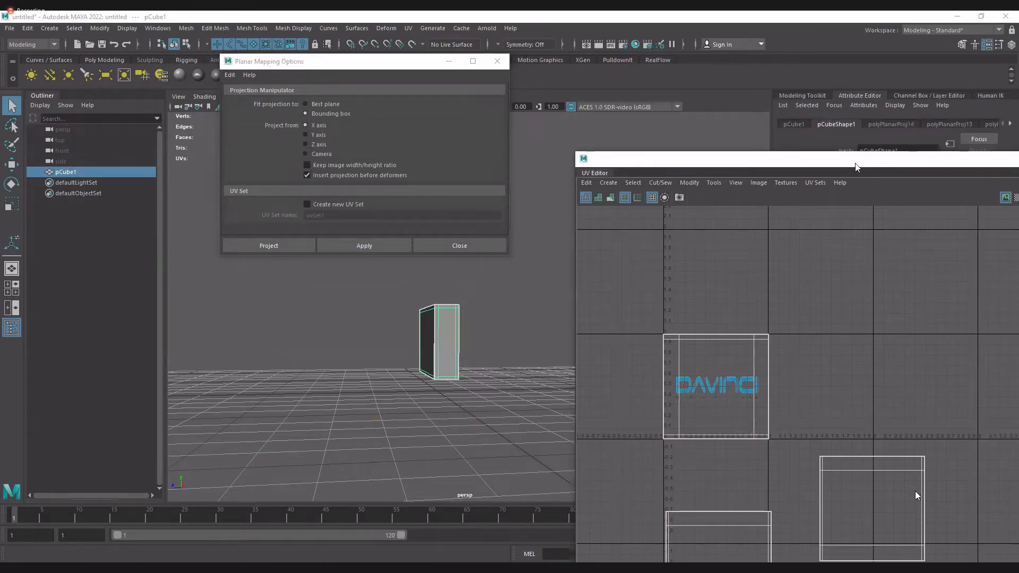
left_click_drag(855, 166, 692, 140)
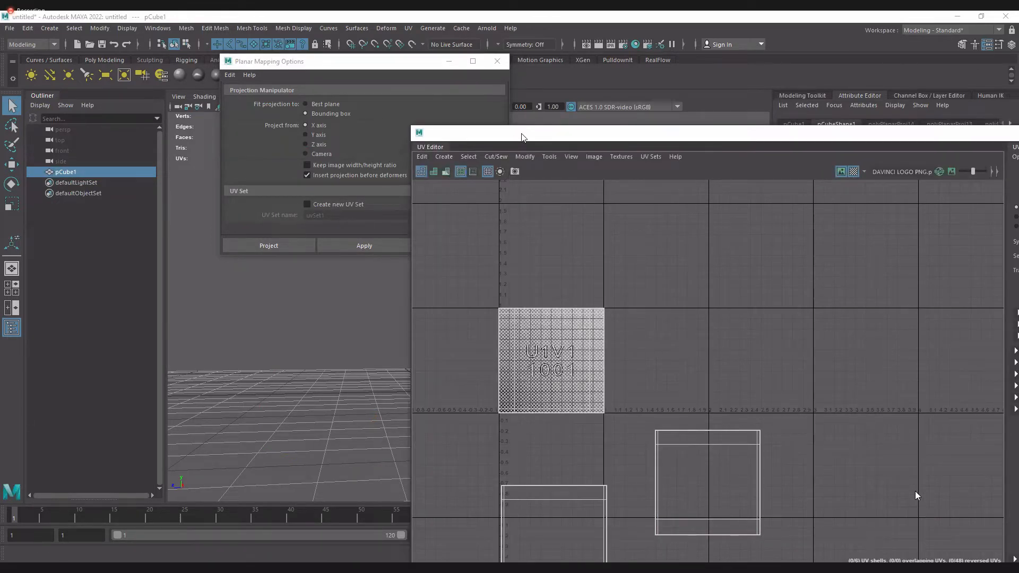
left_click_drag(523, 138, 673, 154)
scroll(513, 393, "up", 6)
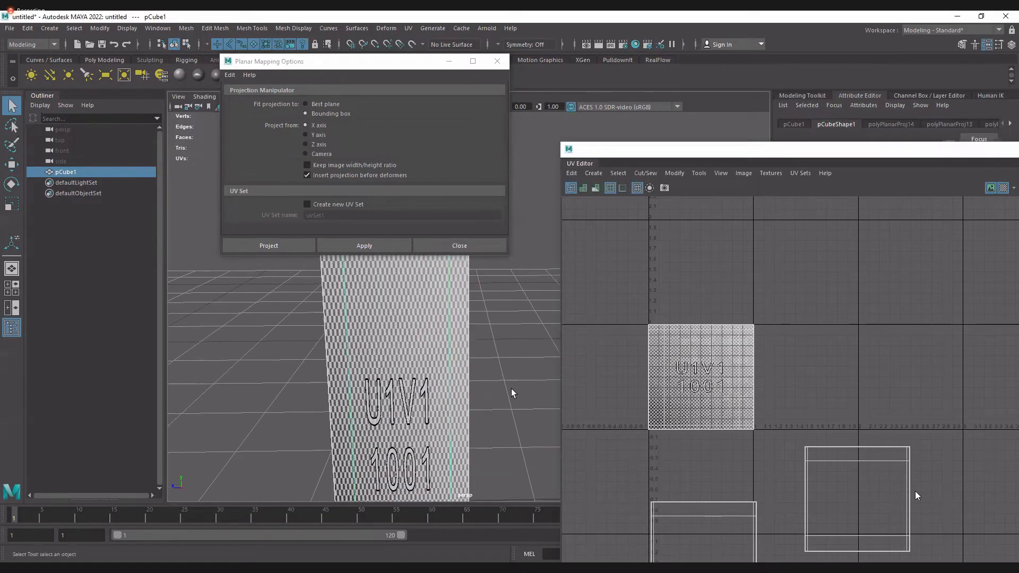
scroll(513, 393, "down", 3)
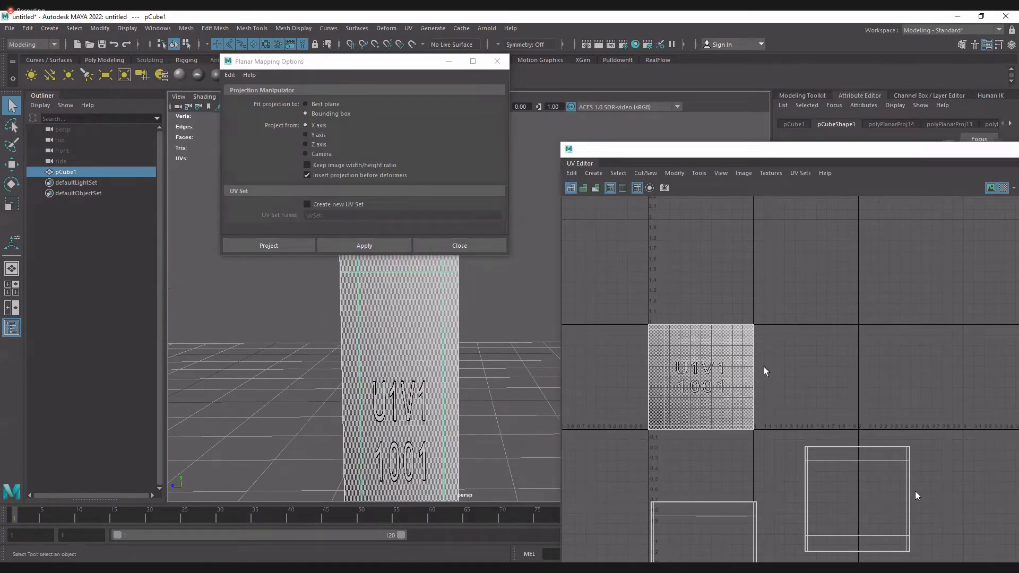
Scale the end-side UV shell uniformly to about half size, and stretch it vertically until the checkers on the end side look square
left_click(587, 260)
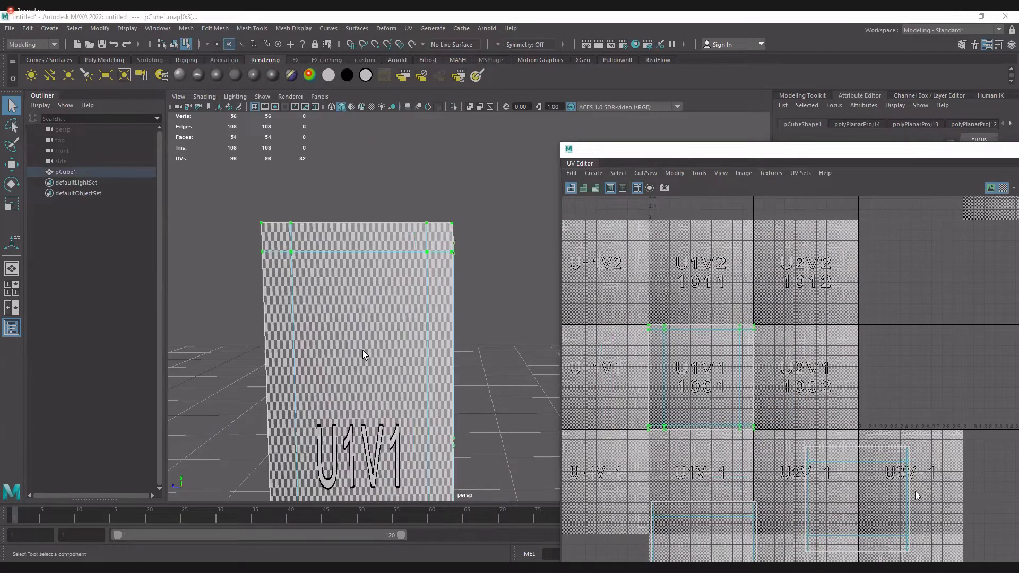
key("r")
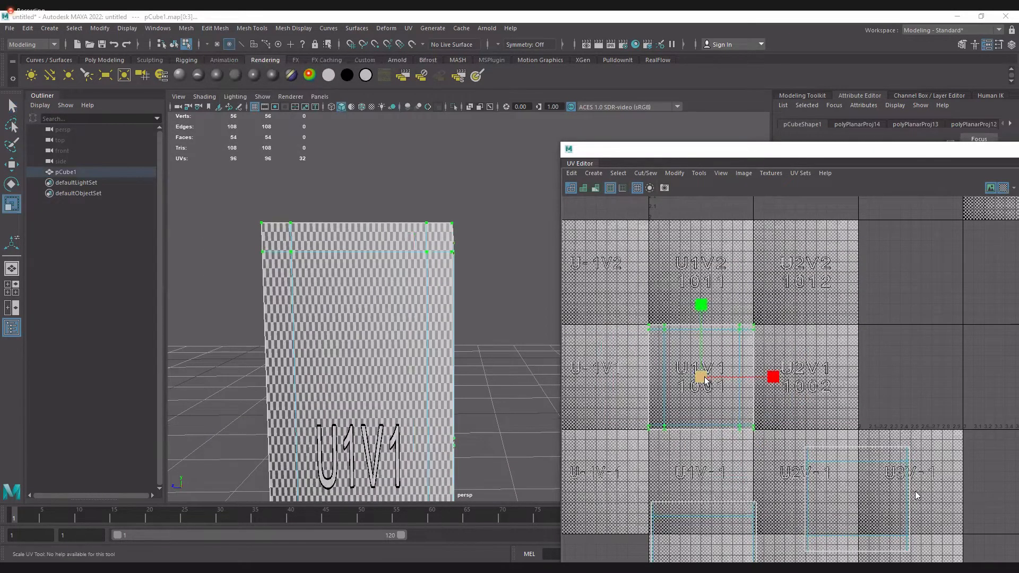
left_click_drag(702, 377, 670, 358)
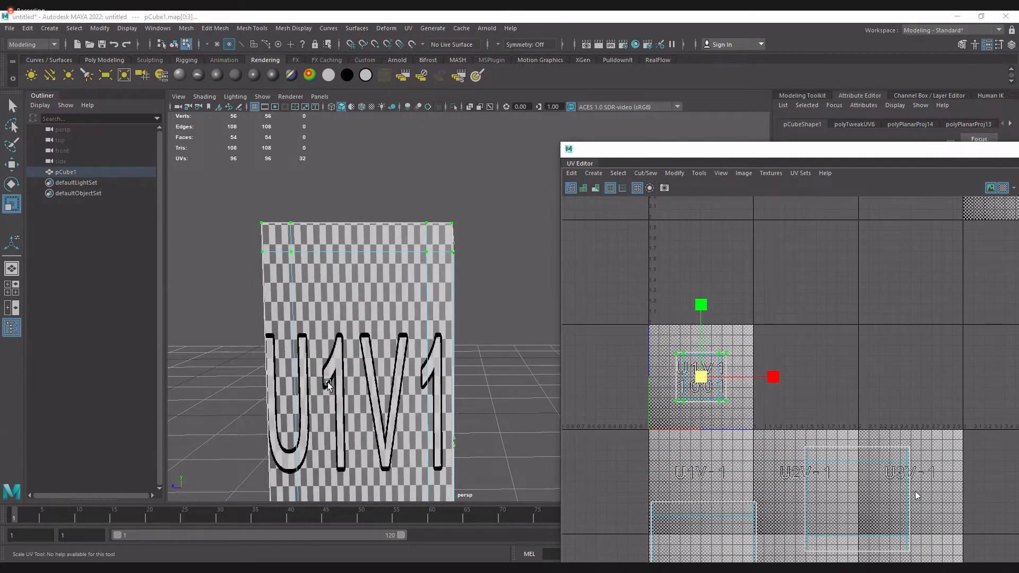
scroll(390, 303, "up", 3)
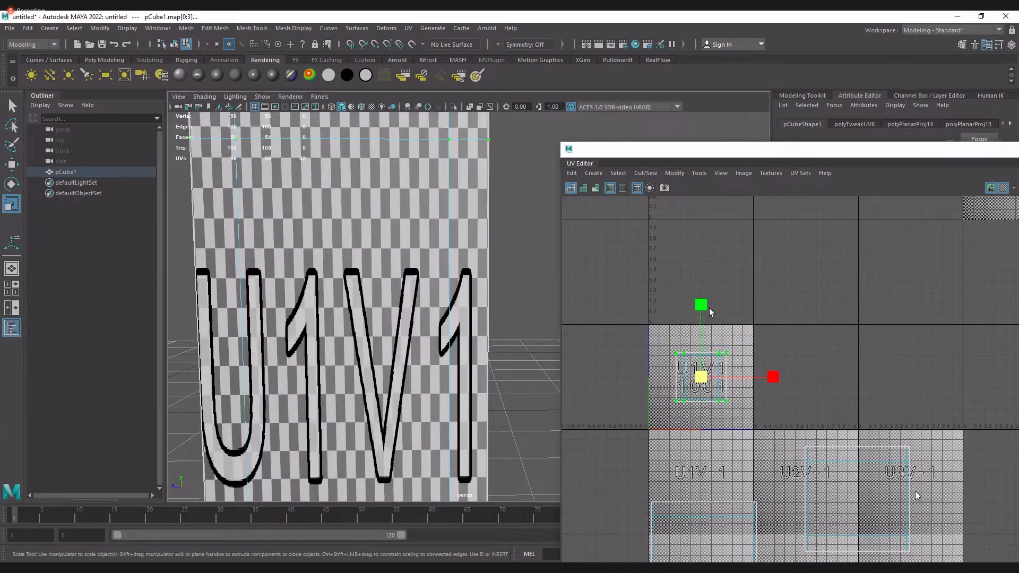
left_click_drag(702, 306, 708, 182)
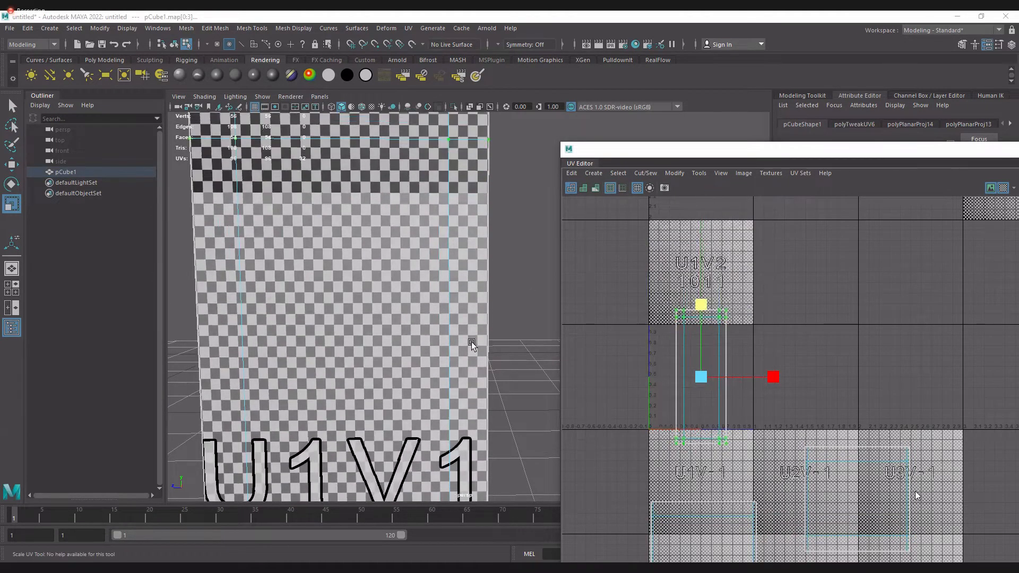
scroll(405, 318, "down", 5)
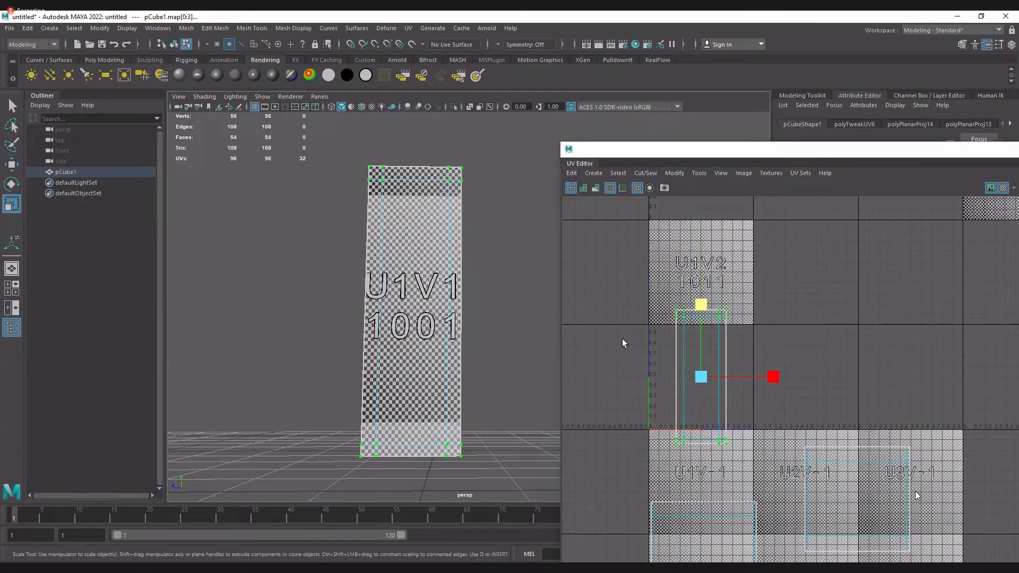
Move the stacked end-face UV shells out of the first tile so they span the U2V1 and U2V2 tiles
scroll(398, 373, "up", 5)
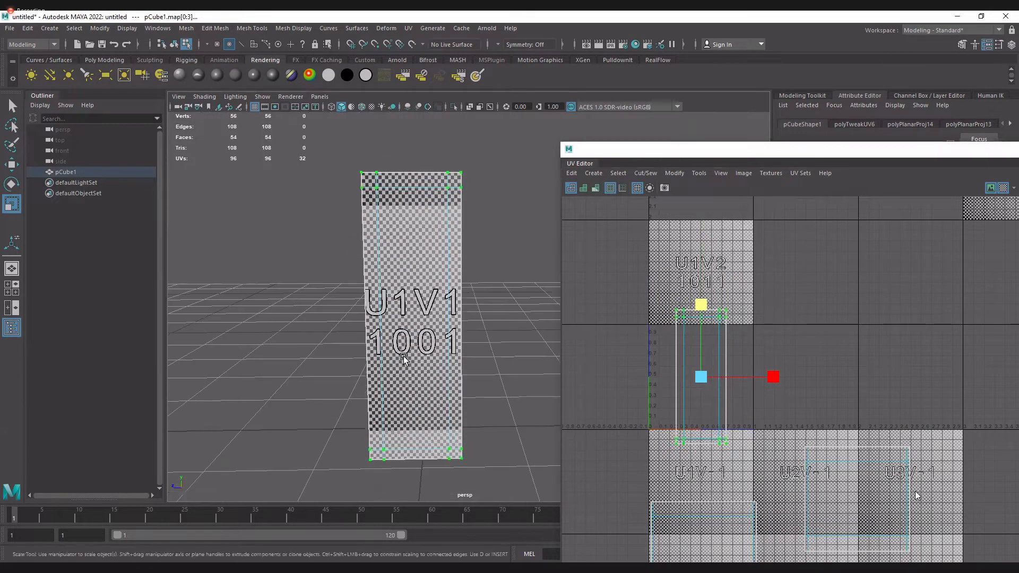
left_click_drag(398, 373, 385, 302, "alt")
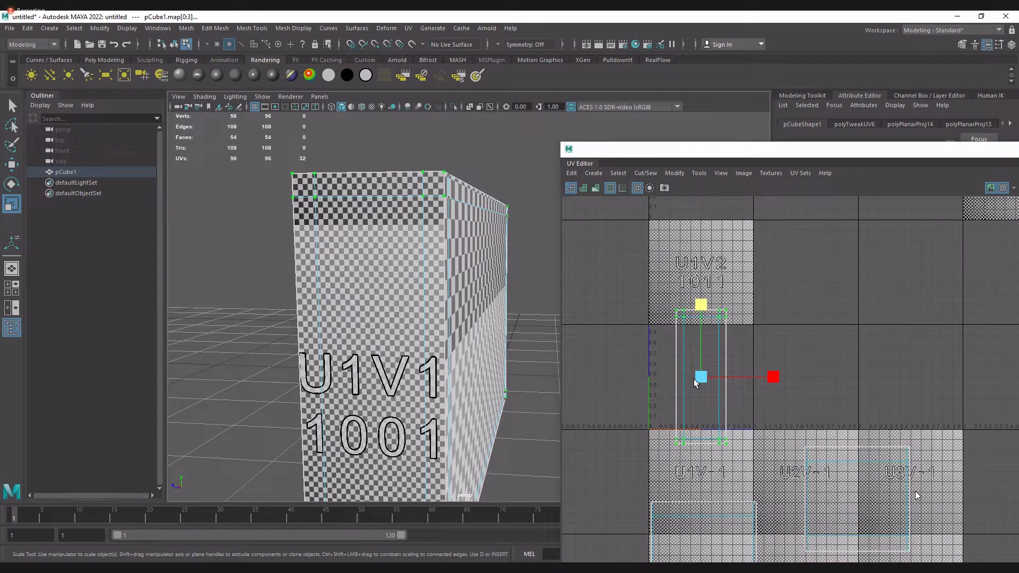
scroll(352, 353, "down", 5)
left_click_drag(342, 301, 372, 303, "alt")
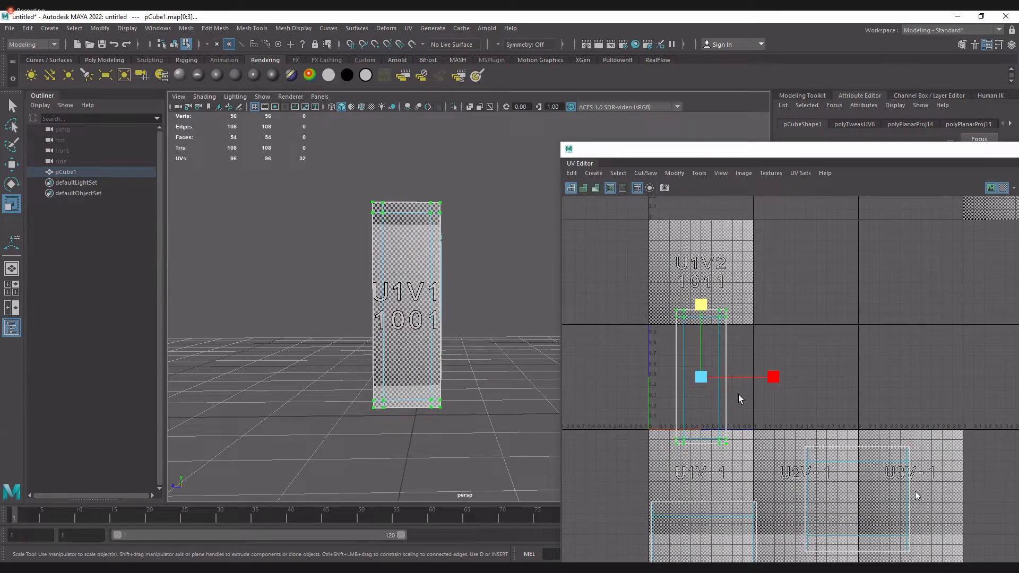
key("w")
left_click_drag(700, 377, 794, 319)
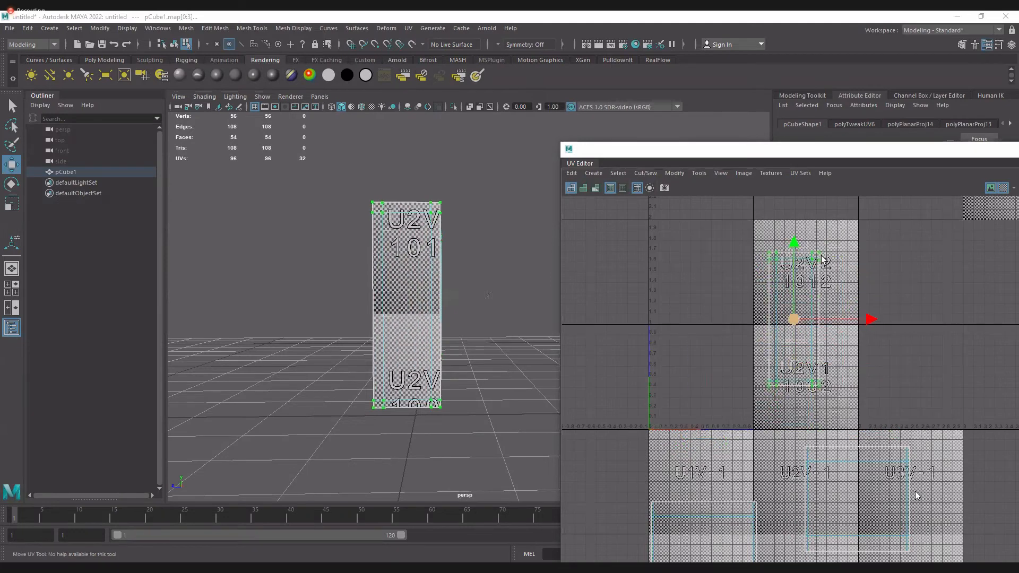
Turn off the checker map, then separate one of the stacked end-face UV shells horizontally from the other
left_click(1003, 188)
left_click(877, 311)
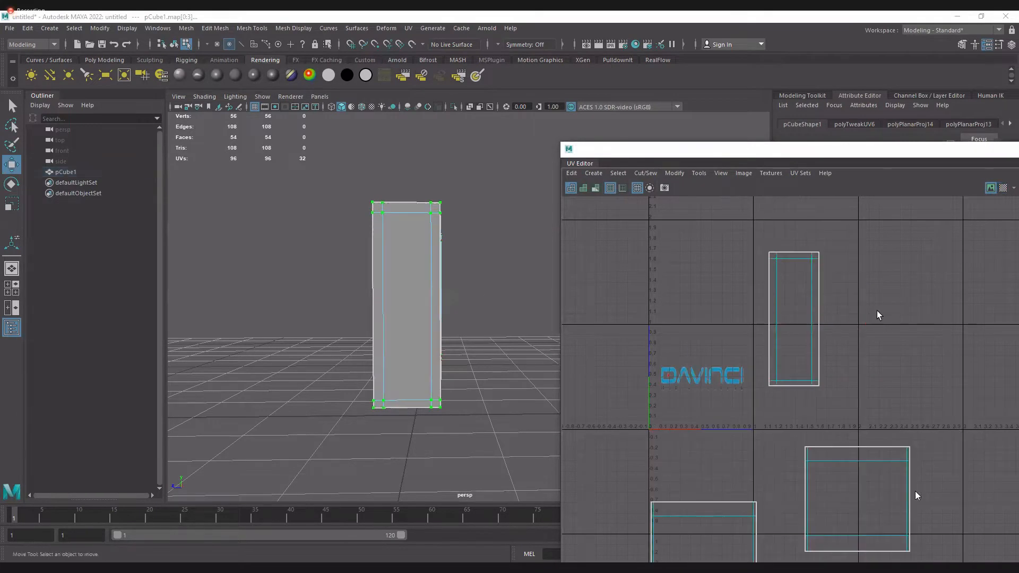
left_click(801, 300)
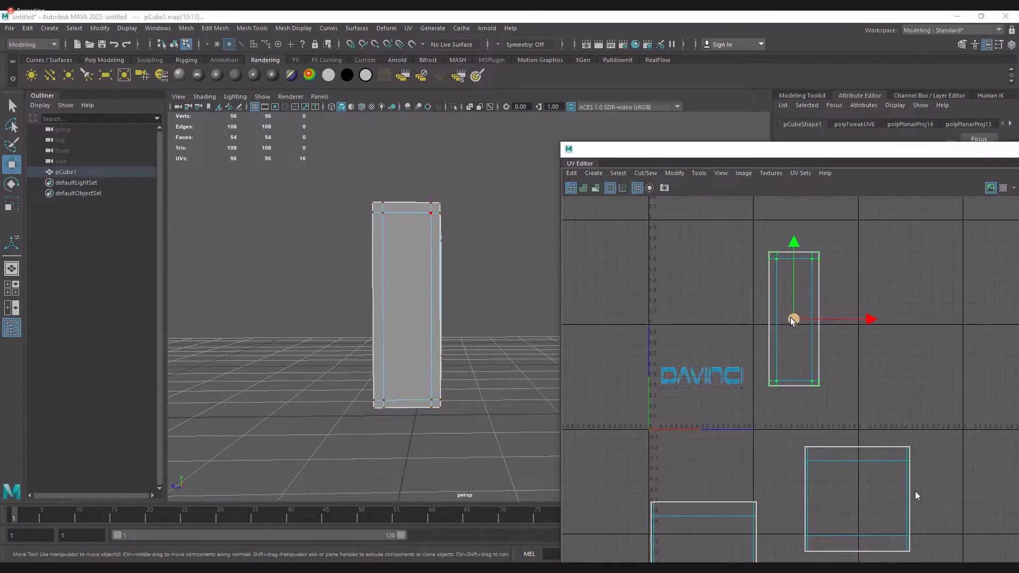
left_click(874, 271)
left_click(806, 300)
left_click_drag(794, 319, 1017, 317)
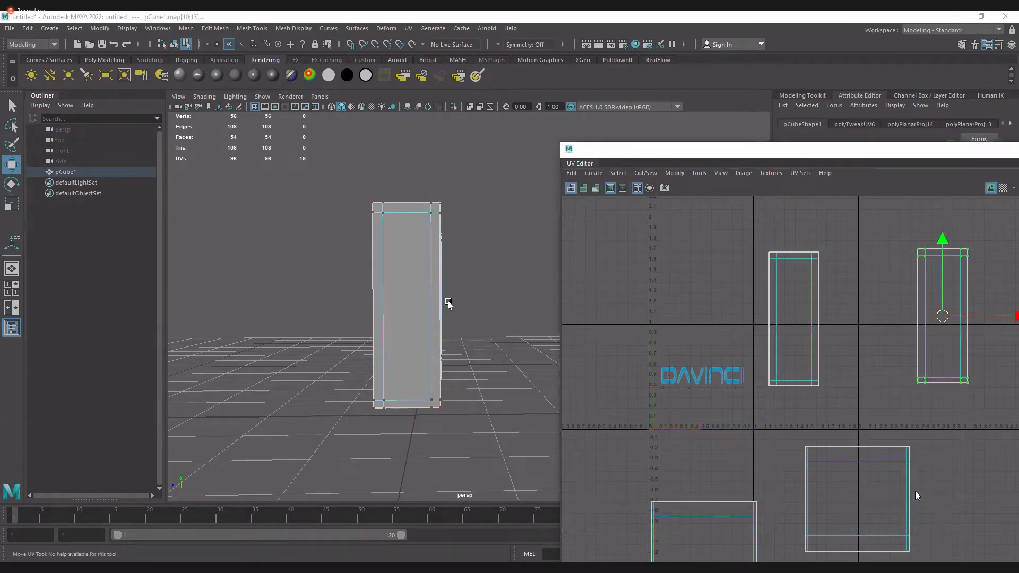
Leave UV component mode and select the whole box as an object
left_click_drag(403, 341, 441, 279, "alt")
middle_click_drag(441, 278, 336, 375, "alt")
right_click_drag(483, 320, 324, 296, "alt")
left_click_drag(323, 295, 361, 270, "alt")
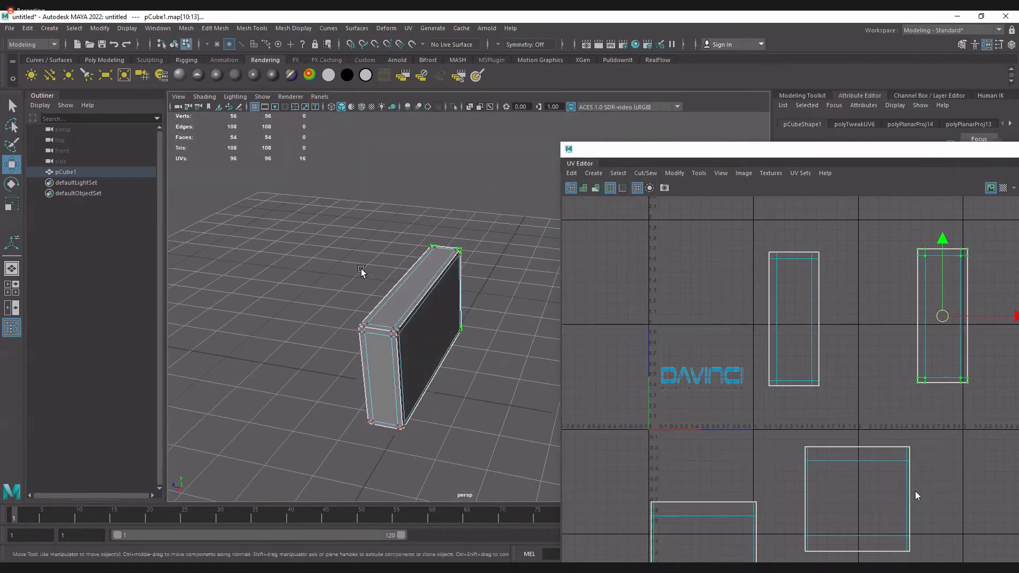
key("F8")
left_click(487, 237)
left_click_drag(451, 372, 419, 326, "alt")
left_click(415, 337)
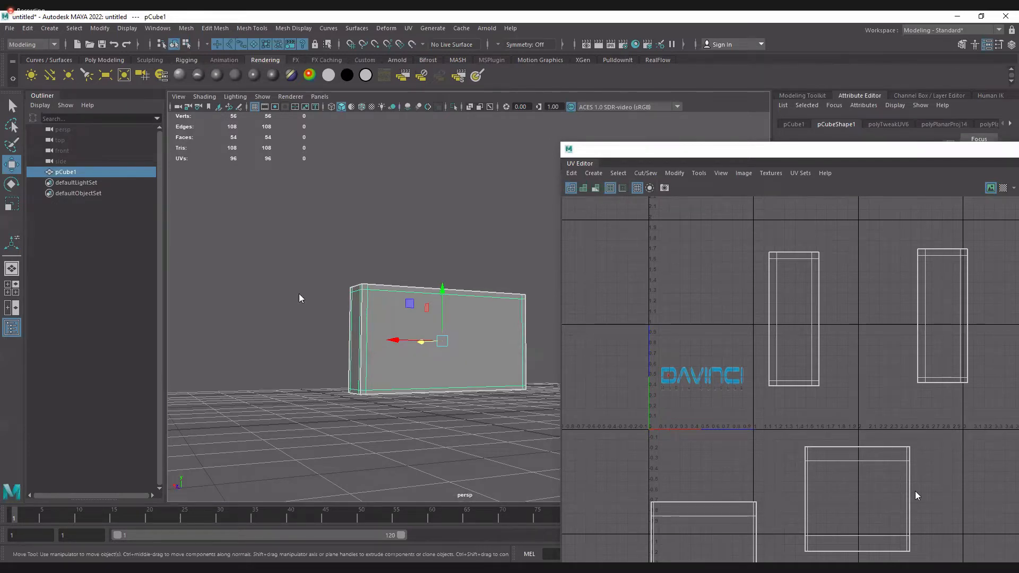
Select only the box's top and bottom faces, excluding the end, front and back faces
left_click_drag(209, 301, 386, 313, "ctrl")
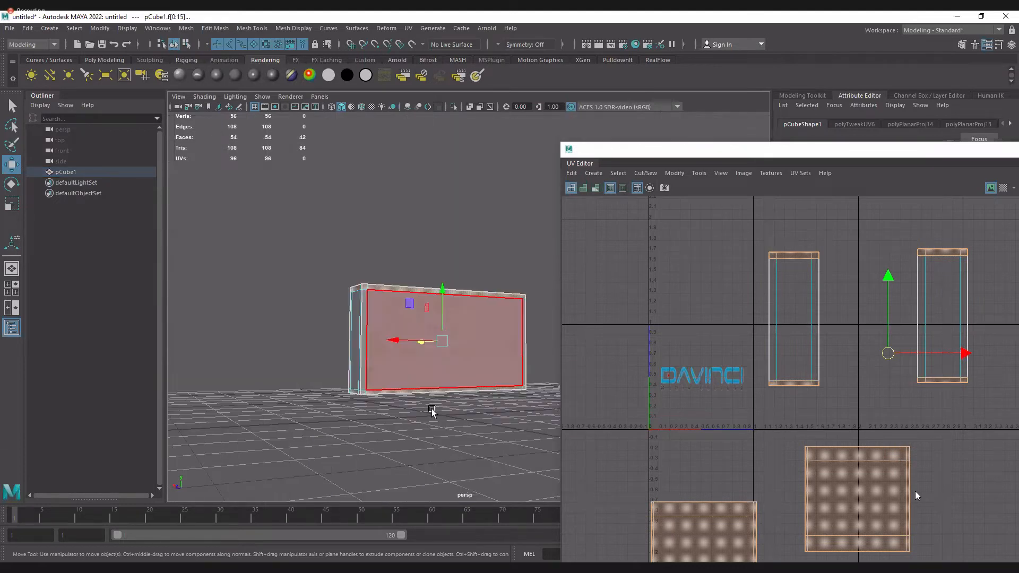
left_click_drag(432, 410, 507, 385, "alt")
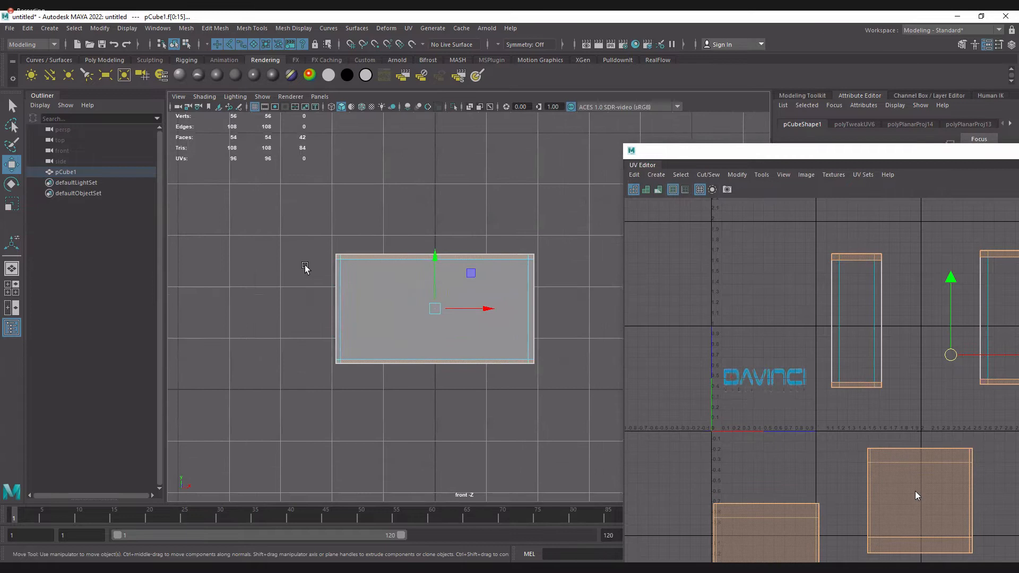
left_click_drag(305, 265, 568, 358)
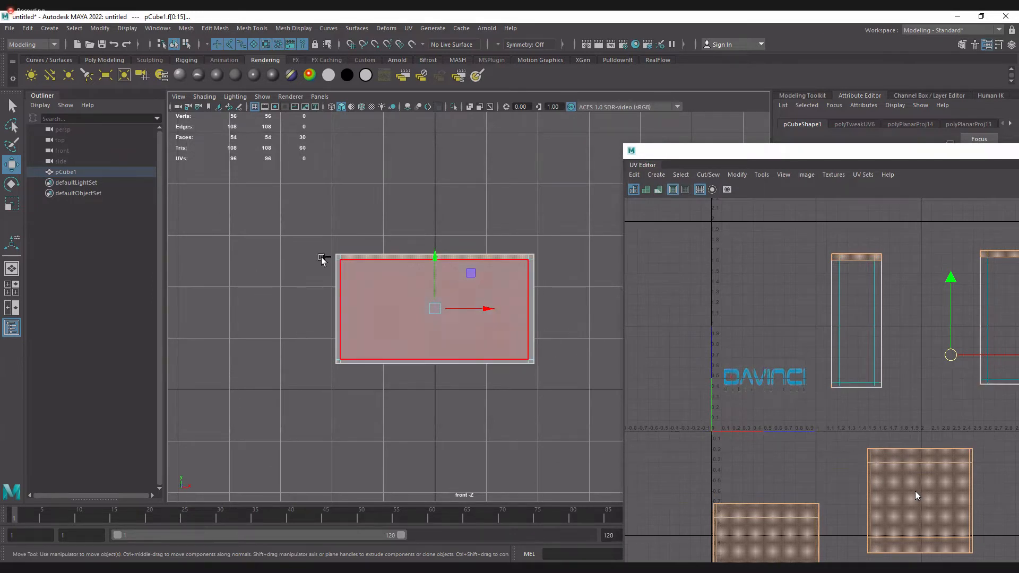
left_click(321, 257)
left_click_drag(269, 319, 624, 257)
middle_click_drag(444, 333, 395, 350, "alt")
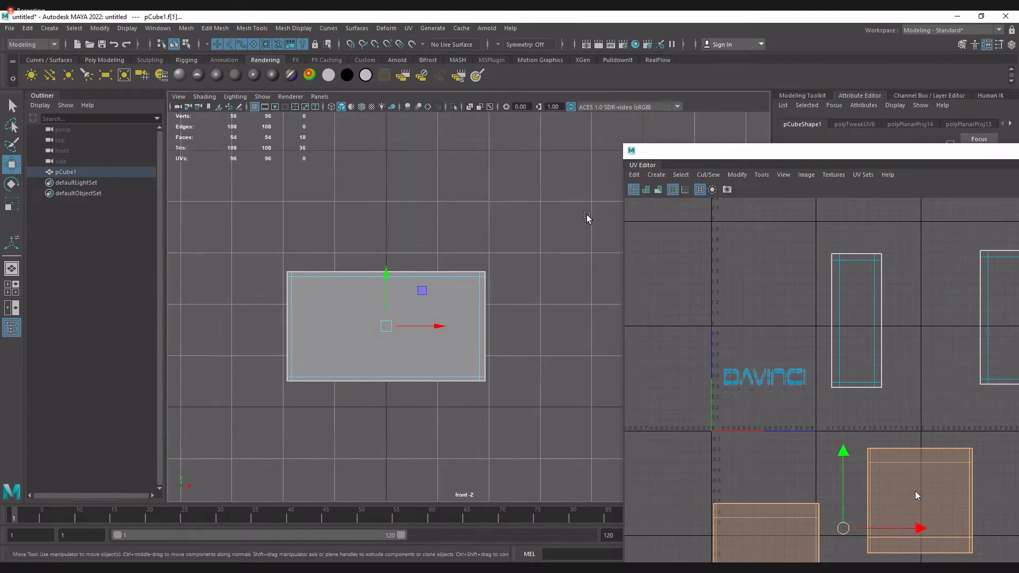
left_click_drag(469, 391, 497, 339, "alt")
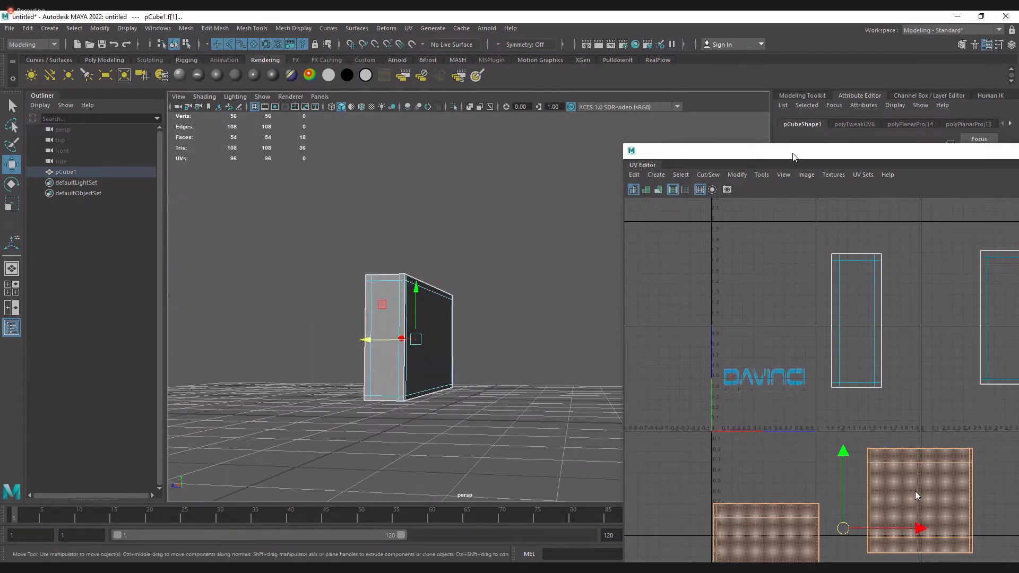
Move the UV Editor aside and open the Planar mapping options for the selected top and bottom faces
left_click_drag(624, 144, 457, 125)
left_click(408, 28)
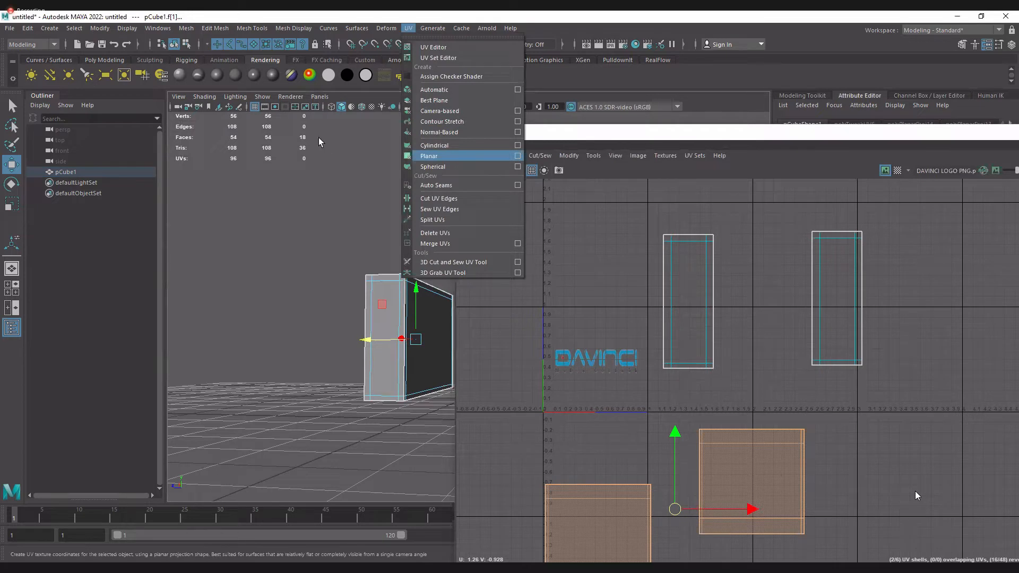
left_click(518, 155)
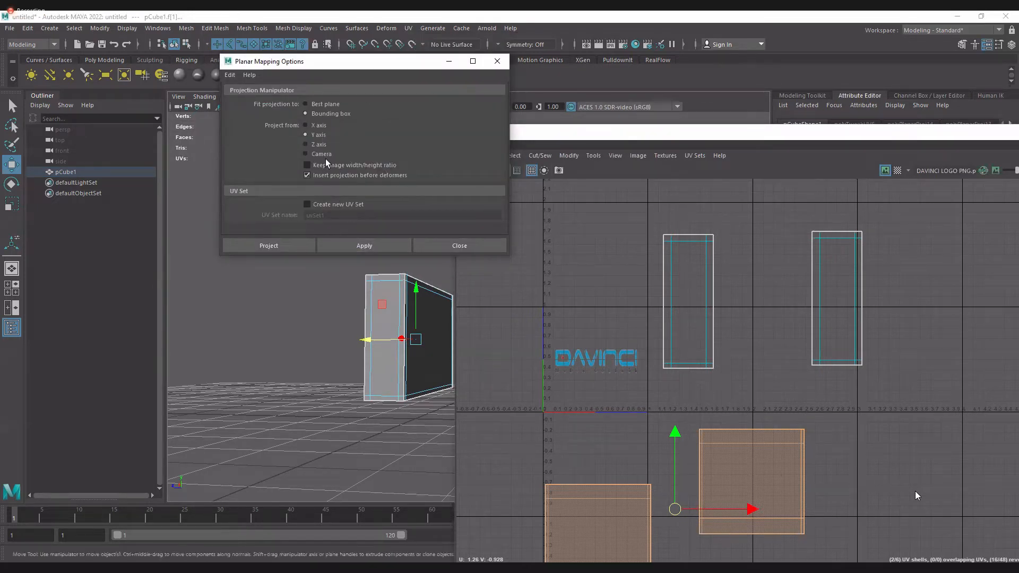
Try planar projections of the top and bottom faces from the X axis and from the Z axis
left_click(325, 126)
left_click(372, 245)
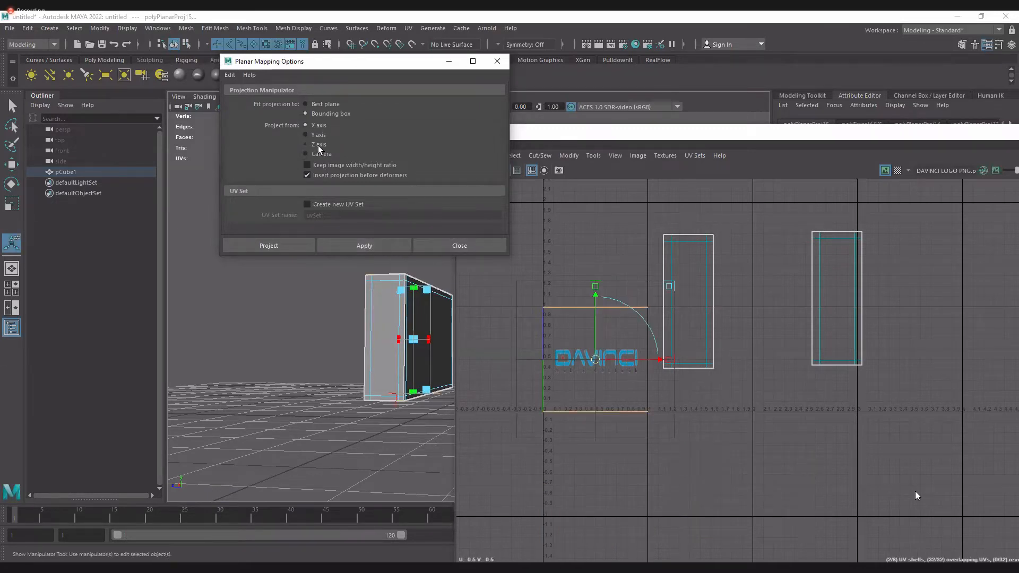
left_click(371, 246)
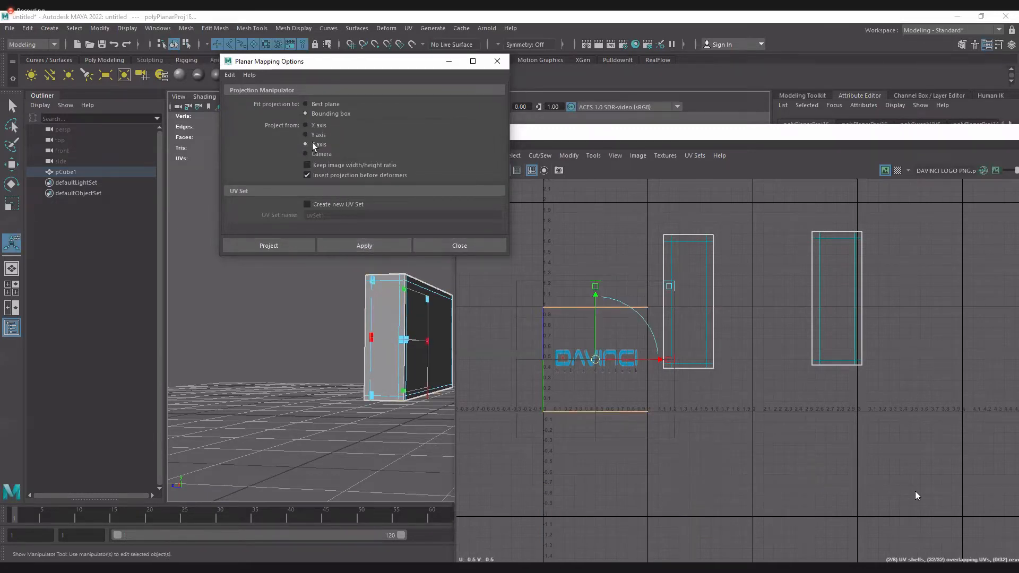
Project the top and bottom faces from the Y axis and move their UV shell to the U3V-1 and U4V-1 tiles
left_click(320, 135)
left_click(363, 244)
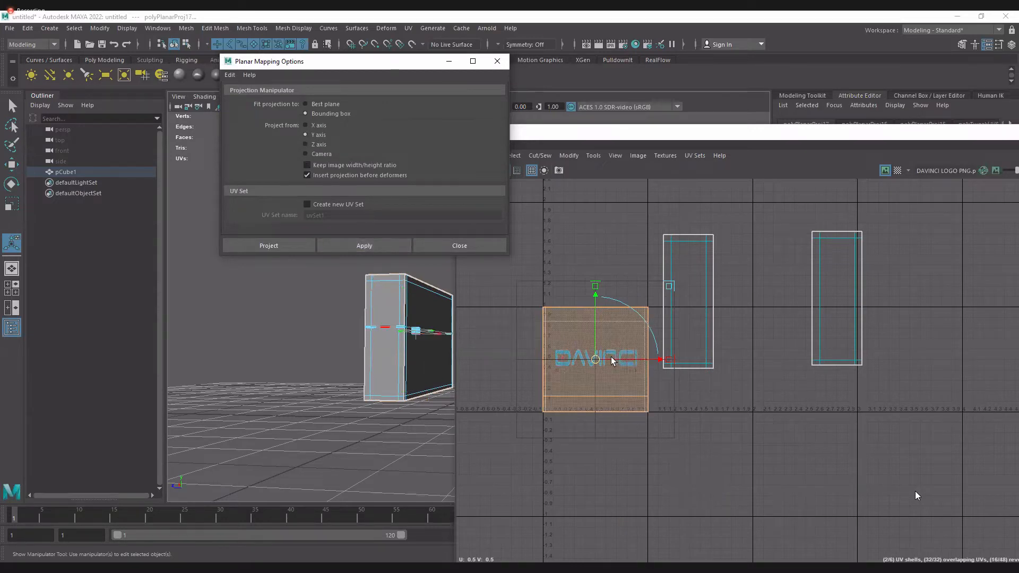
left_click_drag(594, 360, 838, 460)
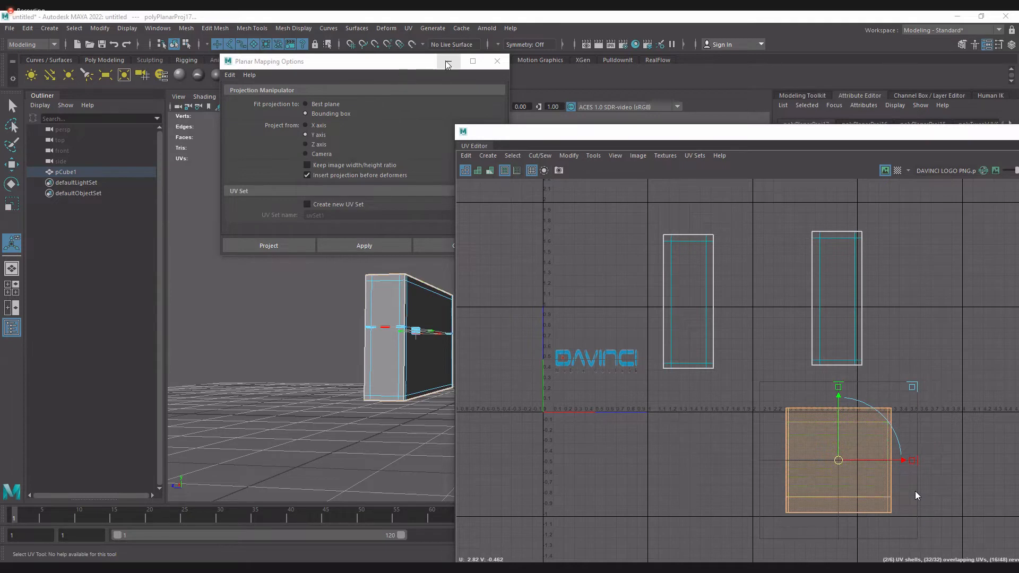
Turn the checker map back on and examine the pattern on the box's top face
middle_click_drag(376, 318, 310, 379, "alt")
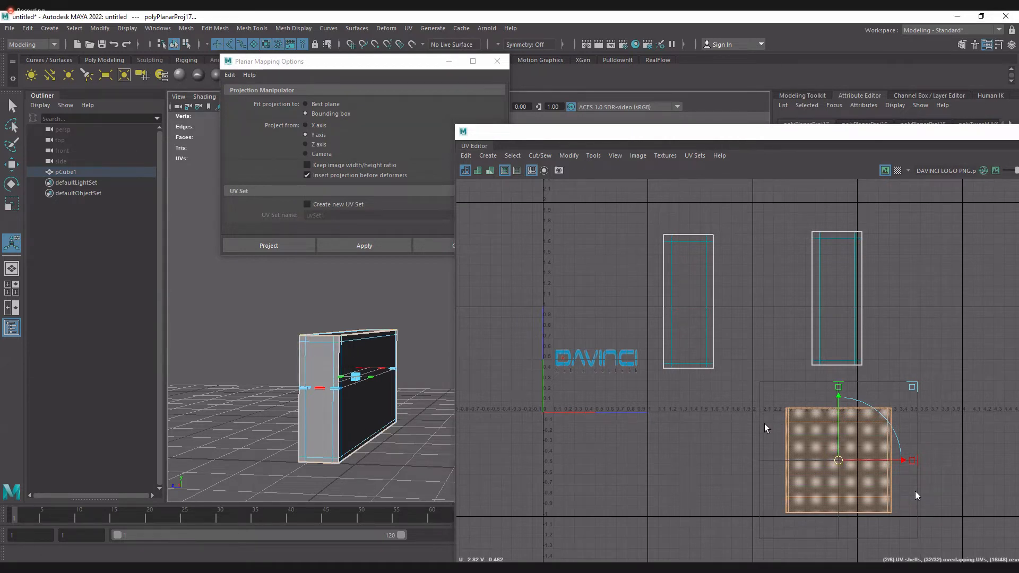
left_click(897, 170)
left_click_drag(334, 401, 336, 451, "alt")
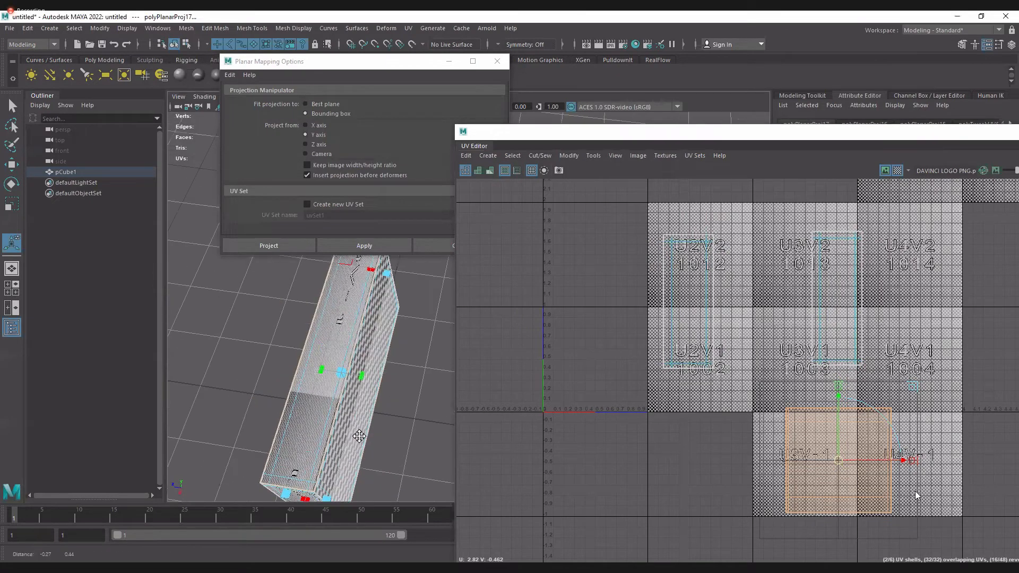
right_click_drag(337, 451, 498, 489, "alt")
middle_click_drag(335, 412, 395, 385, "alt")
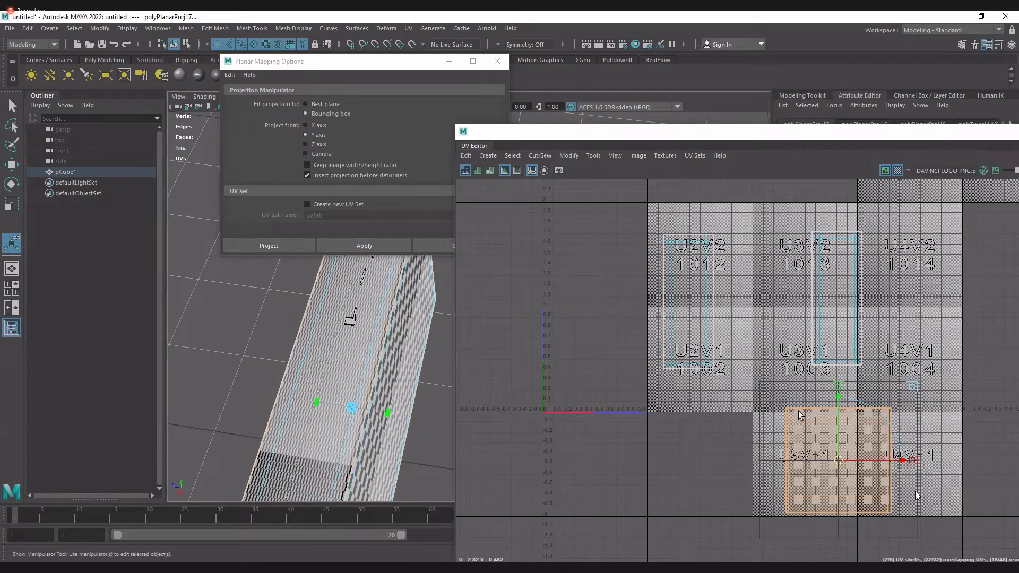
Select the top and bottom UV shells and scale them down into a short, wide rectangle to reduce the checker distortion
key("F12")
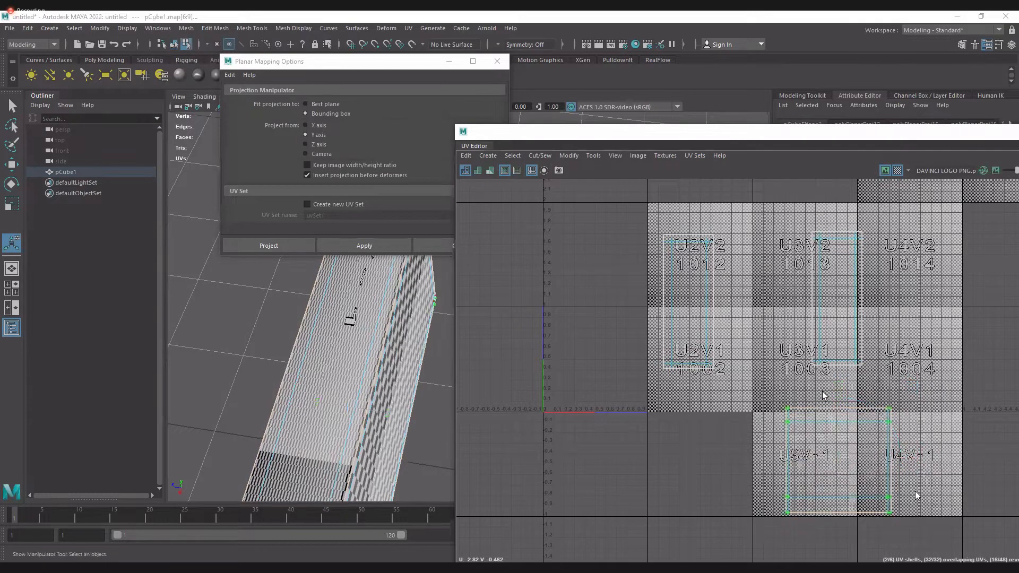
key("r")
left_click(738, 439)
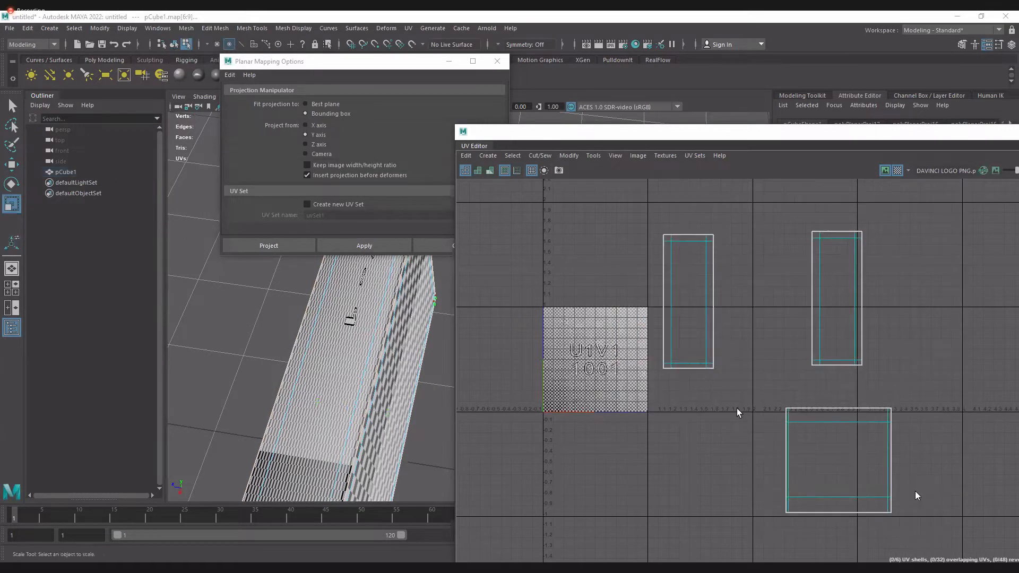
left_click_drag(737, 387, 937, 539)
left_click_drag(838, 460, 804, 447)
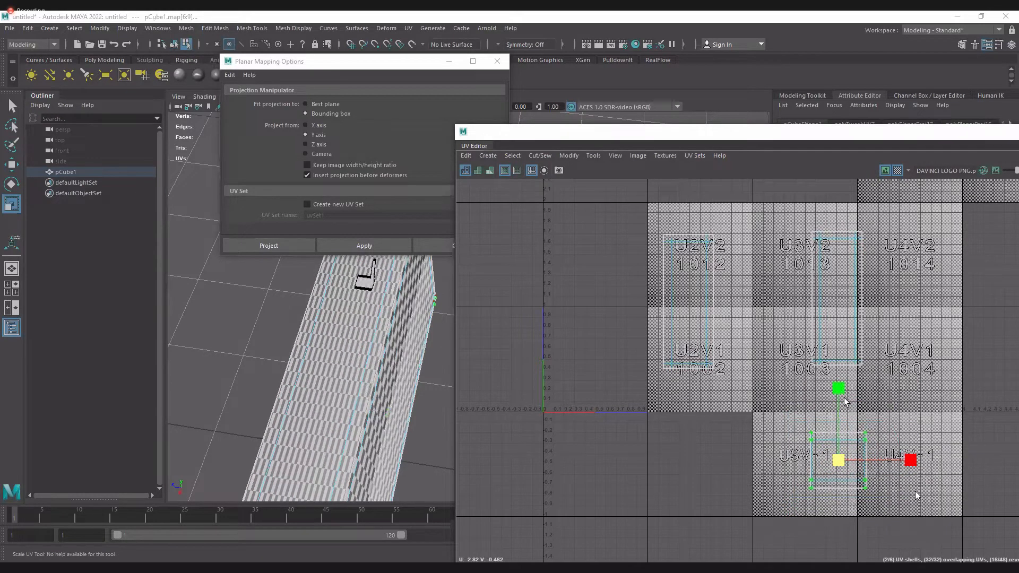
mouse_move(911, 460)
left_mouse_down()
mouse_move(1014, 459)
mouse_move(924, 460)
left_mouse_up()
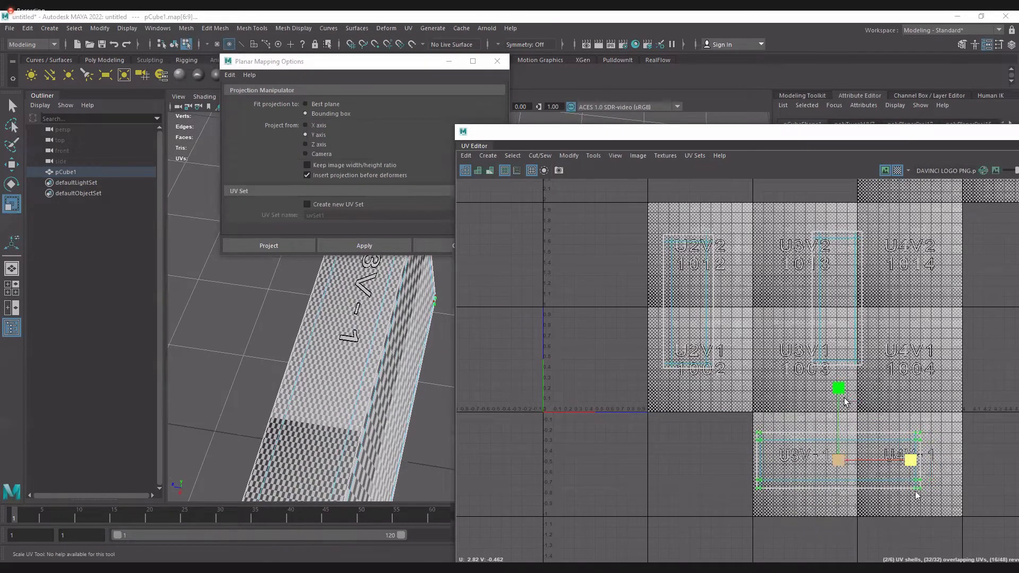
left_click_drag(839, 460, 798, 454)
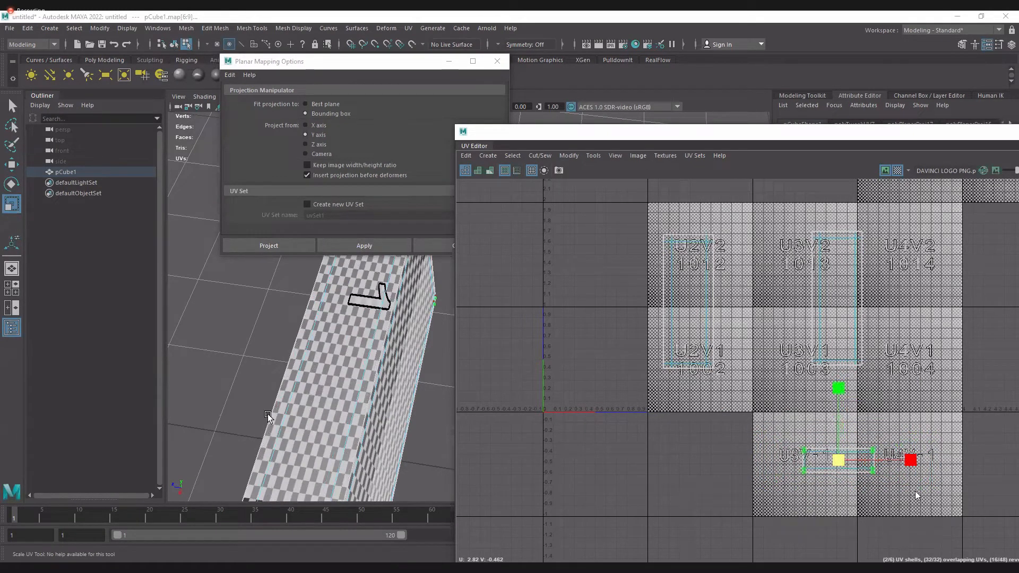
Close the Planar Mapping Options, compare the checker size across the box's faces, and move the UV Editor aside
left_click_drag(304, 438, 285, 410, "alt")
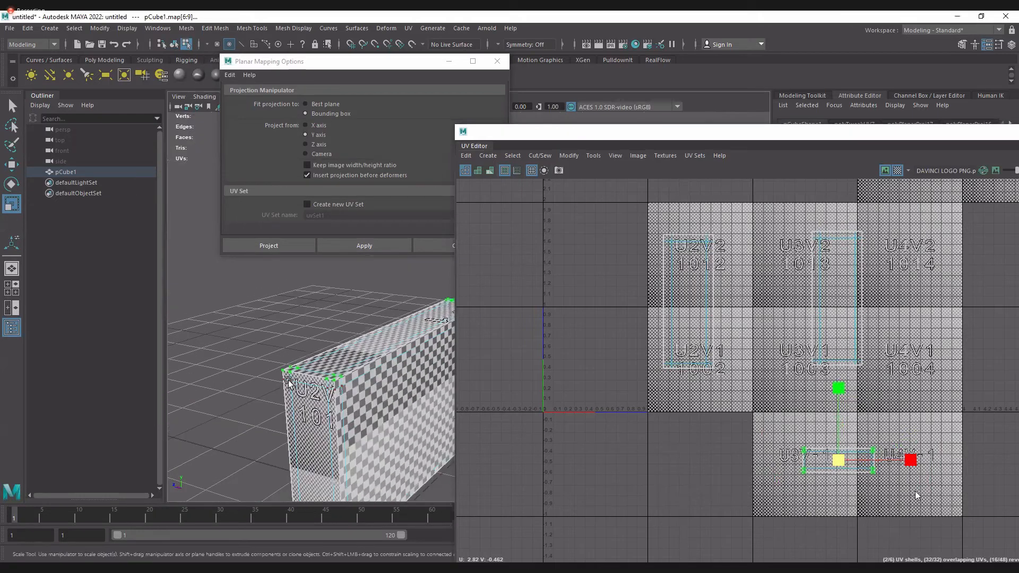
left_click_drag(400, 373, 313, 403, "alt")
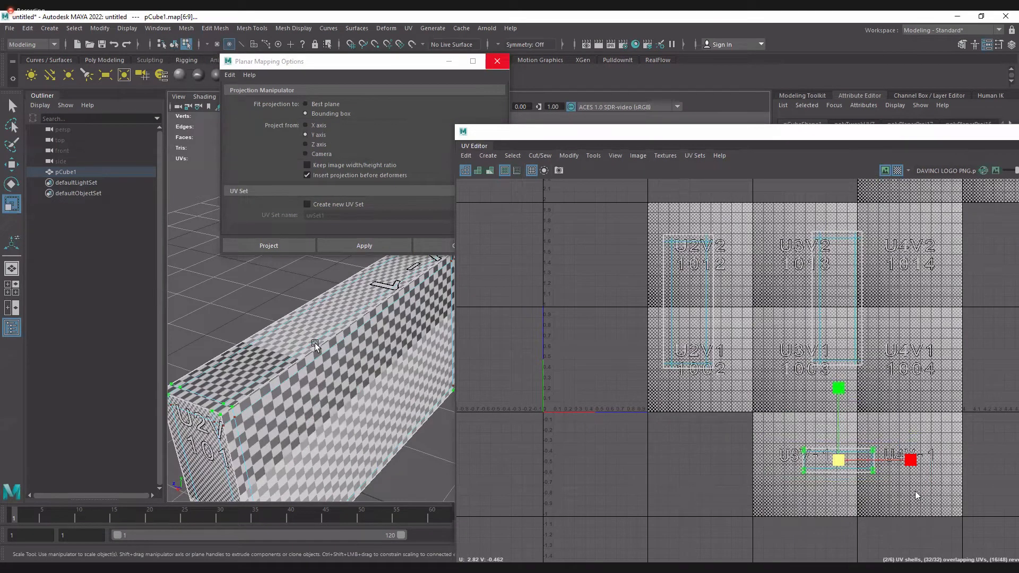
left_click_drag(292, 426, 268, 358, "alt")
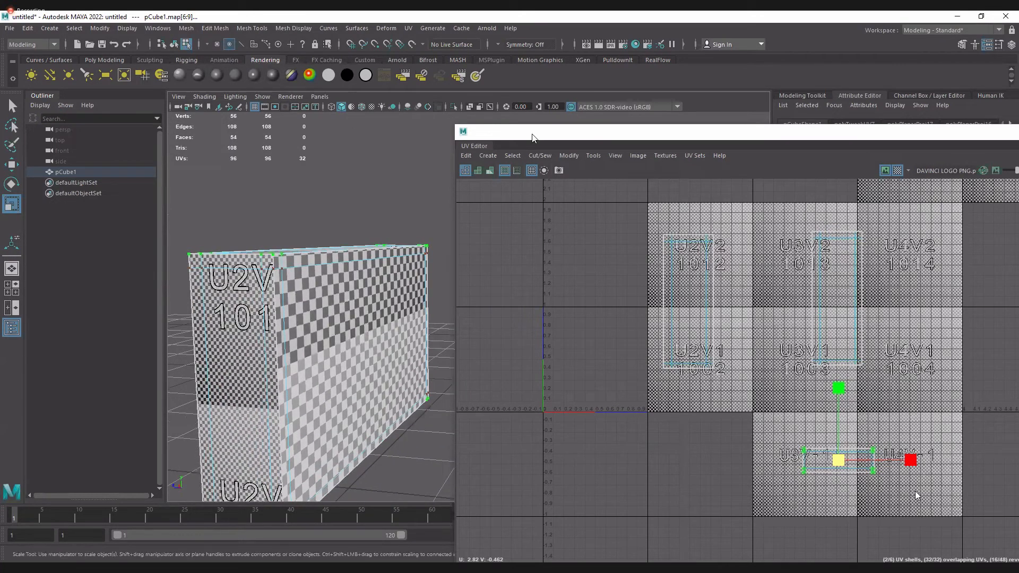
left_click_drag(615, 141, 697, 145)
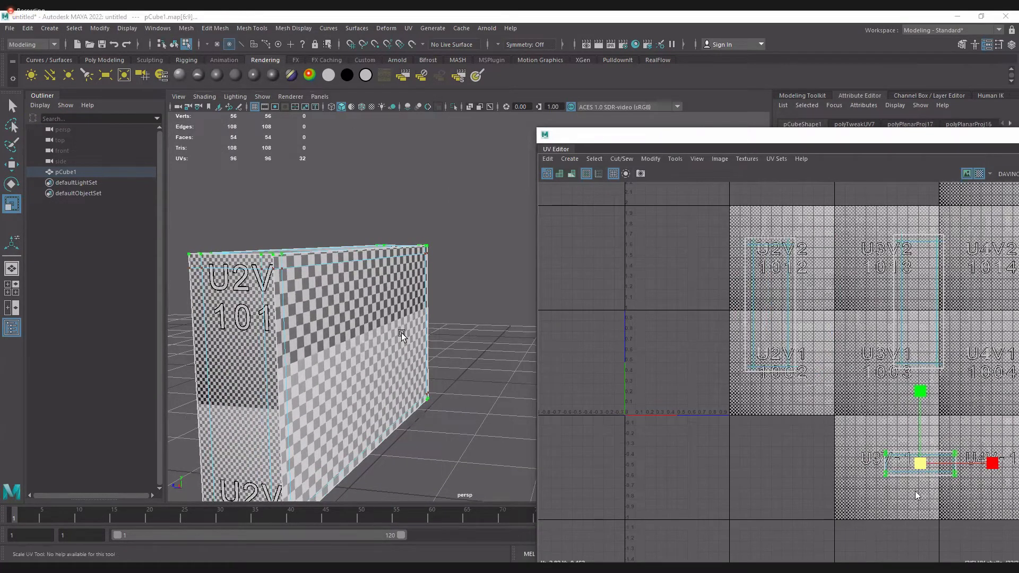
Widen the top and bottom UV shells horizontally to even out their checker squares, and compare them with the adjoining faces
left_click_drag(401, 333, 361, 263, "alt")
left_click_drag(352, 313, 380, 381, "alt")
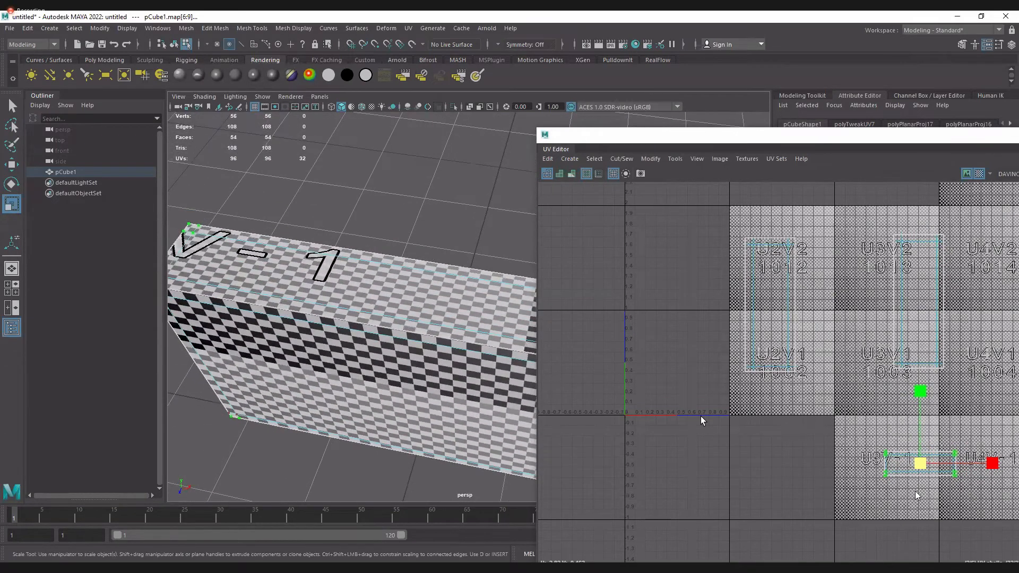
mouse_move(992, 464)
left_mouse_down()
mouse_move(1018, 463)
mouse_move(1004, 464)
left_mouse_up()
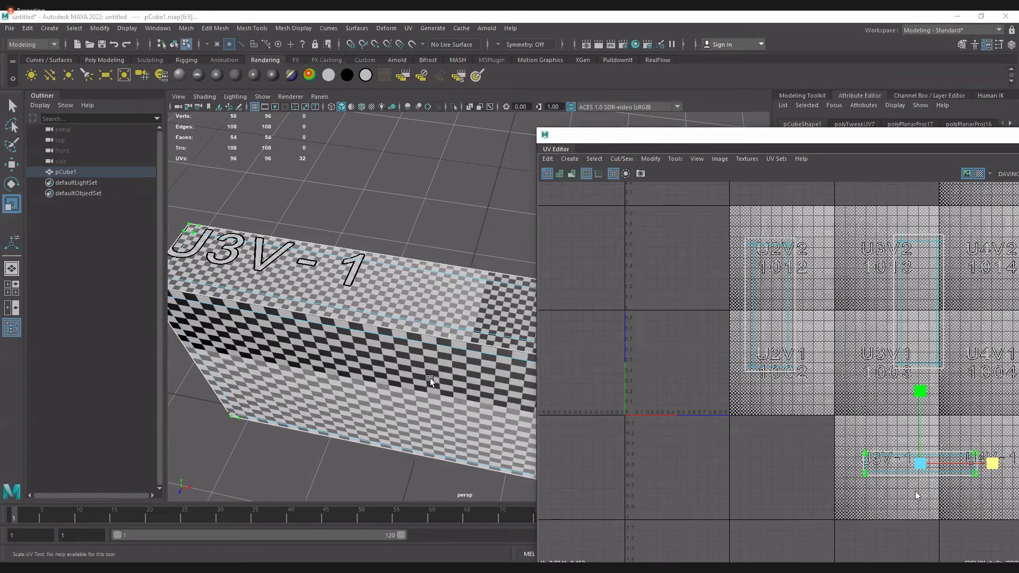
left_click_drag(430, 381, 393, 317, "alt")
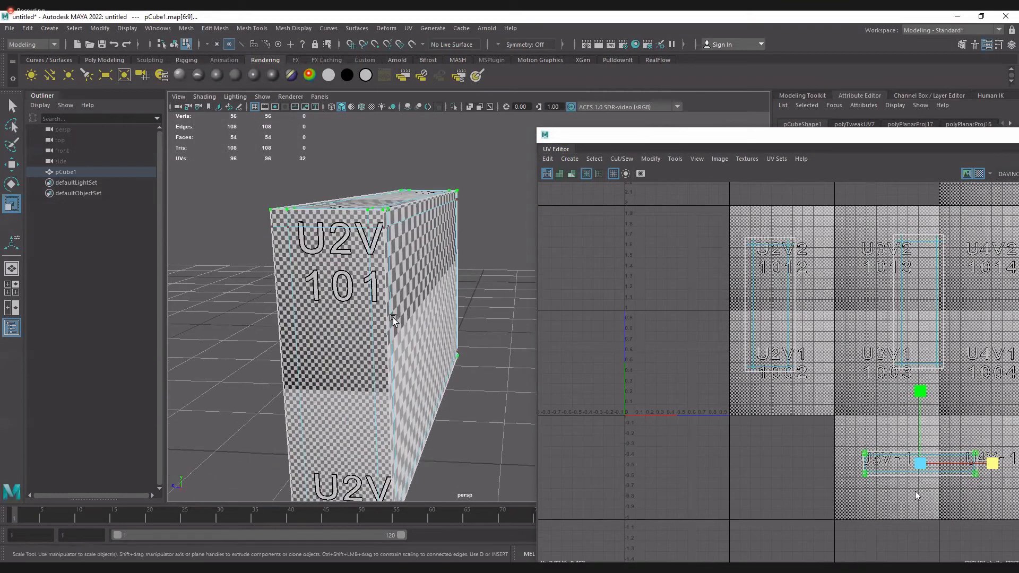
Examine the checker pattern across the box's narrow end, top and large side faces to compare the square sizes
left_click_drag(327, 352, 379, 309, "alt")
left_click_drag(324, 340, 406, 302, "alt")
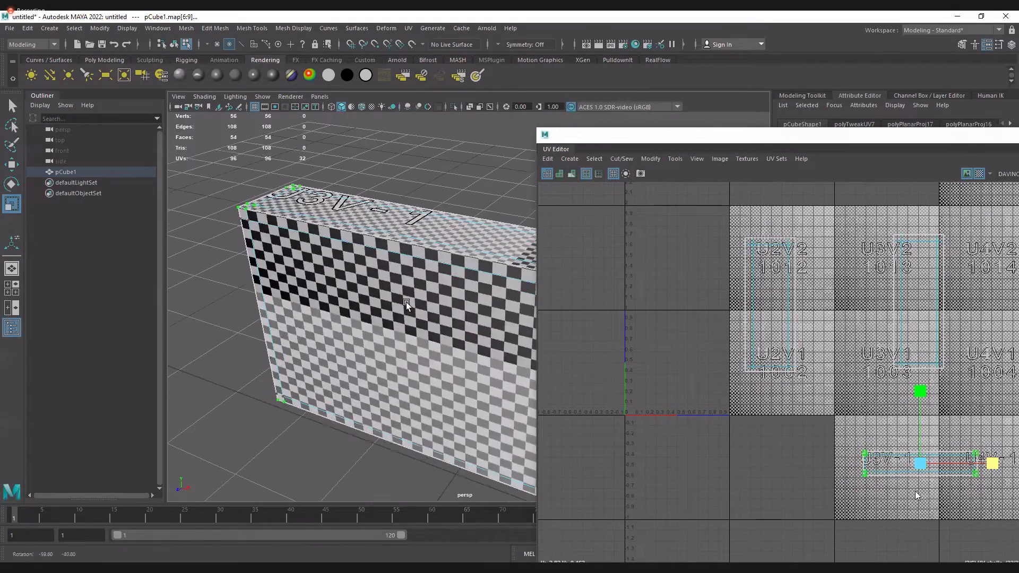
left_click(339, 344)
left_click_drag(339, 344, 387, 265, "alt")
left_click_drag(287, 291, 289, 258, "alt")
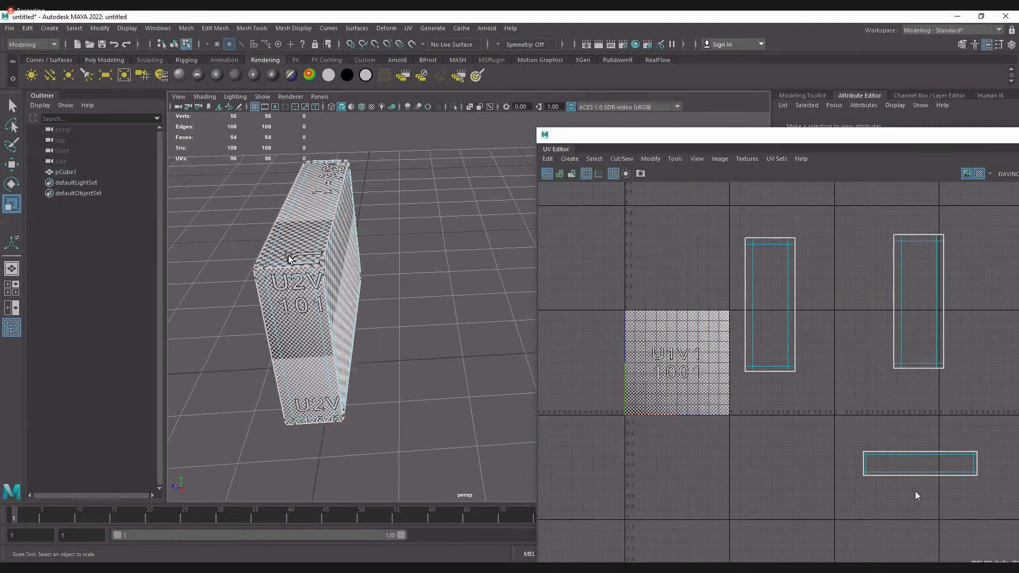
key("F8")
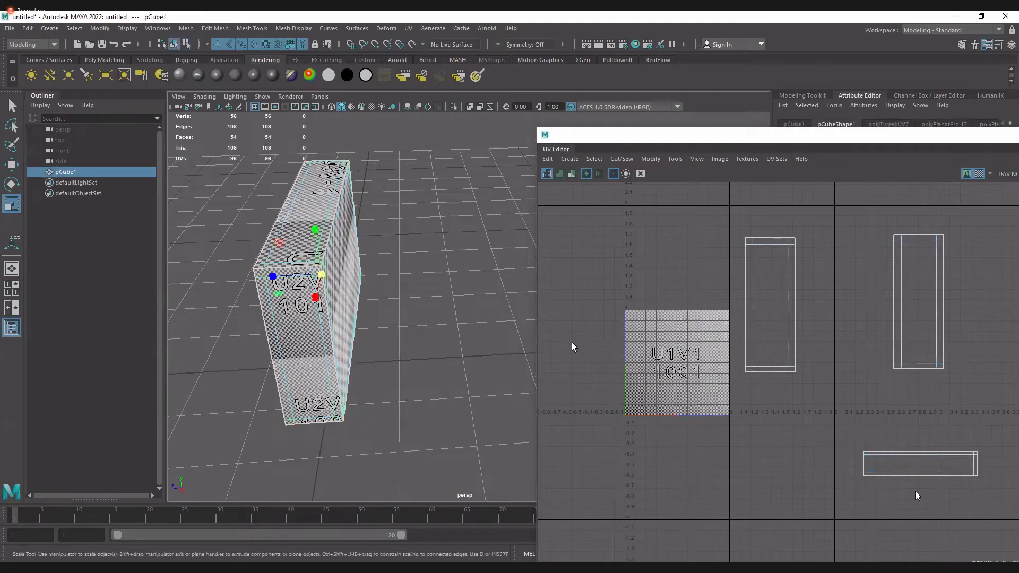
middle_click_drag(306, 306, 364, 319, "alt")
right_click_drag(364, 320, 390, 331, "alt")
left_click_drag(390, 331, 327, 326, "alt")
right_click_drag(327, 326, 404, 285, "alt")
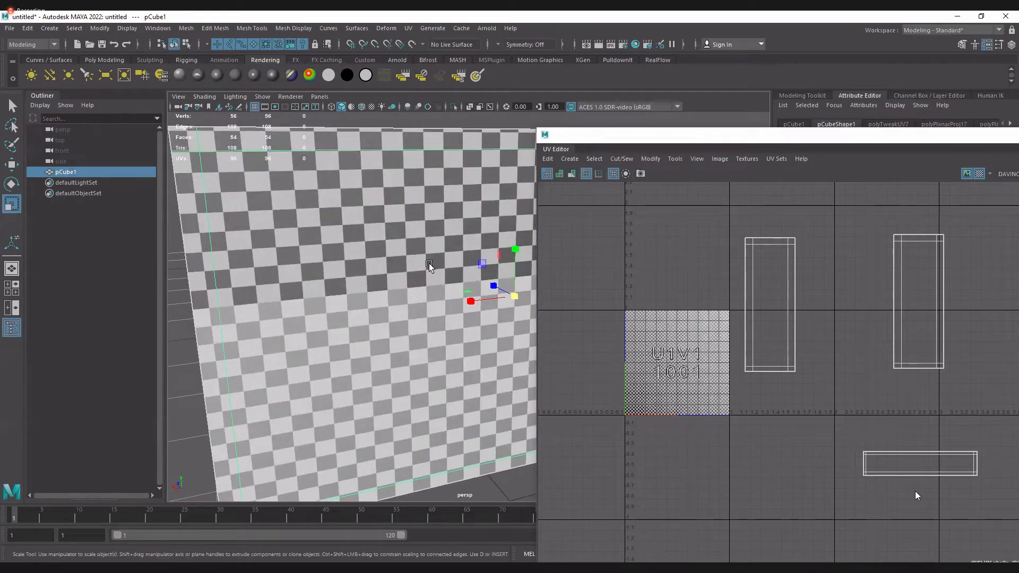
Pick the large side face to locate its UV shell, clear the selection and review the narrow end face
left_click(428, 285)
scroll(963, 320, "down", 3)
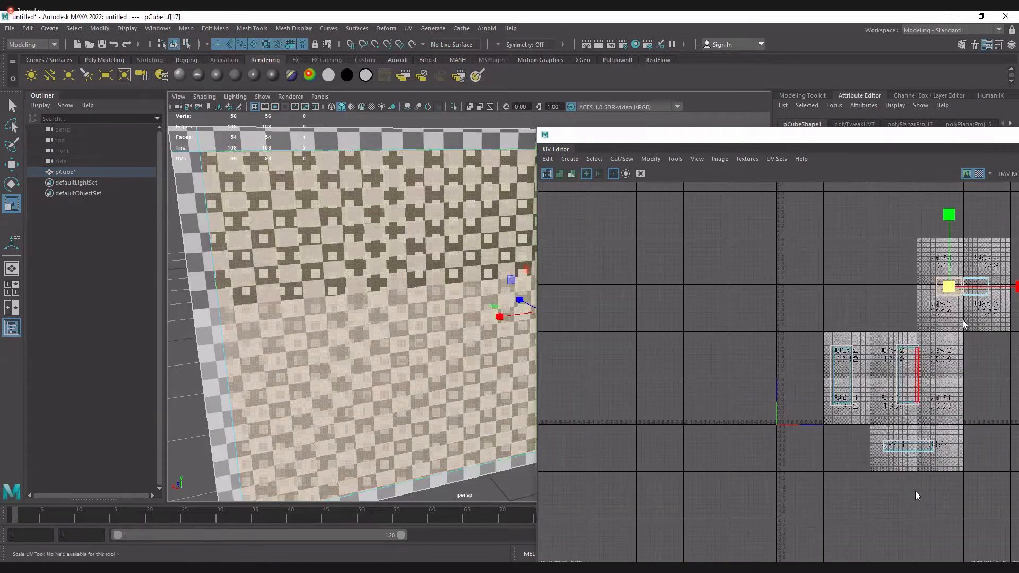
scroll(958, 323, "up", 3)
middle_click_drag(958, 323, 935, 403, "alt")
left_click(879, 358)
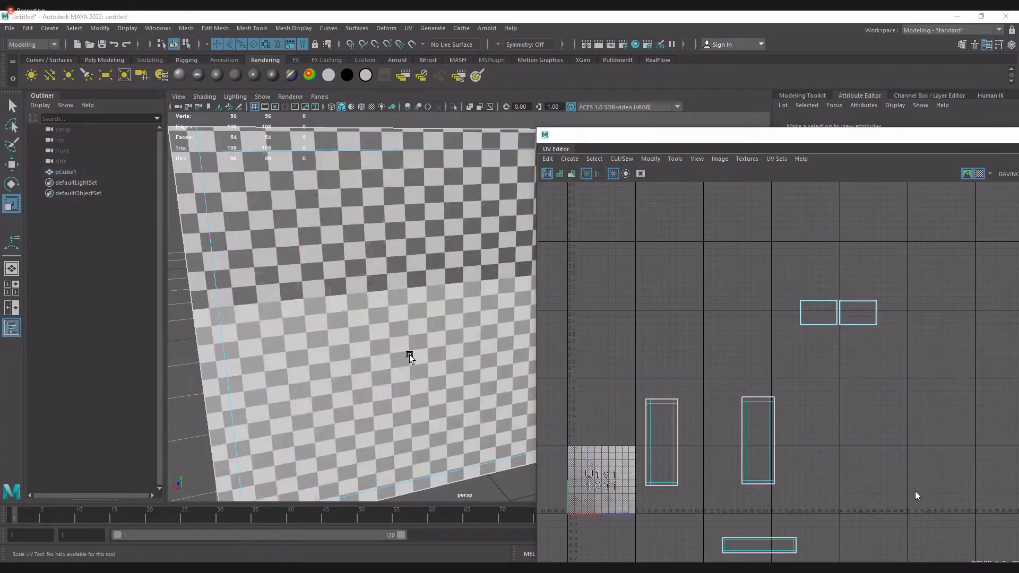
left_click_drag(365, 340, 391, 342, "alt")
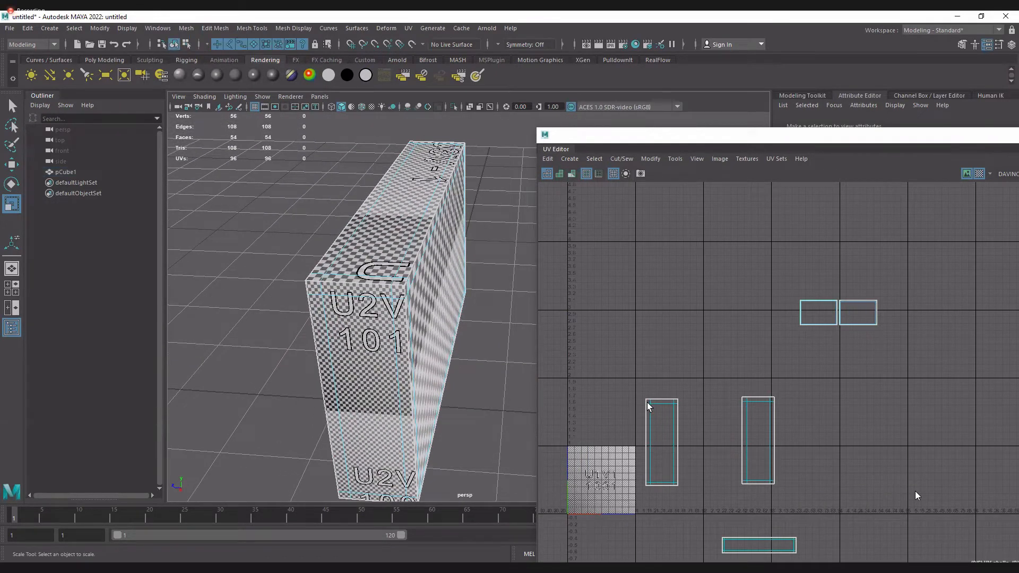
Select the two narrow end UV shells and scale them down uniformly to match the large side's checker size
left_click_drag(584, 352, 805, 496)
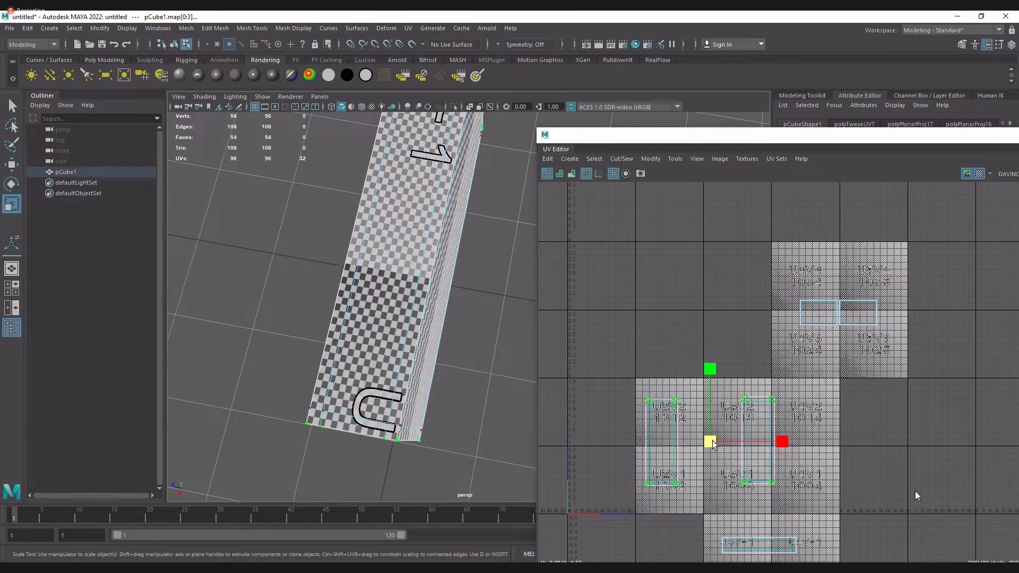
left_click_drag(710, 444, 738, 447)
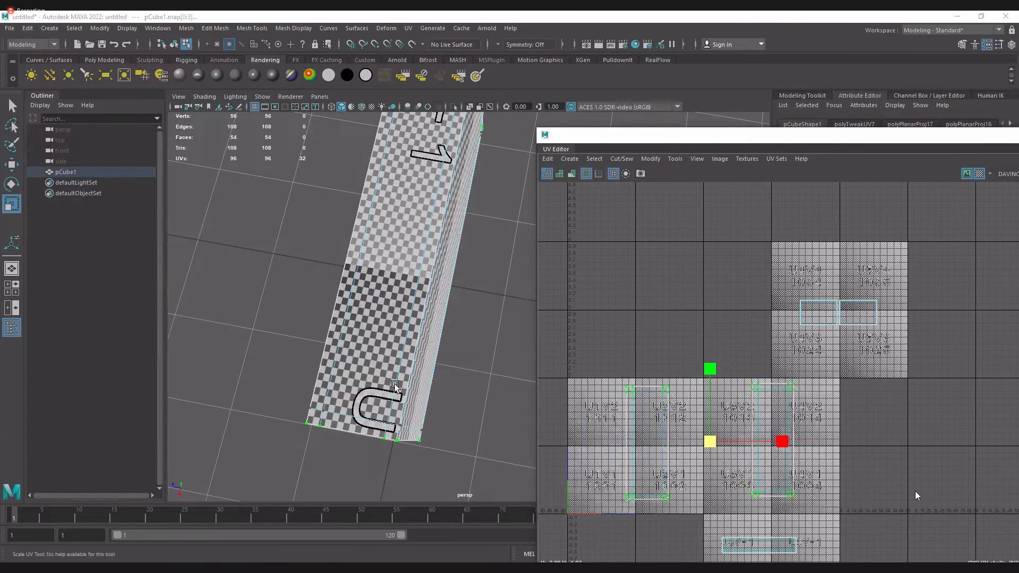
left_click_drag(397, 377, 370, 291, "alt")
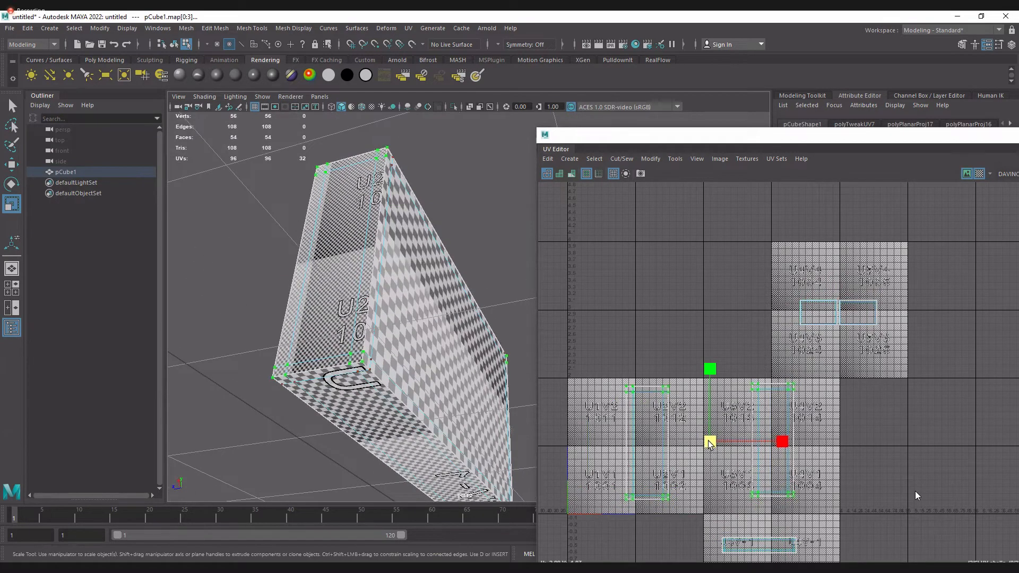
left_click_drag(710, 444, 652, 415)
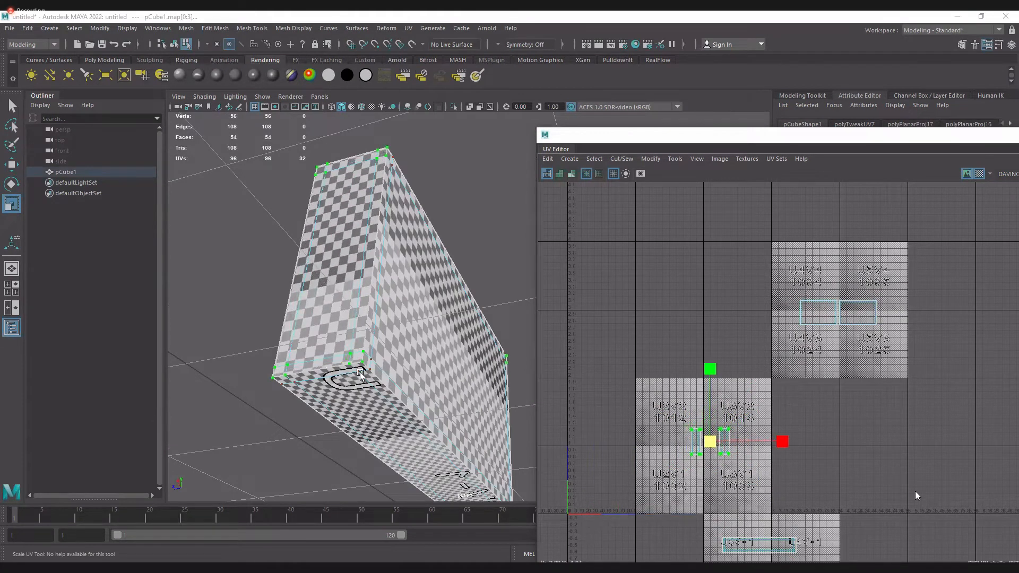
left_click_drag(372, 329, 337, 370, "alt")
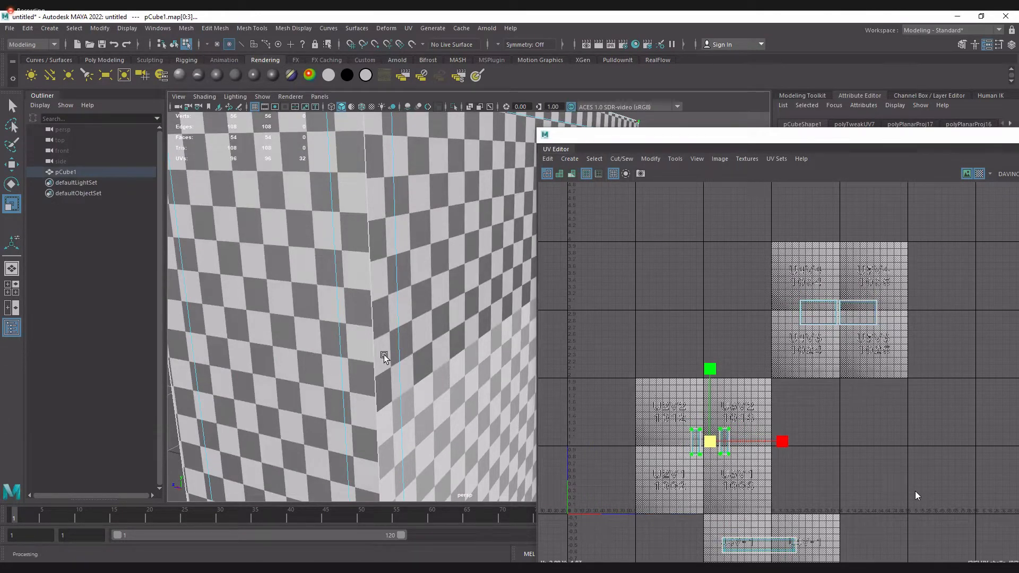
Nudge the two end UV shells slightly down and compare the checker squares where the end meets the large side
key("w")
left_click_drag(711, 365, 711, 367)
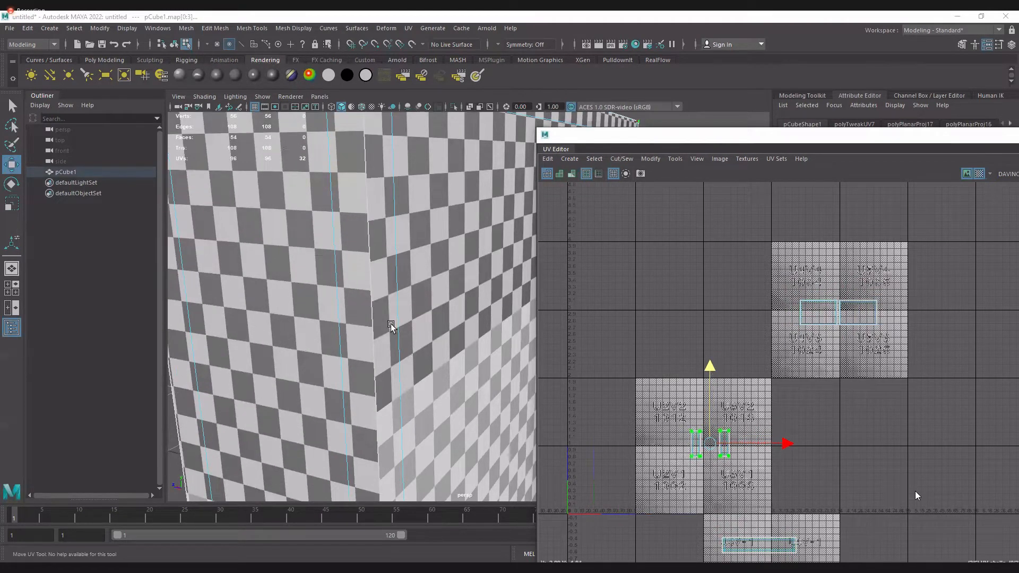
left_click_drag(376, 308, 359, 325, "alt")
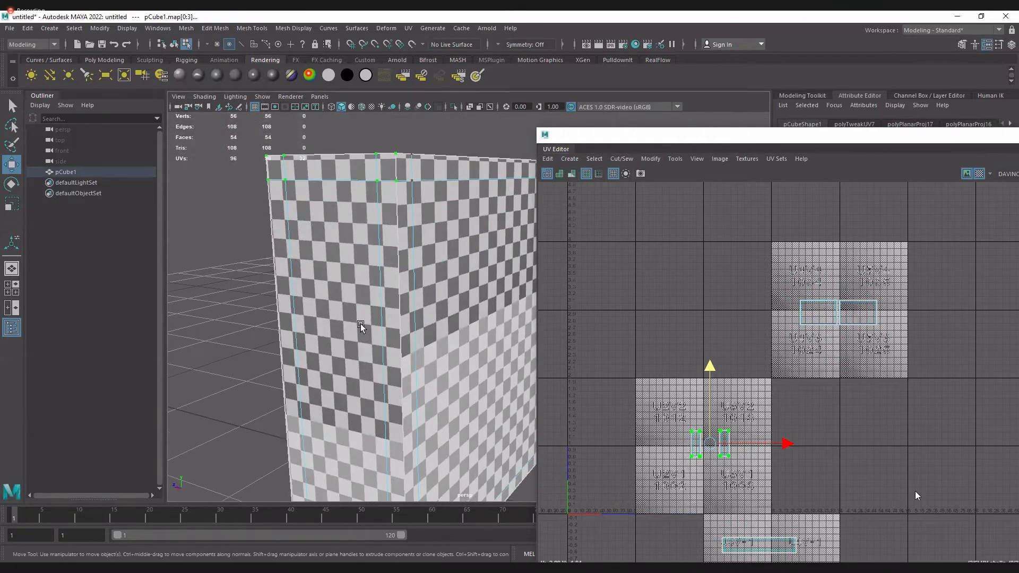
left_click_drag(425, 337, 344, 313, "alt")
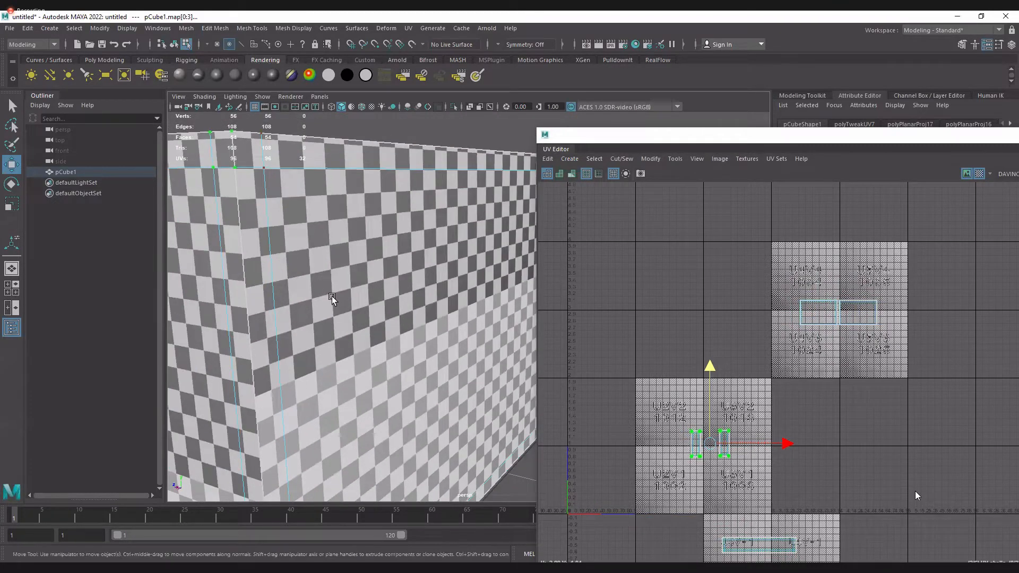
left_click_drag(265, 341, 297, 334, "alt")
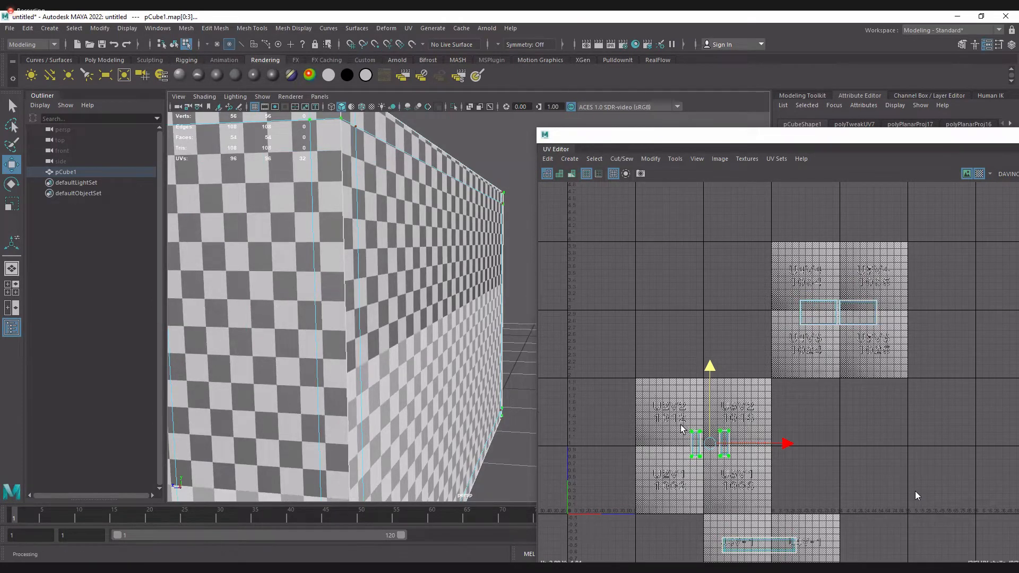
Rescale the two end UV shells uniformly to fine-tune their checker size against the adjoining large side
key("r")
left_click_drag(710, 442, 801, 473)
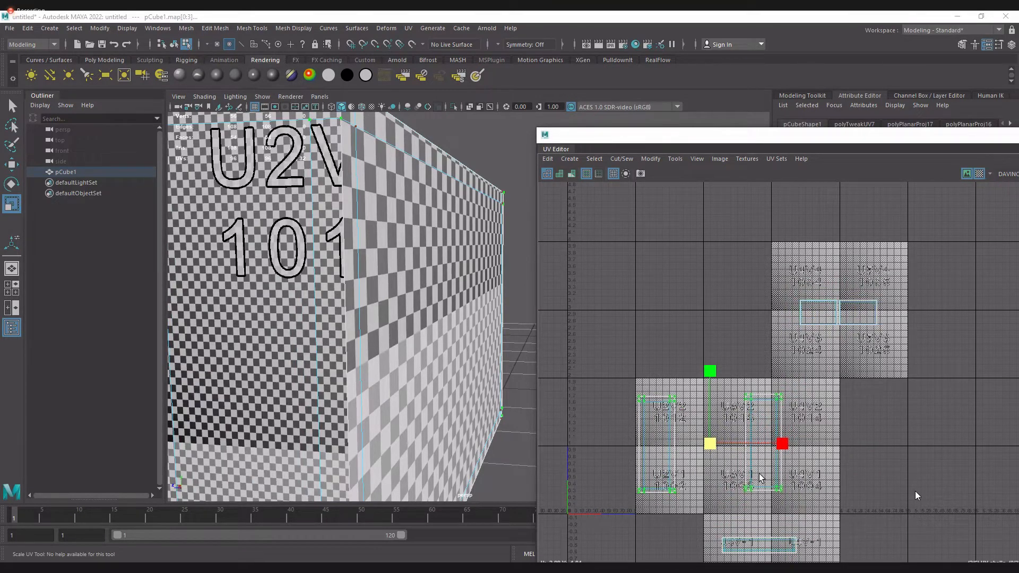
middle_click_drag(754, 441, 782, 385, "alt")
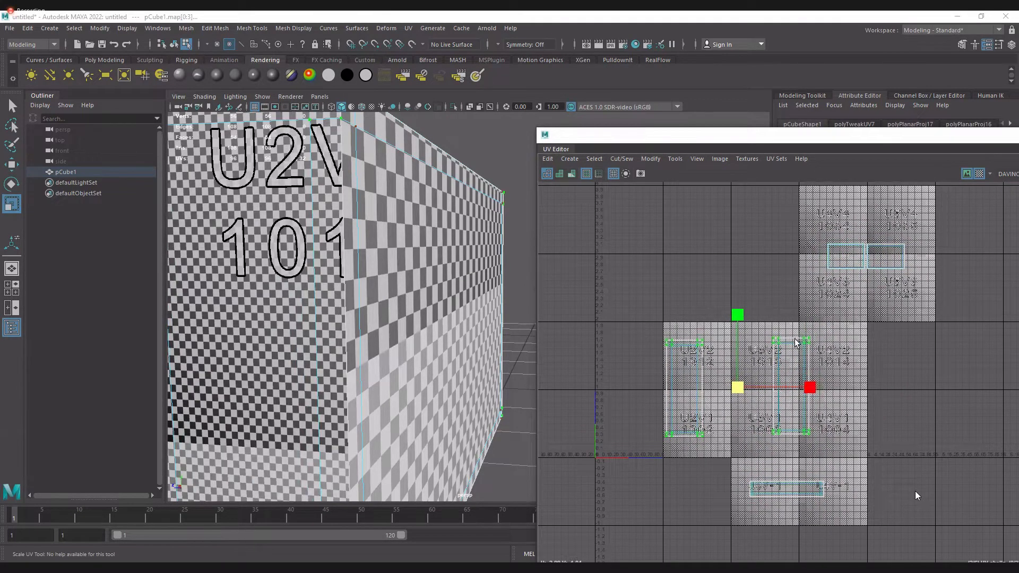
left_click_drag(742, 392, 694, 376)
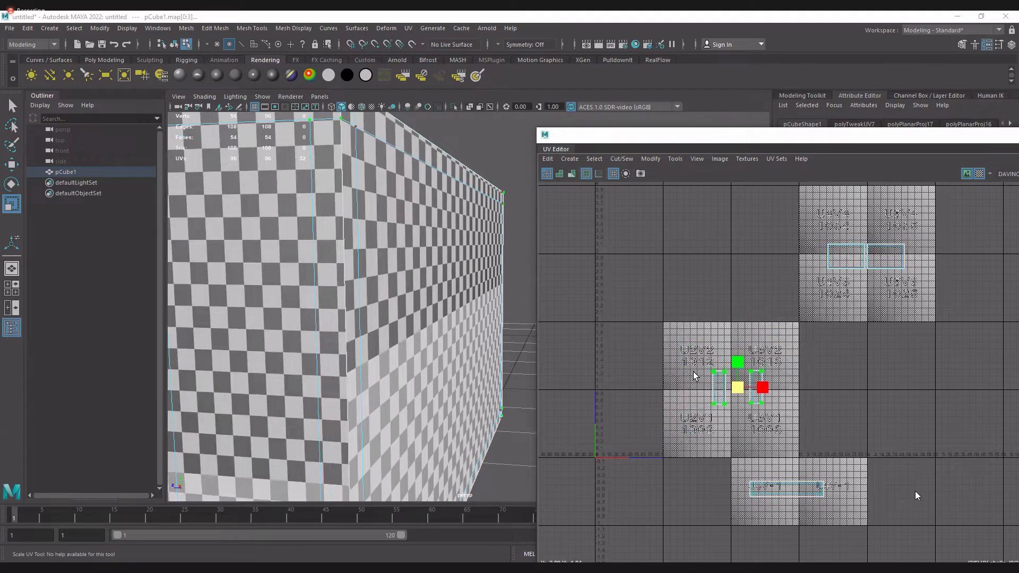
left_click_drag(695, 372, 695, 376)
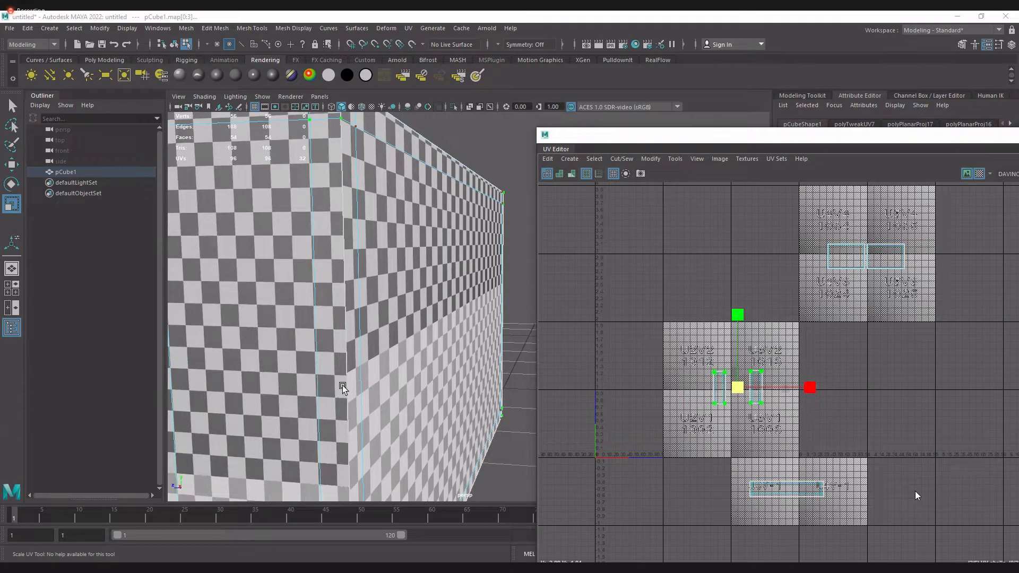
scroll(343, 386, "down", 5)
left_click_drag(342, 385, 409, 366, "alt")
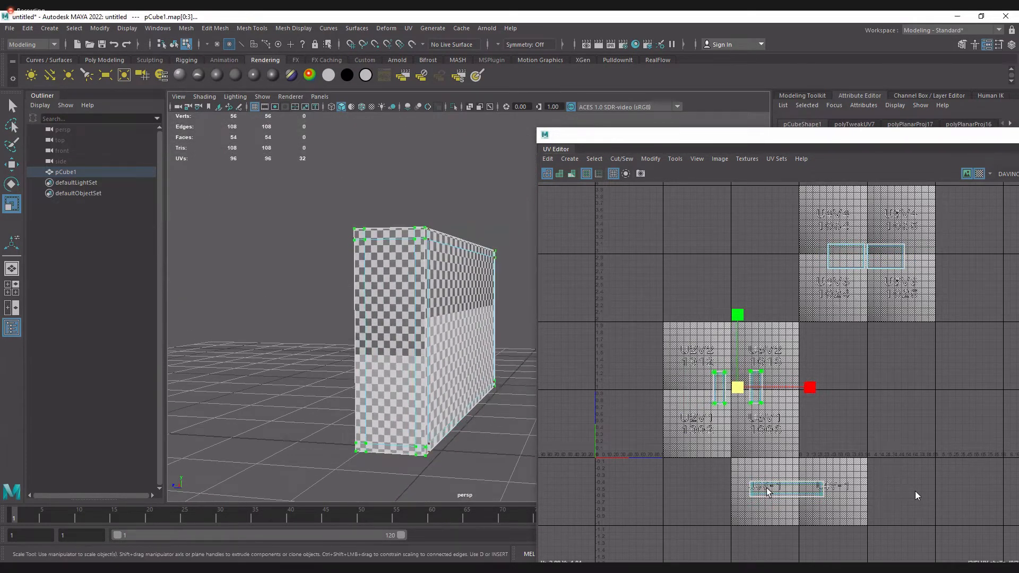
Separate the stacked top and bottom UV shells by moving one of them straight down
scroll(766, 488, "up", 2)
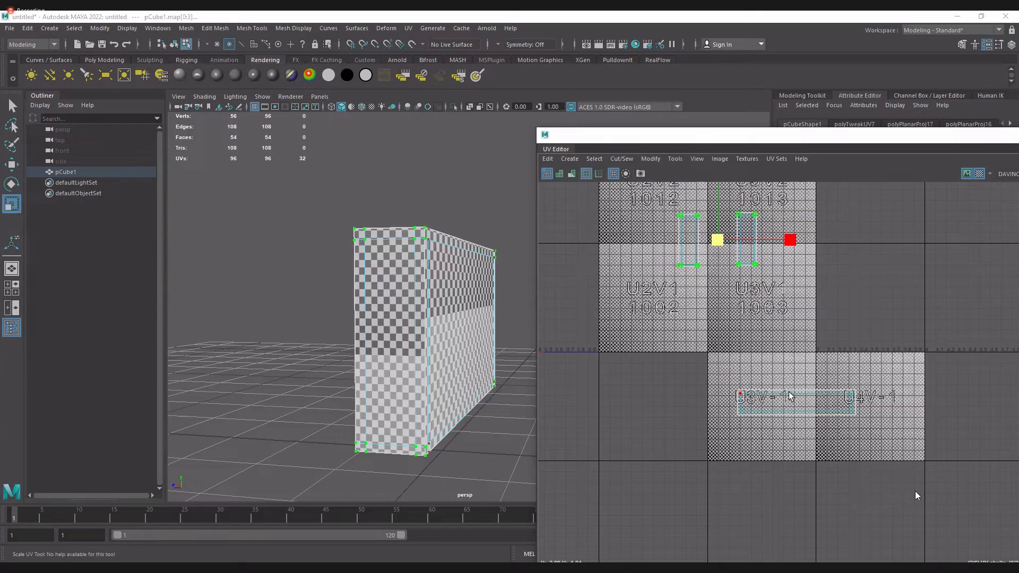
left_click(819, 391)
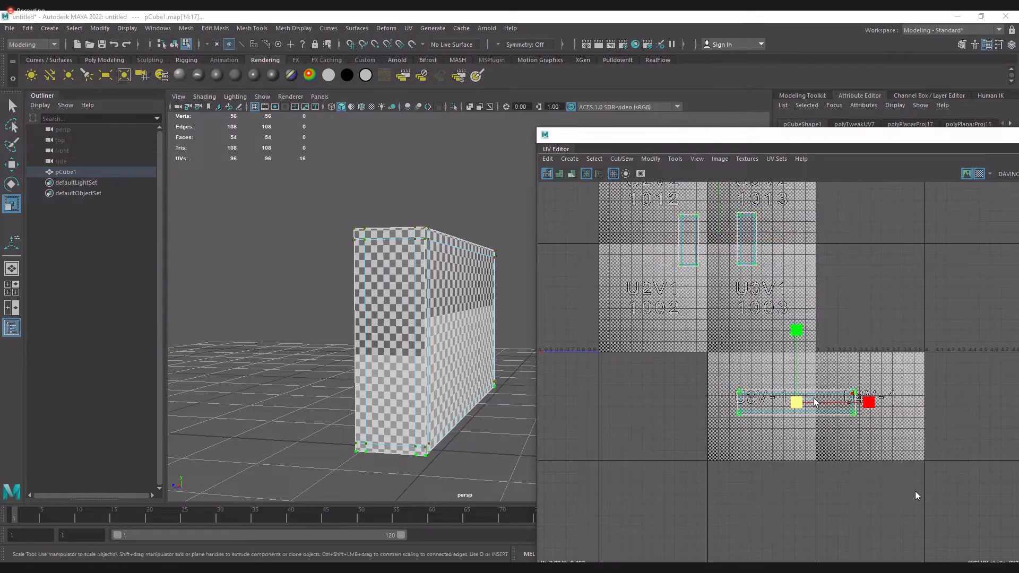
key("w")
left_click_drag(797, 402, 797, 449)
Select both top and bottom UV shells and scale them down uniformly to match the checker size on the other faces
left_click_drag(708, 362, 799, 421, "shift")
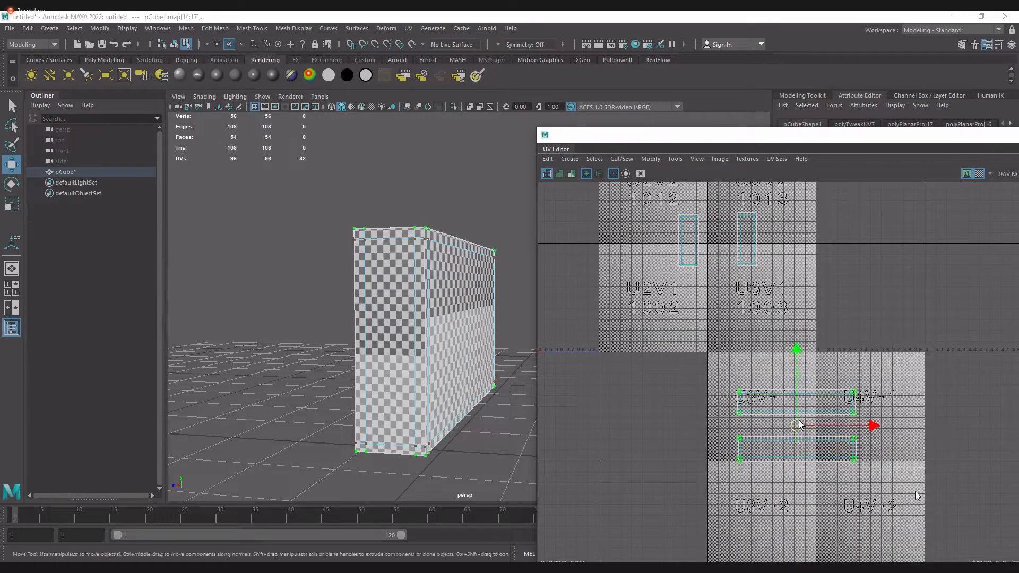
key("r")
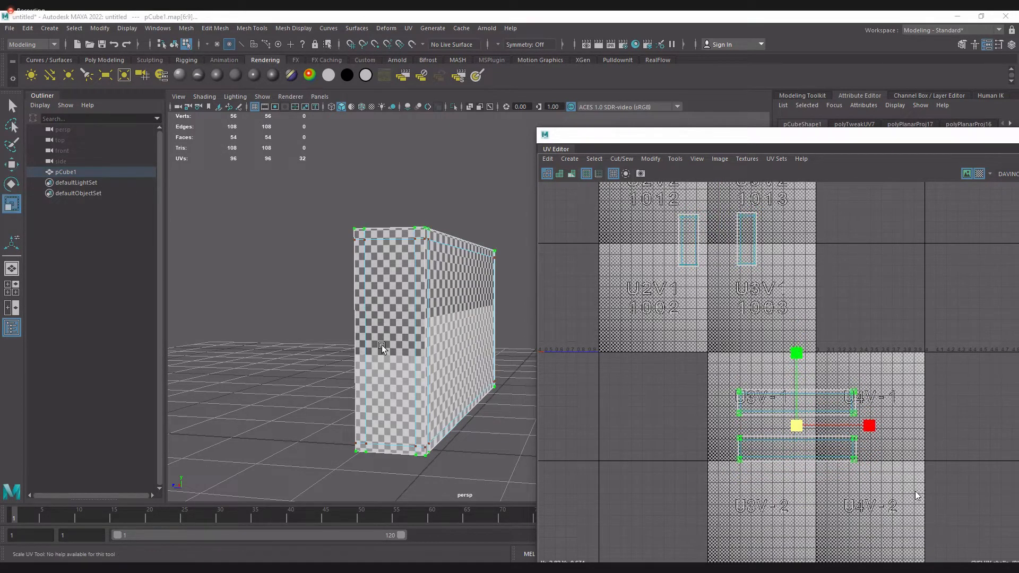
left_click_drag(395, 376, 412, 451, "alt")
right_click_drag(412, 451, 508, 425, "alt")
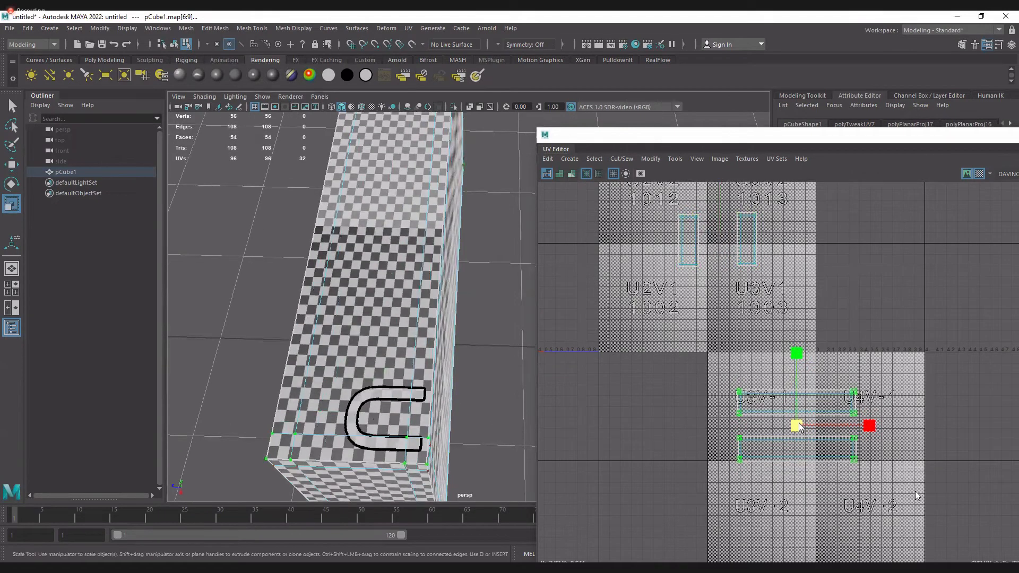
left_click_drag(799, 426, 775, 432)
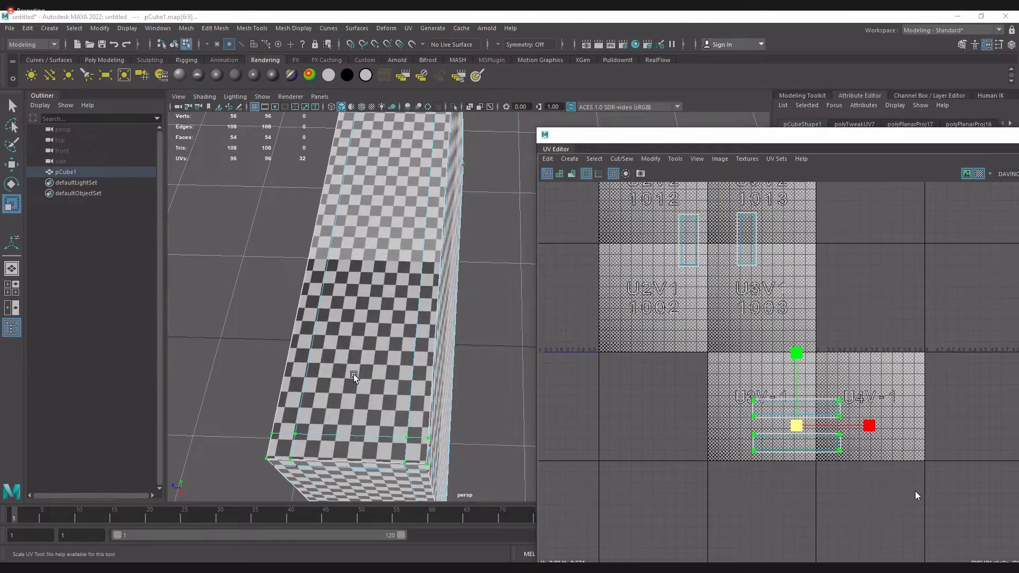
left_click_drag(354, 374, 441, 371, "alt")
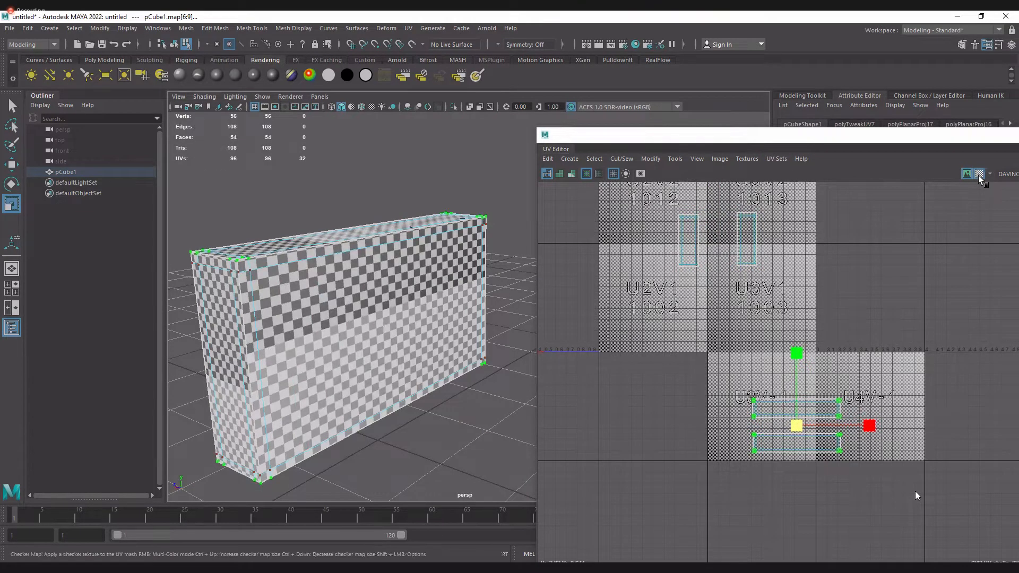
Turn off the checker map and move the top and bottom UV shells up to the right of the end shells
scroll(777, 353, "down", 5)
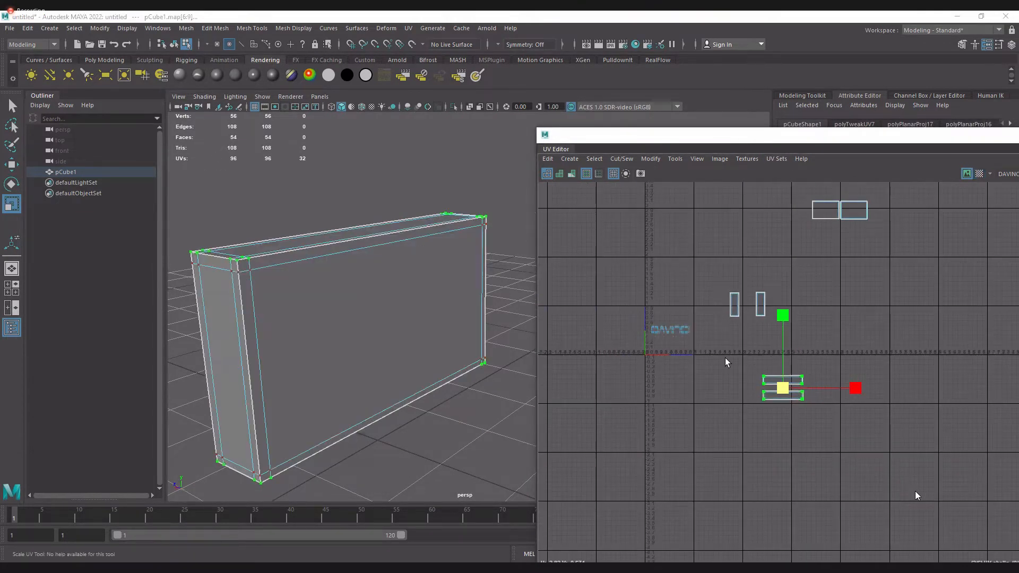
middle_click_drag(786, 312, 761, 352, "alt")
left_click_drag(741, 214, 907, 291)
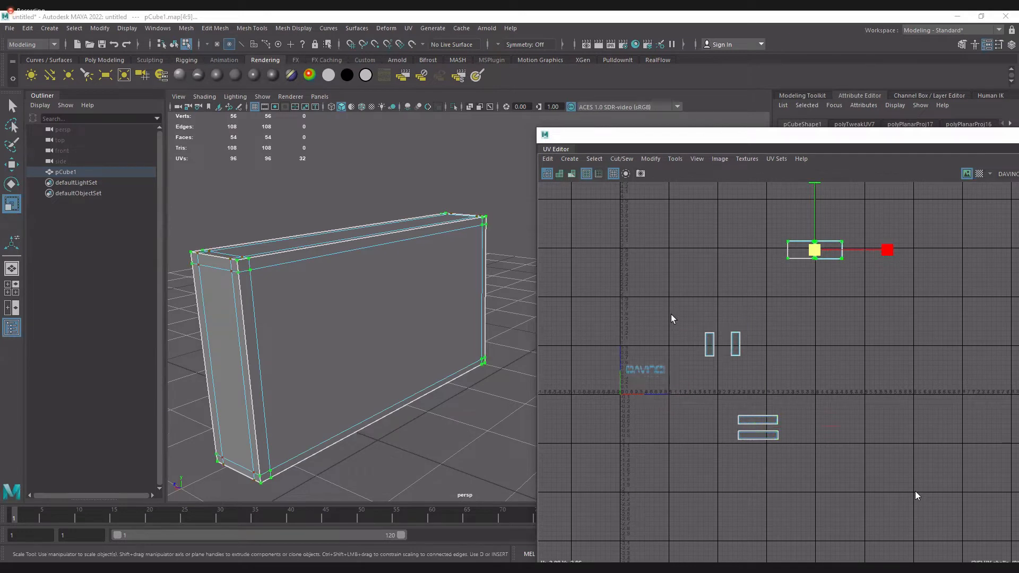
left_click_drag(671, 314, 765, 383)
left_click_drag(708, 410, 844, 329)
key("w")
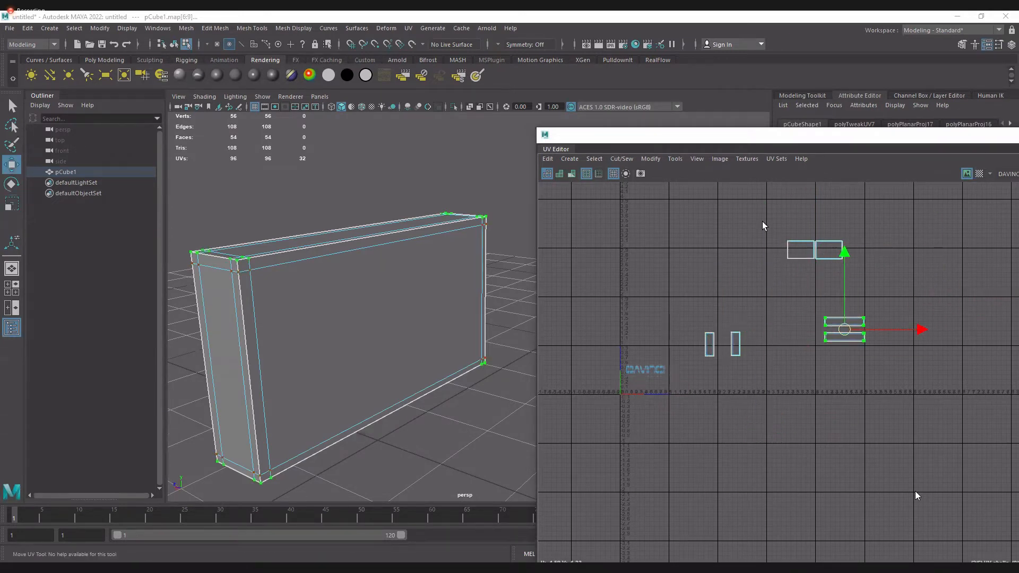
Move the large side UV shells below the top and bottom shells, and shift the end shells level with that pair
left_click_drag(763, 222, 861, 276)
left_click_drag(815, 250, 856, 448)
left_click_drag(694, 311, 773, 403)
left_click_drag(743, 349, 765, 335)
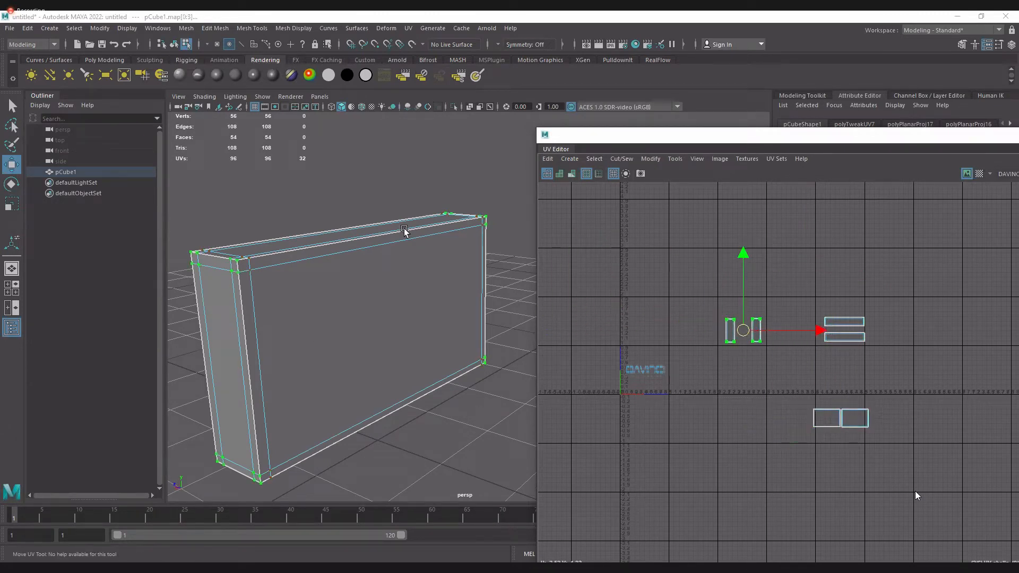
Return the box to object mode, display its textures and examine how the logo image falls on each face
key("F8")
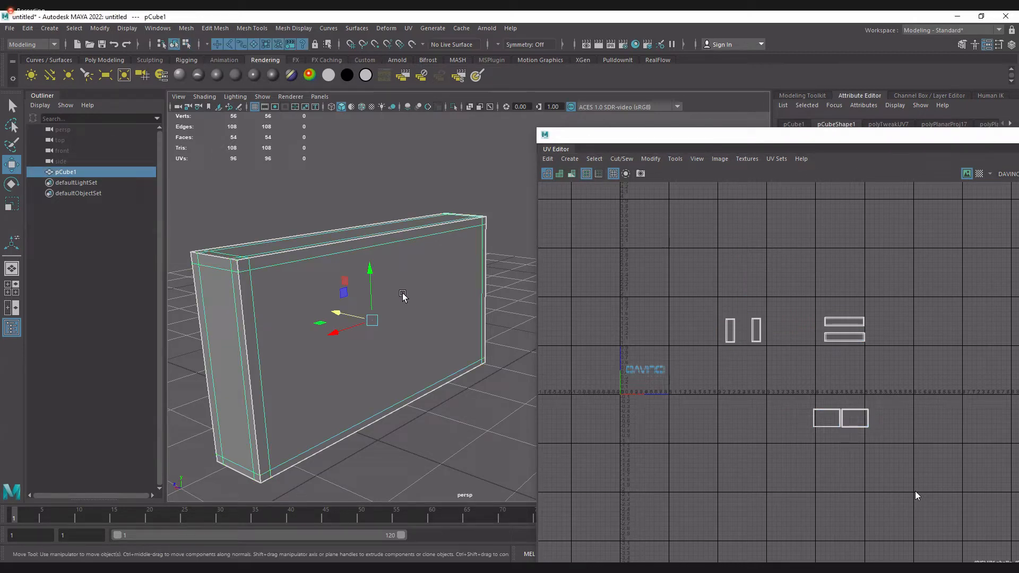
key("6")
mouse_move(309, 360)
left_mouse_down("alt")
mouse_move(417, 355)
mouse_move(651, 407)
left_mouse_up("alt")
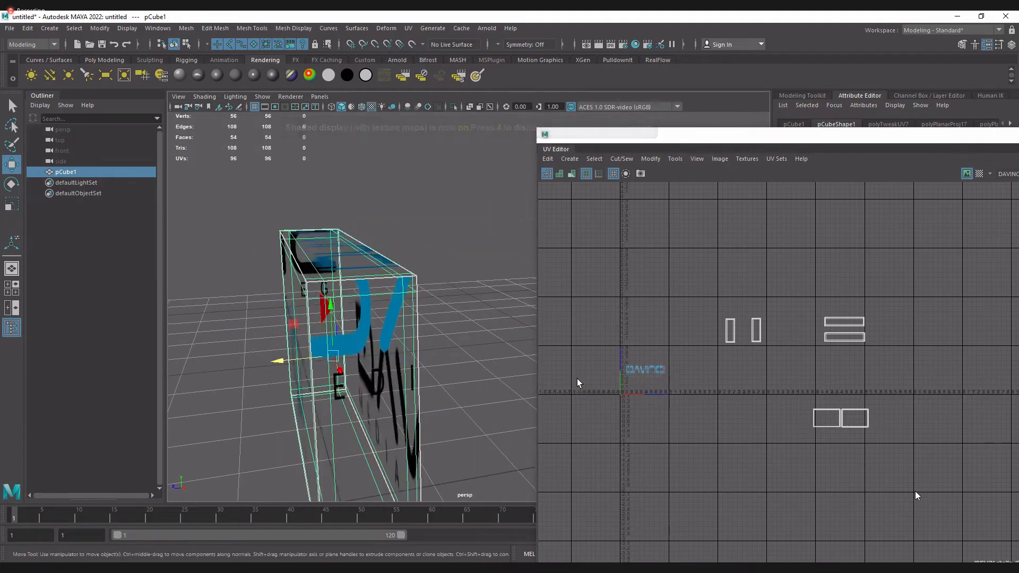
left_click_drag(534, 372, 473, 362, "alt")
left_click_drag(383, 347, 218, 368, "alt")
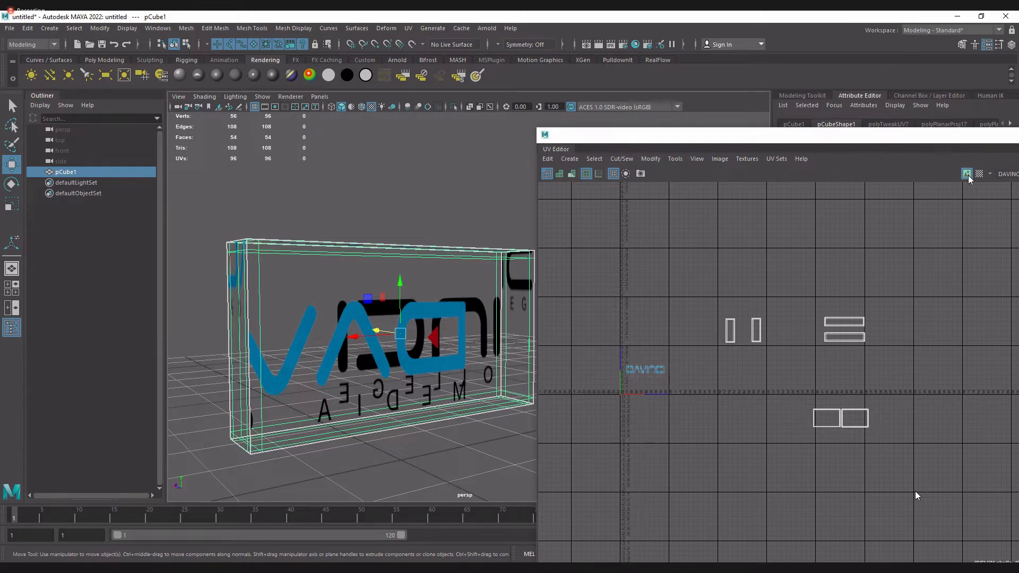
left_click(774, 382)
right_click_drag(717, 384, 757, 389, "alt")
middle_click_drag(757, 389, 751, 409, "alt")
right_click_drag(751, 409, 718, 396, "alt")
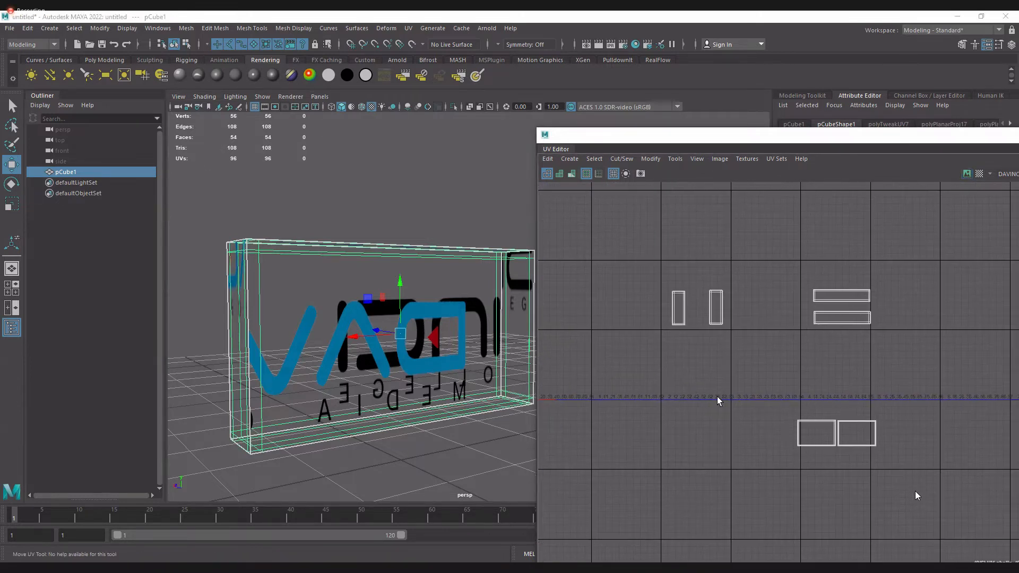
middle_click_drag(718, 397, 807, 378, "alt")
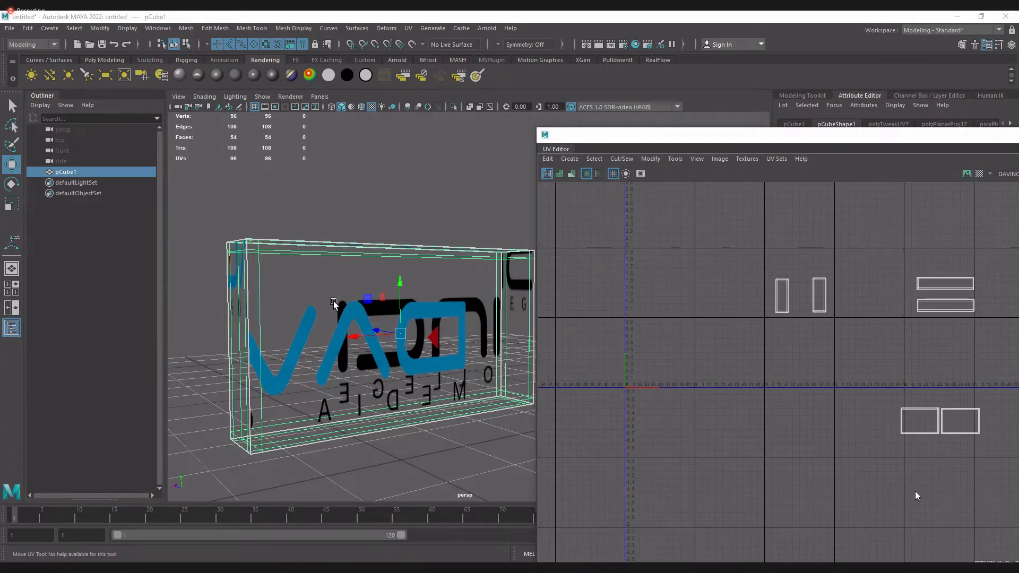
left_click_drag(334, 308, 252, 268, "alt")
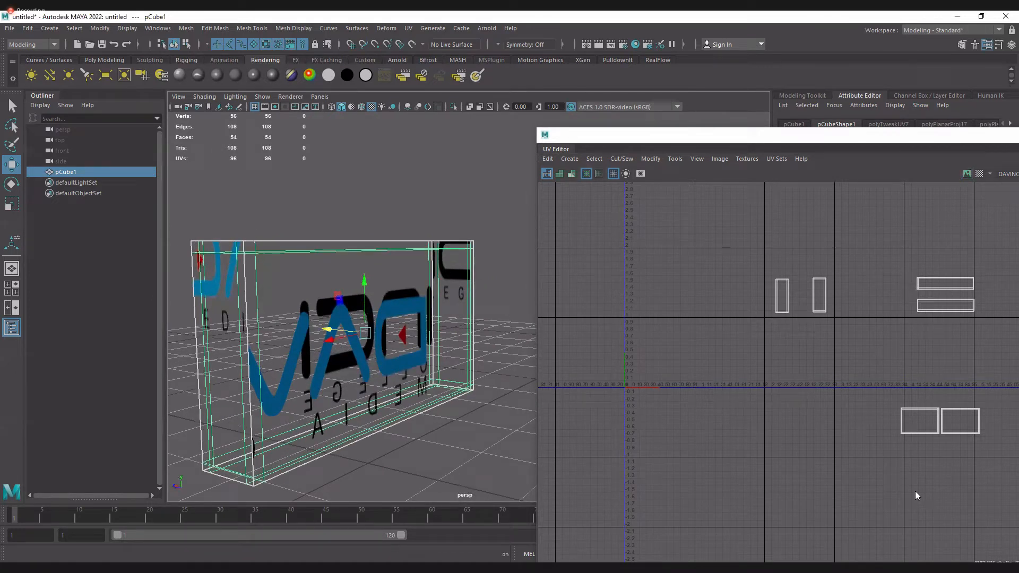
mouse_move(321, 130)
left_mouse_down()
mouse_move(319, 198)
mouse_move(456, 202)
left_mouse_up()
left_click_drag(467, 152, 480, 187)
mouse_move(499, 130)
left_mouse_down()
mouse_move(489, 175)
mouse_move(529, 180)
left_mouse_up()
left_click_drag(494, 174, 522, 175)
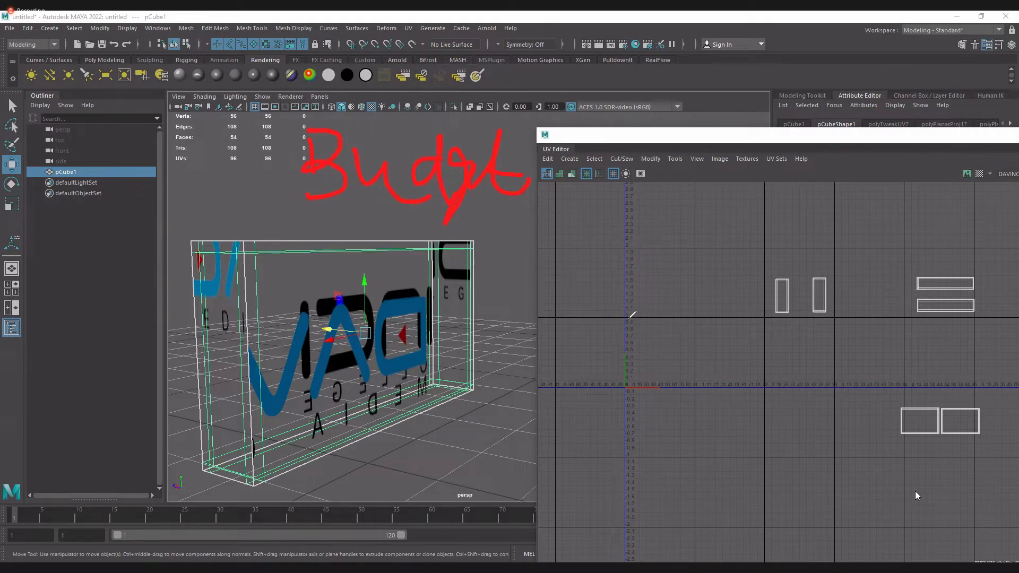
left_click_drag(627, 317, 628, 382)
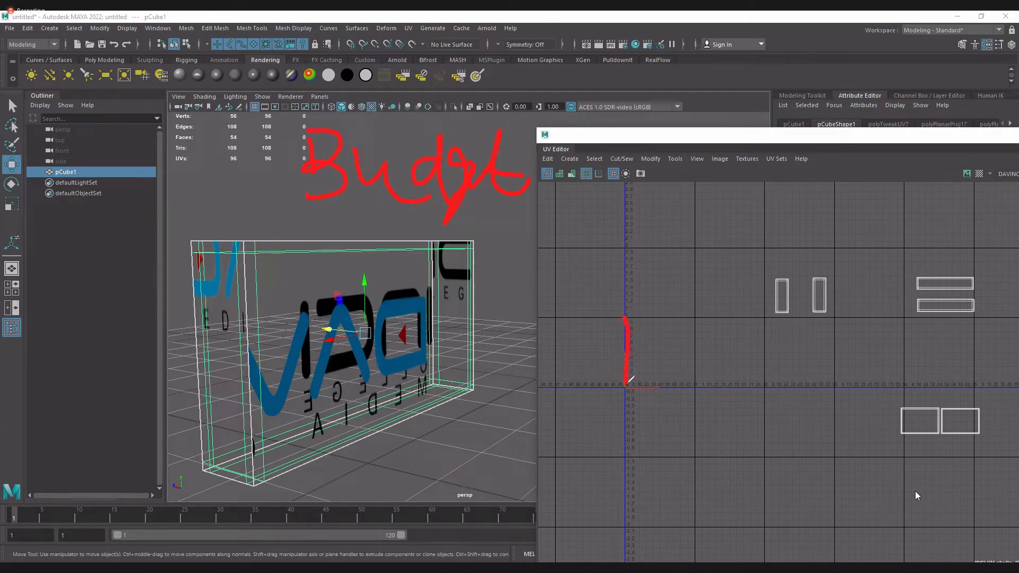
mouse_move(625, 321)
left_mouse_down()
mouse_move(676, 314)
mouse_move(696, 332)
mouse_move(695, 379)
mouse_move(622, 383)
left_mouse_up()
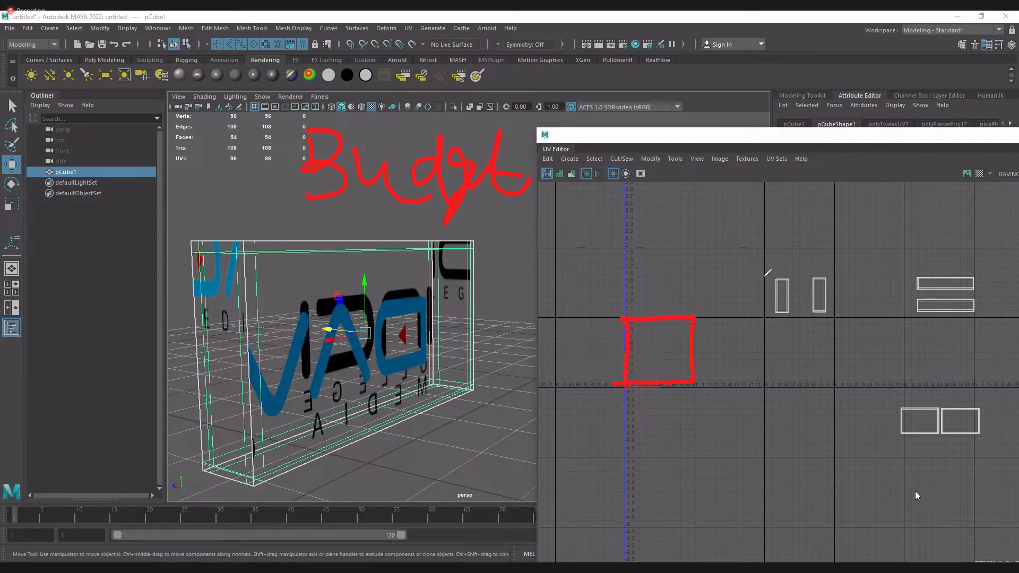
mouse_move(755, 277)
left_mouse_down()
mouse_move(835, 227)
mouse_move(994, 321)
mouse_move(793, 348)
mouse_move(784, 282)
left_mouse_up()
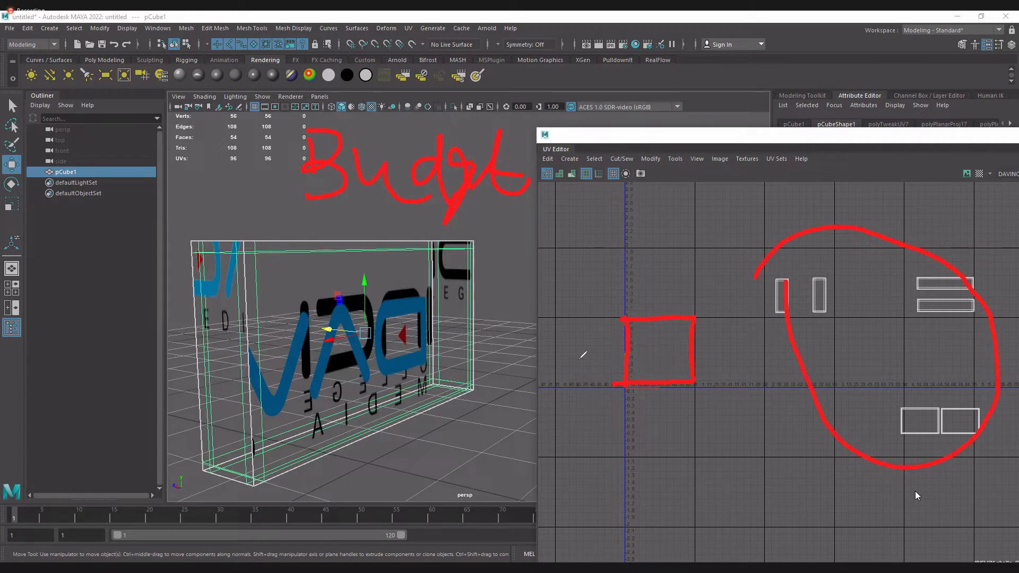
left_click_drag(558, 344, 574, 364)
mouse_move(582, 329)
left_mouse_down()
mouse_move(593, 365)
mouse_move(616, 359)
left_mouse_up()
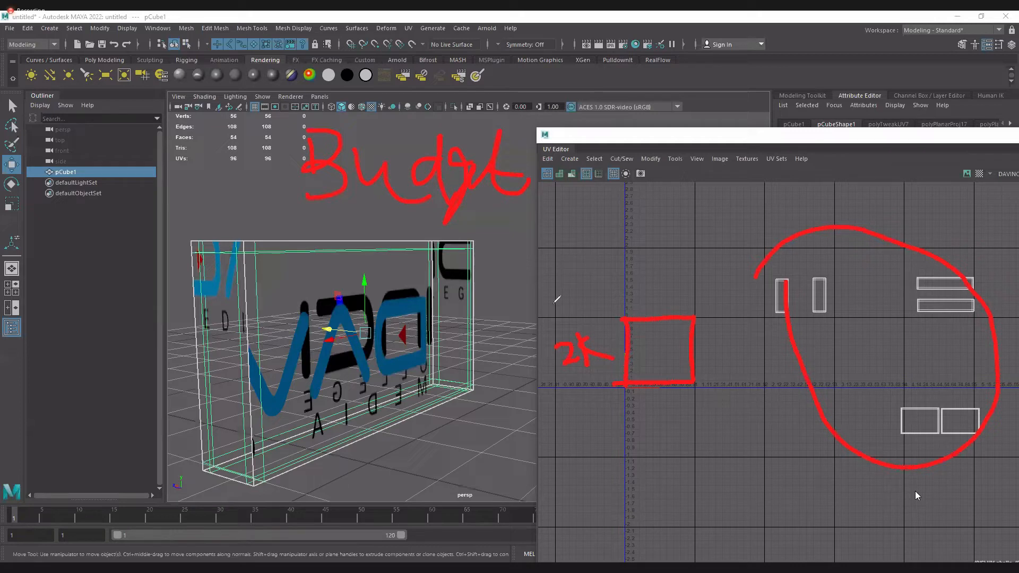
key("ctrl+z")
key("ctrl+z")
key("ctrl+z")
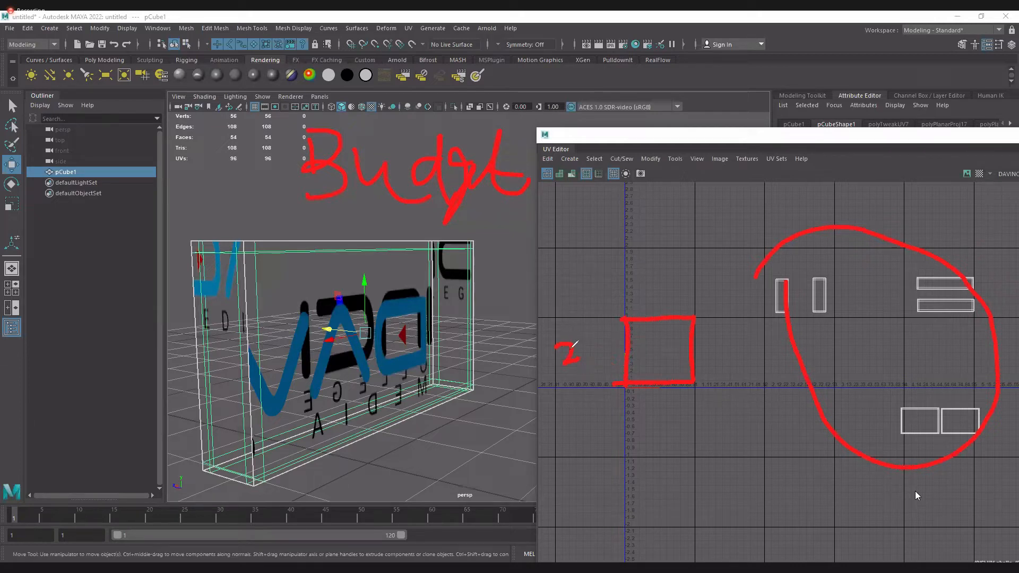
mouse_move(547, 356)
left_mouse_down()
mouse_move(563, 370)
mouse_move(564, 349)
mouse_move(580, 345)
mouse_move(591, 372)
mouse_move(618, 325)
left_mouse_up()
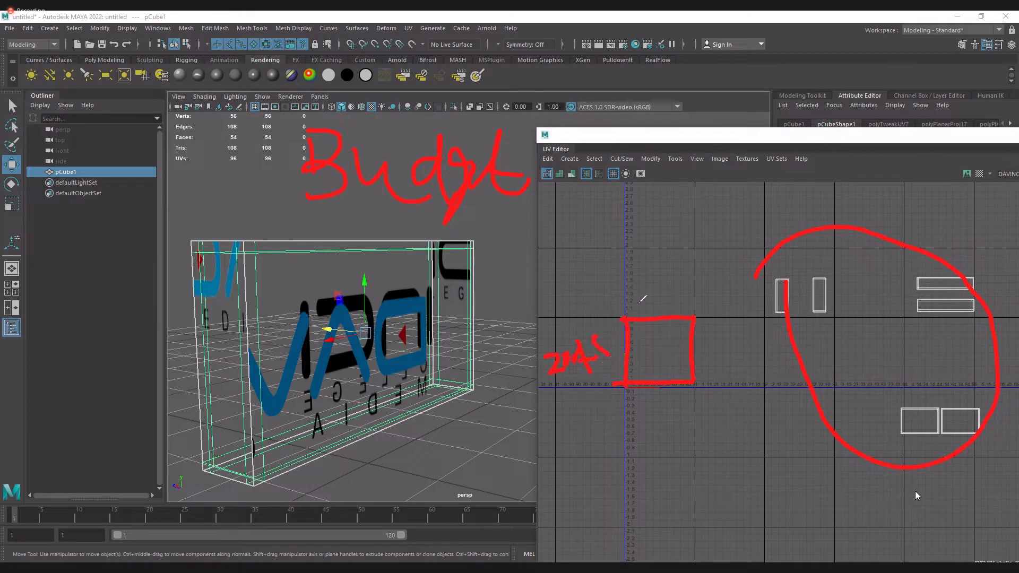
mouse_move(636, 285)
left_mouse_down()
mouse_move(652, 301)
mouse_move(656, 291)
mouse_move(679, 292)
mouse_move(677, 307)
mouse_move(682, 292)
mouse_move(696, 306)
left_mouse_up()
left_click_drag(690, 290, 705, 270)
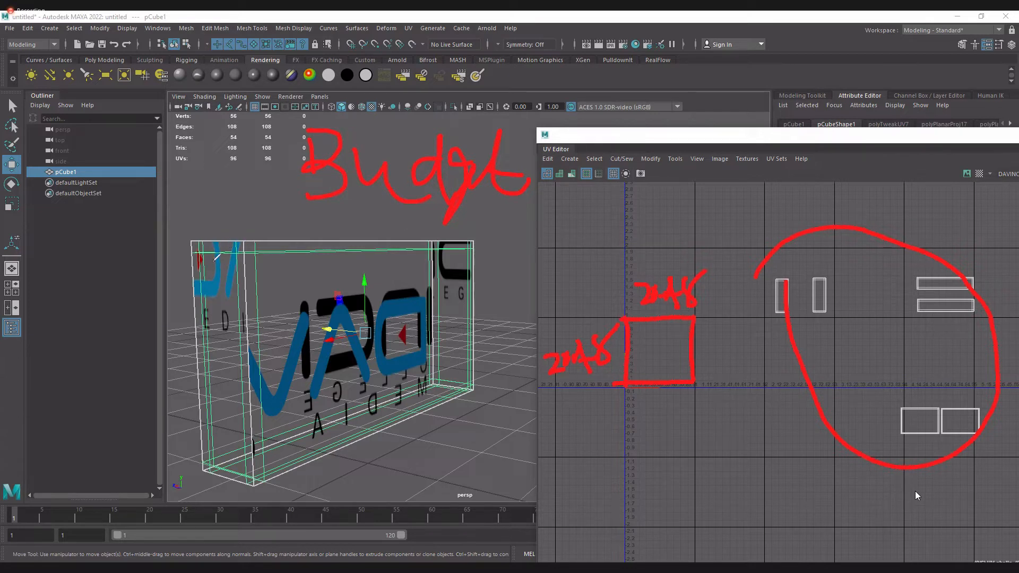
left_click_drag(210, 248, 218, 264)
mouse_move(196, 244)
left_mouse_down()
mouse_move(246, 251)
mouse_move(251, 422)
mouse_move(190, 461)
mouse_move(199, 255)
left_mouse_up()
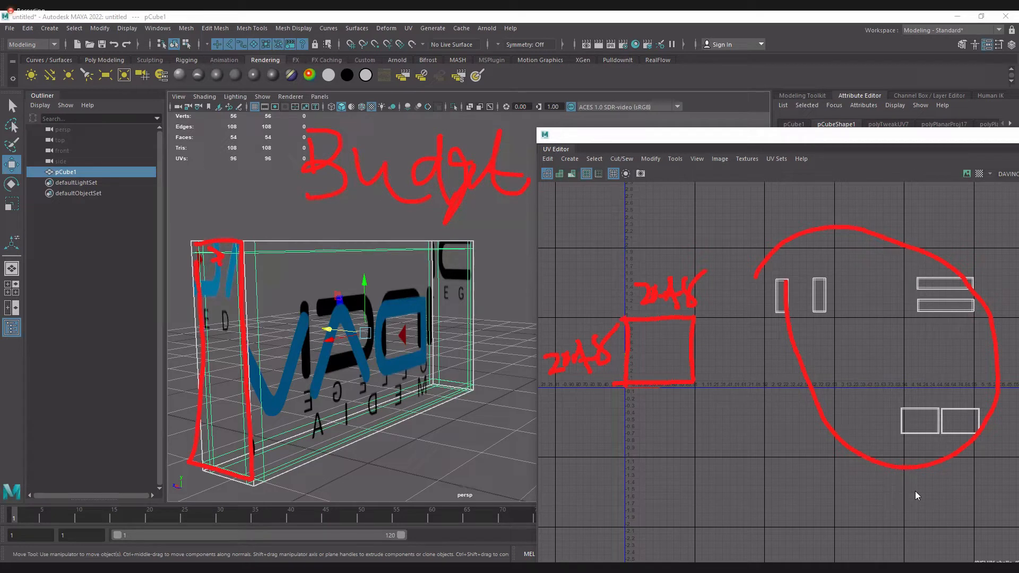
key("Escape")
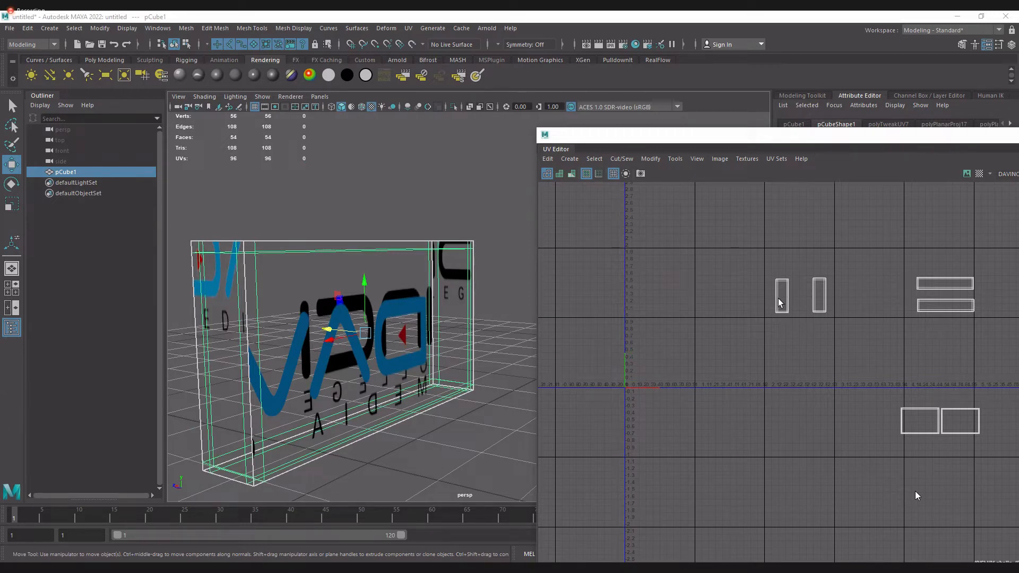
Select all UVs of the box's six shells and reposition the UV Editor window so its UV Toolkit is in view
key("F12")
left_click_drag(705, 212, 1014, 460)
left_click(700, 257)
left_click_drag(693, 221, 1010, 489)
left_click(702, 229)
left_click_drag(694, 218, 1005, 490)
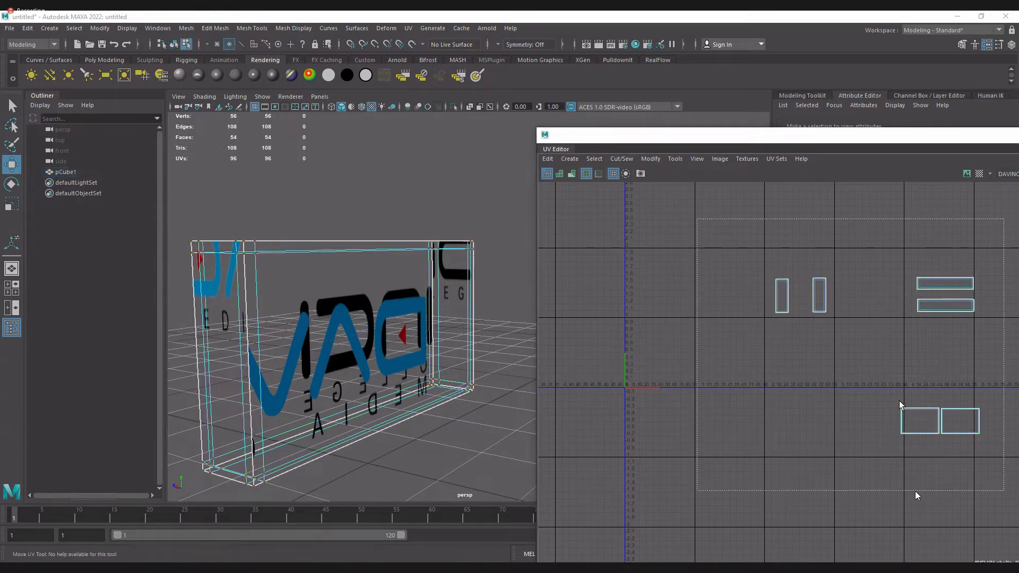
left_click(701, 229)
left_click_drag(697, 220, 997, 461)
left_click(781, 342)
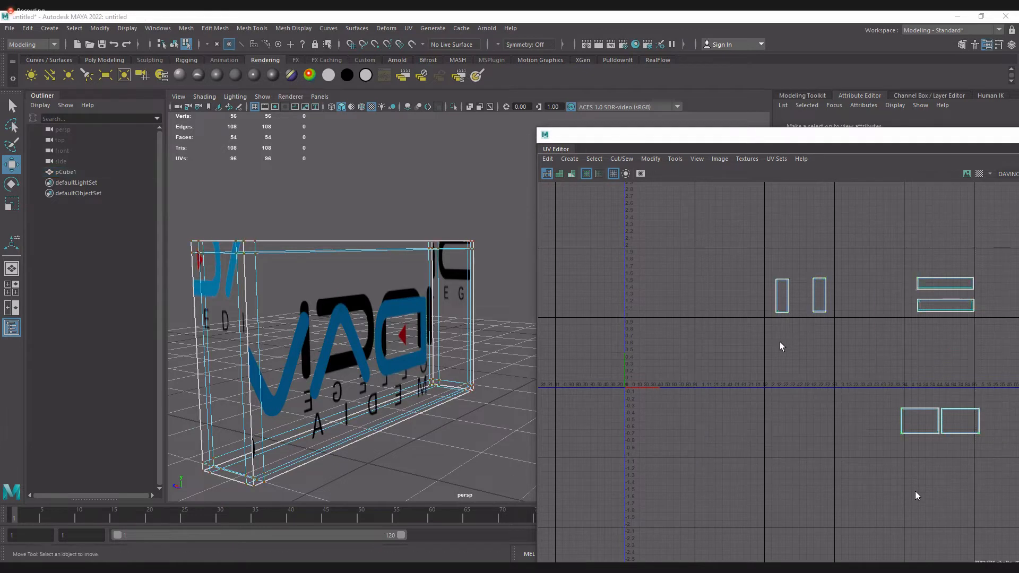
middle_click_drag(730, 318, 642, 315, "alt")
right_click_drag(693, 321, 807, 393, "alt")
middle_click_drag(694, 319, 675, 338, "alt")
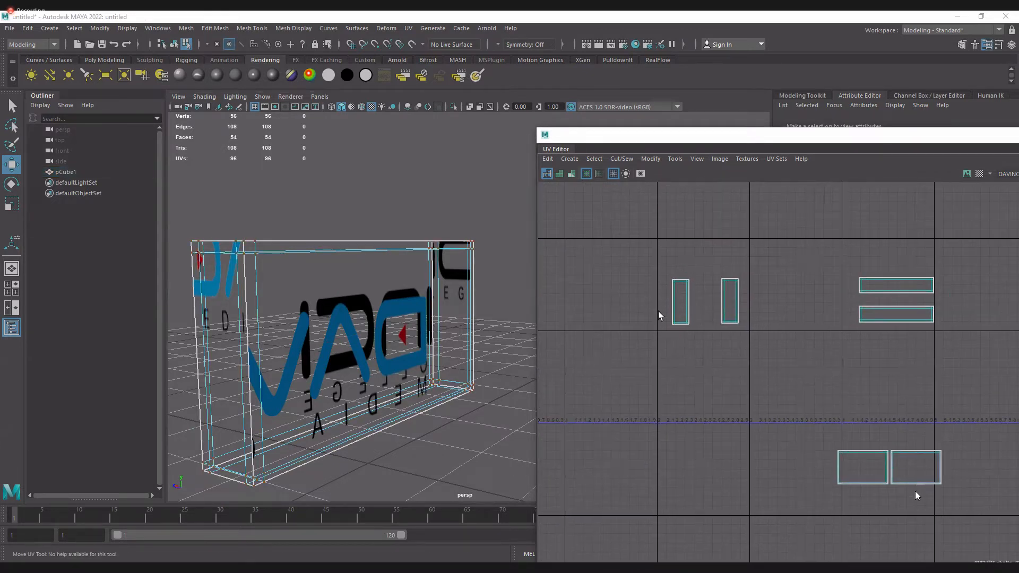
left_click_drag(632, 251, 869, 405)
left_click(593, 209)
left_click_drag(609, 220, 945, 479)
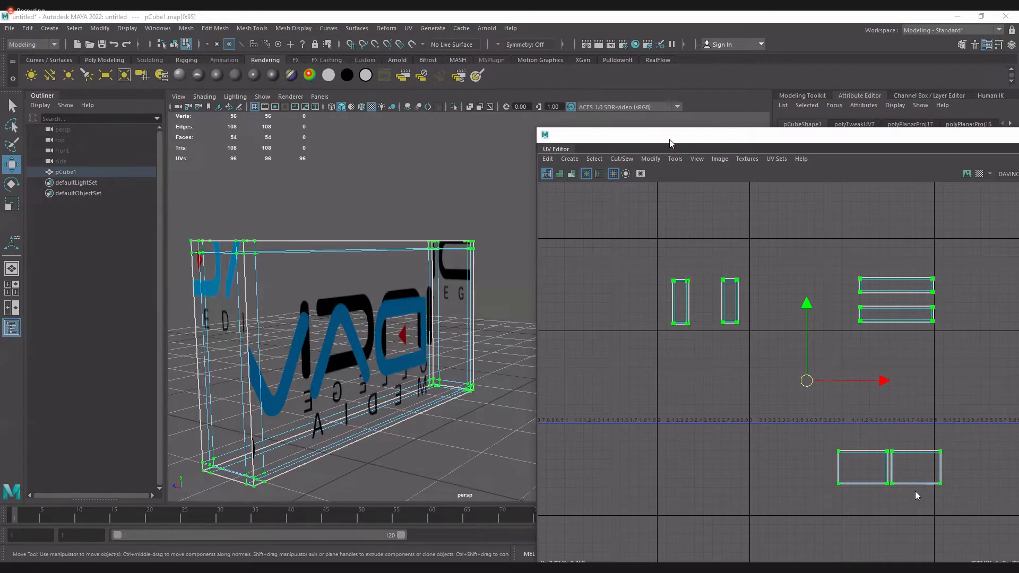
left_click_drag(292, 134, 291, 123)
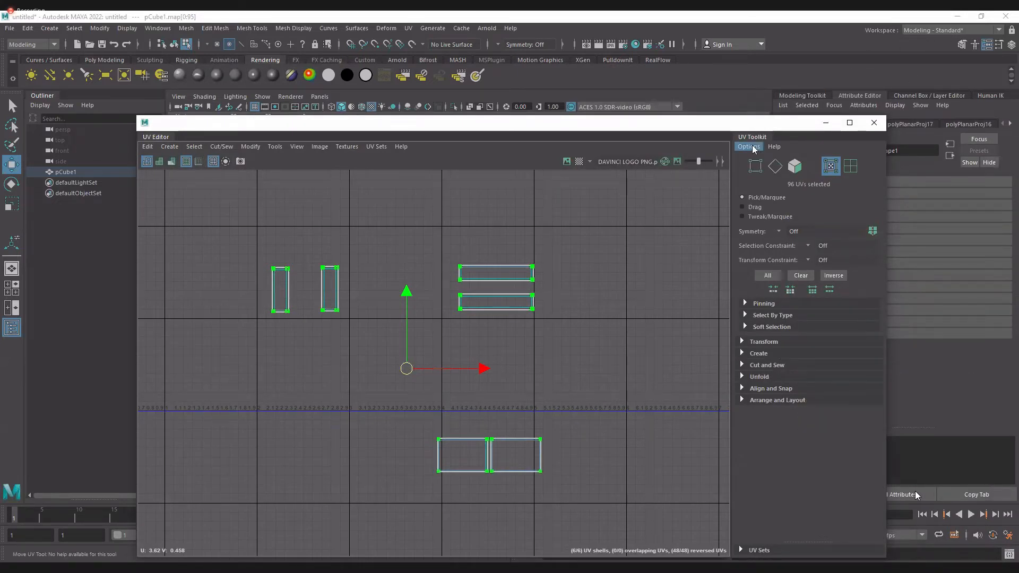
Hide the UV Toolkit and show it again beside the UV layout
left_click(273, 147)
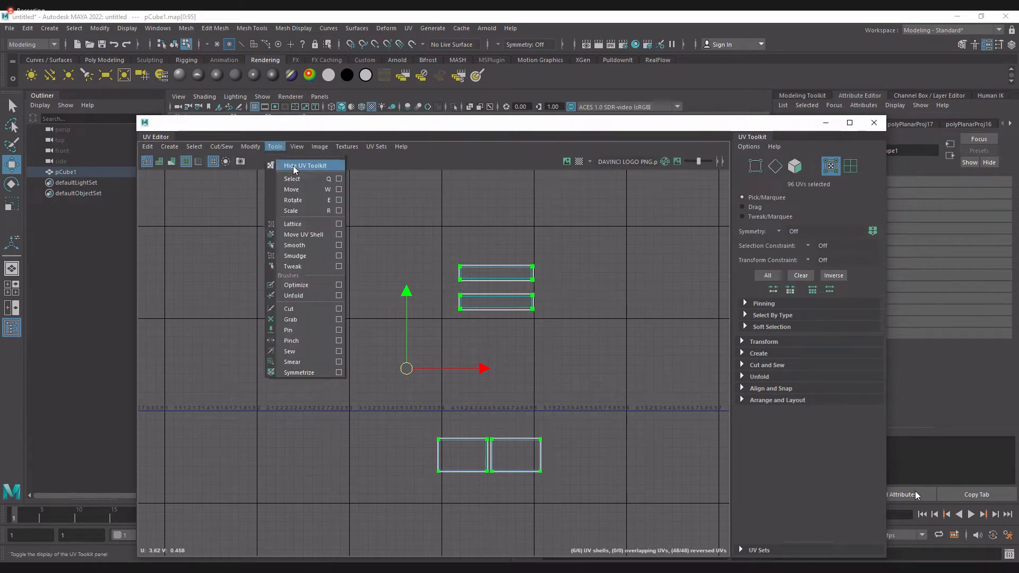
left_click(294, 168)
left_click(277, 148)
left_click(290, 167)
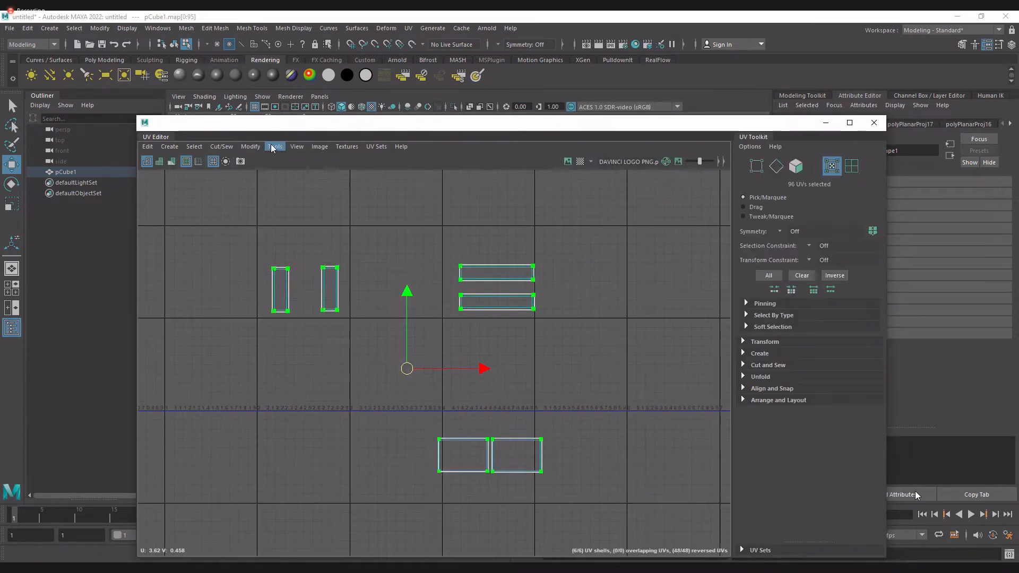
left_click(274, 148)
left_click(287, 168)
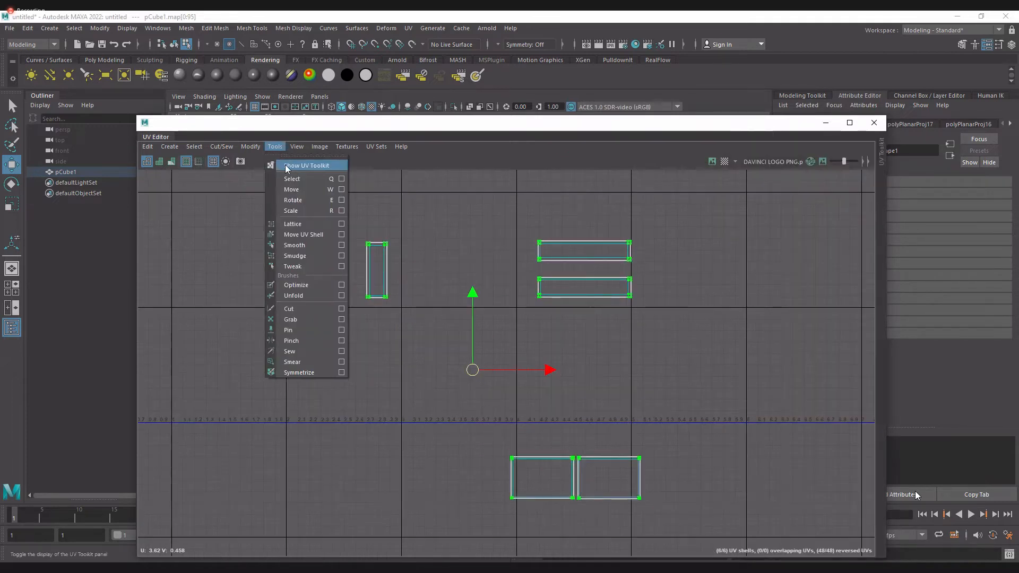
left_click(286, 166)
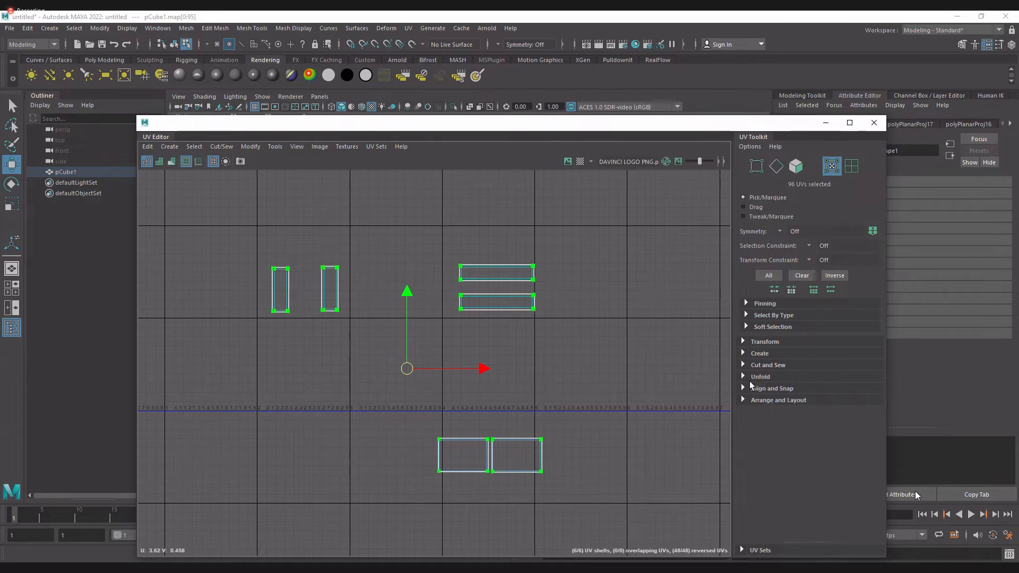
Open the Layout UVs options for the selected shells and reset all settings to their defaults
scroll(371, 363, "down", 4)
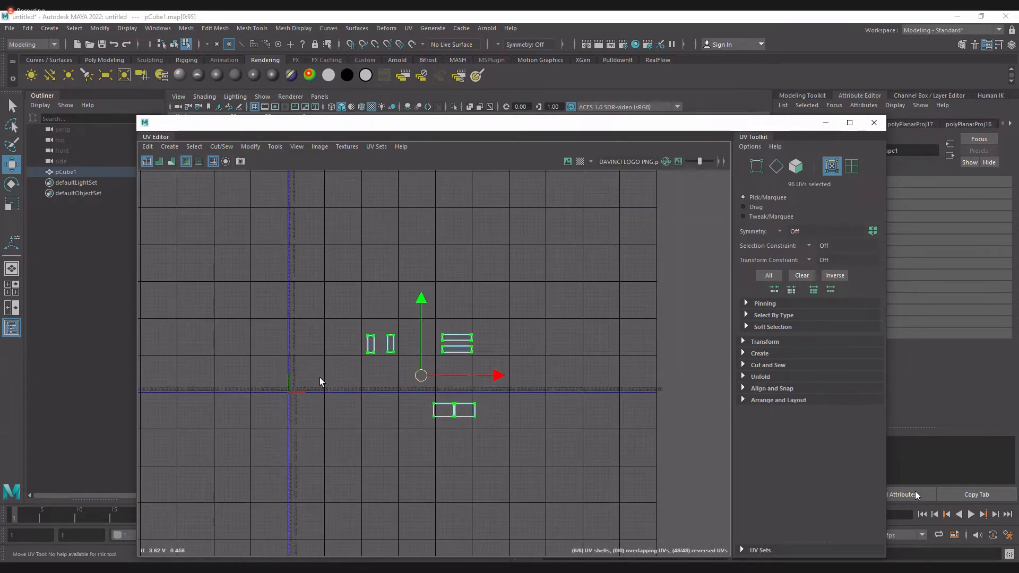
middle_click_drag(320, 377, 392, 350, "alt")
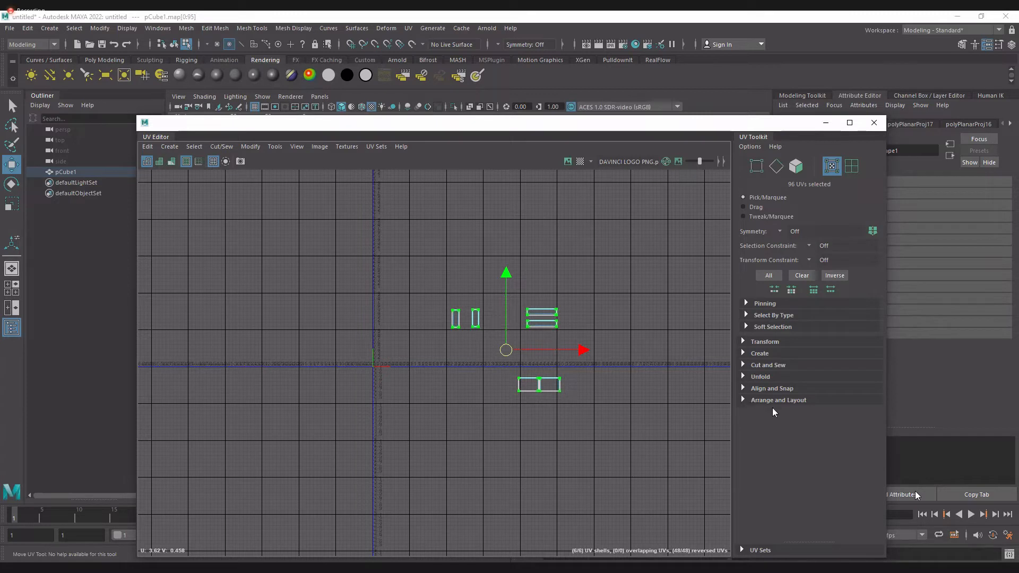
left_click(245, 148)
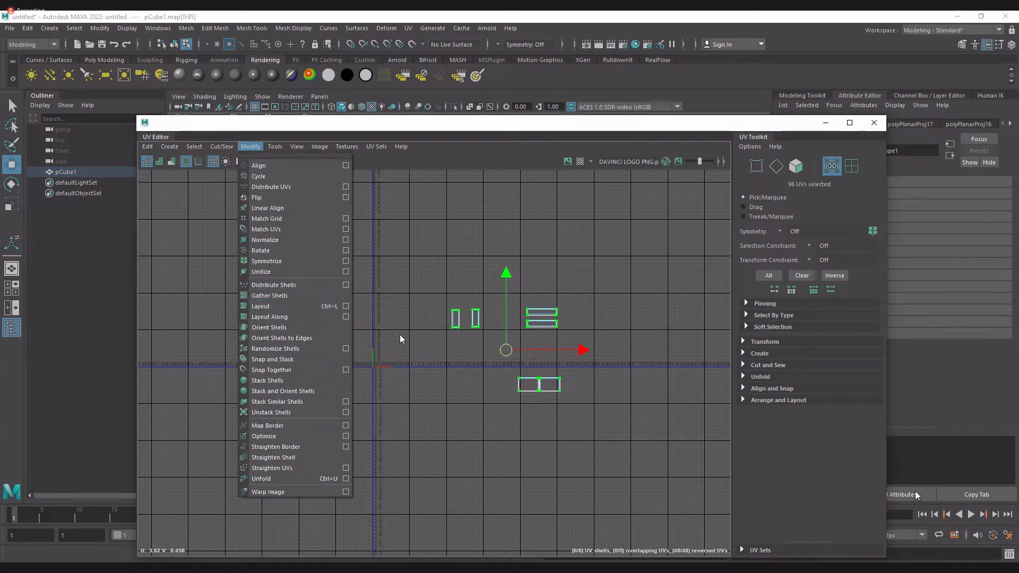
left_click(346, 308)
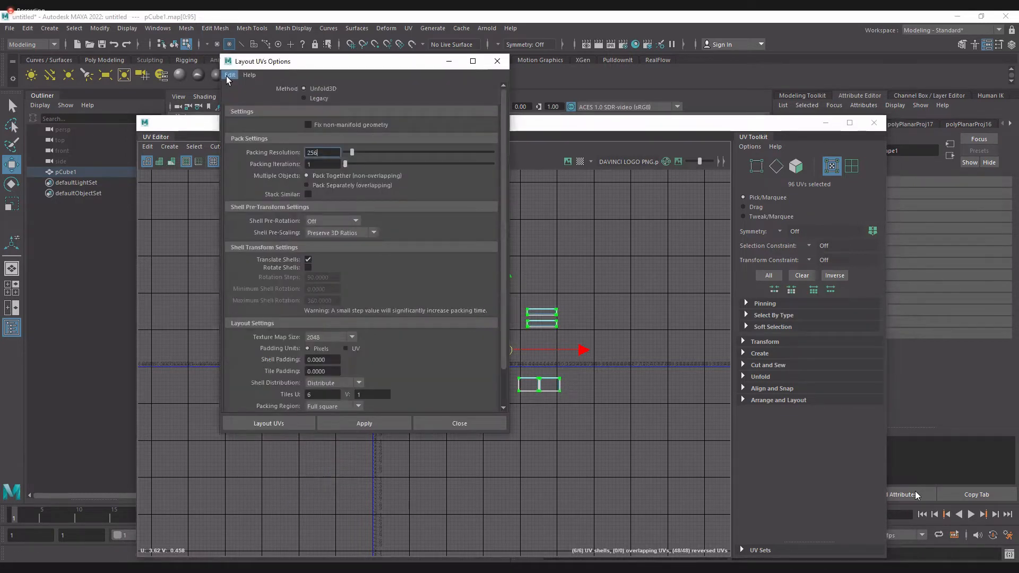
left_click(226, 75)
left_click(240, 94)
left_click(232, 75)
left_click(248, 97)
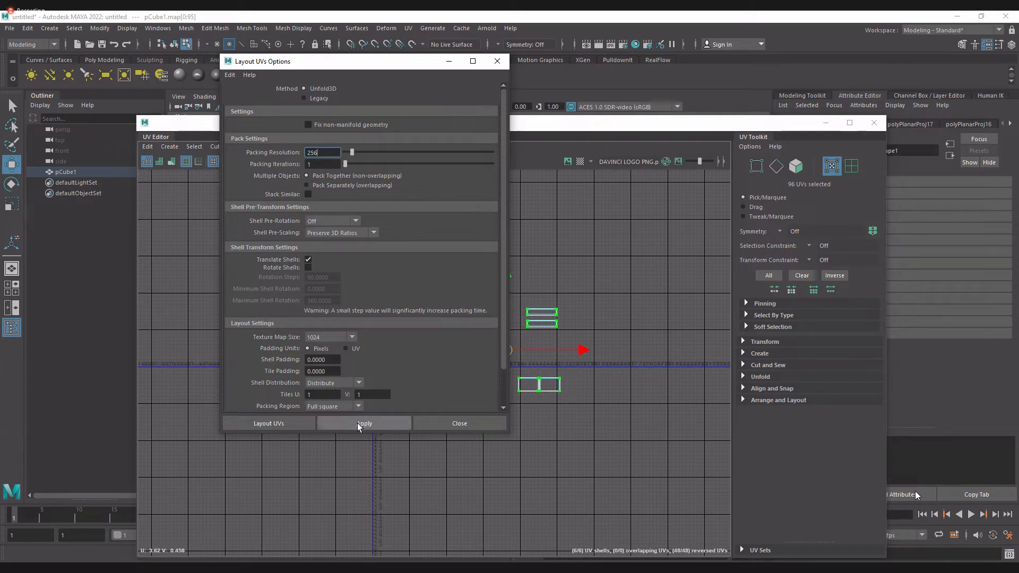
Apply the UV layout with a texture map size of 1024 and one tile in U and V to pack all shells
left_click(353, 338)
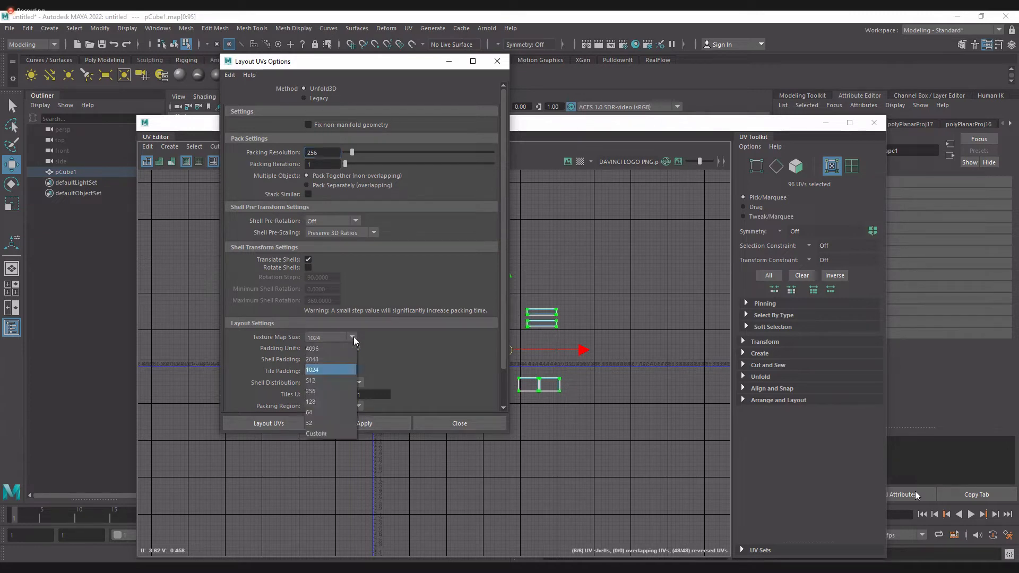
left_click(361, 381)
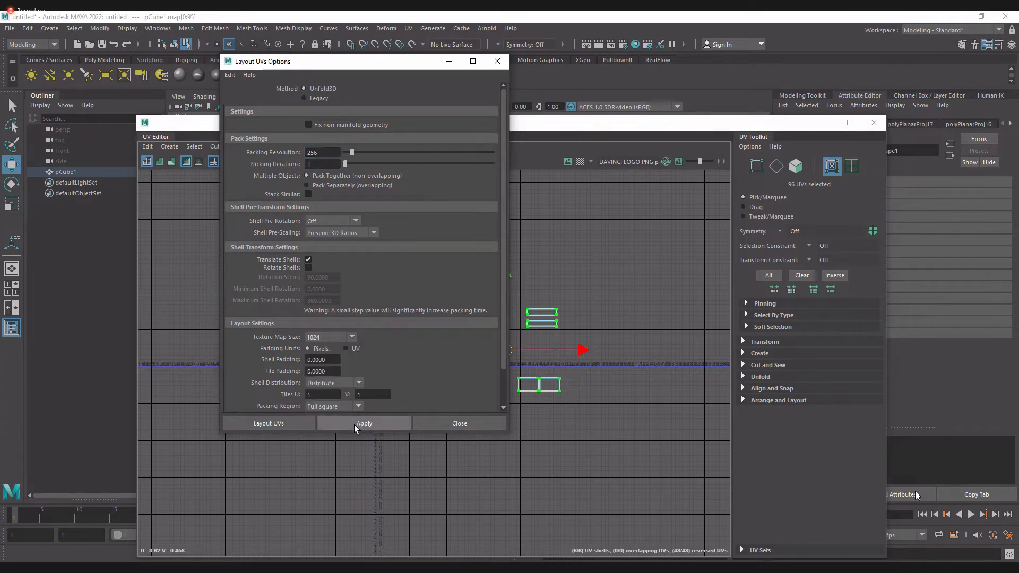
left_click(354, 425)
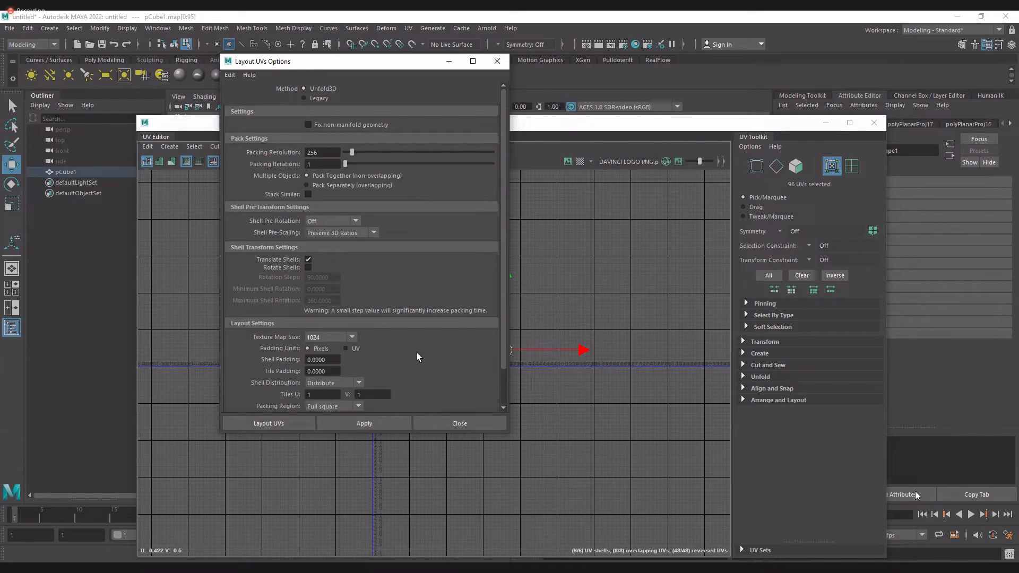
right_click_drag(553, 482, 476, 410, "alt")
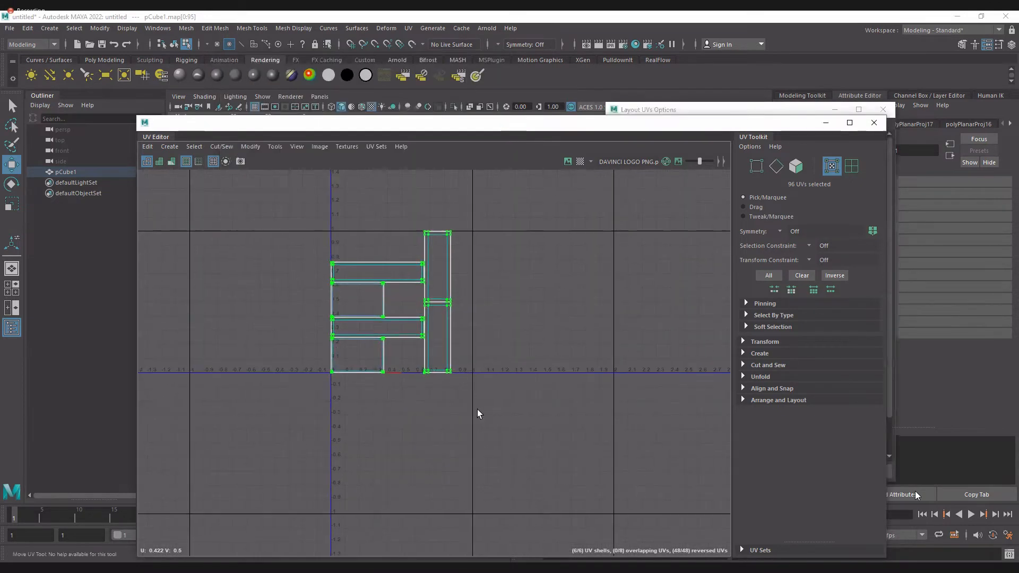
middle_click_drag(477, 409, 414, 446, "alt")
right_click_drag(414, 446, 462, 456, "alt")
middle_click_drag(461, 456, 562, 521, "alt")
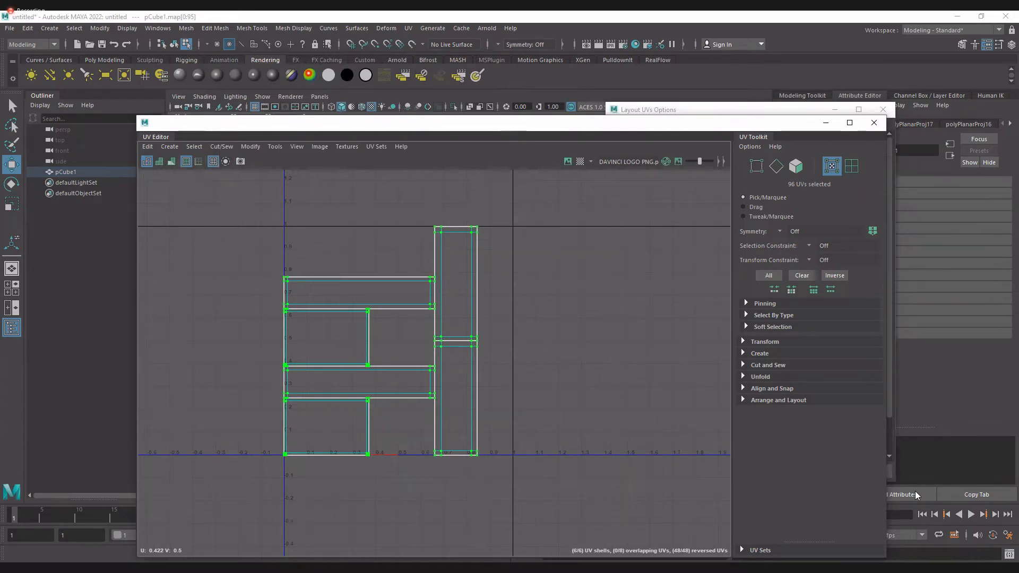
mouse_move(284, 224)
left_mouse_down()
mouse_move(285, 462)
mouse_move(335, 230)
mouse_move(477, 229)
mouse_move(484, 393)
mouse_move(425, 455)
mouse_move(285, 458)
mouse_move(269, 490)
mouse_move(275, 484)
left_mouse_up()
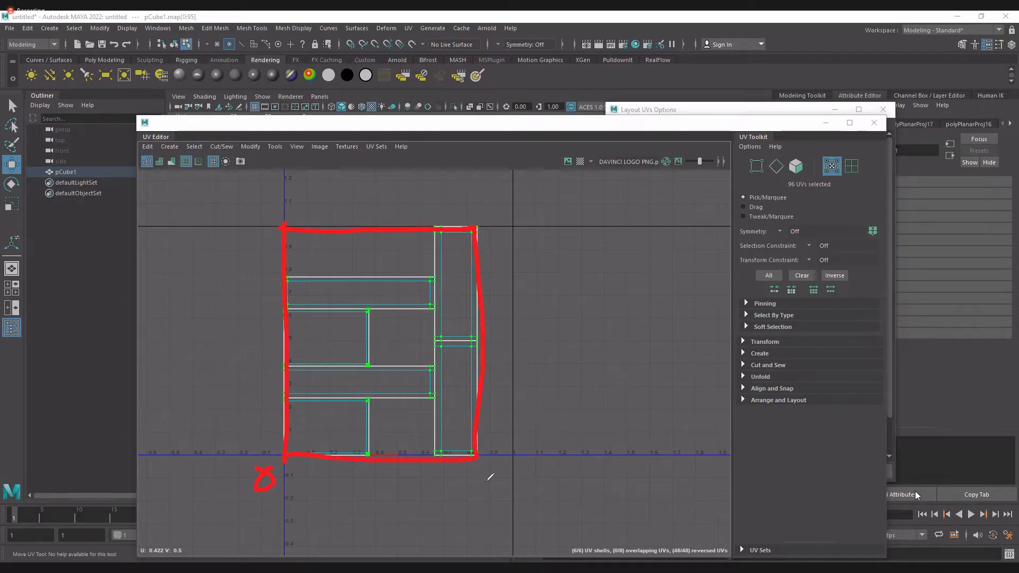
left_click_drag(484, 478, 484, 502)
left_click_drag(246, 204, 246, 227)
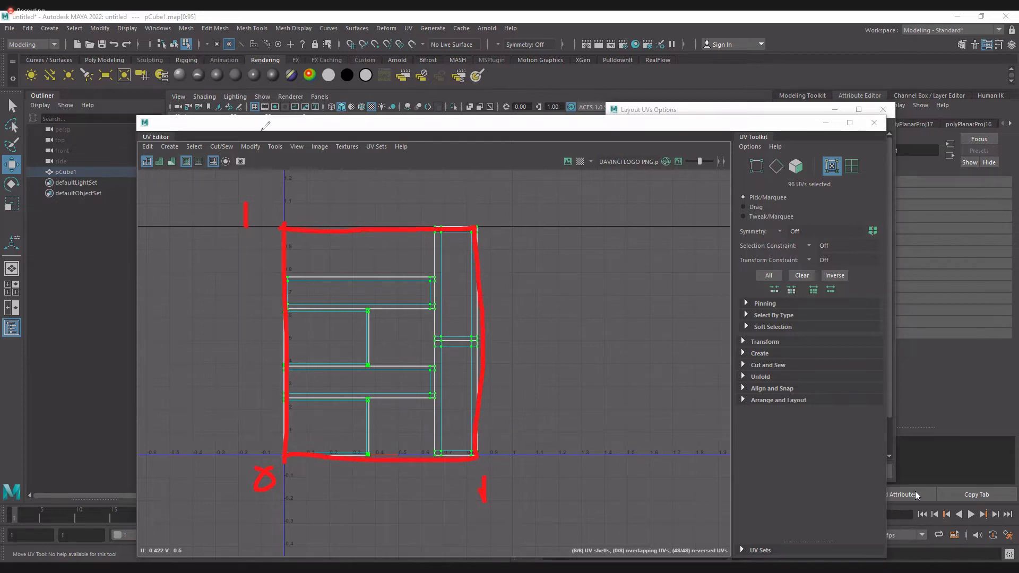
key("Escape")
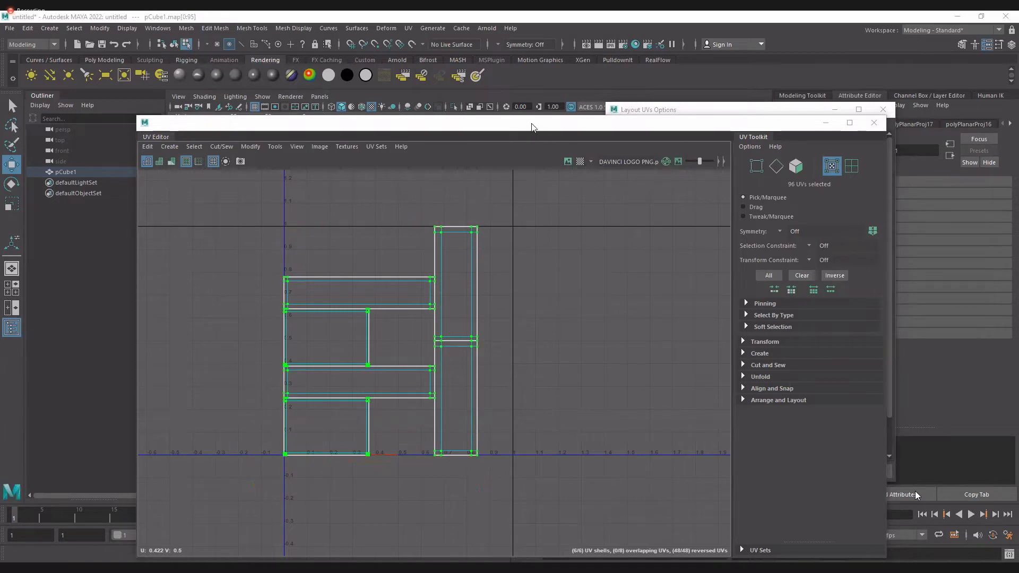
Move the UV Editor aside, examine the checker pattern on the box's sides, and return the box to object mode
left_click_drag(655, 129, 692, 208)
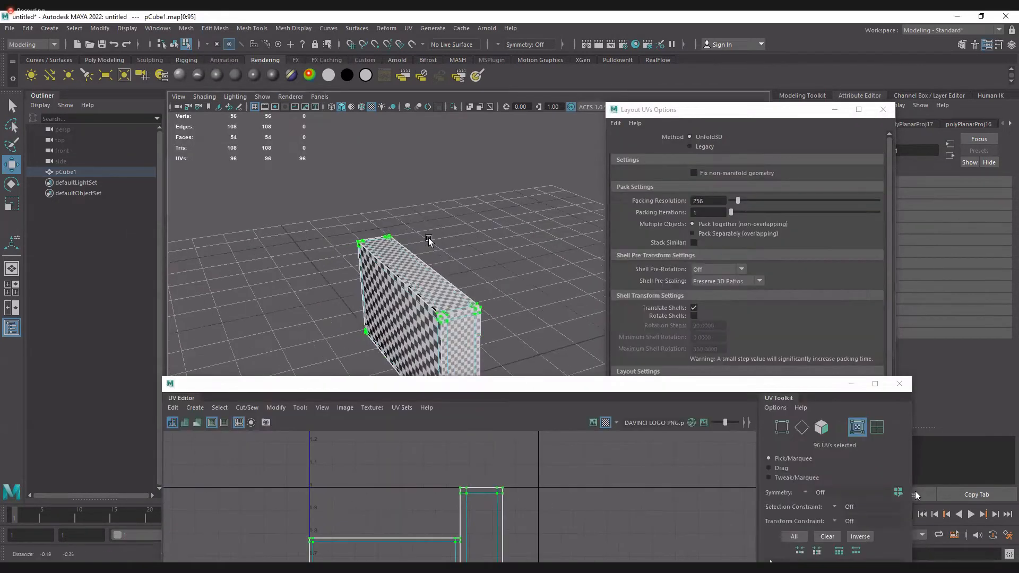
left_click_drag(430, 241, 467, 198, "alt")
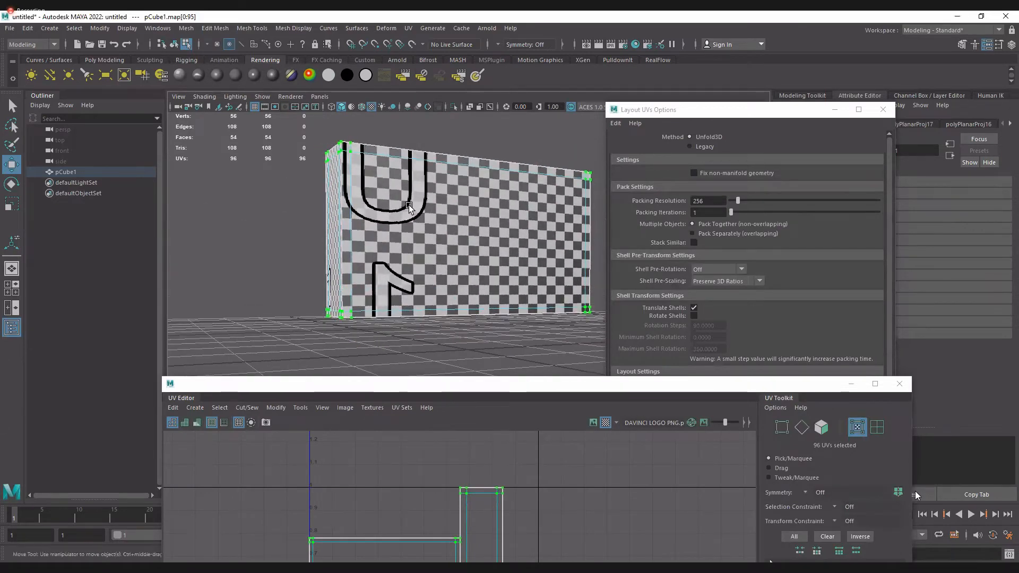
key("F8")
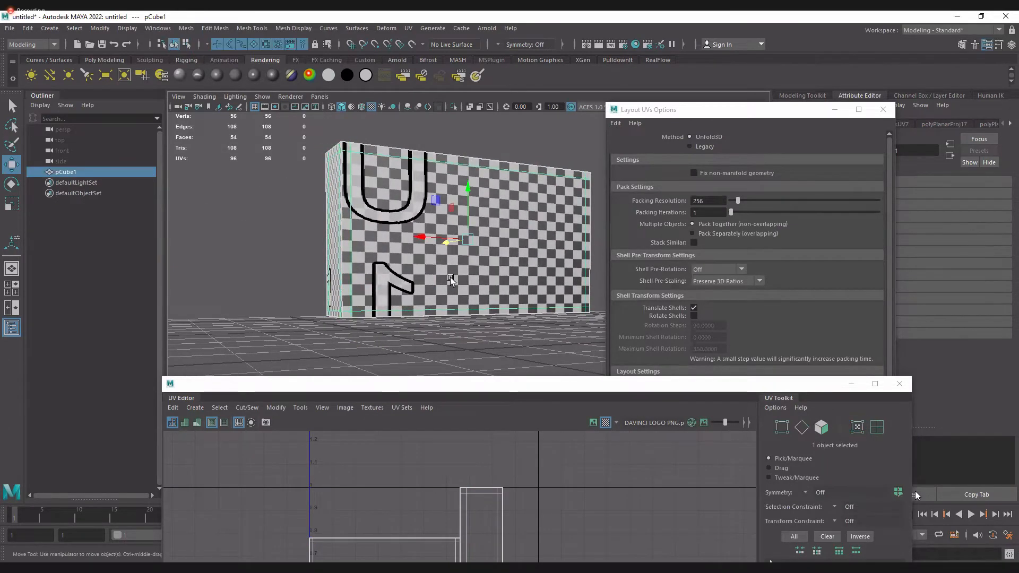
scroll(457, 269, "down", 4)
left_click_drag(457, 269, 463, 337, "alt")
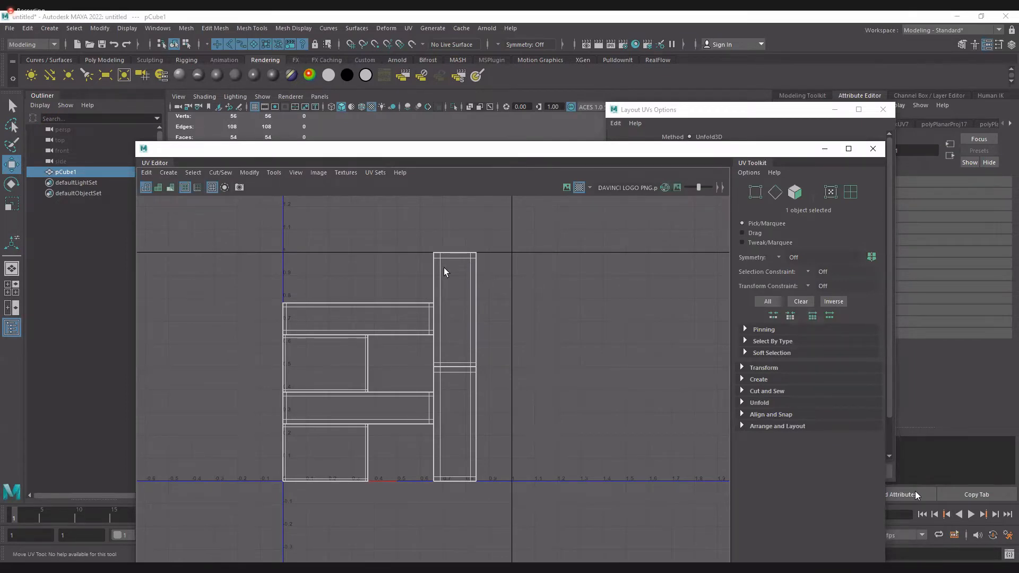
Pull the upper of the two upright shells away from the packed layout and place it near the 0–1 tile's far U edge
scroll(380, 350, "down", 4)
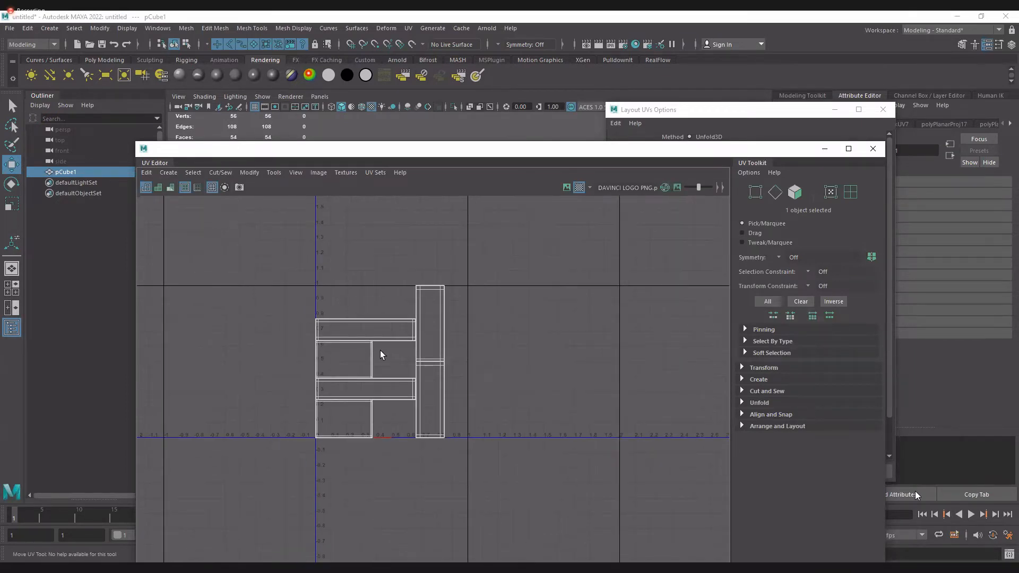
scroll(604, 359, "down", 2)
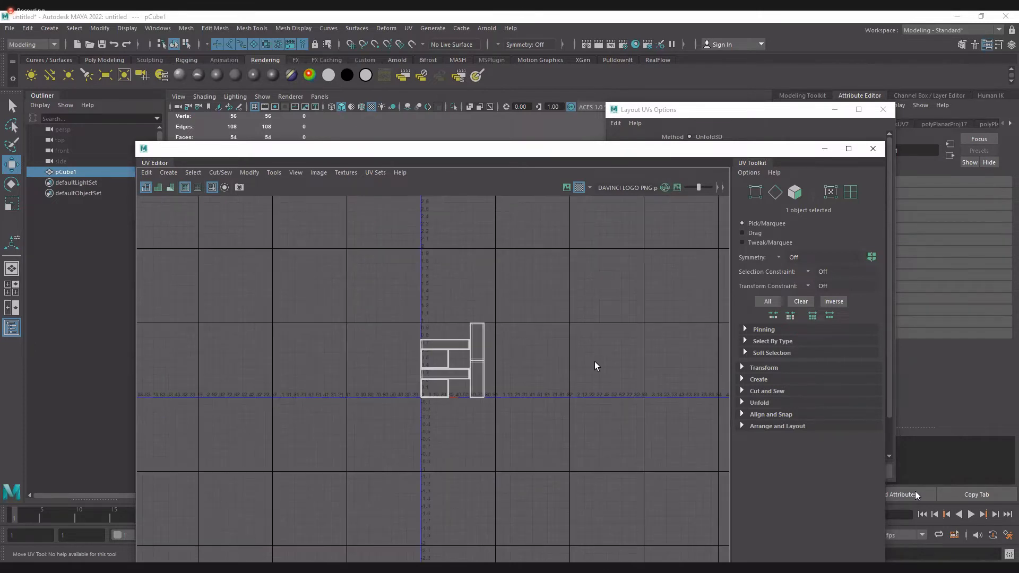
middle_click_drag(607, 361, 475, 362, "alt")
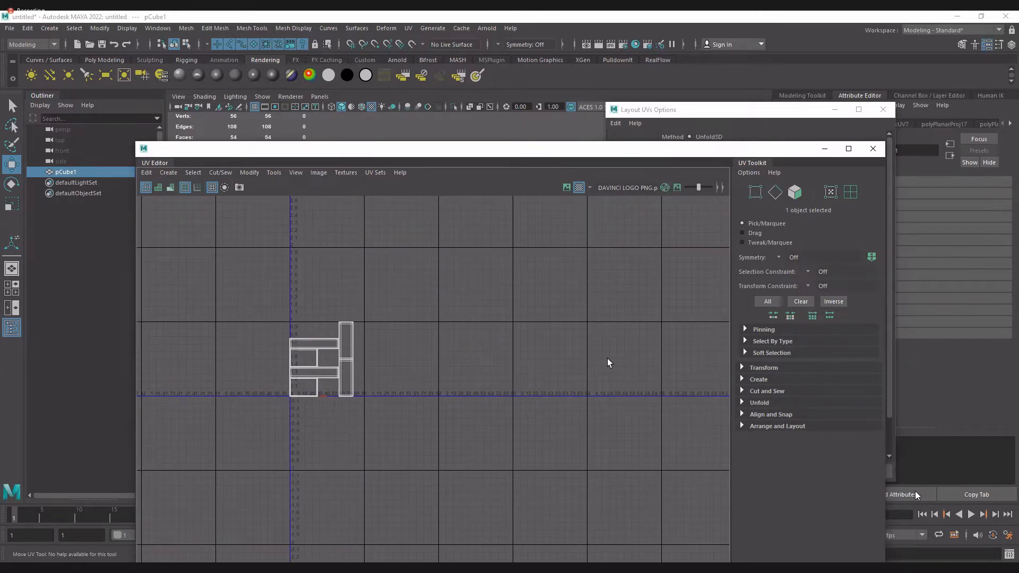
left_click(344, 359)
right_click_drag(358, 324, 394, 325)
left_click_drag(346, 341, 452, 301)
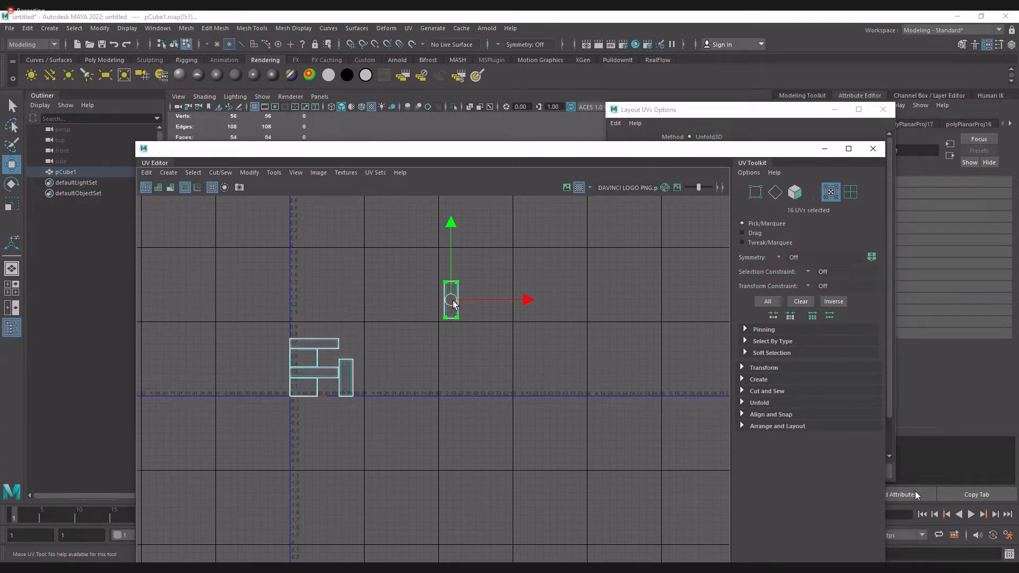
left_click_drag(454, 304, 360, 339)
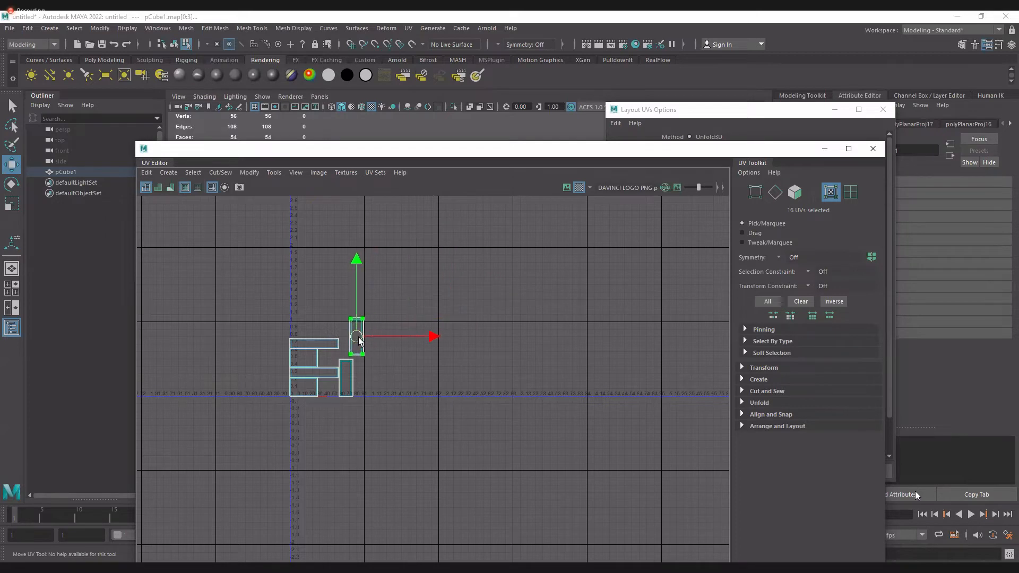
Select the UVs of all six shells and open the Layout UVs options at the U tile count
scroll(501, 435, "up", 1)
scroll(387, 402, "up", 5)
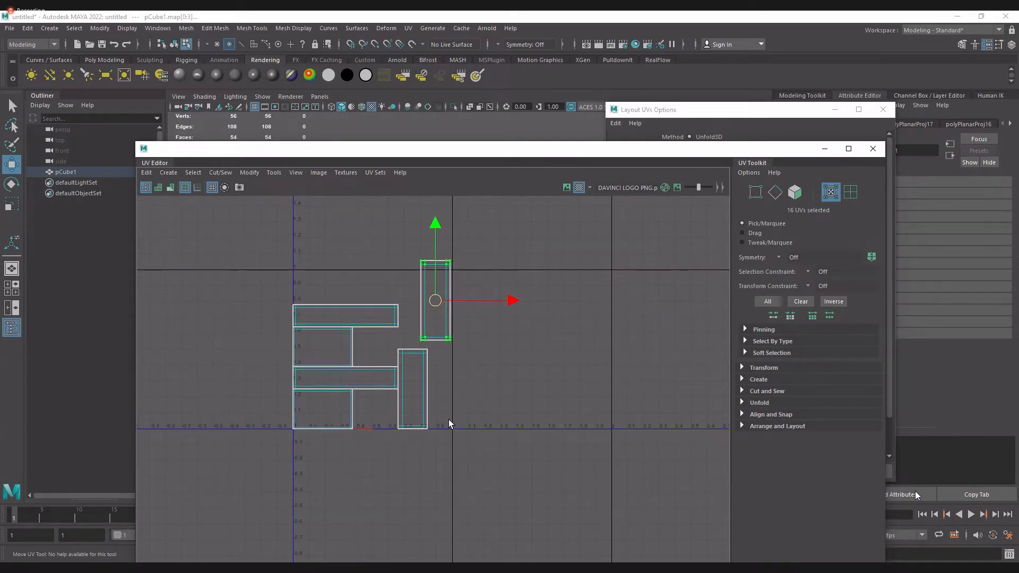
left_click_drag(206, 221, 563, 520)
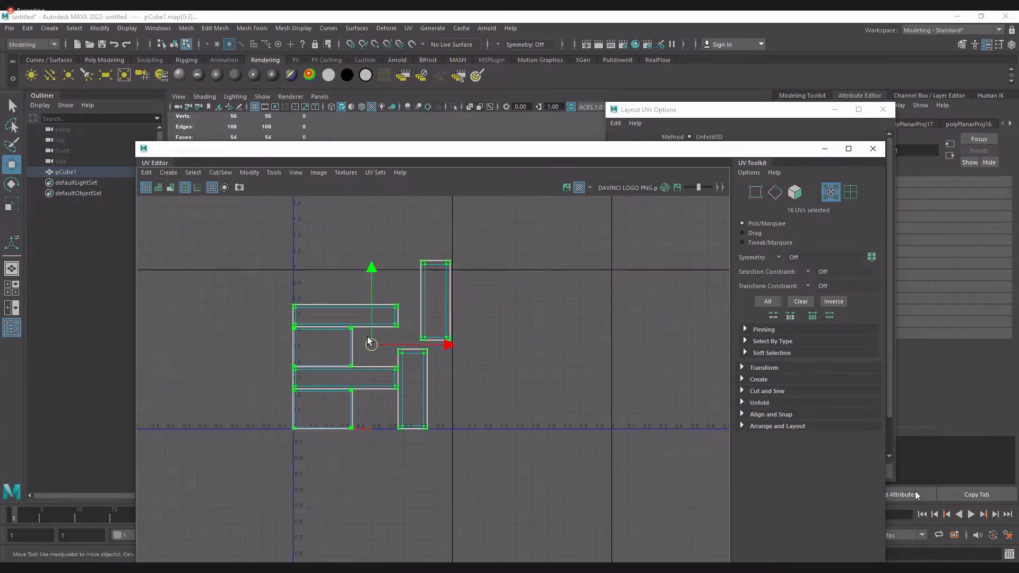
left_click(245, 173)
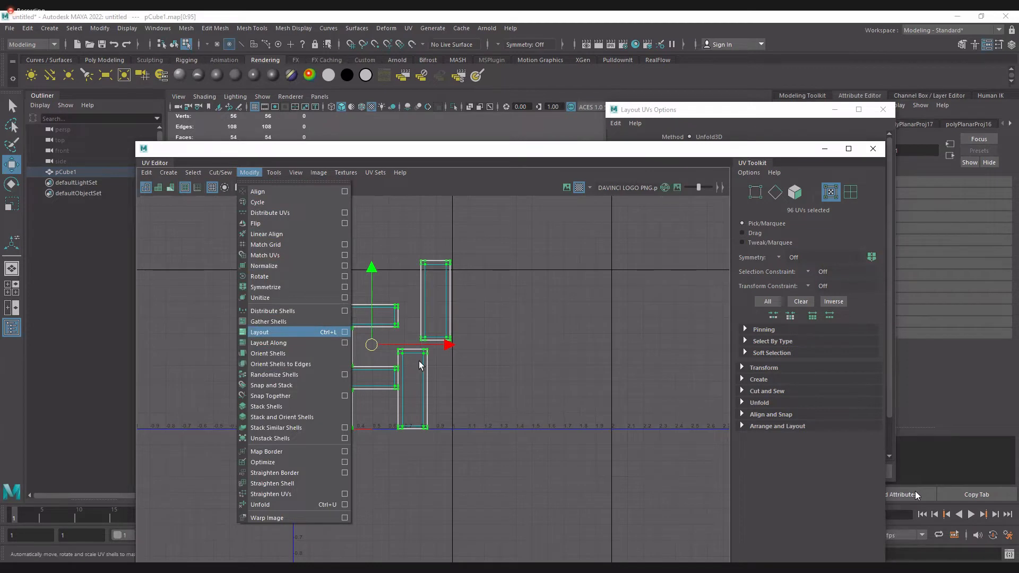
left_click(345, 333)
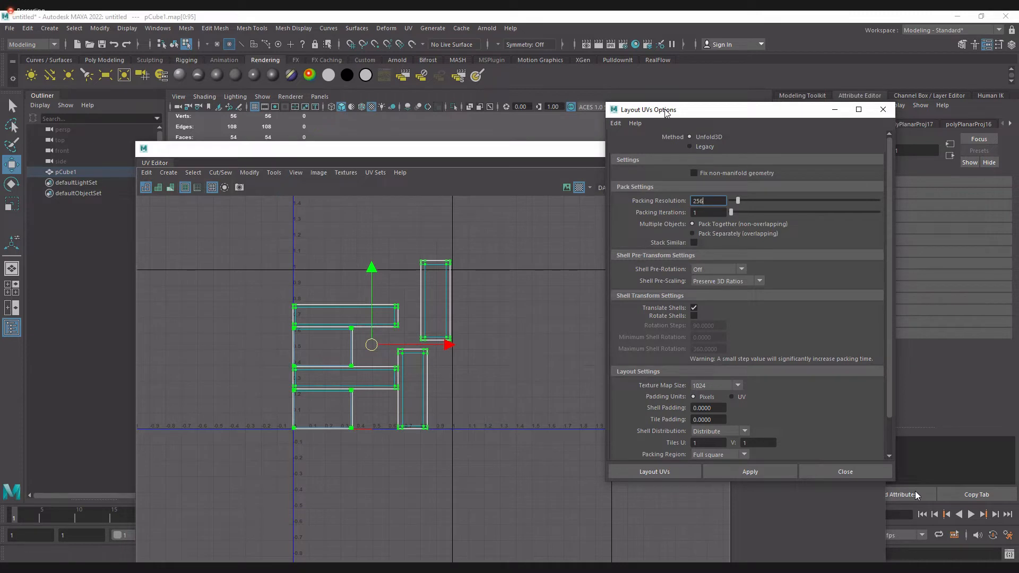
left_click_drag(661, 116, 589, 93)
scroll(559, 380, "down", 2)
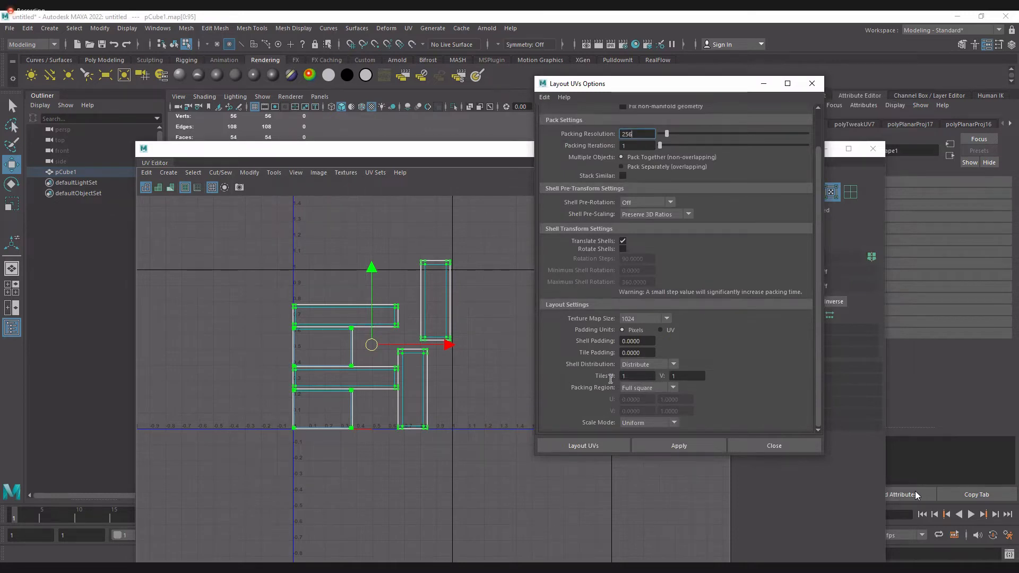
left_click(640, 377)
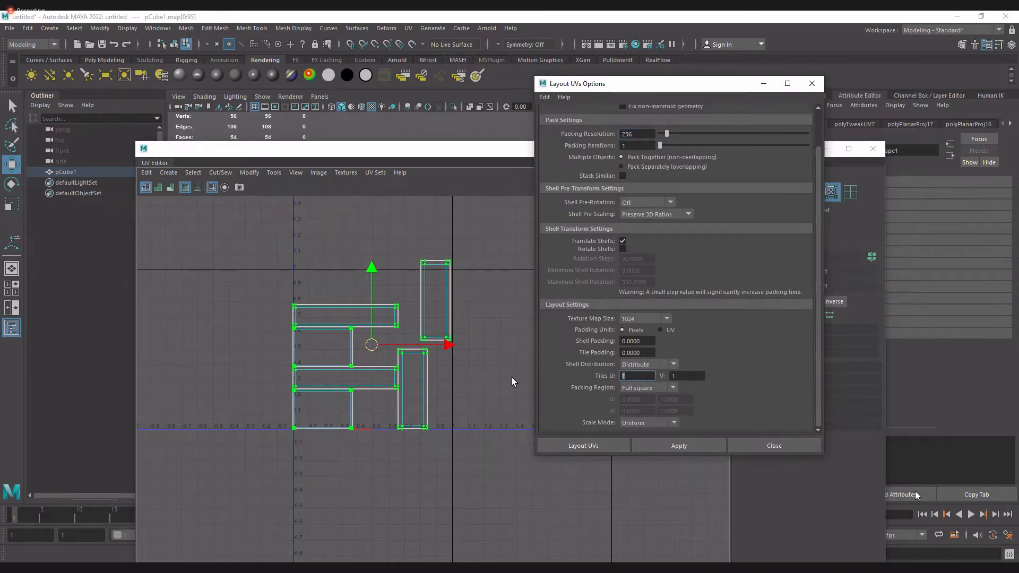
left_click(449, 400)
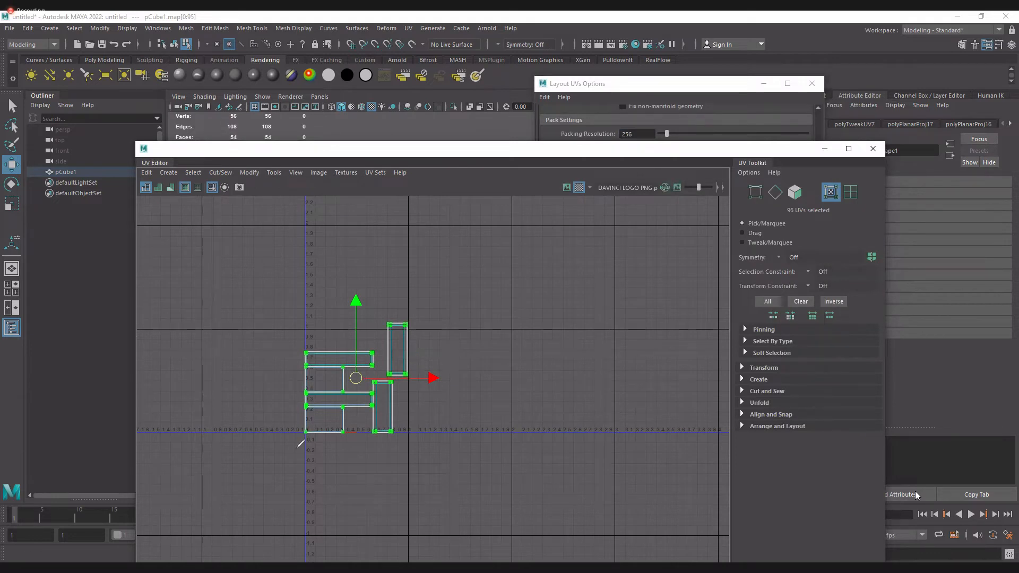
mouse_move(301, 436)
left_mouse_down()
mouse_move(399, 412)
mouse_move(403, 467)
left_mouse_up()
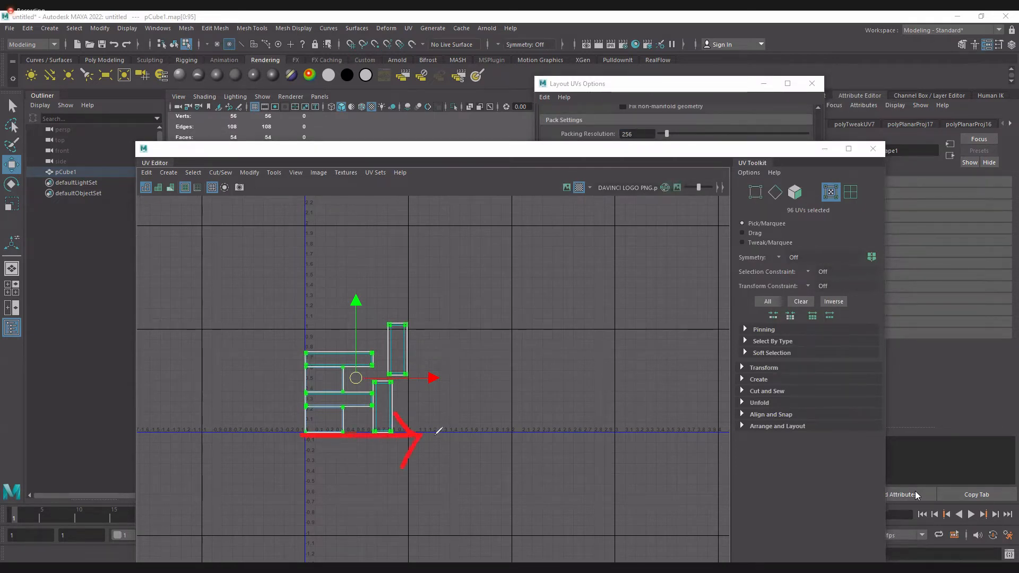
mouse_move(433, 437)
left_mouse_down()
mouse_move(446, 456)
mouse_move(502, 467)
left_mouse_up()
left_click_drag(297, 432, 269, 362)
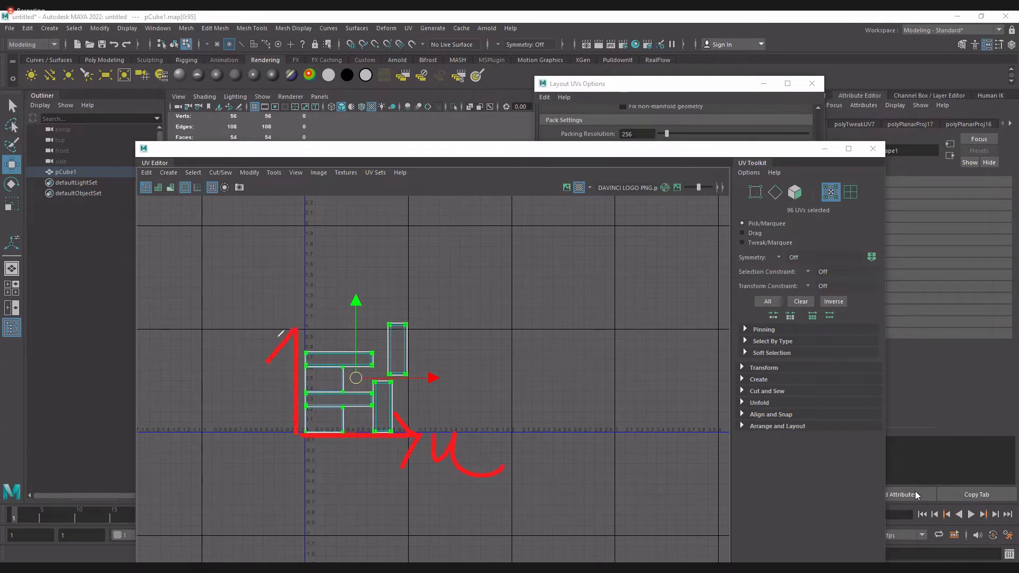
left_click_drag(289, 312, 317, 347)
left_click_drag(272, 260, 308, 258)
left_click_drag(284, 450, 311, 441)
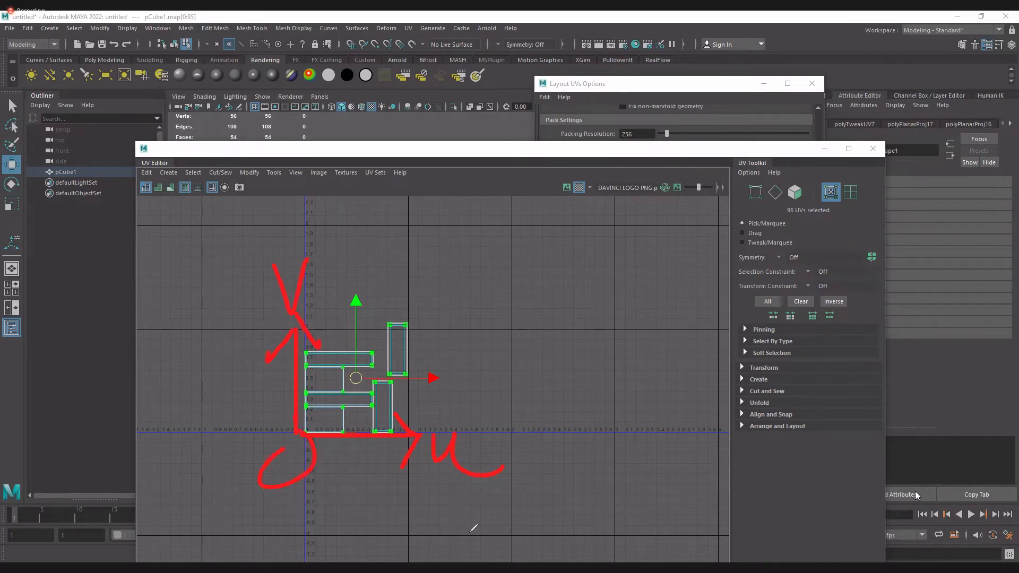
left_click_drag(468, 527, 466, 556)
left_click_drag(232, 241, 230, 279)
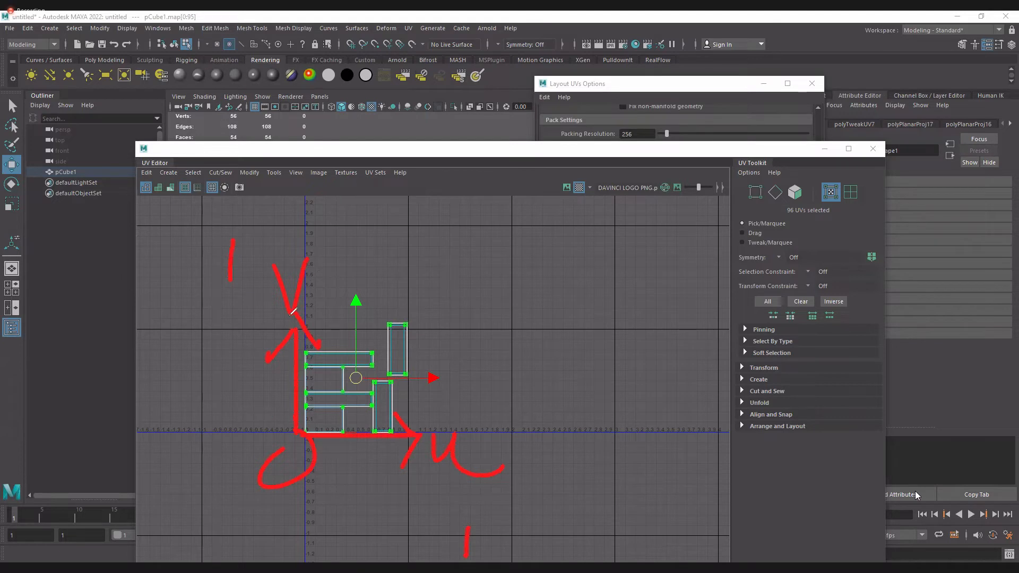
mouse_move(302, 233)
left_mouse_down()
mouse_move(563, 221)
mouse_move(609, 356)
left_mouse_up()
left_click_drag(623, 431, 409, 393)
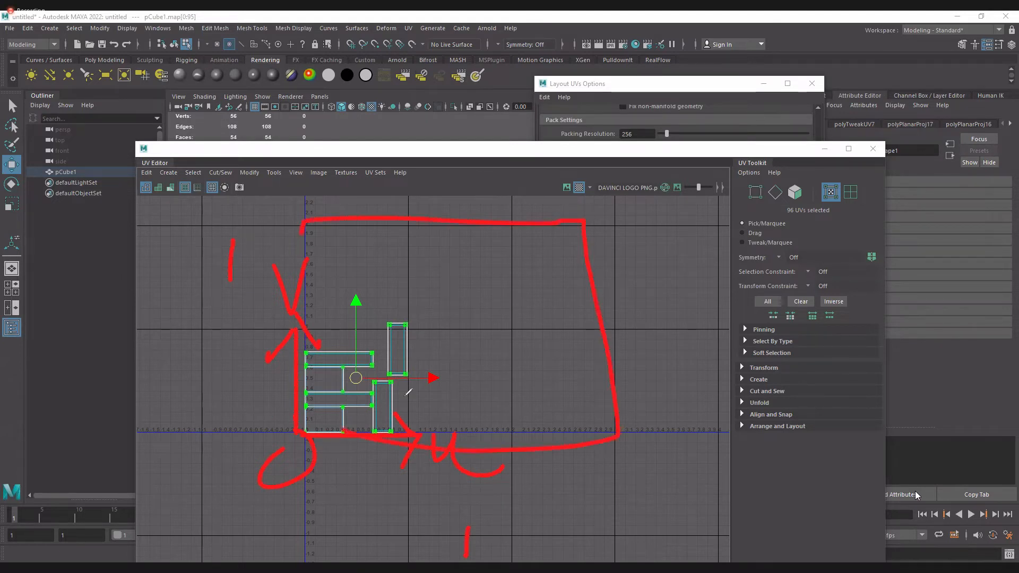
left_click_drag(296, 326, 730, 326)
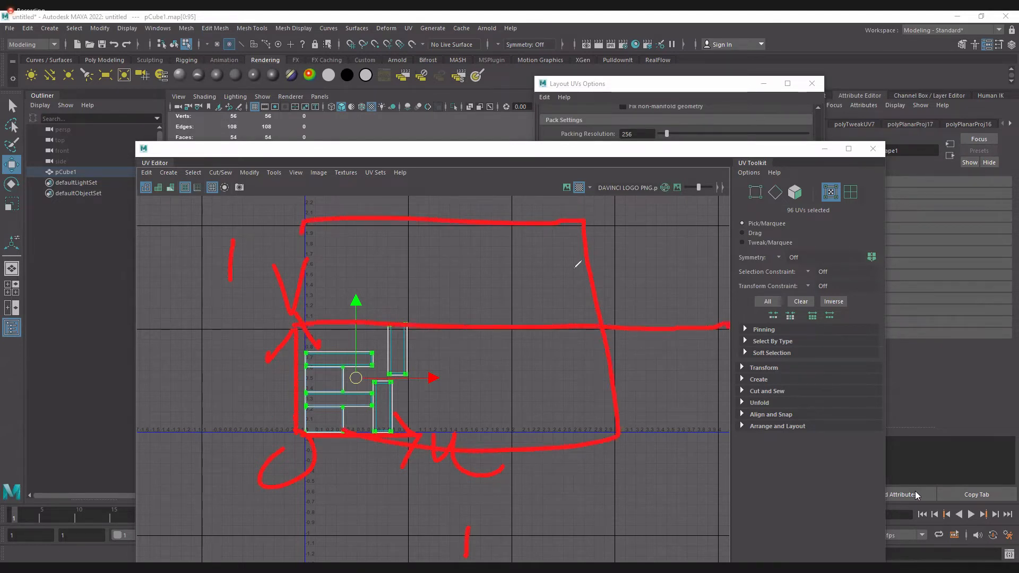
key("e")
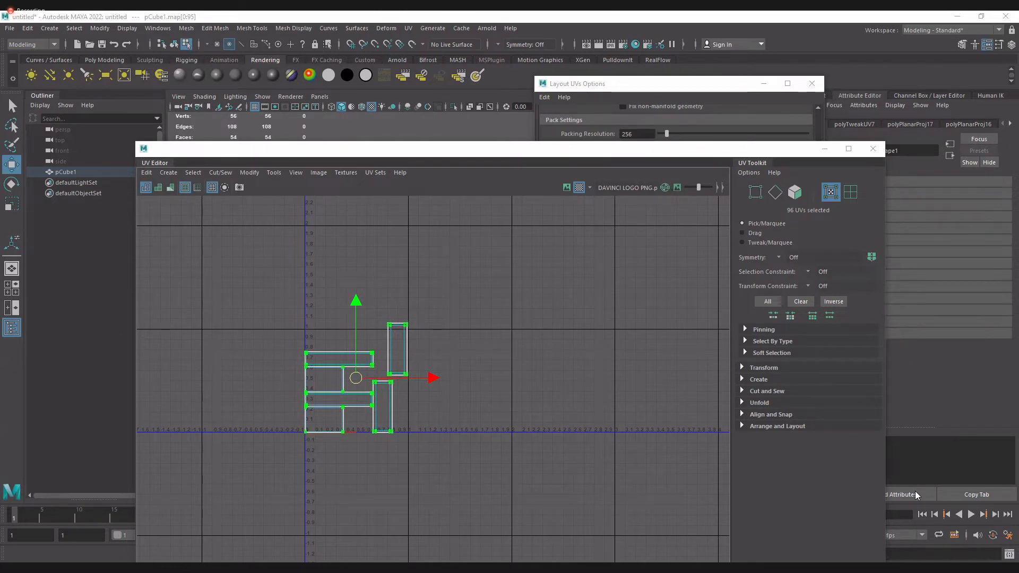
Set the U tile count to 6 and apply the layout to distribute the six shells along U
left_click(617, 87)
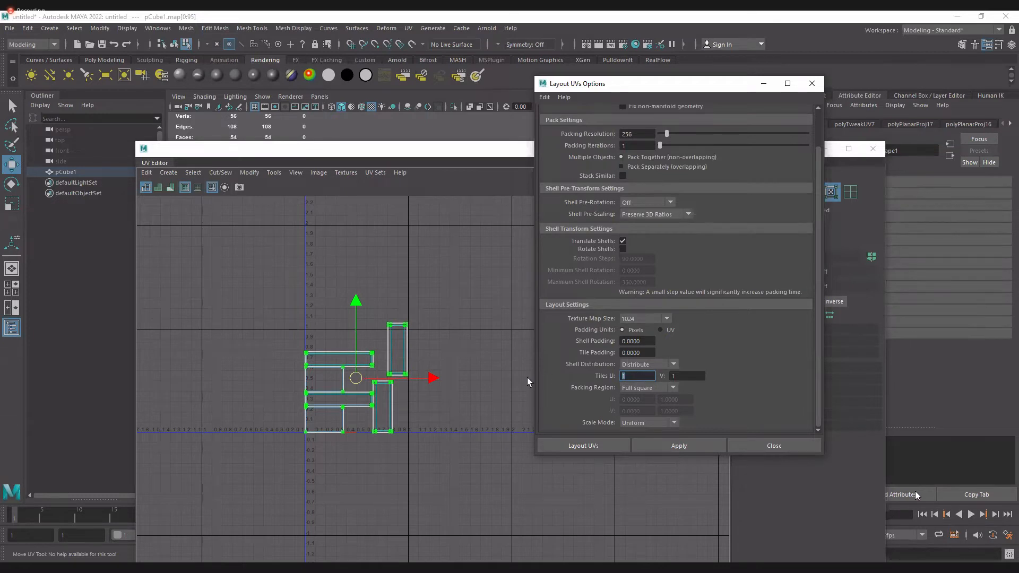
type("6")
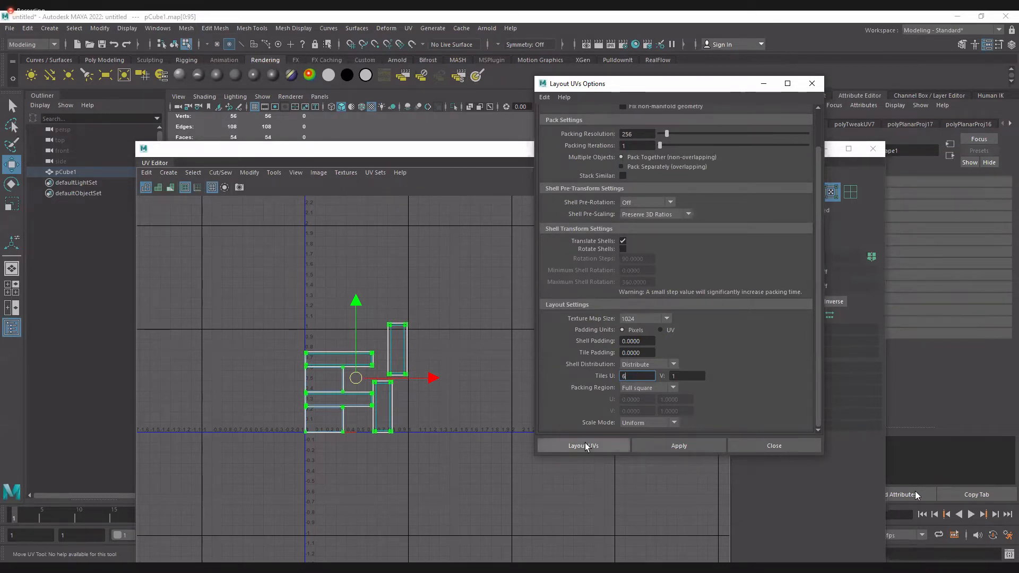
left_click(663, 447)
left_click(384, 428)
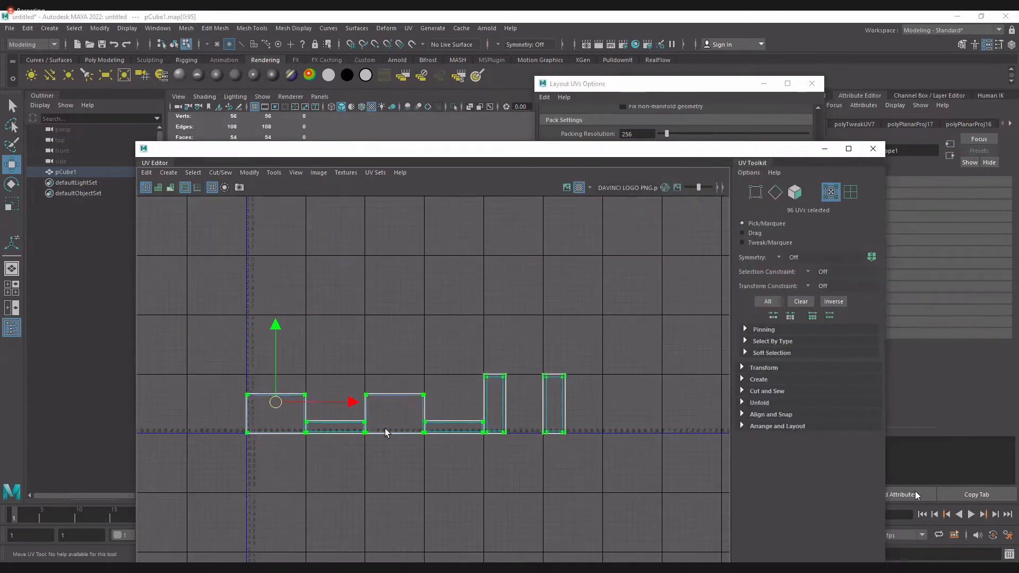
Examine the checker pattern on the box in the perspective view, then bring the UV Editor back to the distributed shells
scroll(395, 442, "up", 1)
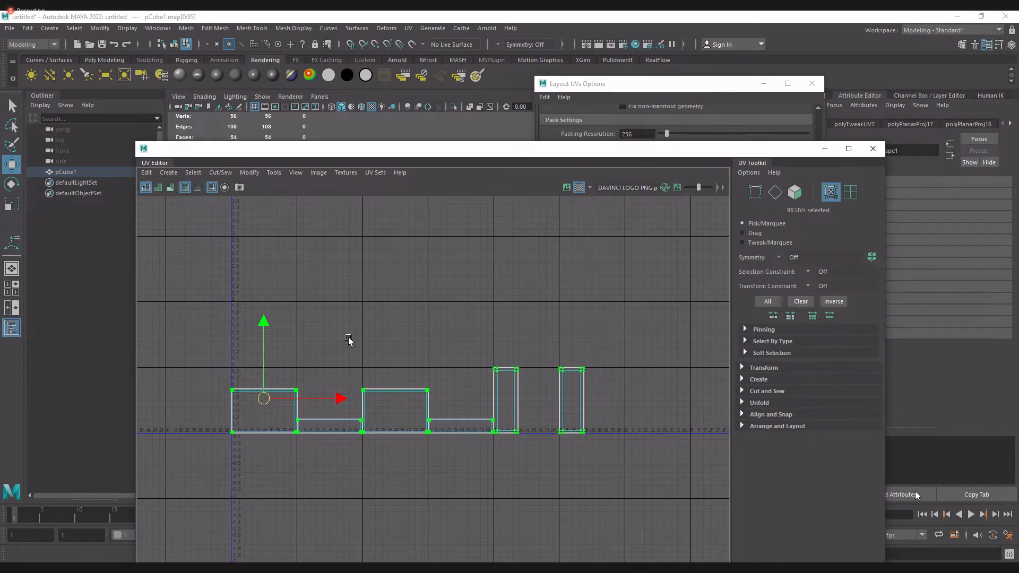
left_click_drag(393, 387, 382, 282, "alt")
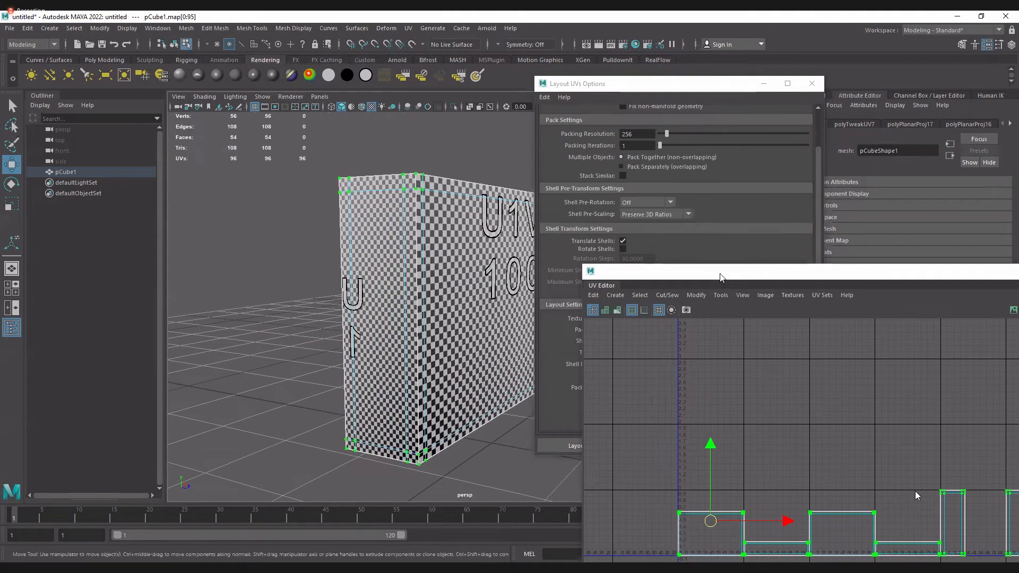
left_click_drag(721, 278, 431, 143)
scroll(481, 462, "up", 2)
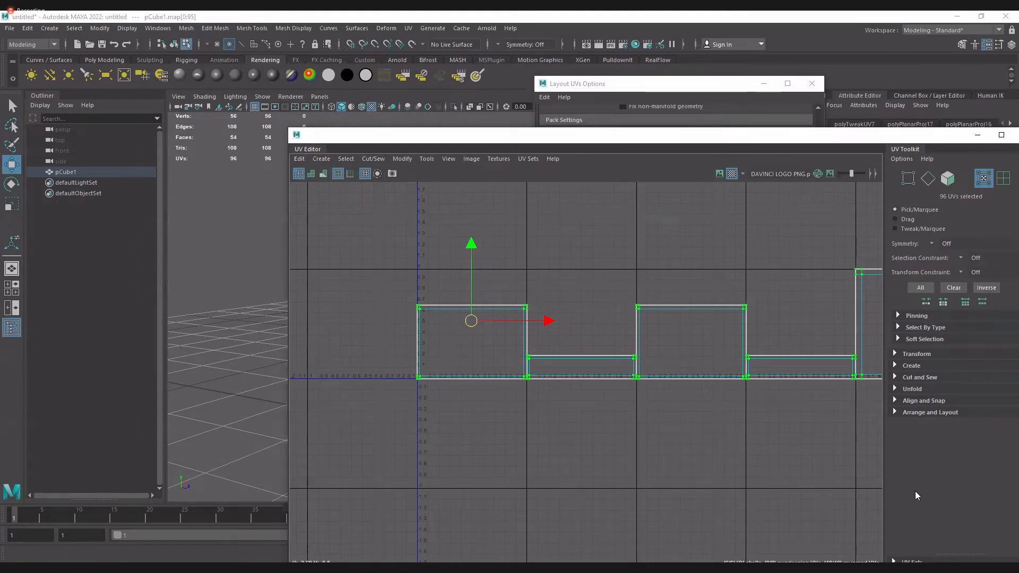
mouse_move(420, 330)
left_mouse_down()
mouse_move(443, 320)
mouse_move(449, 359)
mouse_move(465, 351)
mouse_move(477, 321)
mouse_move(483, 364)
left_mouse_up()
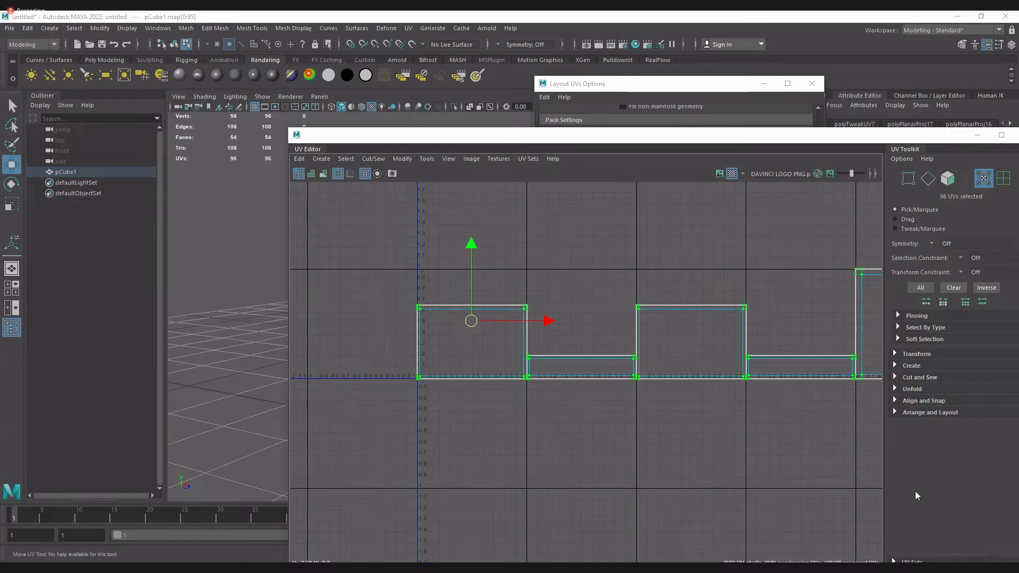
mouse_move(393, 328)
left_mouse_down()
mouse_move(424, 328)
mouse_move(431, 364)
left_mouse_up()
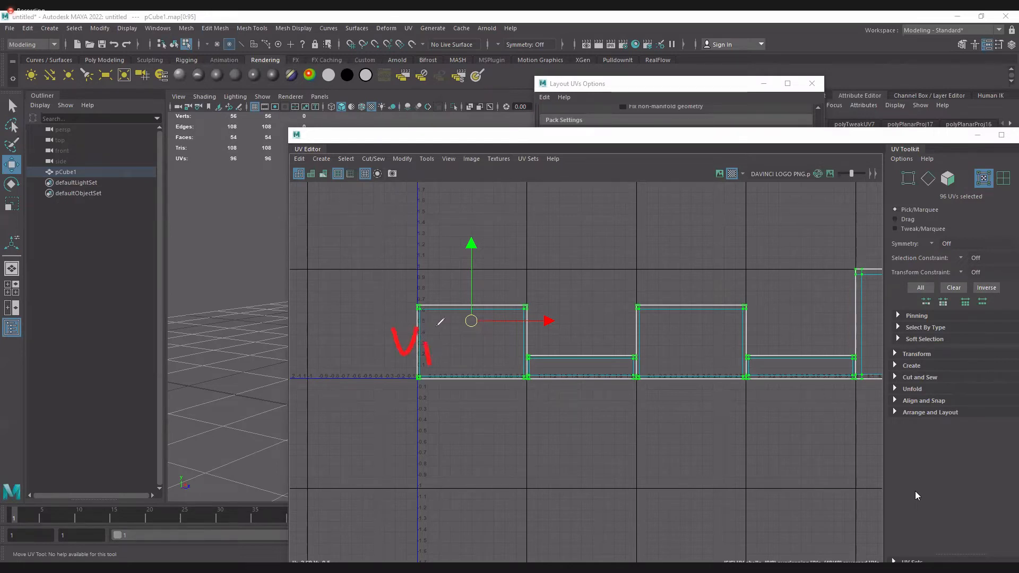
mouse_move(437, 327)
left_mouse_down()
mouse_move(457, 325)
mouse_move(466, 358)
left_mouse_up()
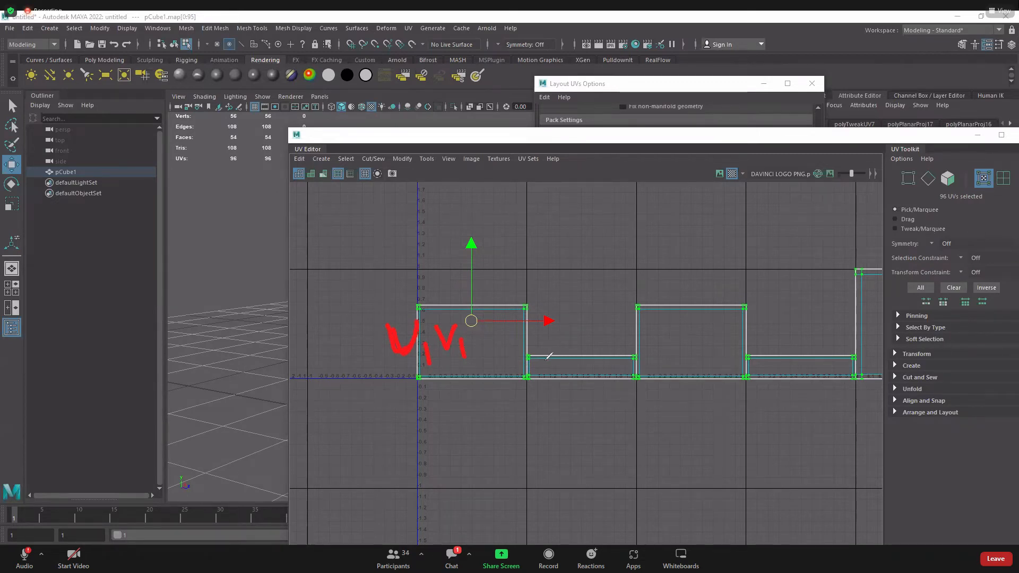
left_click_drag(542, 359, 586, 391)
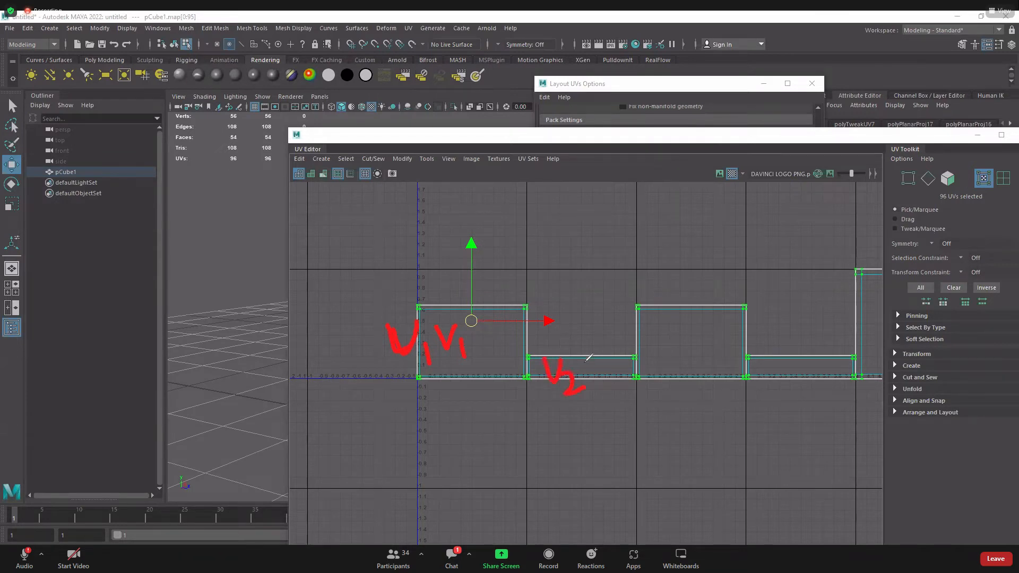
mouse_move(584, 346)
left_mouse_down()
mouse_move(593, 371)
mouse_move(597, 345)
mouse_move(607, 388)
mouse_move(630, 382)
left_mouse_up()
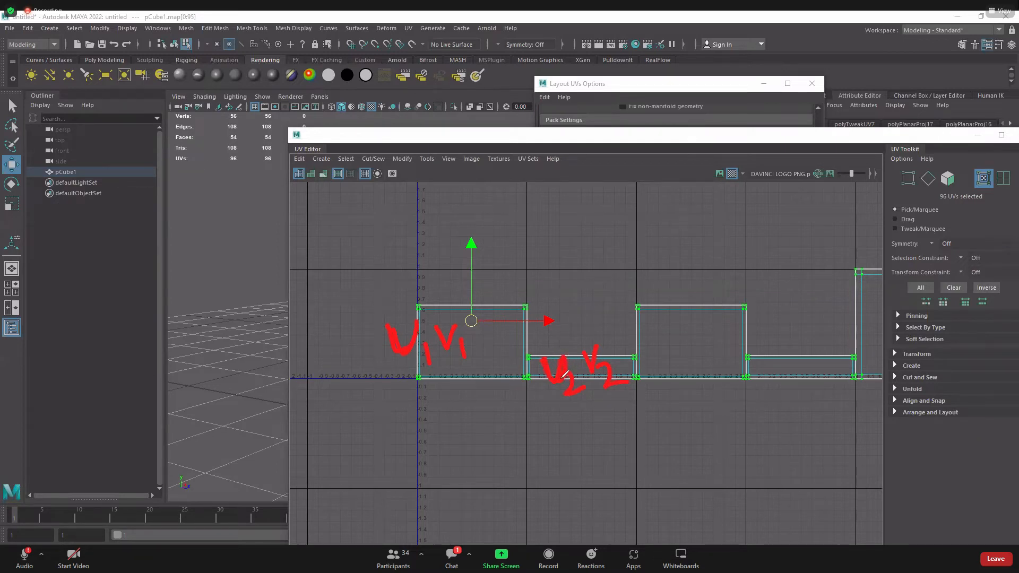
mouse_move(646, 327)
left_mouse_down()
mouse_move(660, 363)
mouse_move(674, 323)
mouse_move(691, 347)
mouse_move(680, 366)
left_mouse_up()
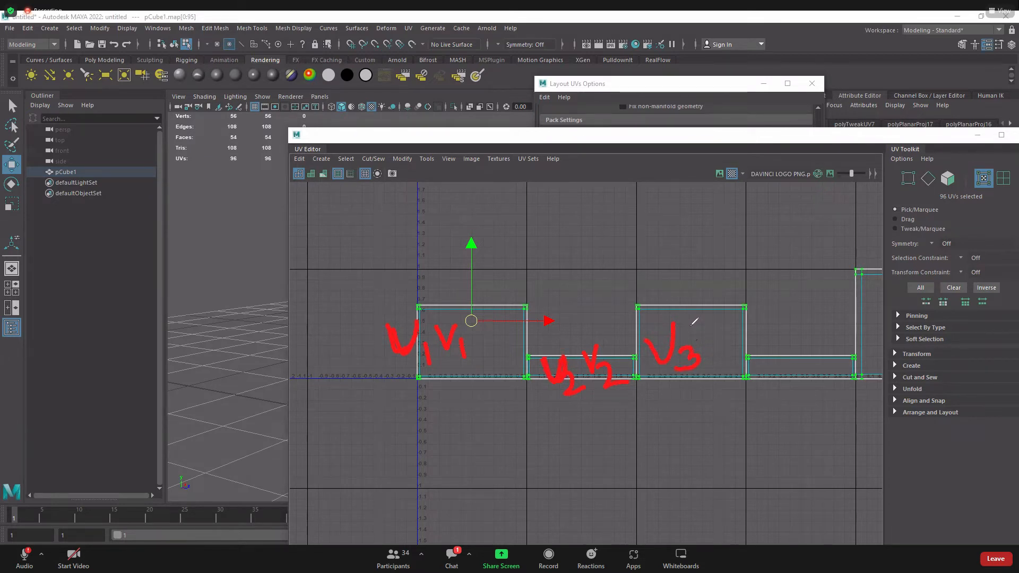
mouse_move(688, 321)
left_mouse_down()
mouse_move(702, 347)
mouse_move(713, 317)
mouse_move(735, 348)
mouse_move(708, 359)
mouse_move(723, 363)
left_mouse_up()
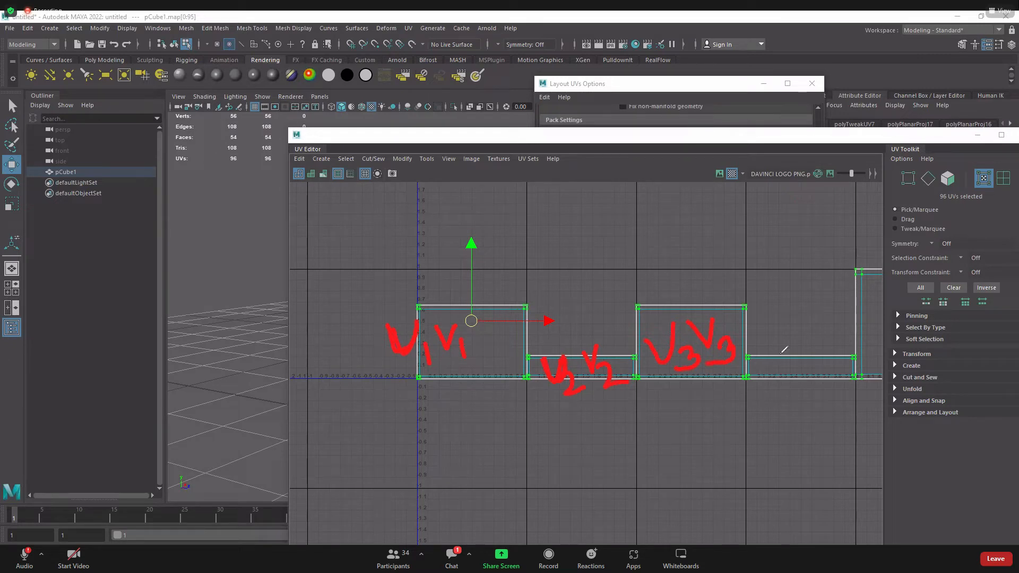
left_click_drag(766, 333, 783, 332)
left_click_drag(795, 339, 793, 363)
mouse_move(803, 324)
left_mouse_down()
mouse_move(821, 318)
mouse_move(826, 351)
left_mouse_up()
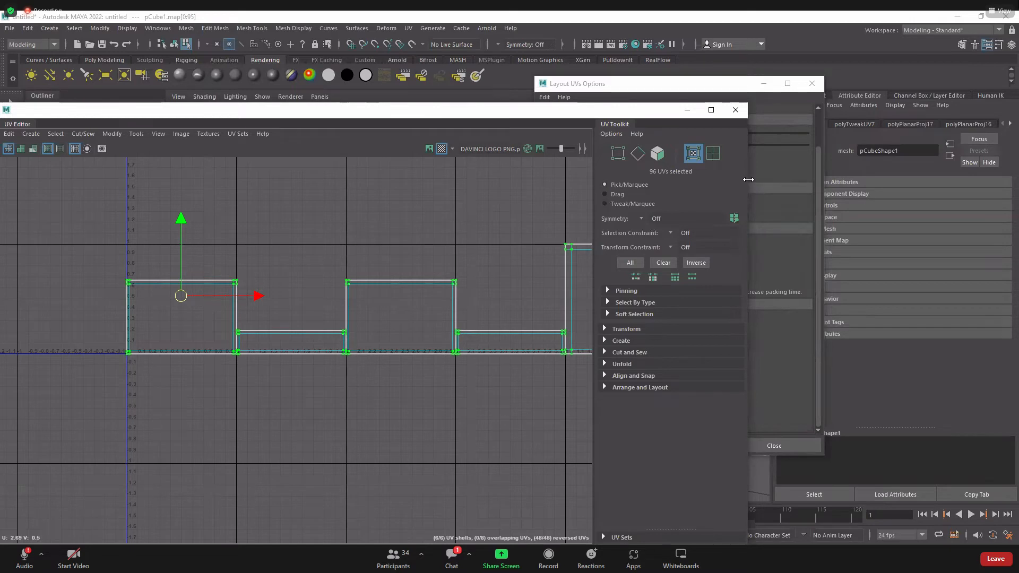
Widen the UV Editor window and frame all six distributed shells in it
left_click_drag(748, 180, 950, 185)
middle_click_drag(526, 443, 342, 439, "alt")
scroll(439, 441, "down", 1)
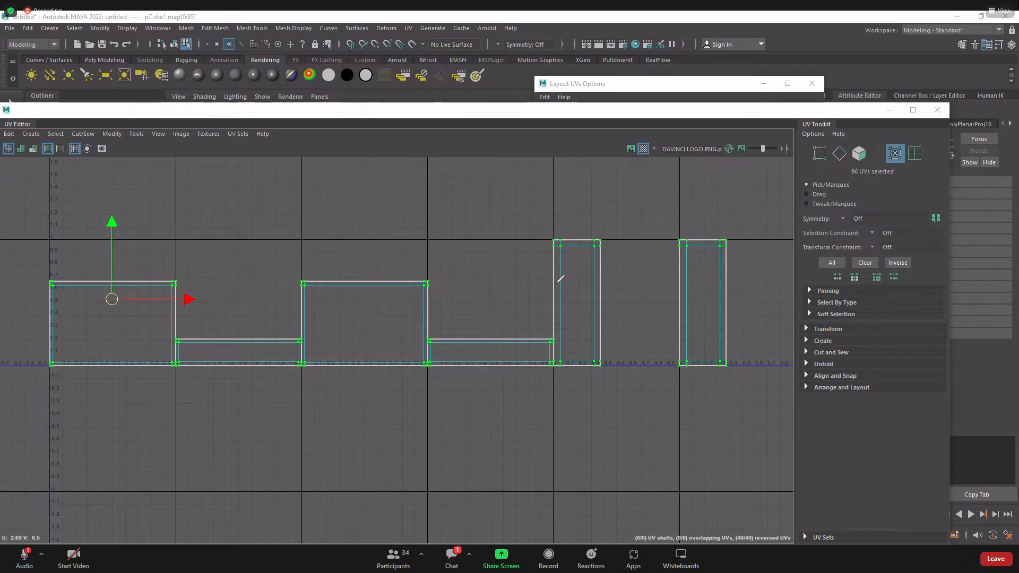
left_click_drag(553, 282, 593, 304)
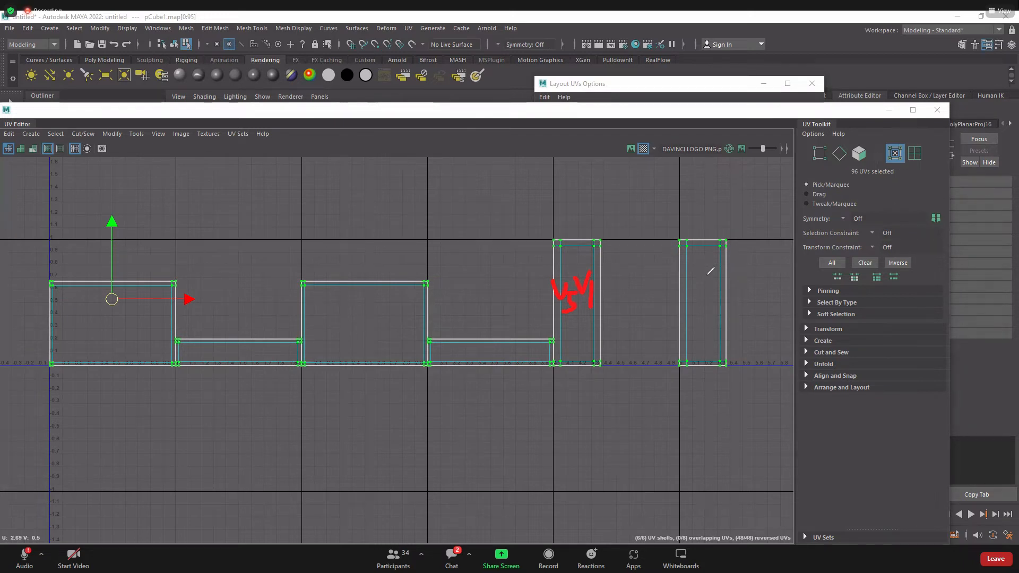
mouse_move(663, 260)
left_mouse_down()
mouse_move(700, 290)
mouse_move(748, 248)
mouse_move(751, 318)
left_mouse_up()
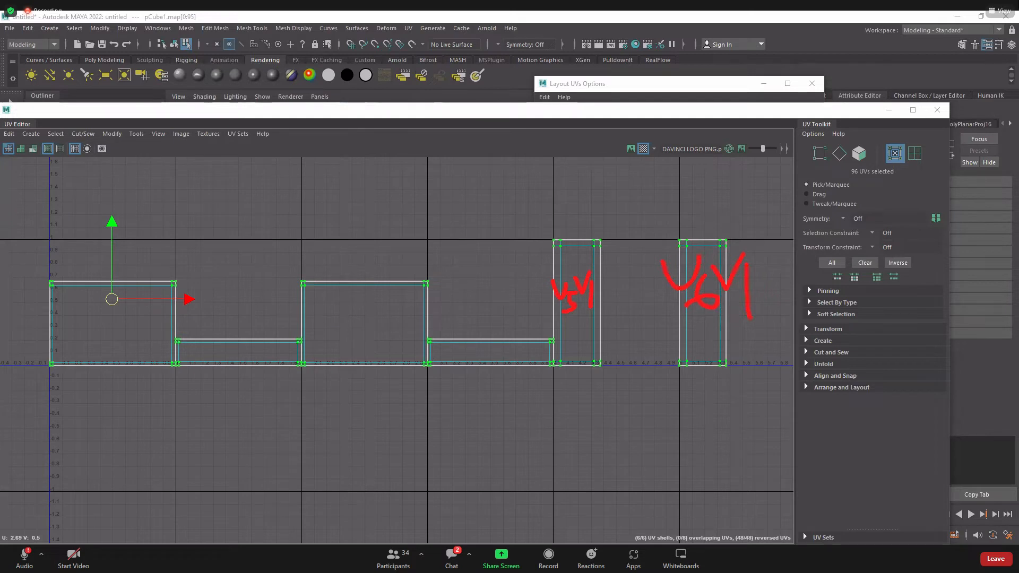
mouse_move(206, 313)
left_mouse_down()
mouse_move(255, 346)
mouse_move(219, 358)
left_mouse_up()
left_click_drag(317, 304, 385, 346)
left_click_drag(372, 311, 332, 366)
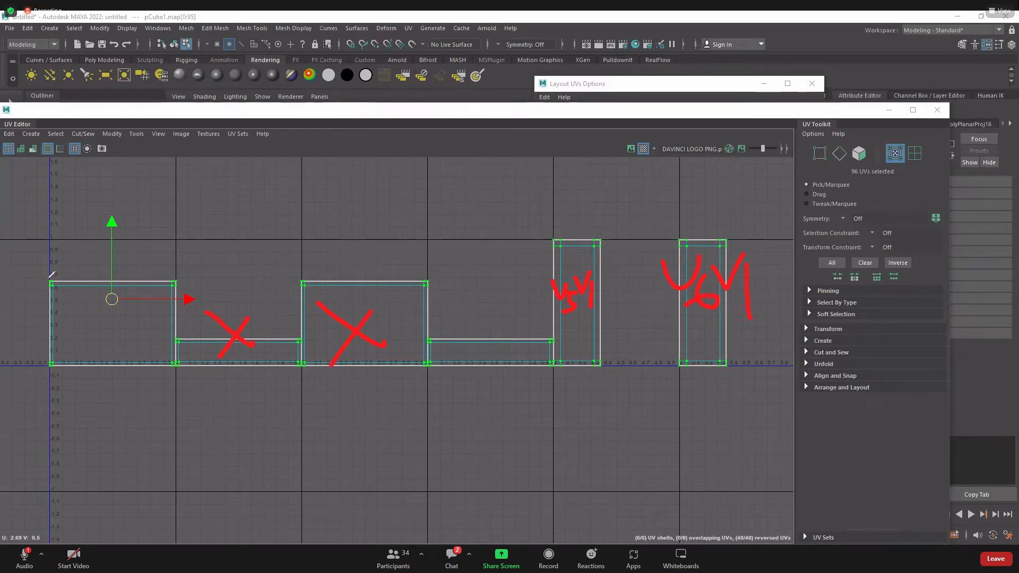
mouse_move(80, 197)
left_mouse_down()
mouse_move(71, 222)
mouse_move(77, 189)
left_mouse_up()
mouse_move(80, 196)
left_mouse_down()
mouse_move(97, 218)
mouse_move(126, 218)
mouse_move(140, 183)
left_mouse_up()
left_click_drag(147, 212, 194, 213)
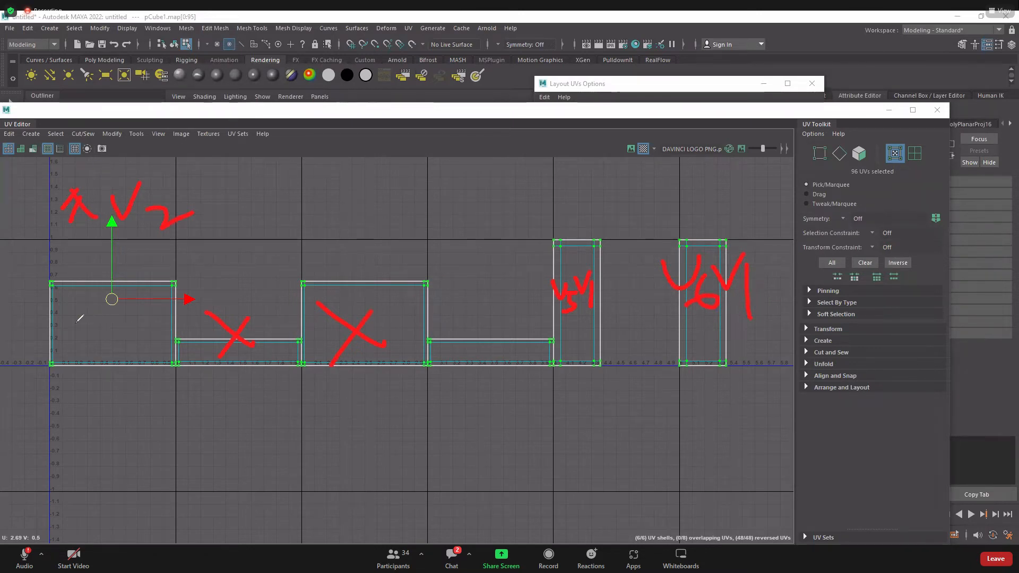
mouse_move(67, 386)
left_mouse_down()
mouse_move(106, 381)
mouse_move(120, 399)
mouse_move(119, 428)
left_mouse_up()
mouse_move(203, 387)
left_mouse_down()
mouse_move(237, 379)
mouse_move(268, 438)
mouse_move(312, 423)
left_mouse_up()
mouse_move(357, 383)
left_mouse_down()
mouse_move(395, 390)
mouse_move(425, 454)
left_mouse_up()
mouse_move(471, 397)
left_mouse_down()
mouse_move(499, 397)
mouse_move(525, 449)
mouse_move(559, 433)
left_mouse_up()
mouse_move(591, 379)
left_mouse_down()
mouse_move(616, 401)
mouse_move(633, 447)
left_mouse_up()
left_click_drag(627, 414, 652, 410)
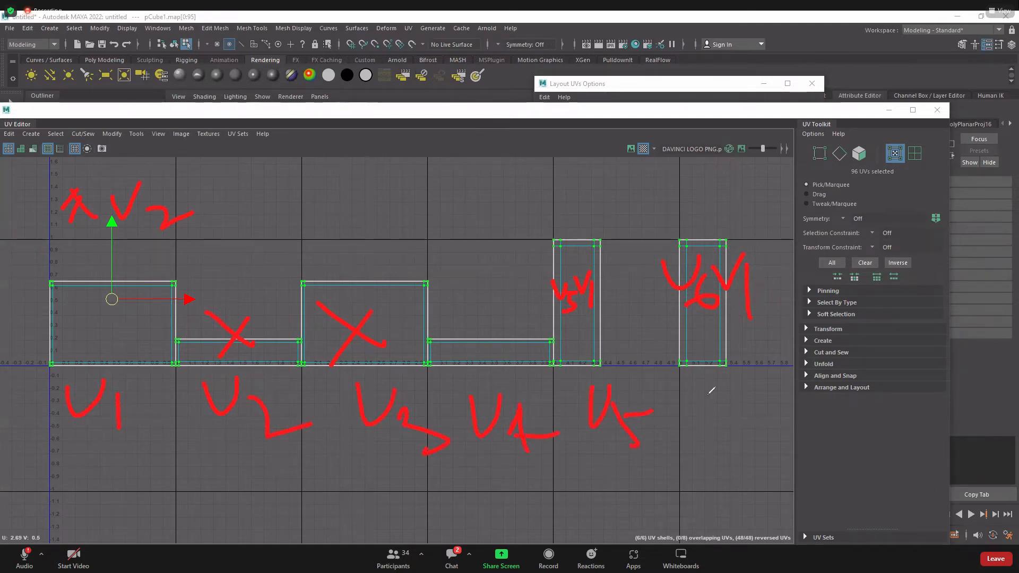
mouse_move(714, 379)
left_mouse_down()
mouse_move(750, 402)
mouse_move(742, 382)
left_mouse_up()
left_click_drag(759, 423, 710, 460)
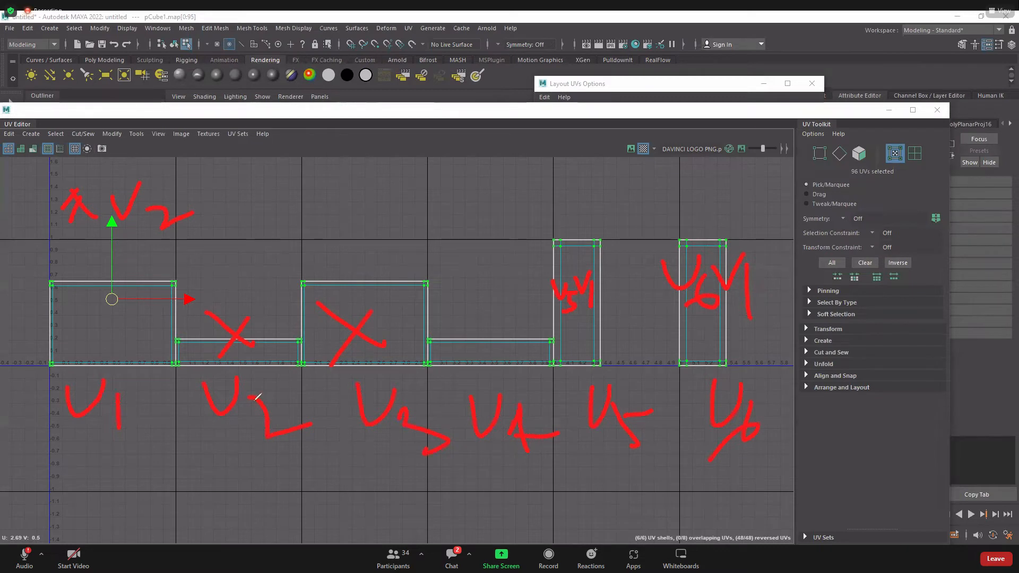
left_click_drag(276, 378, 298, 375)
left_click_drag(307, 386, 308, 412)
mouse_move(410, 378)
left_mouse_down()
mouse_move(427, 415)
mouse_move(443, 380)
left_mouse_up()
left_click_drag(452, 393, 455, 418)
mouse_move(525, 377)
left_mouse_down()
mouse_move(541, 416)
mouse_move(553, 396)
left_mouse_up()
left_click_drag(558, 394, 560, 424)
mouse_move(639, 381)
left_mouse_down()
mouse_move(659, 409)
mouse_move(672, 374)
left_mouse_up()
left_click_drag(680, 395, 685, 428)
mouse_move(758, 377)
left_mouse_down()
mouse_move(778, 371)
mouse_move(785, 421)
left_mouse_up()
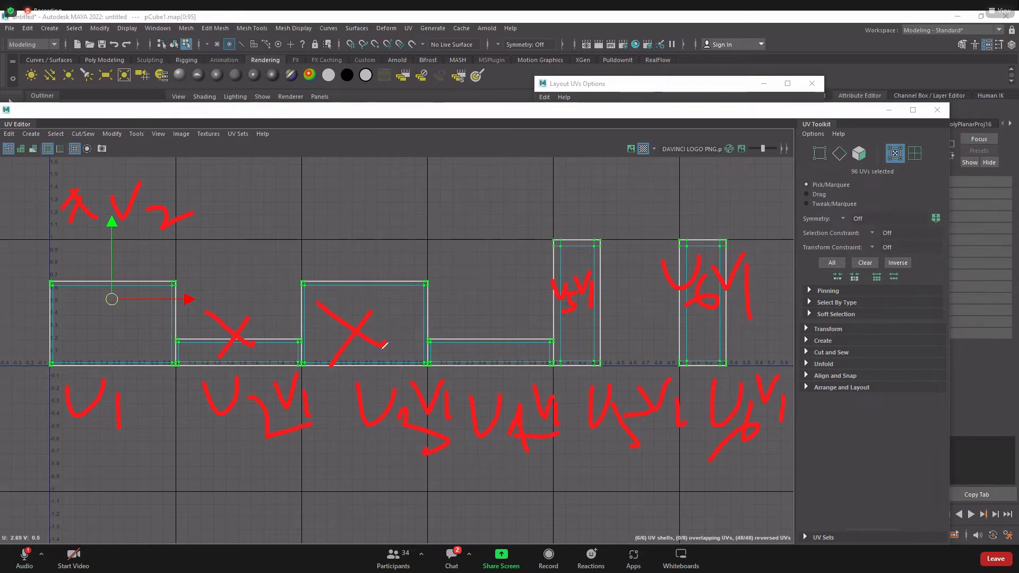
key("Escape")
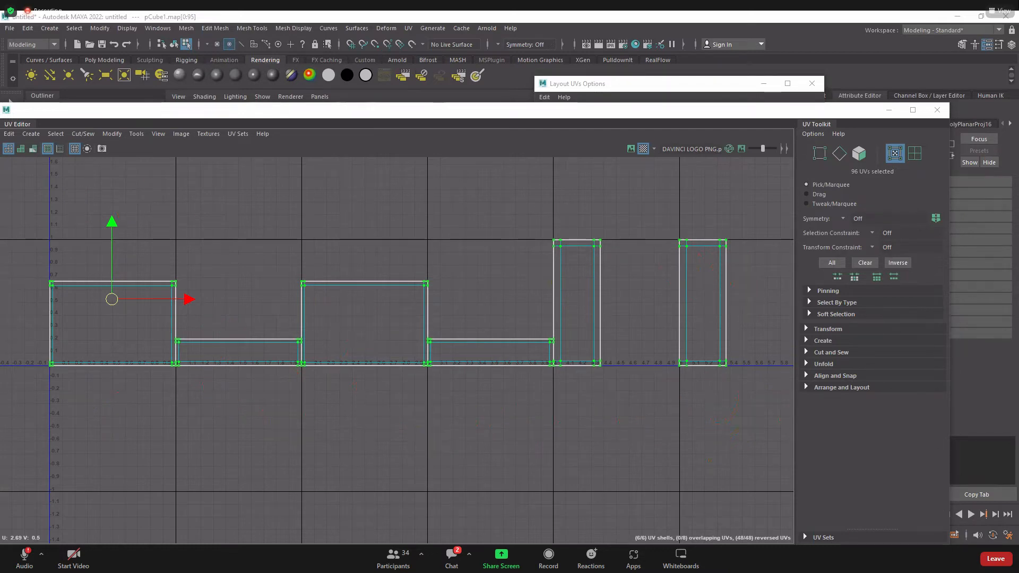
Set the UV layout to 1 U tile and 6 V tiles and apply it to distribute the six shells along V
scroll(231, 349, "down", 3)
scroll(231, 349, "up", 4)
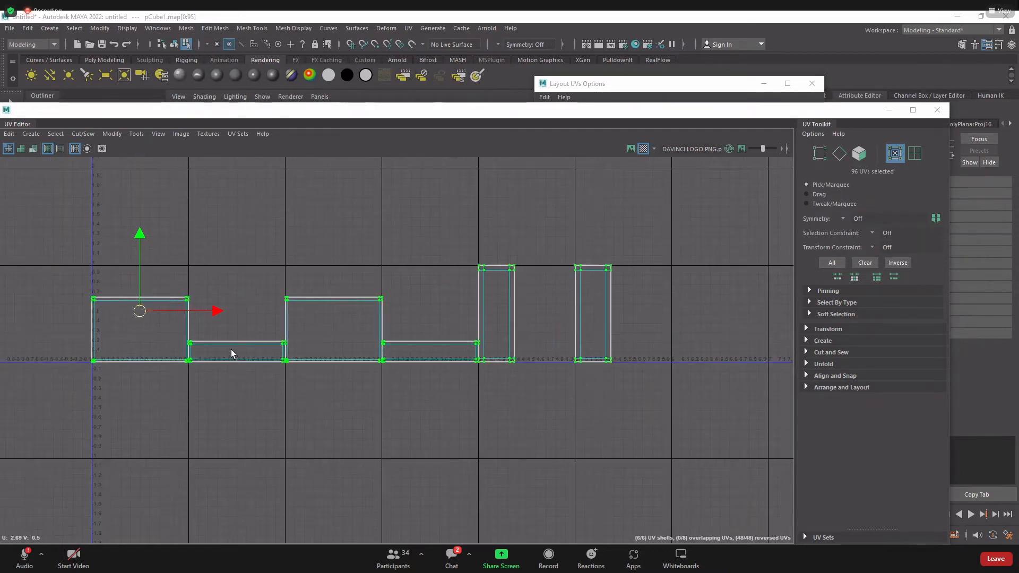
scroll(231, 354, "down", 5)
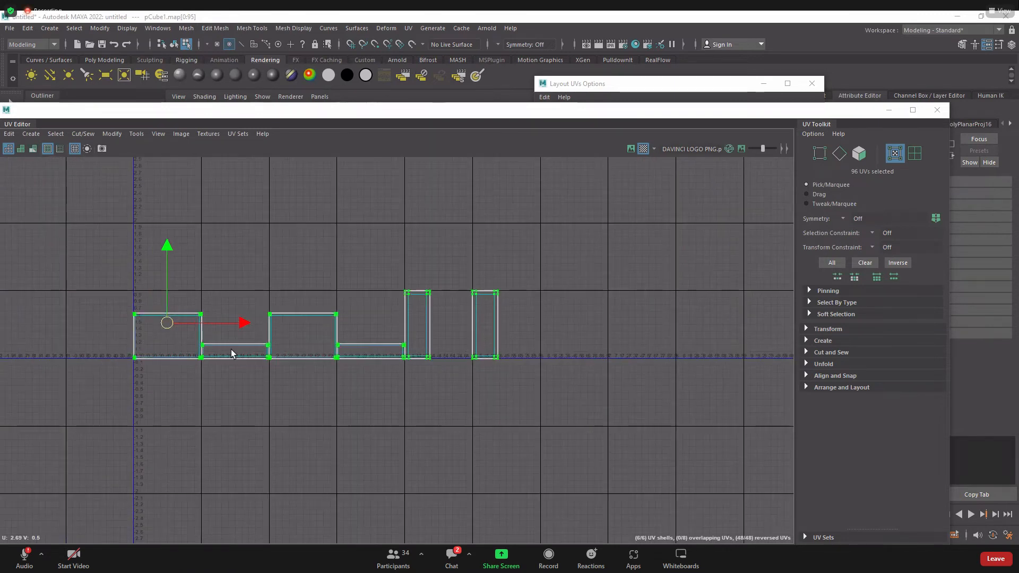
scroll(231, 350, "up", 2)
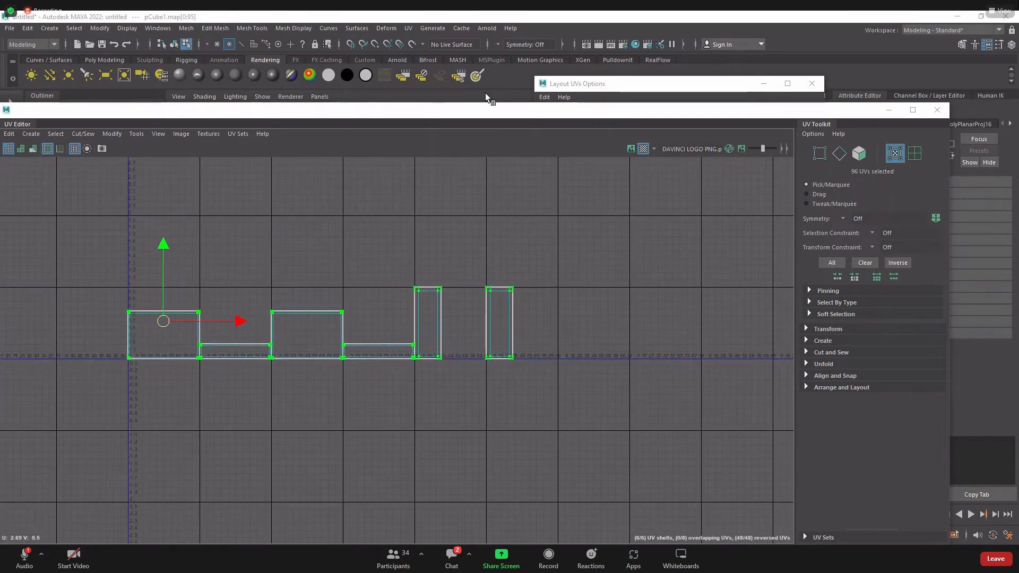
left_click(630, 84)
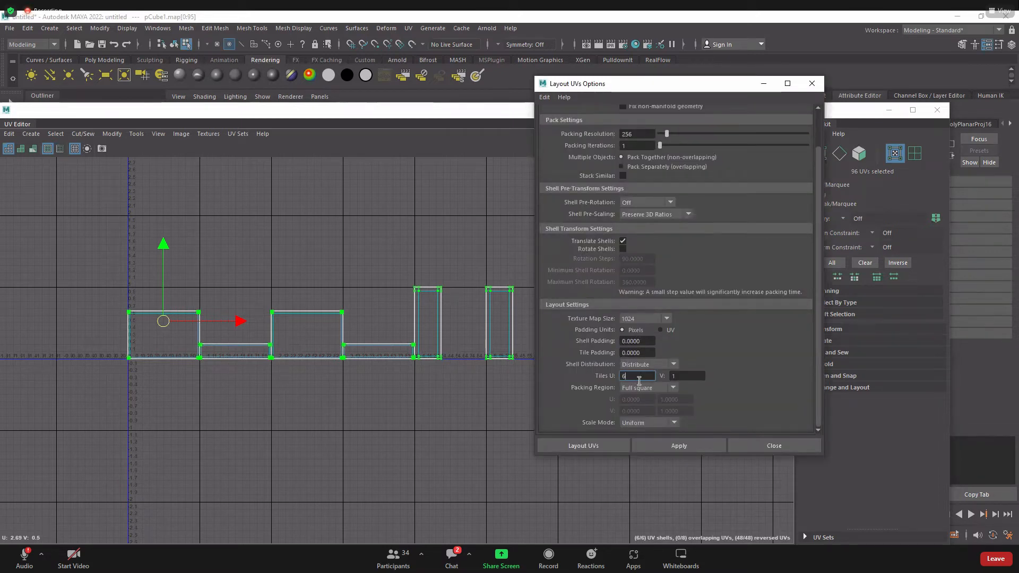
left_click_drag(639, 380, 585, 381)
left_click(685, 376)
type("6")
left_click(679, 446)
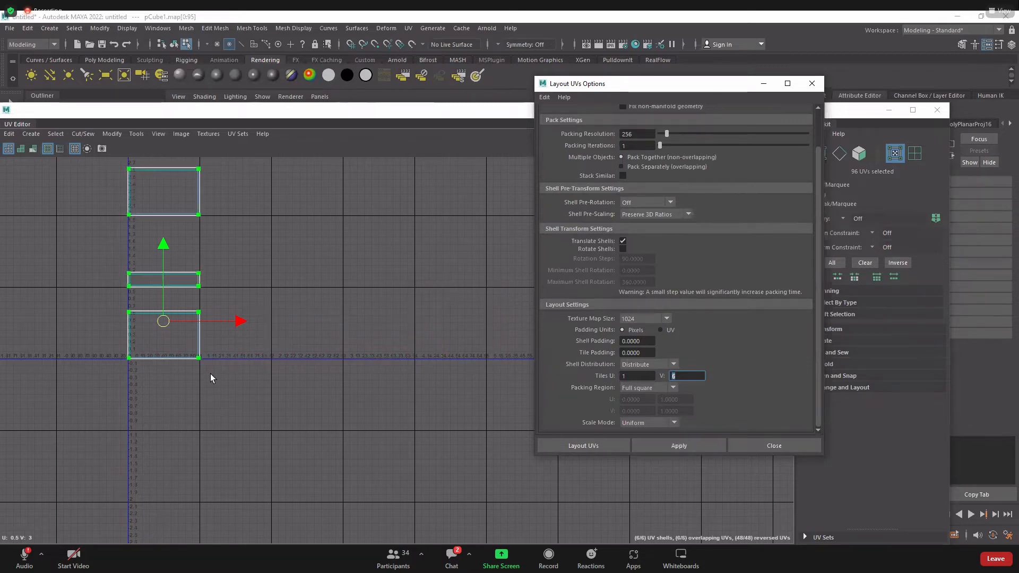
right_click_drag(208, 364, 326, 447, "alt")
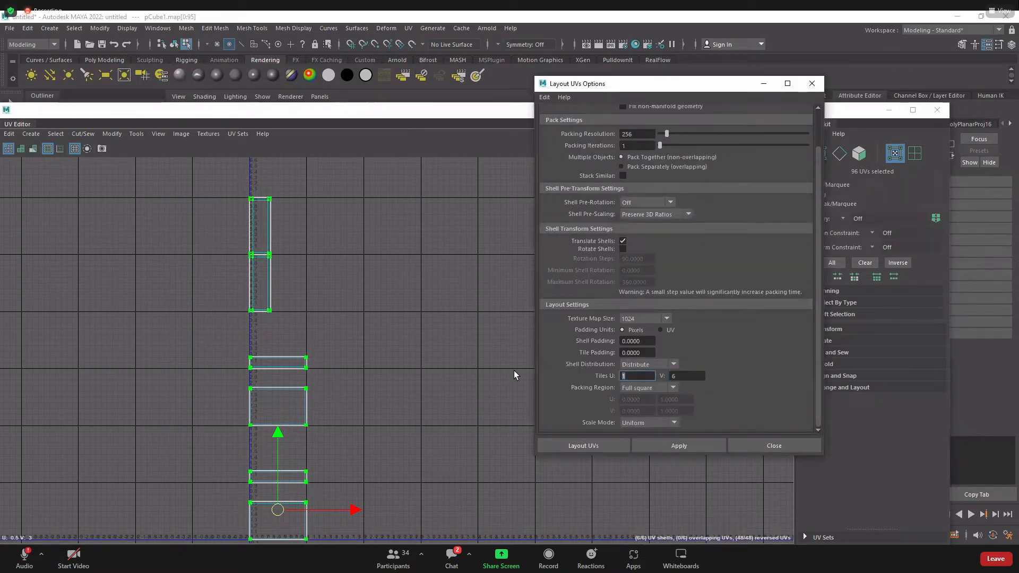
Set the layout to 2 U tiles and 3 V tiles and apply it to distribute the six shells over both directions
type("2")
key("Tab")
key("shift+Tab")
key("Tab")
type("3")
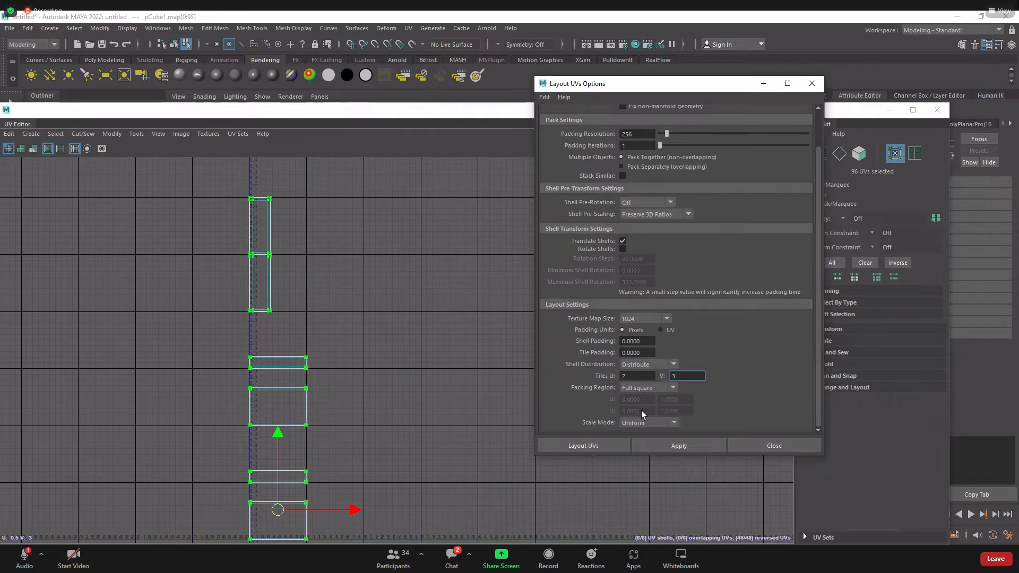
left_click(661, 447)
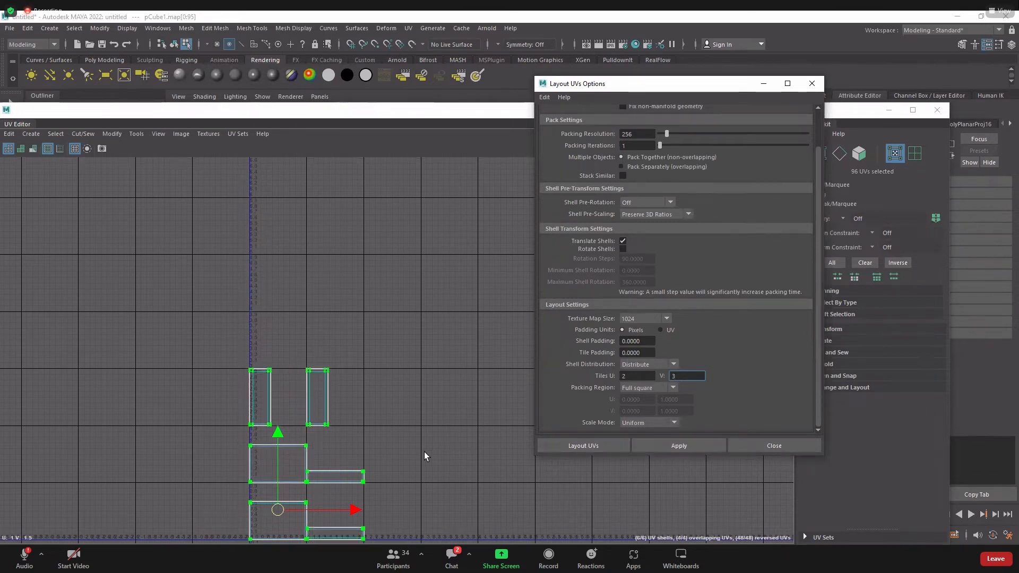
middle_click_drag(389, 422, 384, 305, "alt")
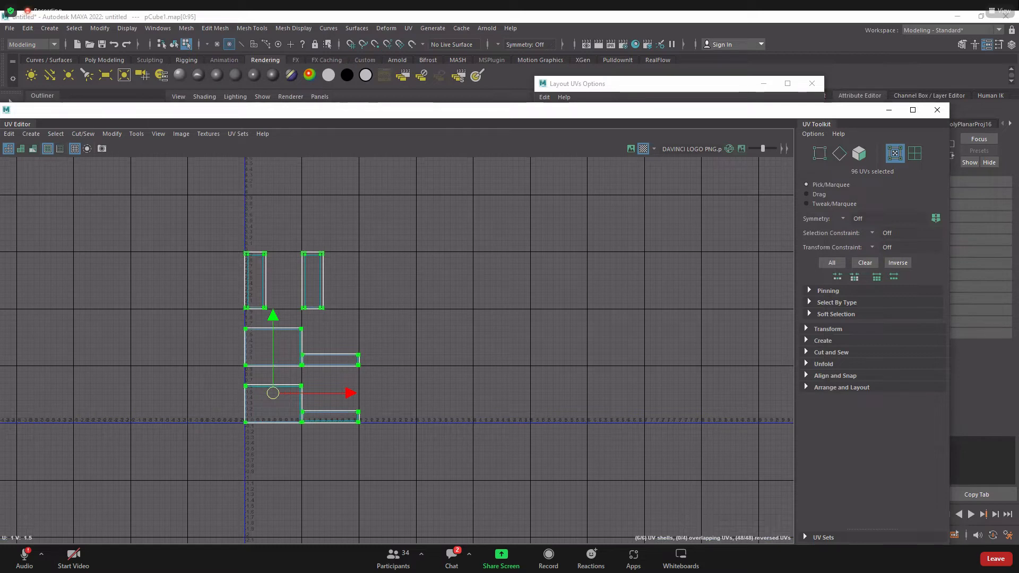
left_click_drag(356, 223, 430, 219)
mouse_move(450, 208)
left_mouse_down()
mouse_move(467, 275)
mouse_move(492, 227)
mouse_move(382, 292)
left_mouse_up()
left_click_drag(552, 215, 568, 273)
left_click_drag(523, 225, 578, 217)
left_click_drag(535, 284, 607, 268)
mouse_move(629, 228)
left_mouse_down()
mouse_move(631, 258)
mouse_move(667, 268)
left_mouse_up()
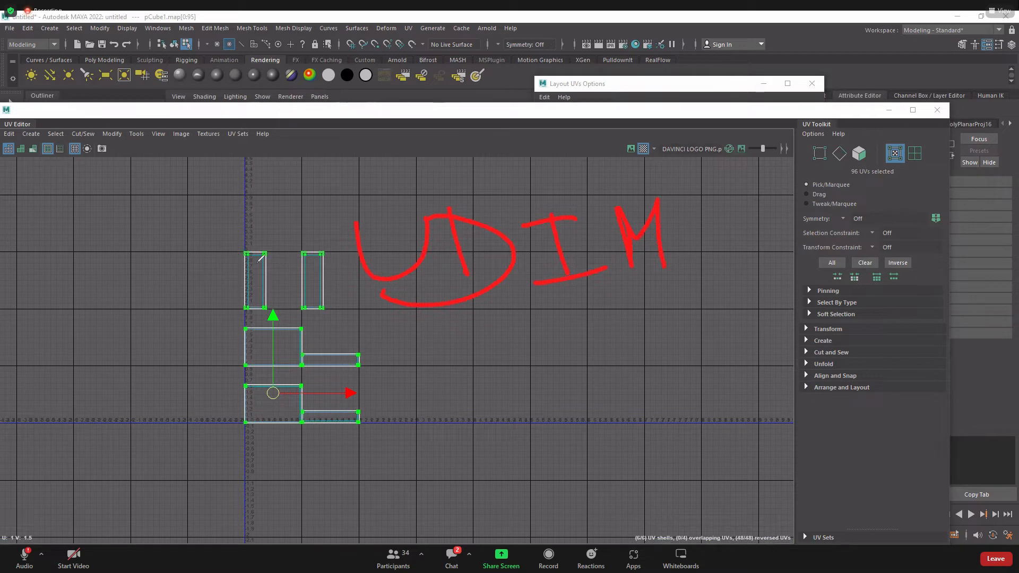
mouse_move(240, 252)
left_mouse_down()
mouse_move(359, 254)
mouse_move(363, 419)
mouse_move(246, 423)
mouse_move(245, 246)
left_mouse_up()
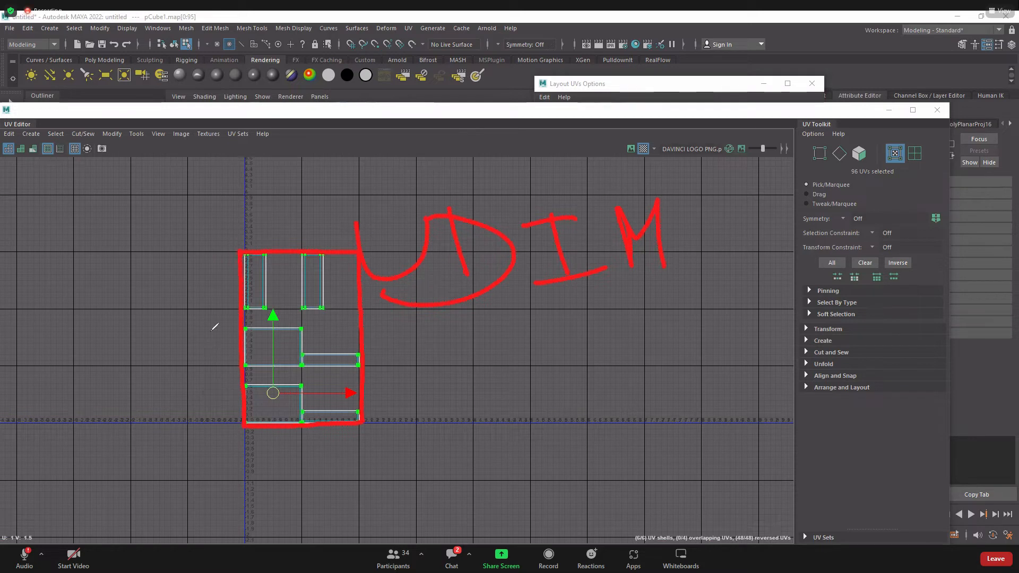
mouse_move(175, 306)
left_mouse_down()
mouse_move(183, 341)
mouse_move(211, 317)
mouse_move(215, 349)
left_mouse_up()
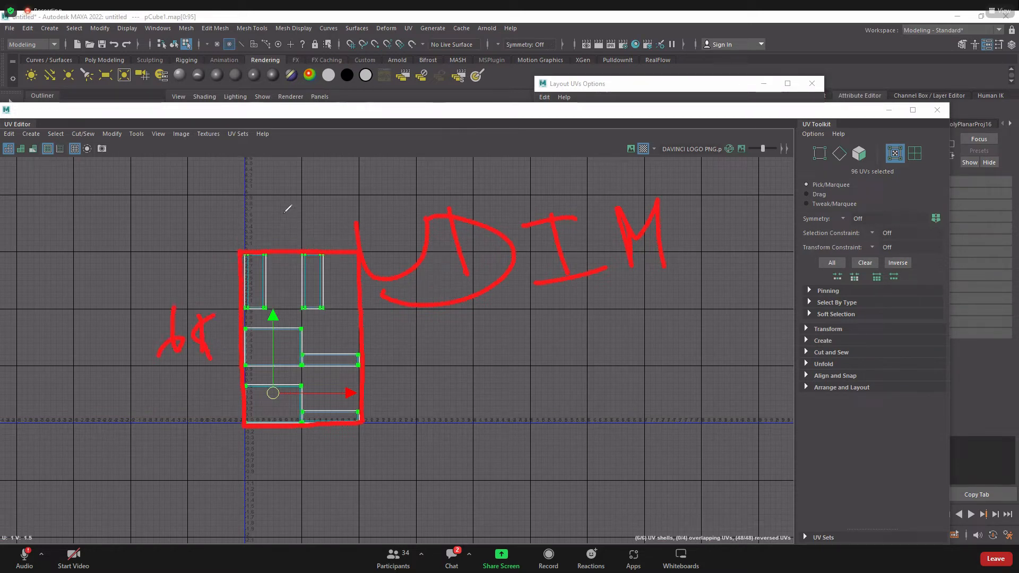
mouse_move(273, 233)
left_mouse_down()
mouse_move(289, 218)
mouse_move(291, 243)
left_mouse_up()
left_click_drag(304, 233, 274, 233)
mouse_move(311, 206)
left_mouse_down()
mouse_move(313, 245)
mouse_move(332, 246)
left_mouse_up()
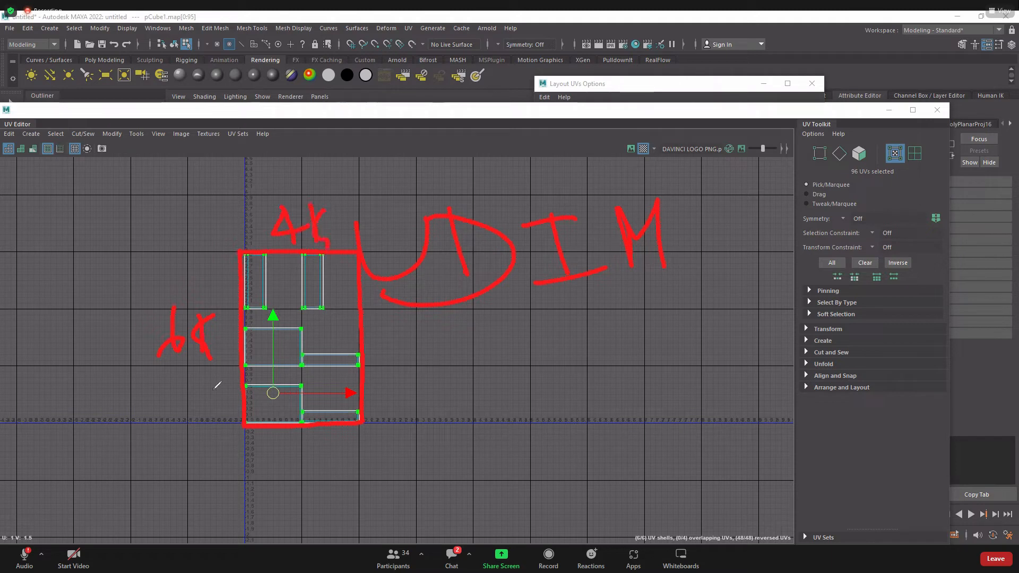
mouse_move(363, 494)
left_mouse_down()
mouse_move(443, 458)
mouse_move(462, 518)
mouse_move(466, 477)
left_mouse_up()
mouse_move(478, 454)
left_mouse_down()
mouse_move(482, 502)
mouse_move(572, 518)
left_mouse_up()
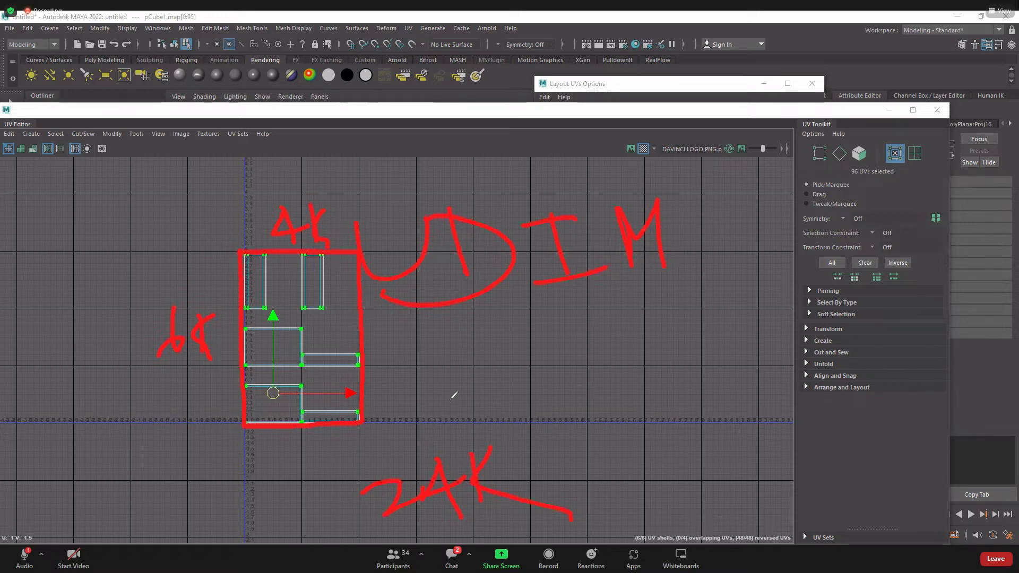
mouse_move(392, 328)
left_mouse_down()
mouse_move(350, 244)
mouse_move(695, 212)
mouse_move(652, 320)
mouse_move(393, 325)
left_mouse_up()
mouse_move(606, 431)
left_mouse_down()
mouse_move(595, 378)
mouse_move(653, 431)
mouse_move(698, 399)
mouse_move(706, 411)
mouse_move(743, 351)
left_mouse_up()
mouse_move(743, 395)
left_mouse_down()
mouse_move(781, 380)
mouse_move(808, 407)
left_mouse_up()
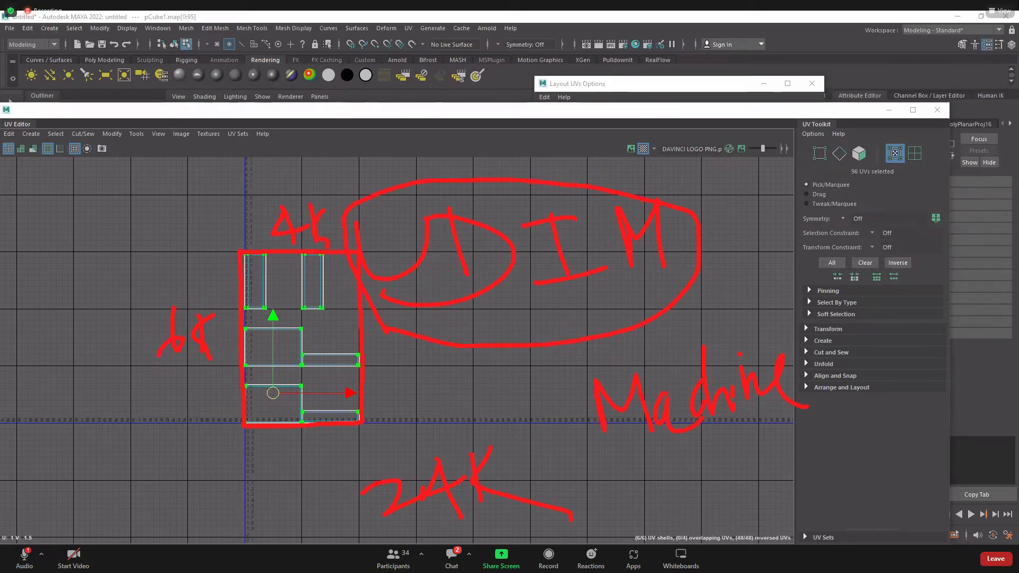
key("Escape")
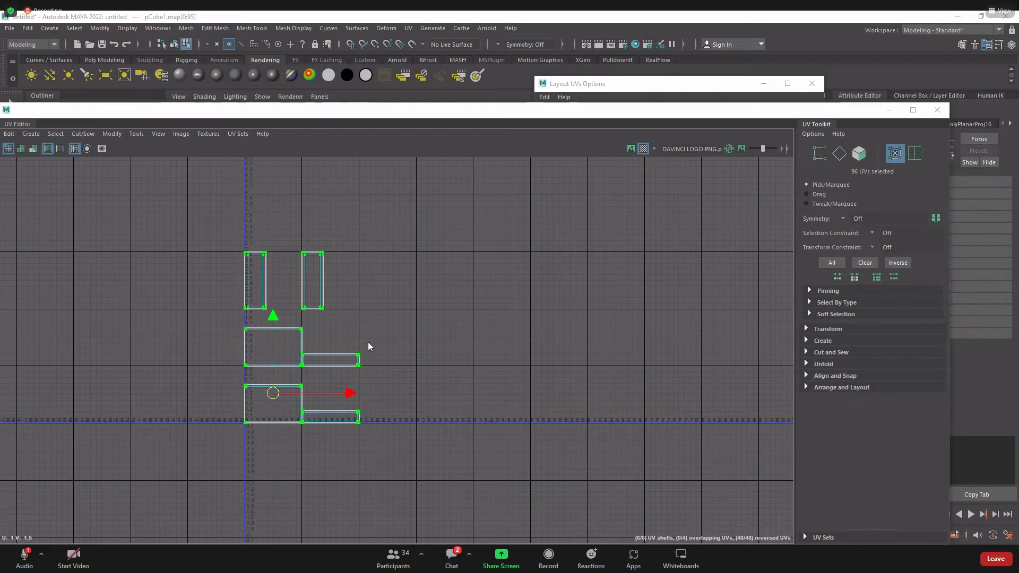
mouse_move(380, 327)
left_mouse_down()
mouse_move(379, 349)
mouse_move(386, 329)
left_mouse_up()
mouse_move(375, 343)
left_mouse_down()
mouse_move(432, 319)
mouse_move(436, 348)
mouse_move(449, 339)
mouse_move(453, 350)
left_mouse_up()
mouse_move(486, 320)
left_mouse_down()
mouse_move(508, 345)
mouse_move(507, 374)
left_mouse_up()
mouse_move(544, 330)
left_mouse_down()
mouse_move(570, 325)
mouse_move(555, 350)
mouse_move(567, 337)
mouse_move(599, 363)
mouse_move(623, 335)
mouse_move(692, 343)
left_mouse_up()
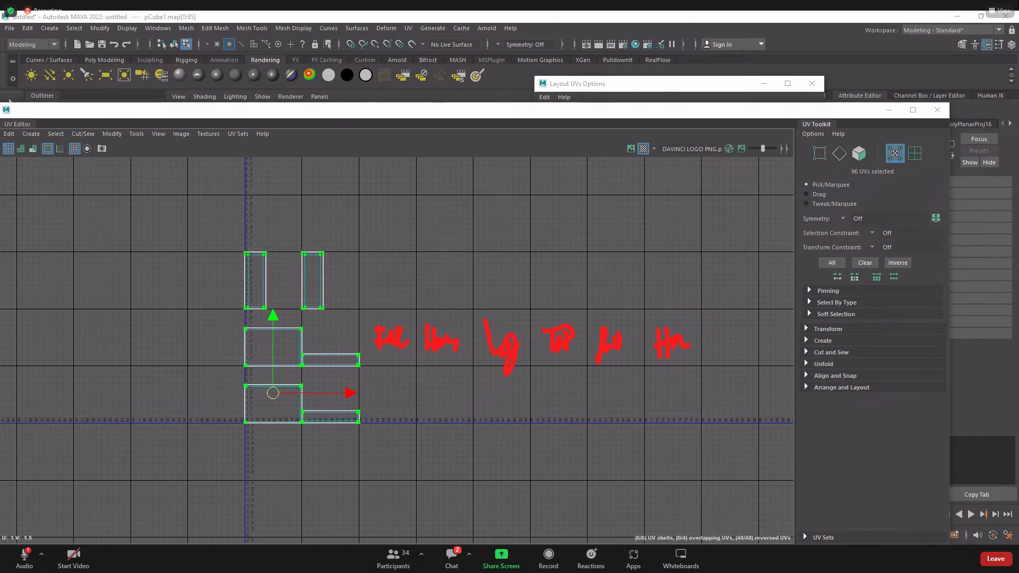
key("Escape")
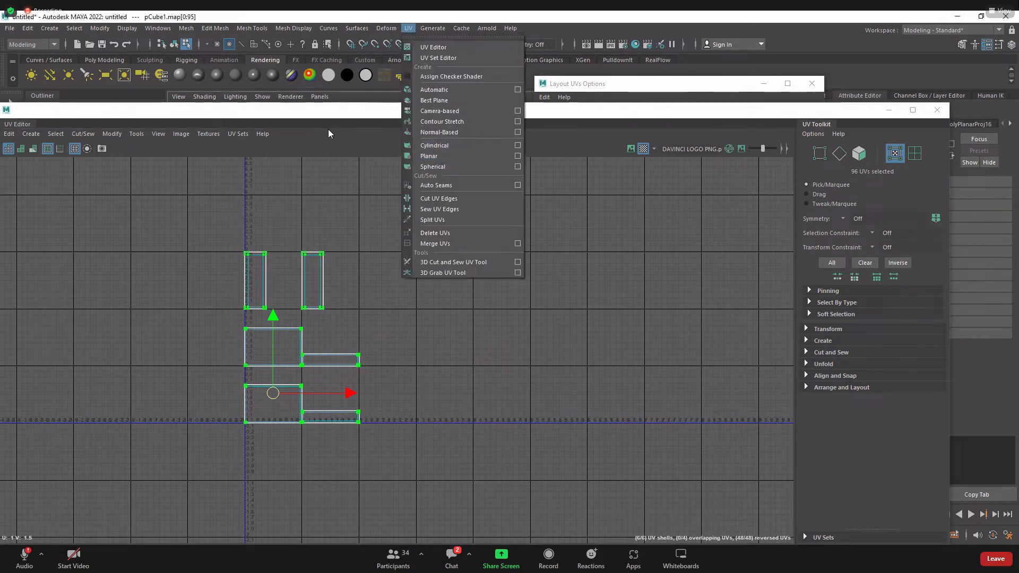
Minimize the UV Editor and Layout UVs options, and examine the checker pattern on the box from several angles in the perspective view
left_click(313, 117)
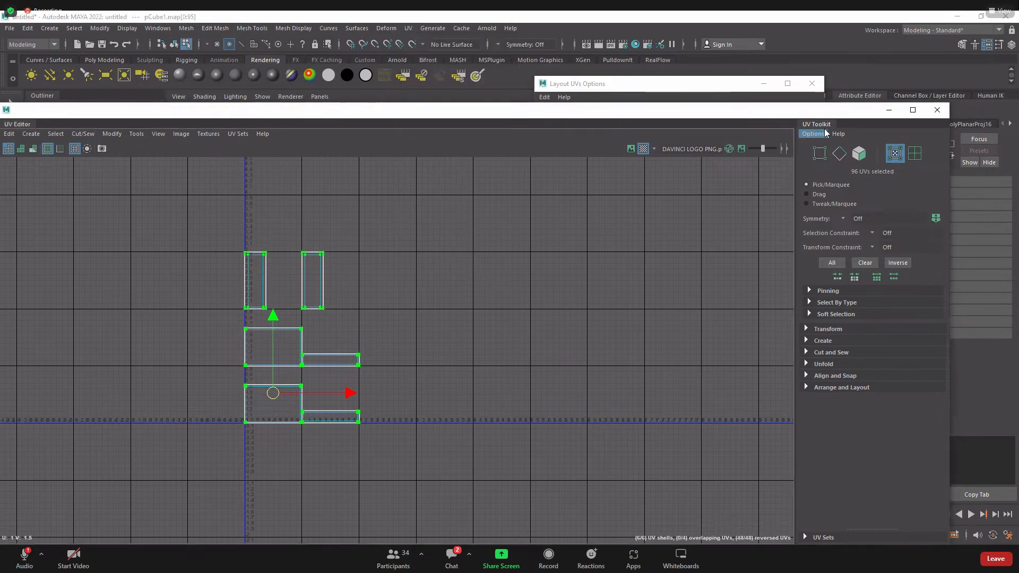
left_click(888, 110)
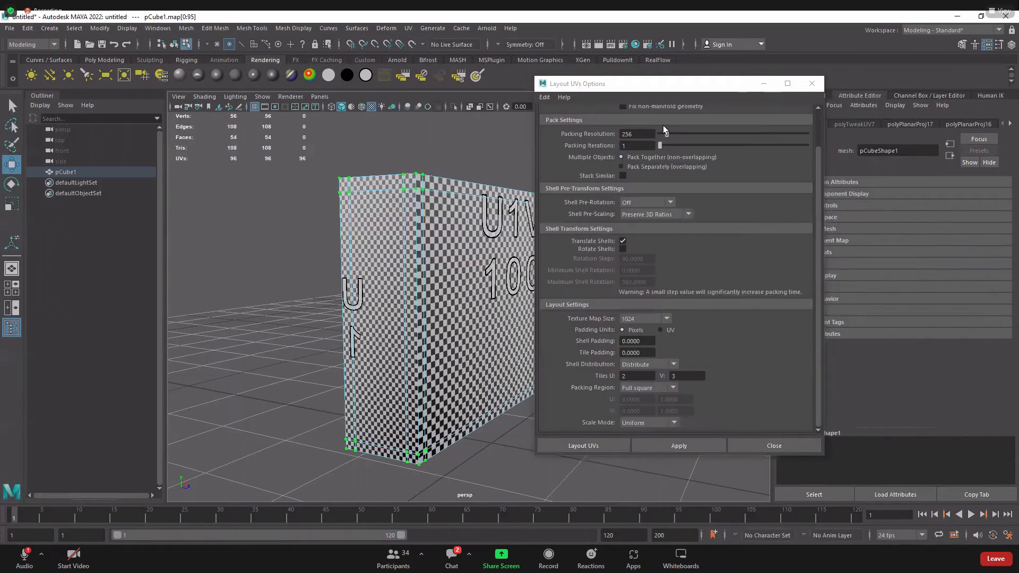
left_click(761, 84)
scroll(470, 313, "down", 5)
left_click_drag(471, 313, 565, 330, "alt")
scroll(603, 353, "up", 5)
scroll(606, 356, "up", 4)
scroll(438, 337, "down", 5)
left_click_drag(437, 337, 456, 371, "alt")
scroll(452, 351, "up", 3)
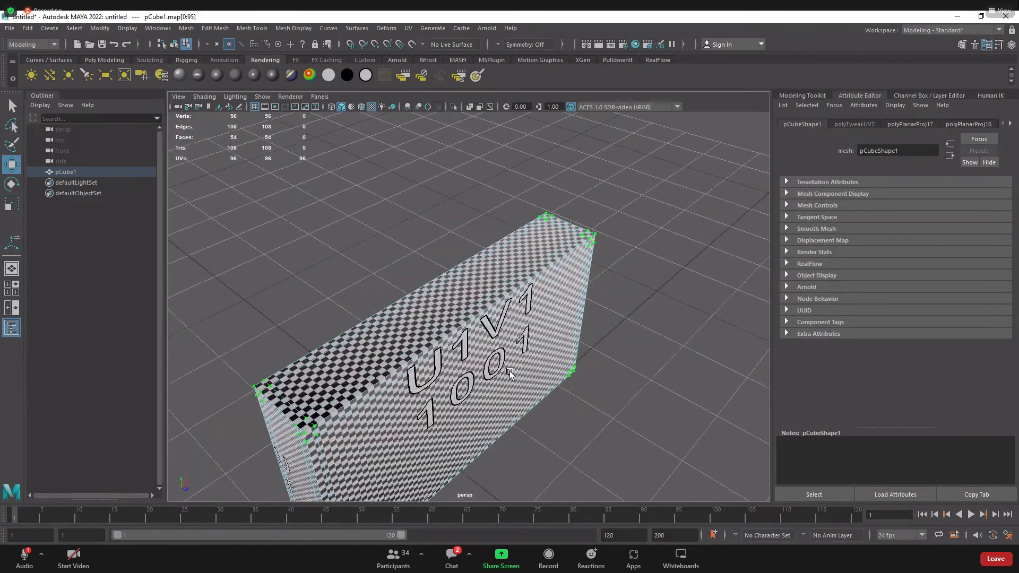
middle_click_drag(443, 331, 450, 284, "alt")
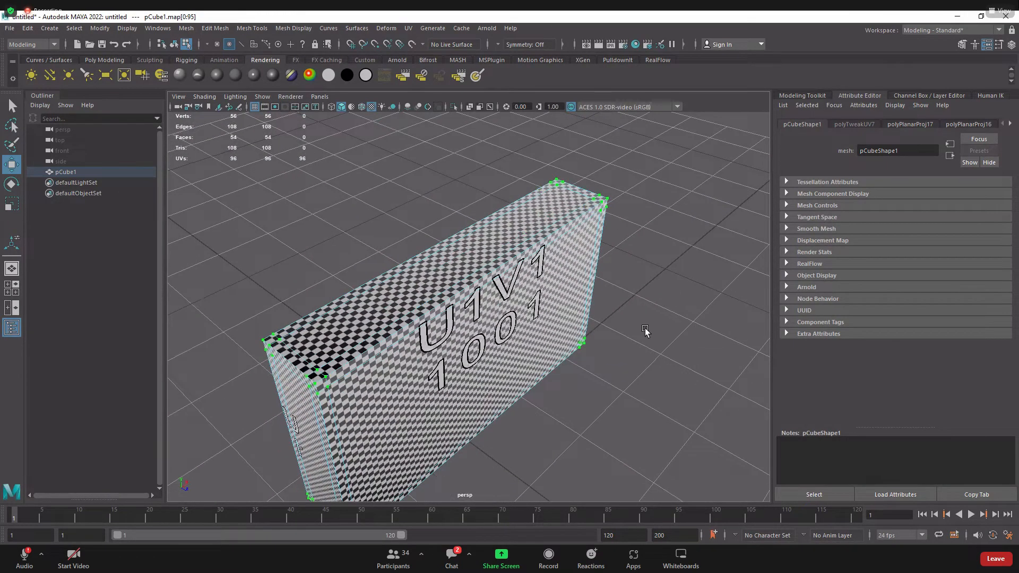
Return the box to object mode, reopen the UV Editor and display the DAVINCI LOGO texture image behind its UVs
key("F8")
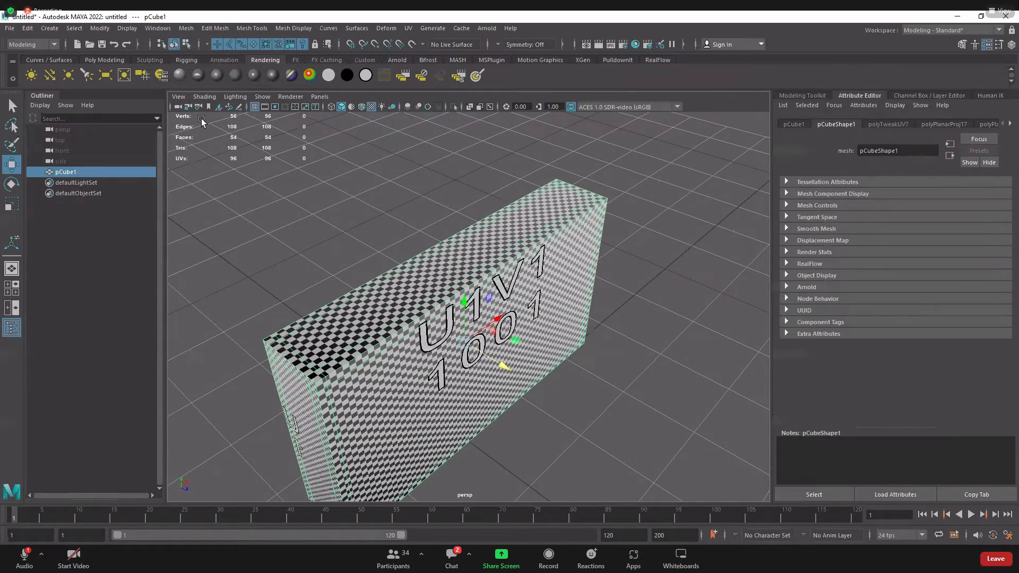
left_click(406, 28)
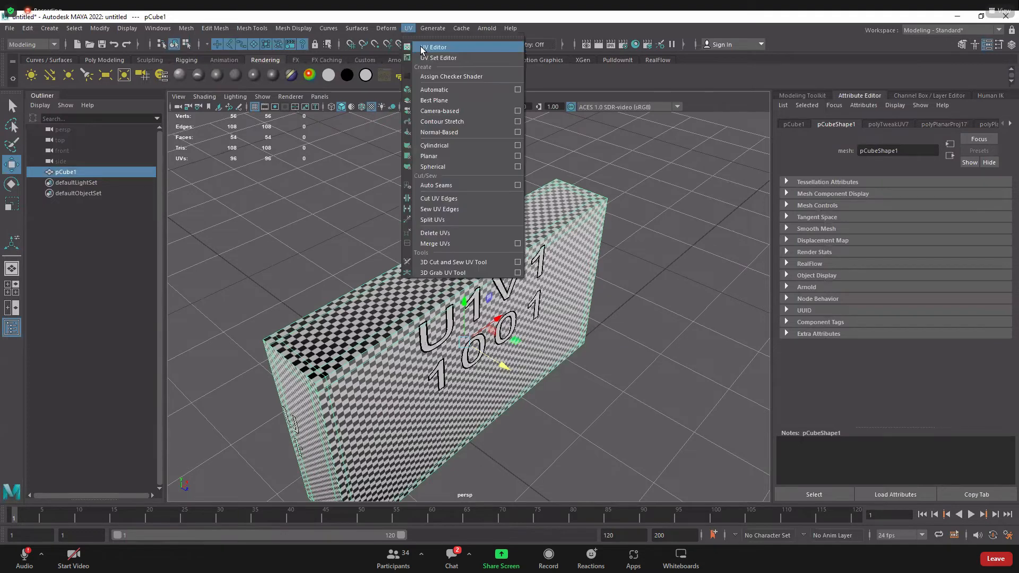
left_click(423, 47)
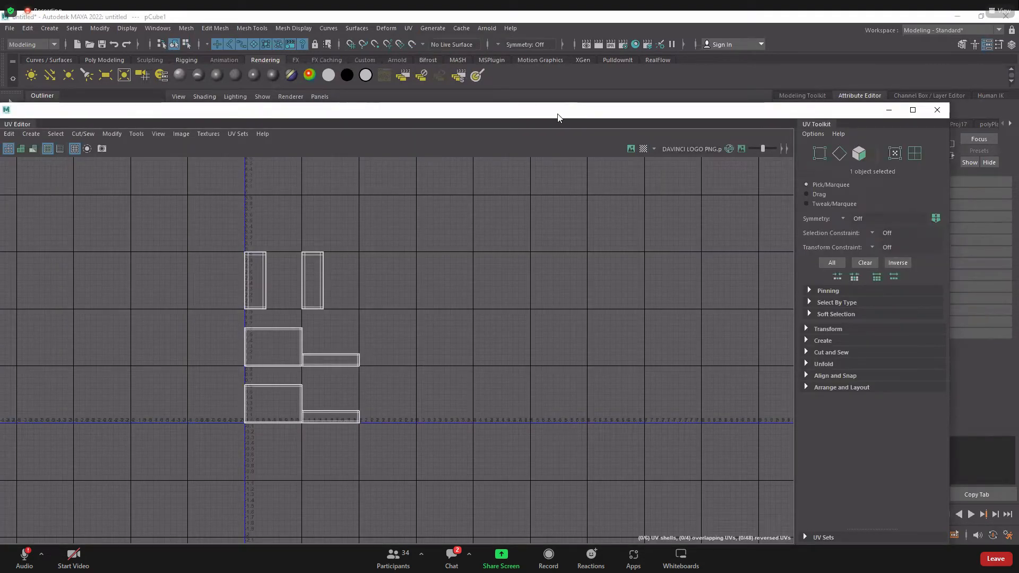
left_click_drag(558, 117, 511, 220)
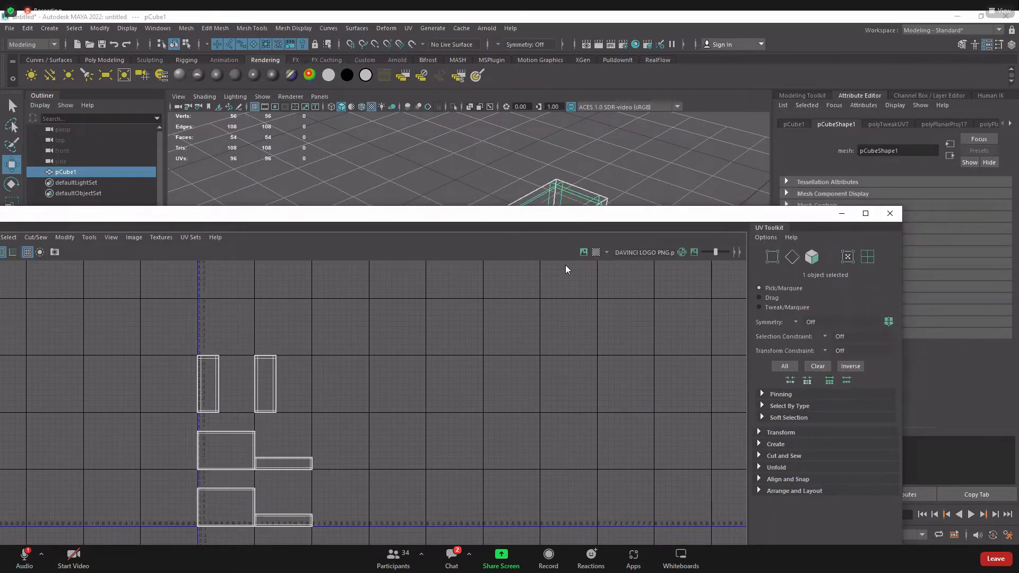
left_click_drag(797, 222, 707, 274)
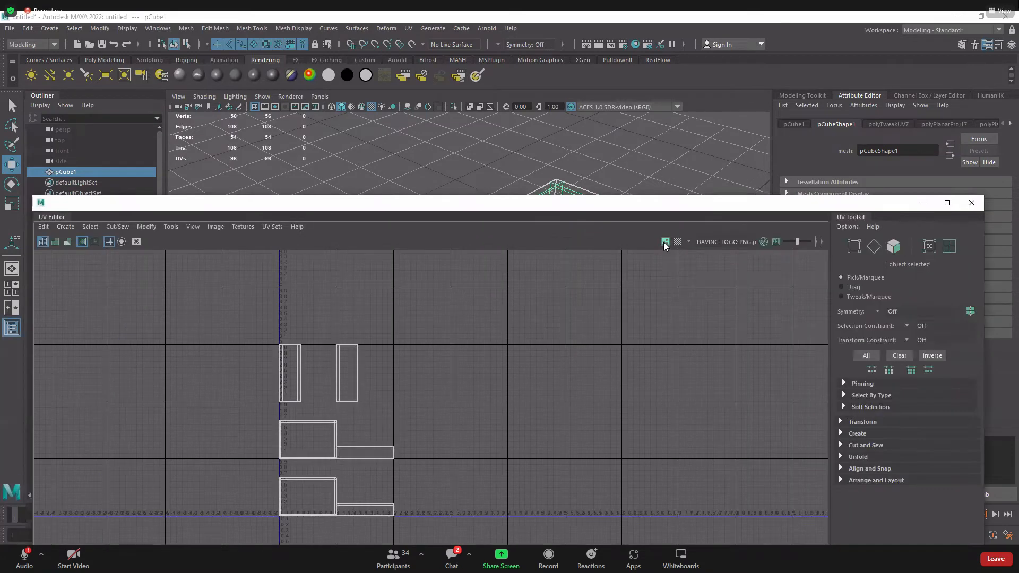
left_click(663, 242)
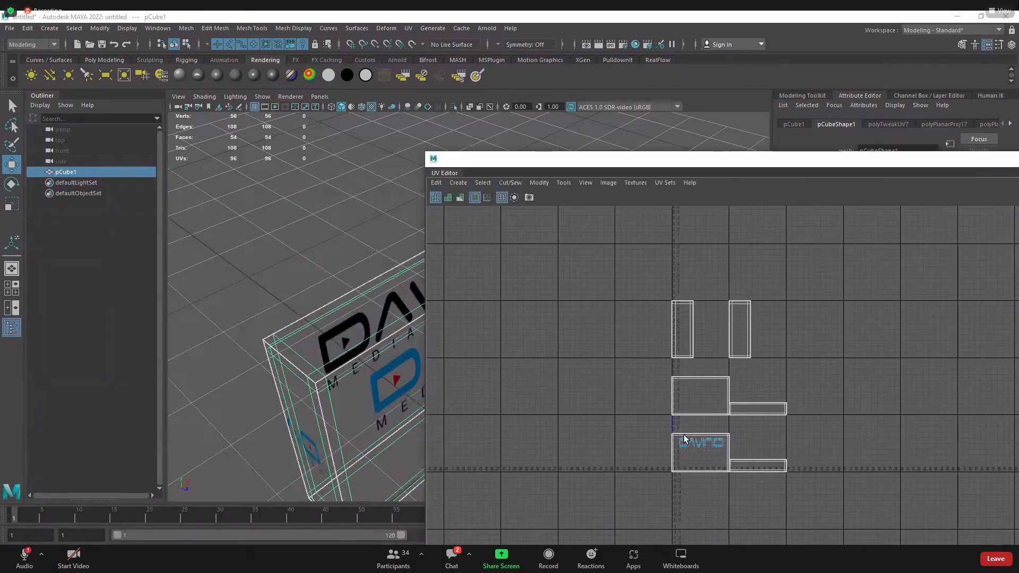
left_click_drag(722, 455, 693, 462)
mouse_move(209, 175)
left_mouse_down()
mouse_move(213, 219)
mouse_move(238, 211)
left_mouse_up()
mouse_move(223, 212)
left_mouse_down()
mouse_move(247, 172)
mouse_move(257, 232)
left_mouse_up()
mouse_move(265, 187)
left_mouse_down()
mouse_move(275, 193)
mouse_move(297, 162)
mouse_move(317, 212)
mouse_move(362, 220)
mouse_move(356, 226)
left_mouse_up()
left_click_drag(207, 238, 258, 281)
mouse_move(289, 234)
left_mouse_down()
mouse_move(283, 277)
mouse_move(326, 262)
mouse_move(371, 272)
left_mouse_up()
left_click_drag(222, 309, 200, 350)
mouse_move(238, 316)
left_mouse_down()
mouse_move(248, 351)
mouse_move(265, 330)
left_mouse_up()
mouse_move(289, 280)
left_mouse_down()
mouse_move(272, 348)
mouse_move(307, 319)
left_mouse_up()
left_click_drag(340, 287, 317, 347)
left_click_drag(337, 332, 371, 330)
mouse_move(226, 442)
left_mouse_down()
mouse_move(236, 393)
mouse_move(277, 454)
left_mouse_up()
mouse_move(302, 403)
left_mouse_down()
mouse_move(298, 432)
mouse_move(376, 407)
left_mouse_up()
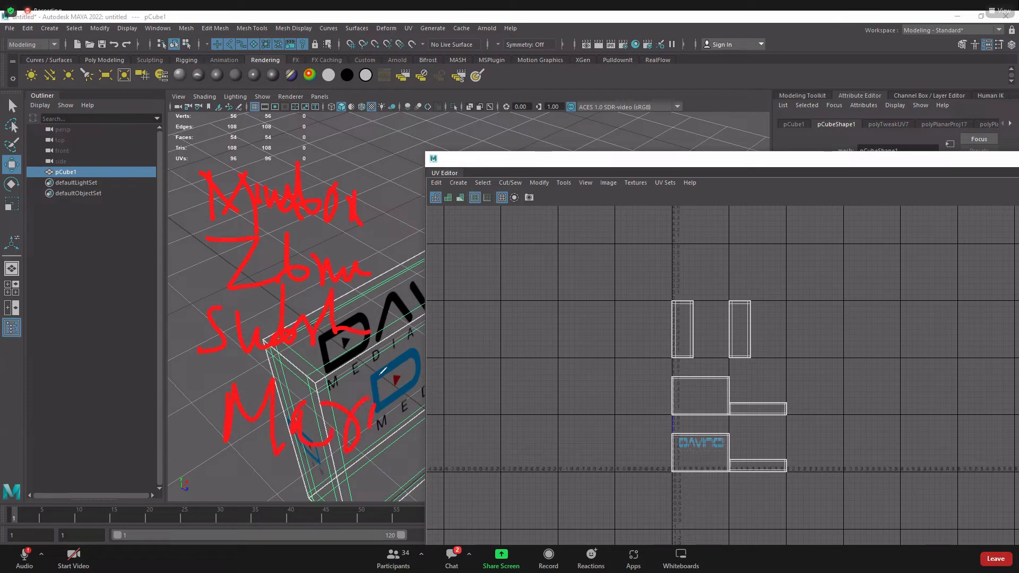
mouse_move(434, 228)
left_mouse_down()
mouse_move(269, 135)
mouse_move(361, 465)
mouse_move(395, 228)
mouse_move(374, 195)
left_mouse_up()
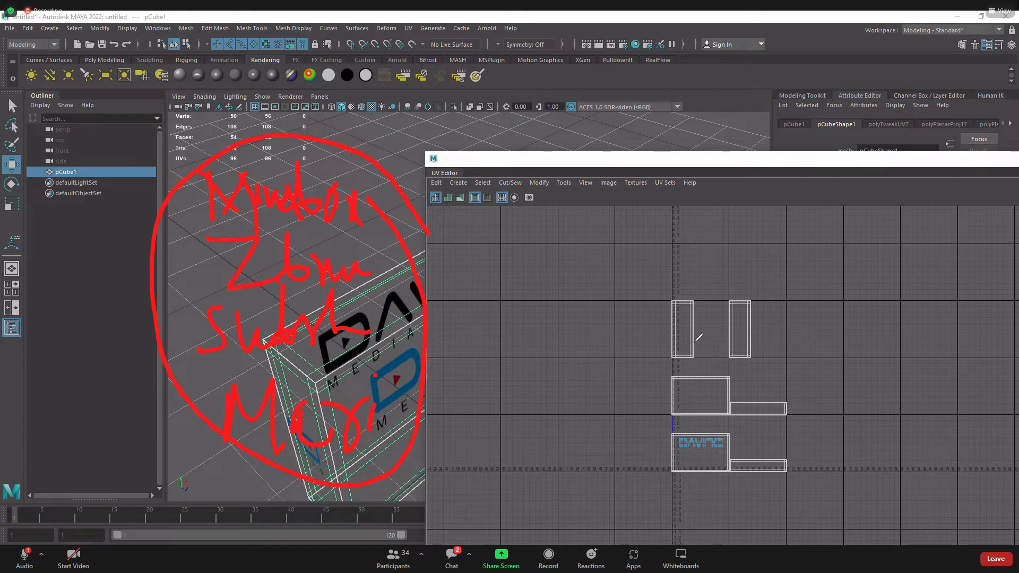
left_click_drag(674, 323, 714, 315)
left_click_drag(740, 326, 770, 317)
left_click_drag(673, 400, 760, 390)
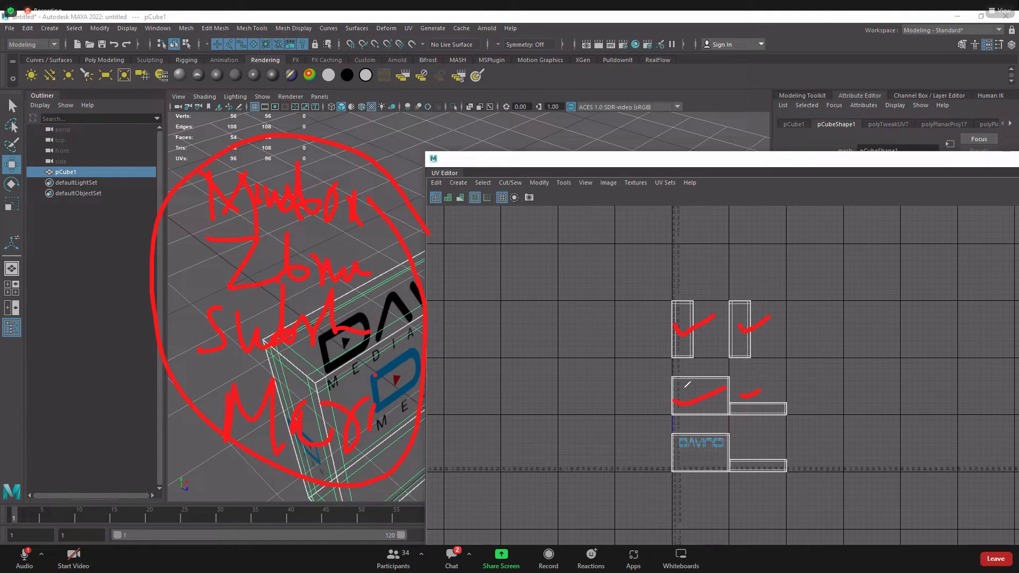
left_click_drag(701, 392, 723, 389)
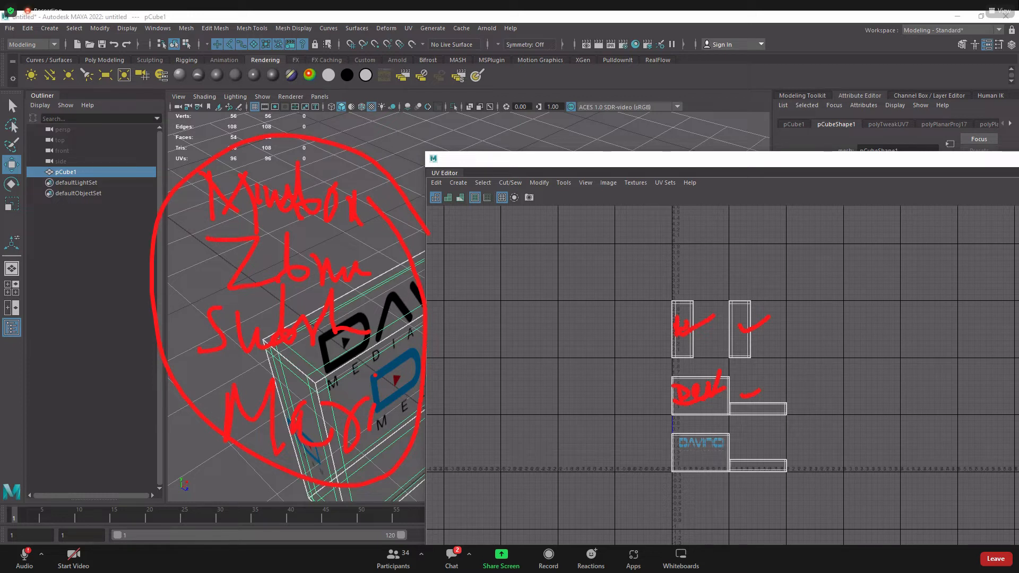
key("Escape")
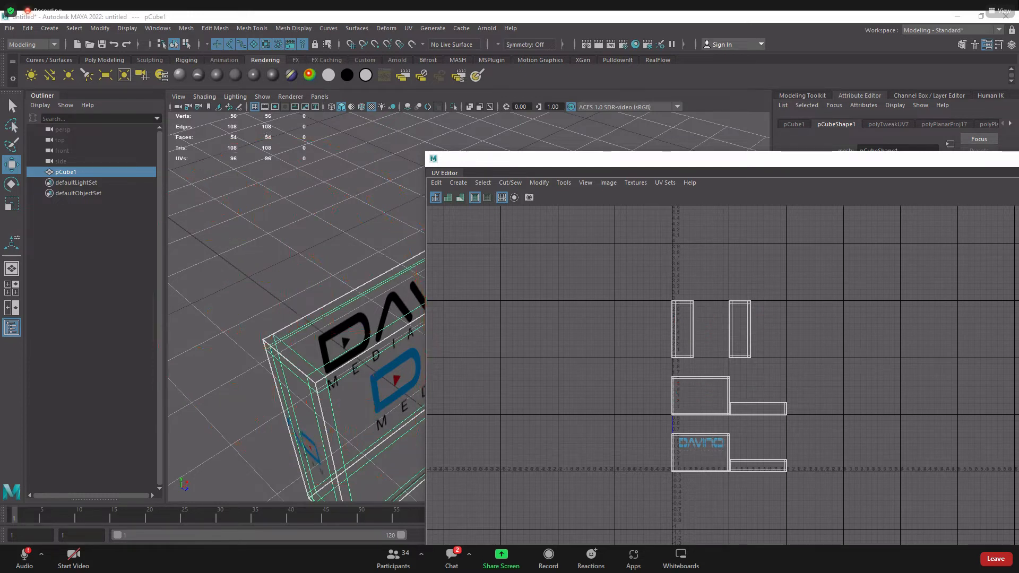
Move the UV Editor over the viewport and minimize it to uncover the textured box
left_click_drag(602, 168, 420, 228)
left_click_drag(882, 228, 707, 247)
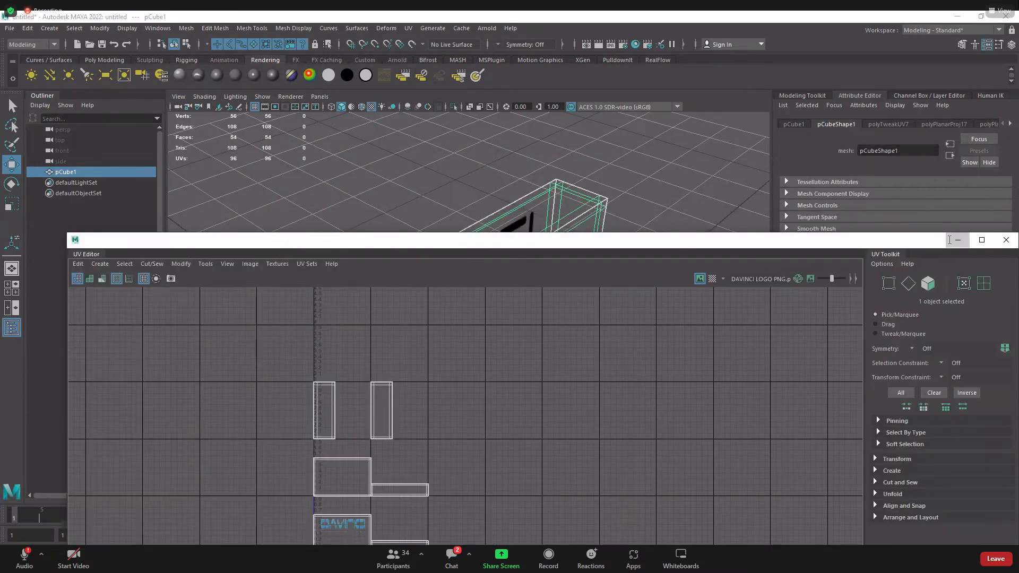
left_click(665, 264)
left_click(523, 256)
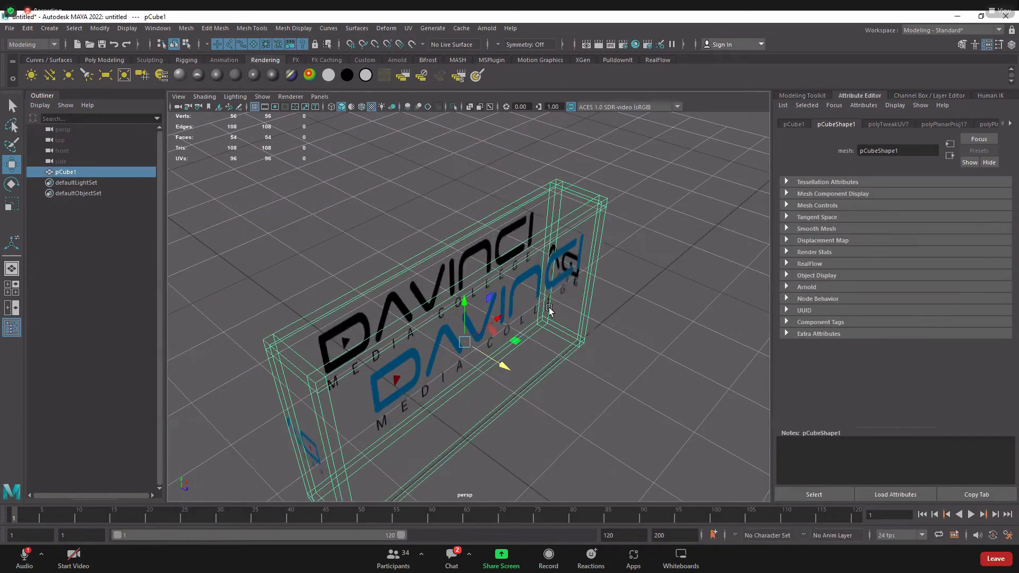
Create a polygon sphere and raise it along the vertical axis to above the box
left_click_drag(548, 307, 217, 190, "alt")
left_click(104, 60)
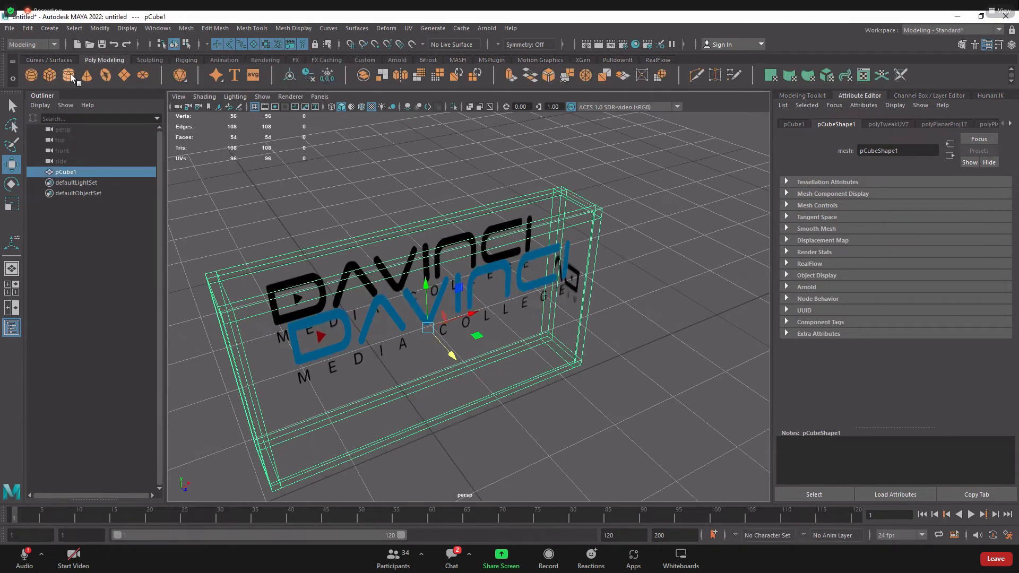
left_click(38, 78)
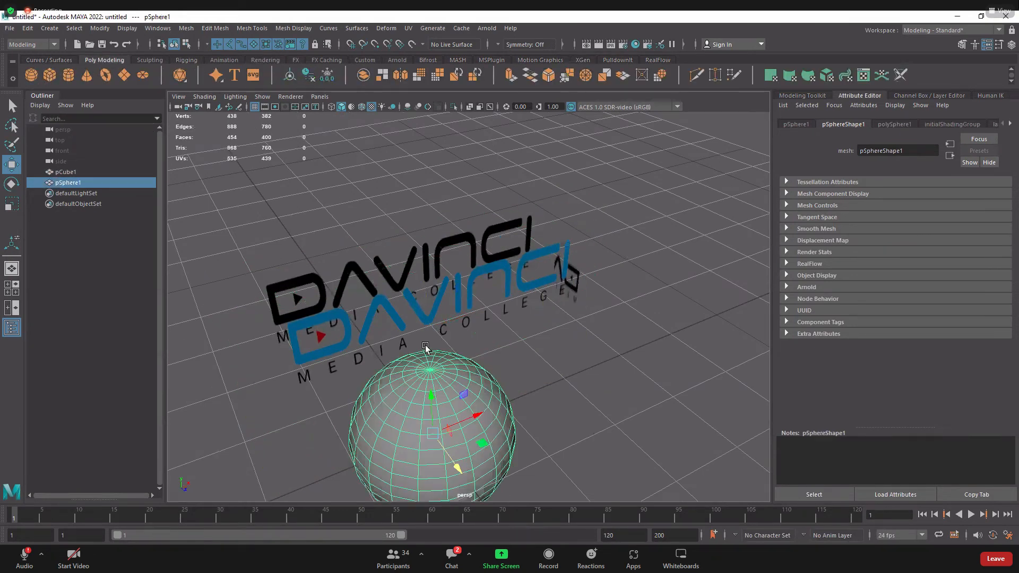
left_click_drag(403, 241, 571, 340, "alt")
scroll(571, 339, "down", 3)
left_click_drag(475, 318, 473, 165)
left_click_drag(566, 287, 529, 328, "alt")
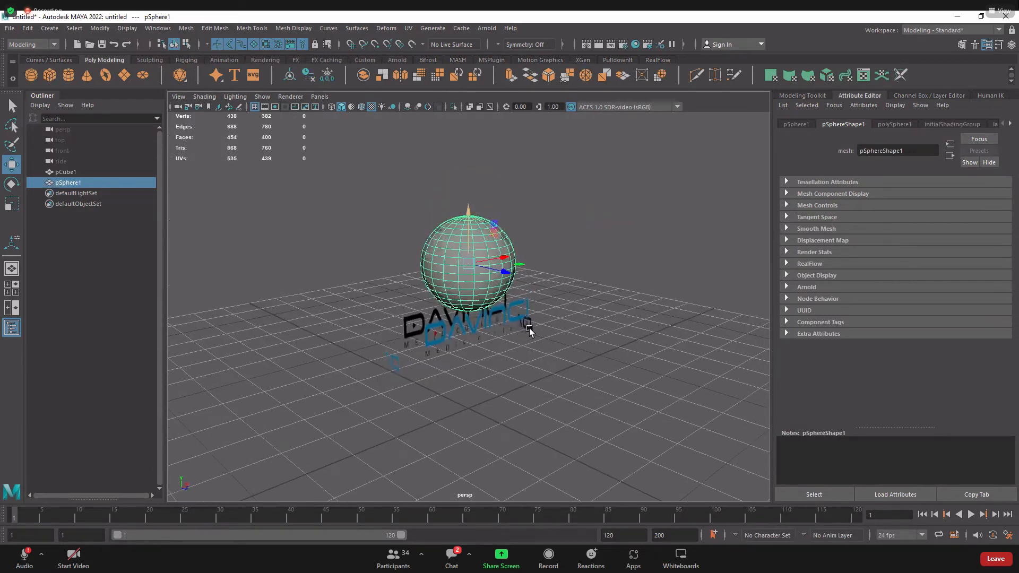
Switch the perspective view to plain shaded display and scale the sphere down uniformly until it sits on the box's top face
key("5")
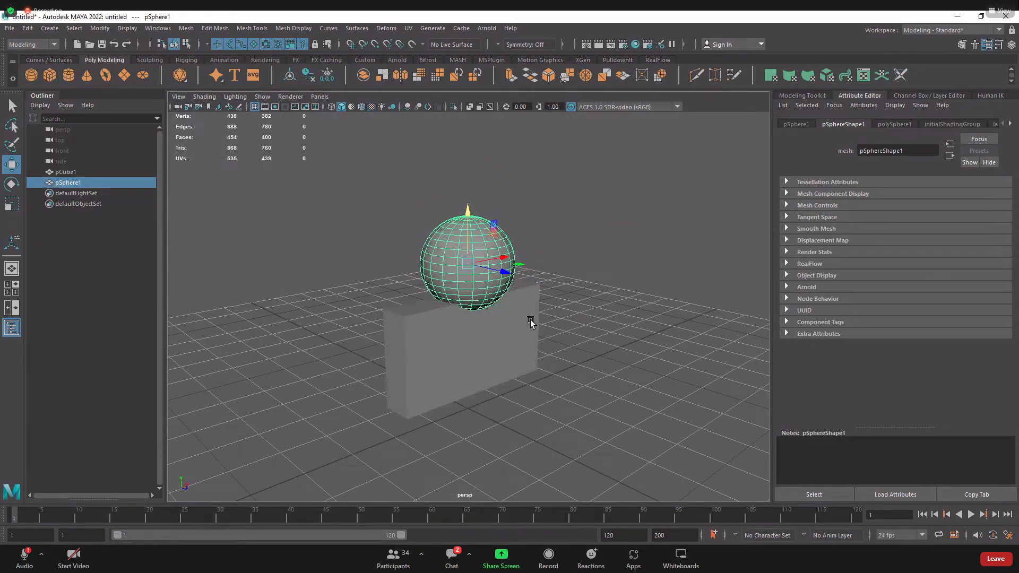
middle_click_drag(533, 323, 524, 389, "alt")
right_click_drag(524, 389, 571, 396, "alt")
left_click_drag(512, 384, 448, 340, "alt")
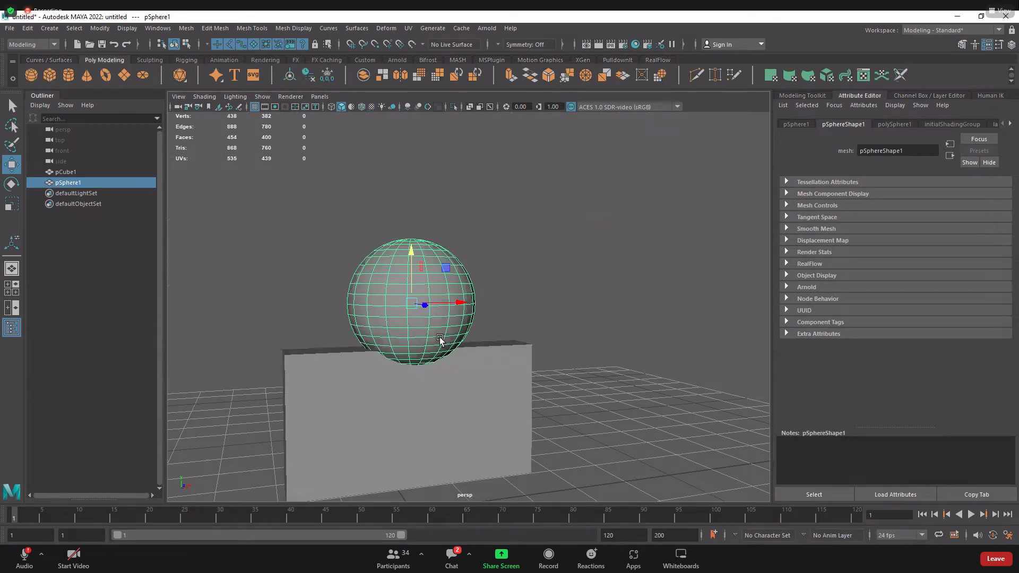
key("r")
left_click_drag(412, 304, 381, 287)
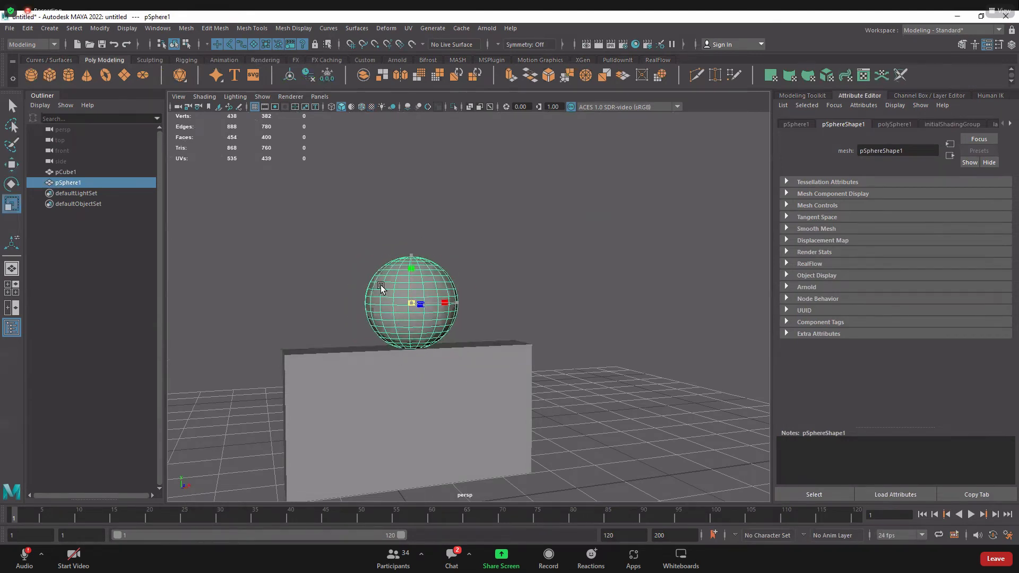
Examine the sphere's size and position on top of the box from several angles
right_click_drag(573, 382, 484, 367, "alt")
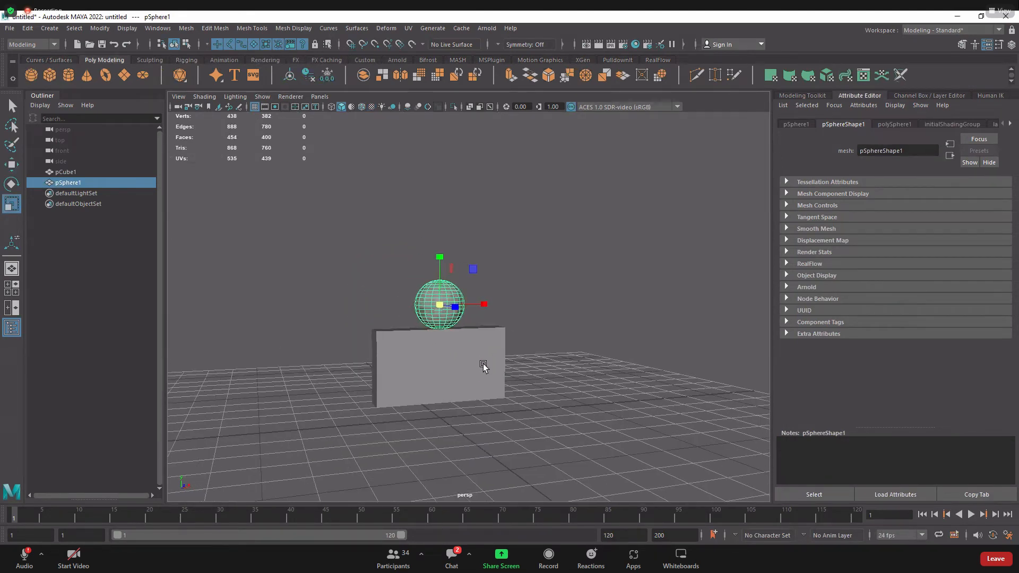
left_click_drag(484, 366, 459, 350, "alt")
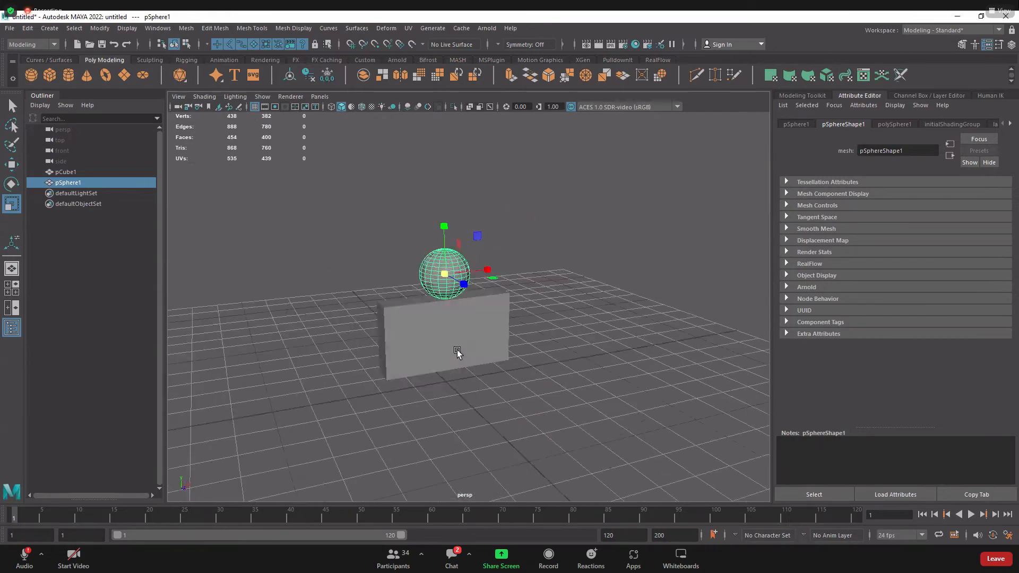
right_click_drag(460, 350, 563, 383, "alt")
mouse_move(563, 384)
left_mouse_down("alt")
mouse_move(518, 355)
mouse_move(561, 387)
left_mouse_up("alt")
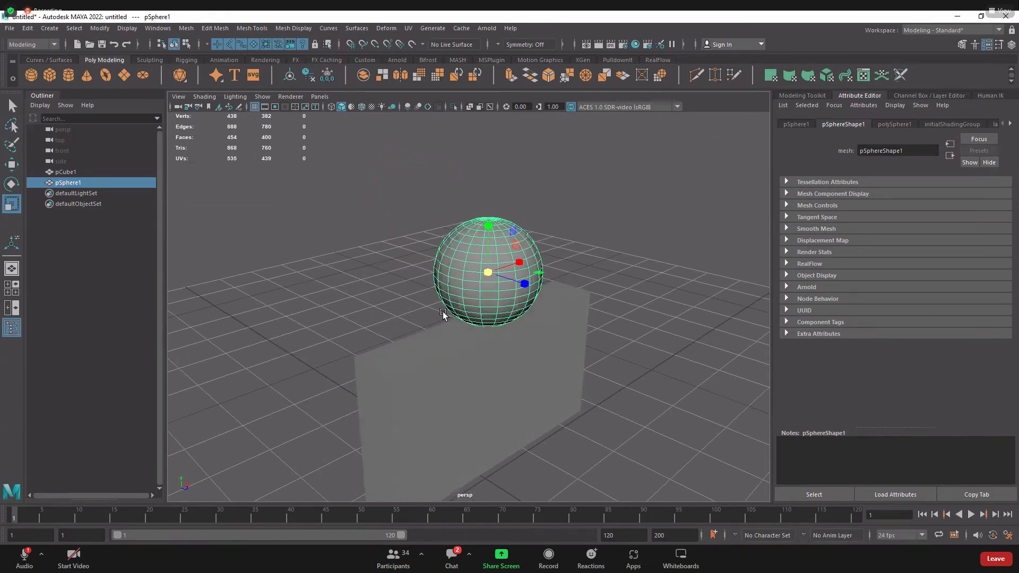
left_click_drag(579, 314, 580, 326, "alt")
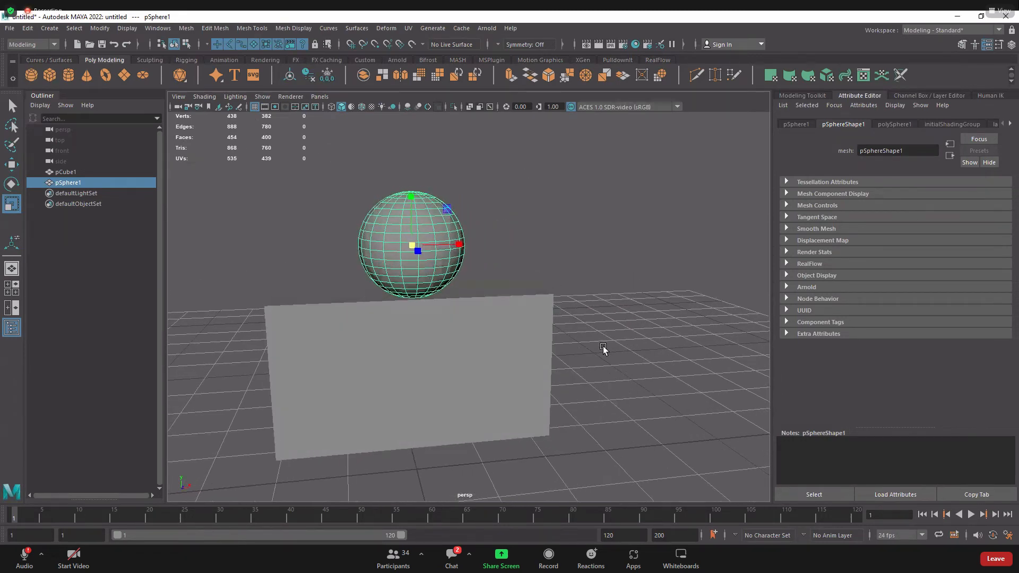
left_click(606, 349)
left_click(463, 333)
mouse_move(473, 361)
left_mouse_down("alt")
mouse_move(523, 355)
mouse_move(521, 369)
mouse_move(463, 366)
left_mouse_up("alt")
Open the selected sphere's UVs in the UV Editor, place the window beside the model and enlarge the layout
left_click(461, 254)
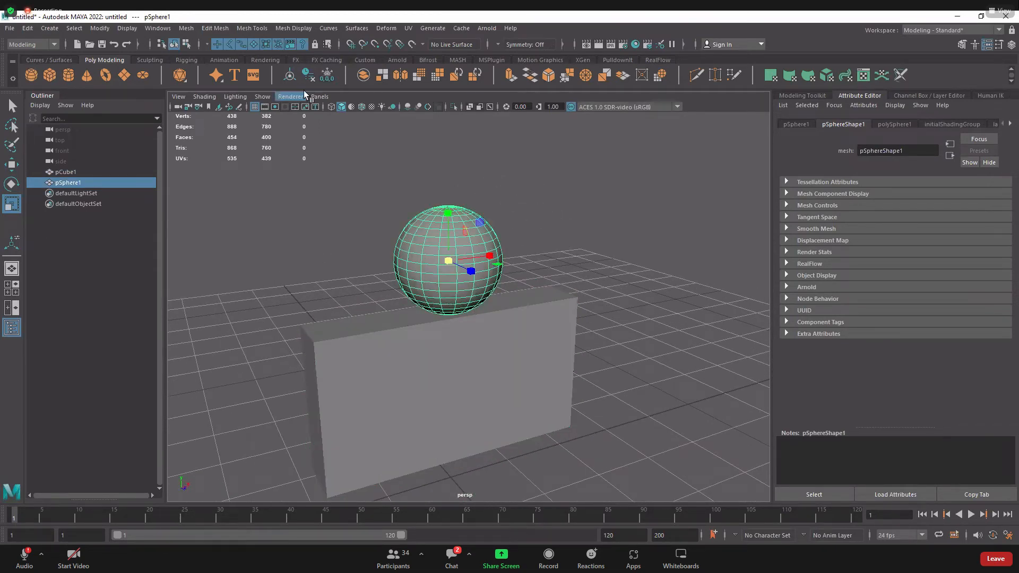
left_click(412, 30)
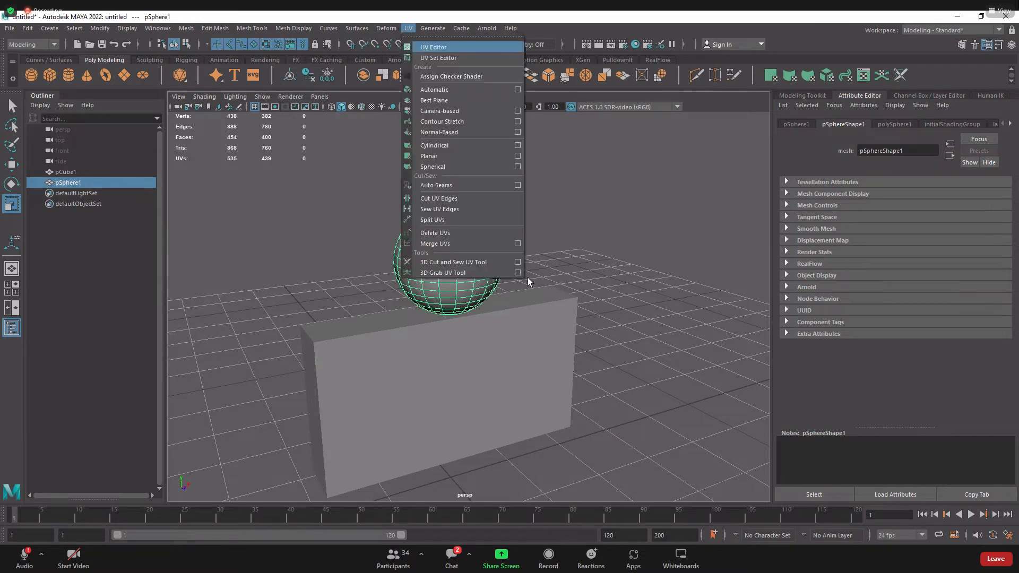
left_click(430, 42)
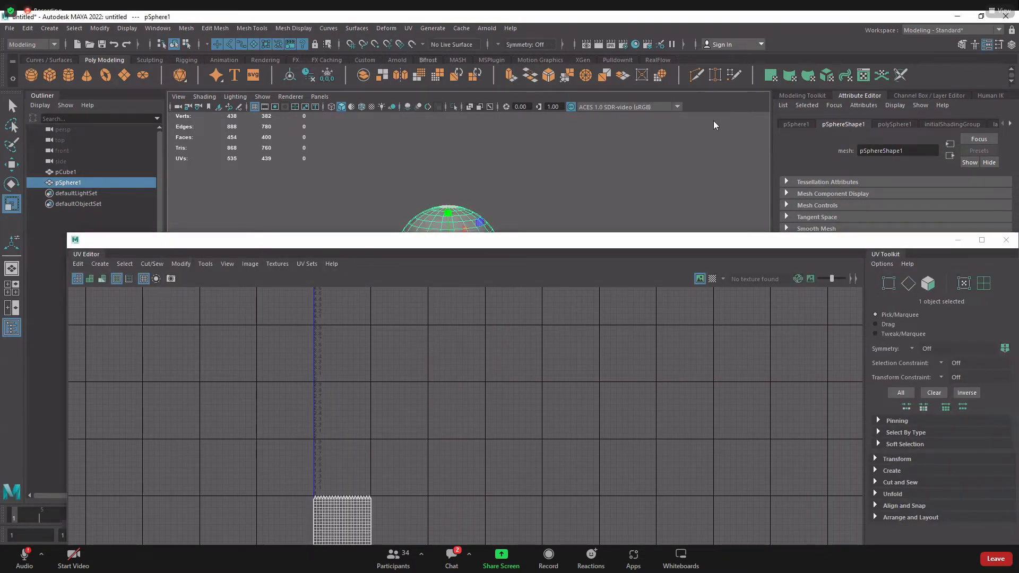
left_click_drag(289, 240, 714, 120)
scroll(712, 383, "up", 5)
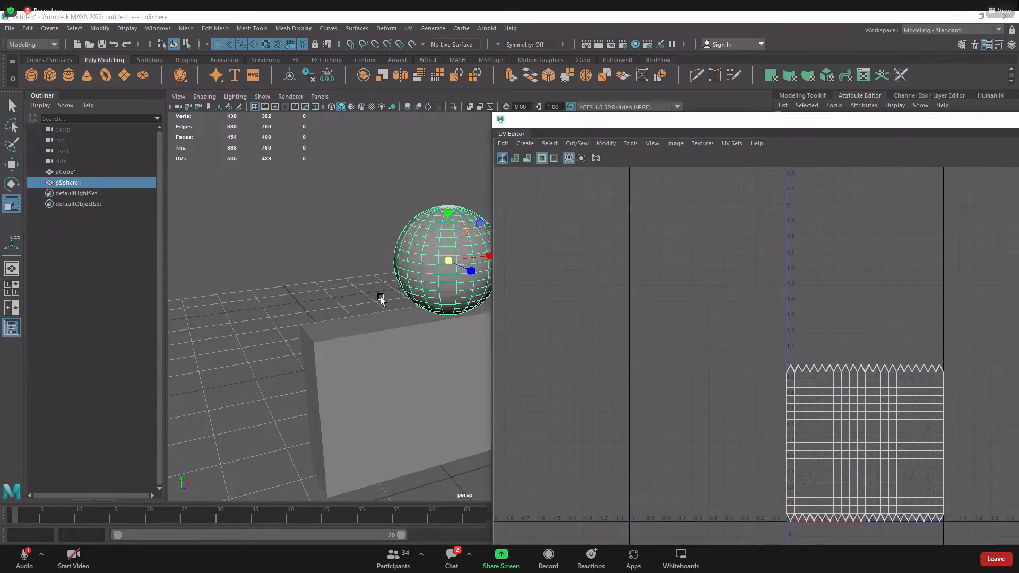
Examine the sphere's highlighted UV seam up close alongside its UV layout
left_click_drag(382, 300, 304, 303, "alt")
right_click_drag(305, 303, 399, 347, "alt")
middle_click_drag(321, 354, 396, 287, "alt")
left_click_drag(381, 289, 292, 252, "alt")
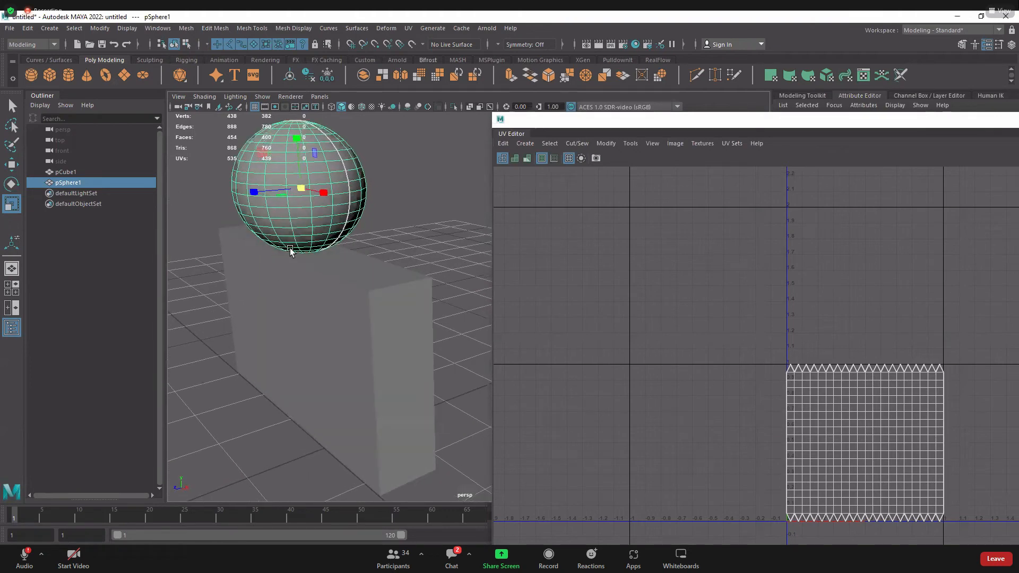
middle_click_drag(310, 208, 329, 301, "alt")
right_click_drag(330, 301, 369, 298, "alt")
middle_click_drag(353, 270, 387, 298, "alt")
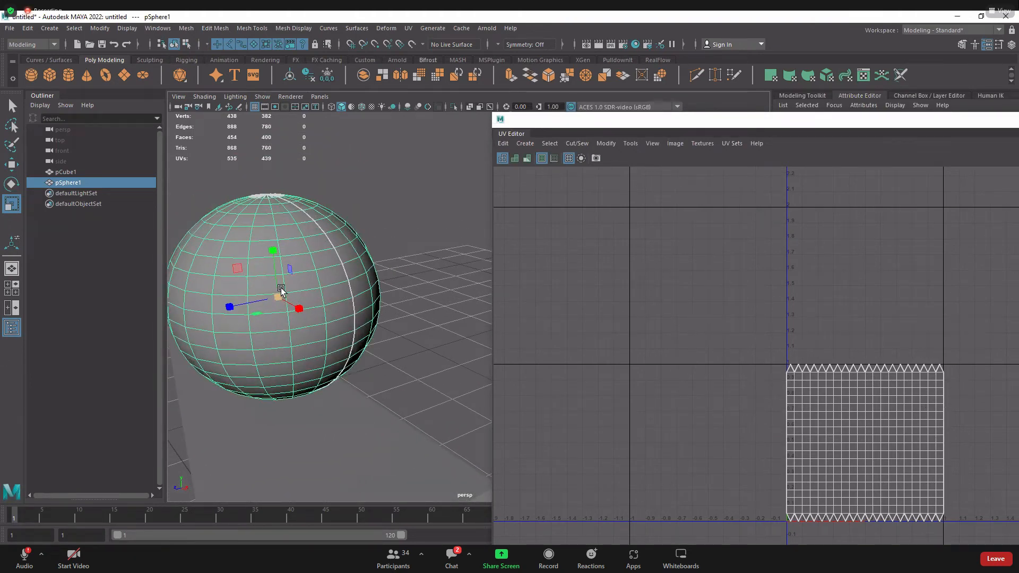
Select the box and compare its highlighted UV border edges with its shells in the UV Editor from several angles
left_click(355, 431)
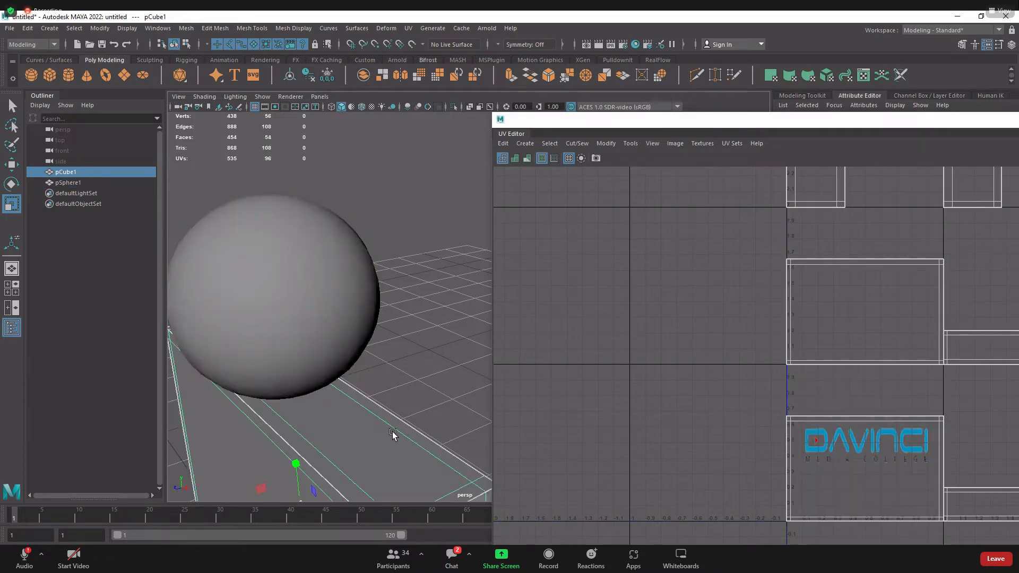
middle_click_drag(393, 432, 402, 309, "alt")
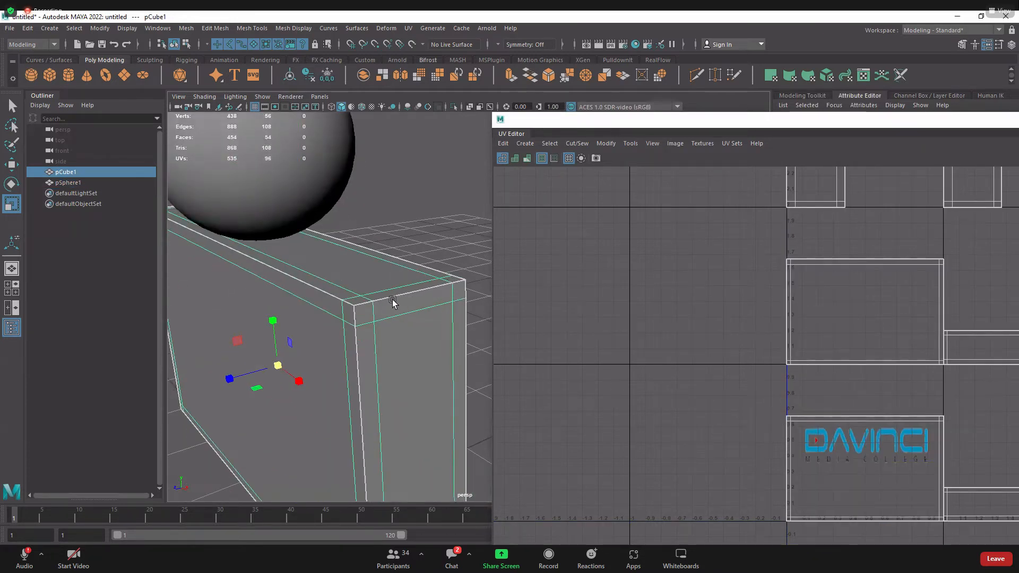
left_click_drag(371, 304, 414, 345, "alt")
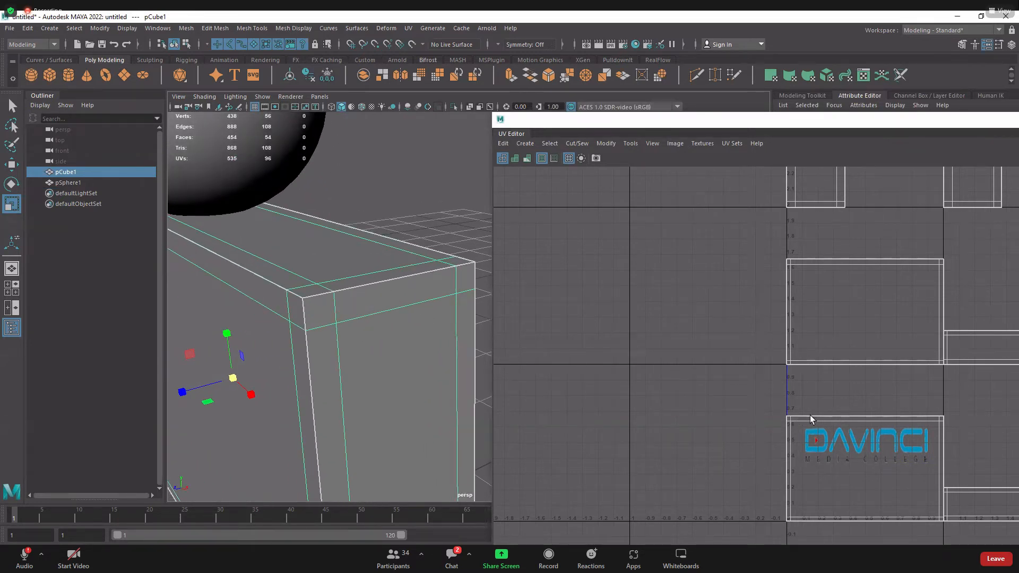
key("a")
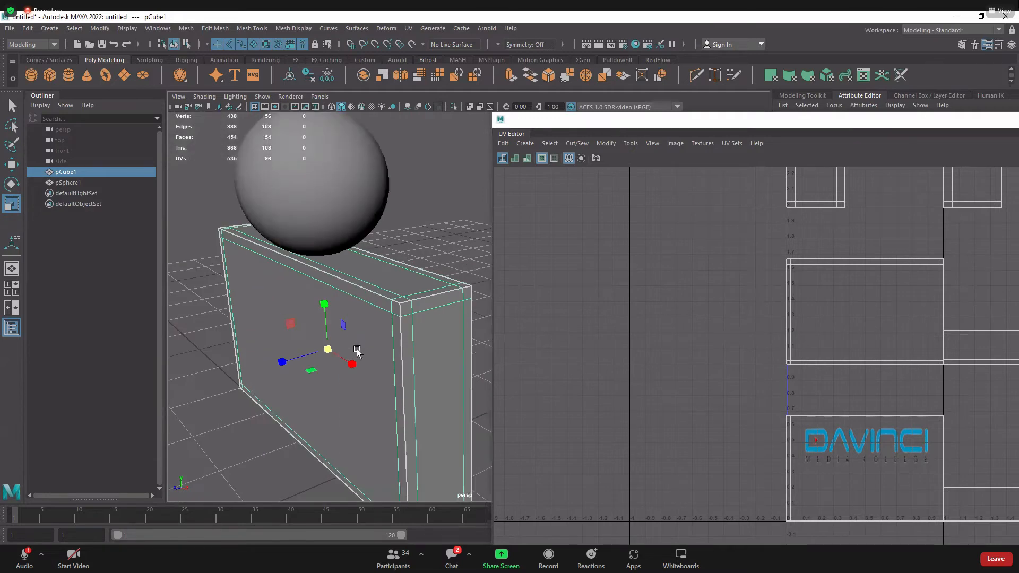
left_click_drag(357, 353, 398, 316, "alt")
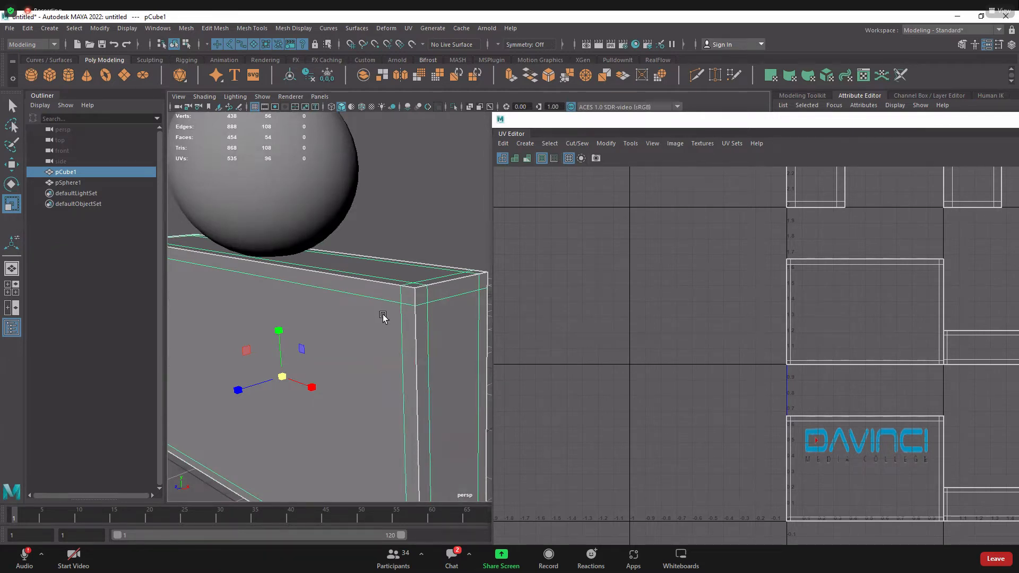
right_click_drag(463, 361, 407, 335, "alt")
left_click_drag(407, 336, 372, 317, "alt")
right_click_drag(371, 317, 438, 345, "alt")
middle_click_drag(407, 303, 408, 319, "alt")
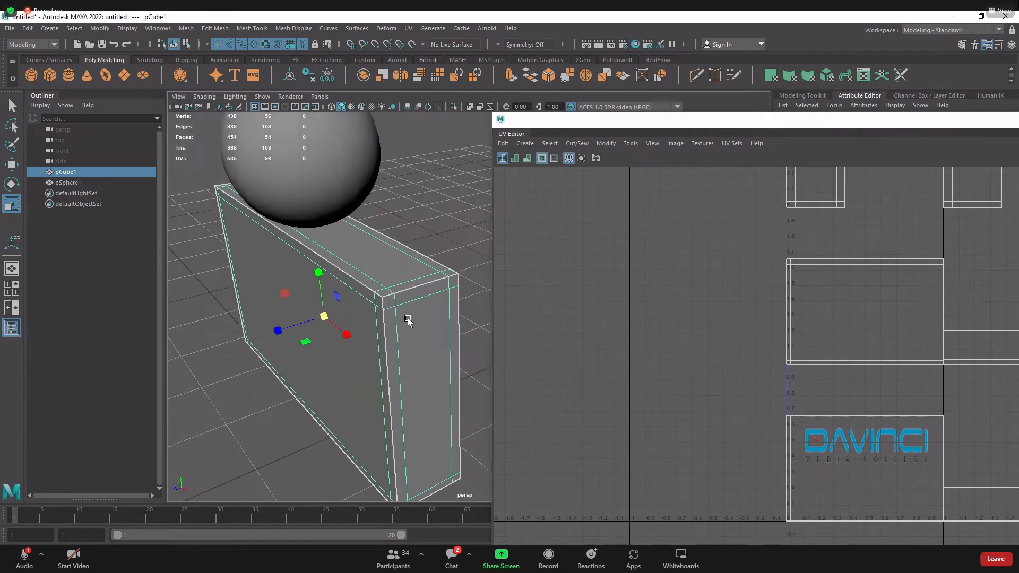
Apply a spherical UV projection to the sphere and return to object selection
left_click_drag(408, 320, 336, 221, "alt")
left_click(341, 223)
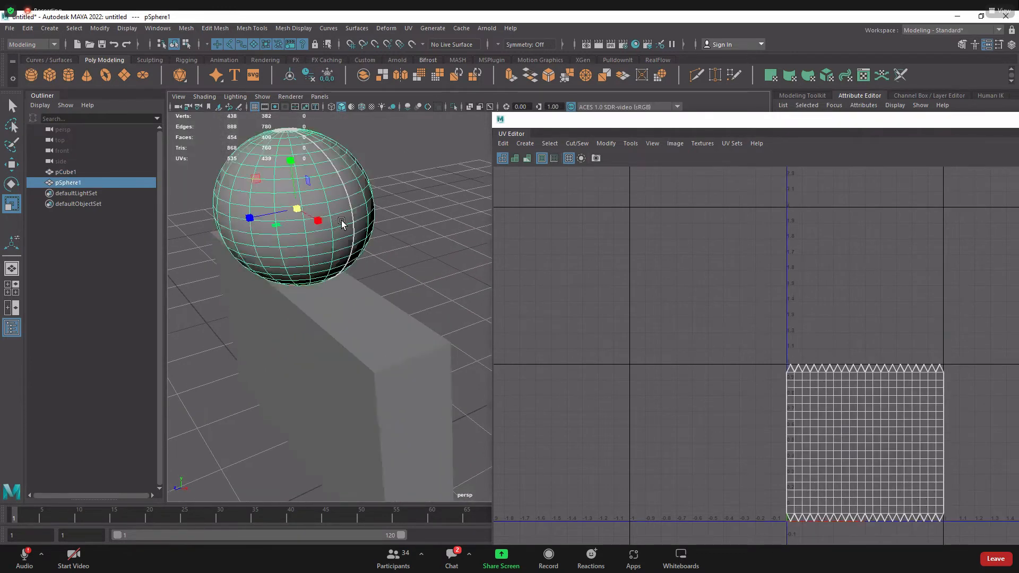
left_click(406, 28)
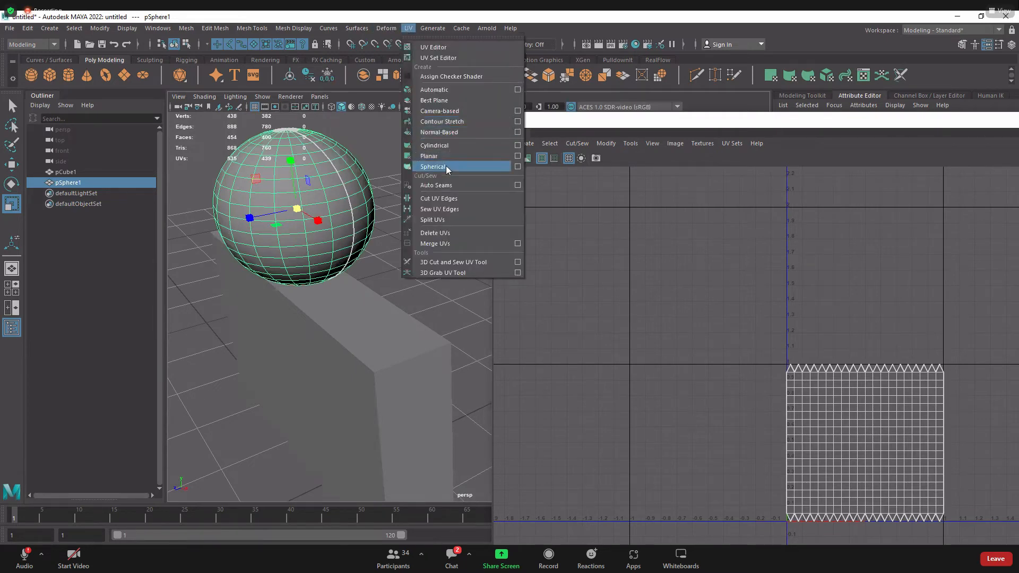
left_click(446, 167)
scroll(673, 382, "down", 5)
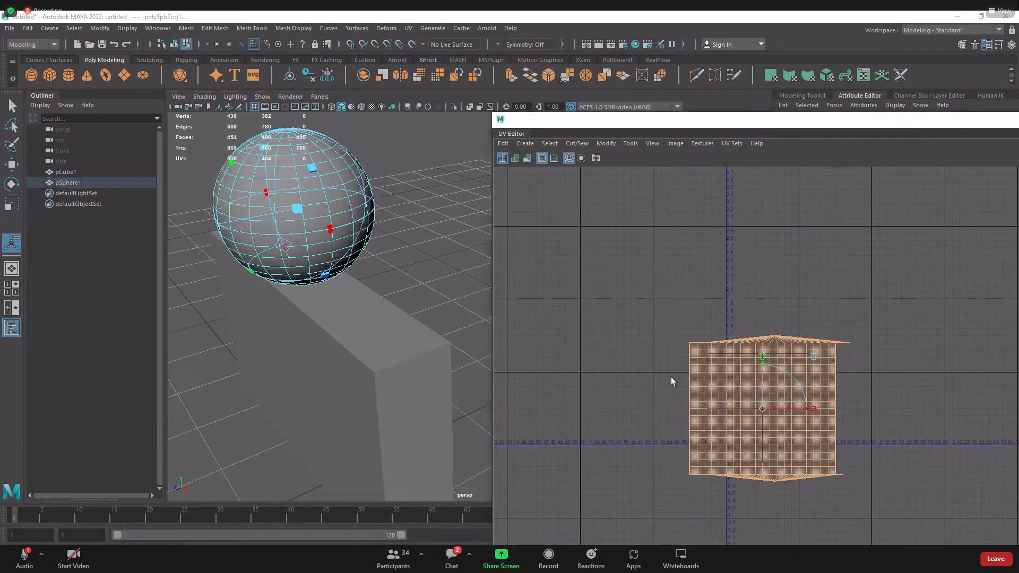
left_click(632, 305)
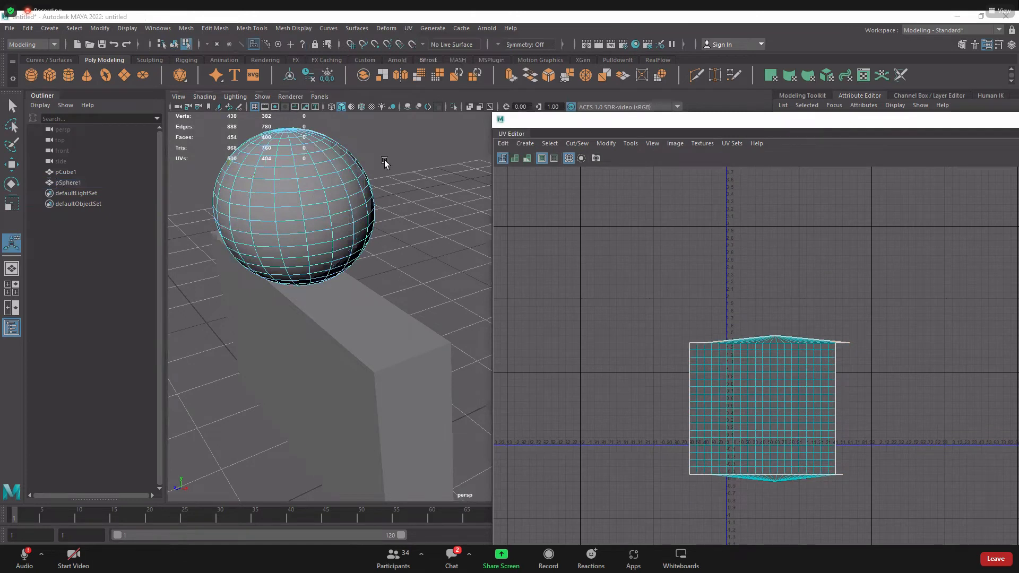
key("F9")
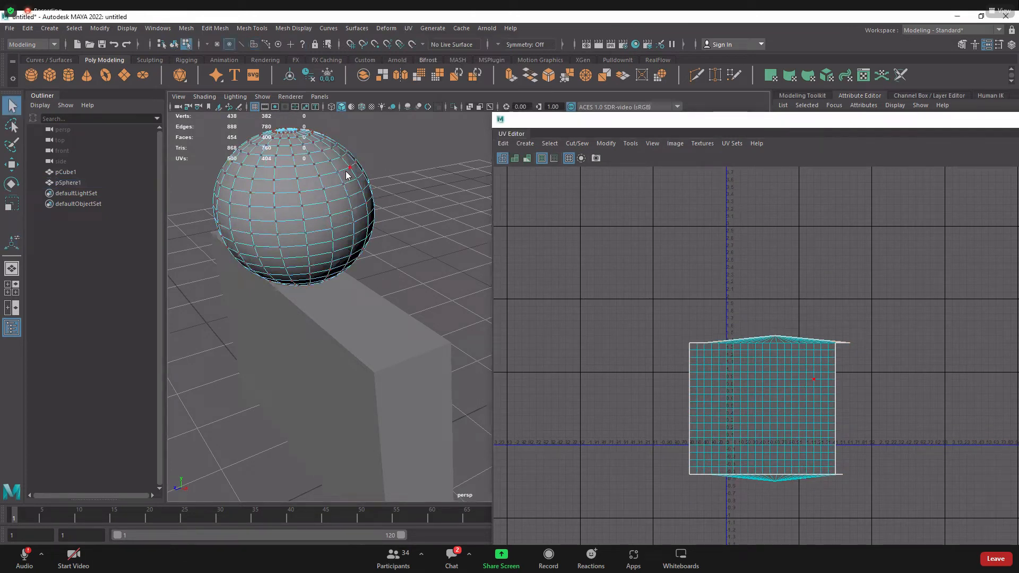
key("F8")
Display the checker map on the sphere and place the UV Editor beside the model
left_click_drag(788, 120, 773, 260)
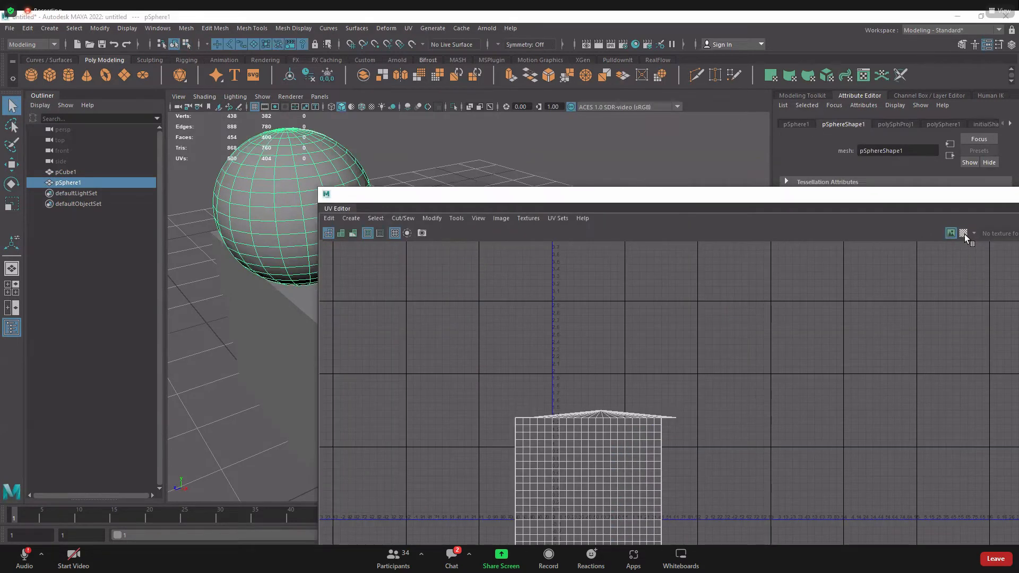
left_click(964, 234)
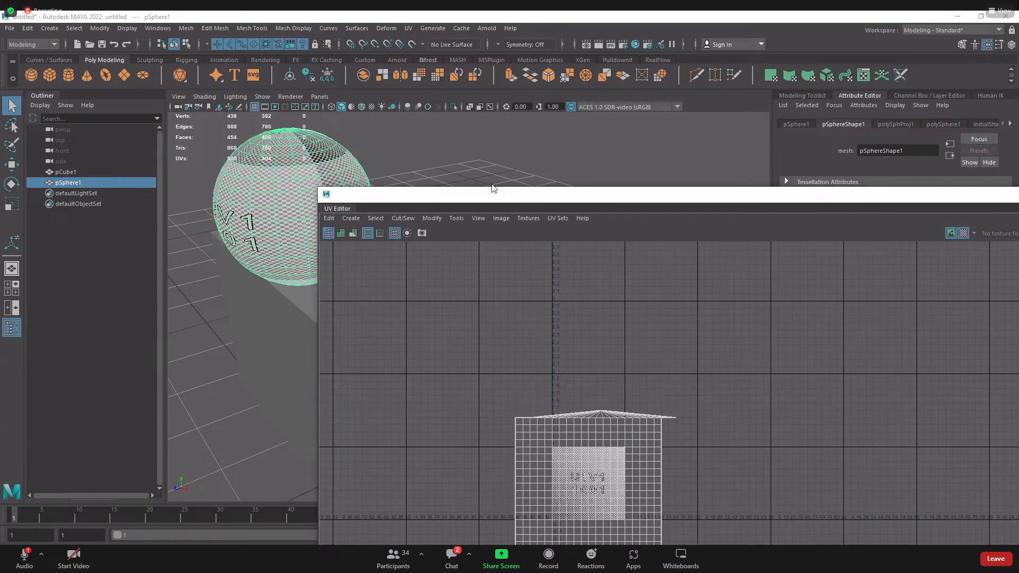
left_click_drag(492, 188, 595, 171)
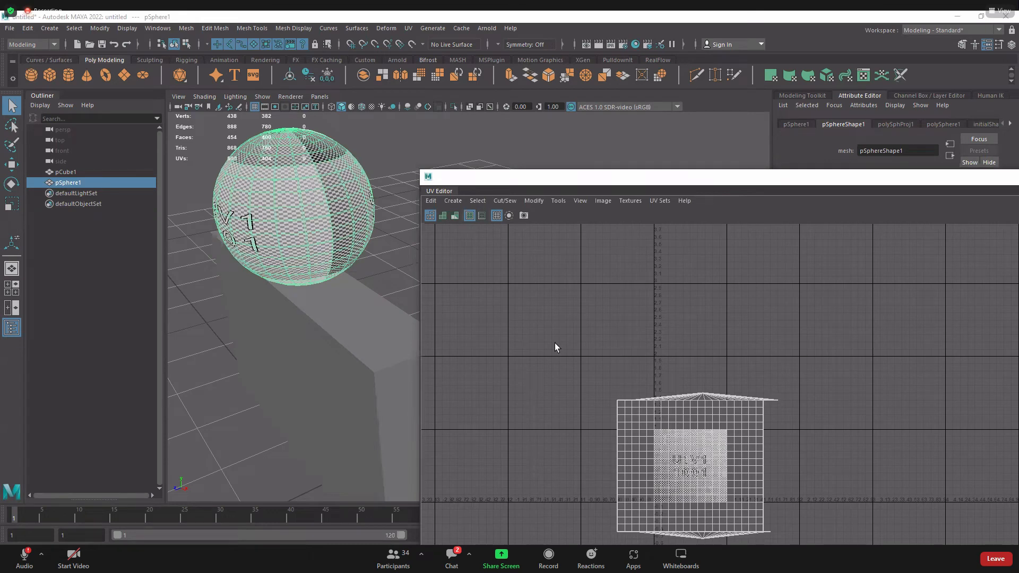
Scale all of the sphere's UVs down so the shell fits inside the 1001 tile
right_click_drag(555, 343, 717, 475)
key("r")
left_click_drag(697, 466, 649, 443)
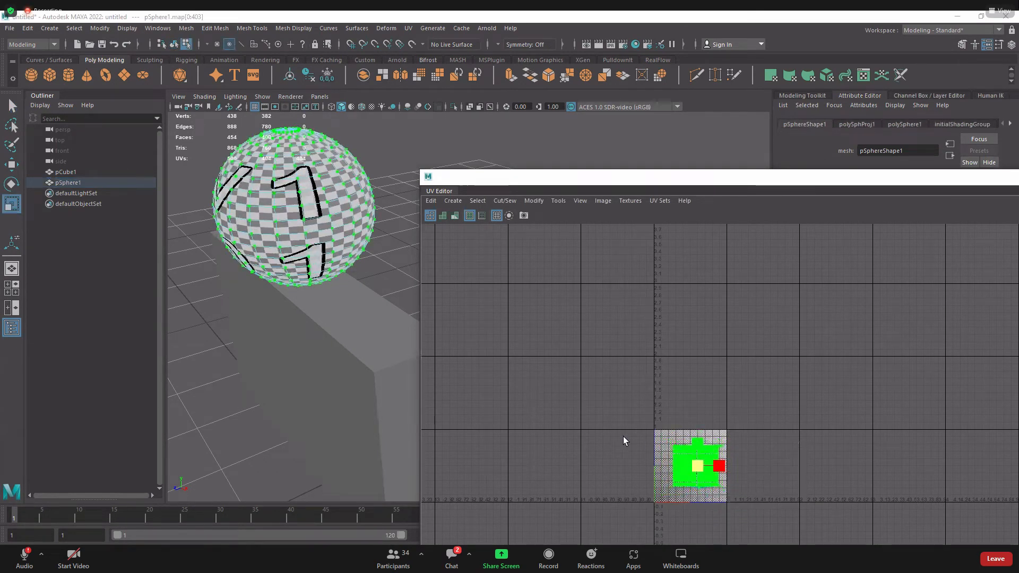
key("w")
Examine the checker pattern around the sphere's poles and sides alongside its UV shell
left_click_drag(287, 303, 338, 357, "alt")
middle_click_drag(338, 357, 370, 280, "alt")
left_click_drag(370, 280, 314, 351, "alt")
right_click_drag(313, 350, 375, 319, "alt")
middle_click_drag(180, 411, 318, 296, "alt")
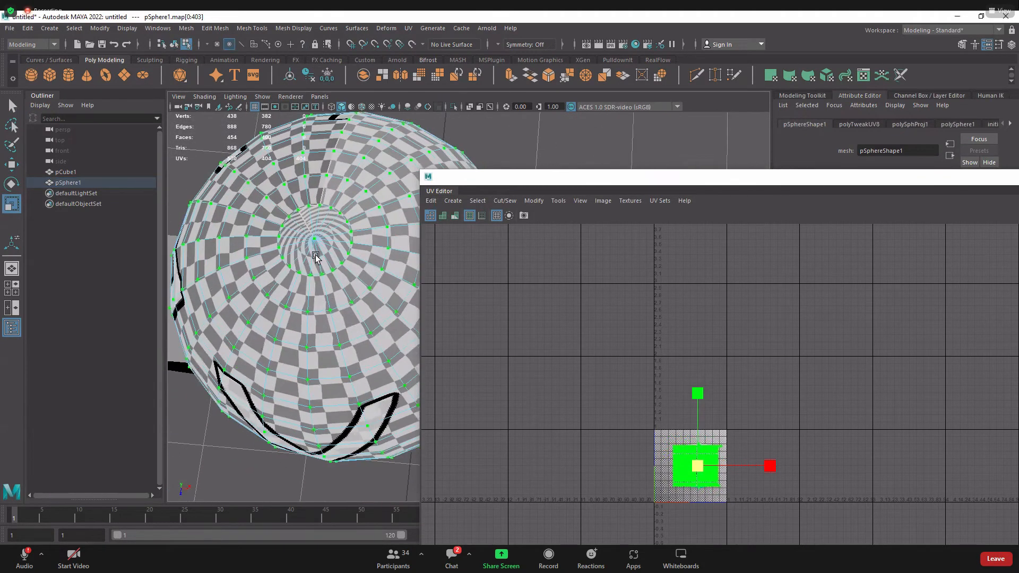
left_click_drag(315, 326, 295, 266, "alt")
scroll(674, 479, "up", 10)
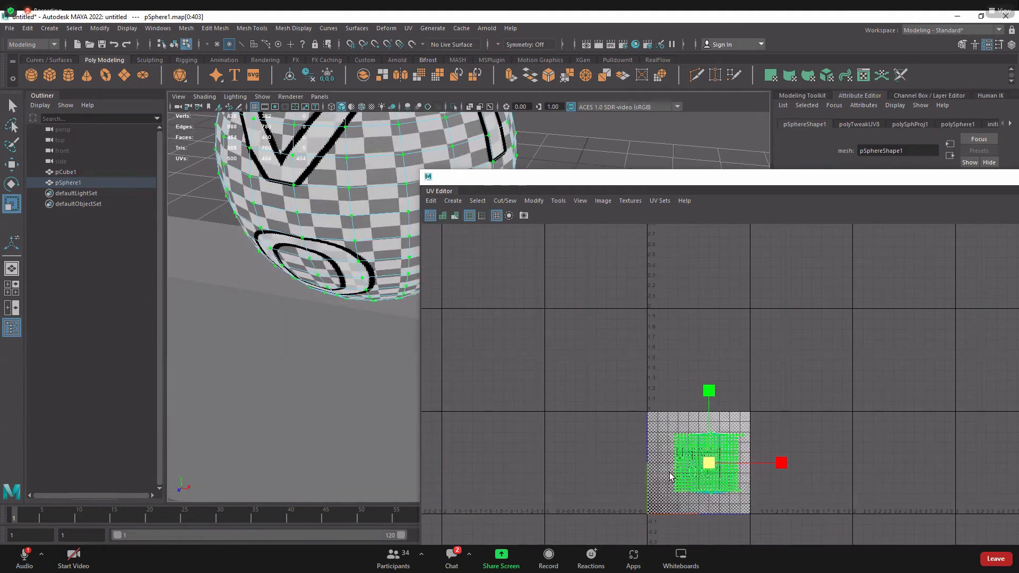
left_click_drag(329, 256, 294, 332, "alt")
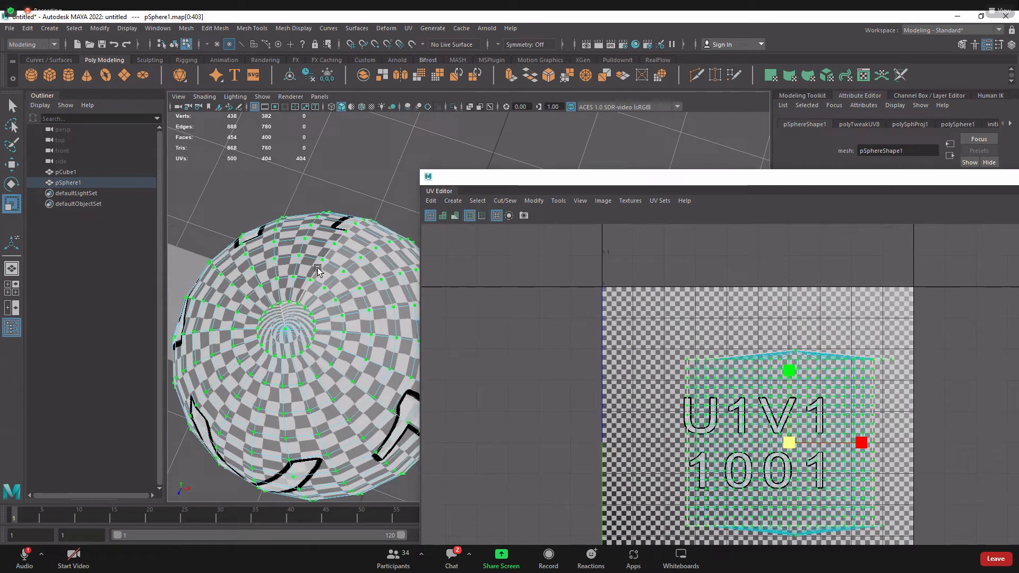
Return to object selection, hide the checker map and unfold the sphere's UVs
key("F8")
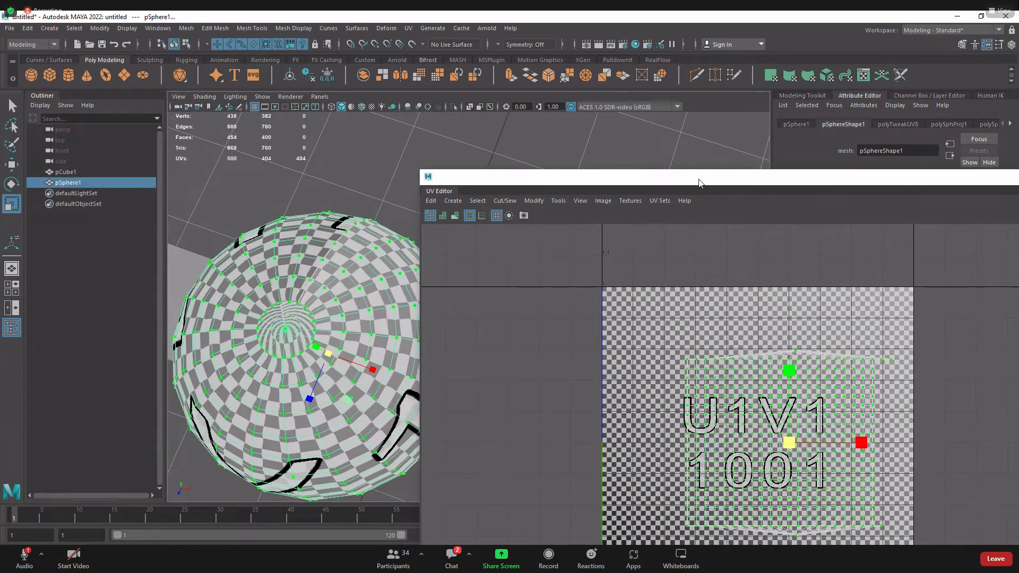
left_click_drag(720, 177, 381, 168)
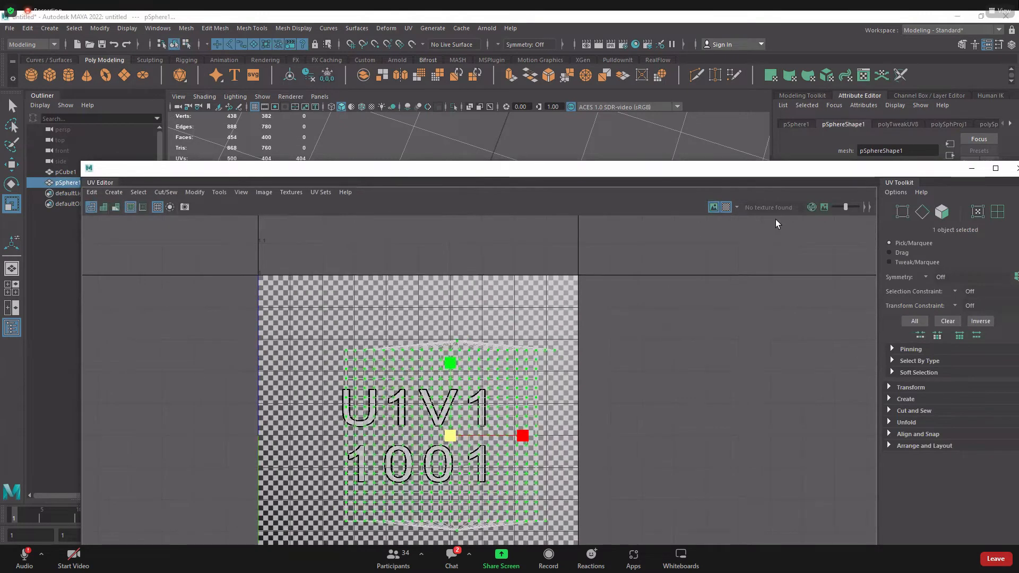
left_click(726, 207)
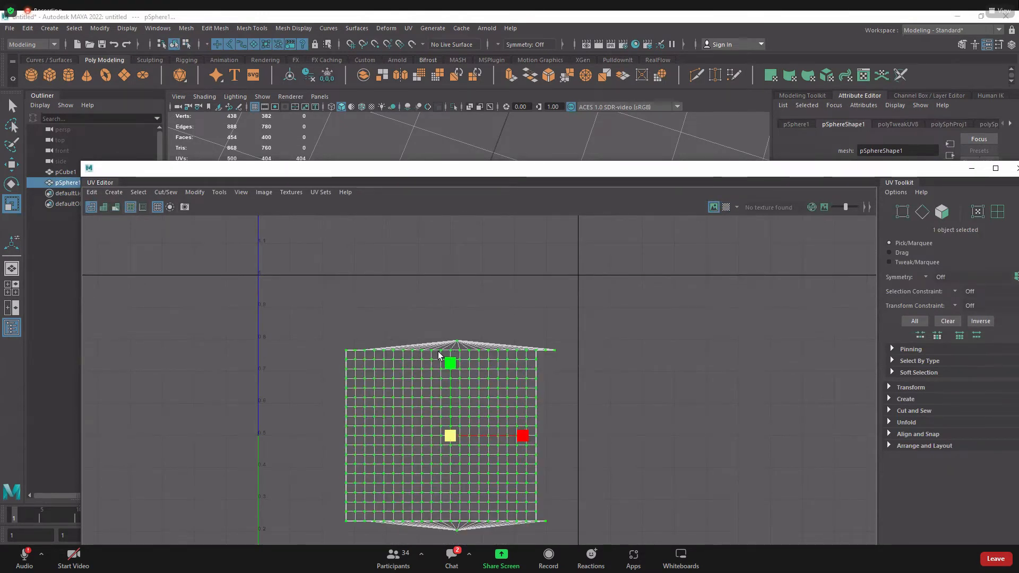
scroll(455, 426, "up", 1)
scroll(455, 426, "up", 1)
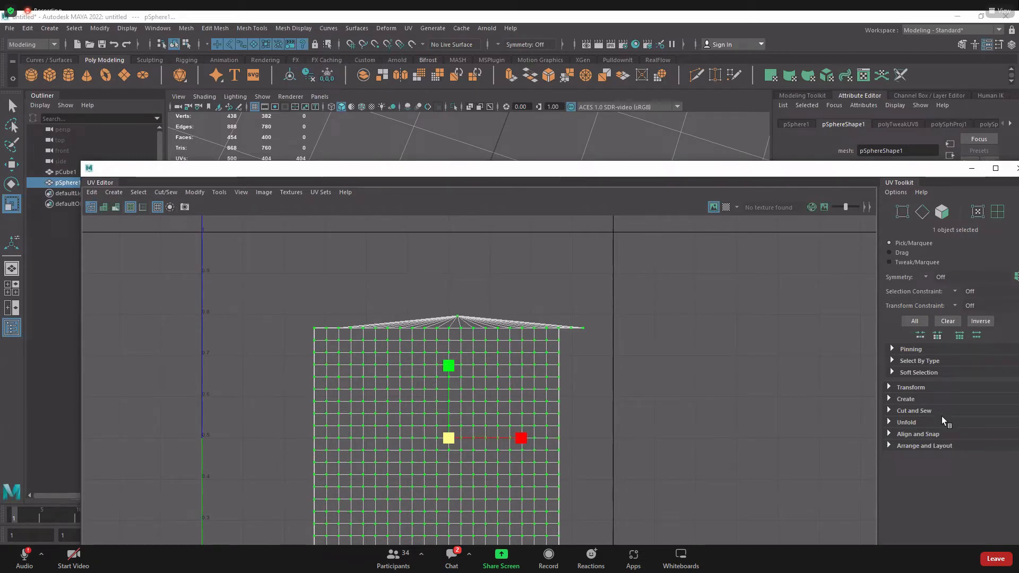
left_click(889, 421)
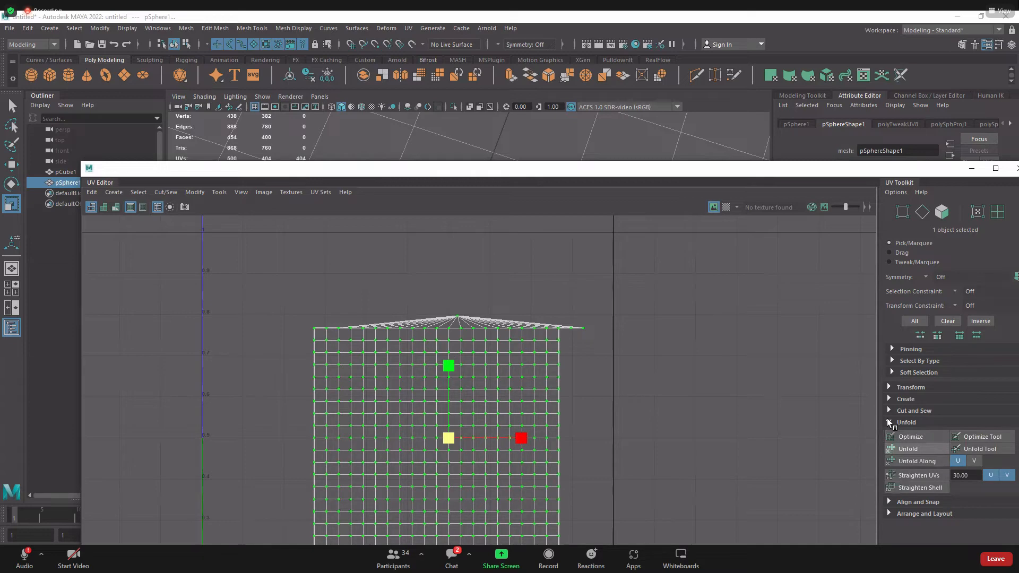
left_click(908, 449)
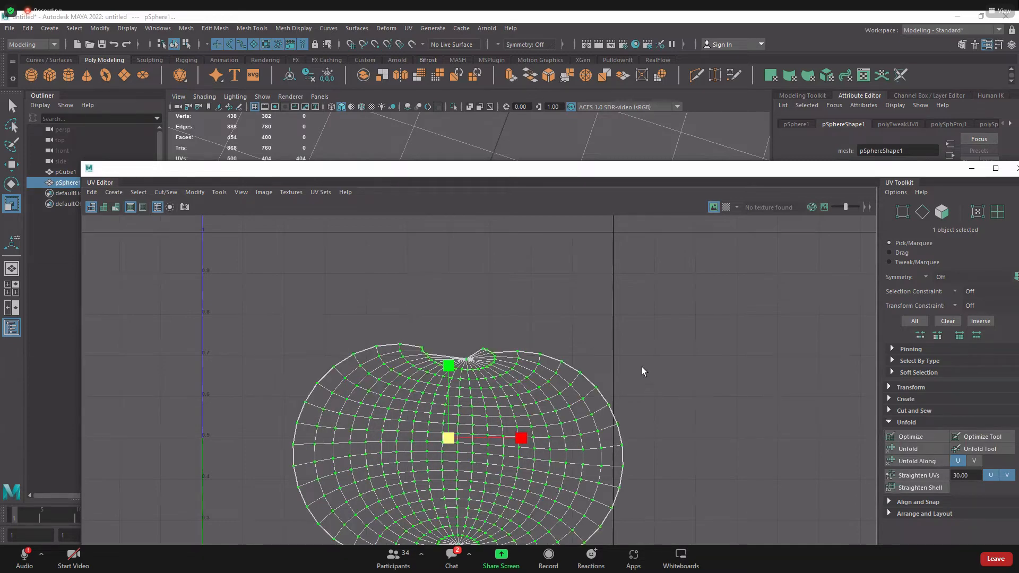
Check the unfolded shell by briefly showing the checker map on the sphere, and view the whole UV layout
middle_click_drag(537, 462, 583, 367, "alt")
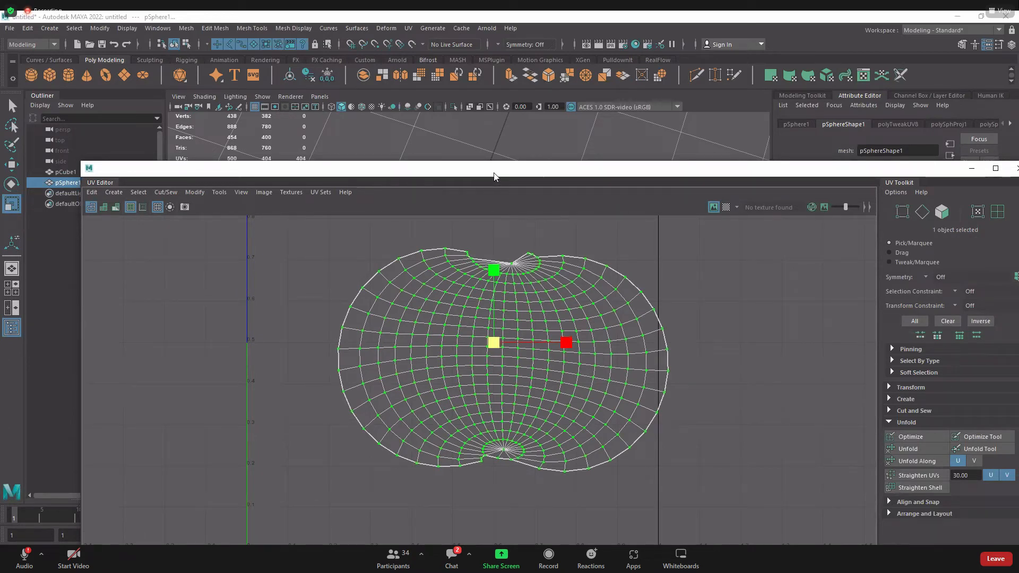
left_click_drag(494, 177, 753, 189)
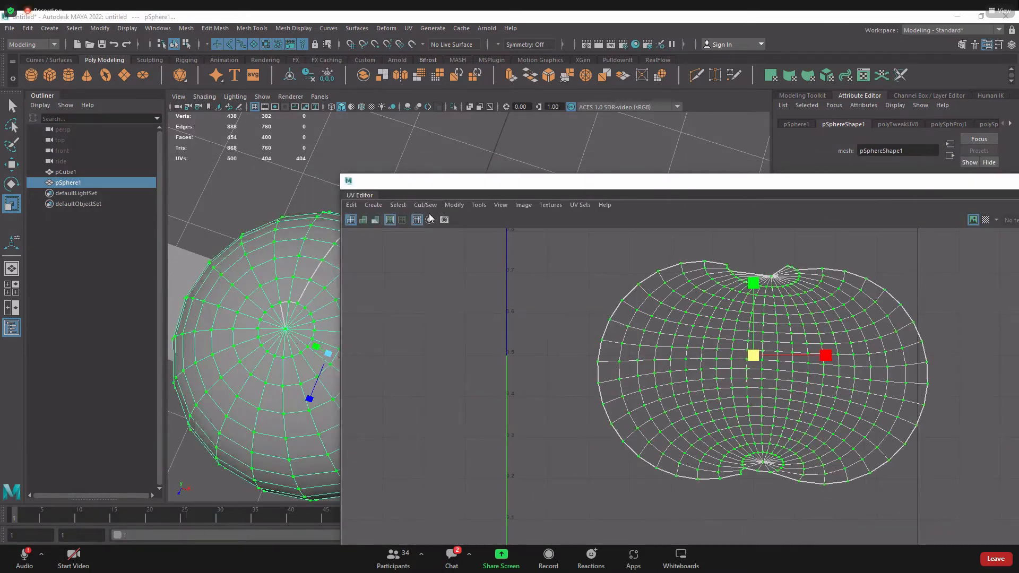
left_click(986, 219)
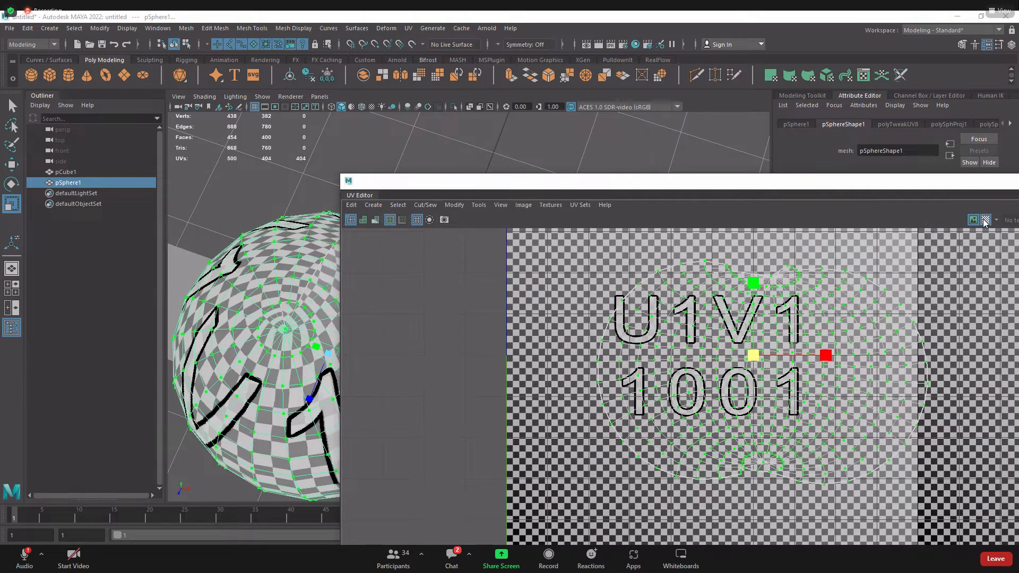
left_click(985, 219)
scroll(671, 388, "down", 8)
middle_click_drag(666, 398, 616, 327, "alt")
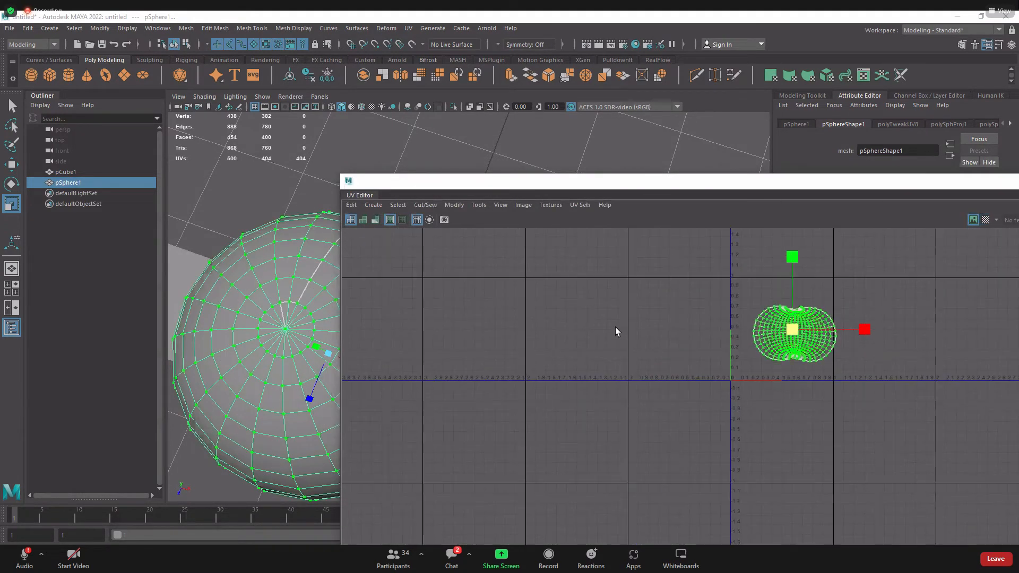
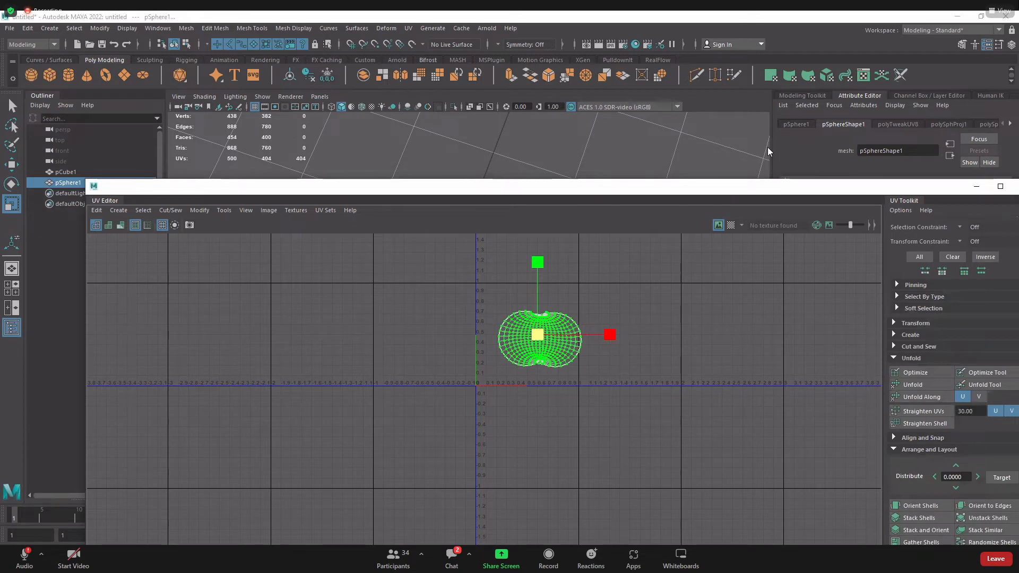
Lay out the sphere's unfolded shell to fit the first UV tile and minimize the UV Editor
left_click_drag(855, 193, 769, 151)
left_click(814, 541)
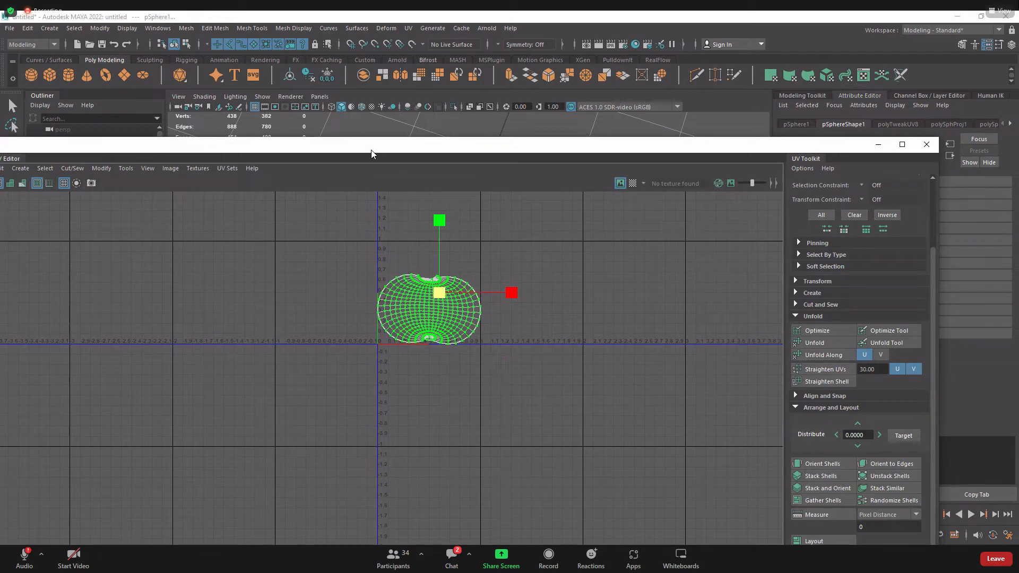
left_click_drag(371, 154, 809, 227)
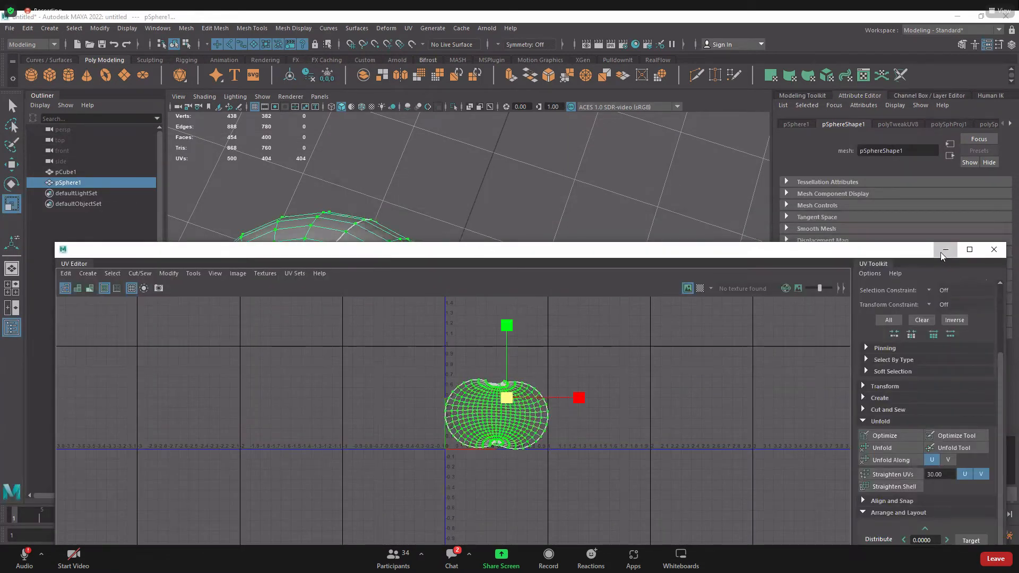
left_click(941, 253)
Compare the box and the sphere in the viewport by selecting each of them in turn
right_click_drag(465, 264, 398, 341, "alt")
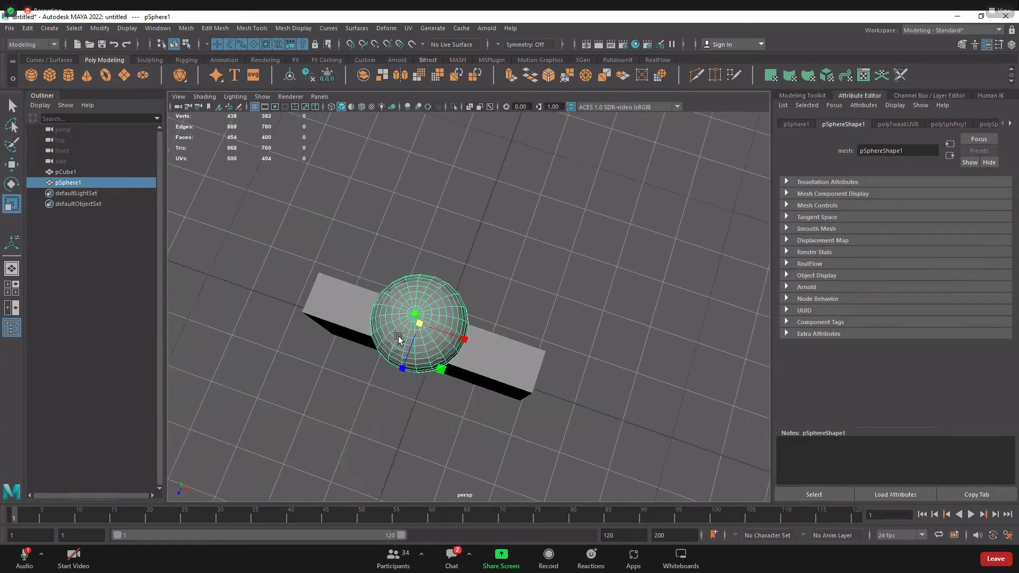
left_click_drag(398, 341, 455, 341, "alt")
left_click(499, 377)
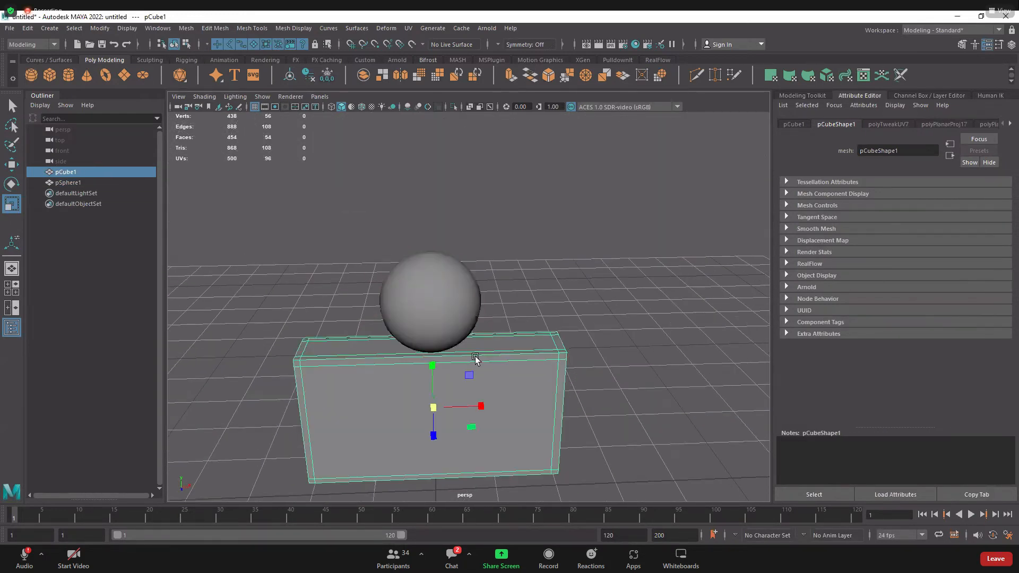
left_click(429, 285)
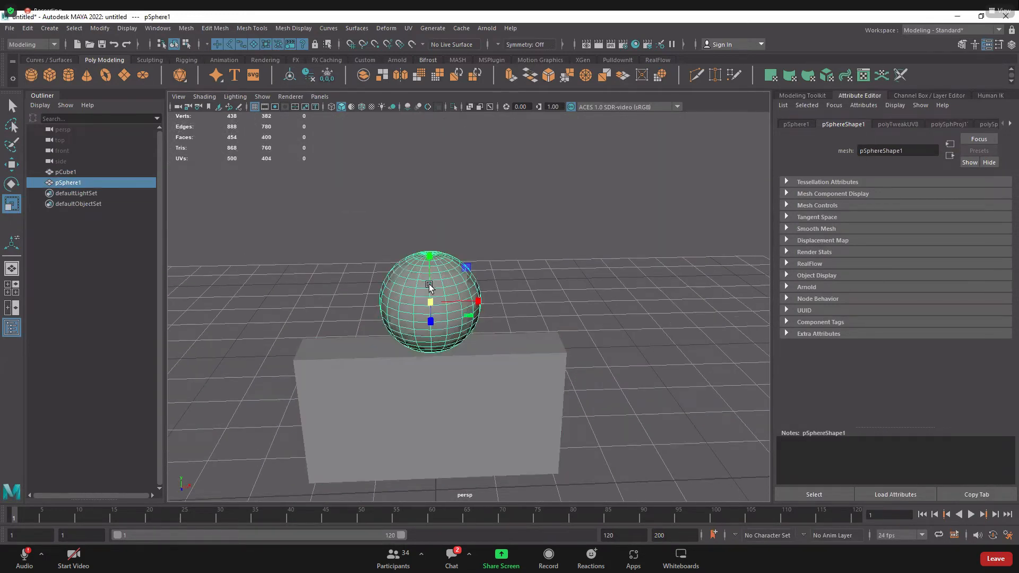
left_click(509, 393)
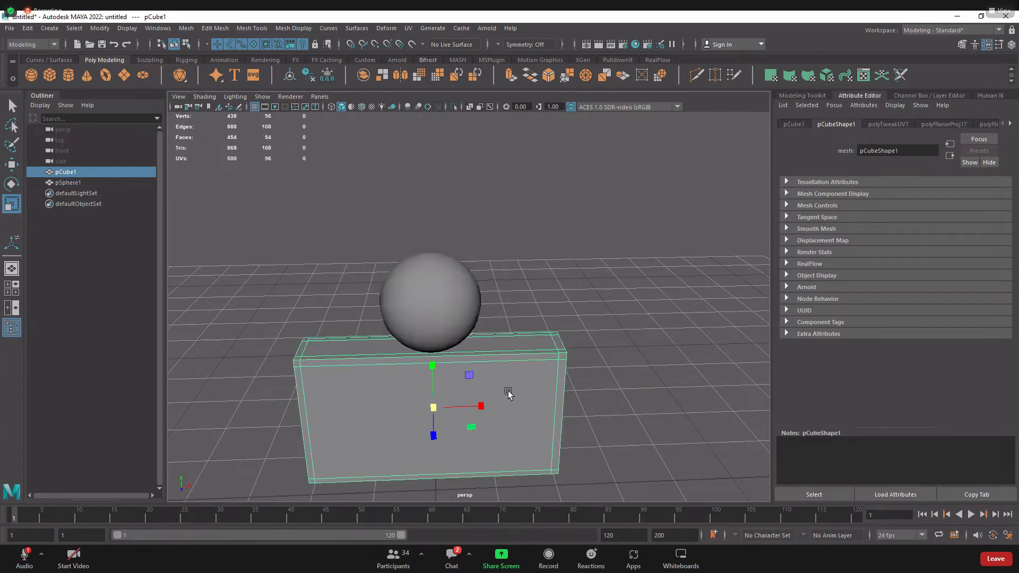
left_click_drag(356, 337, 392, 286, "alt")
left_click(455, 247)
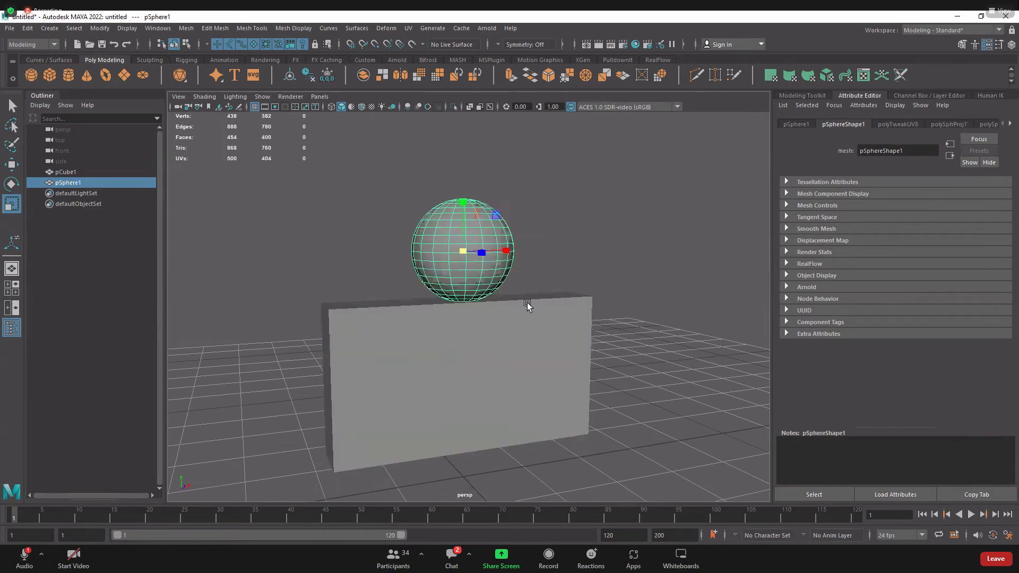
left_click(551, 345)
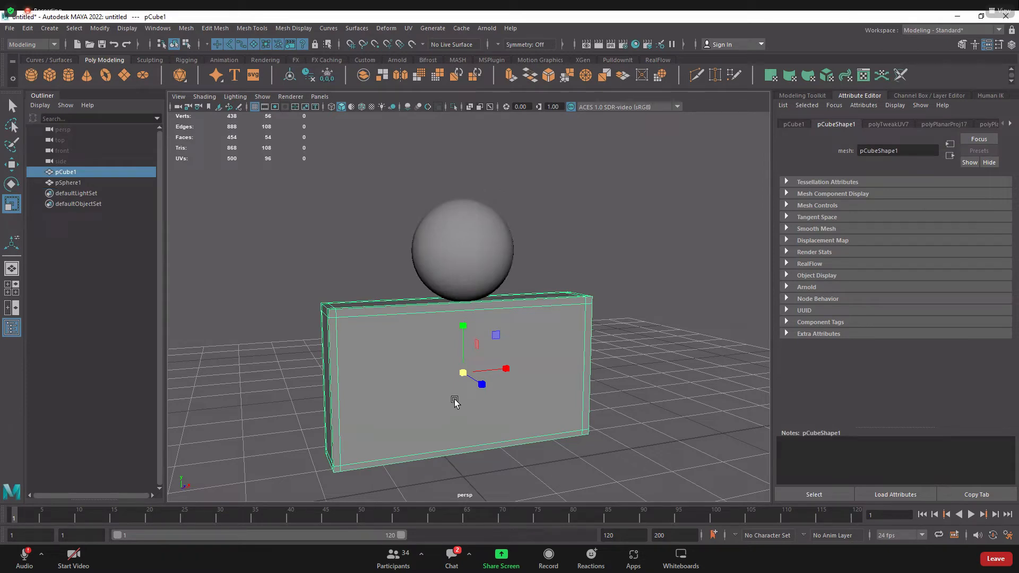
left_click(467, 257)
left_click(438, 344)
left_click(676, 334)
left_click(467, 353)
left_click(448, 252)
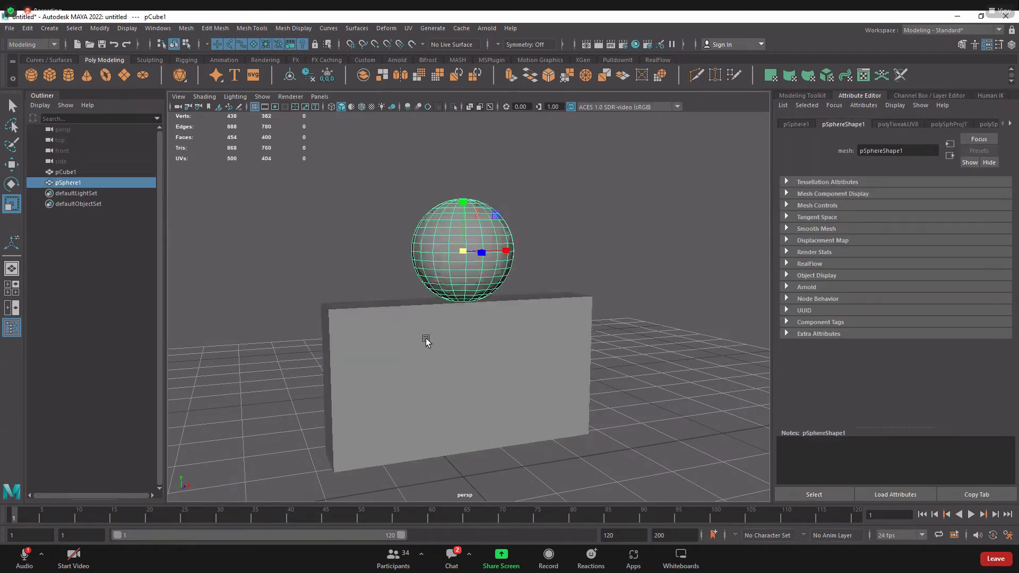
left_click(426, 339)
left_click(454, 246)
left_click(423, 332)
left_click(449, 254)
left_click(405, 340)
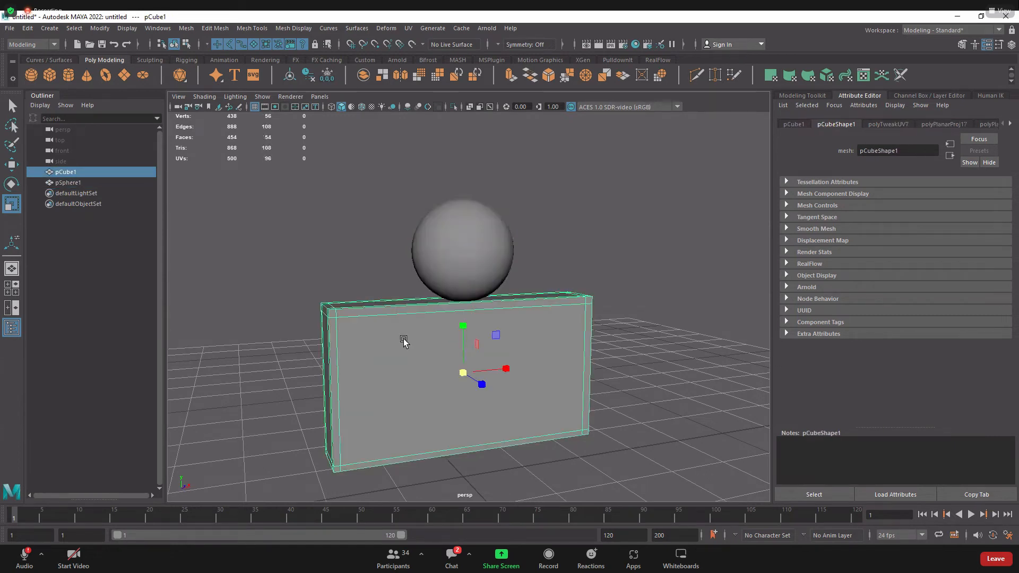
left_click(337, 244)
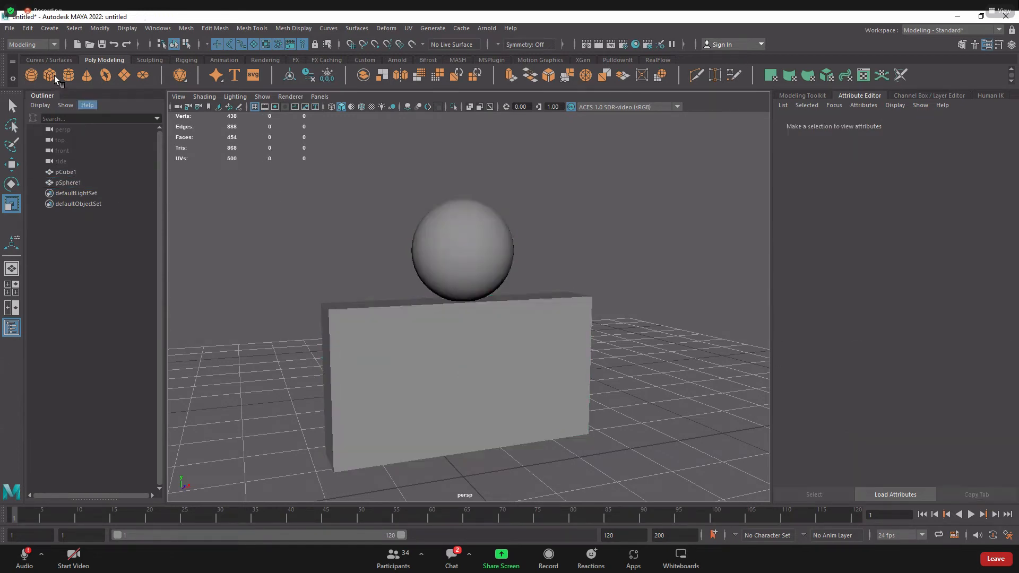
left_click(29, 29)
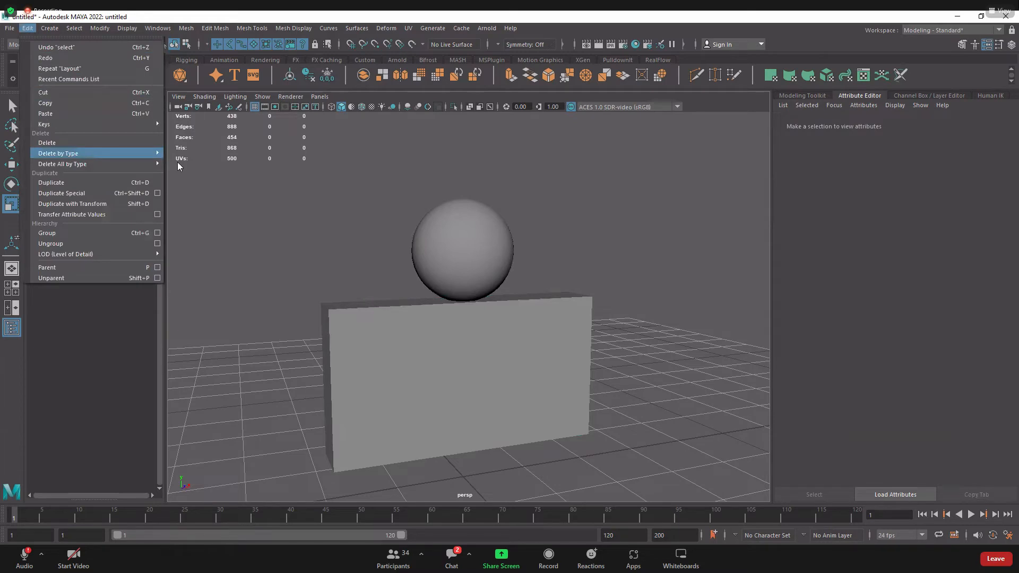
left_click(492, 232)
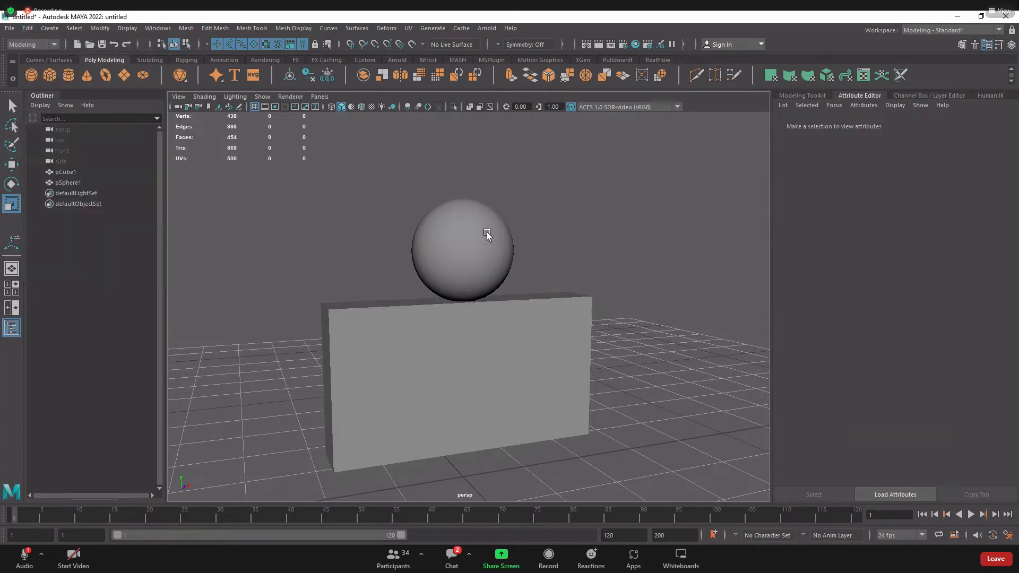
left_click(487, 232)
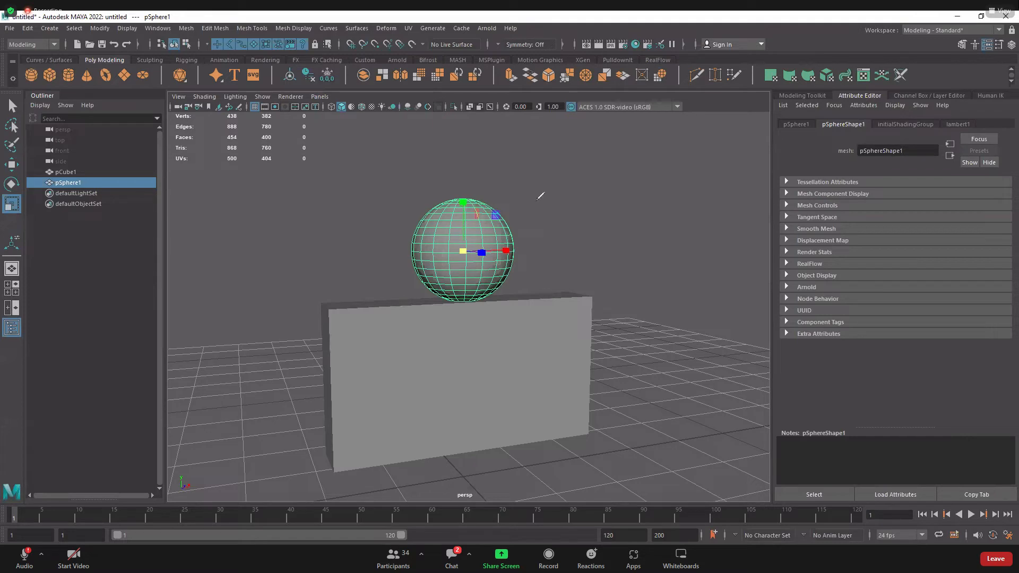
mouse_move(540, 164)
left_mouse_down()
mouse_move(542, 200)
mouse_move(626, 200)
left_mouse_up()
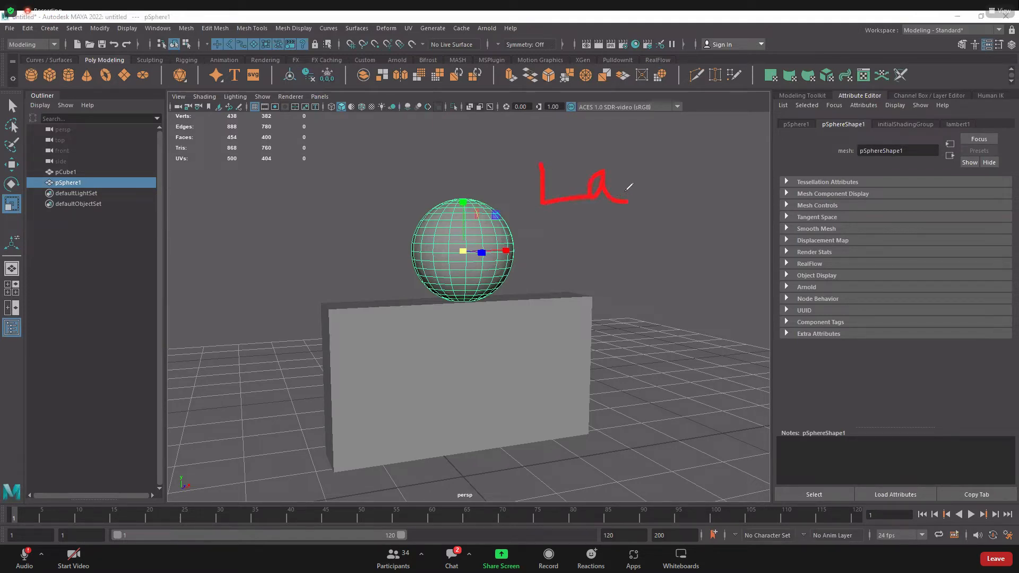
mouse_move(624, 150)
left_mouse_down()
mouse_move(627, 199)
mouse_move(653, 154)
mouse_move(666, 186)
mouse_move(722, 159)
mouse_move(733, 180)
left_mouse_up()
mouse_move(741, 137)
left_mouse_down()
mouse_move(743, 191)
mouse_move(795, 161)
left_mouse_up()
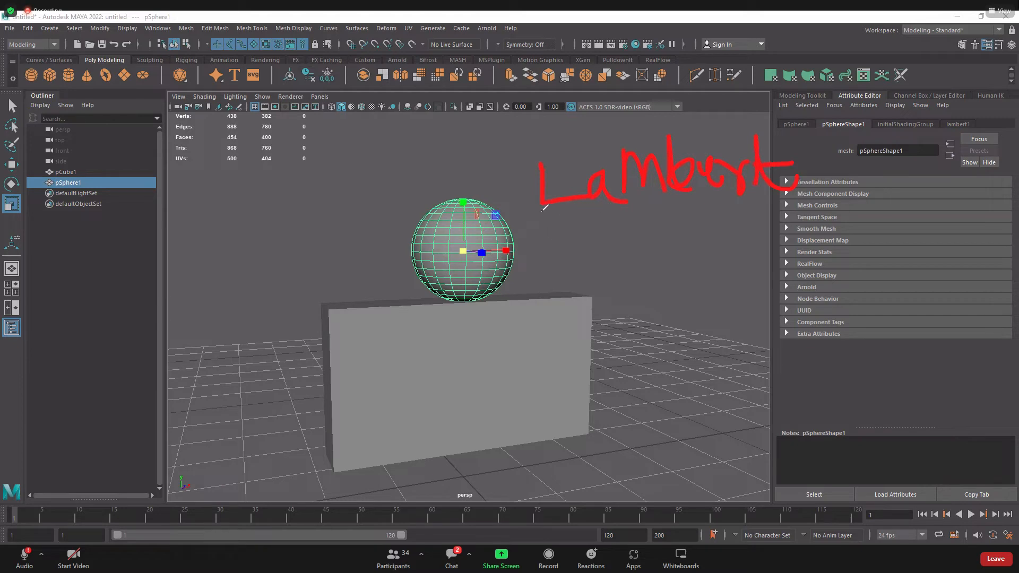
mouse_move(541, 233)
left_mouse_down()
mouse_move(541, 271)
mouse_move(555, 232)
left_mouse_up()
left_click_drag(523, 280, 584, 268)
mouse_move(584, 238)
left_mouse_down()
mouse_move(589, 288)
mouse_move(600, 297)
left_mouse_up()
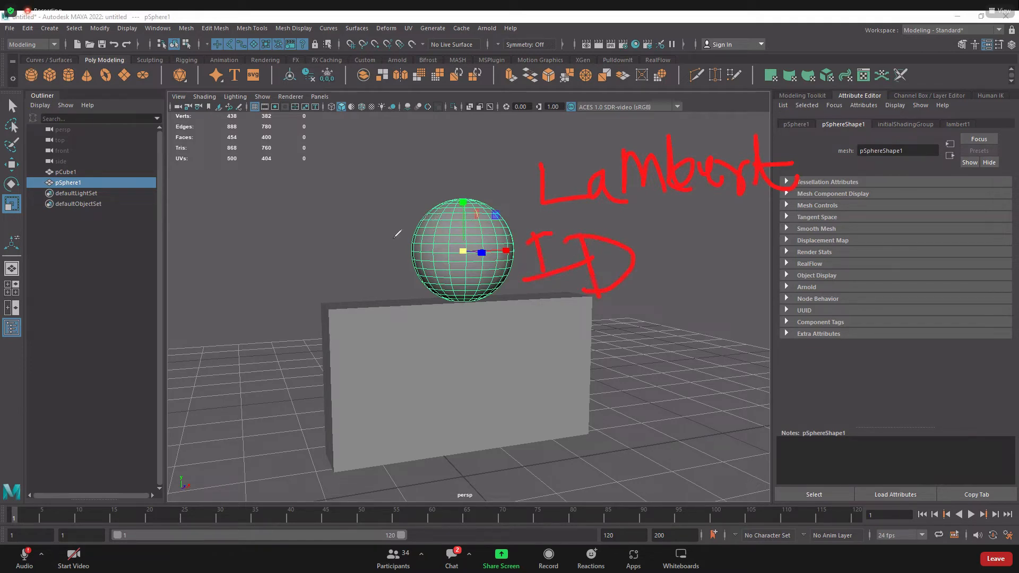
left_click_drag(324, 229, 481, 253)
left_click_drag(344, 343, 433, 342)
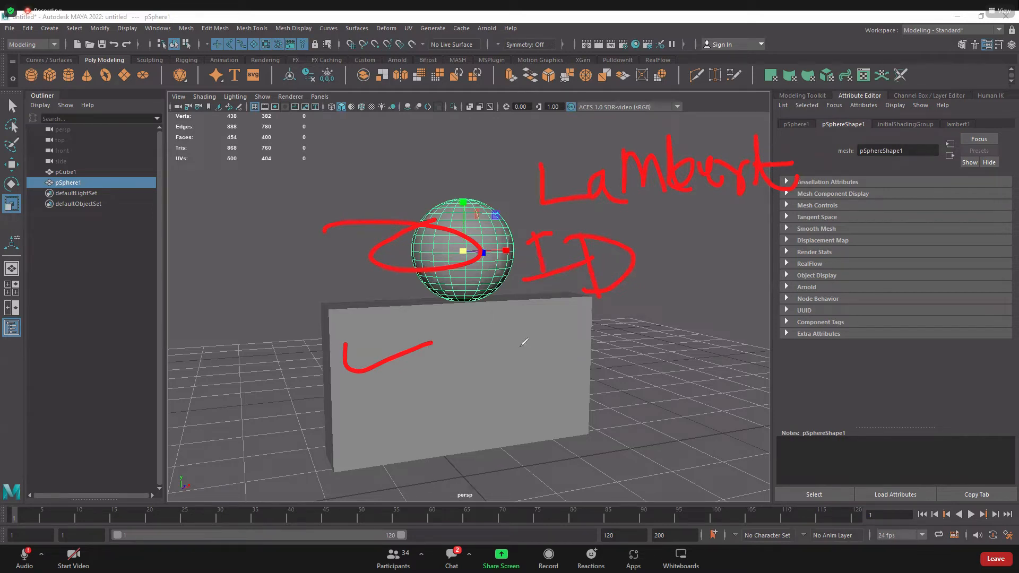
mouse_move(513, 234)
left_mouse_down()
mouse_move(476, 265)
mouse_move(518, 208)
mouse_move(672, 291)
mouse_move(502, 247)
left_mouse_up()
mouse_move(546, 197)
left_mouse_down()
mouse_move(491, 232)
mouse_move(564, 318)
mouse_move(587, 228)
mouse_move(513, 230)
left_mouse_up()
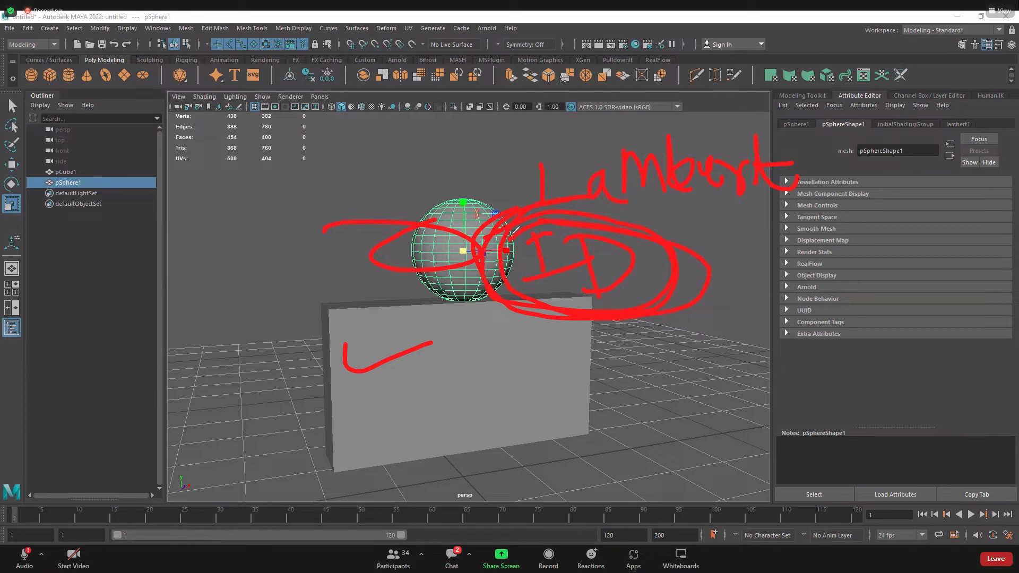
mouse_move(380, 334)
left_mouse_down()
mouse_move(391, 362)
mouse_move(438, 303)
left_mouse_up()
left_click_drag(425, 223, 500, 220)
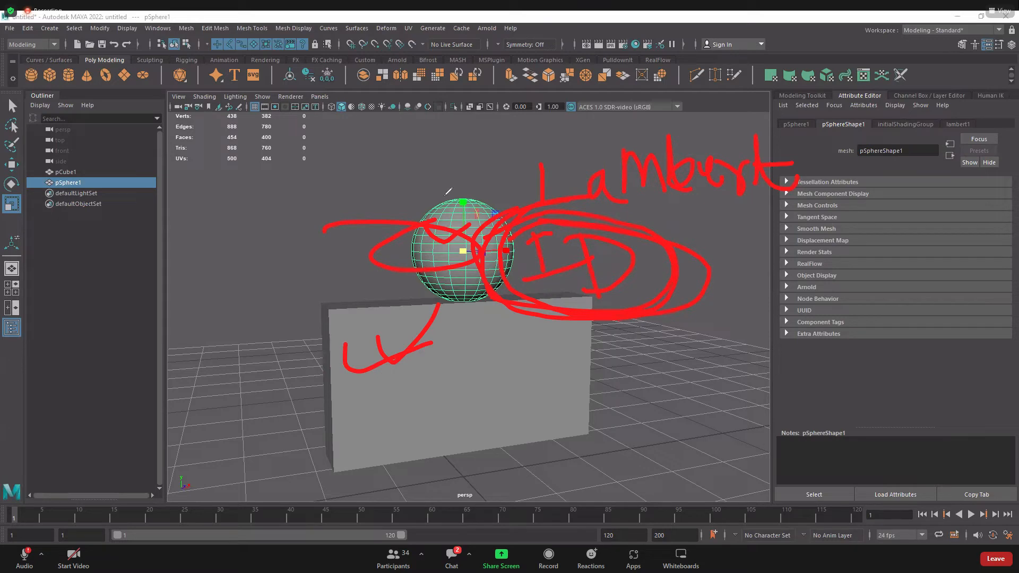
mouse_move(443, 204)
left_mouse_down()
mouse_move(452, 215)
mouse_move(494, 159)
left_mouse_up()
left_click_drag(418, 315, 468, 302)
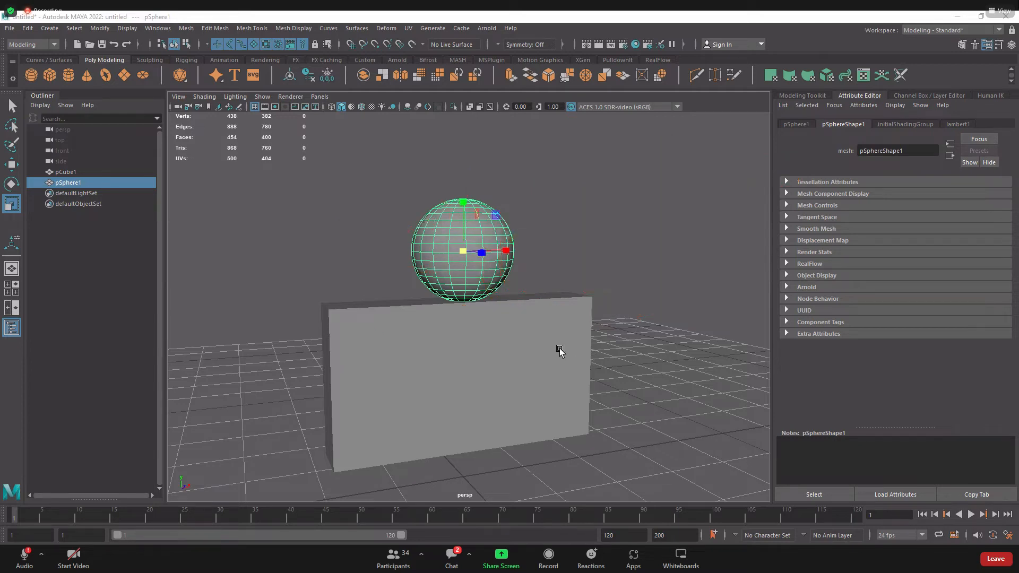
Select the sphere and assign a new Lambert material to it
left_click_drag(560, 350, 589, 374, "alt")
left_click(537, 207)
left_click(464, 196)
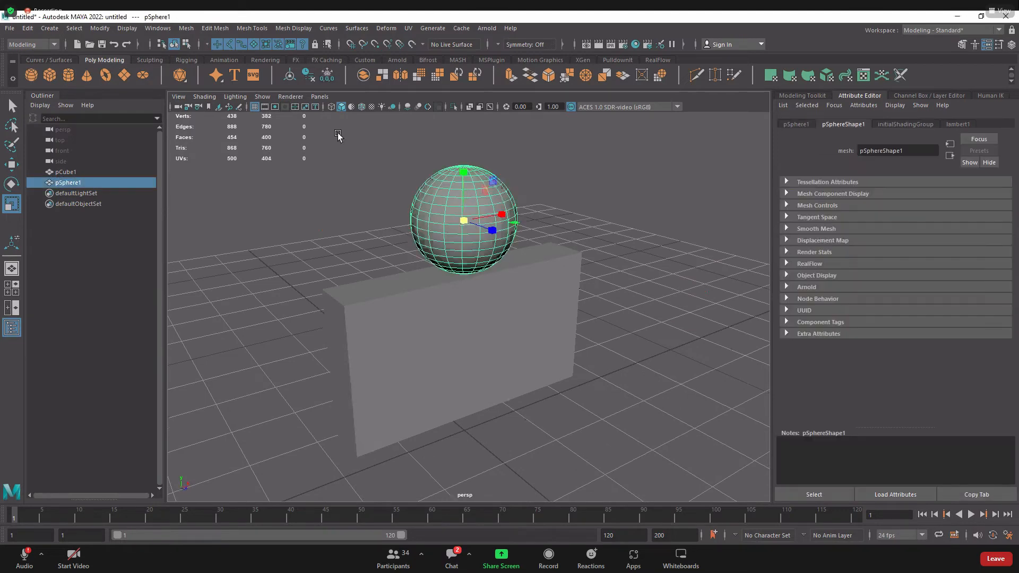
left_click(263, 61)
left_click(234, 76)
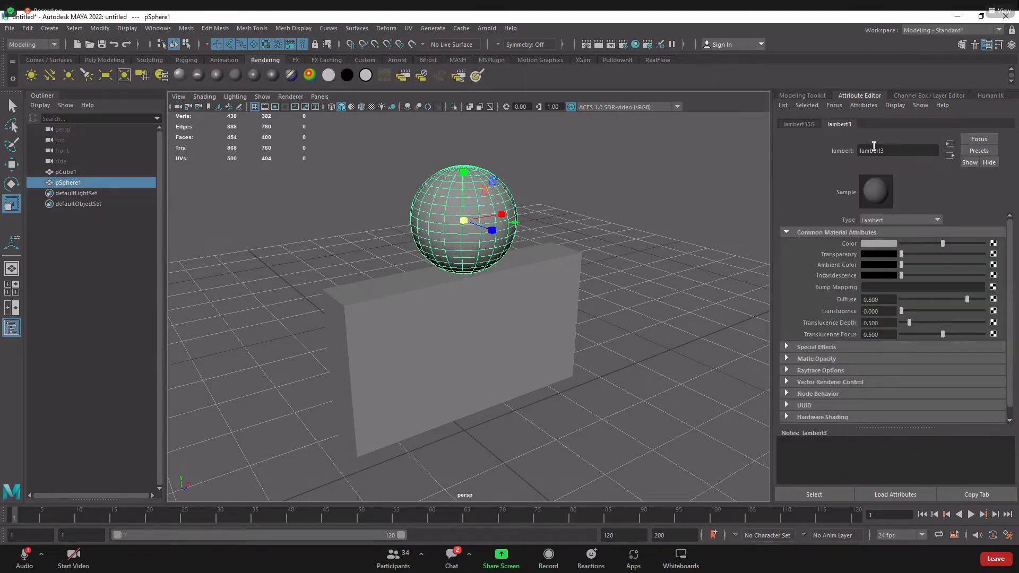
Rename the sphere's new Lambert material as Ball and reselect the sphere
double_click(902, 150)
type("Ball")
key("Return")
left_click(591, 254)
left_click(445, 202)
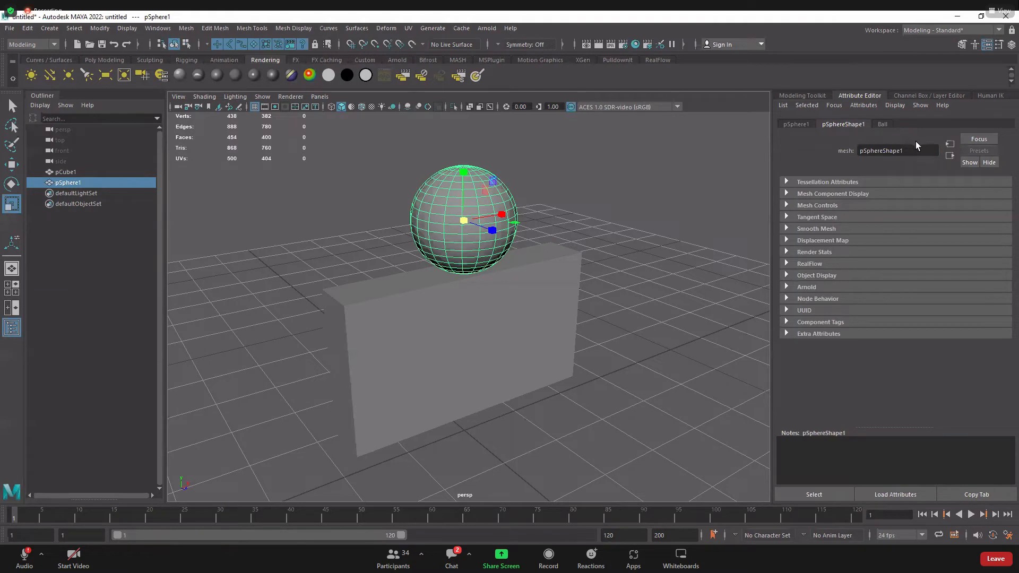
Follow the Ball material's output connection to inspect its shading group and the group's name
left_click(157, 28)
left_click(949, 155)
left_click(882, 124)
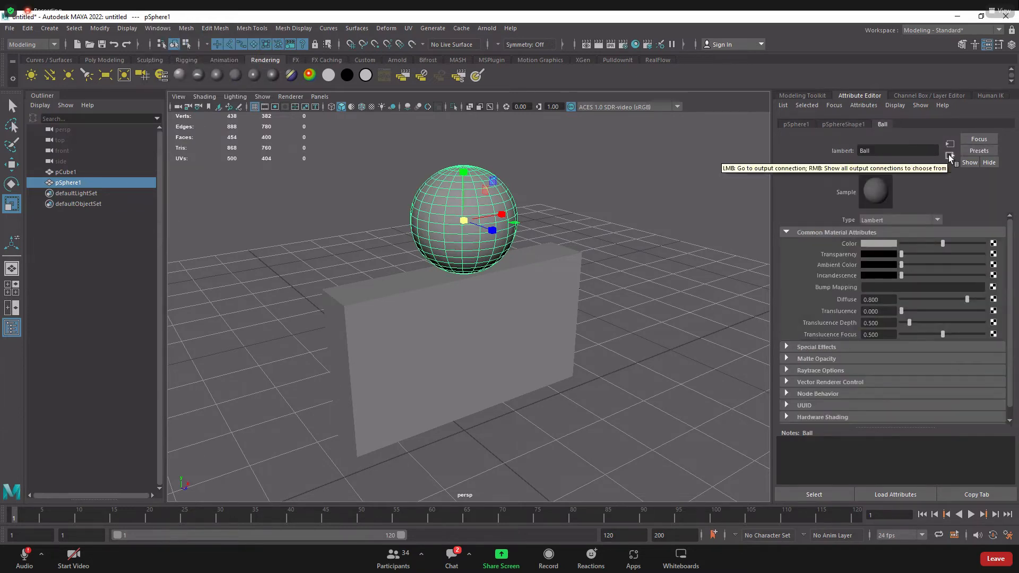
left_click(950, 155)
left_click_drag(902, 151, 838, 150)
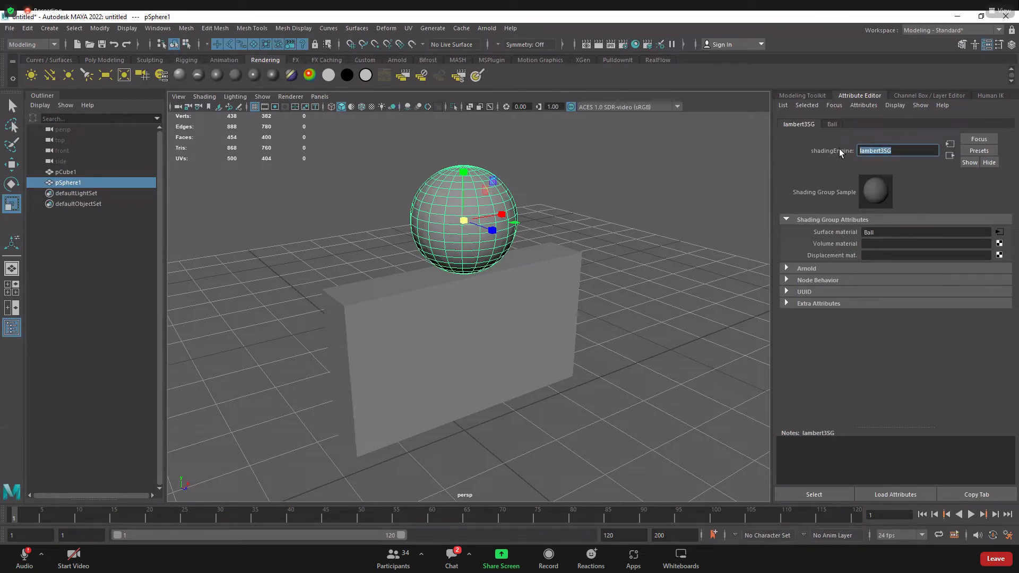
Open Hypershade and graph the network of the Ball material
left_click(154, 28)
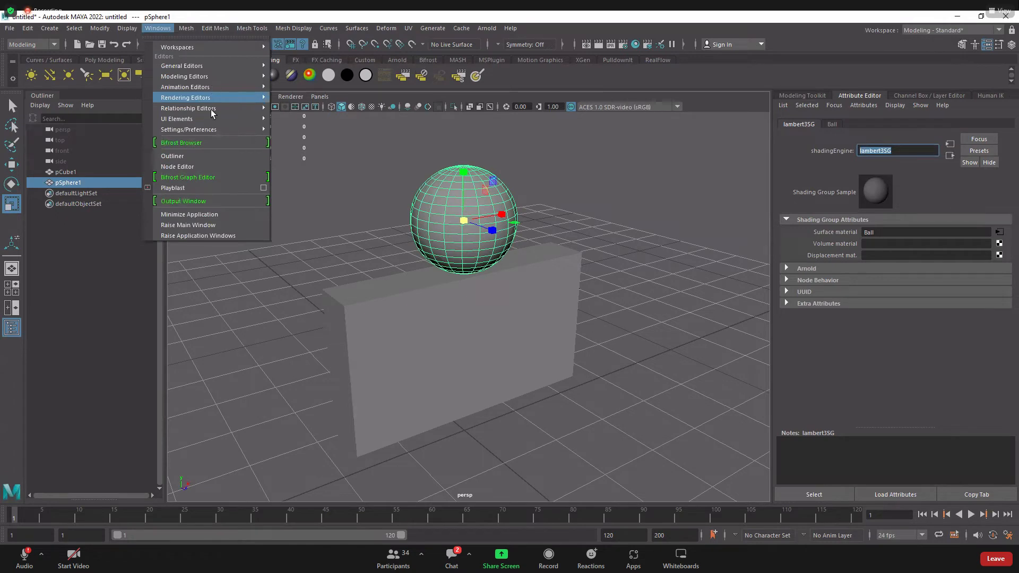
mouse_move(215, 98)
left_click(301, 129)
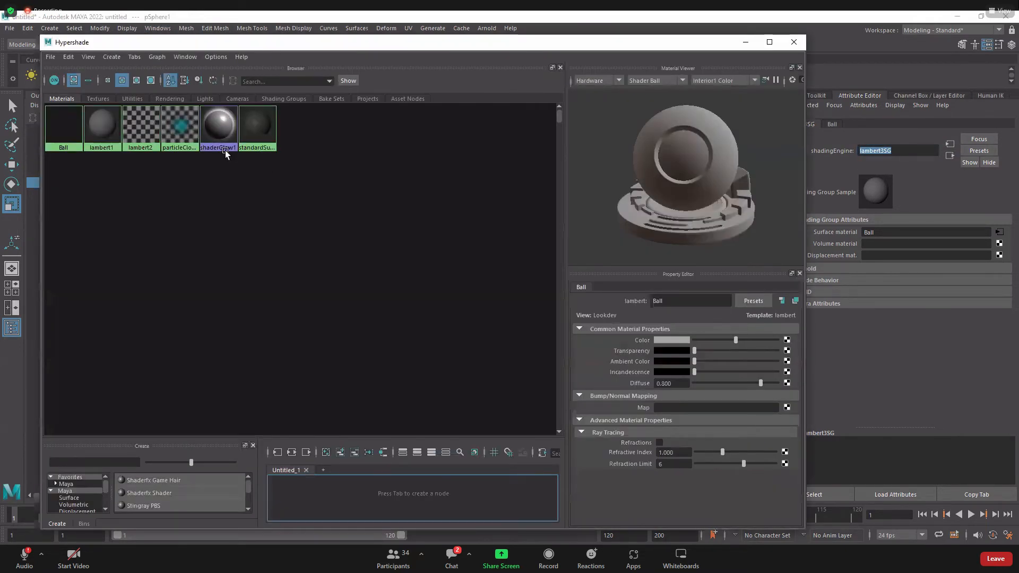
left_click(105, 132)
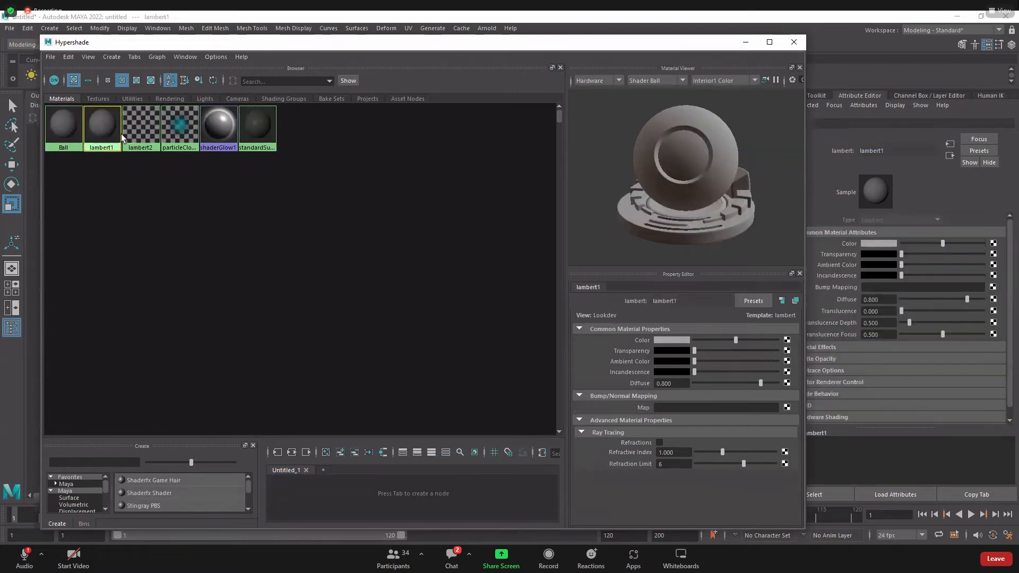
left_click(62, 130)
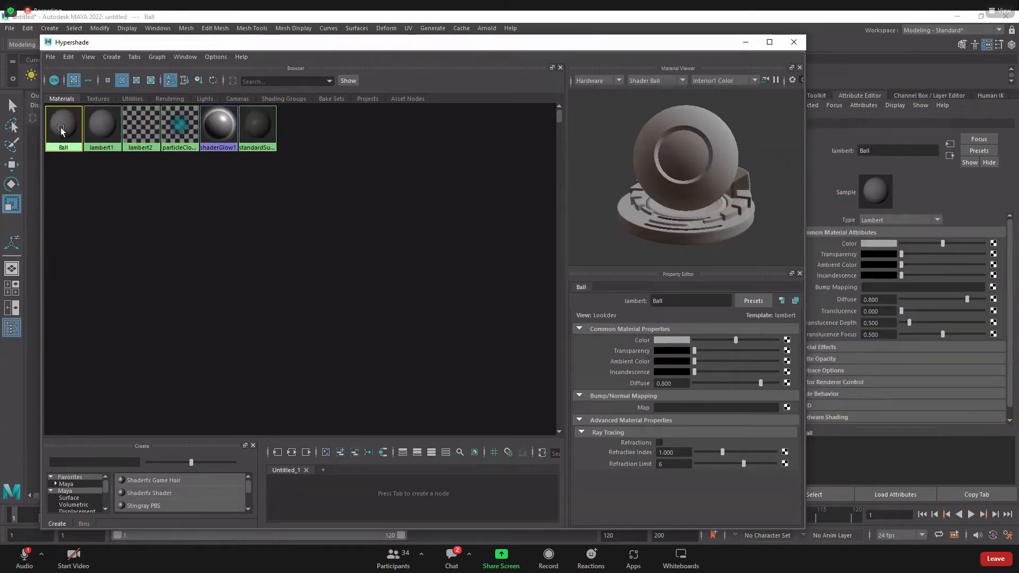
right_click_drag(95, 128, 90, 148)
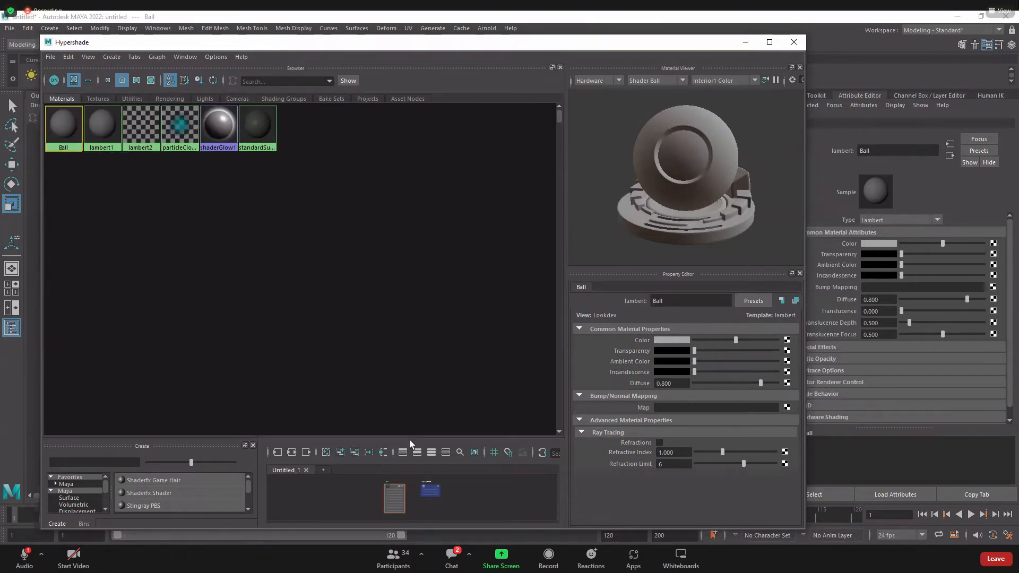
Enlarge the Hypershade work area, rearrange the Ball and shading group nodes to examine their link, and close Hypershade
left_click_drag(411, 437, 432, 217)
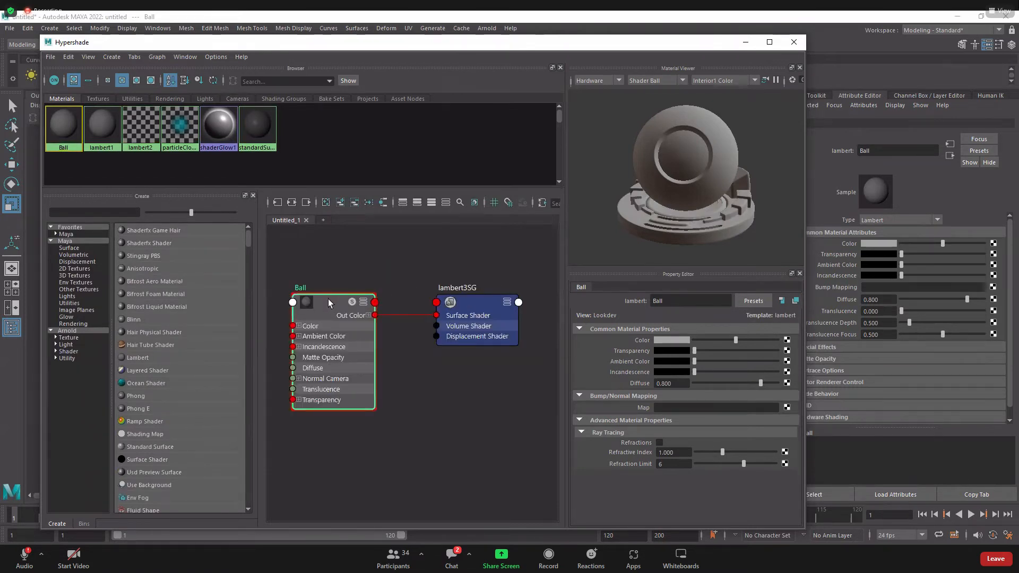
left_click_drag(317, 303, 335, 291)
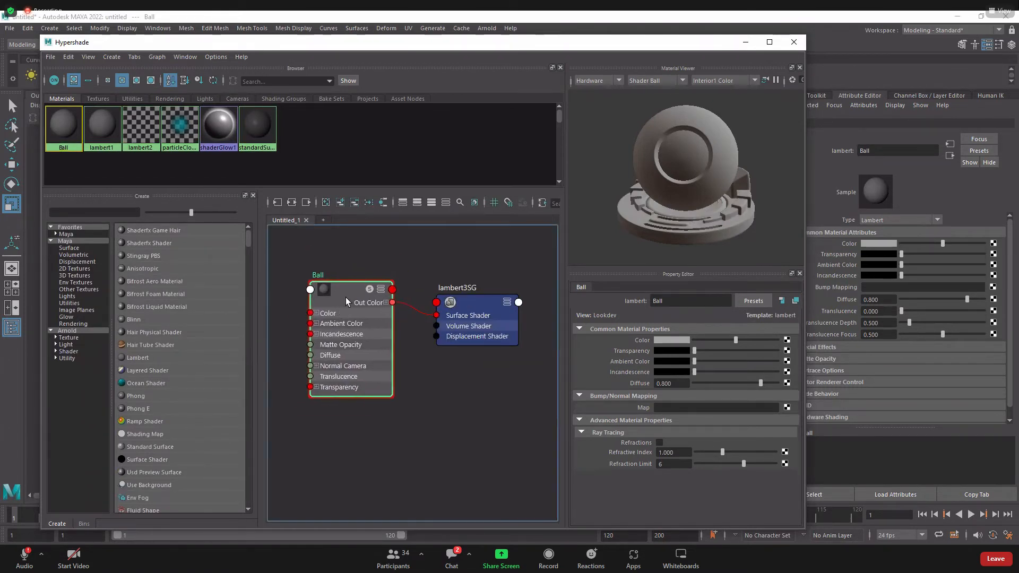
left_click_drag(457, 305, 489, 294)
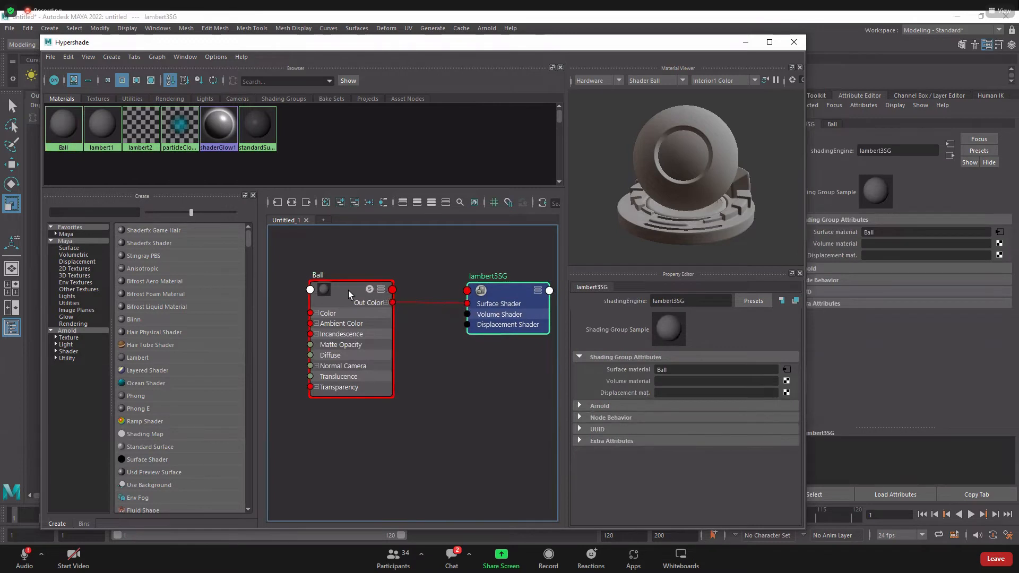
left_click_drag(348, 291, 388, 281)
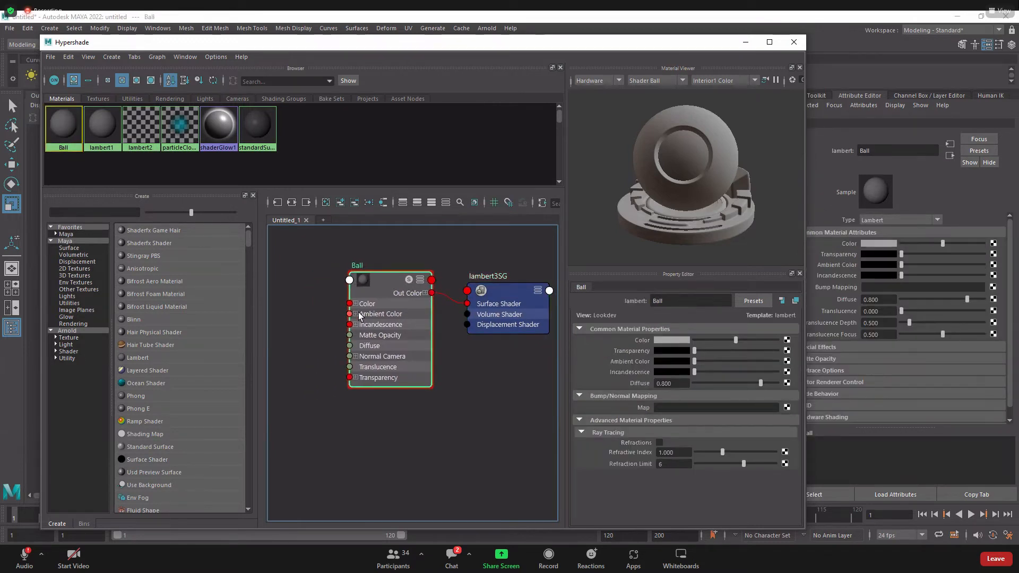
left_click_drag(394, 295, 381, 269)
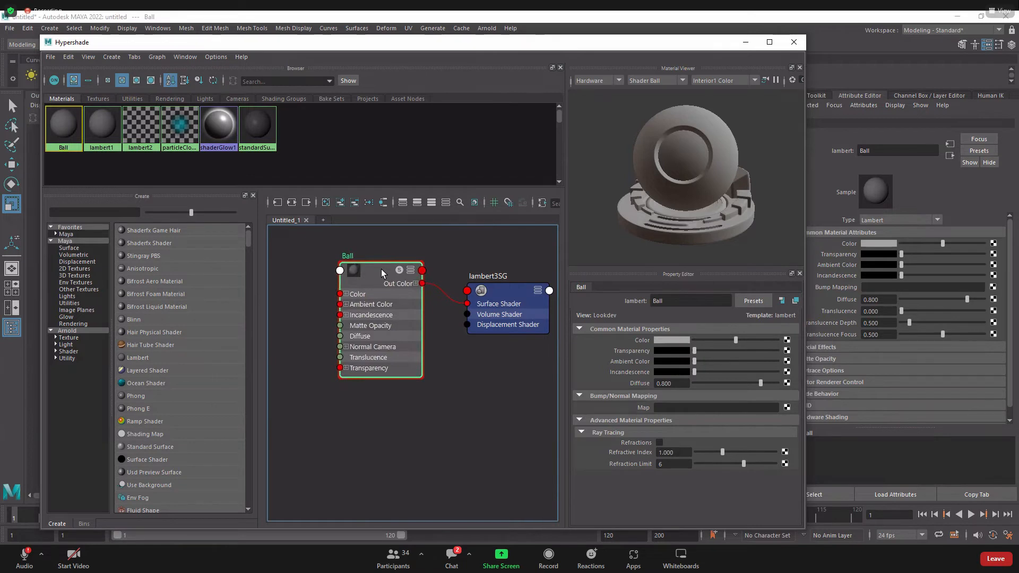
left_click(500, 288)
mouse_move(495, 266)
left_mouse_down()
mouse_move(492, 250)
mouse_move(499, 266)
left_mouse_up()
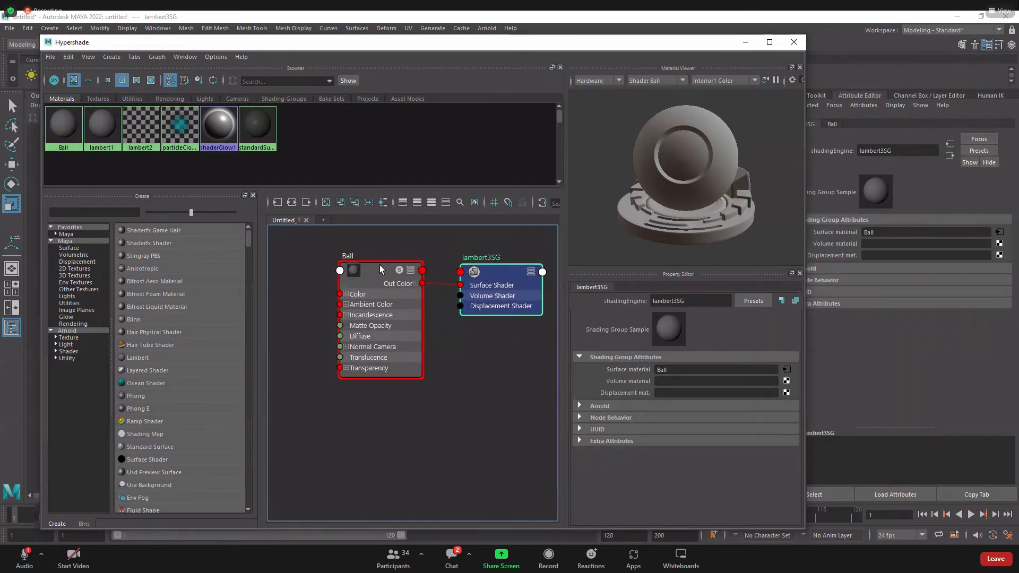
left_click_drag(380, 266, 317, 292)
left_click_drag(490, 273, 472, 283)
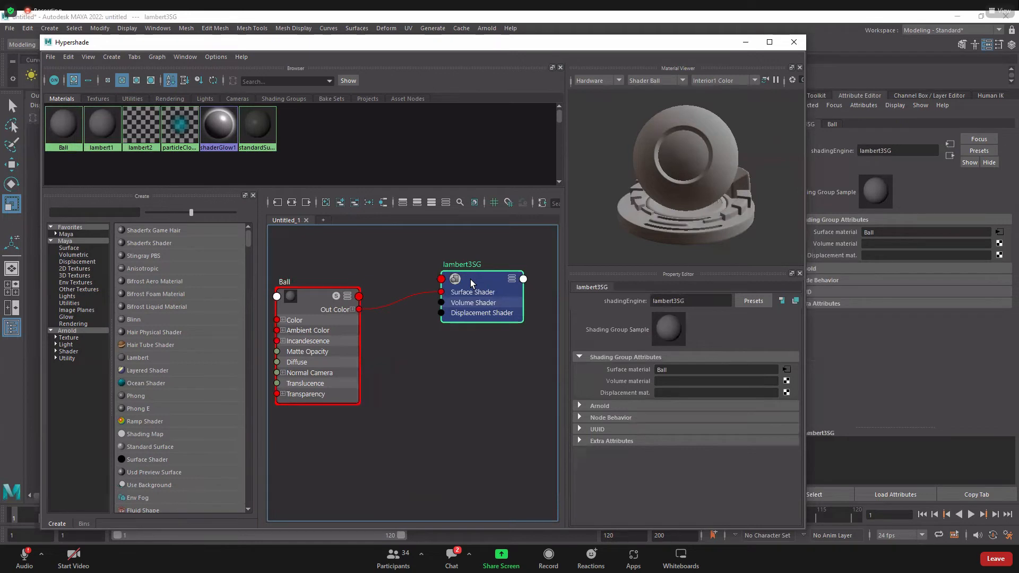
left_click_drag(471, 284, 456, 285)
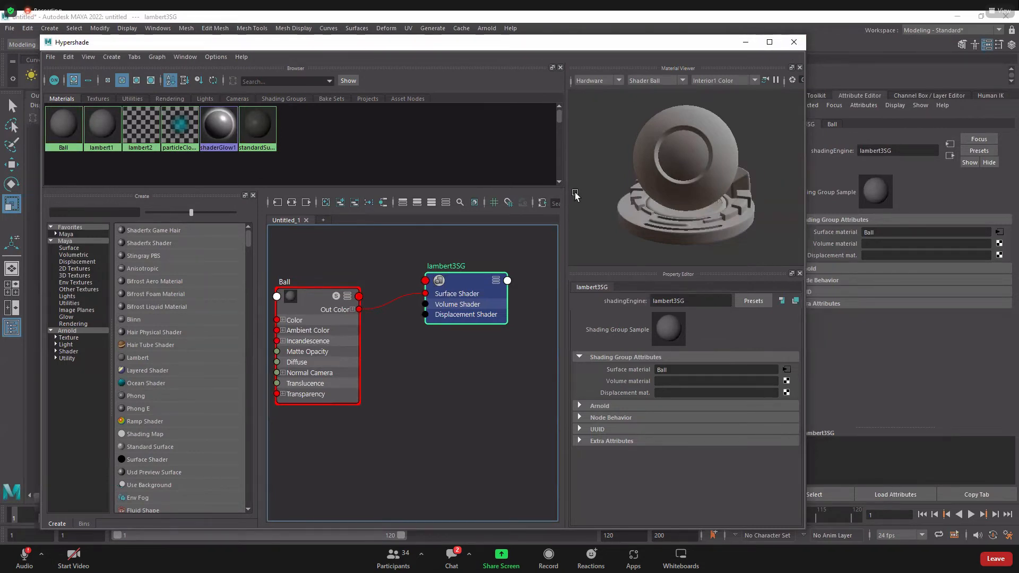
left_click(794, 42)
Rename the shading group of the sphere's material as Ball and reselect the sphere
left_click(467, 198)
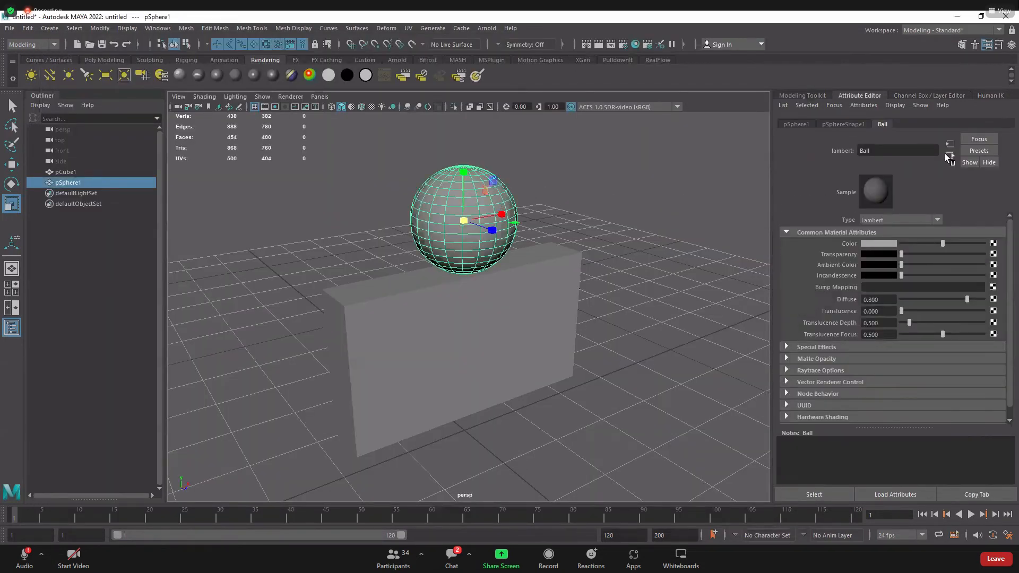
left_click(863, 153)
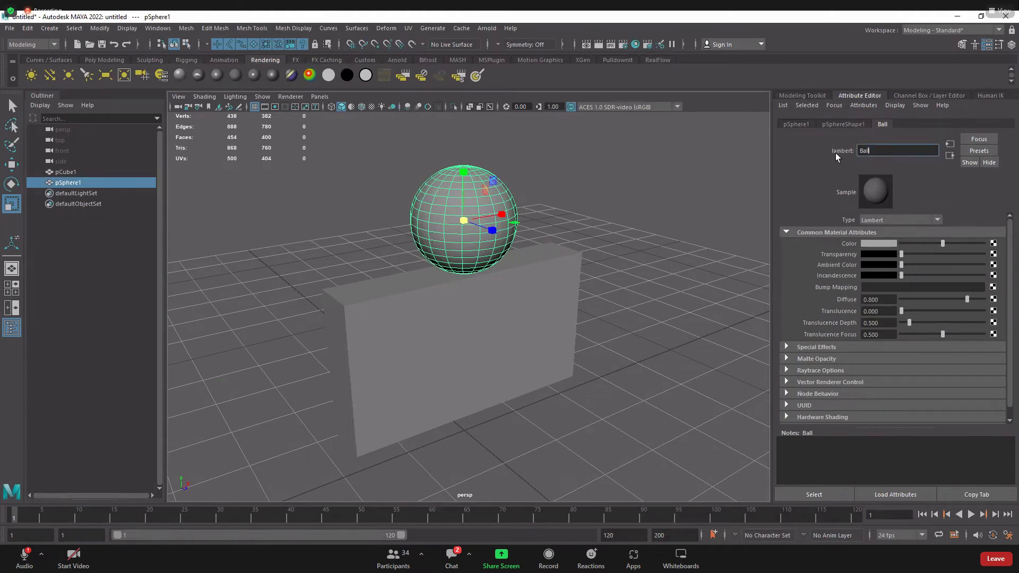
left_click(949, 155)
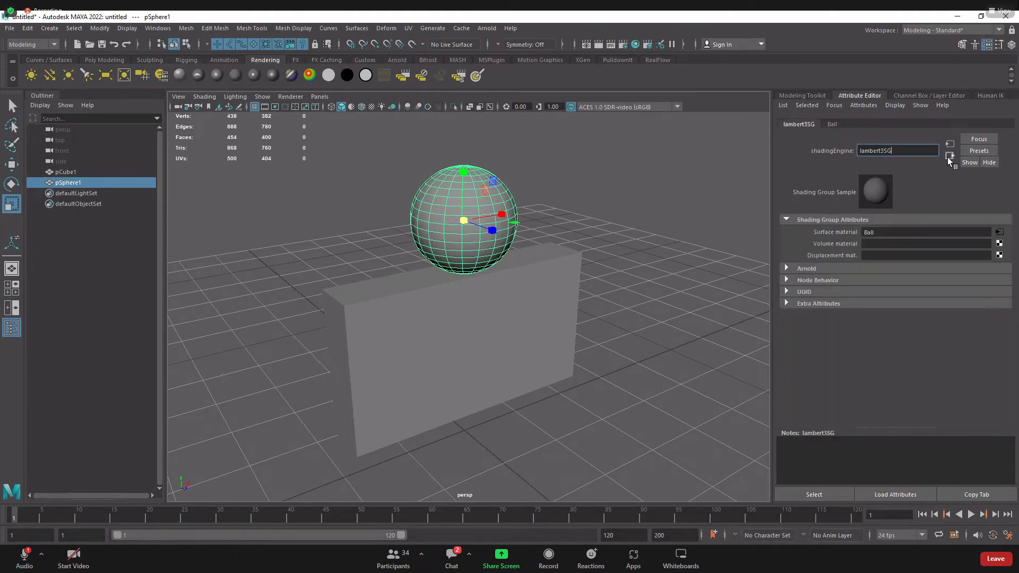
double_click(906, 150)
type("Ball")
key("Return")
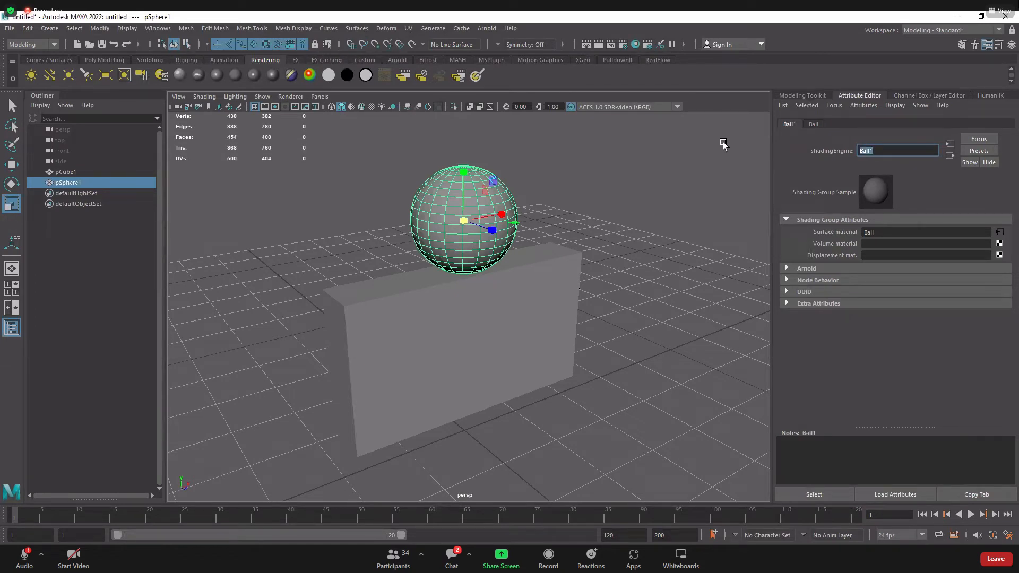
left_click(639, 262)
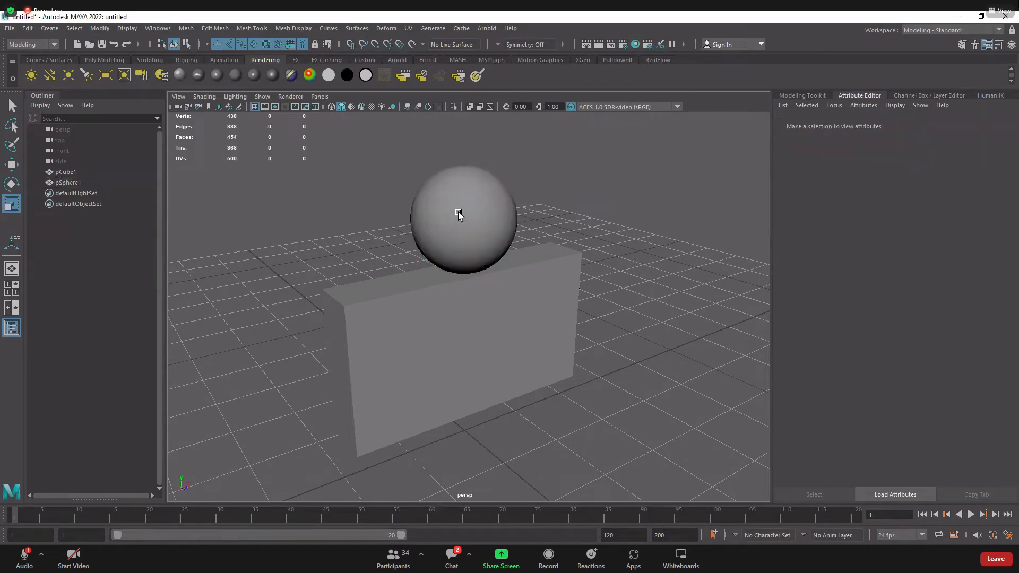
left_click(460, 210)
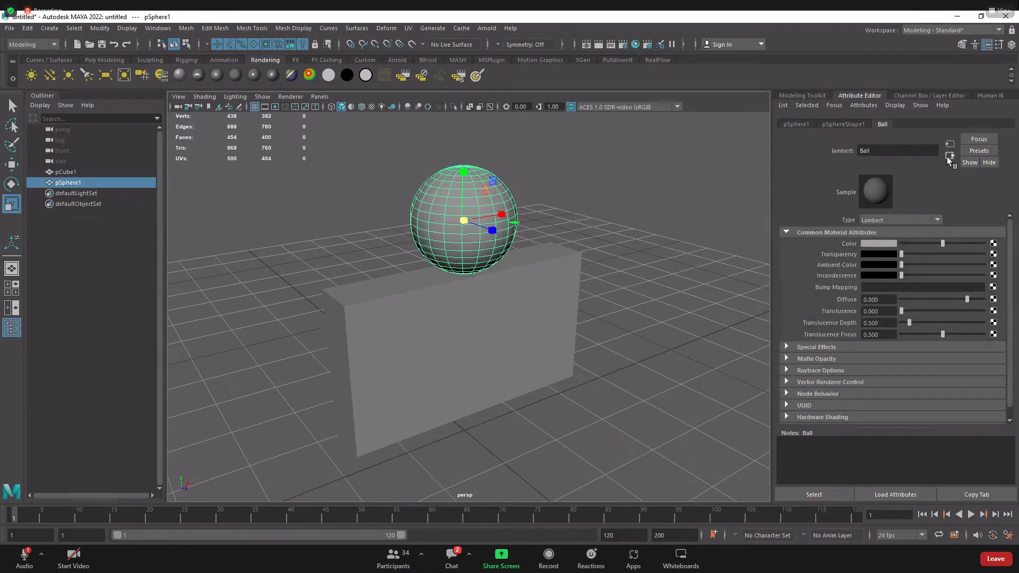
Assign a new Lambert material to the box and rename its shading group as Box
left_click(623, 190)
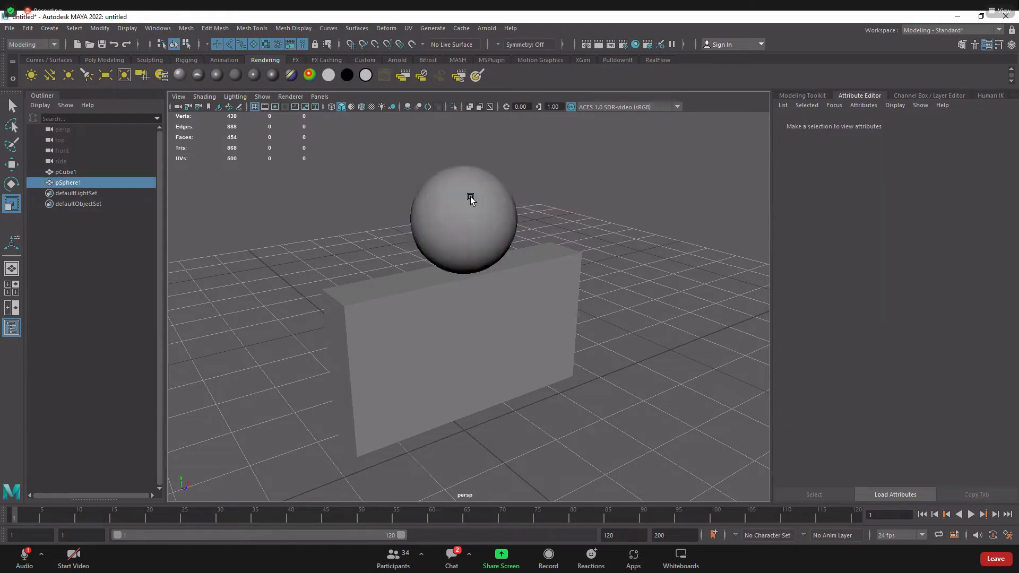
left_click(440, 209)
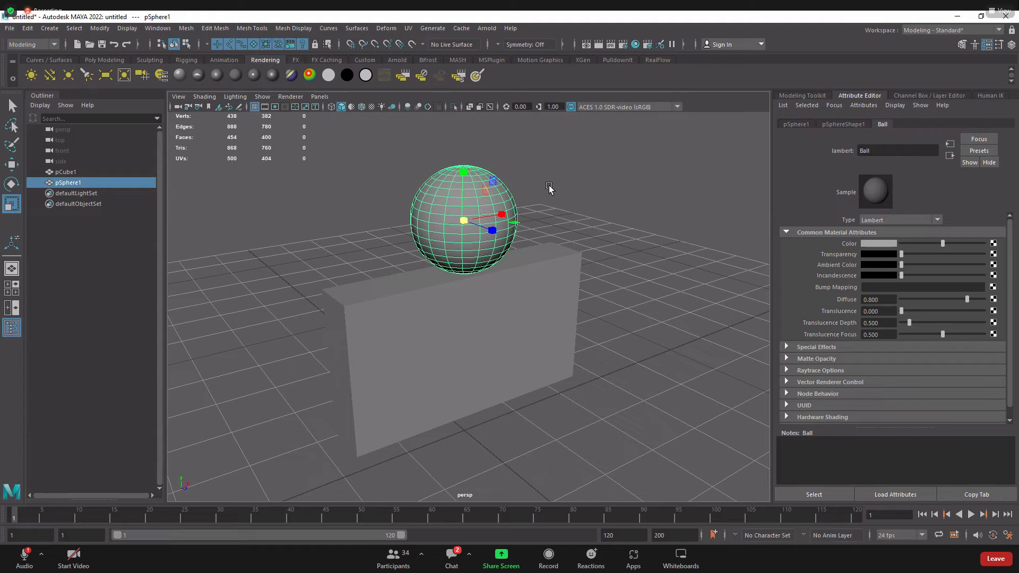
left_click(513, 321)
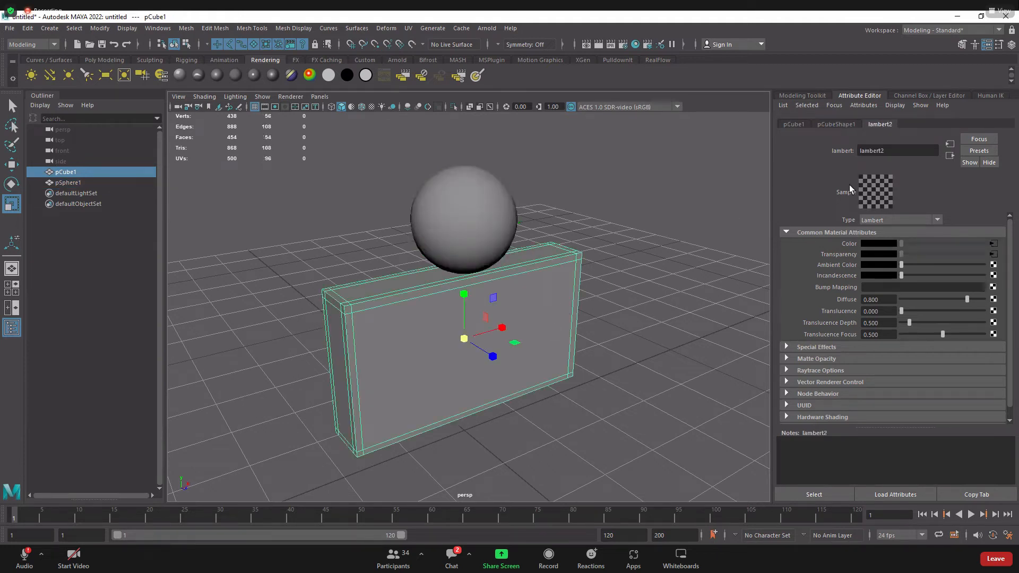
left_click(235, 76)
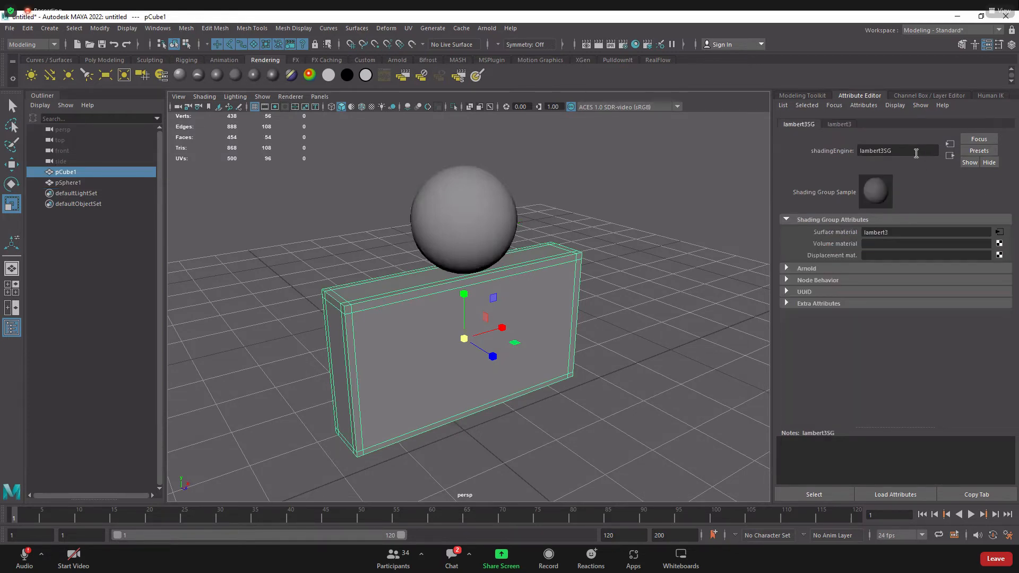
type("B")
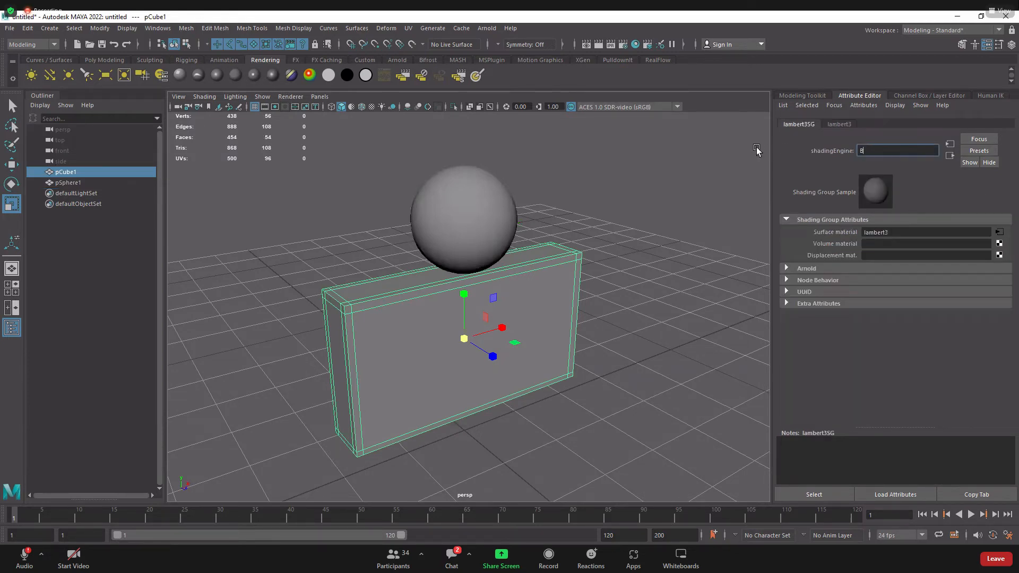
type("ox")
key("Return")
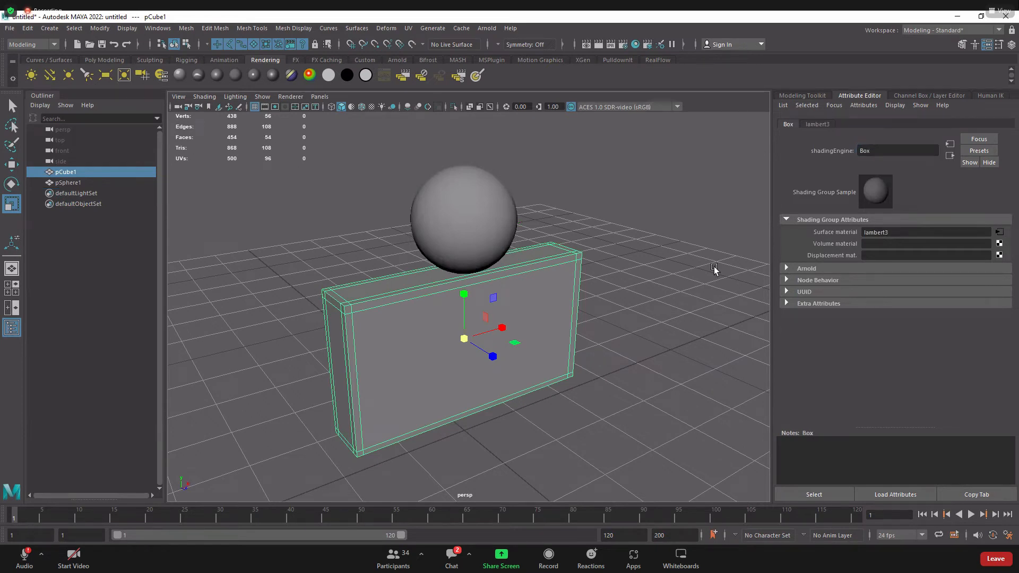
Reselect the box and rename its Lambert material as Box1
left_click(688, 338)
left_click(500, 313)
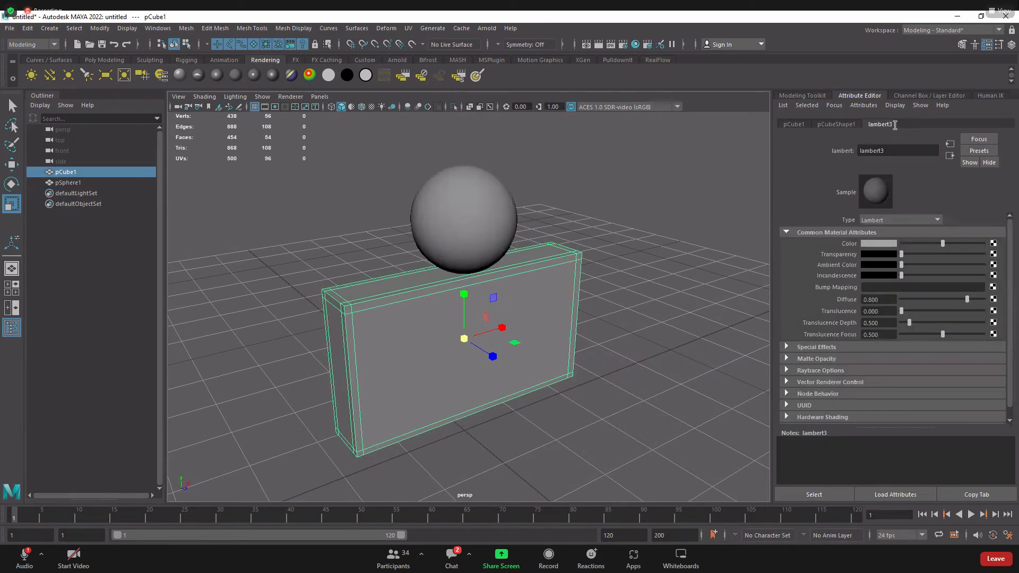
double_click(855, 151)
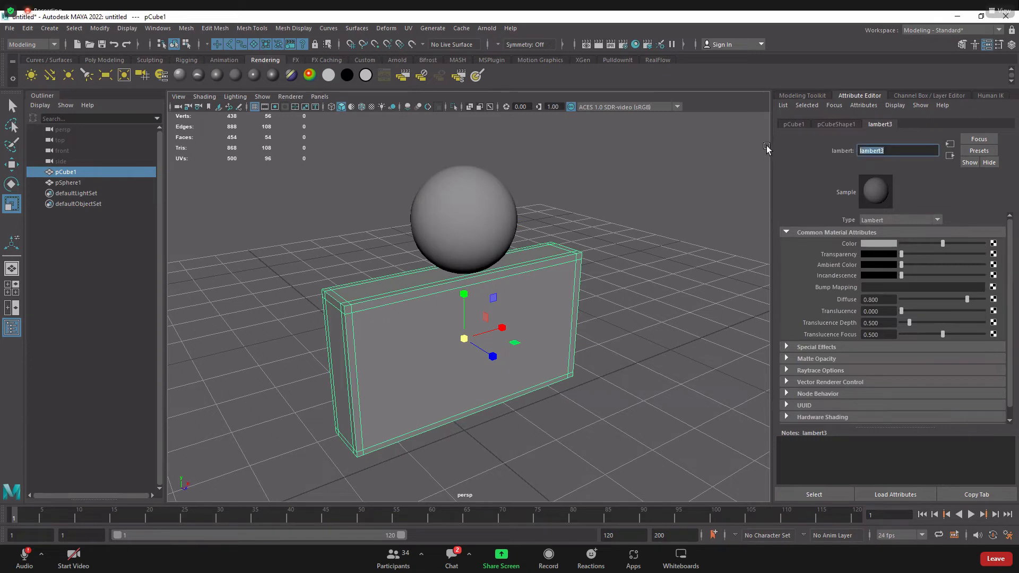
type("Box1")
key("Return")
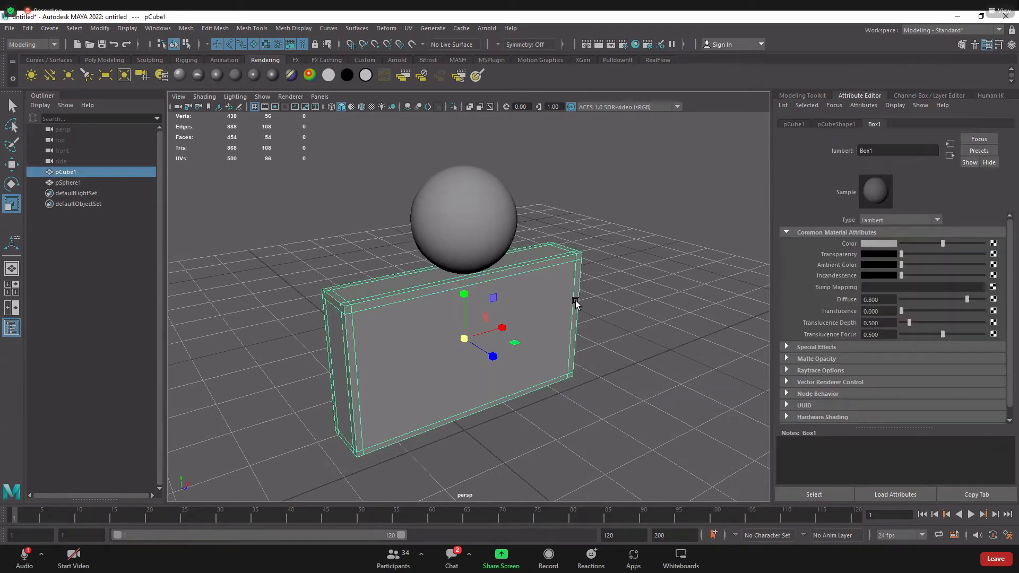
Check the name of the box's shading group and compare the materials assigned to the sphere and the box
left_click(950, 155)
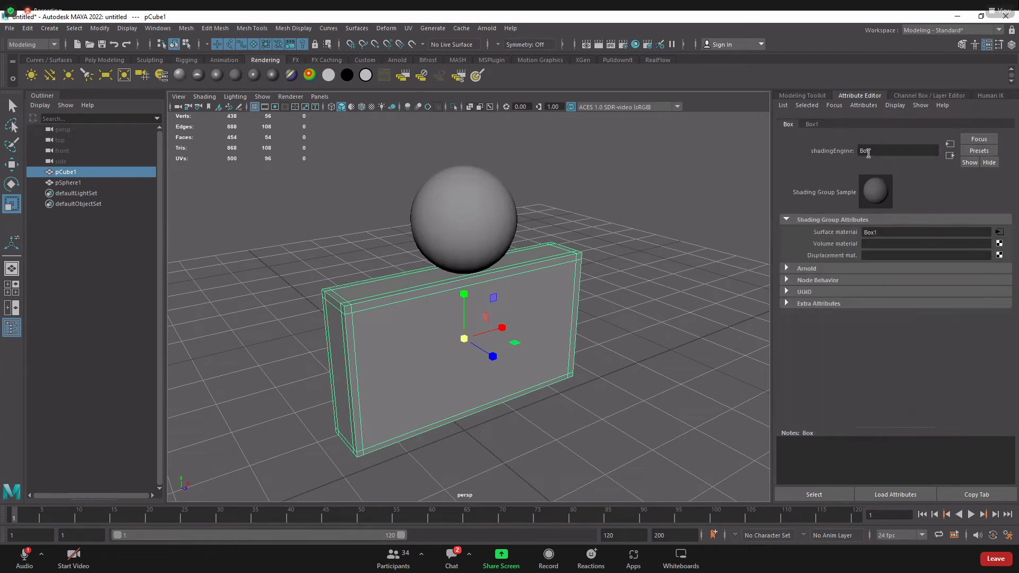
left_click(695, 245)
left_click(562, 296)
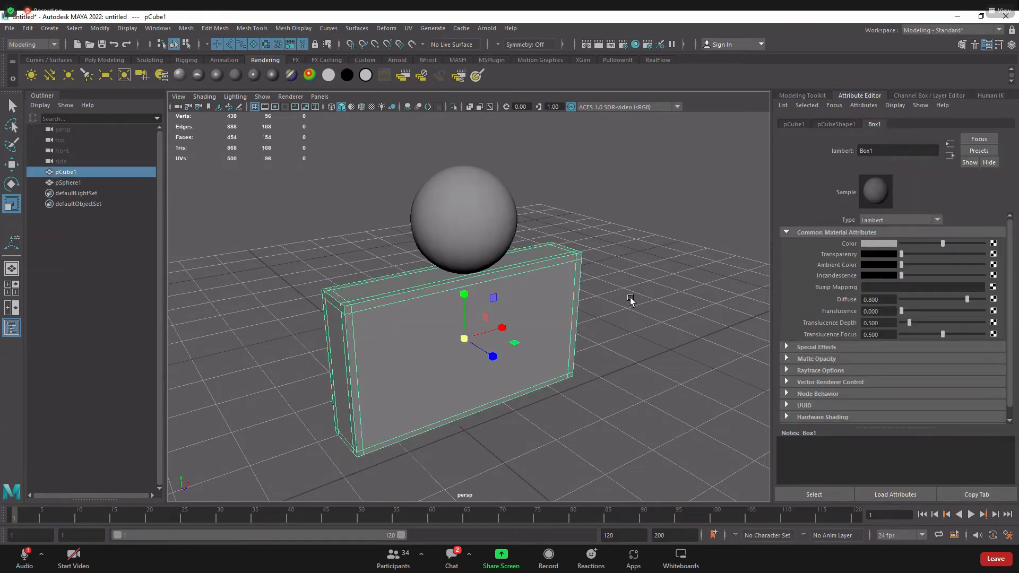
left_click(464, 210)
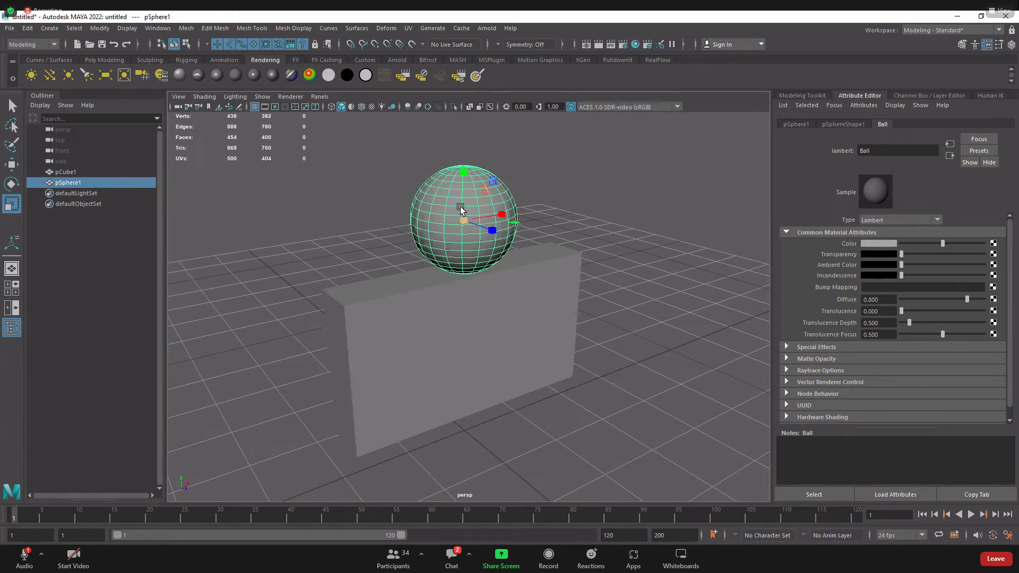
left_click(470, 299)
left_click(464, 220)
left_click(439, 302)
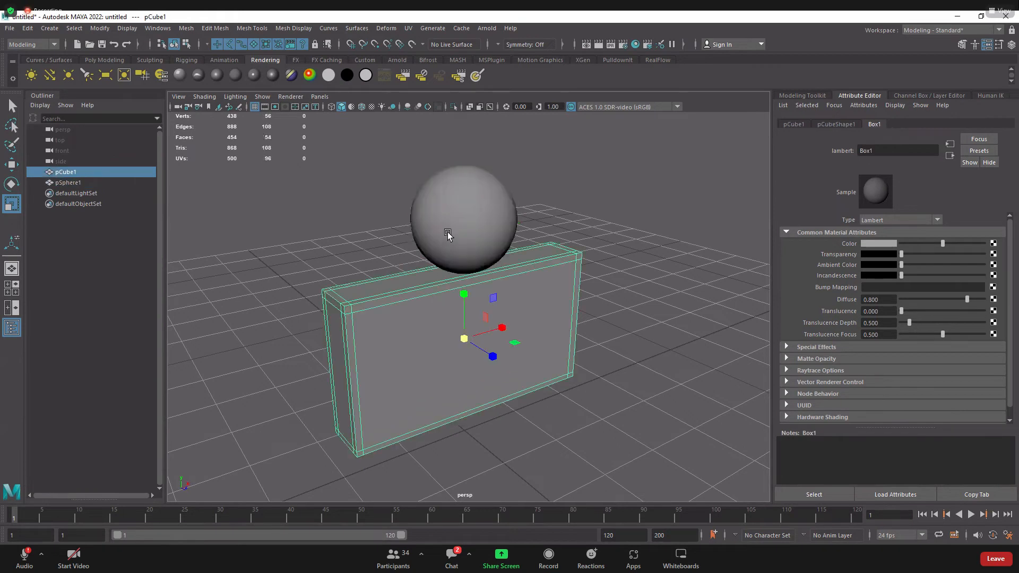
Rename the cube object as Box2 and the sphere object as Ball2, and clear the selection
double_click(65, 172)
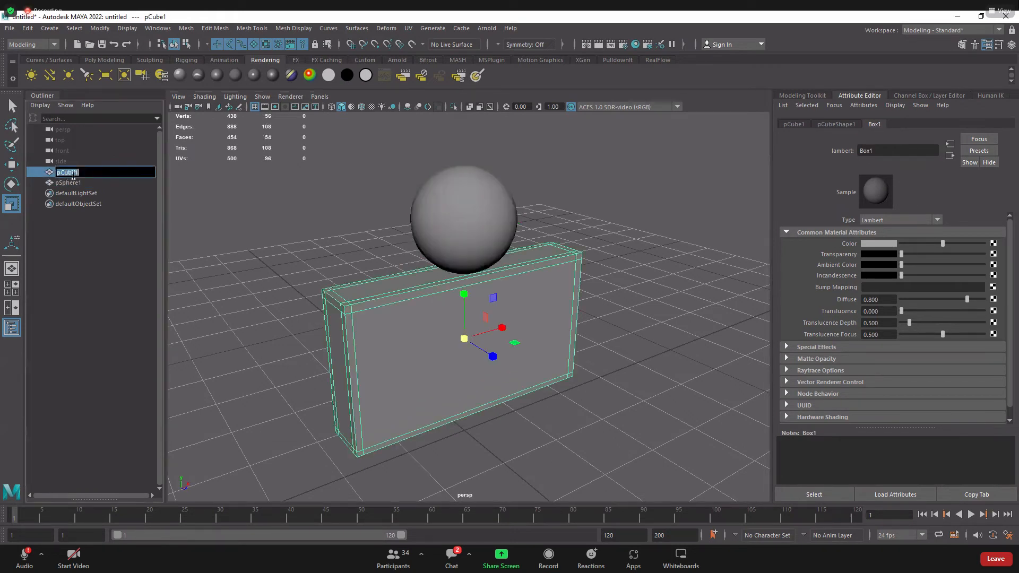
type("Box2")
key("Return")
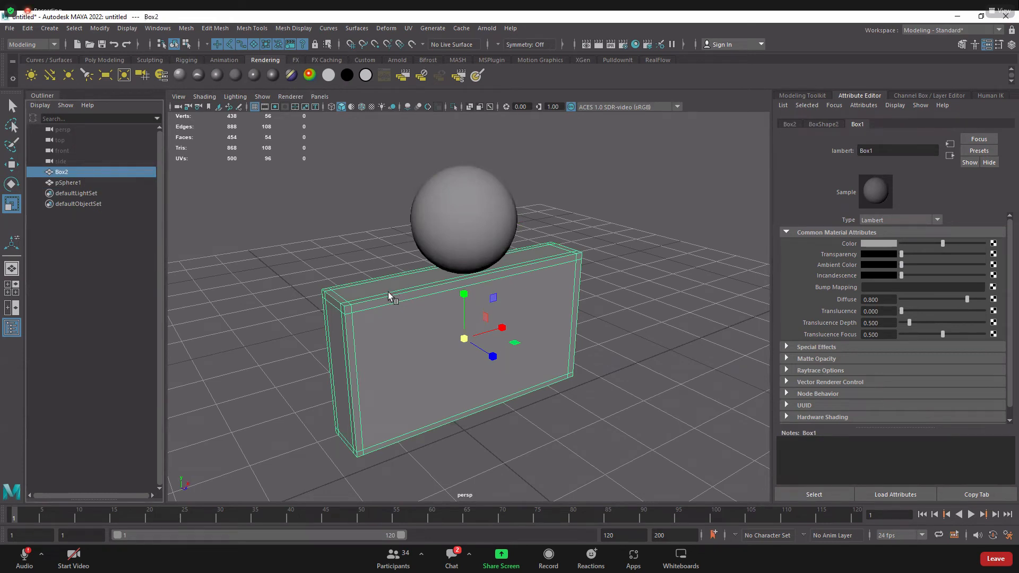
double_click(71, 184)
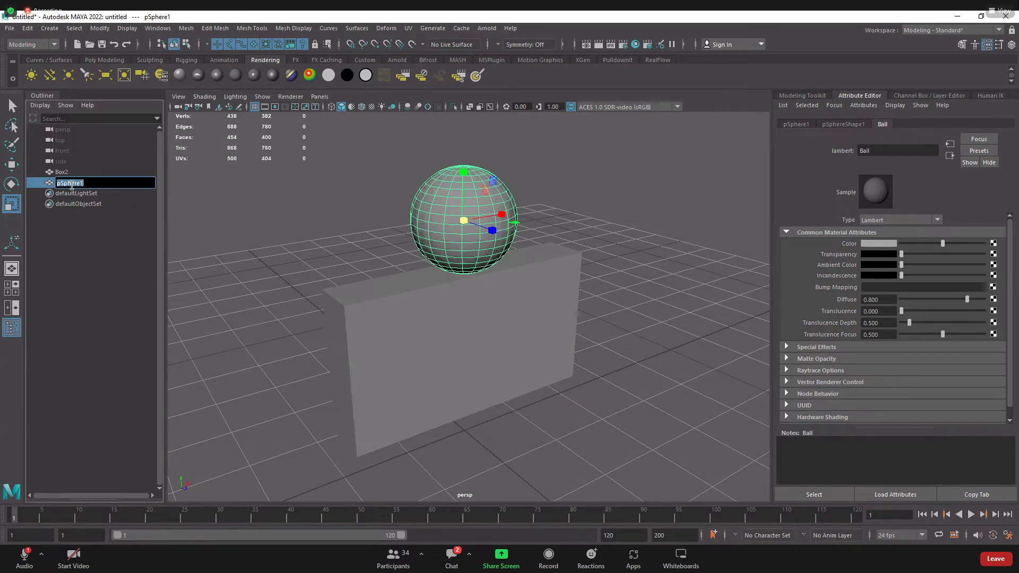
type("Ball")
key("Return")
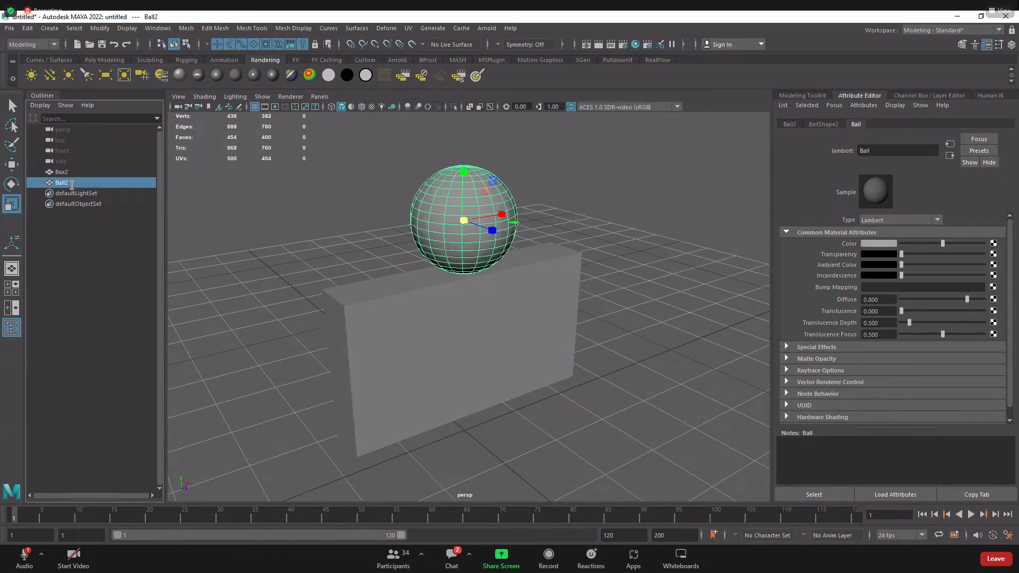
left_click(282, 336)
left_click(419, 342)
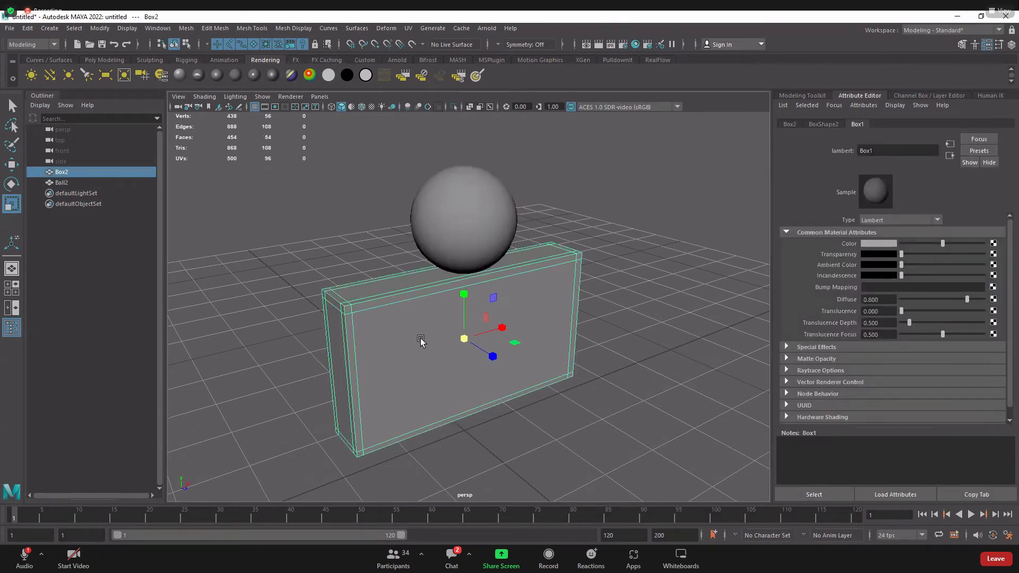
left_click(342, 190)
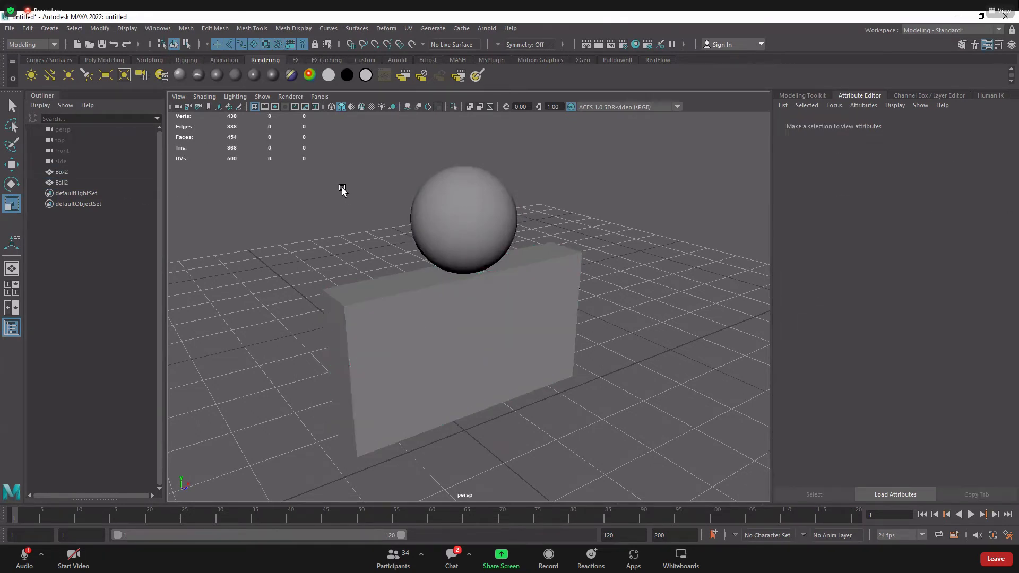
Save the scene as the Maya ASCII file Test_01 in the folder D:\CLASS\SUBSTANCE
left_click(100, 45)
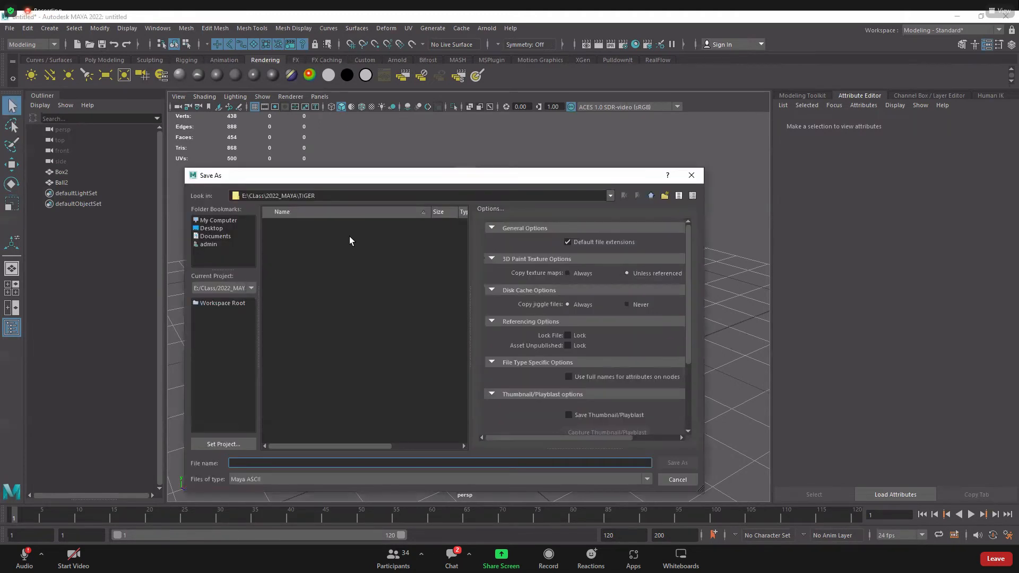
left_click(218, 218)
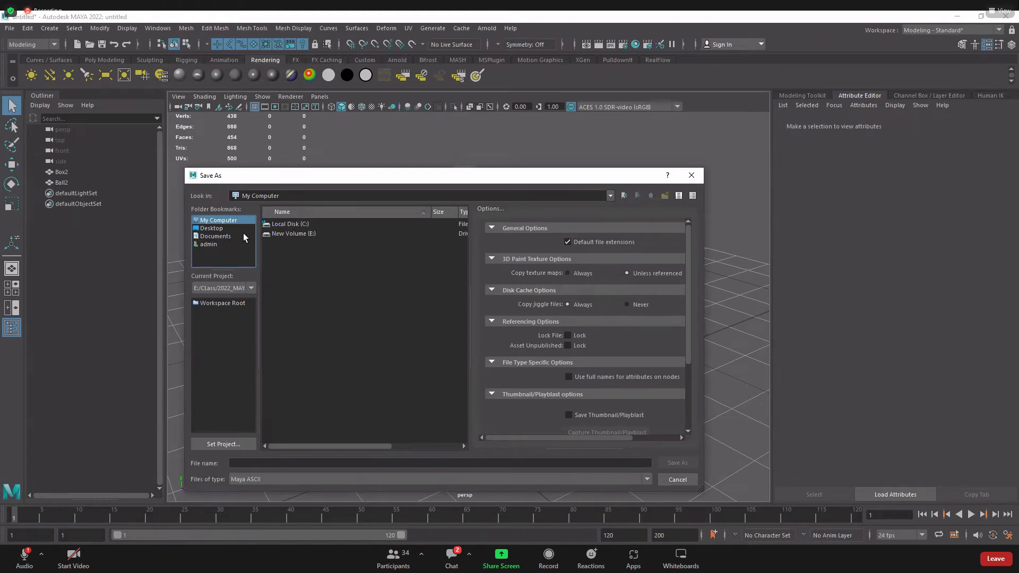
left_click(289, 234)
double_click(288, 236)
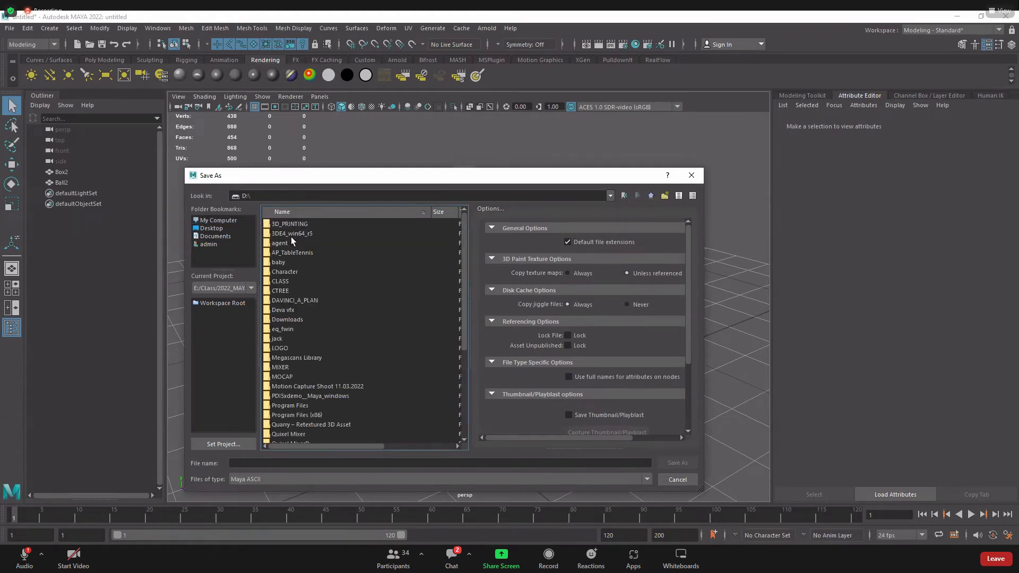
left_click(285, 349)
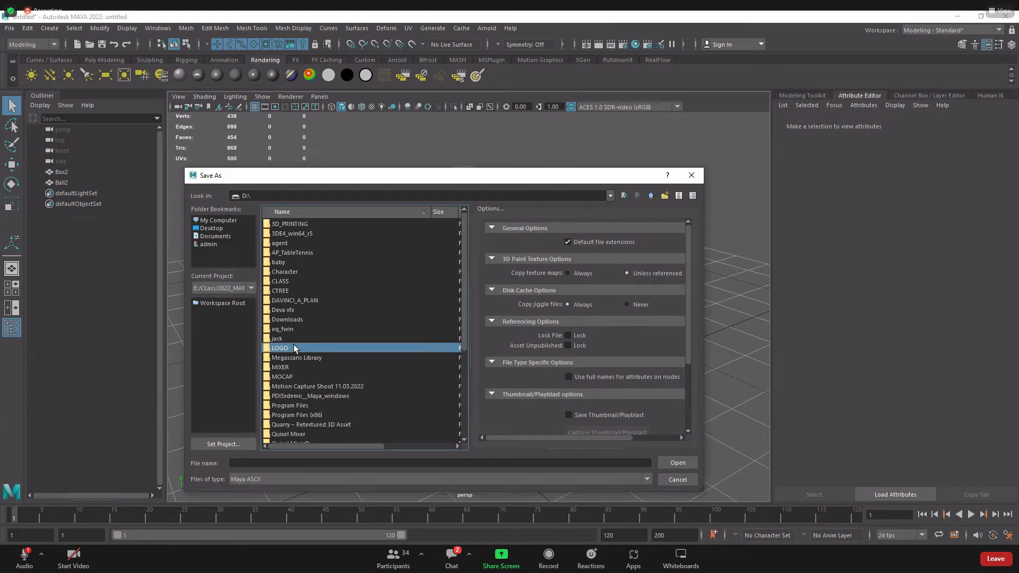
key("s")
scroll(297, 356, "up", 2)
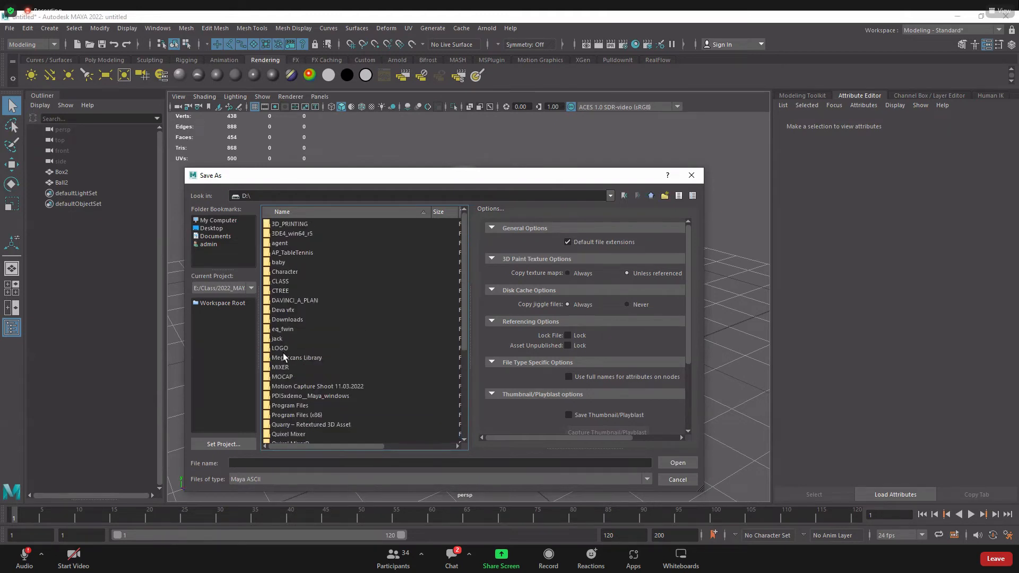
double_click(281, 281)
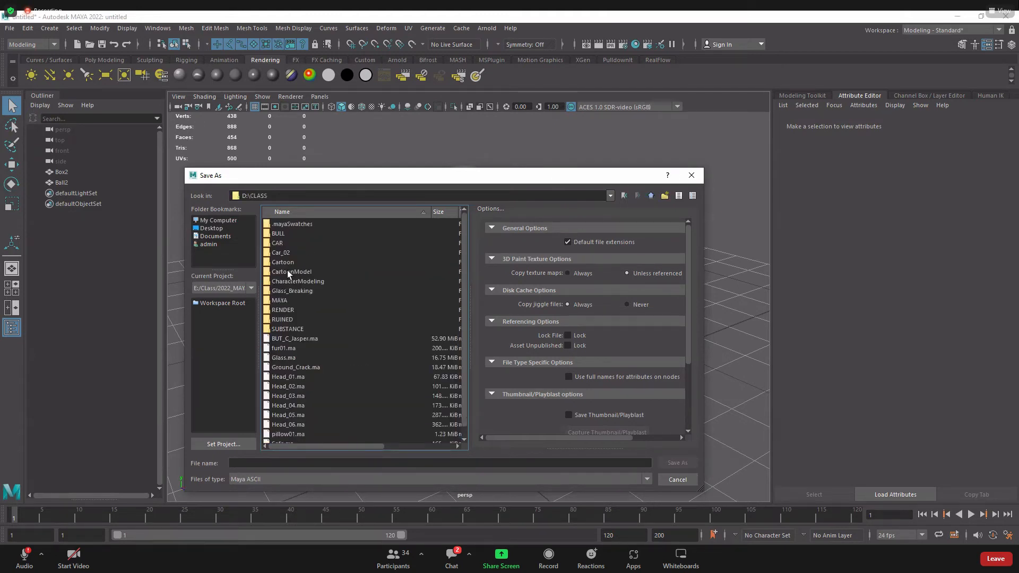
double_click(285, 327)
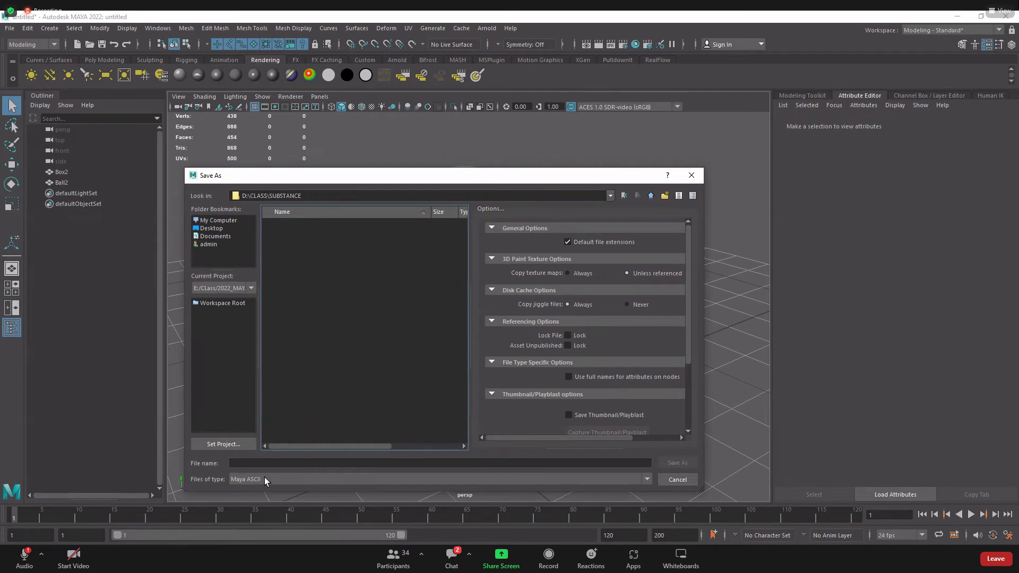
left_click(261, 463)
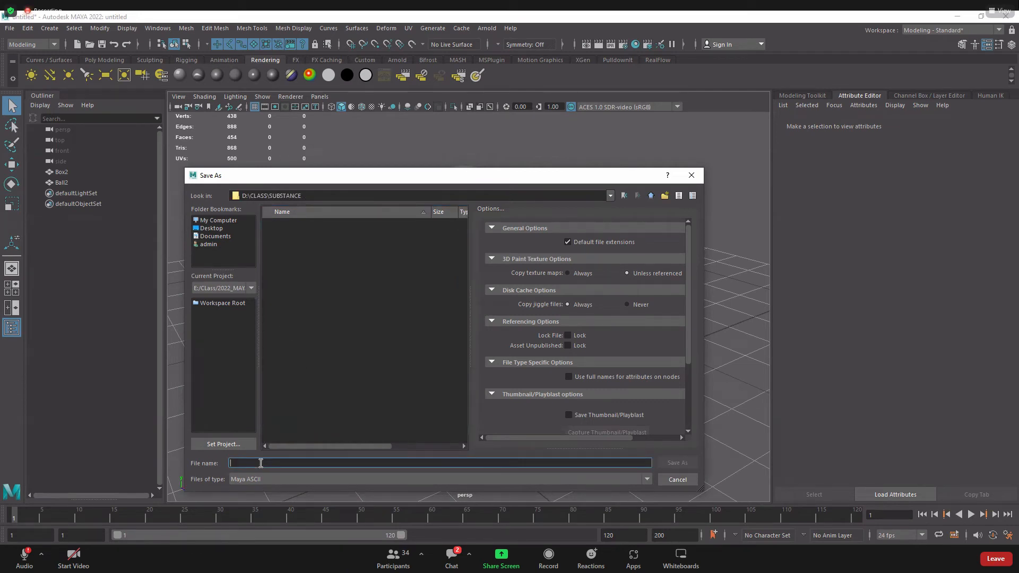
type("Test_01")
key("Return")
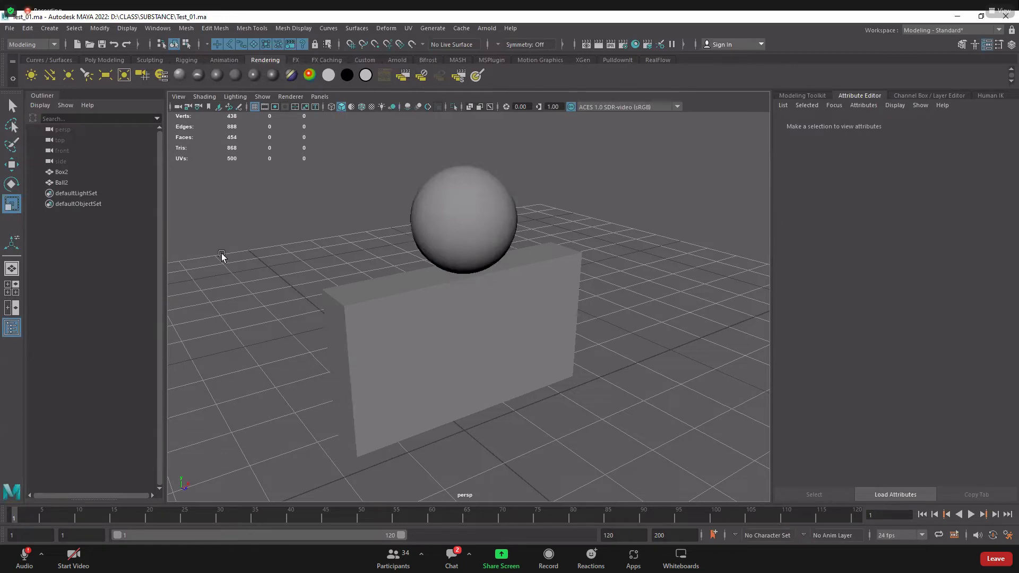
Select the box and the sphere together in the perspective view
left_click_drag(412, 266, 675, 425)
left_click(663, 412)
left_click_drag(333, 159, 634, 392)
left_click(632, 390)
left_click_drag(358, 170, 613, 366)
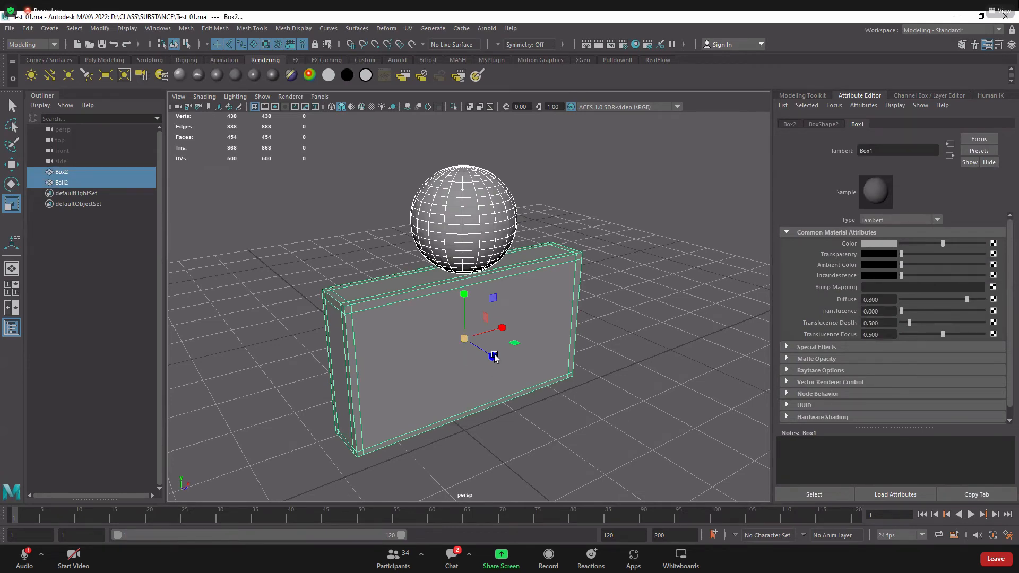
Select the box and the ball and open the UV Editor to examine the UV shells of both objects
left_click_drag(492, 355, 420, 345, "alt")
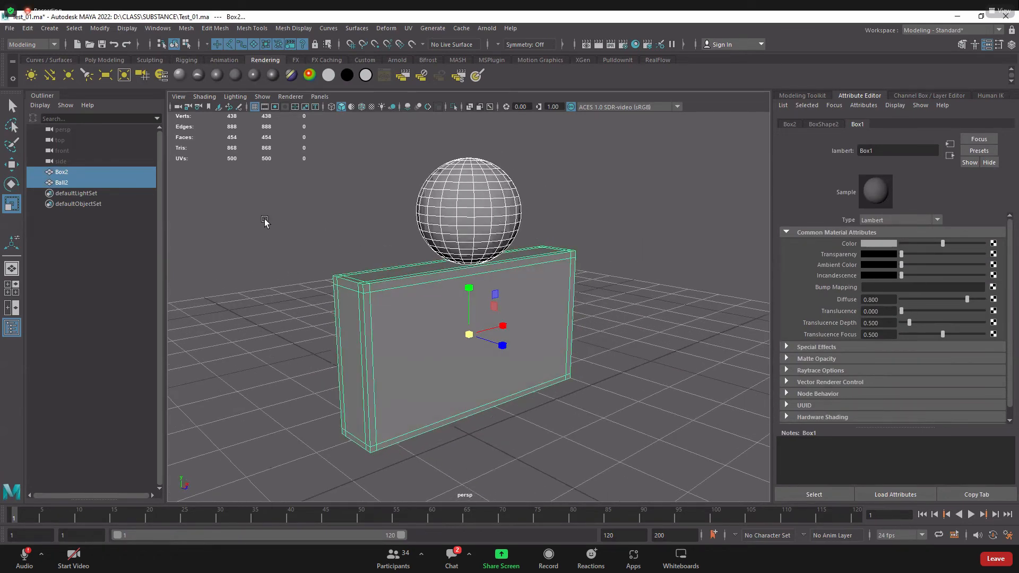
left_click(250, 196)
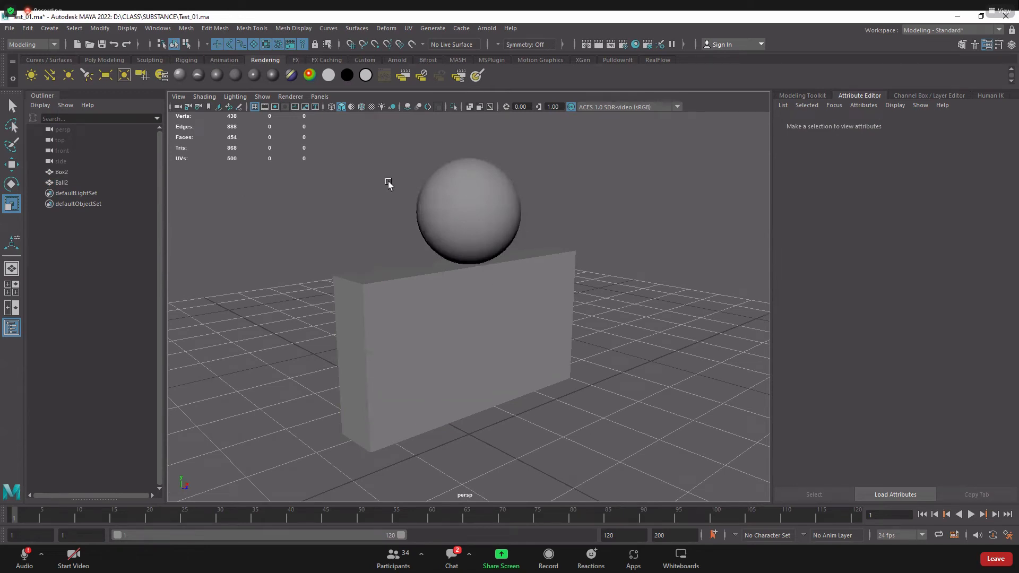
left_click_drag(395, 141, 584, 287)
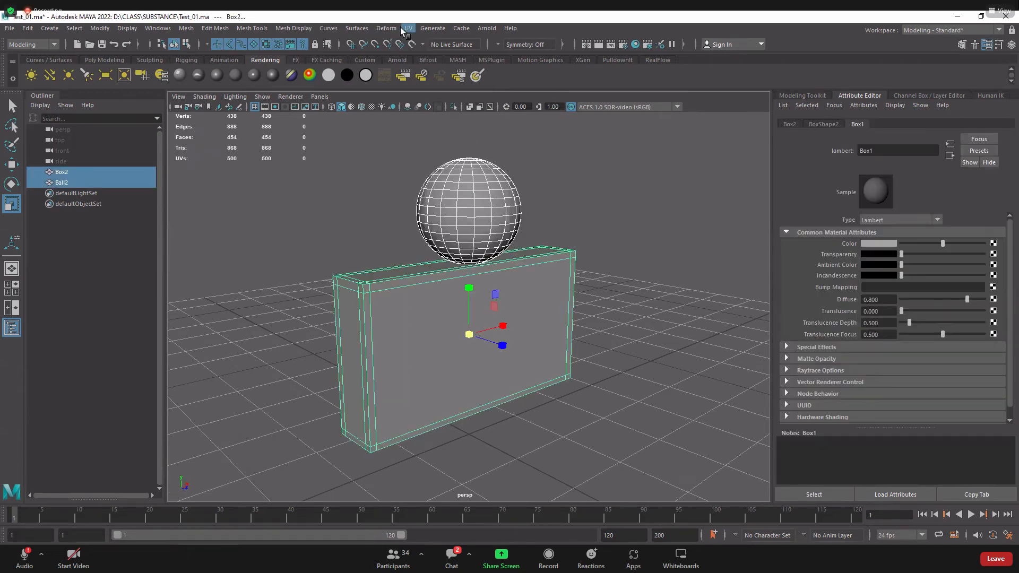
left_click(408, 29)
left_click(433, 47)
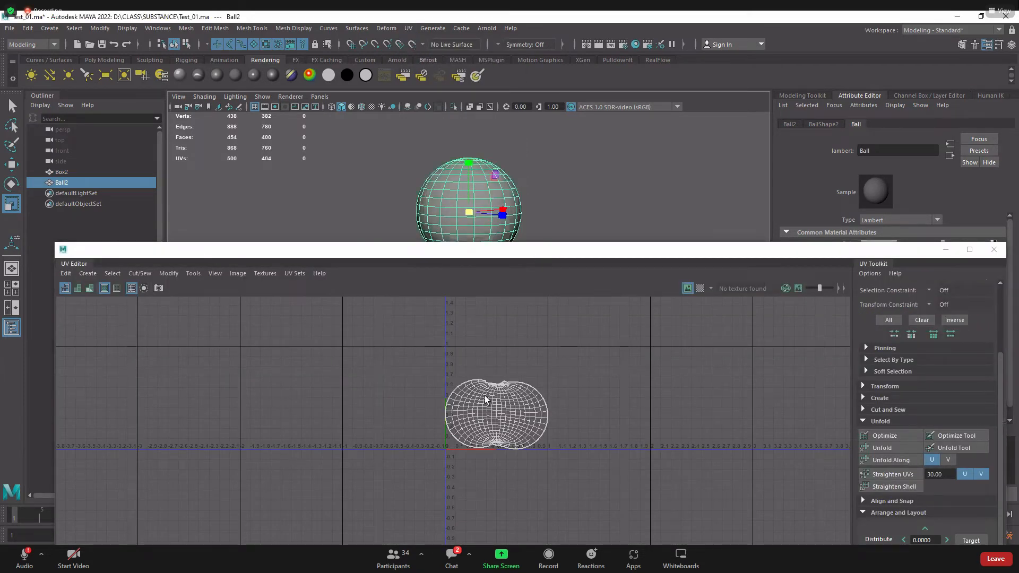
scroll(537, 414, "down", 4)
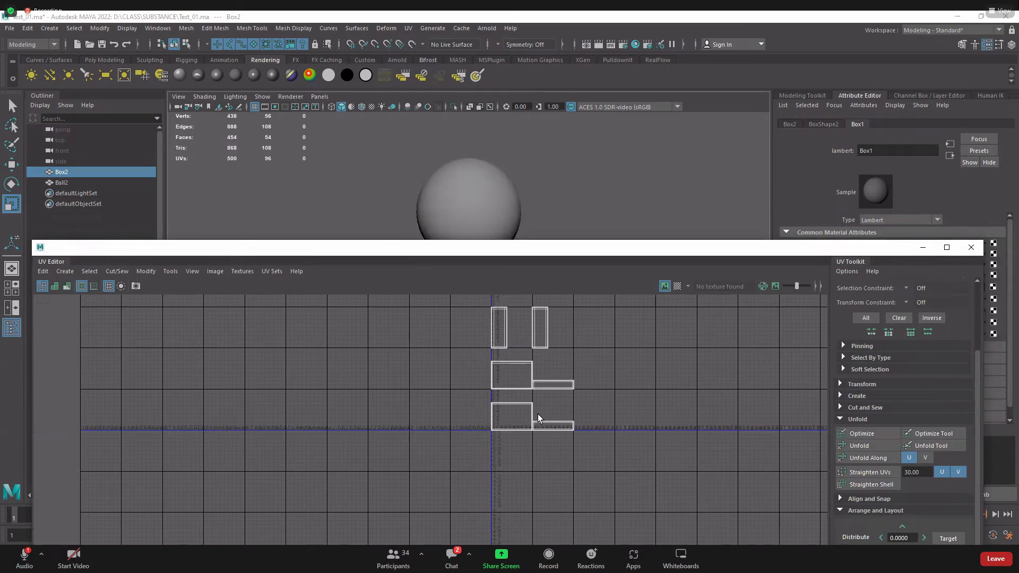
scroll(537, 414, "up", 3)
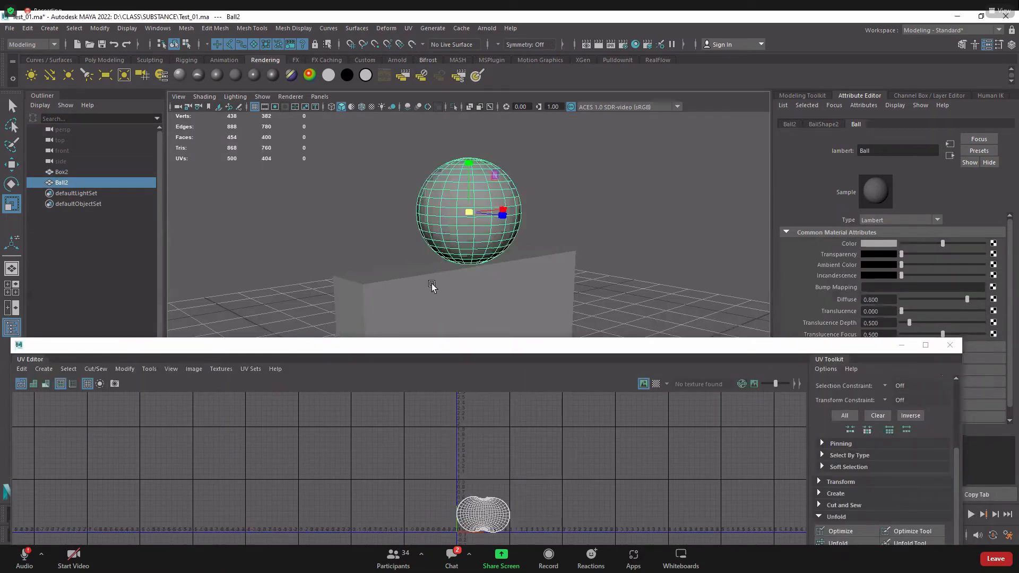
left_click(425, 290, "shift")
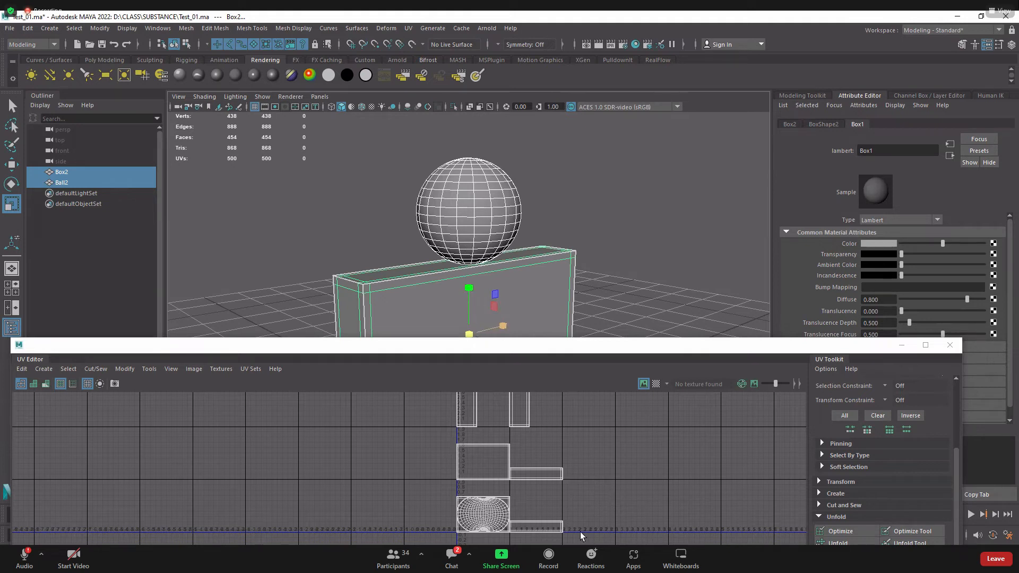
Select the box and the ball alternately to compare their UV layouts, and close the UV Editor
left_click(632, 252)
left_click(504, 263)
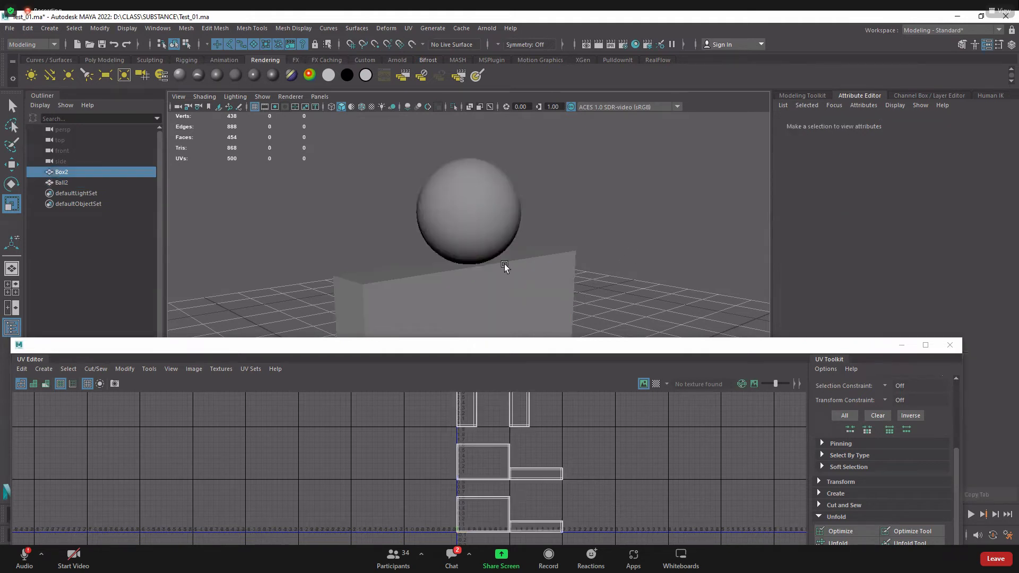
left_click(489, 225)
left_click(508, 276)
left_click(486, 232)
left_click(512, 299)
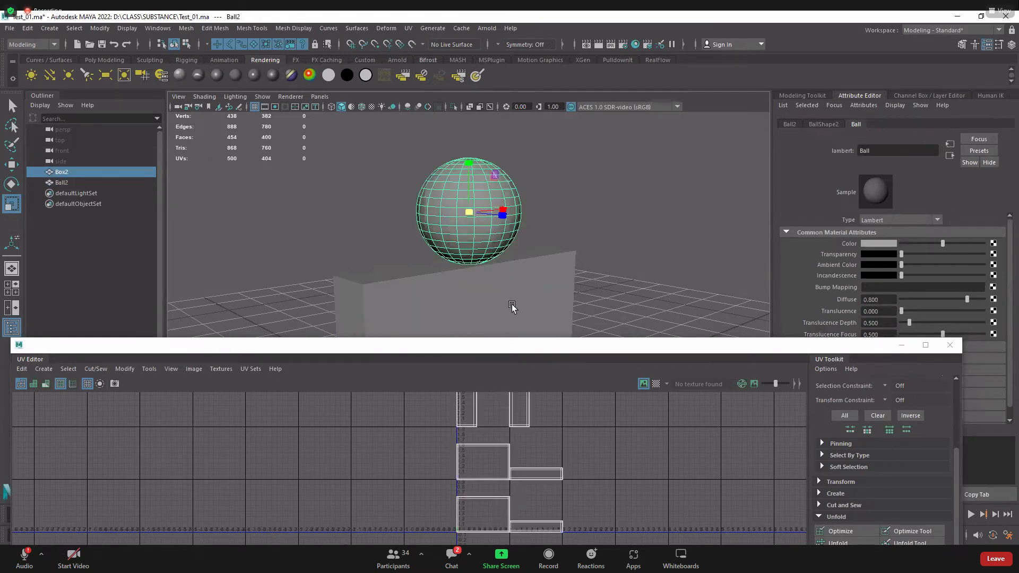
left_click(484, 220)
left_click(511, 290)
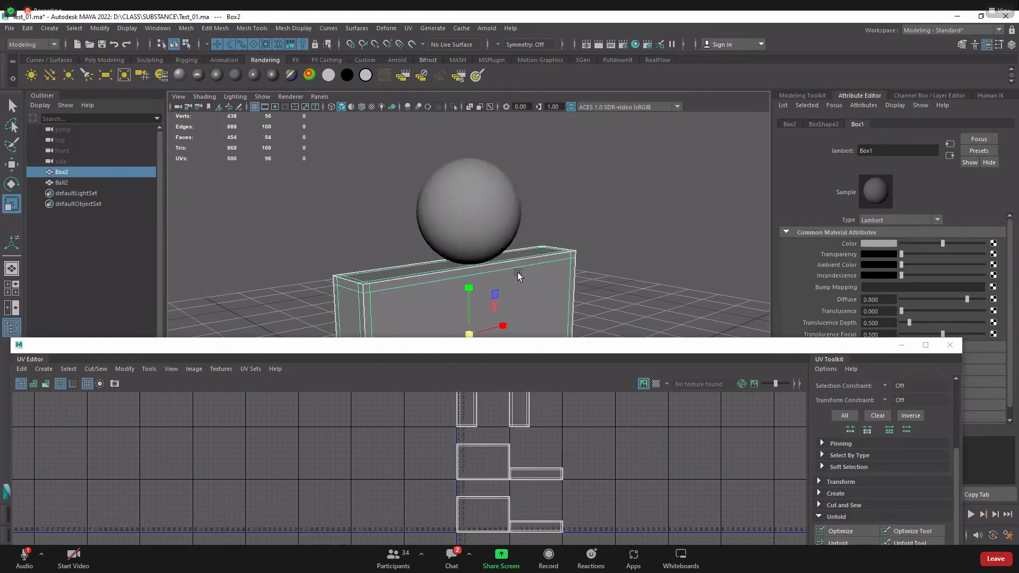
scroll(636, 263, "down", 2)
scroll(636, 263, "down", 2)
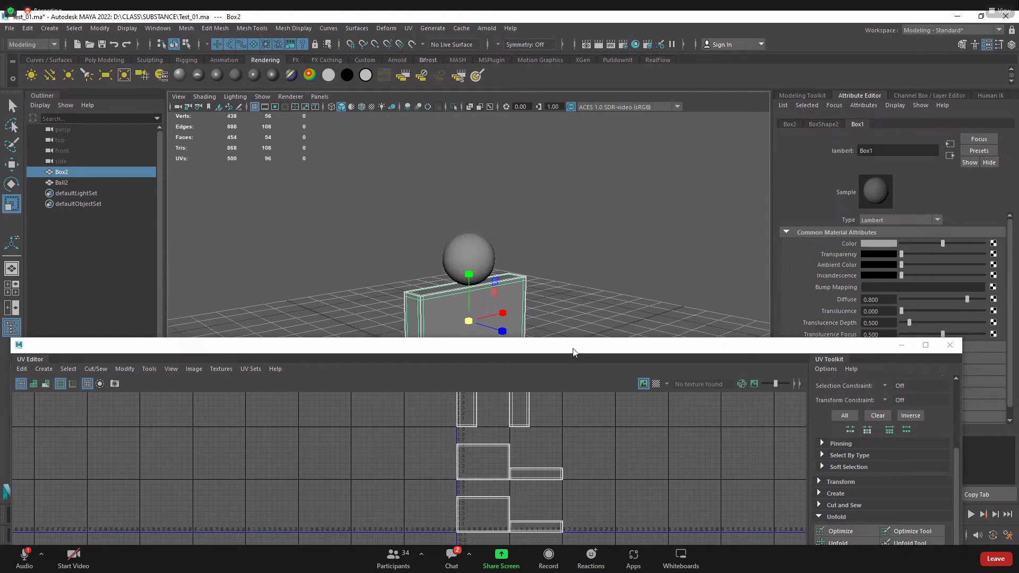
left_click(953, 347)
left_click(687, 296)
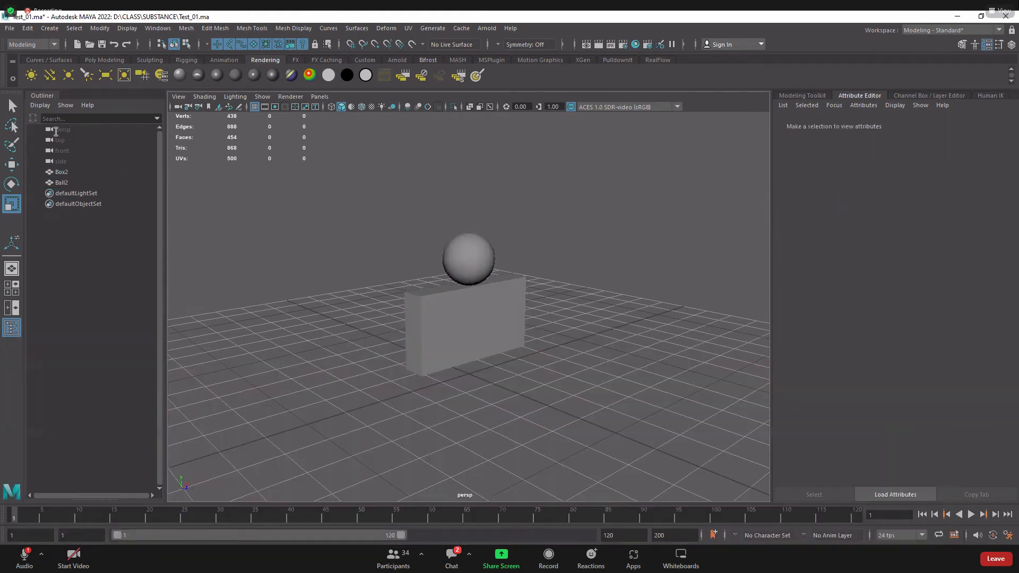
Set up an OBJ export of the whole scene to D:\CLASS\SUBSTANCE with the file name Test_01
left_click(10, 29)
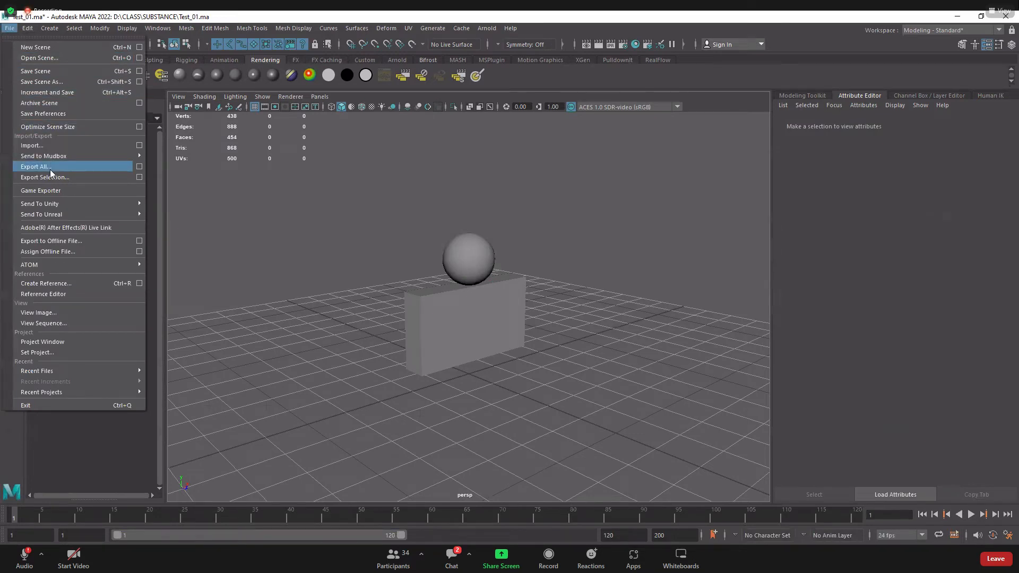
left_click(50, 170)
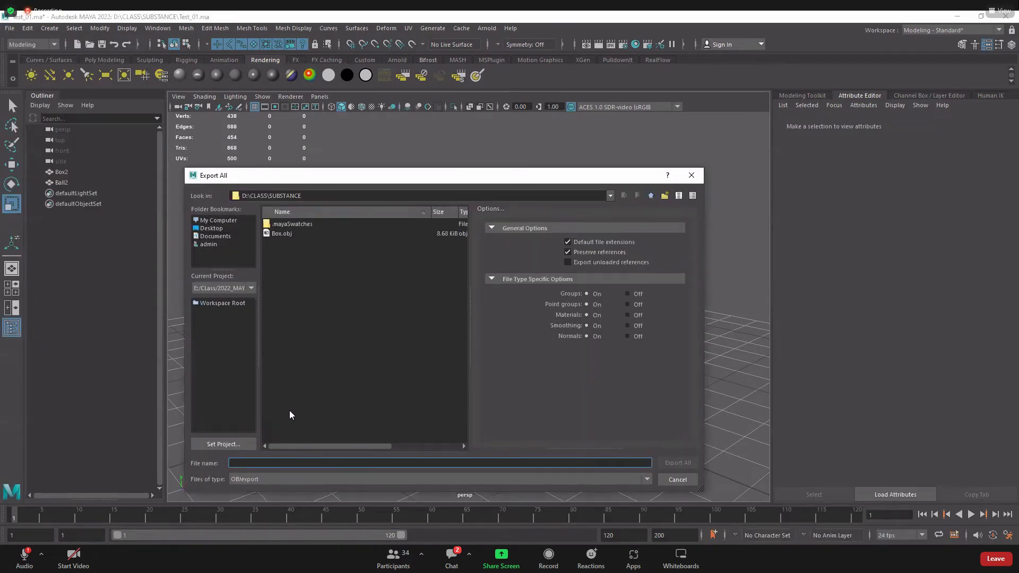
left_click(276, 234)
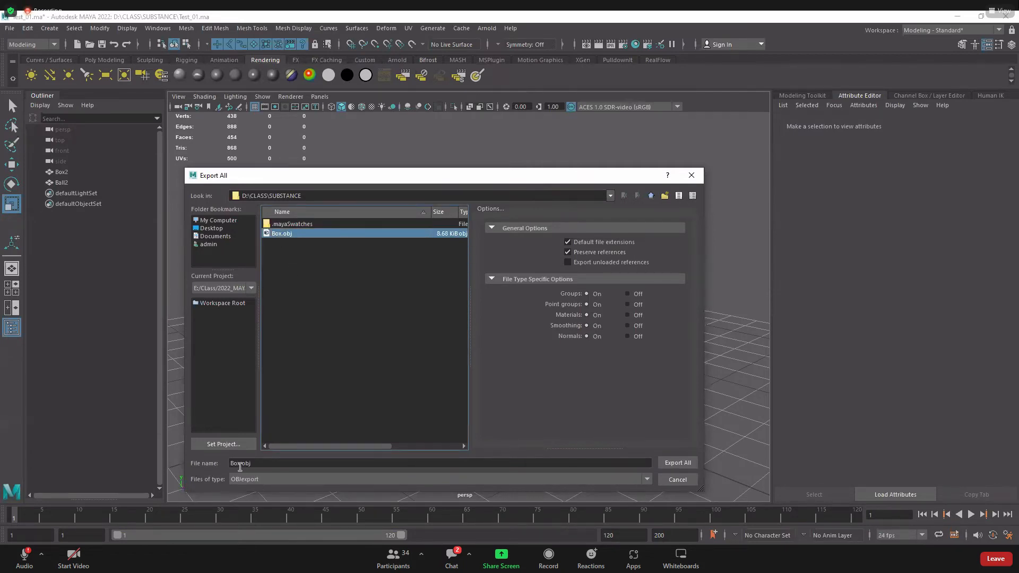
left_click_drag(265, 466, 224, 466)
type("Tet")
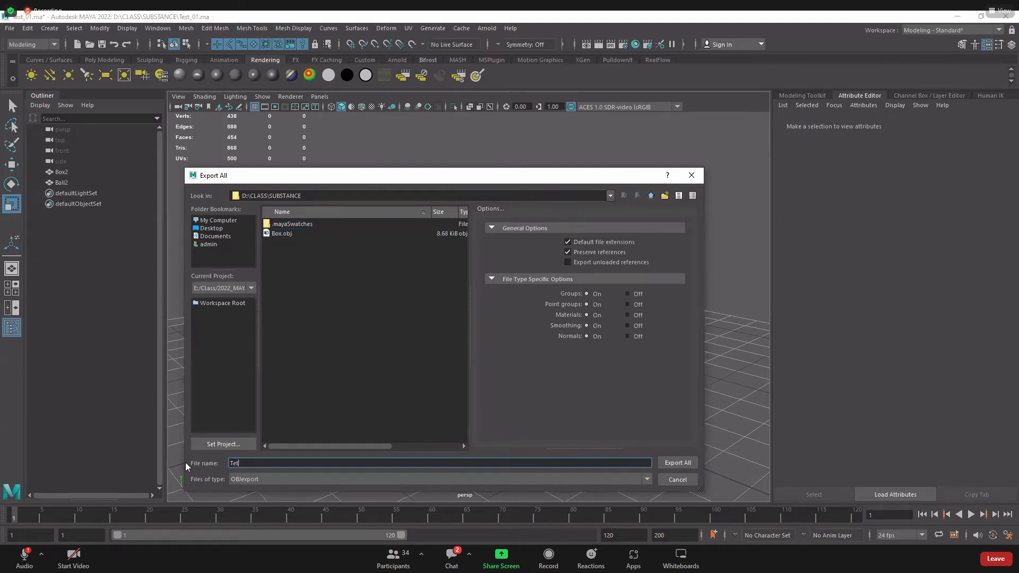
type("stst_")
left_click_drag(292, 180, 321, 104)
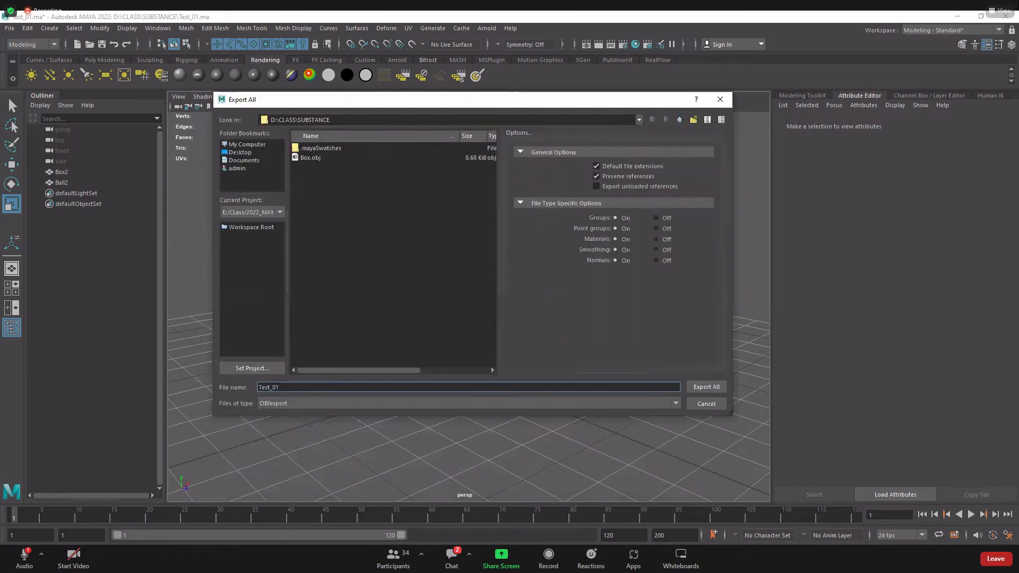
left_click(150, 344)
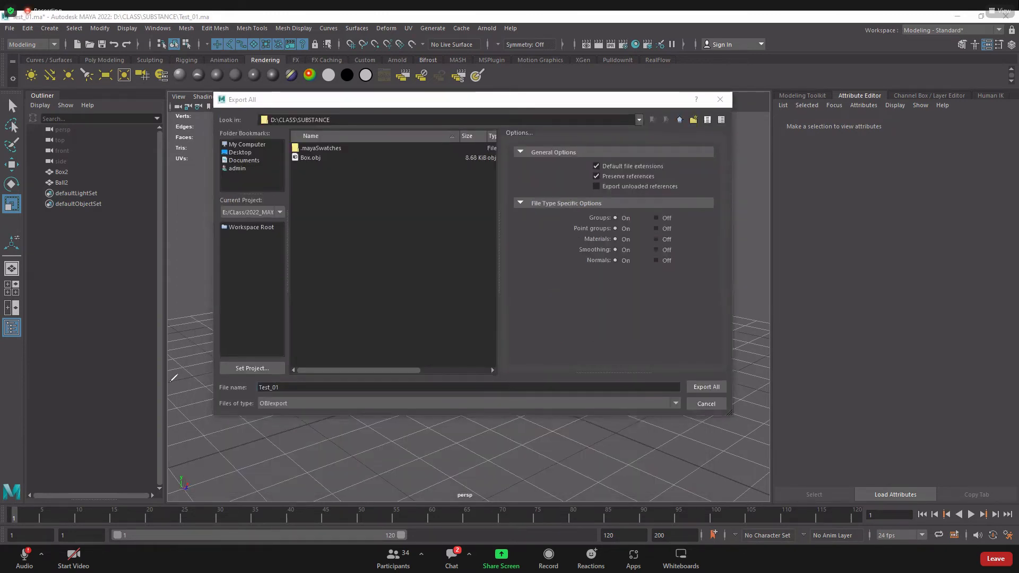
mouse_move(171, 369)
left_mouse_down()
mouse_move(734, 361)
mouse_move(746, 440)
mouse_move(154, 420)
mouse_move(166, 362)
left_mouse_up()
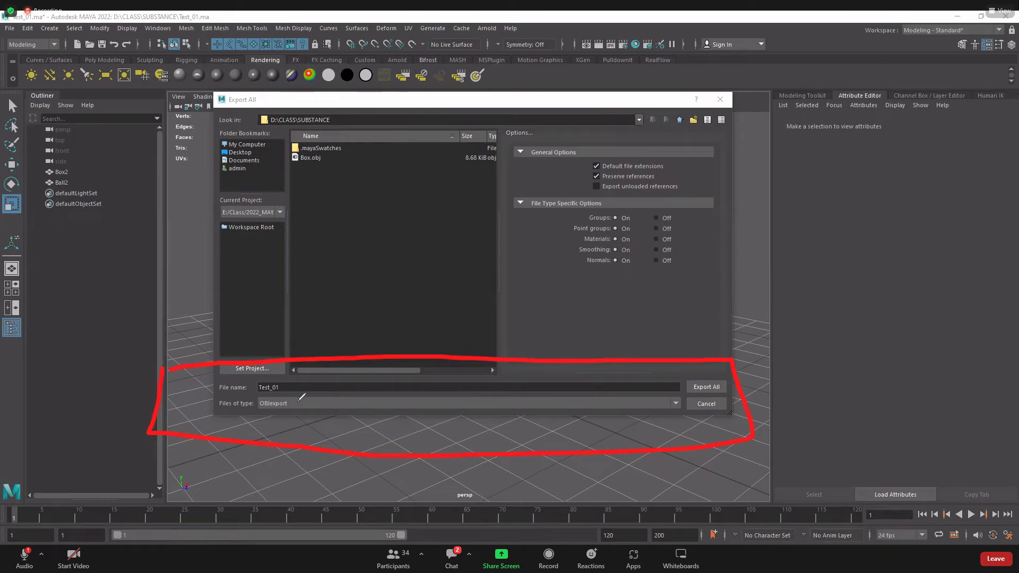
left_click_drag(293, 399, 424, 332)
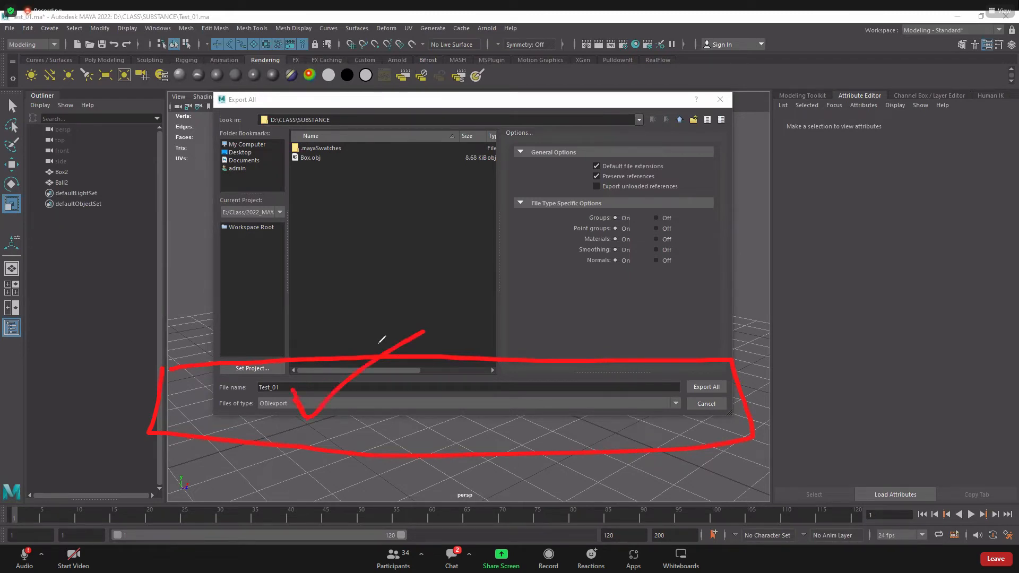
left_click_drag(292, 391, 394, 333)
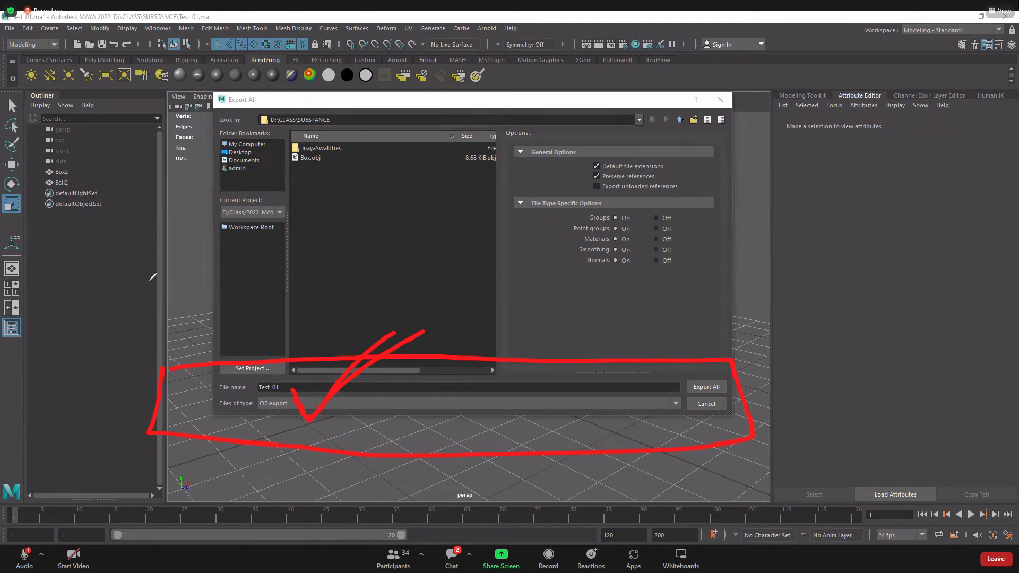
left_click_drag(151, 283, 208, 308)
mouse_move(210, 267)
left_mouse_down()
mouse_move(220, 304)
mouse_move(278, 297)
mouse_move(319, 306)
mouse_move(307, 336)
left_mouse_up()
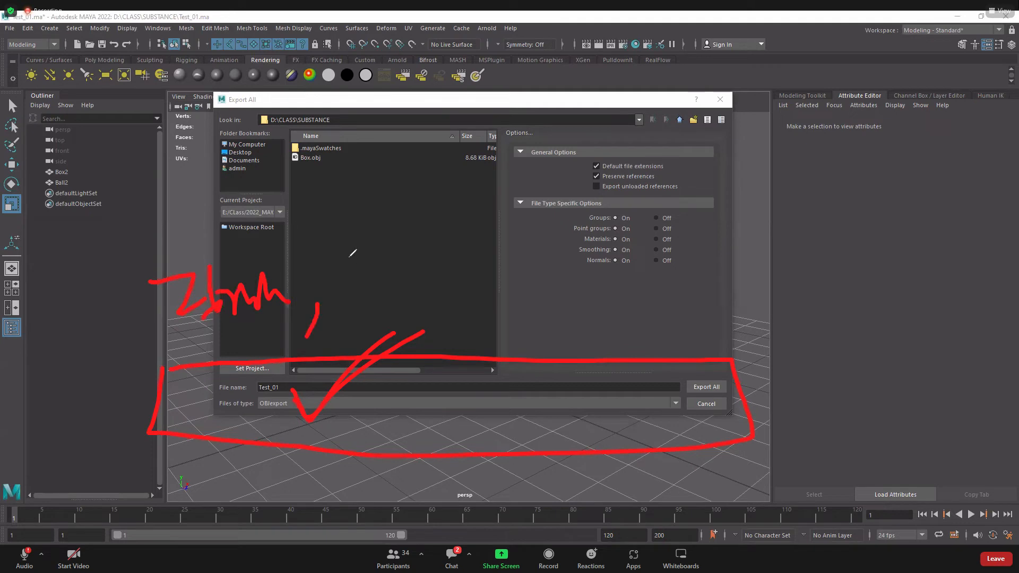
mouse_move(343, 250)
left_mouse_down()
mouse_move(363, 285)
mouse_move(405, 285)
mouse_move(428, 225)
mouse_move(489, 273)
left_mouse_up()
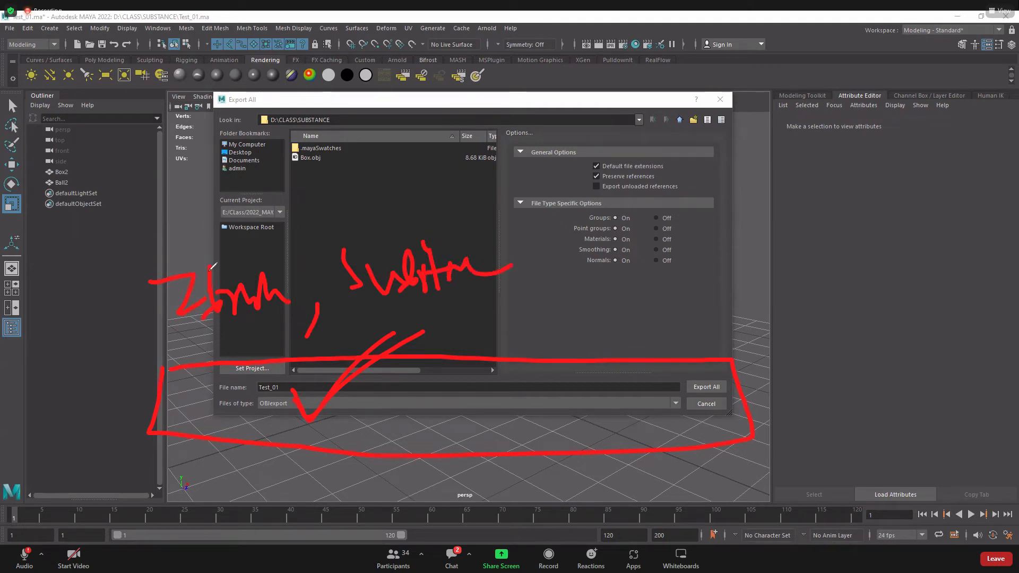
mouse_move(130, 259)
left_mouse_down()
mouse_move(211, 250)
mouse_move(515, 287)
mouse_move(159, 326)
mouse_move(154, 250)
left_mouse_up()
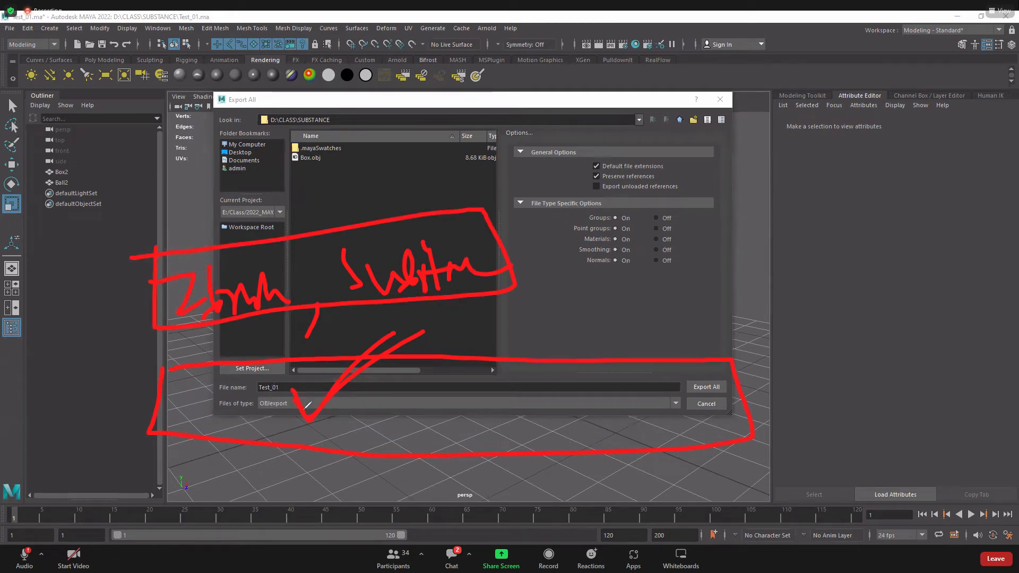
left_click_drag(310, 418, 480, 296)
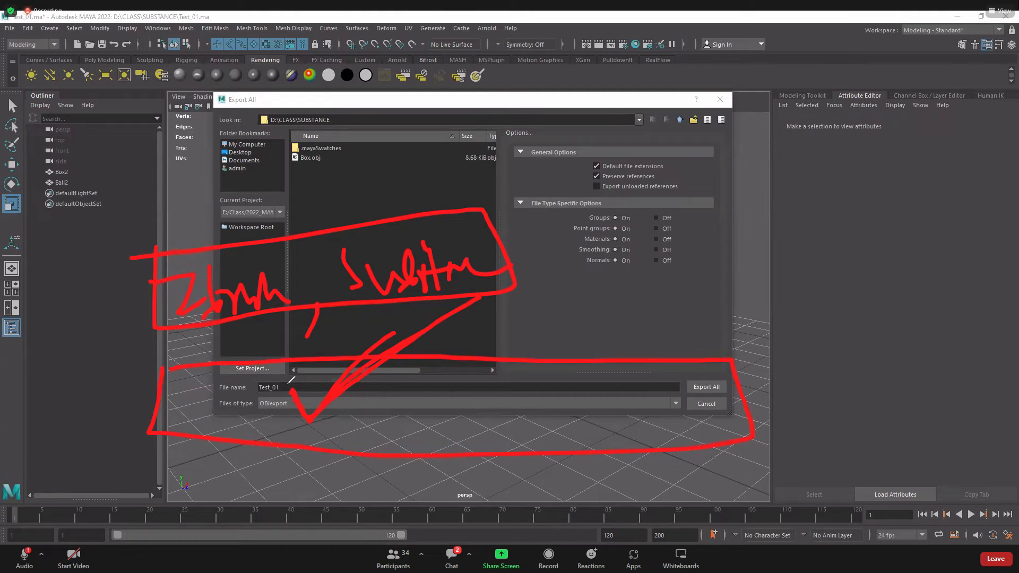
left_click_drag(565, 168, 576, 219)
mouse_move(561, 177)
left_mouse_down()
mouse_move(618, 151)
mouse_move(641, 200)
left_mouse_up()
mouse_move(635, 154)
left_mouse_down()
mouse_move(657, 162)
mouse_move(643, 200)
left_mouse_up()
left_click_drag(670, 160, 708, 192)
left_click_drag(689, 156, 675, 205)
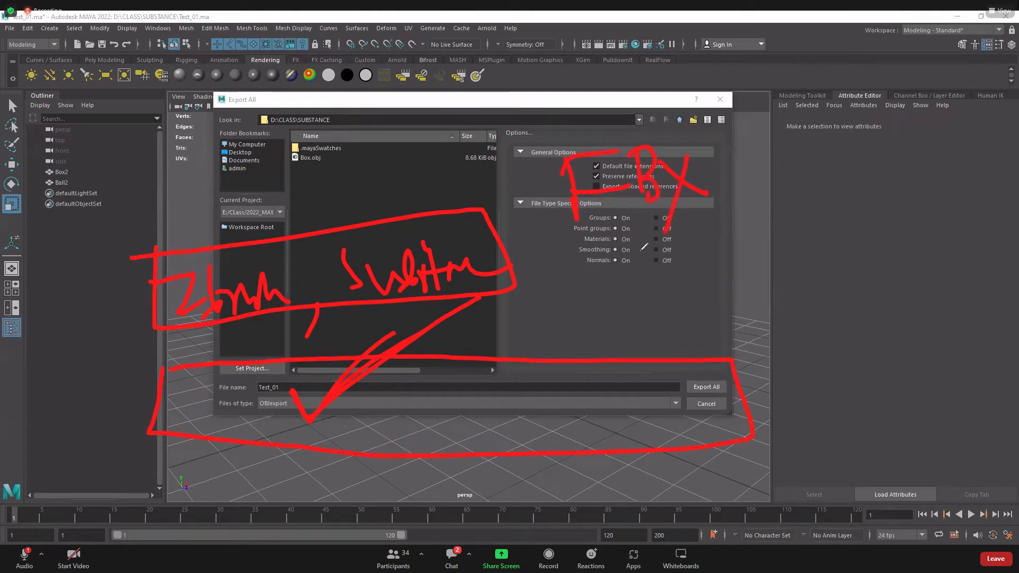
left_click_drag(619, 289, 636, 272)
left_click_drag(663, 230, 664, 295)
left_click_drag(696, 256, 684, 299)
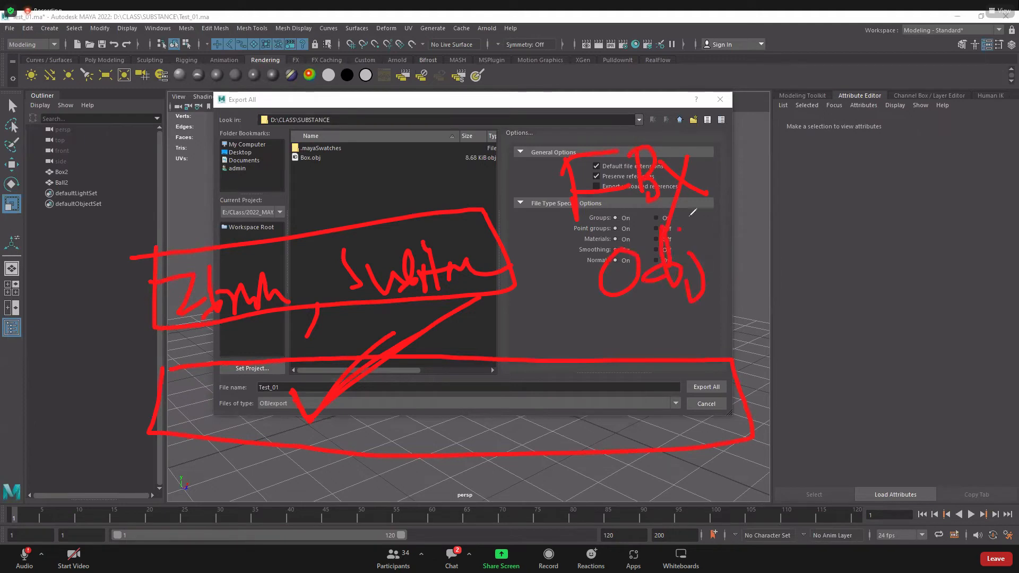
left_click(680, 229)
Carry out the export of the entire scene as the OBJ file Test_01
left_click(699, 386)
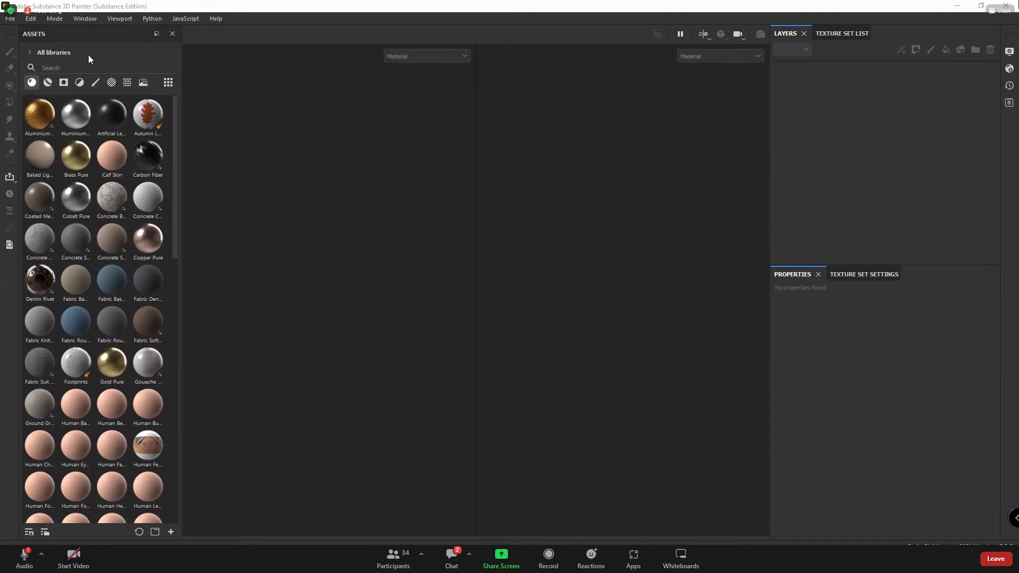
In Substance 3D Painter, start a new project and choose Test_01.obj from D:/CLASS/SUBSTANCE as its mesh file
left_click(10, 21)
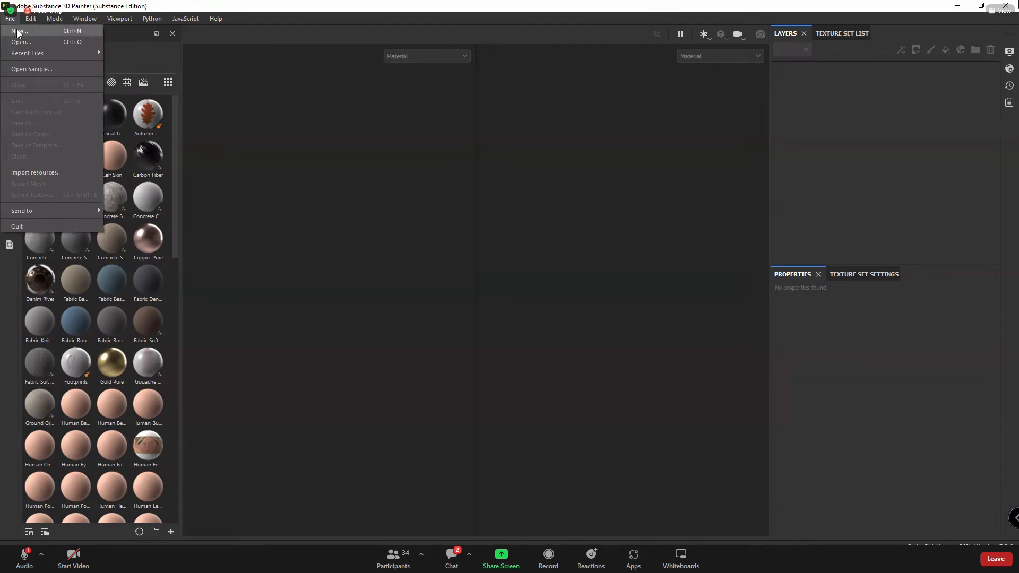
left_click(17, 32)
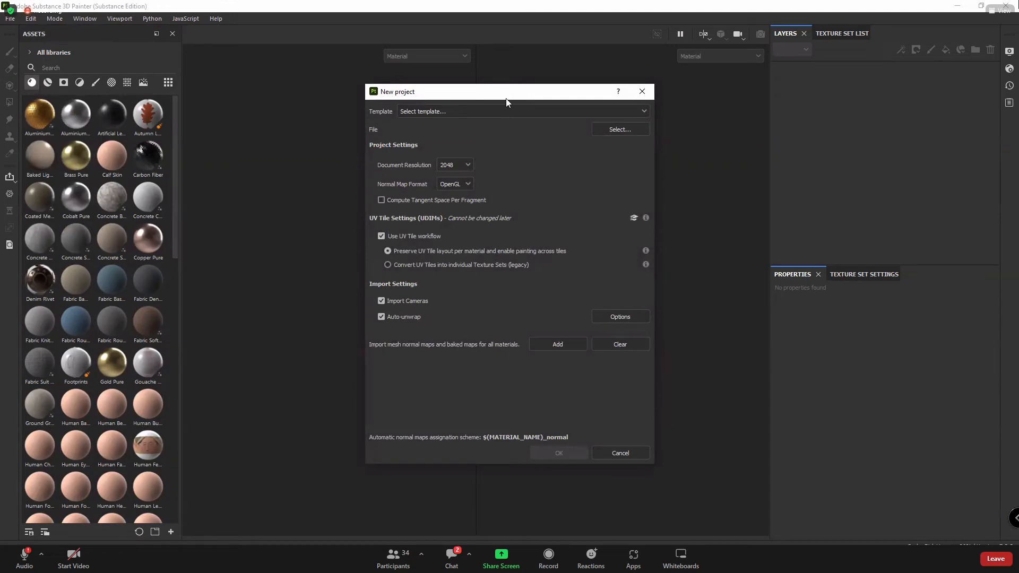
left_click_drag(506, 97, 470, 133)
left_click(573, 166)
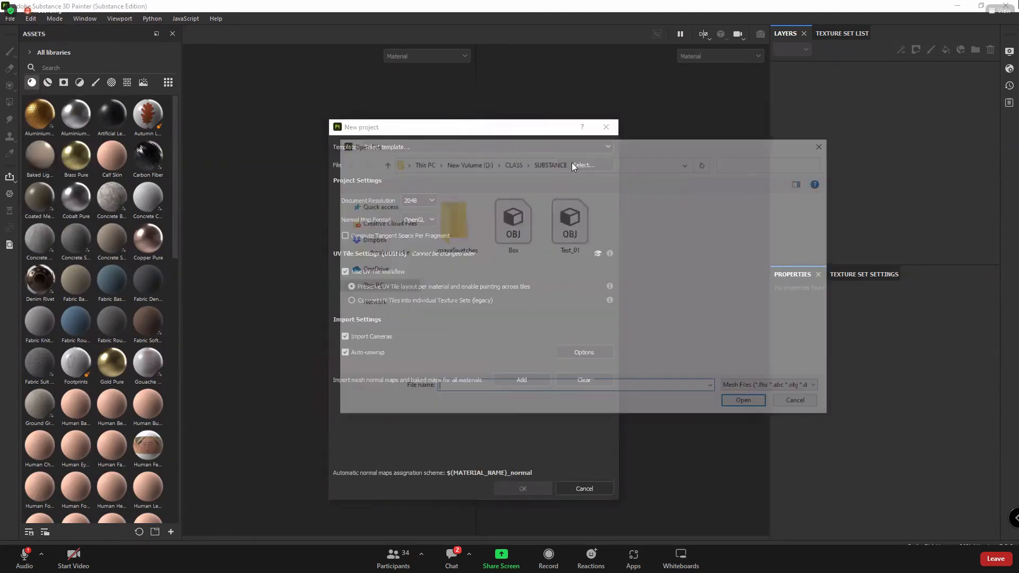
left_click(572, 225)
left_click(746, 404)
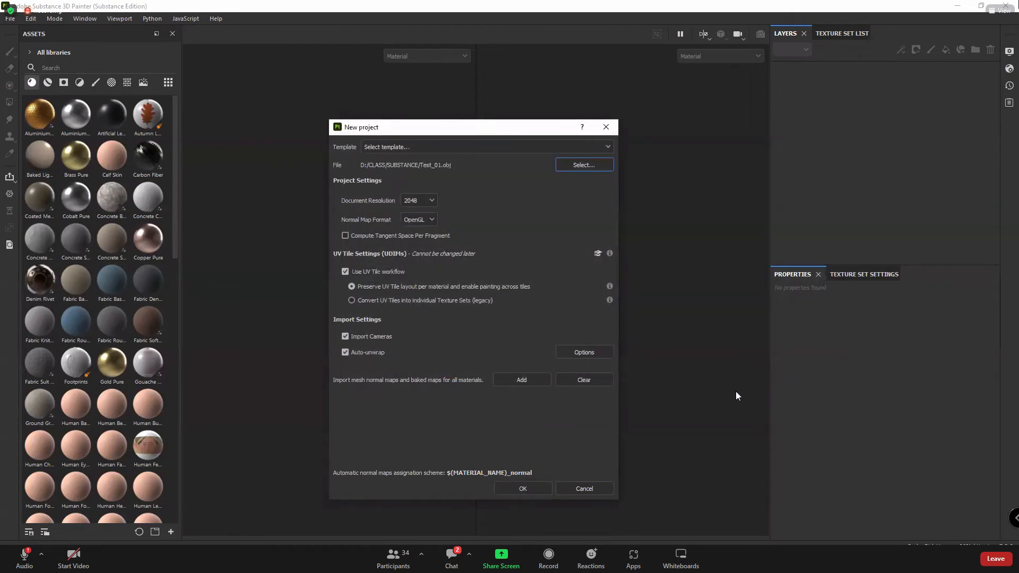
Keep the project's document resolution at 2048 and disable the UV Tile workflow
left_click(432, 201)
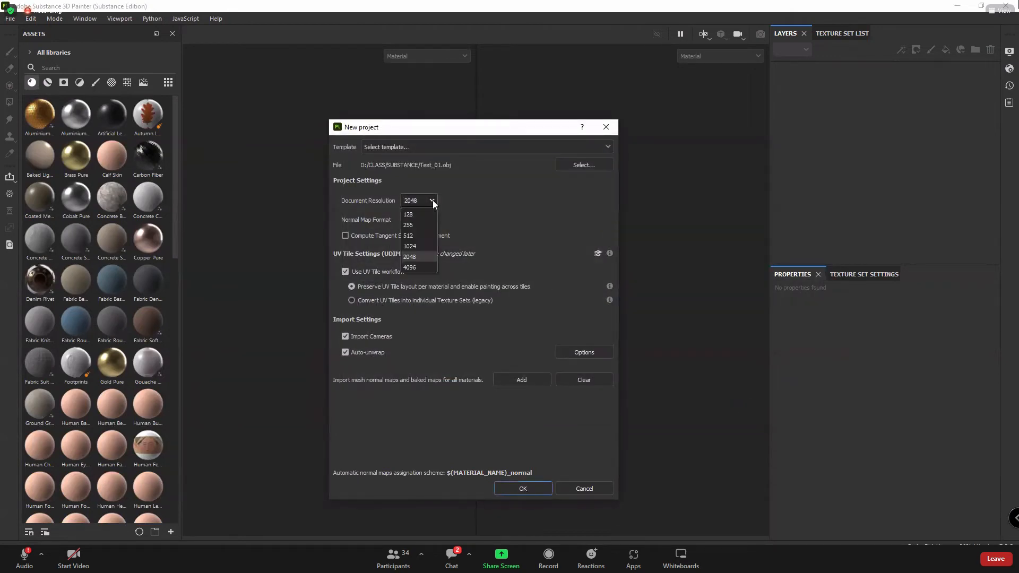
left_click(432, 201)
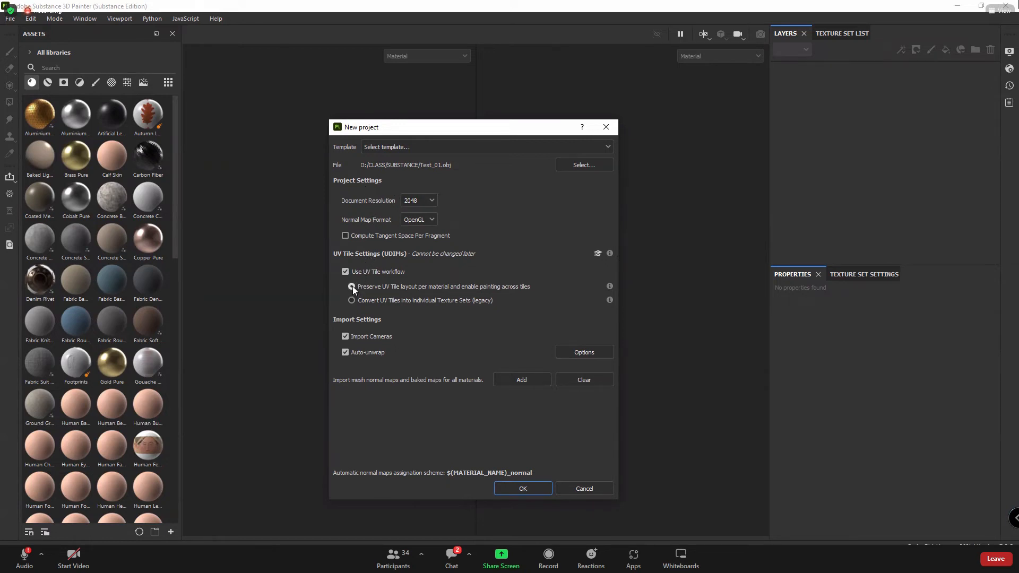
left_click(345, 272)
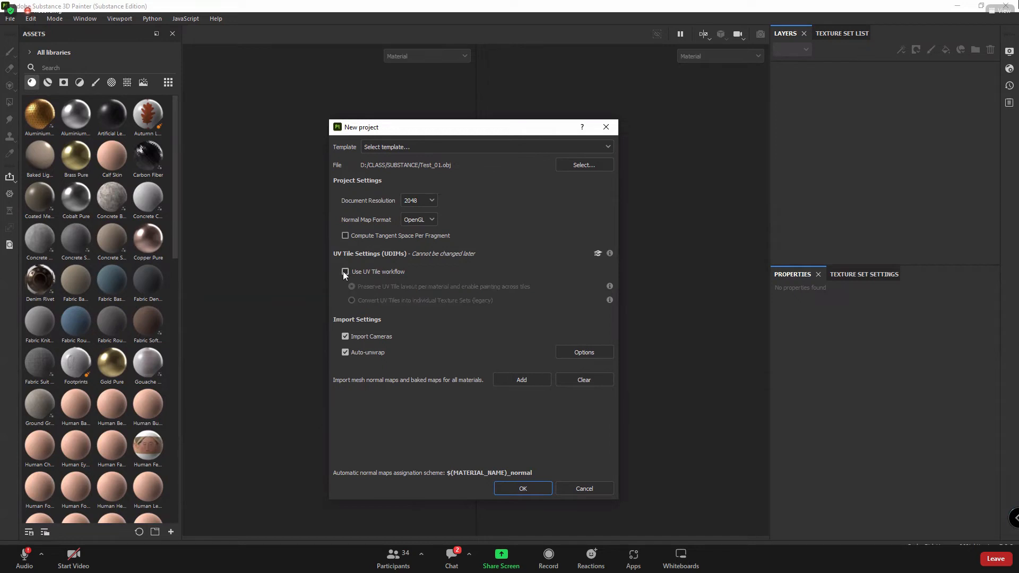
Enable the UV Tile workflow, preserving the UV tile layout per material with painting across tiles, and create the project
left_click(345, 273)
left_click(344, 272)
left_click(345, 272)
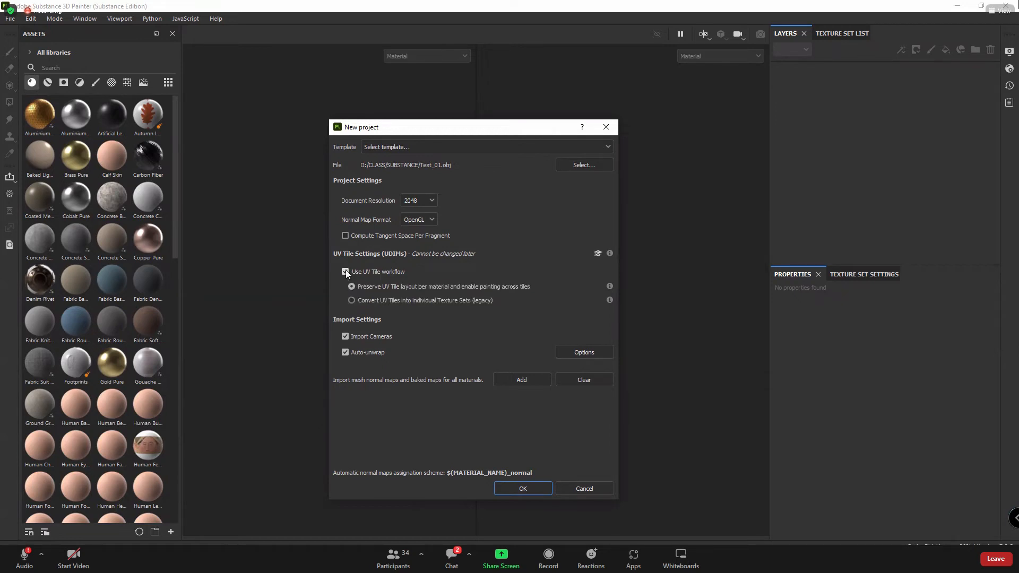
left_click(345, 272)
left_click(346, 272)
mouse_move(536, 240)
left_mouse_down()
mouse_move(550, 311)
mouse_move(297, 307)
mouse_move(300, 226)
mouse_move(535, 228)
mouse_move(549, 318)
mouse_move(293, 317)
mouse_move(527, 225)
mouse_move(547, 302)
mouse_move(335, 318)
mouse_move(298, 228)
mouse_move(531, 224)
mouse_move(548, 317)
mouse_move(298, 347)
left_mouse_up()
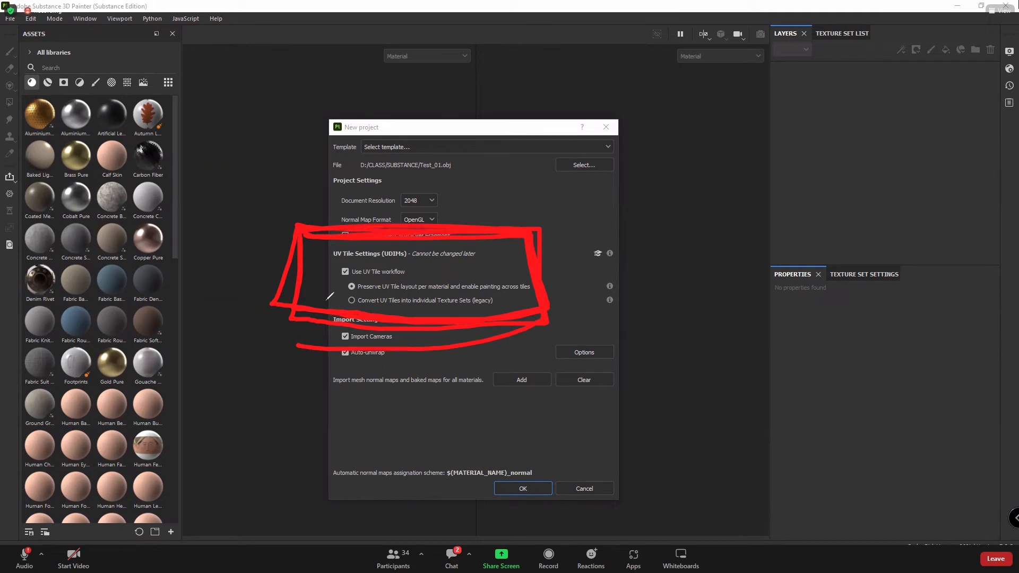
left_click_drag(424, 272, 551, 223)
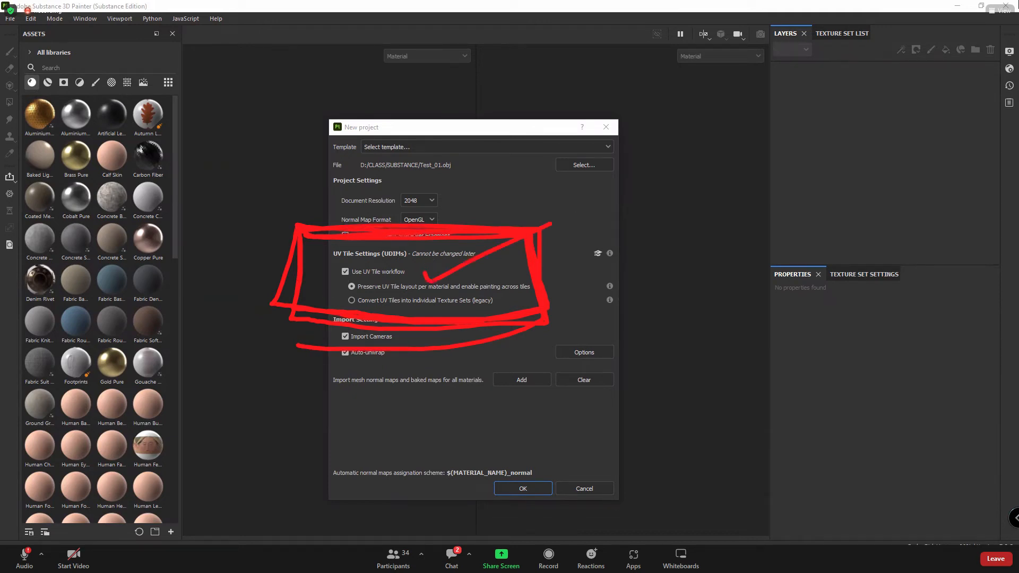
key("Escape")
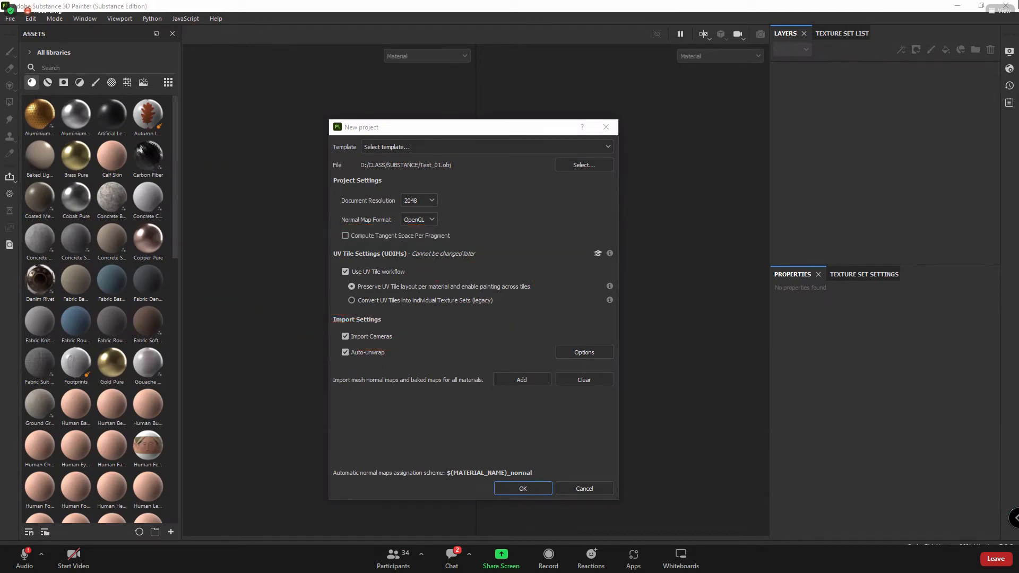
left_click(520, 491)
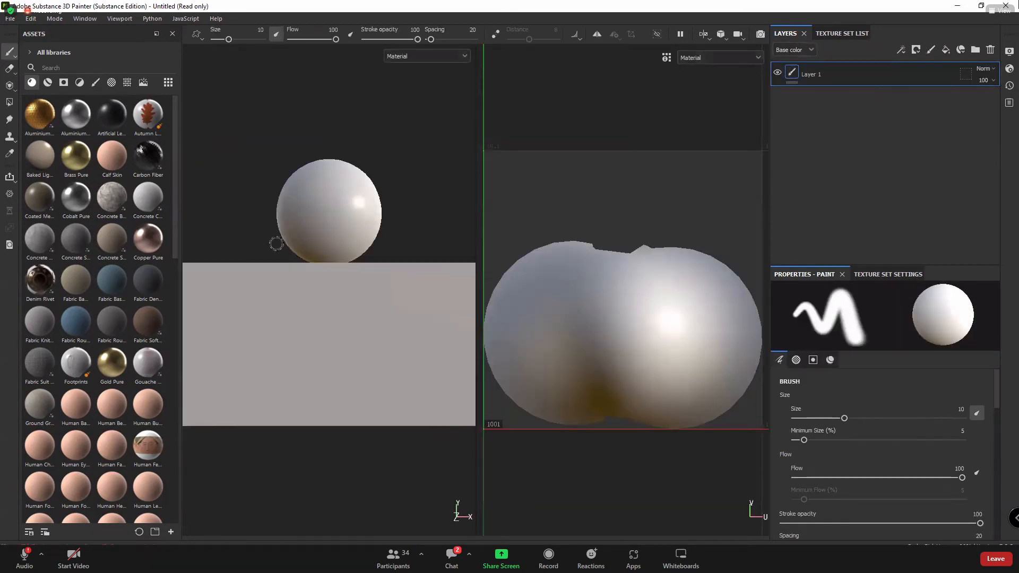
Examine the imported ball and box from an angled view in the 3D viewport
left_click_drag(238, 210, 296, 321, "alt")
scroll(314, 351, "down", 3)
right_click_drag(378, 393, 247, 359, "alt")
middle_click_drag(247, 360, 398, 330, "alt")
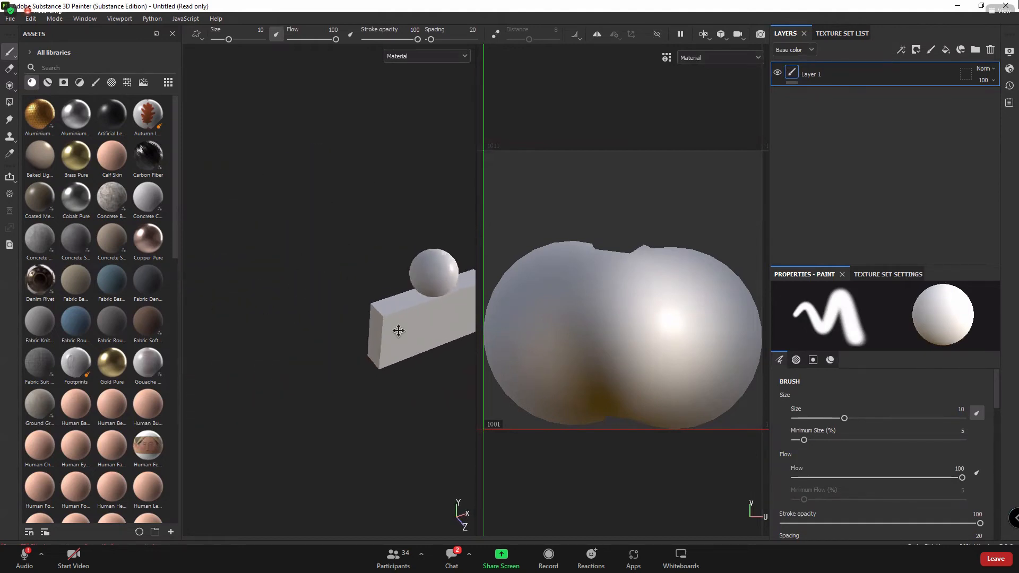
left_click_drag(399, 329, 409, 368, "alt")
middle_click_drag(409, 368, 338, 338, "alt")
scroll(364, 405, "up", 4)
left_click_drag(339, 339, 332, 351, "alt")
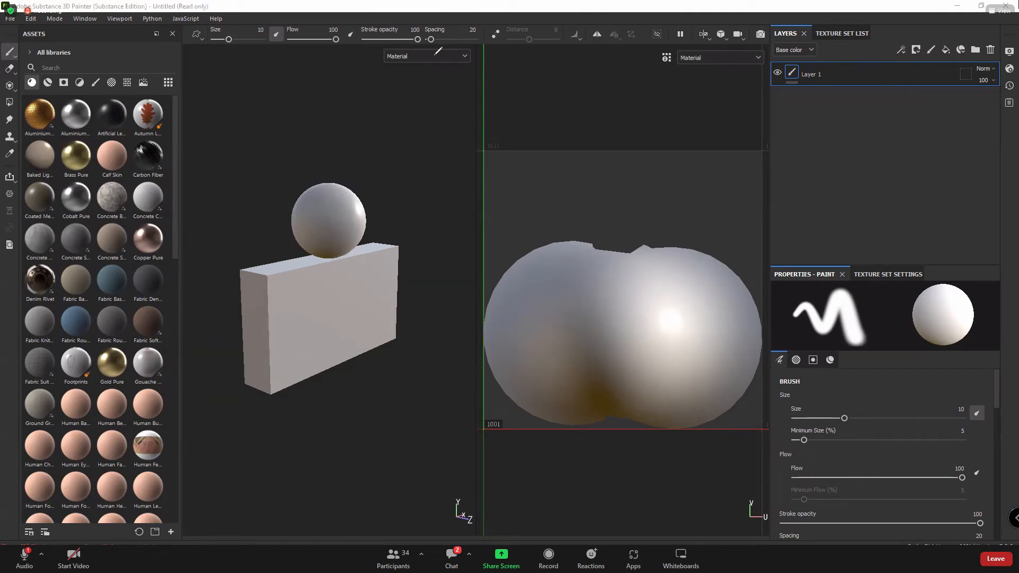
left_click_drag(519, 98, 600, 97)
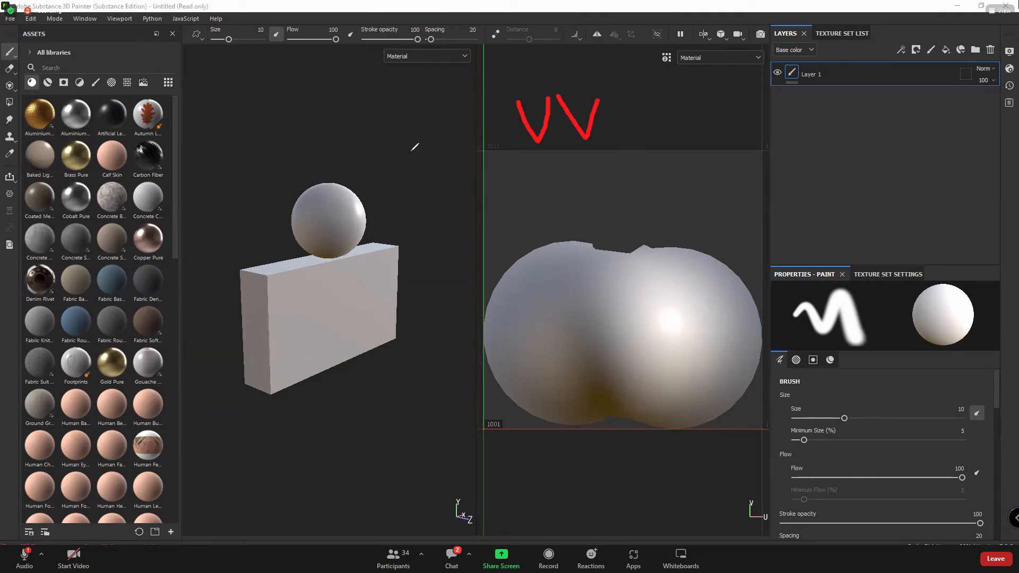
mouse_move(214, 113)
left_mouse_down()
mouse_move(254, 132)
mouse_move(213, 158)
mouse_move(266, 141)
mouse_move(241, 155)
left_mouse_up()
left_click_drag(285, 105, 318, 99)
left_click_drag(325, 102, 364, 112)
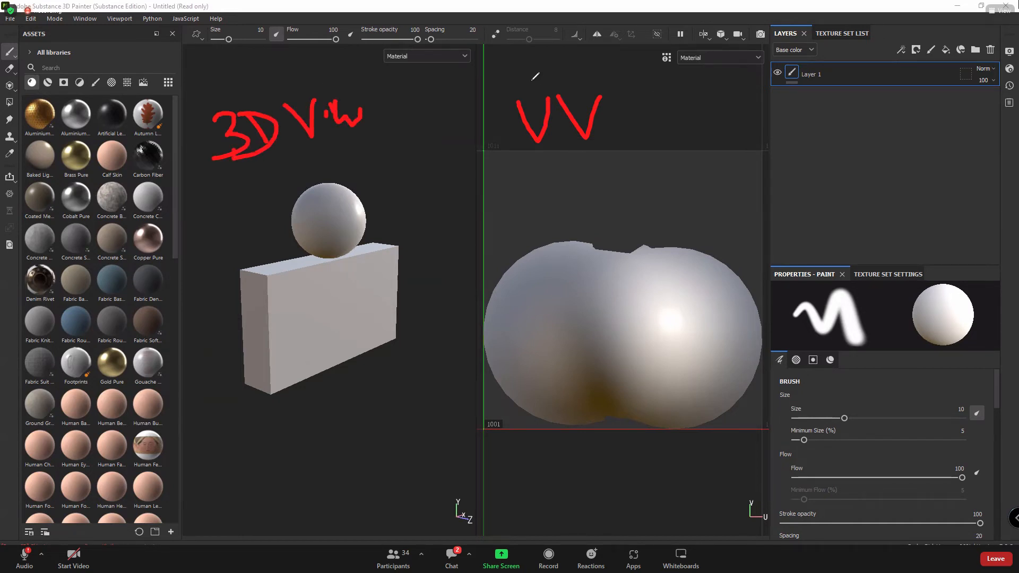
mouse_move(511, 69)
left_mouse_down()
mouse_move(538, 66)
mouse_move(570, 84)
mouse_move(591, 62)
mouse_move(561, 88)
left_mouse_up()
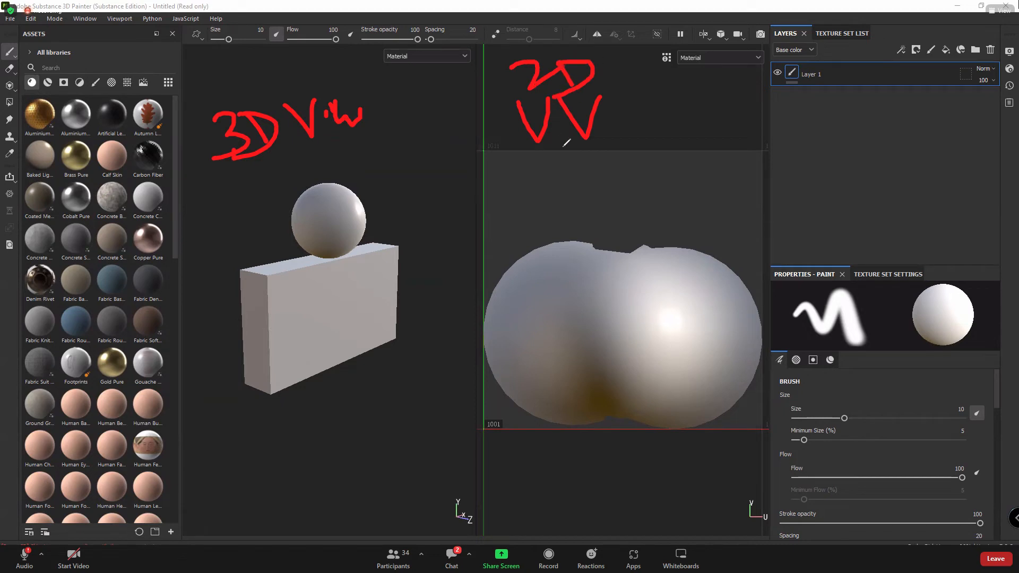
left_click_drag(566, 180, 588, 170)
left_click_drag(602, 167, 631, 207)
left_click_drag(664, 162, 632, 208)
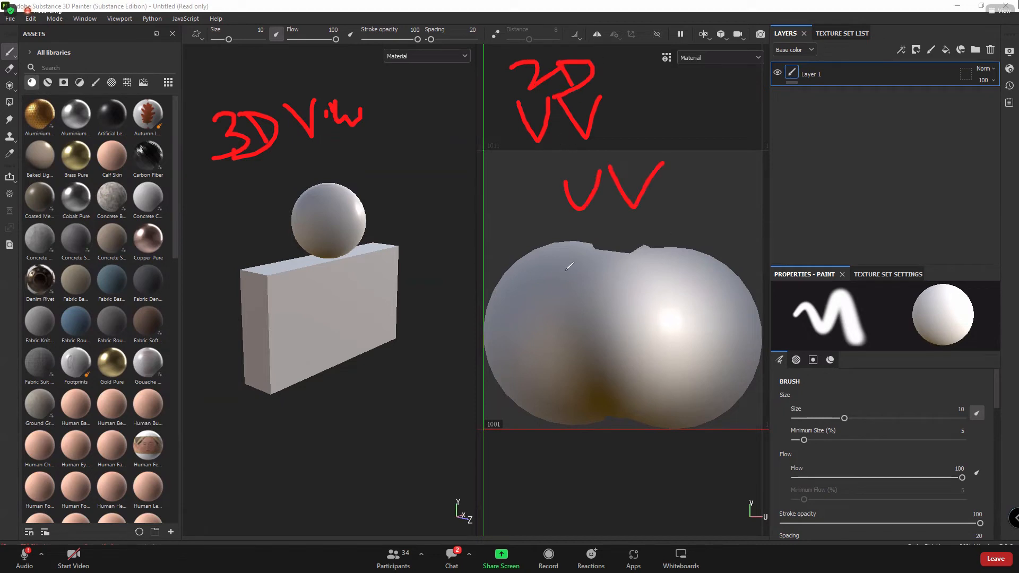
mouse_move(552, 244)
left_mouse_down()
mouse_move(716, 267)
mouse_move(735, 370)
mouse_move(702, 417)
mouse_move(531, 402)
mouse_move(489, 366)
mouse_move(554, 240)
mouse_move(632, 248)
mouse_move(753, 289)
mouse_move(746, 375)
mouse_move(616, 425)
mouse_move(496, 371)
mouse_move(519, 239)
mouse_move(610, 250)
mouse_move(759, 317)
mouse_move(689, 392)
left_mouse_up()
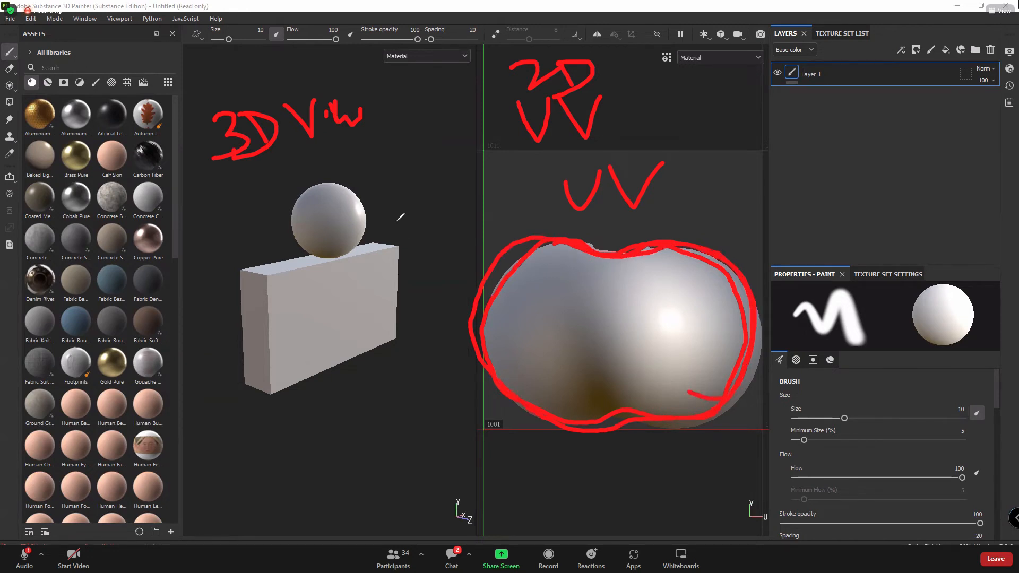
left_click_drag(325, 203, 381, 170)
left_click_drag(325, 286, 433, 273)
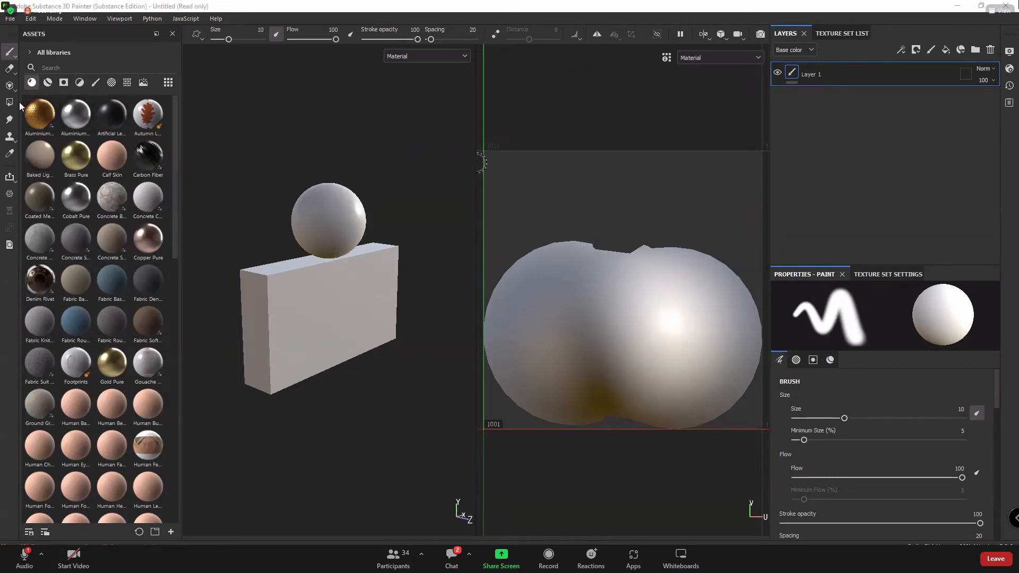
Apply the Aluminium Insulator material to the ball and inspect it up close in the 3D view
scroll(83, 260, "down", 5)
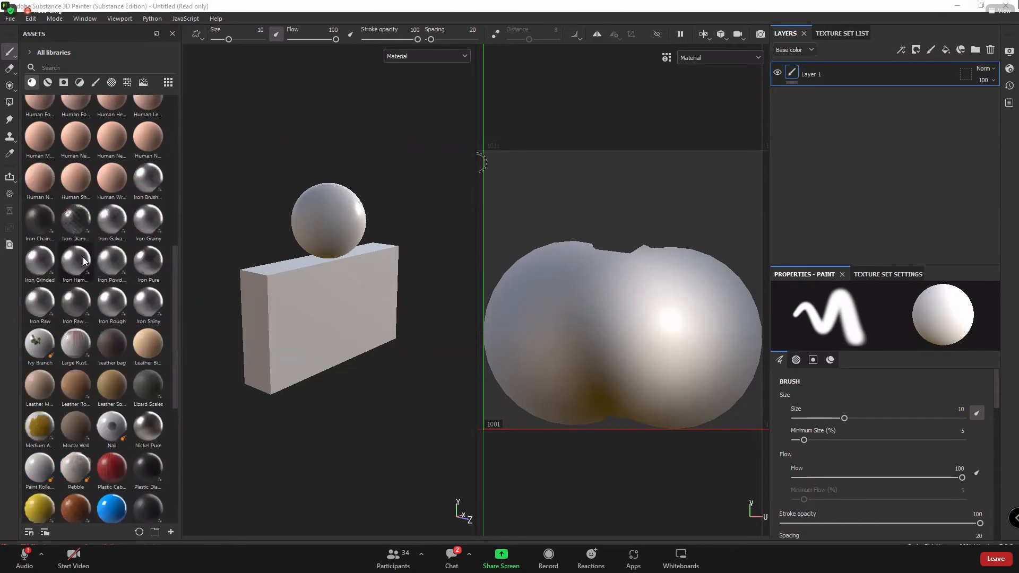
scroll(84, 260, "up", 5)
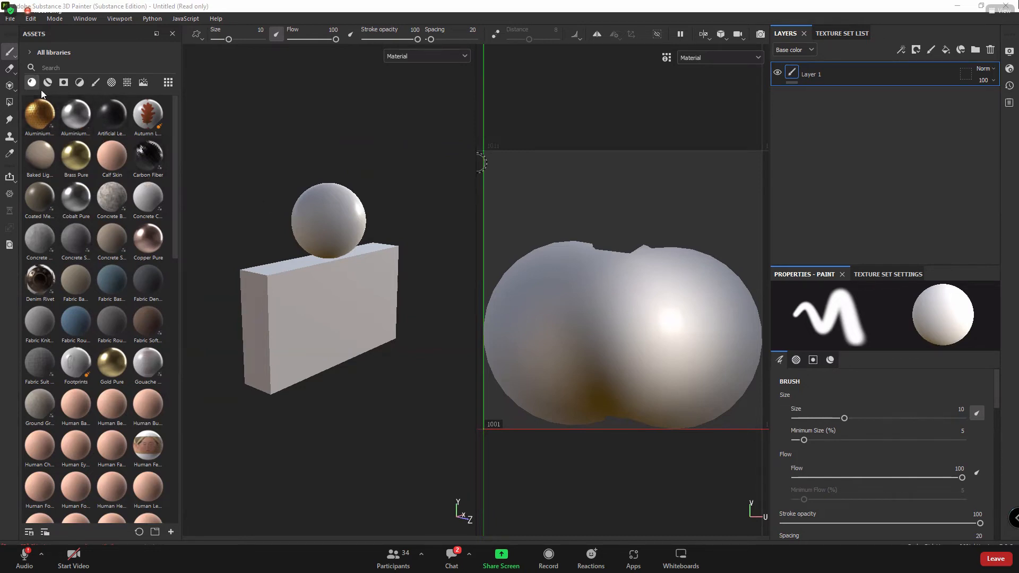
left_click_drag(40, 113, 342, 211)
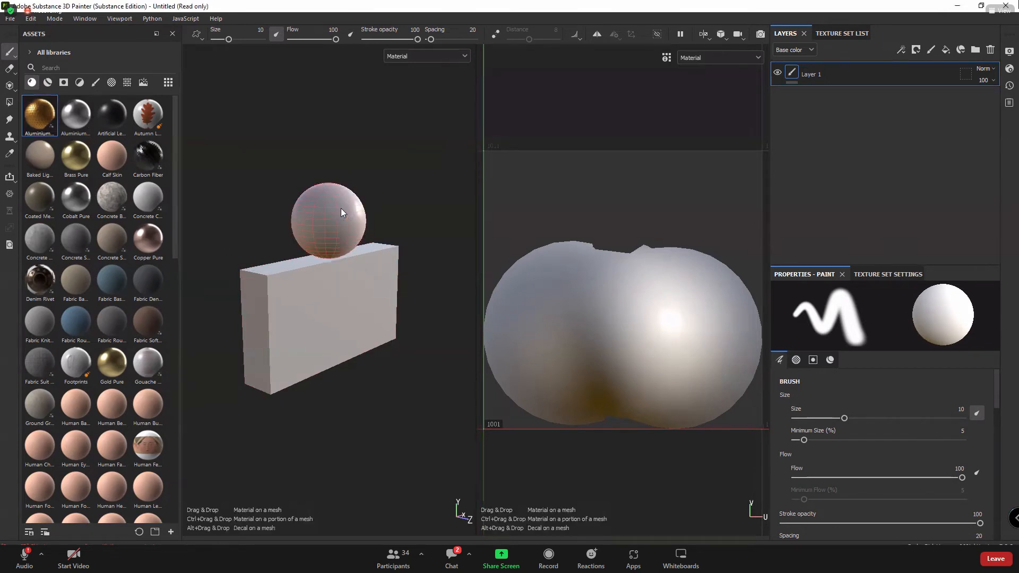
left_click_drag(358, 299, 319, 289, "alt")
right_click_drag(318, 289, 373, 259, "alt")
middle_click_drag(373, 260, 322, 414, "alt")
right_click_drag(321, 414, 430, 421, "alt")
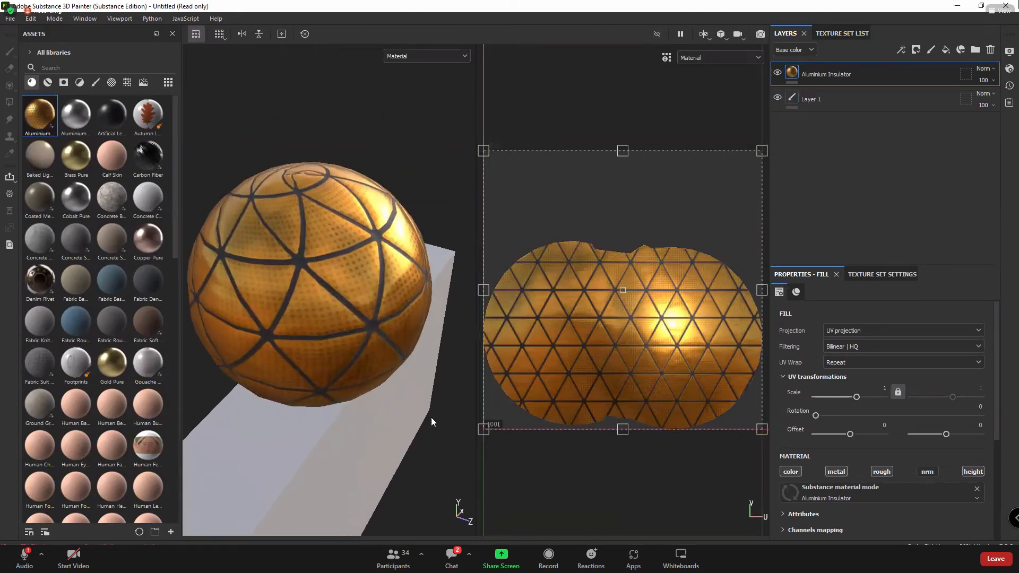
left_click_drag(430, 421, 414, 341, "alt")
right_click_drag(414, 341, 282, 312, "alt")
left_click_drag(281, 313, 298, 327, "alt")
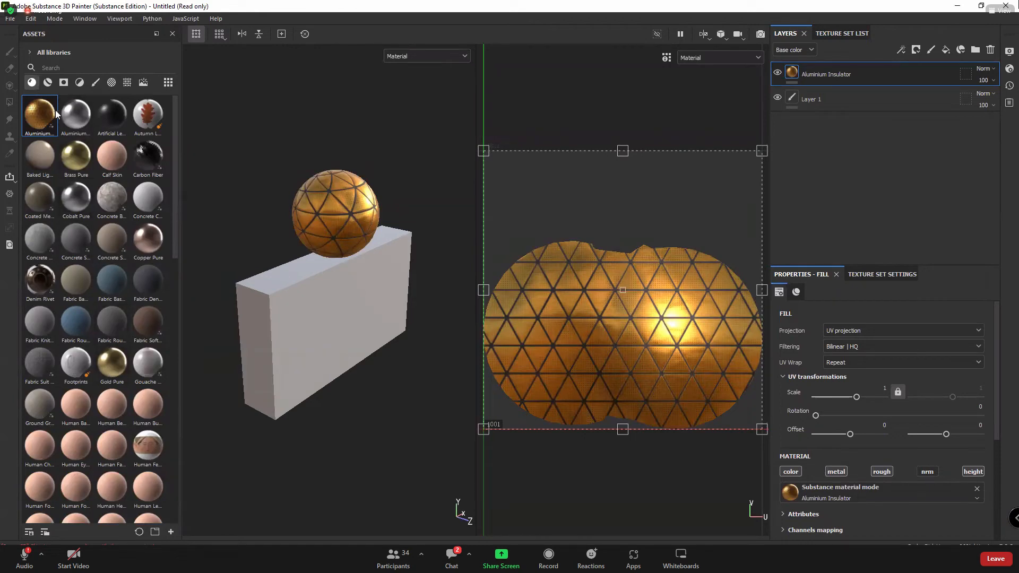
Apply the Plastic Fabric Pyramid material to the box and inspect its faces in the 3D view
scroll(64, 322, "down", 10)
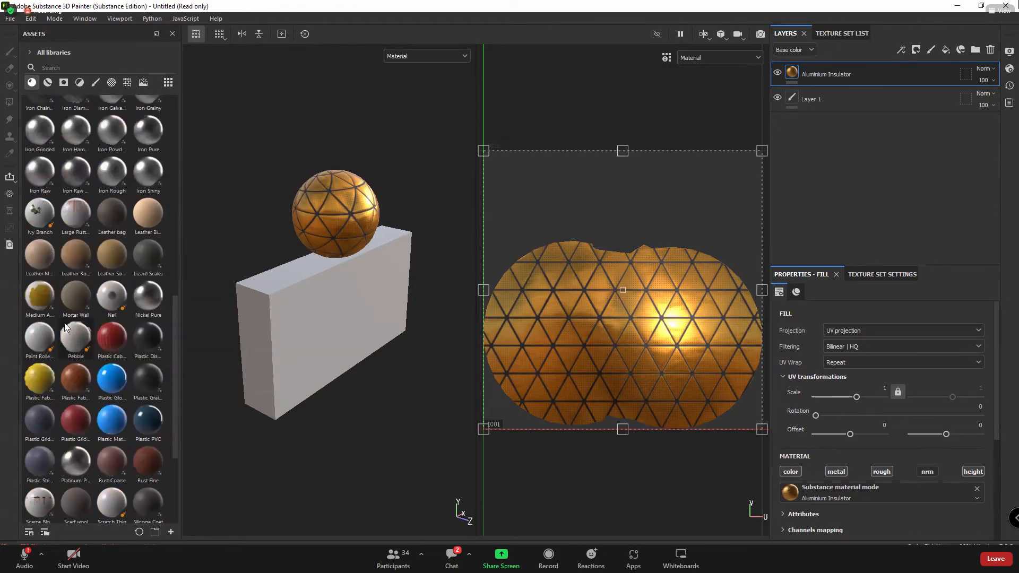
scroll(65, 323, "up", 10)
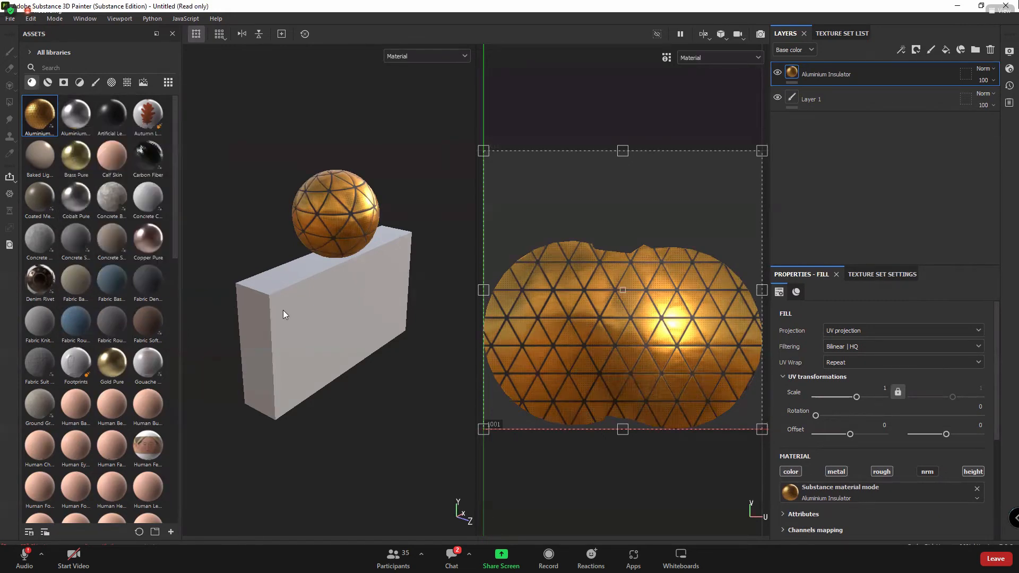
scroll(113, 417, "down", 5)
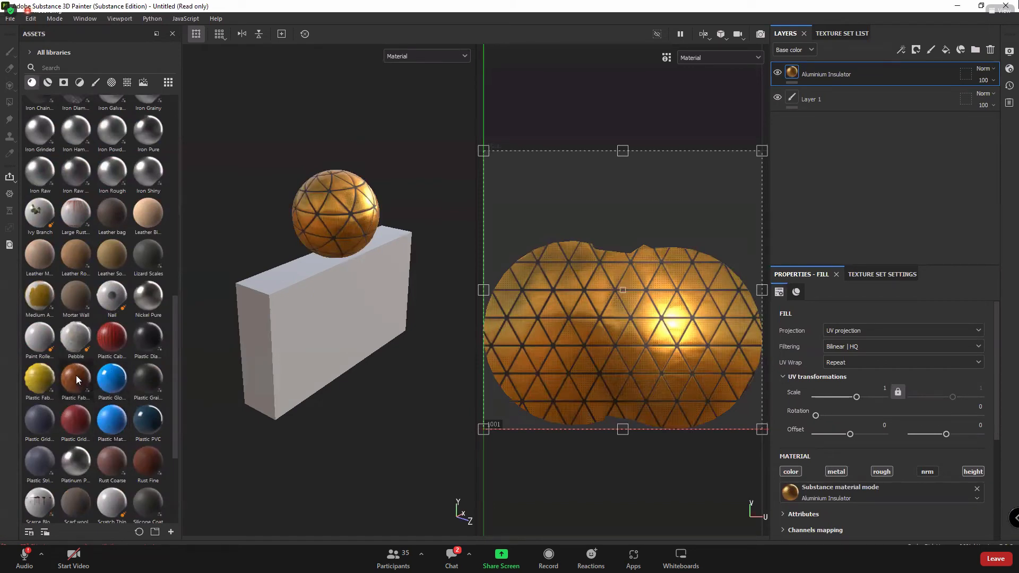
left_click_drag(75, 375, 275, 350)
right_click_drag(276, 351, 460, 422, "alt")
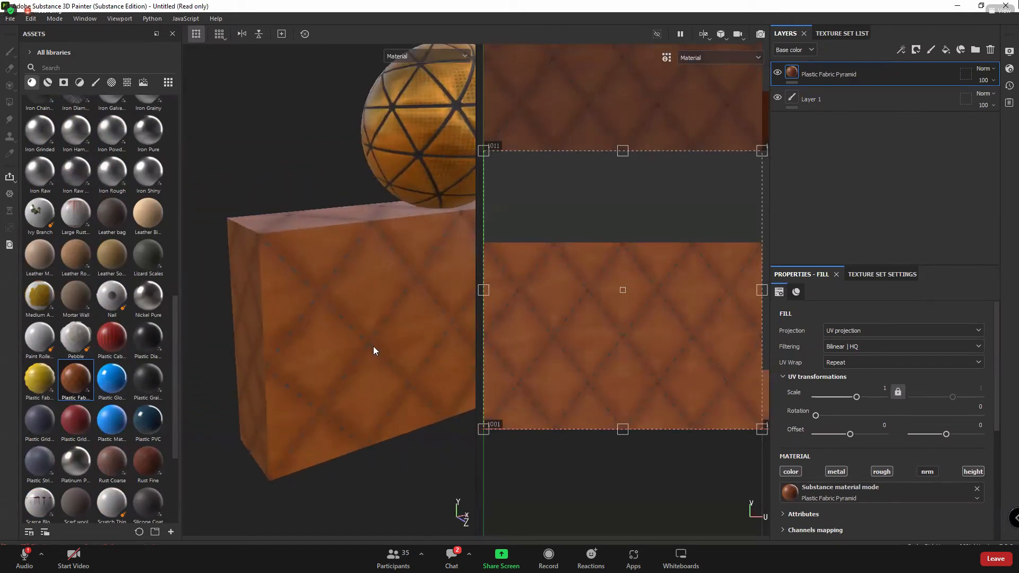
middle_click_drag(375, 340, 327, 402, "alt")
left_click_drag(328, 402, 318, 374, "alt")
right_click_drag(318, 374, 306, 370, "alt")
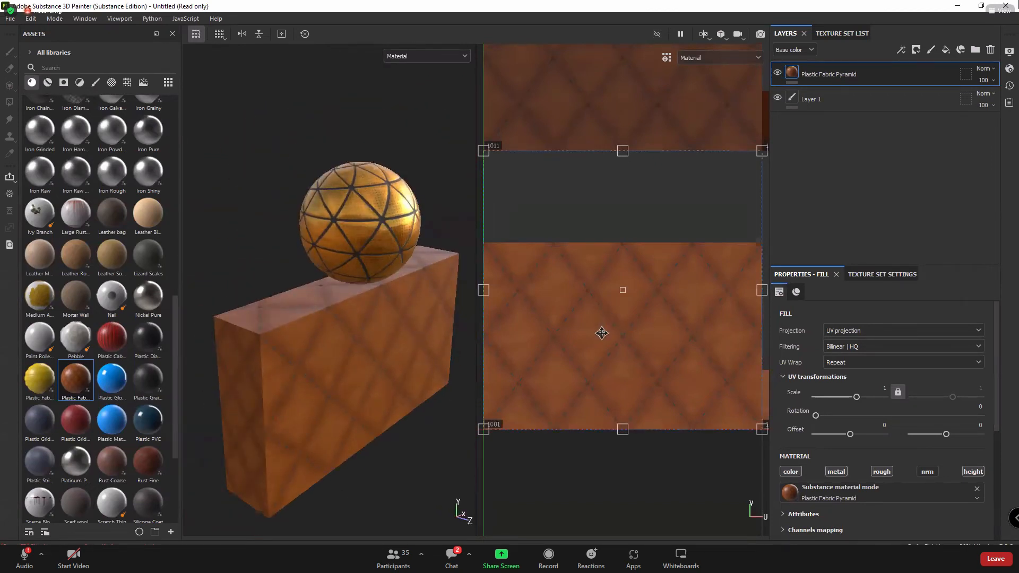
Examine the layout of all the box's UV tiles in the 2D view
scroll(601, 338, "down", 2)
scroll(601, 338, "down", 6)
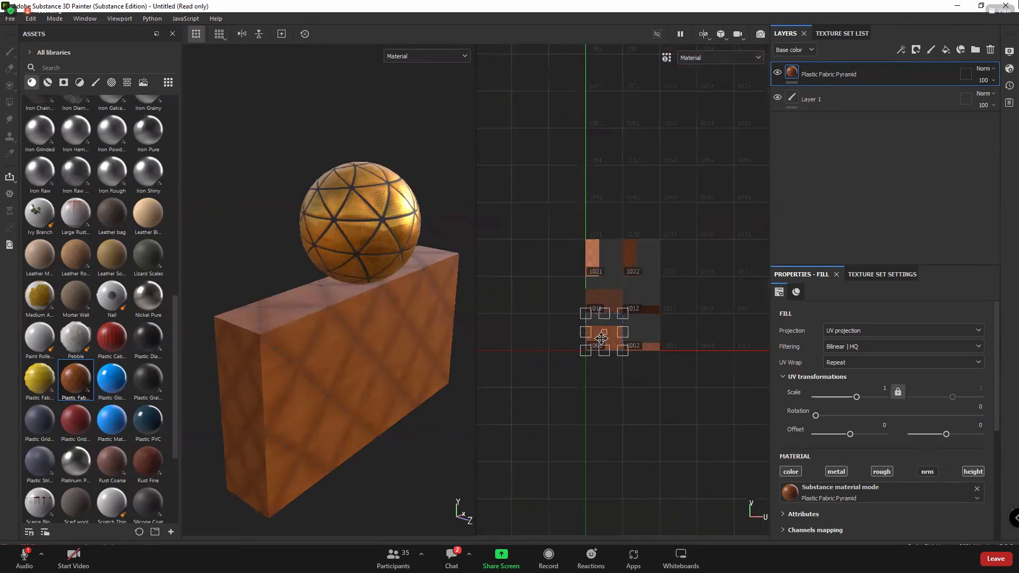
scroll(602, 338, "up", 3)
middle_click_drag(620, 269, 601, 337, "alt")
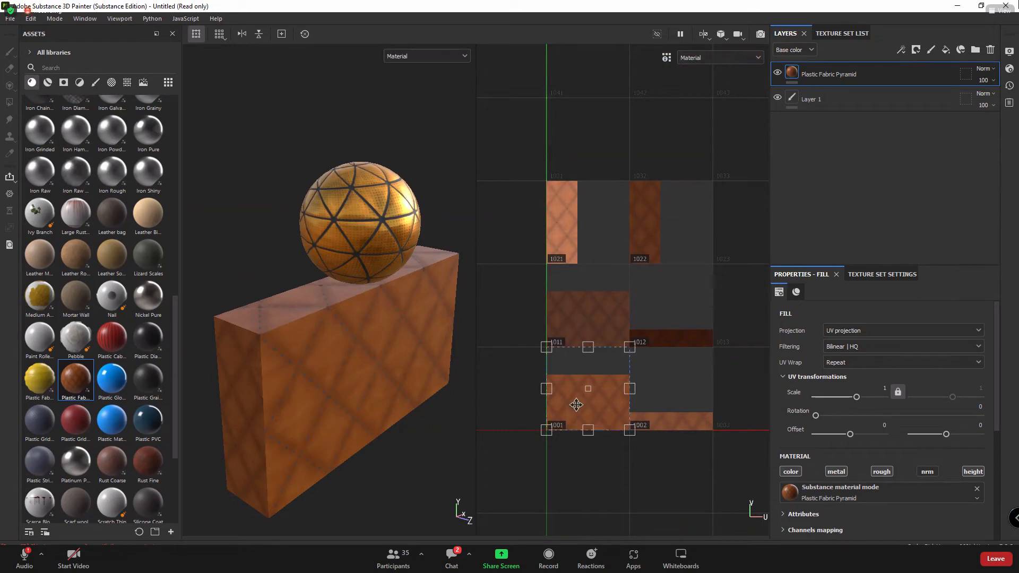
scroll(577, 404, "up", 2)
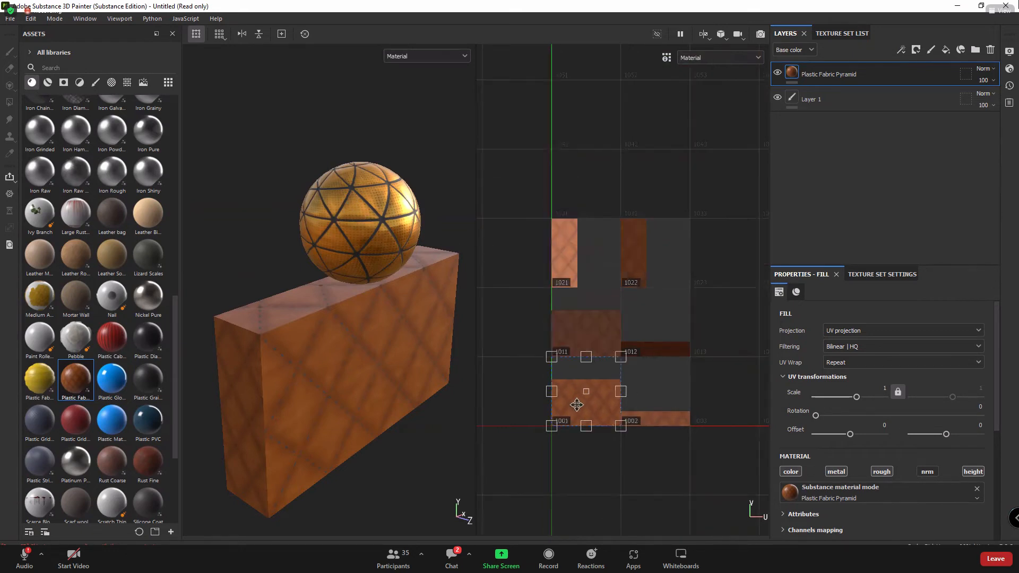
left_click(365, 206)
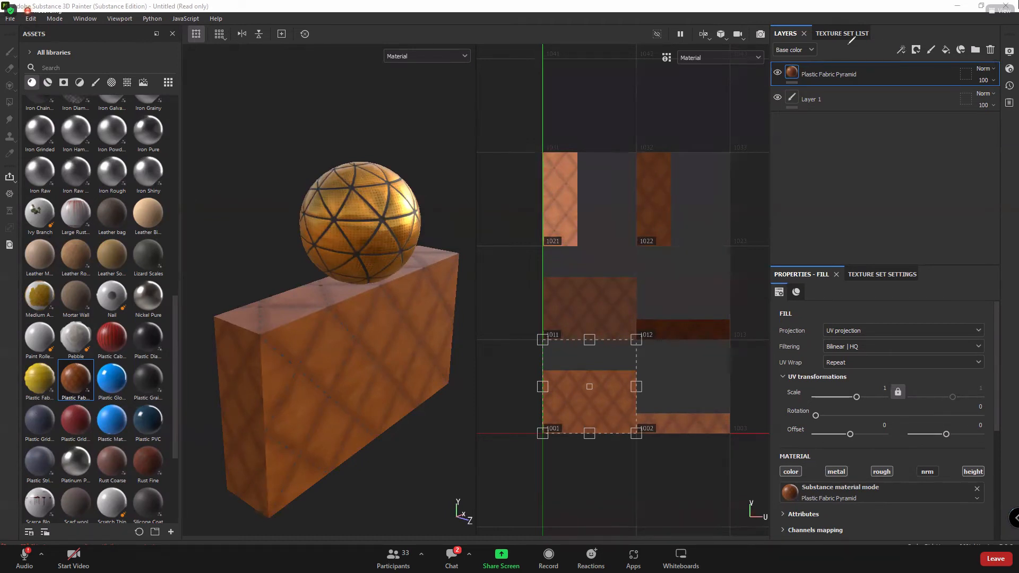
mouse_move(813, 30)
left_mouse_down()
mouse_move(891, 54)
mouse_move(819, 23)
mouse_move(823, 50)
mouse_move(897, 24)
mouse_move(881, 10)
left_mouse_up()
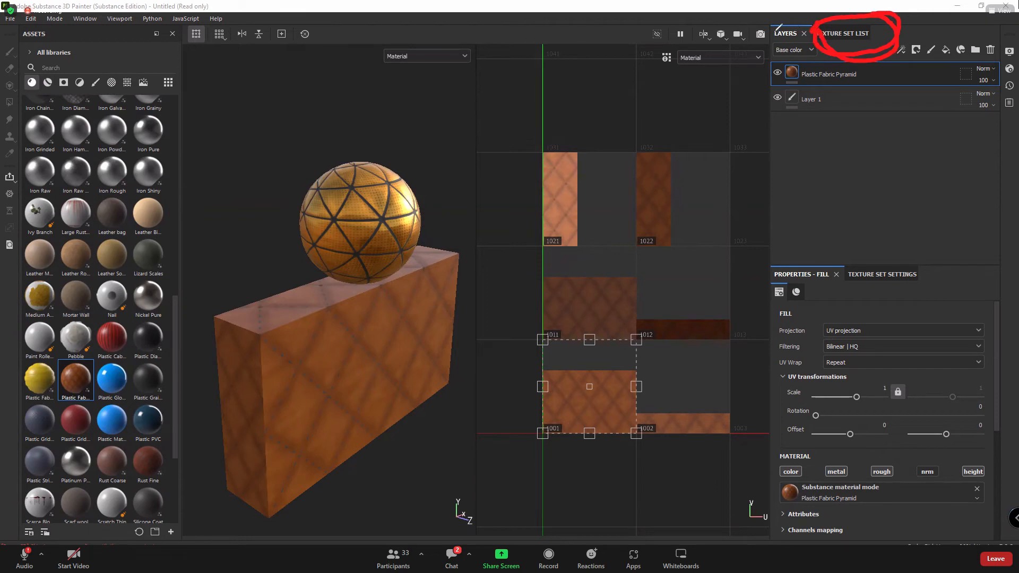
mouse_move(779, 18)
left_mouse_down()
mouse_move(802, 24)
mouse_move(806, 42)
mouse_move(767, 26)
left_mouse_up()
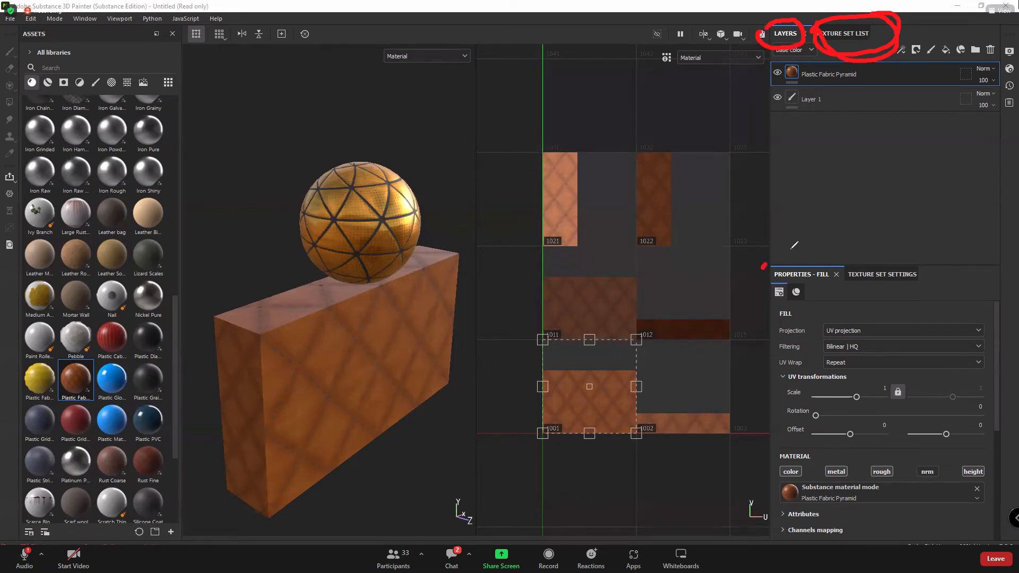
mouse_move(762, 268)
left_mouse_down()
mouse_move(837, 259)
mouse_move(773, 298)
mouse_move(754, 272)
left_mouse_up()
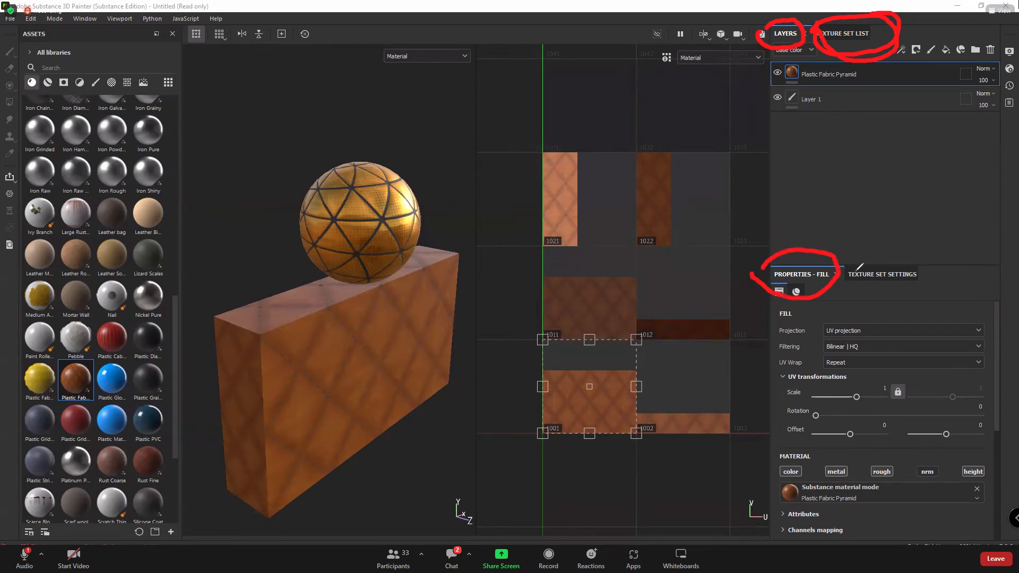
mouse_move(848, 265)
left_mouse_down()
mouse_move(876, 249)
mouse_move(927, 291)
mouse_move(844, 270)
left_mouse_up()
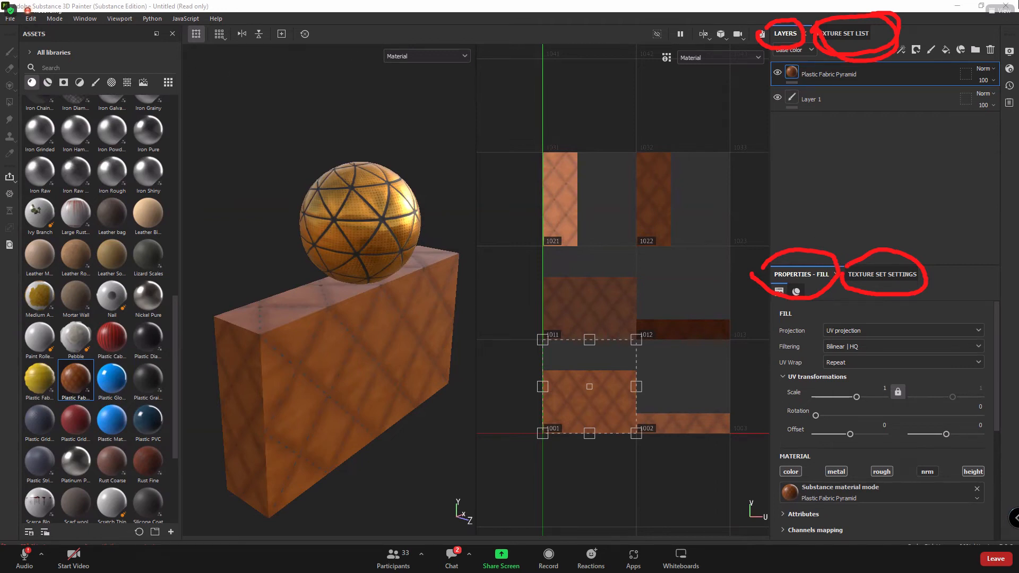
key("Escape")
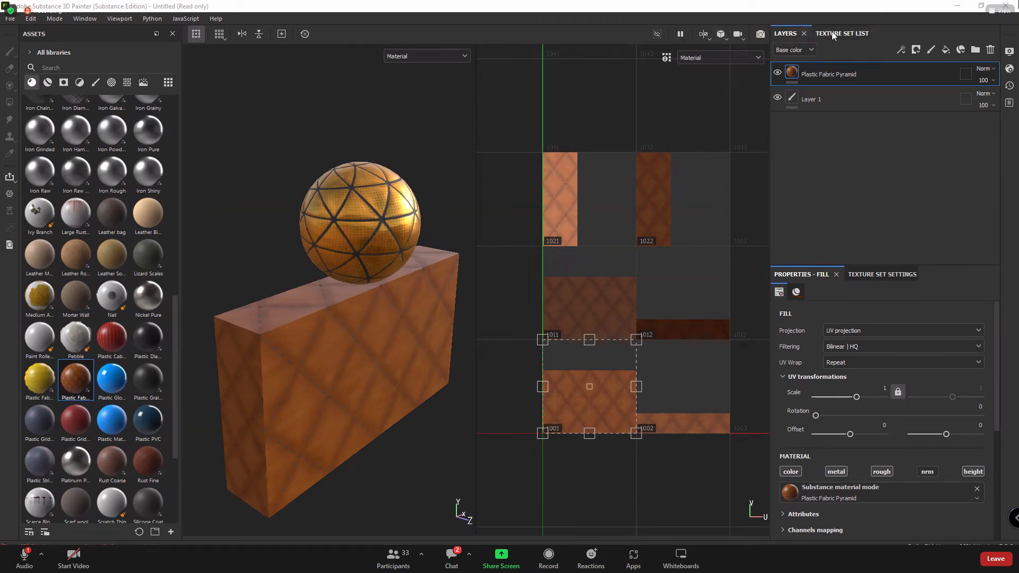
Show the texture set list and review the UV tiles of the Ball1 and Box texture sets
left_click(833, 33)
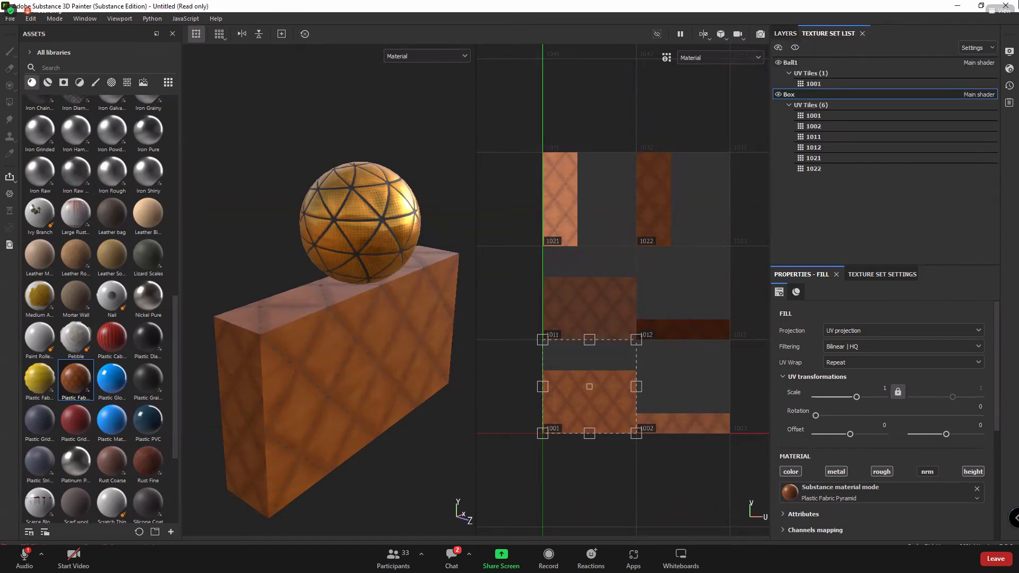
mouse_move(776, 59)
left_mouse_down()
mouse_move(805, 54)
mouse_move(767, 68)
mouse_move(813, 91)
mouse_move(749, 94)
left_mouse_up()
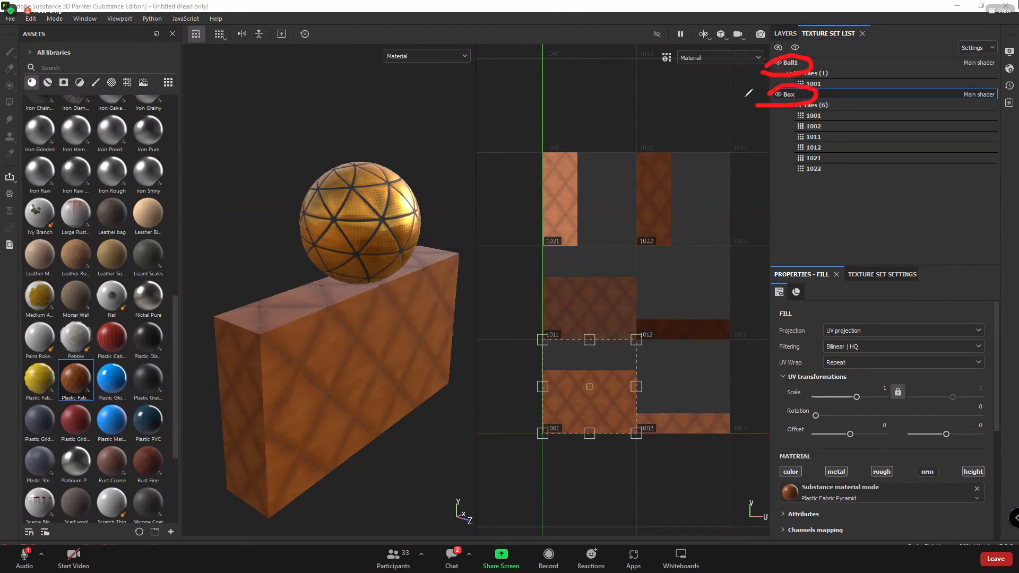
mouse_move(832, 113)
left_mouse_down()
mouse_move(847, 109)
mouse_move(850, 132)
mouse_move(837, 148)
mouse_move(849, 136)
mouse_move(857, 165)
left_mouse_up()
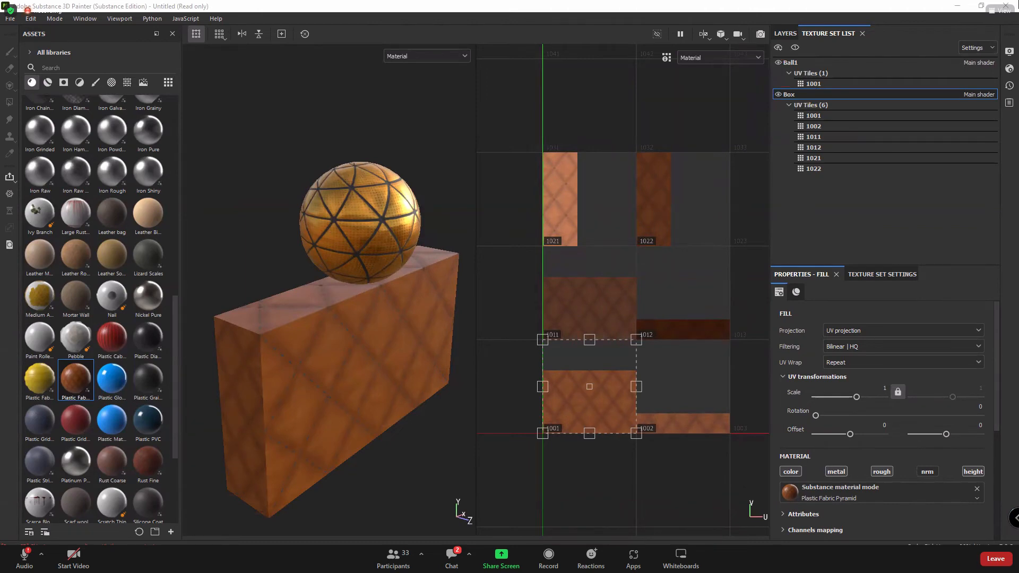
Switch to Maya and open the UV Editor to examine the layout of the box's six UV shells
left_click(491, 530)
left_click(434, 318)
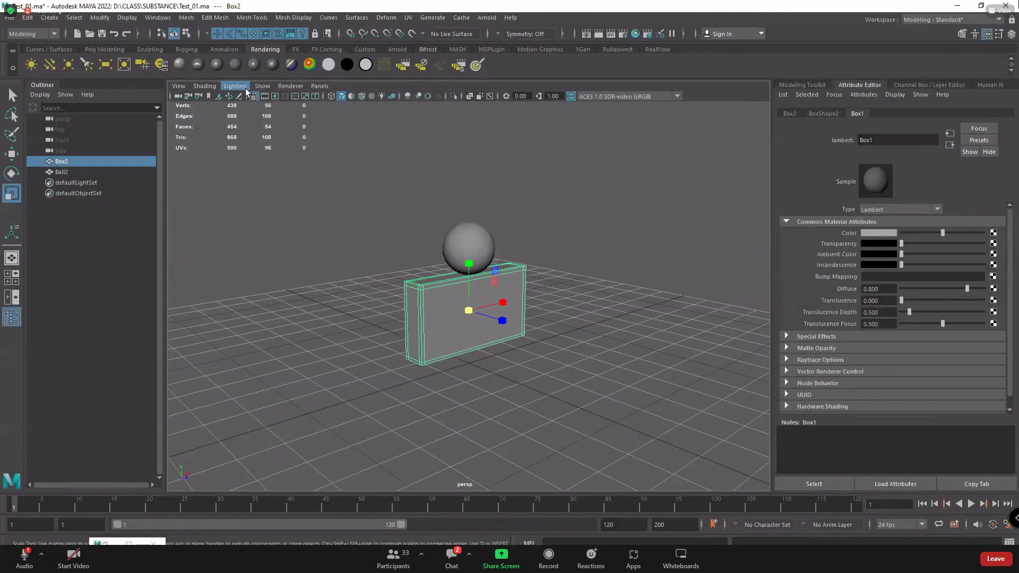
left_click(408, 17)
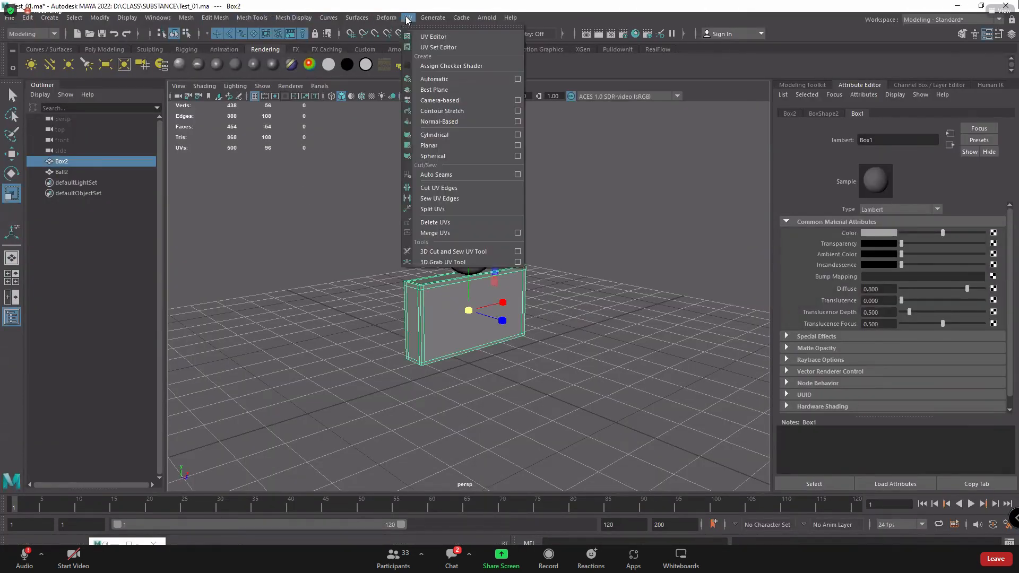
left_click(433, 37)
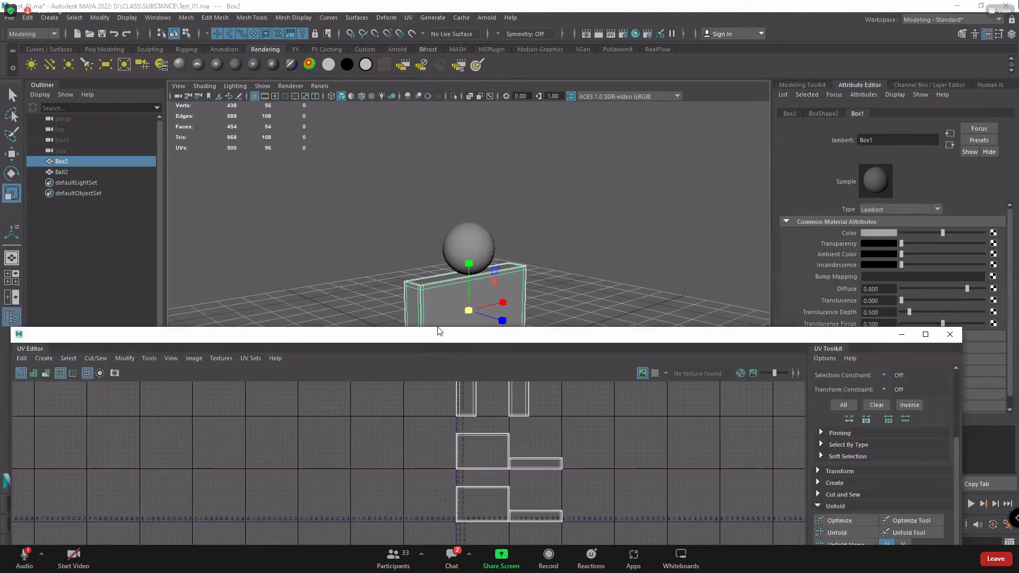
left_click_drag(435, 340, 503, 166)
scroll(531, 370, "down", 3)
middle_click_drag(531, 364, 502, 418, "alt")
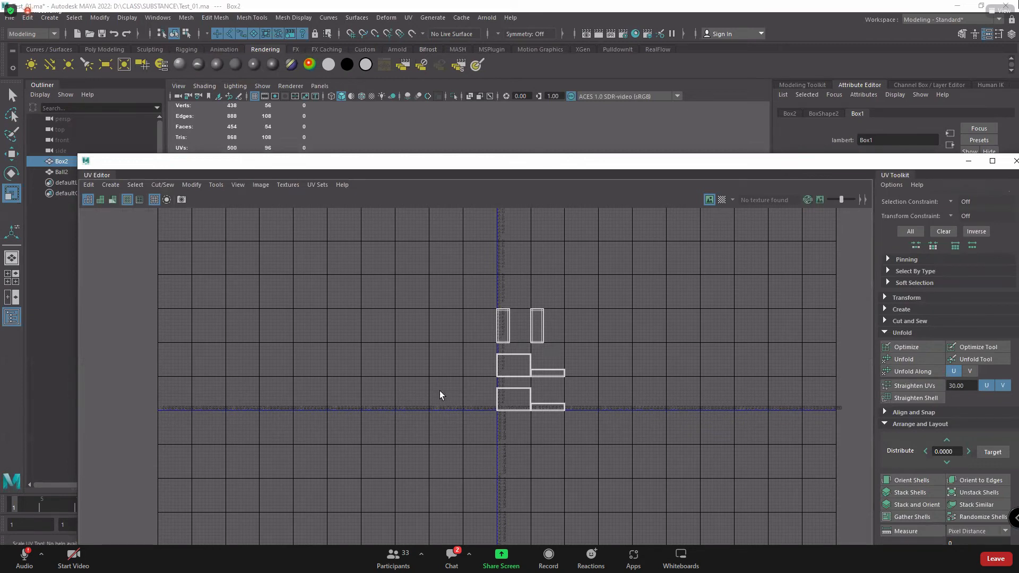
scroll(420, 391, "up", 3)
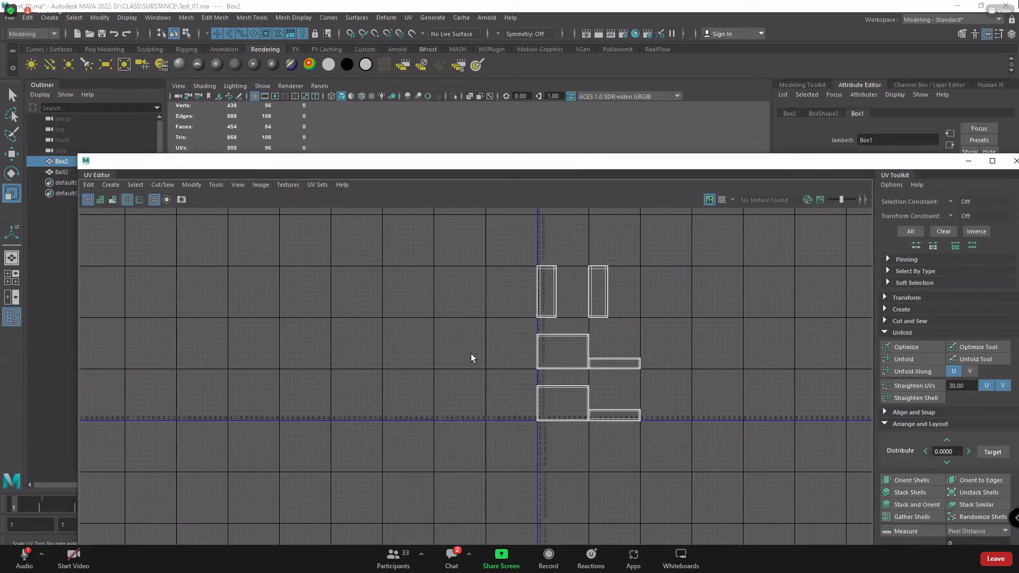
middle_click_drag(532, 383, 374, 392, "alt")
scroll(380, 367, "up", 3)
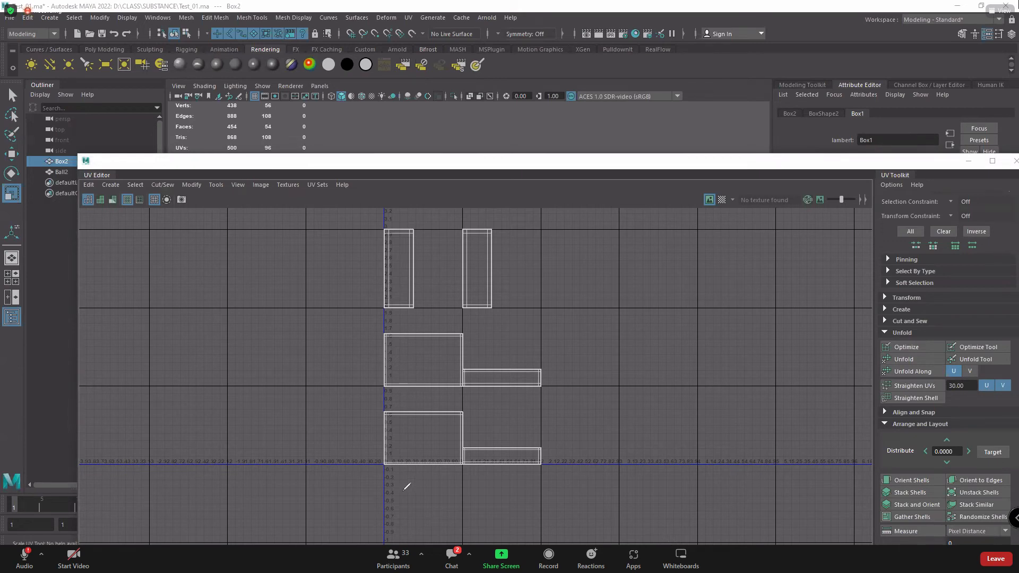
Number the box's UV shells 1 to 6 with freehand screen annotations, starting from the lowest row of UV tiles
left_click_drag(404, 480, 406, 506)
left_click_drag(473, 491, 520, 484)
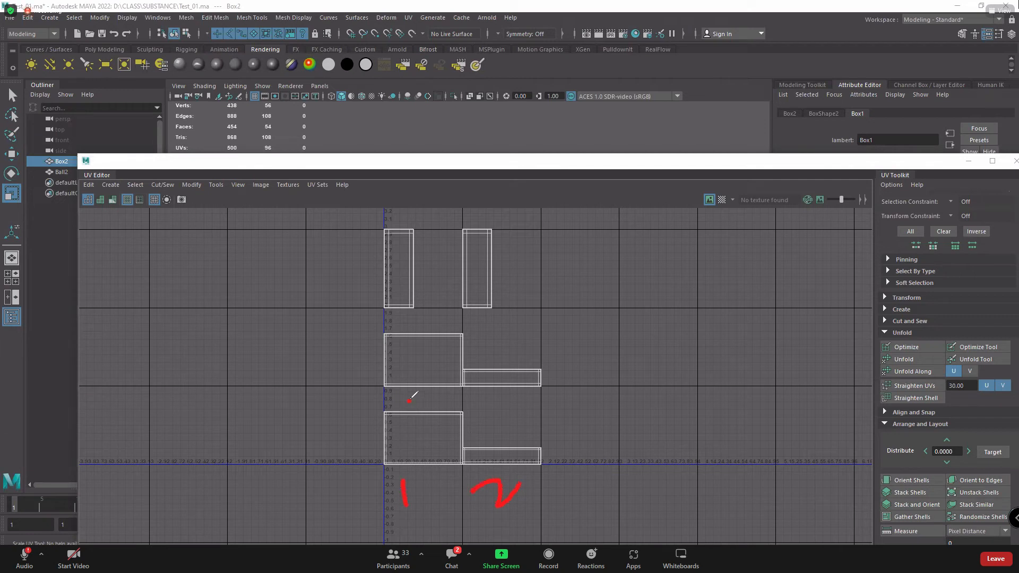
left_click_drag(409, 399, 412, 421)
mouse_move(484, 412)
left_mouse_down()
mouse_move(491, 399)
mouse_move(506, 429)
mouse_move(490, 405)
left_mouse_up()
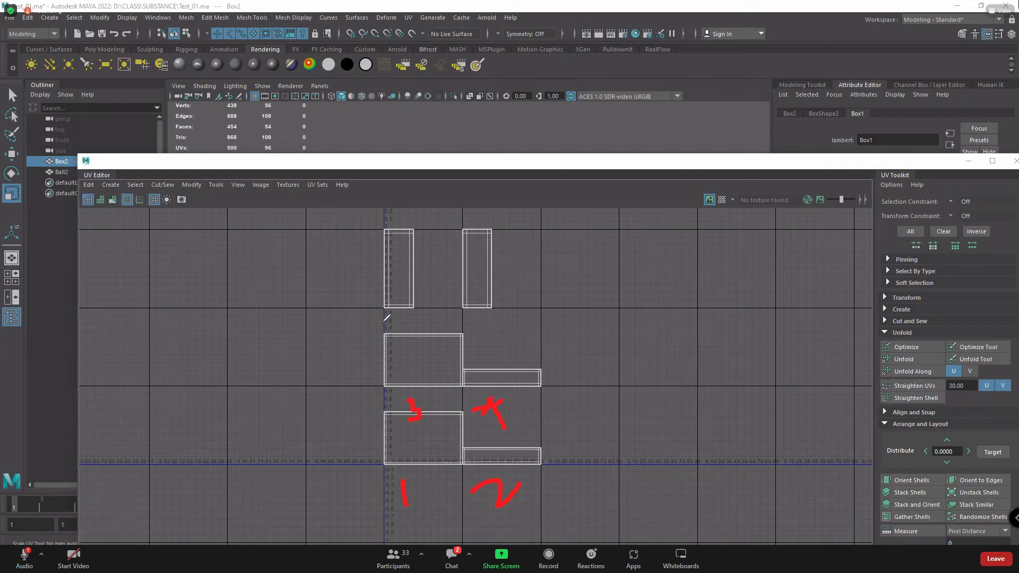
mouse_move(385, 318)
left_mouse_down()
mouse_move(392, 333)
mouse_move(380, 342)
mouse_move(411, 319)
left_mouse_up()
left_click_drag(469, 309, 470, 348)
left_click_drag(461, 339, 438, 365)
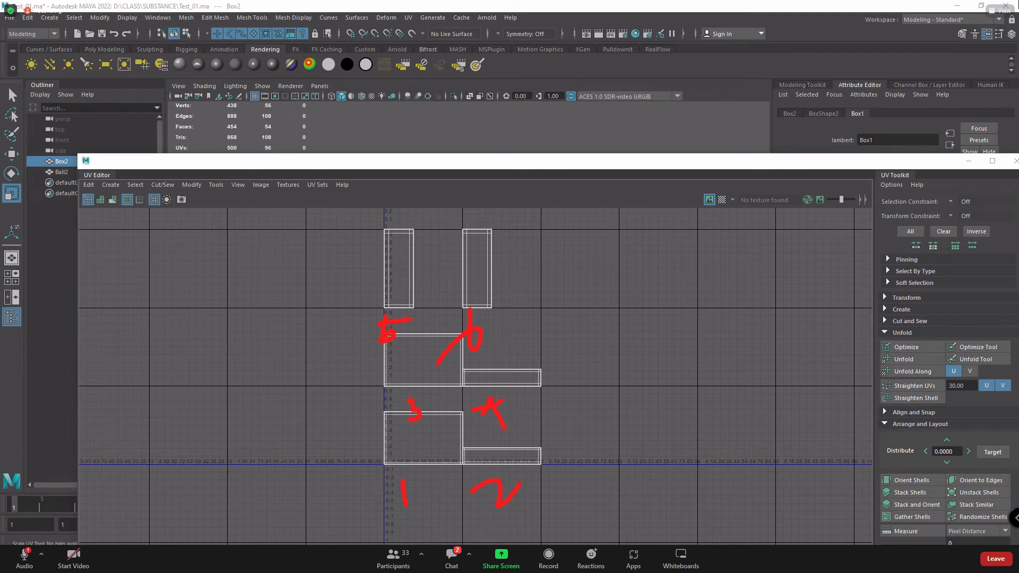
Compare the Box tile list in Substance 3D Painter with the numbered shells in Maya, ticking tiles 1022 and 1011
key("alt+Tab")
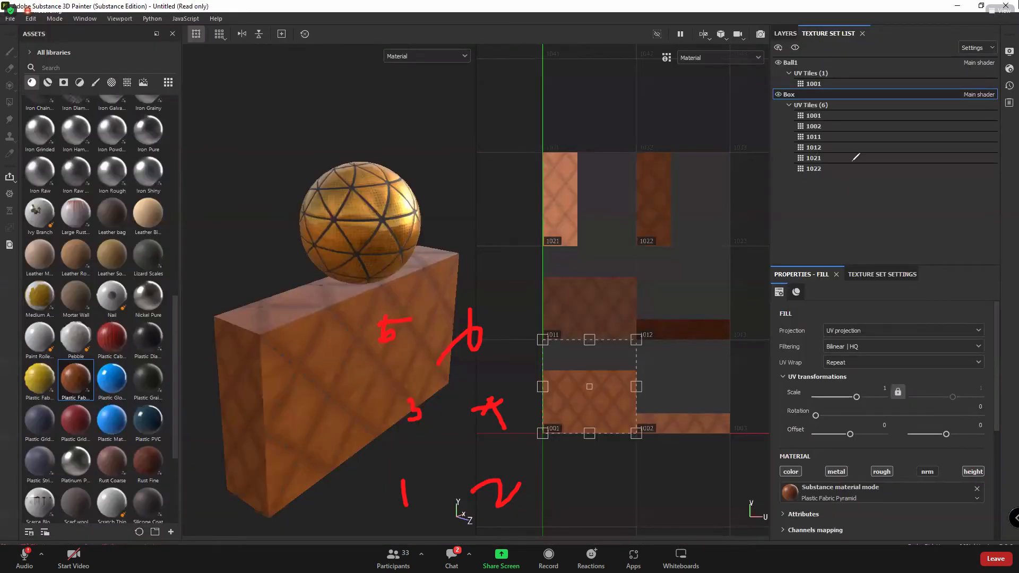
left_click_drag(824, 170, 855, 159)
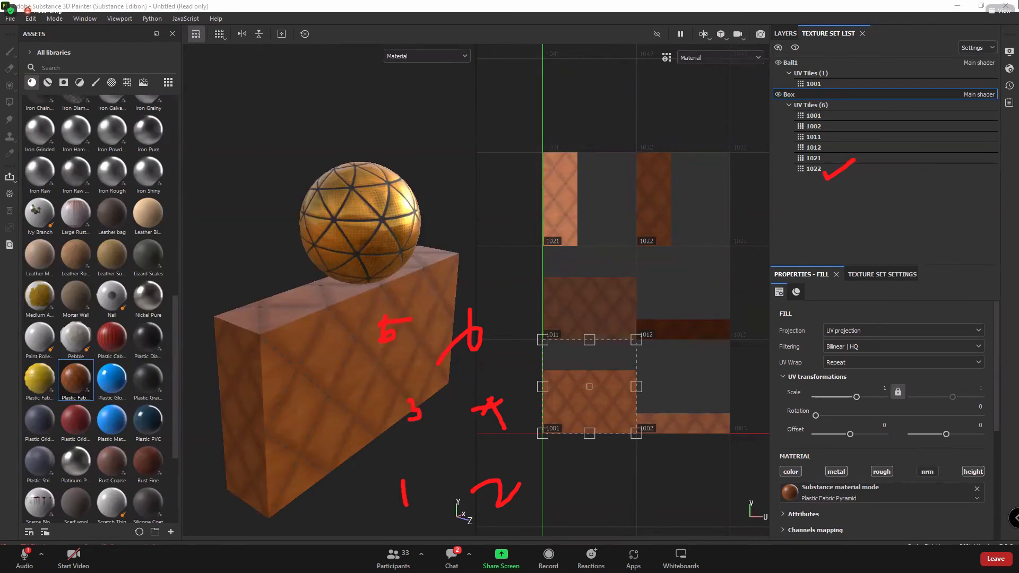
key("alt+Tab")
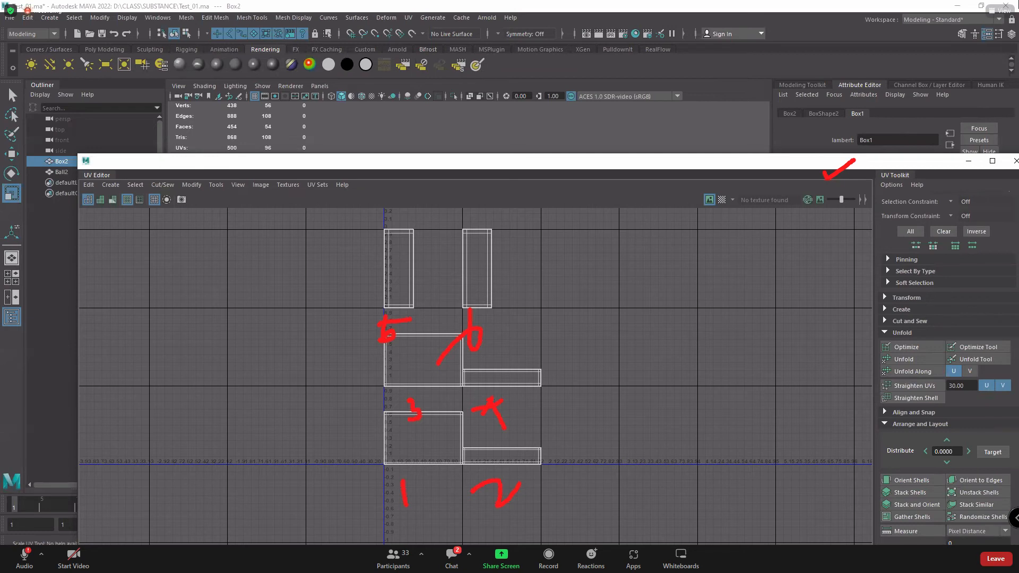
key("alt+Tab")
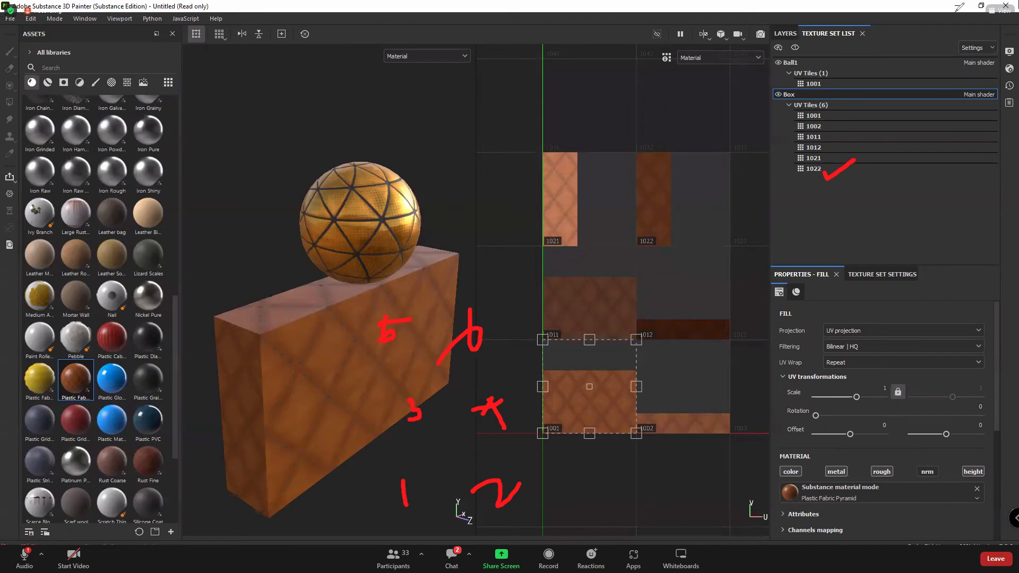
left_click_drag(827, 137, 874, 128)
key("alt+Tab")
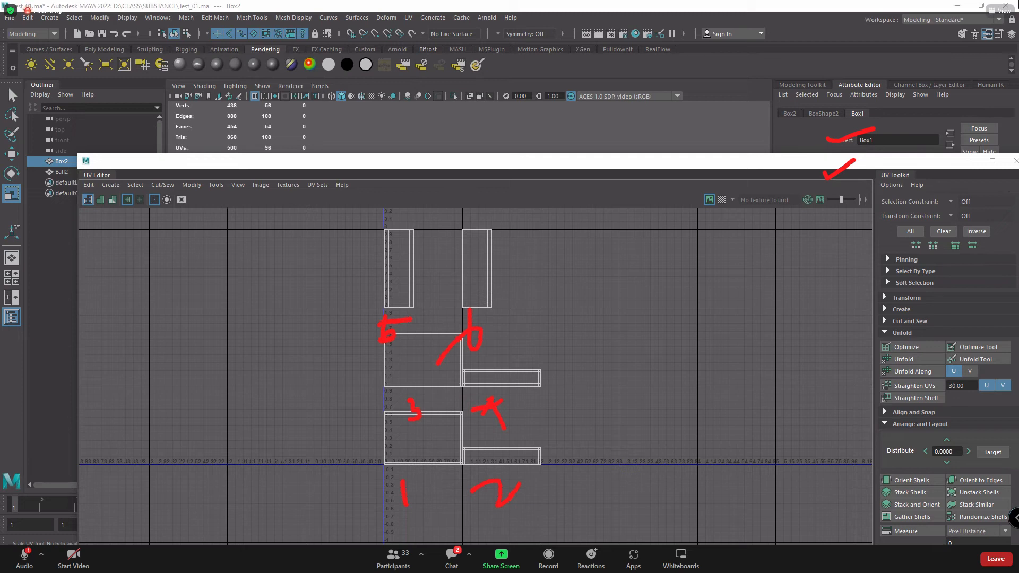
key("alt+Tab")
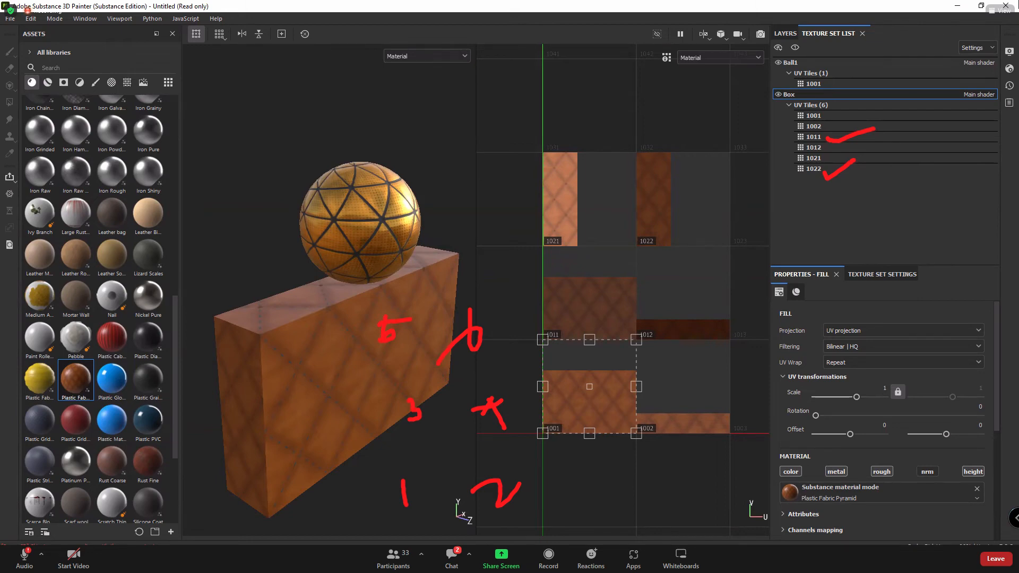
Annotate the first shell's tile number in Maya, tick the third shell, and mark the matching tile 1011 in Substance 3D Painter
key("alt+Tab")
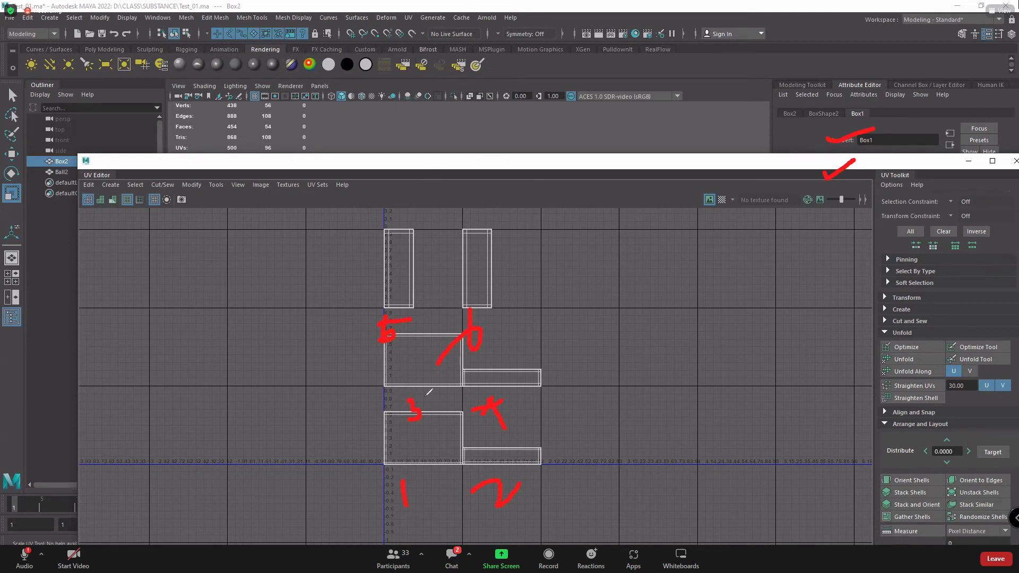
mouse_move(423, 473)
left_mouse_down()
mouse_move(433, 491)
mouse_move(442, 470)
left_mouse_up()
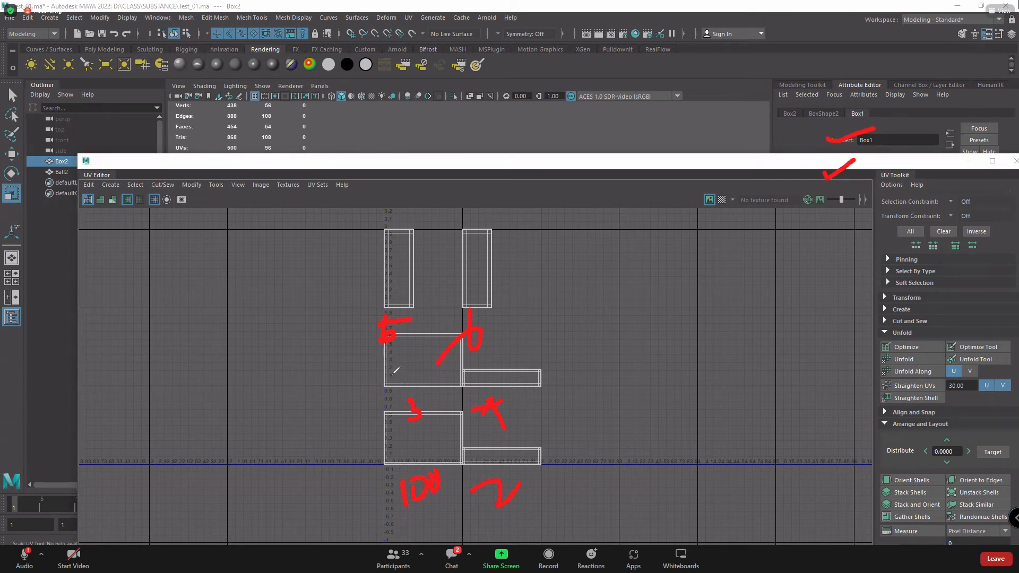
left_click_drag(393, 373, 462, 340)
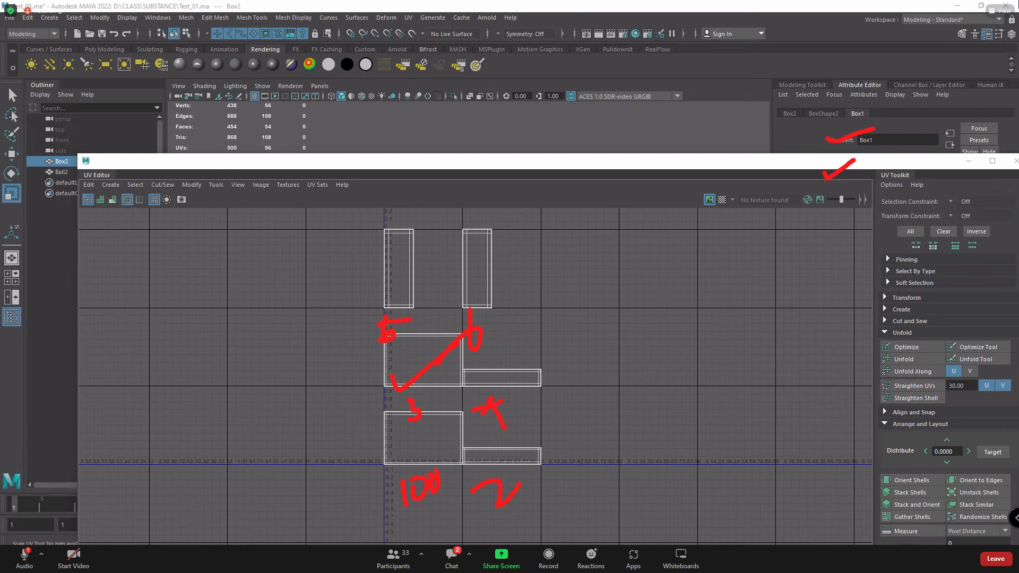
key("alt+Tab")
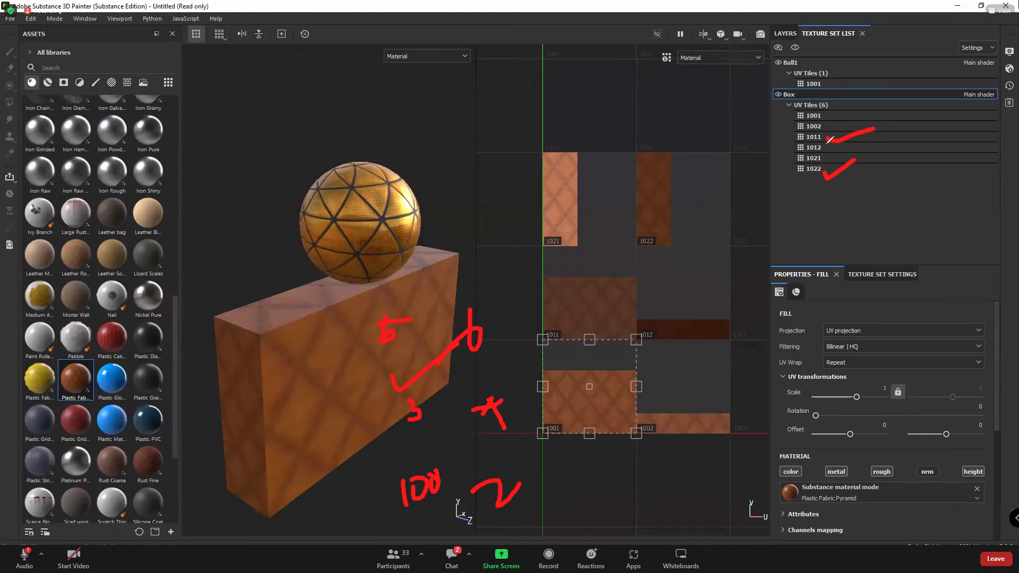
left_click_drag(826, 141, 883, 125)
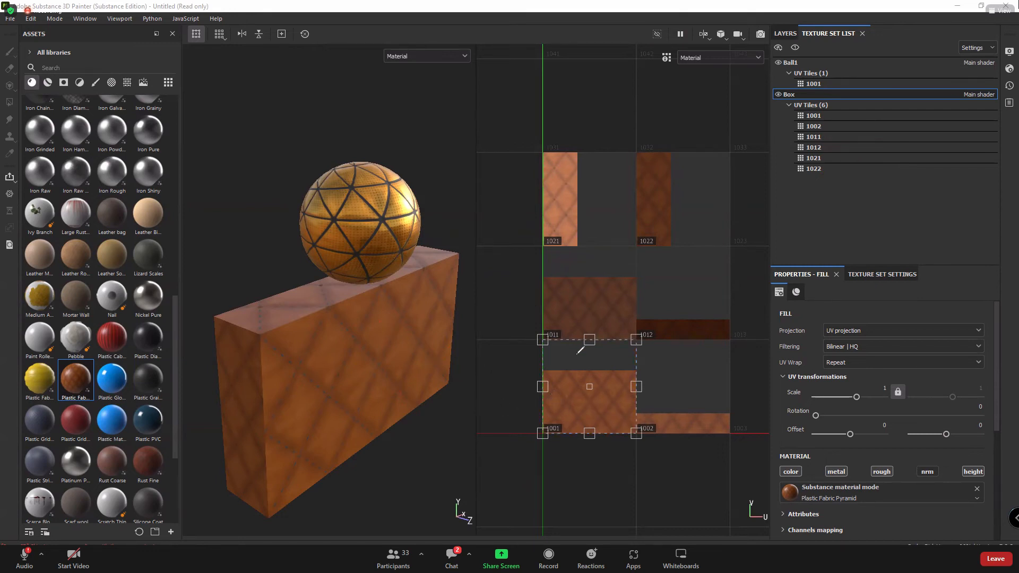
Mark each of the Box's UV tiles, 1001 to 1022, with a freehand tick in the 2D view
left_click_drag(581, 381, 599, 372)
mouse_move(655, 389)
left_mouse_down()
mouse_move(661, 401)
mouse_move(725, 359)
left_mouse_up()
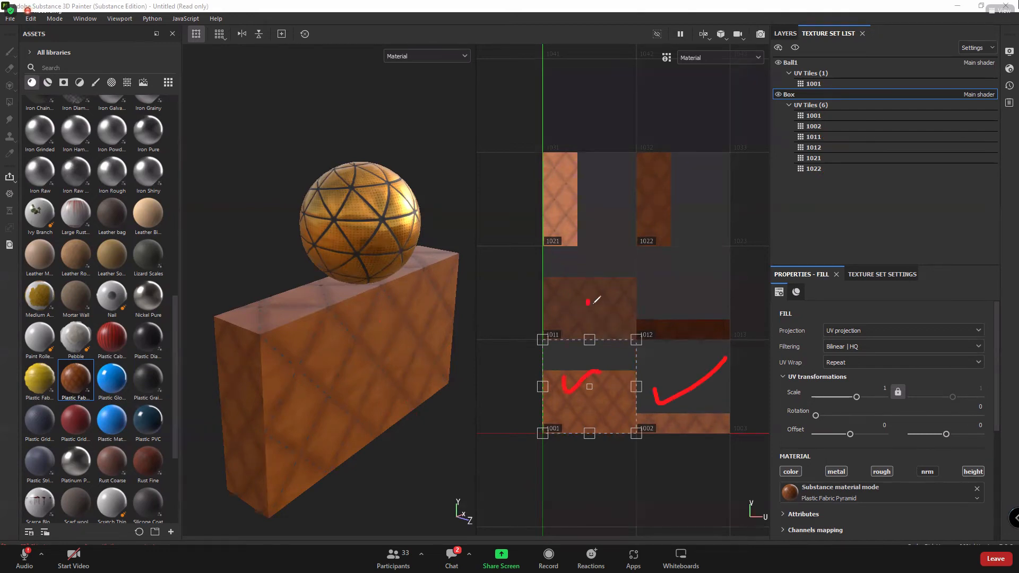
left_click_drag(587, 303, 690, 286)
left_click_drag(640, 203, 678, 196)
left_click_drag(545, 212, 609, 195)
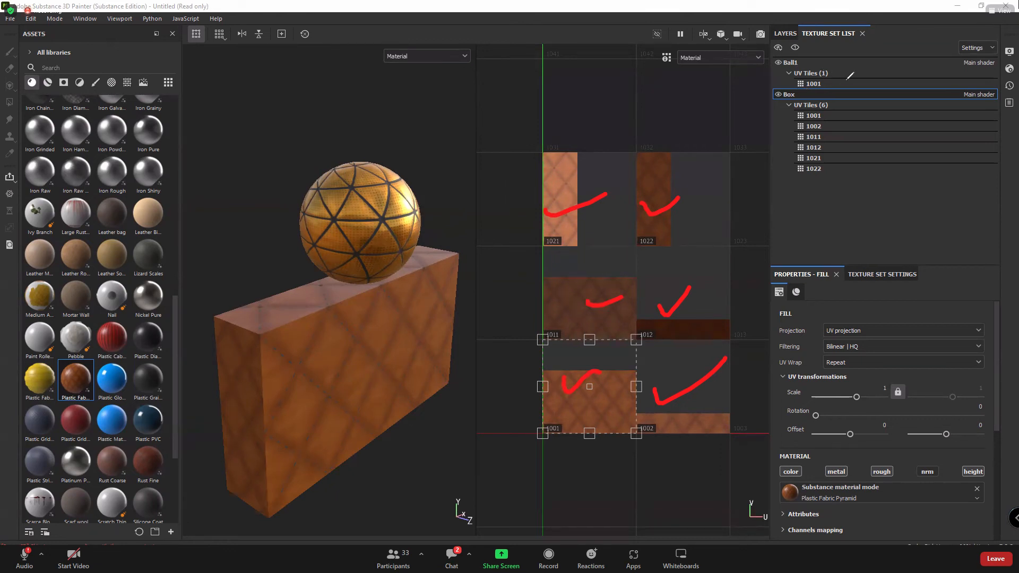
Tick Ball1's tile 1001 and the ball, write "UDIM" above them as an annotation, and clear all annotations
left_click_drag(828, 84, 847, 80)
left_click_drag(389, 174, 439, 148)
mouse_move(237, 109)
left_mouse_down()
mouse_move(281, 139)
mouse_move(314, 87)
left_mouse_up()
mouse_move(318, 89)
left_mouse_down()
mouse_move(338, 142)
mouse_move(324, 86)
mouse_move(382, 129)
mouse_move(439, 66)
mouse_move(454, 112)
left_mouse_up()
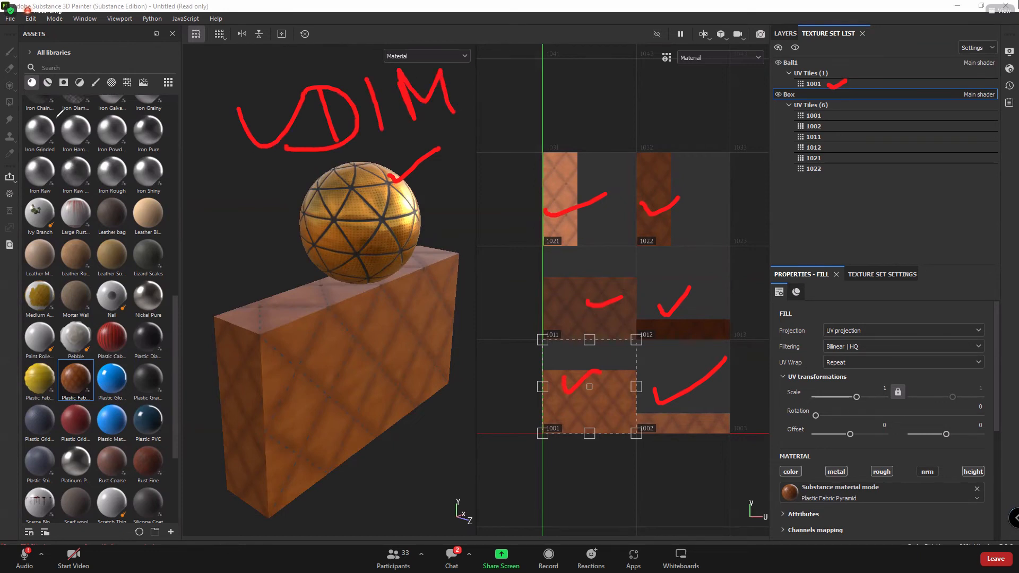
key("Escape")
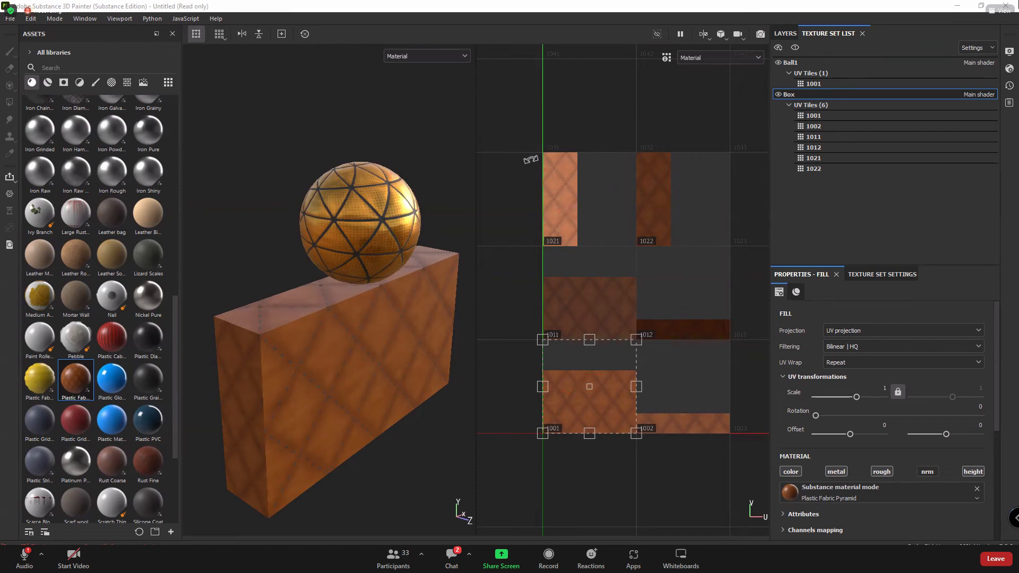
Inspect the textured box and ball in the 3D view and display UV tile 1001 of the Ball1 texture set
left_click_drag(369, 365, 287, 263, "alt")
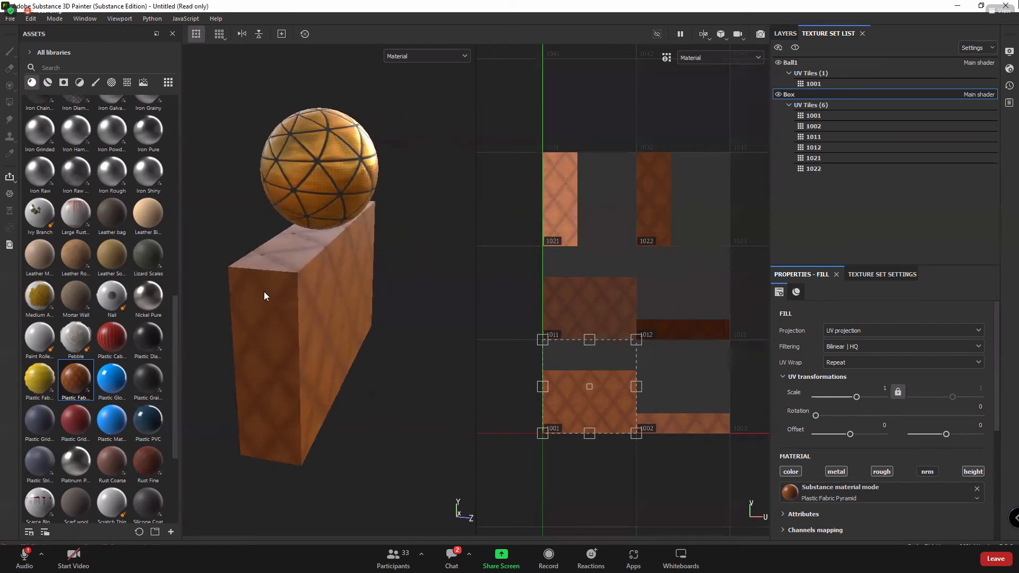
left_click_drag(291, 160, 243, 328, "alt")
left_click_drag(354, 276, 358, 292, "alt")
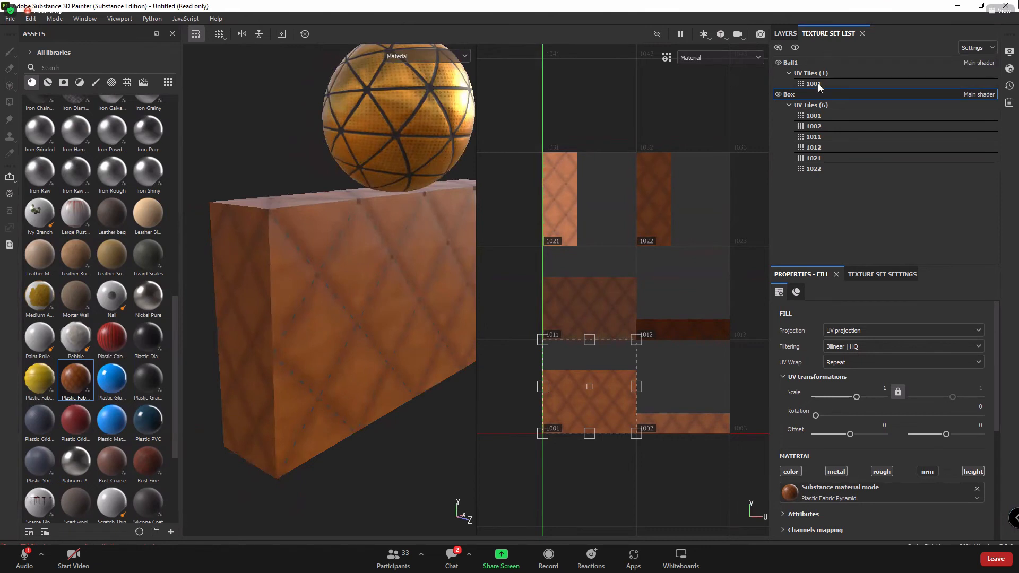
left_click(811, 117)
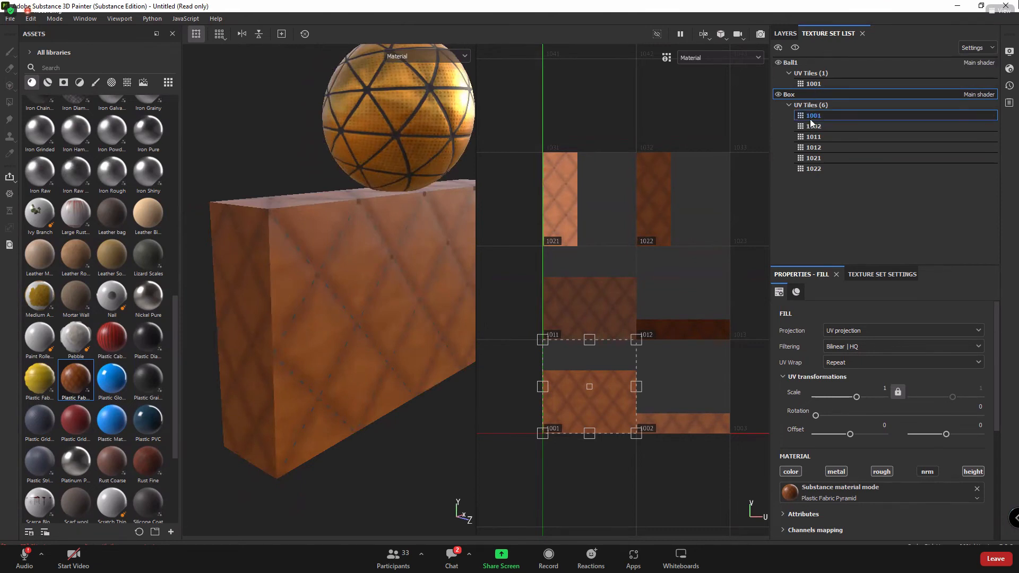
left_click(814, 84)
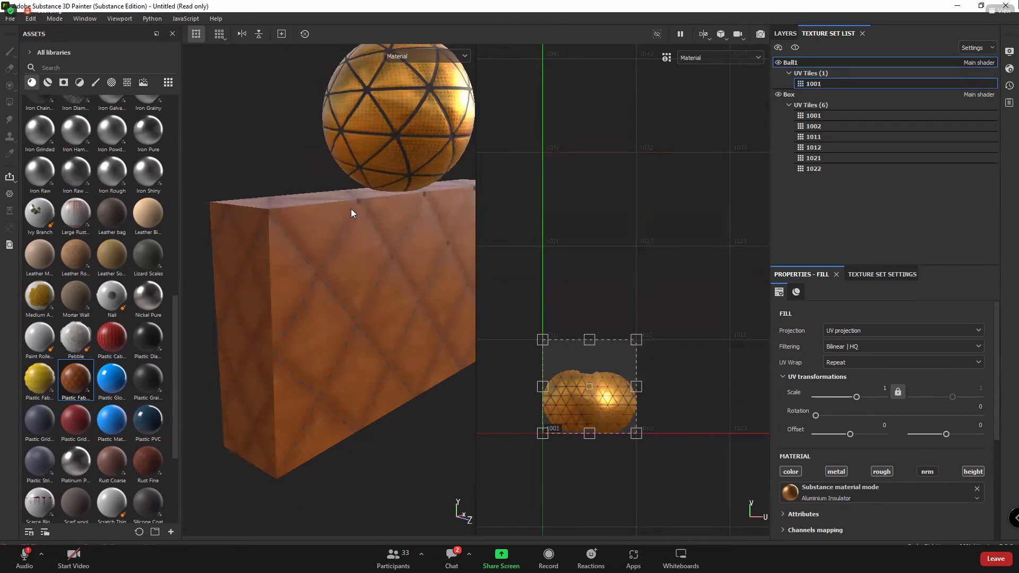
middle_click_drag(351, 208, 298, 344, "alt")
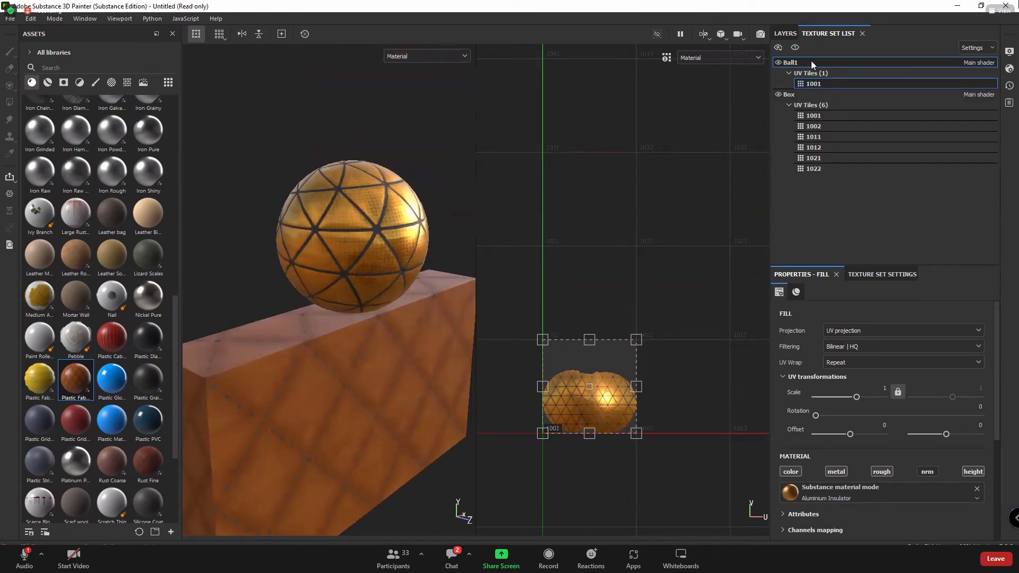
Compare the layer stacks of the Ball1 and Box texture sets, ending on Ball1 with its UV tile enlarged in the 2D view
left_click(787, 34)
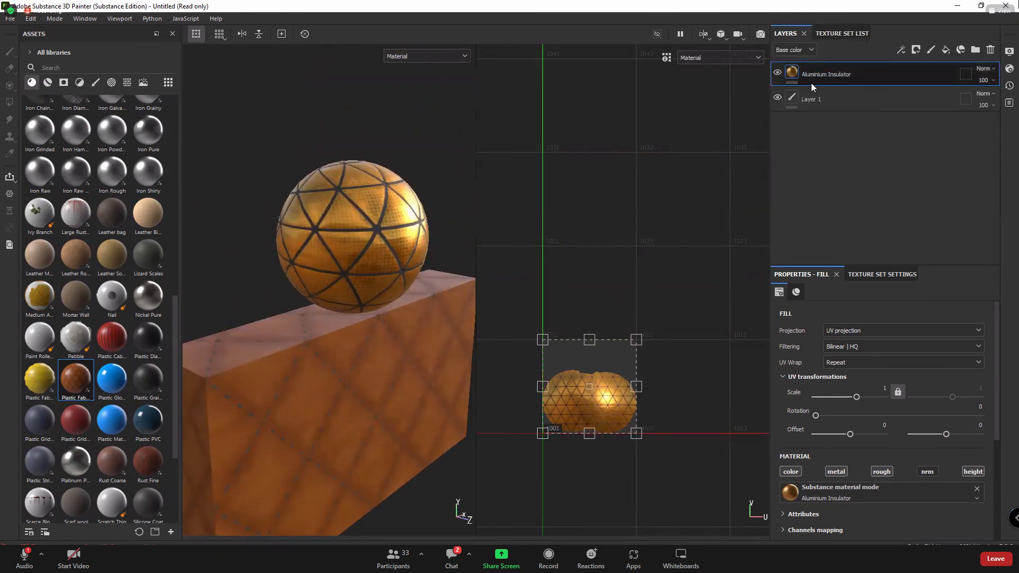
left_click(842, 33)
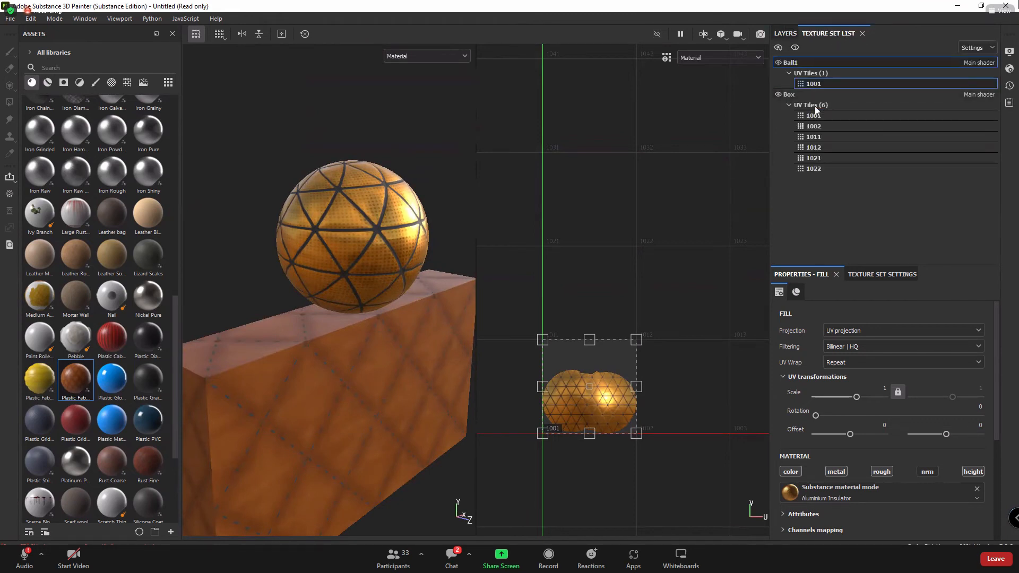
left_click(801, 95)
left_click(785, 33)
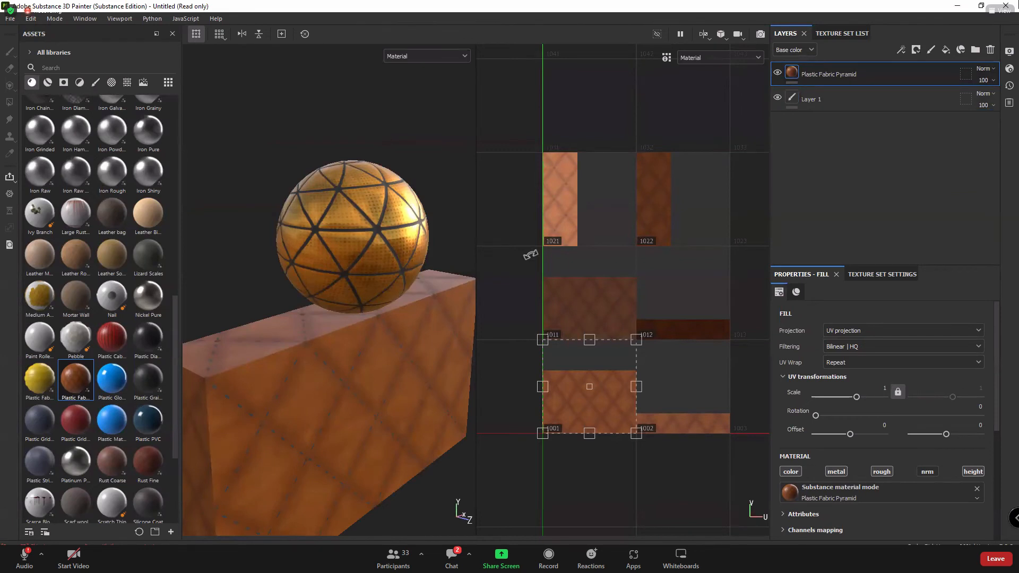
left_click(841, 33)
left_click(817, 83)
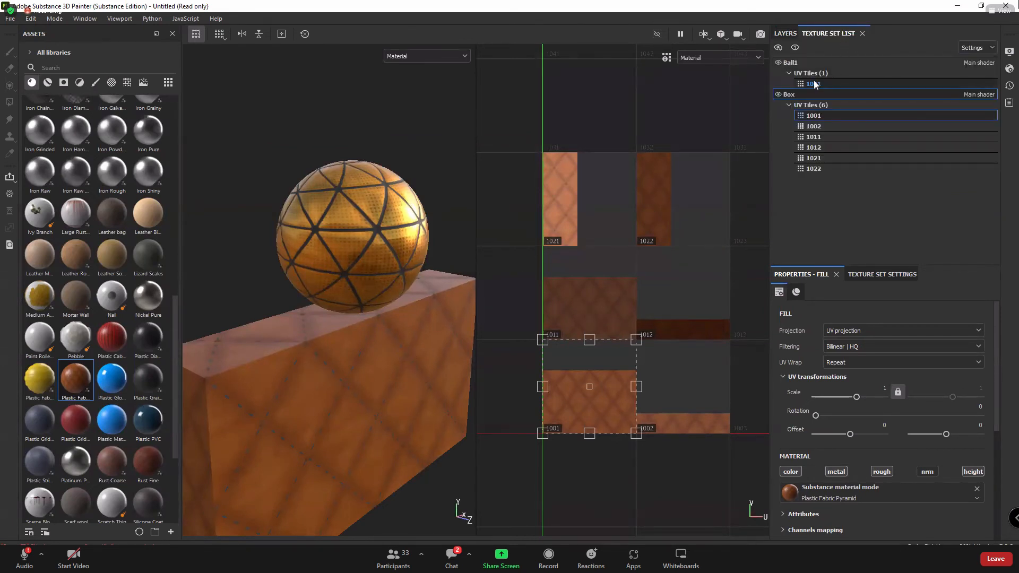
left_click(785, 33)
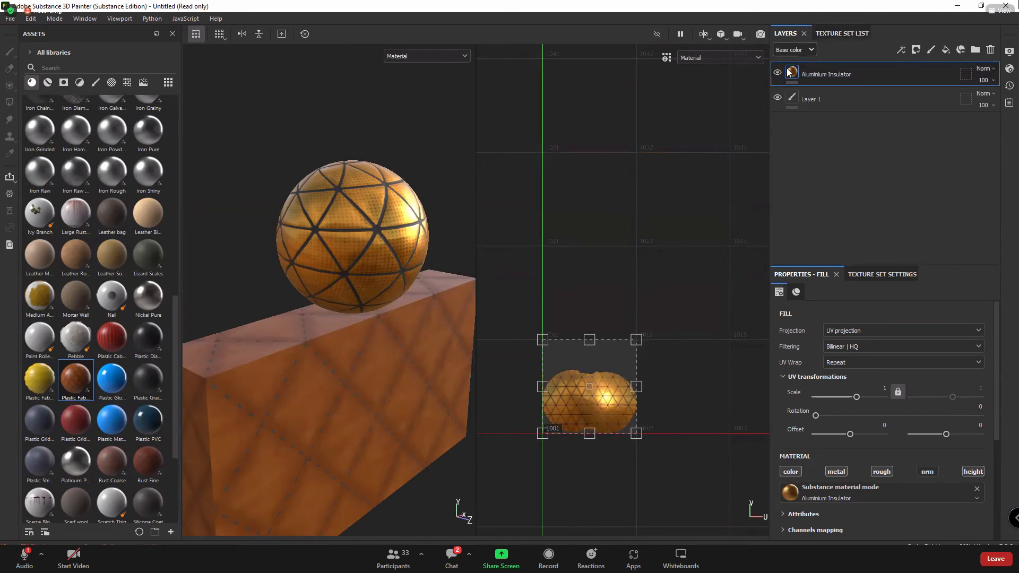
scroll(588, 382, "up", 3)
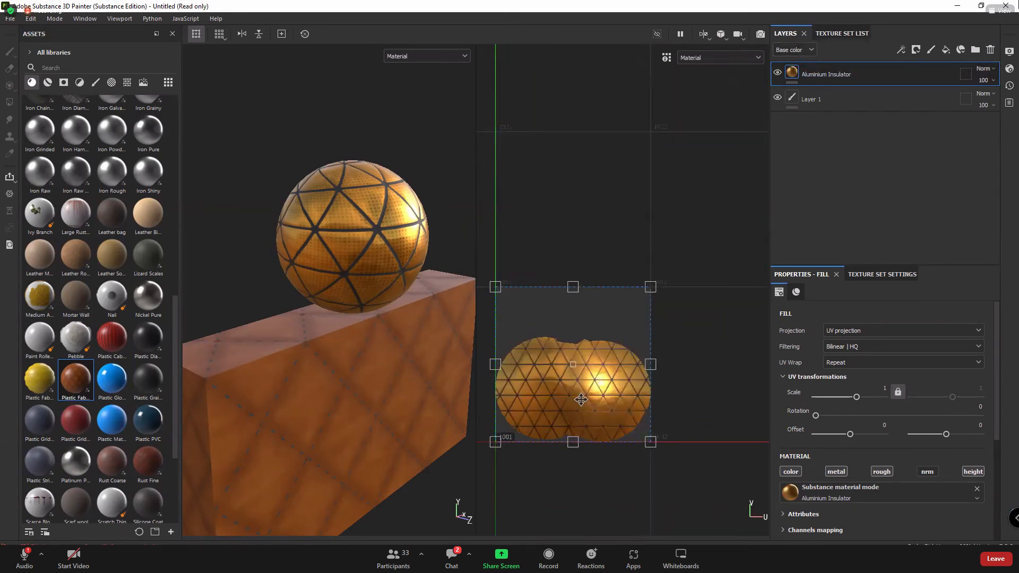
Compare Ball1's UV tile 1001 with the Box's UV tiles in the 2D view, ending with the Box's tile 1001 selected
middle_click_drag(583, 404, 655, 345)
scroll(655, 344, "up", 2)
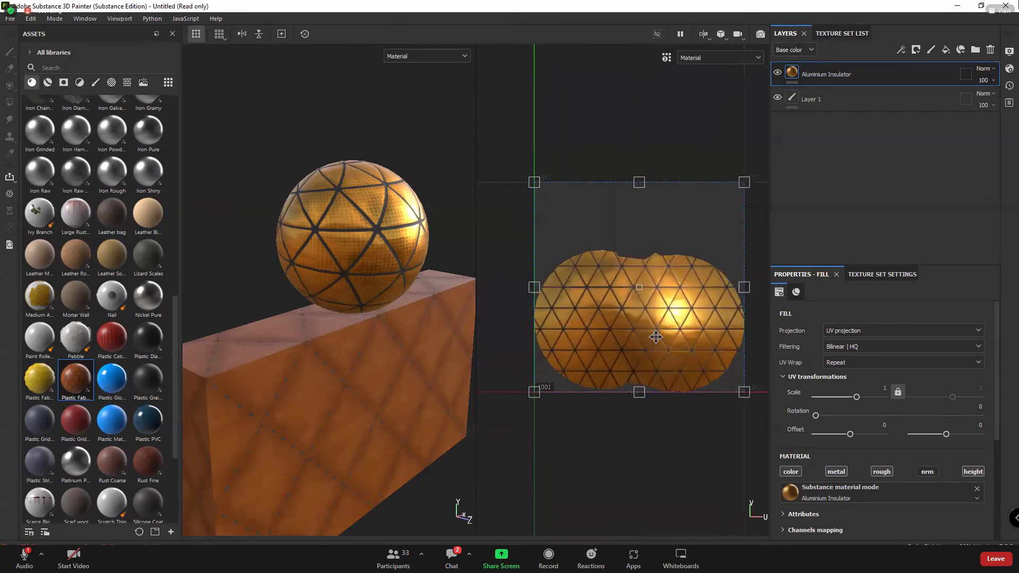
left_click(837, 33)
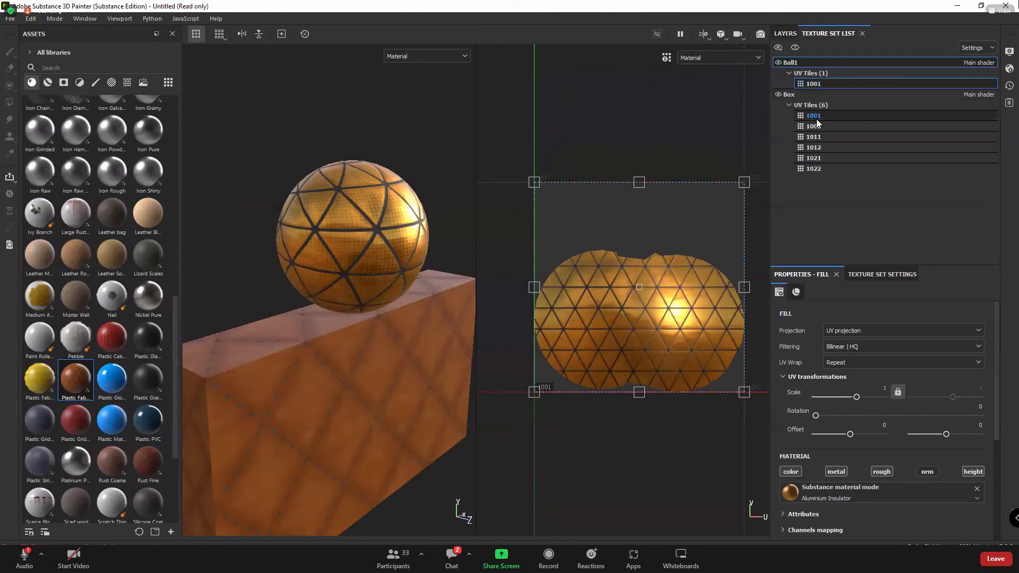
left_click(813, 118)
scroll(642, 316, "down", 3)
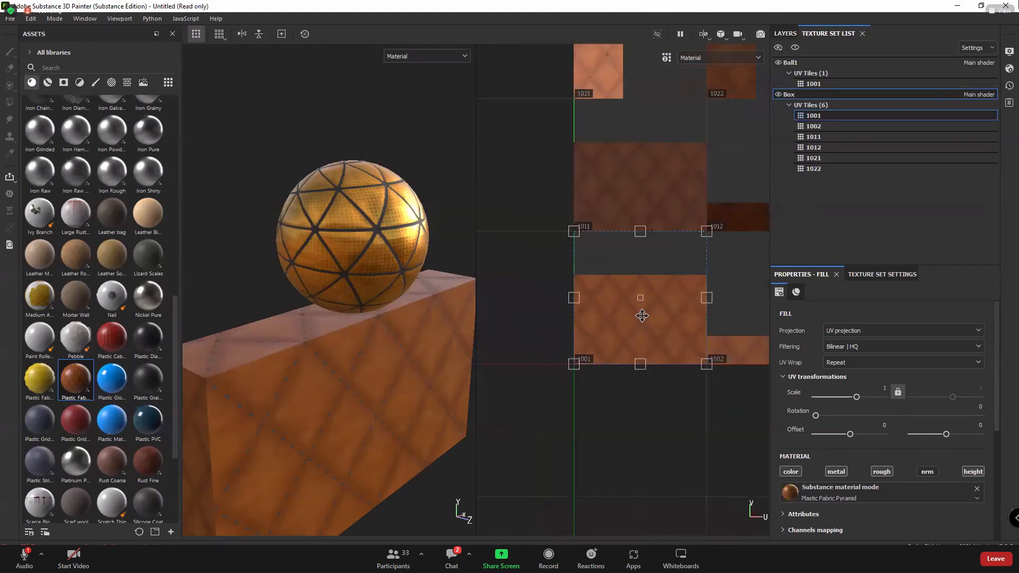
left_click(812, 148)
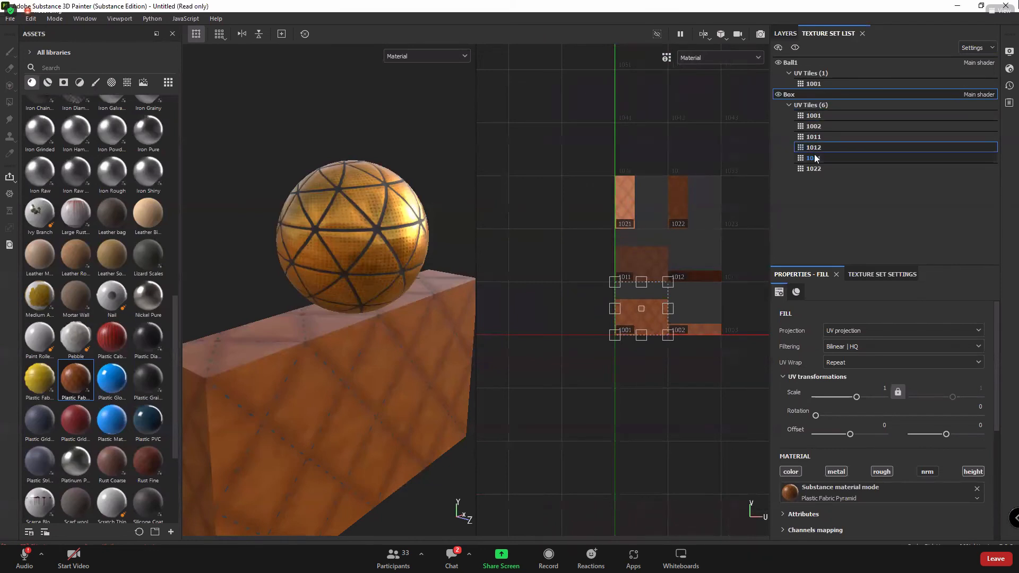
left_click(814, 158)
double_click(814, 147)
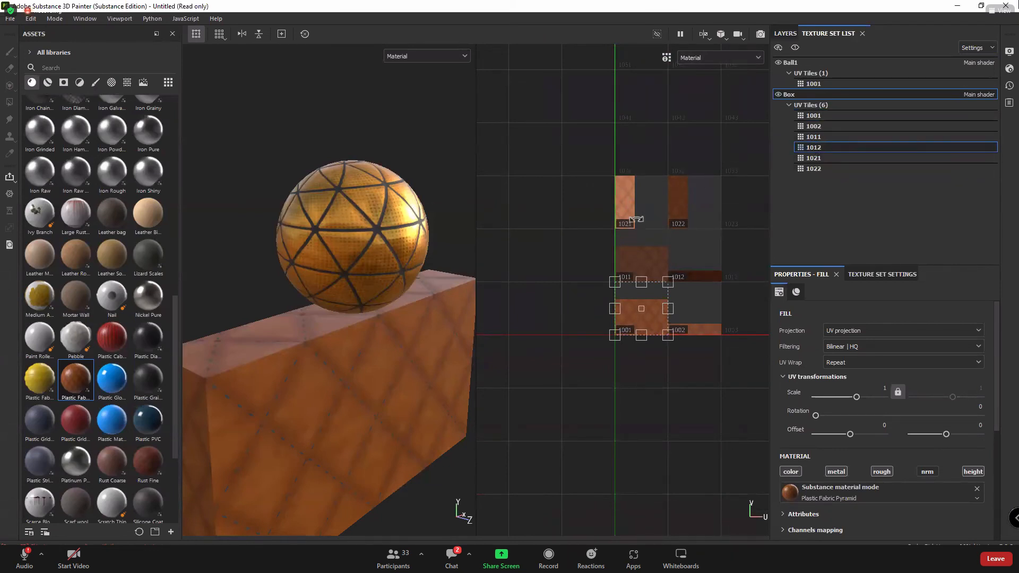
left_click(817, 117)
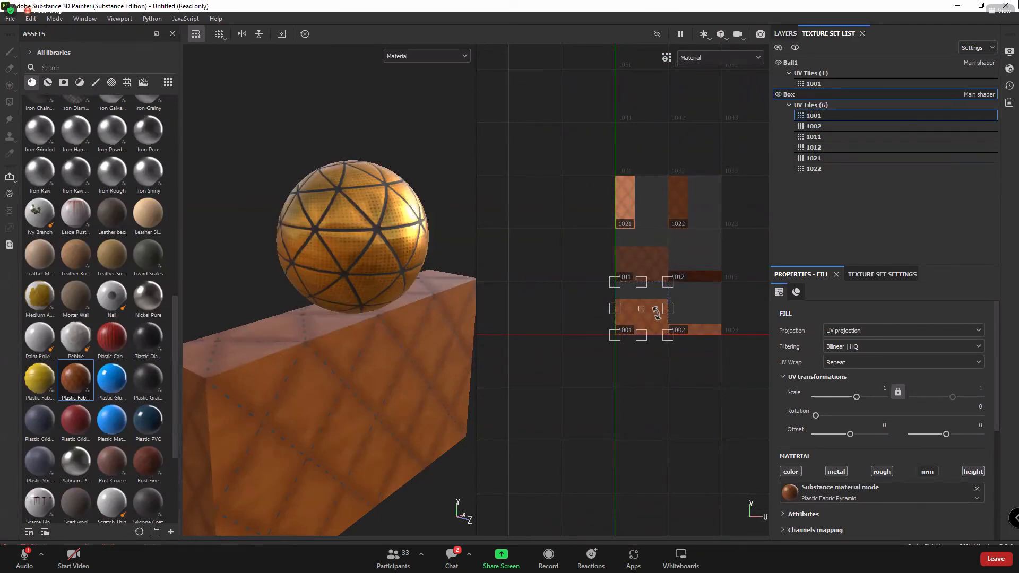
scroll(656, 313, "up", 2)
scroll(656, 314, "down", 1)
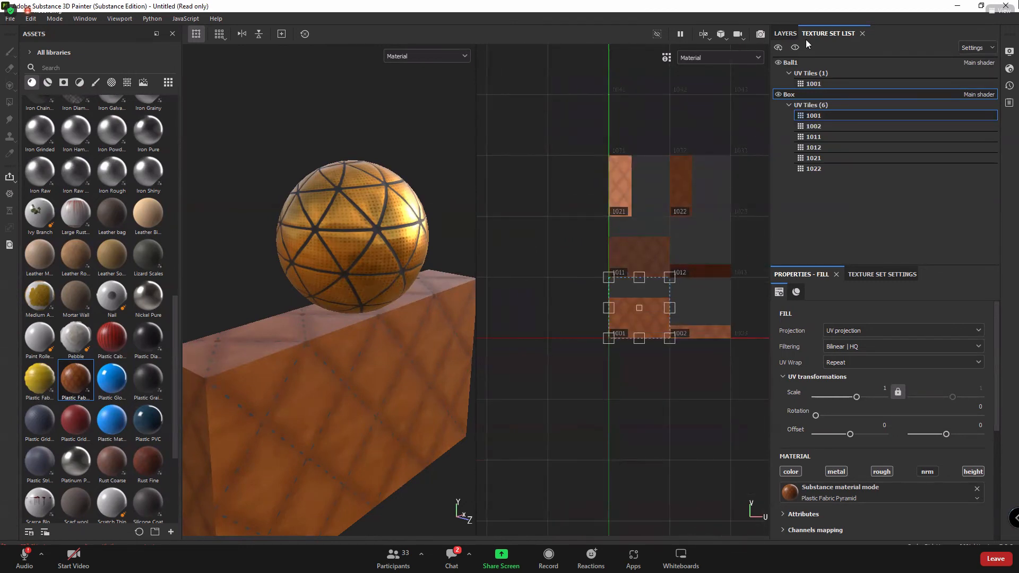
Add a black mask to the Box's Plastic Fabric Pyramid layer
left_click(785, 31)
left_click(826, 33)
left_click(786, 33)
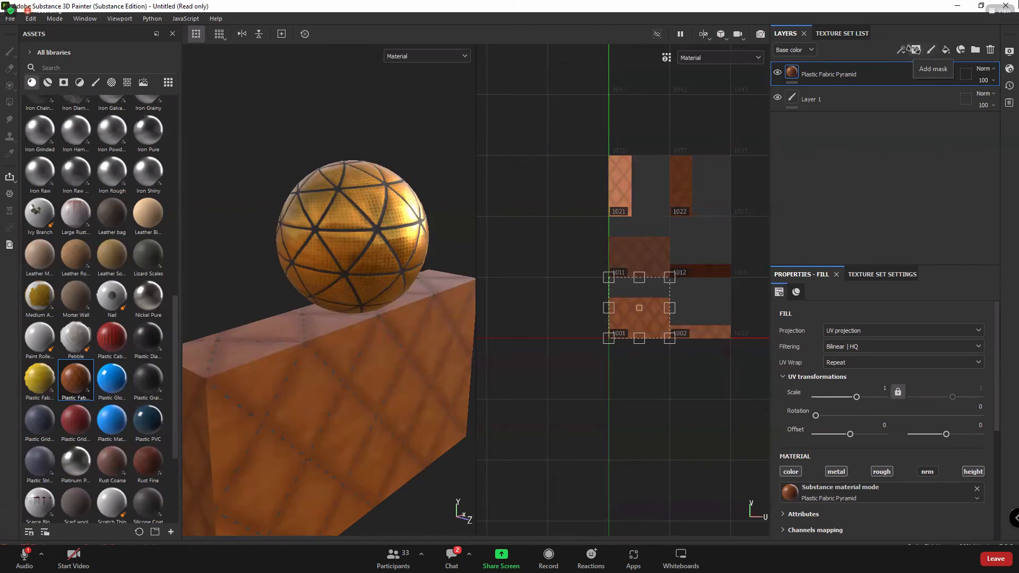
left_click(916, 49)
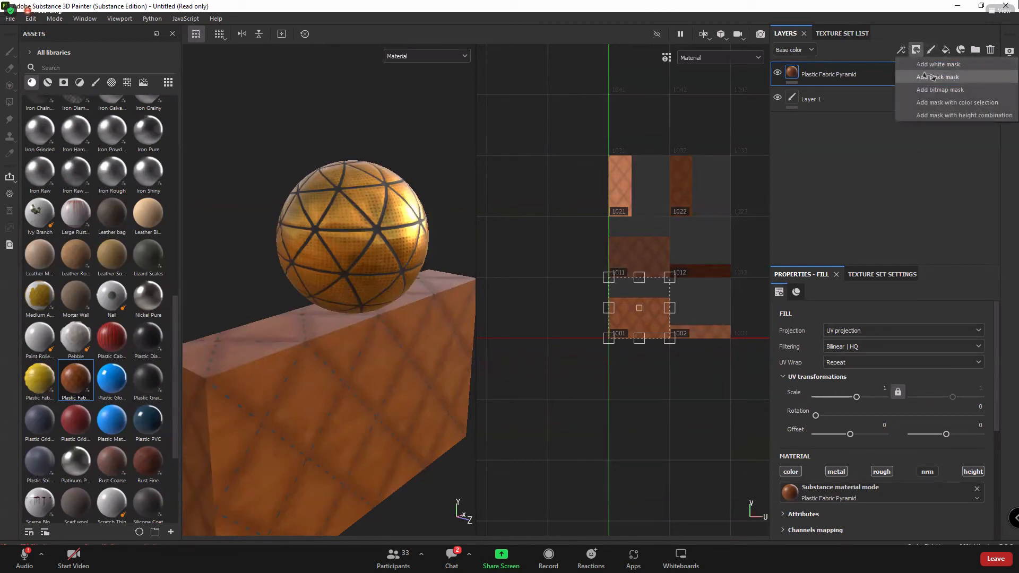
left_click(916, 50)
left_click(917, 50)
left_click(937, 76)
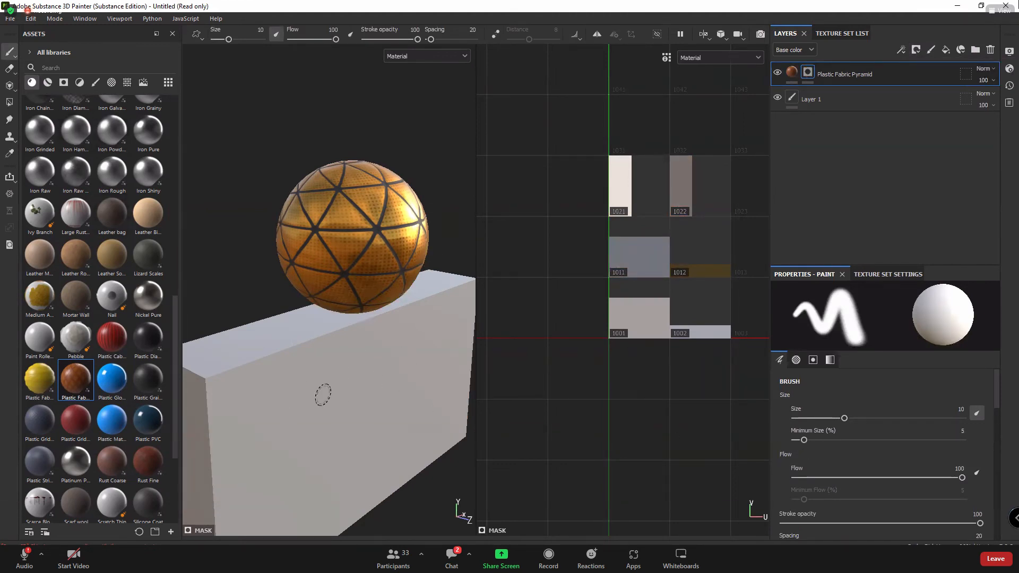
Paint freehand strokes into the mask on the box's large tile 1001 face and its top, with brush size 10
mouse_move(293, 413)
left_mouse_down()
mouse_move(326, 389)
mouse_move(308, 414)
mouse_move(303, 399)
mouse_move(311, 403)
left_mouse_up()
scroll(808, 429, "down", 4)
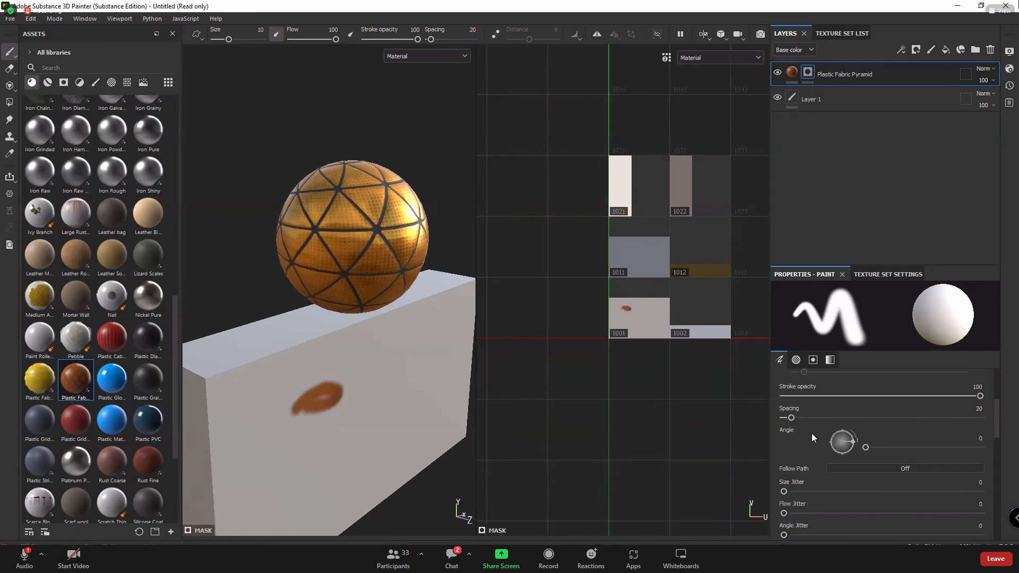
scroll(811, 433, "up", 3)
left_click_drag(401, 348, 395, 374)
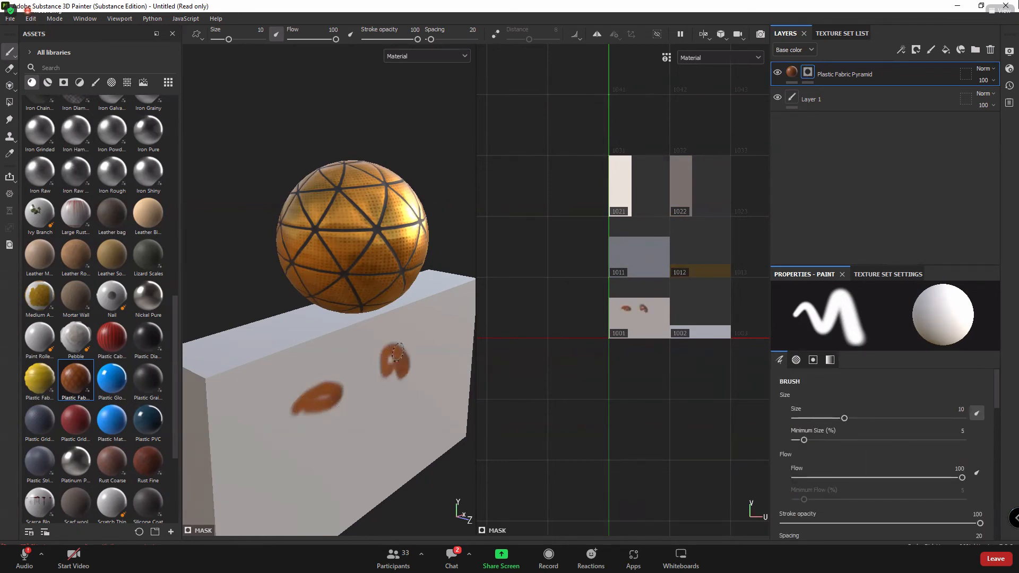
left_click_drag(303, 353, 281, 348)
Paint freehand mask strokes around the box's narrow tile 1022 end, across to the tile 1001 and 1011 faces
left_click_drag(302, 386, 324, 375, "alt")
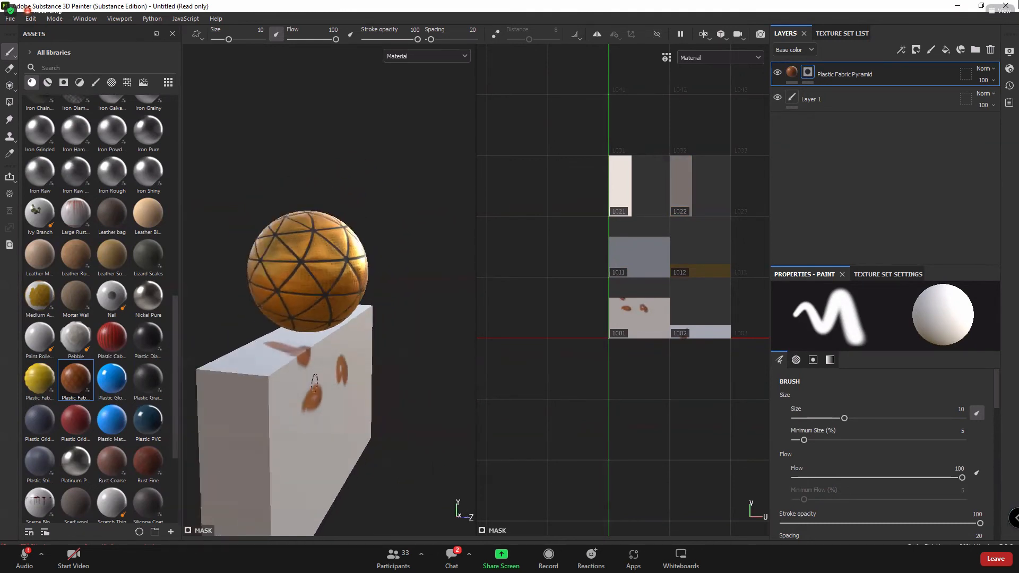
middle_click_drag(324, 374, 368, 333, "alt")
scroll(671, 349, "up", 3)
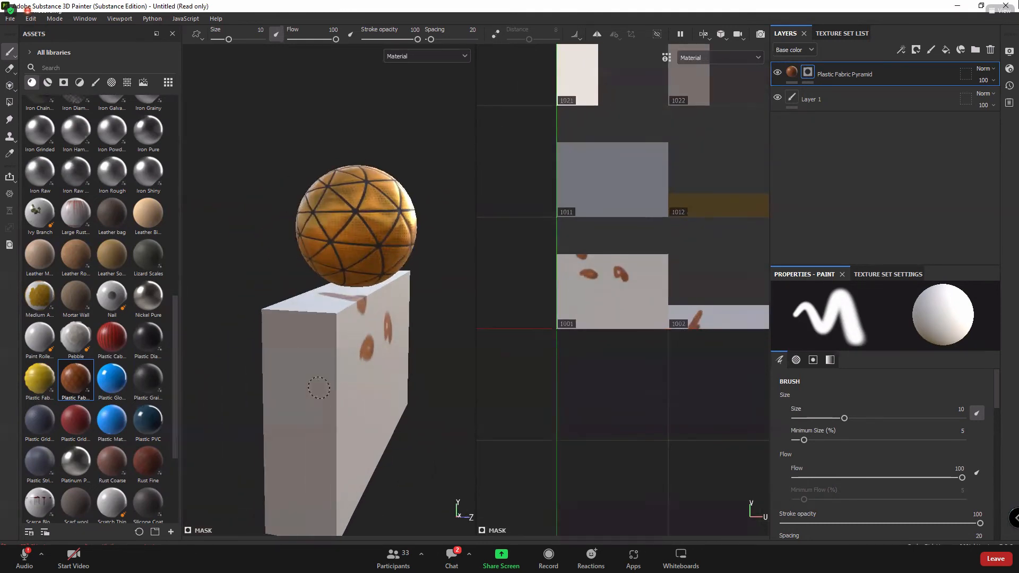
mouse_move(321, 372)
left_mouse_down()
mouse_move(332, 404)
mouse_move(305, 432)
mouse_move(337, 422)
left_mouse_up()
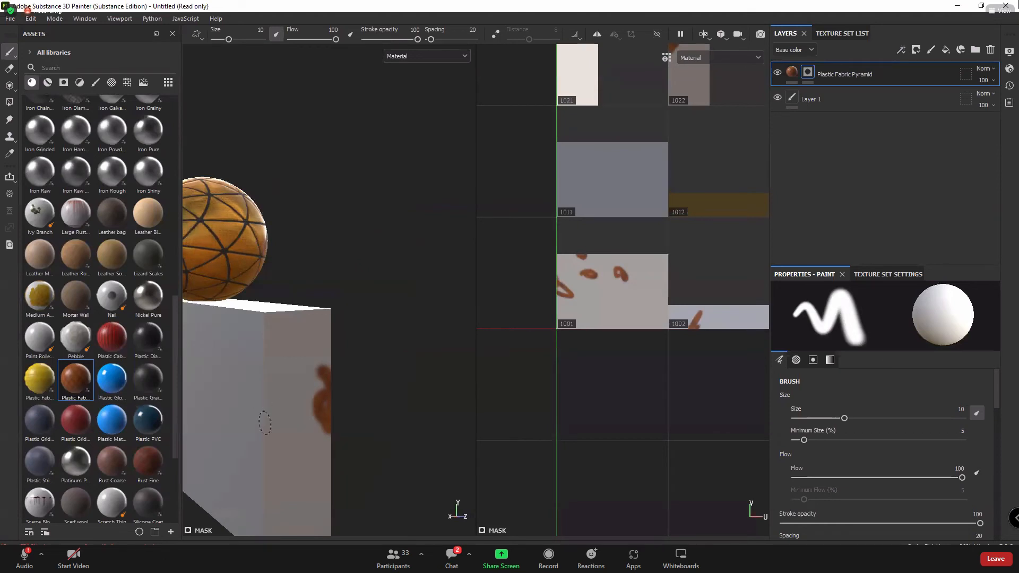
left_click_drag(265, 423, 253, 429)
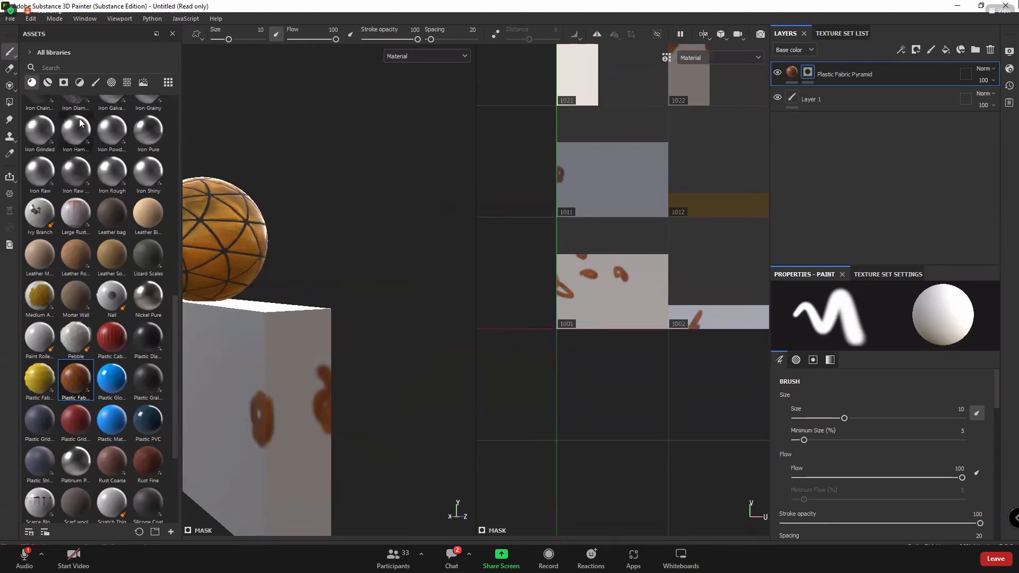
Paint test strokes on the box's tile 1011 face and adjoining end with two different textured brush alphas
middle_click_drag(269, 395, 289, 357, "alt")
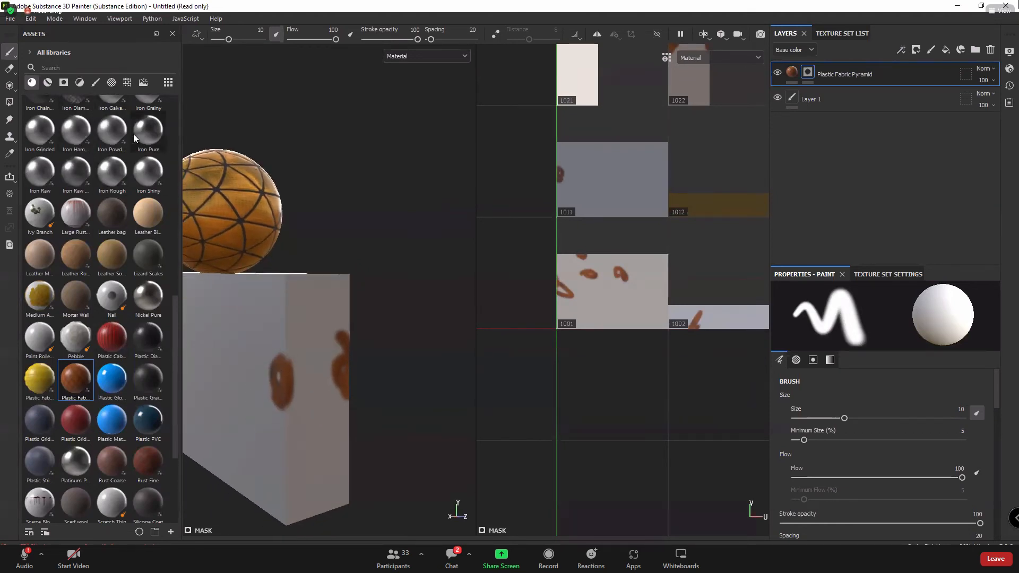
left_click(95, 82)
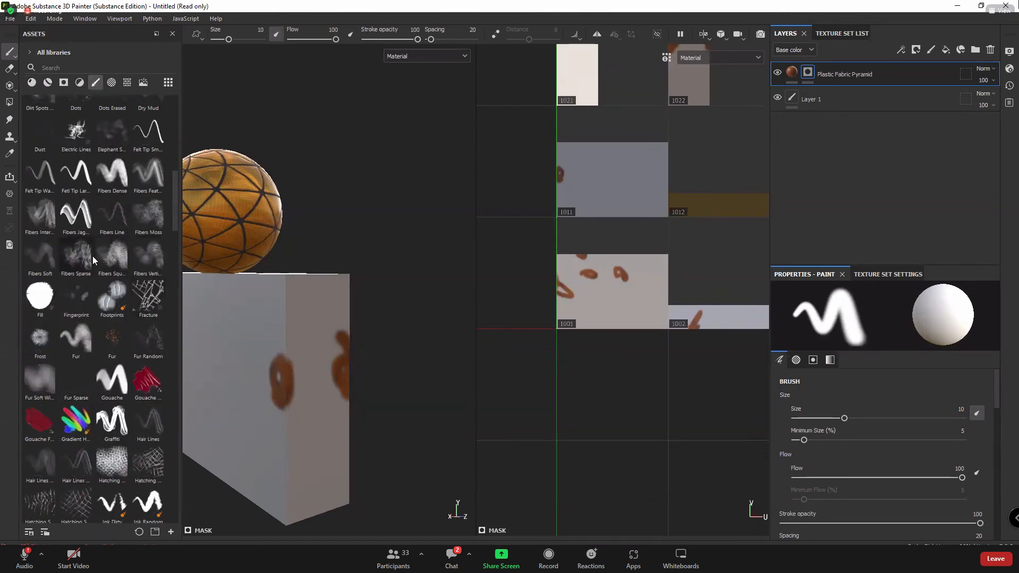
left_click(110, 84)
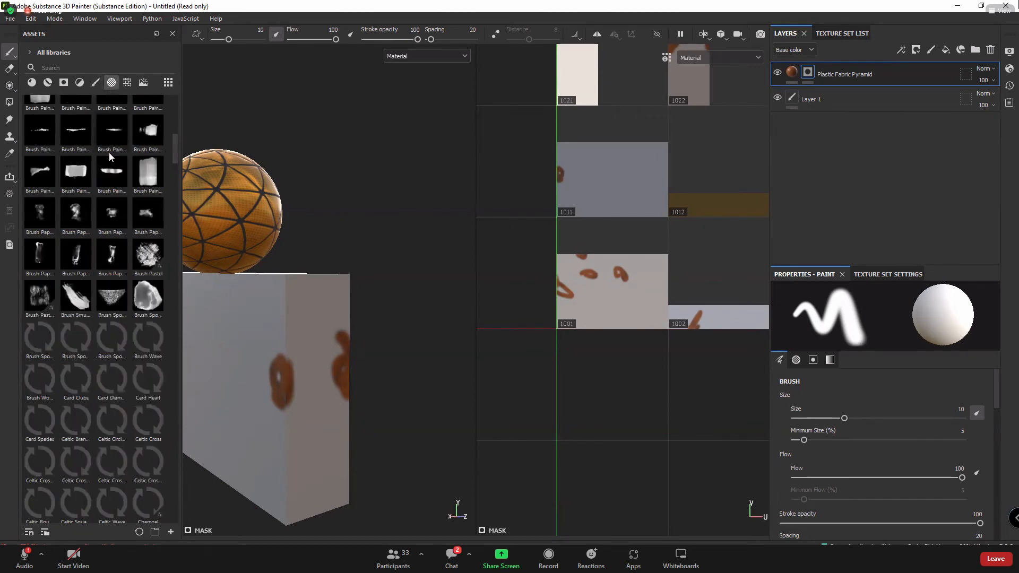
left_click(41, 258)
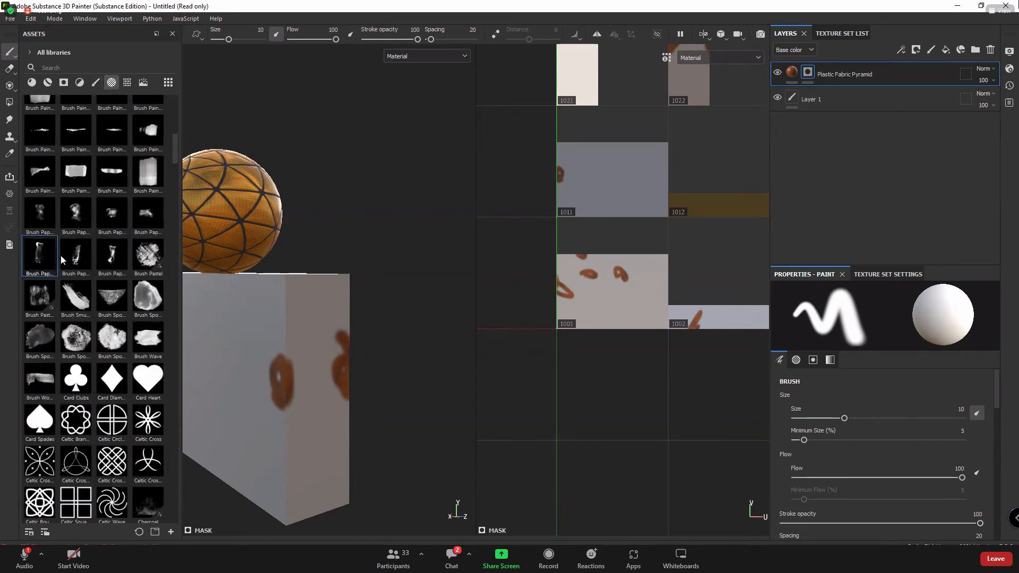
left_click_drag(242, 383, 286, 467)
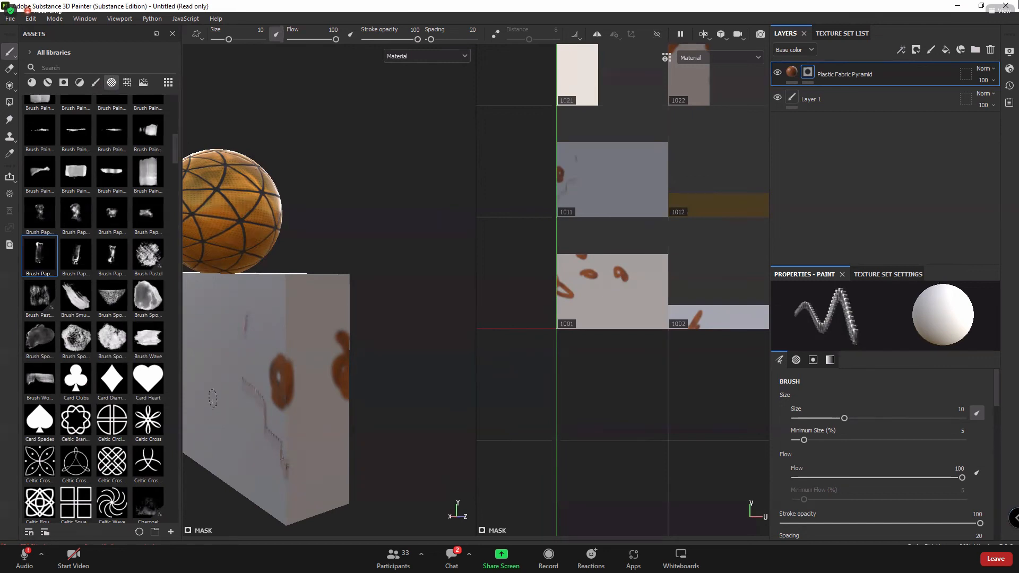
left_click(45, 307)
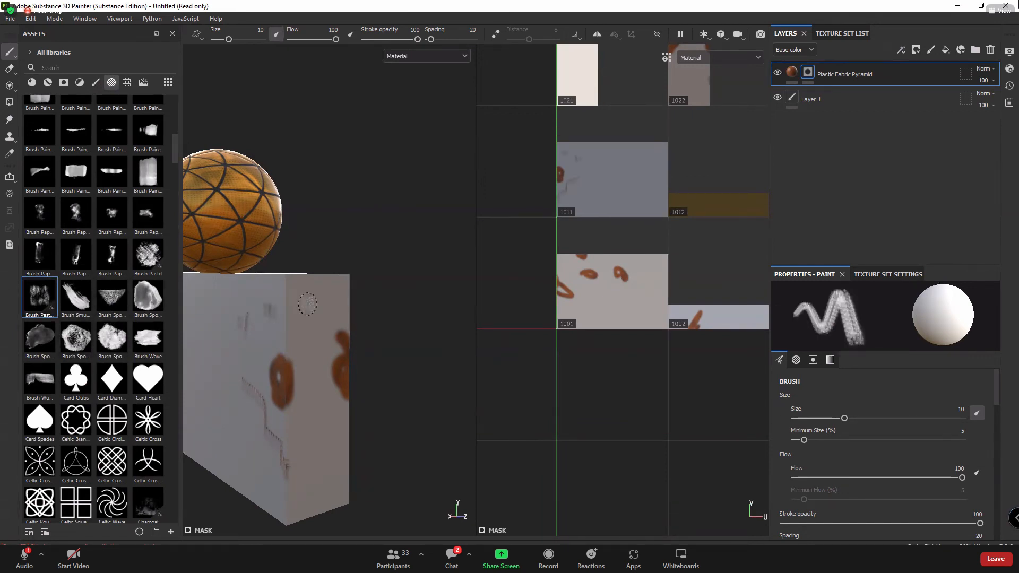
mouse_move(313, 305)
left_mouse_down()
mouse_move(298, 275)
mouse_move(314, 328)
mouse_move(280, 314)
left_mouse_up()
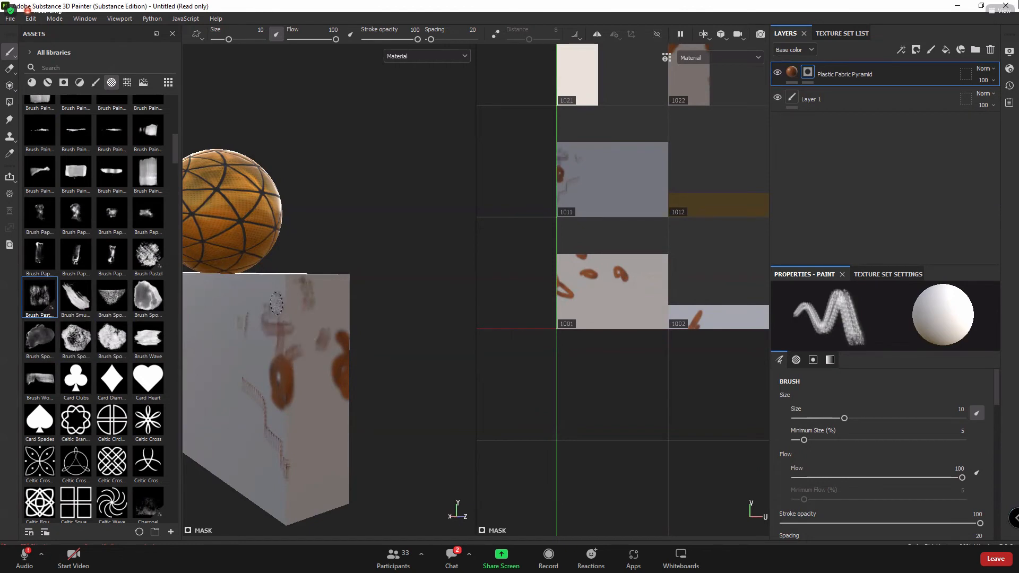
Stamp the Brush Pastel alpha at brush size 42.98 in several places across the box's tile 1011 face
left_click(148, 255)
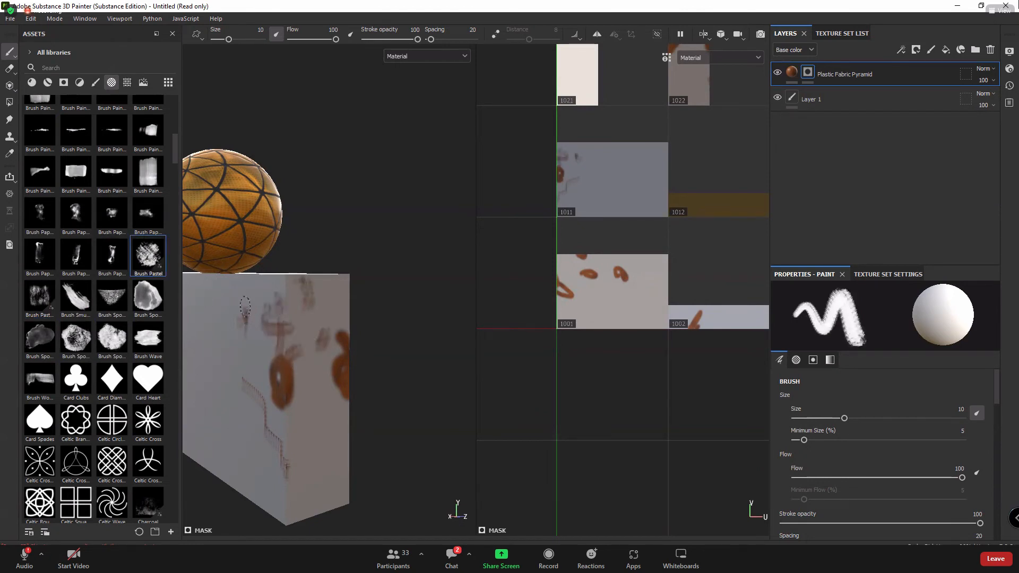
key("bracketright")
key("bracketright")
key("bracketright")
key("bracketright")
key("bracketright")
key("bracketright")
key("bracketright")
key("bracketright")
key("bracketright")
key("bracketright")
key("bracketright")
key("bracketright")
key("bracketright")
key("bracketright")
key("bracketright")
key("bracketright")
key("bracketright")
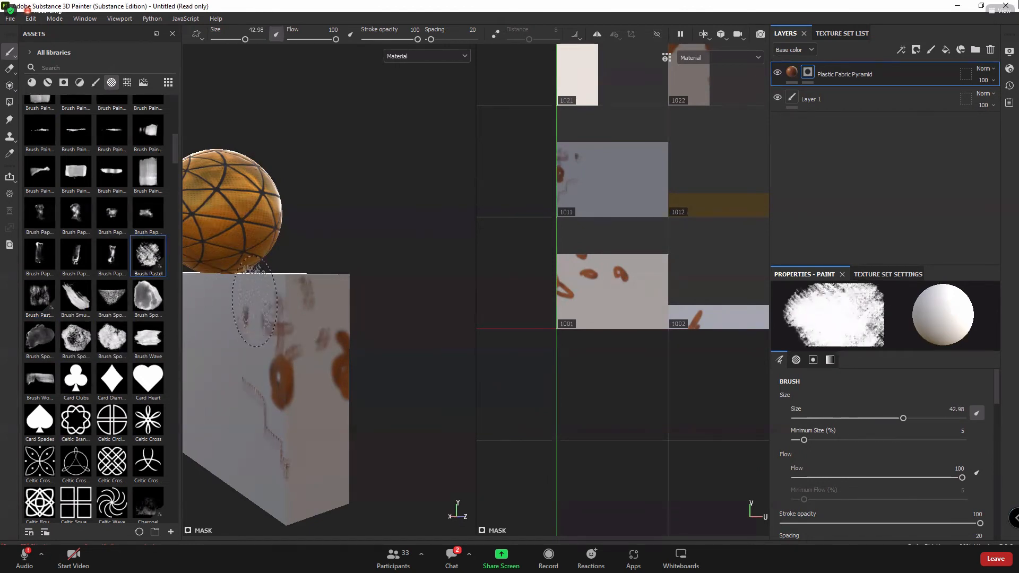
left_click(255, 299)
middle_click_drag(287, 343, 409, 305, "alt")
left_click(365, 297)
left_click(321, 327)
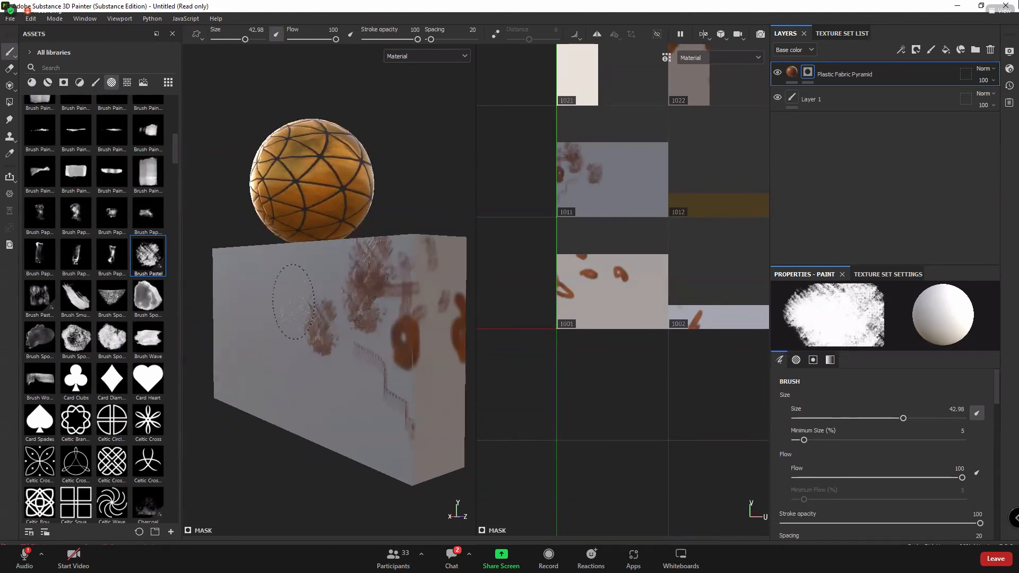
left_click_drag(290, 297, 297, 257)
left_click(306, 255)
left_click(257, 264)
left_click(249, 309)
left_click(274, 377)
left_click(393, 405)
Paint a Brush Pastel patch in the middle of the box's tile 1001 face
left_click_drag(393, 404, 352, 392, "alt")
mouse_move(370, 335)
left_mouse_down()
mouse_move(387, 266)
mouse_move(225, 399)
mouse_move(197, 401)
left_mouse_up()
mouse_move(361, 369)
left_mouse_down()
mouse_move(365, 357)
mouse_move(345, 345)
left_mouse_up()
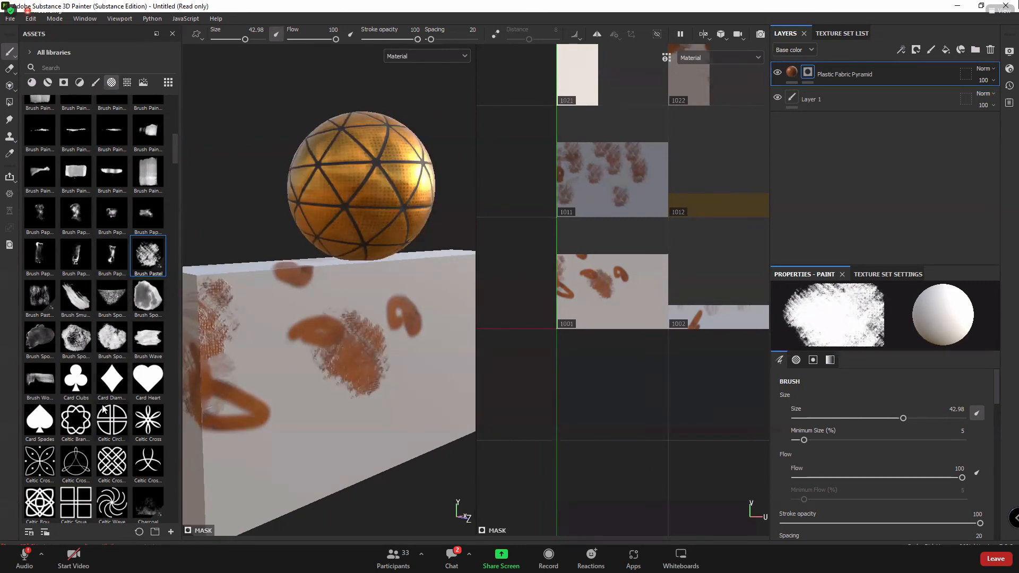
Switch to the crystal-like Cracks alpha and paint soft patches across the box's tile 1001 face
scroll(103, 409, "down", 5)
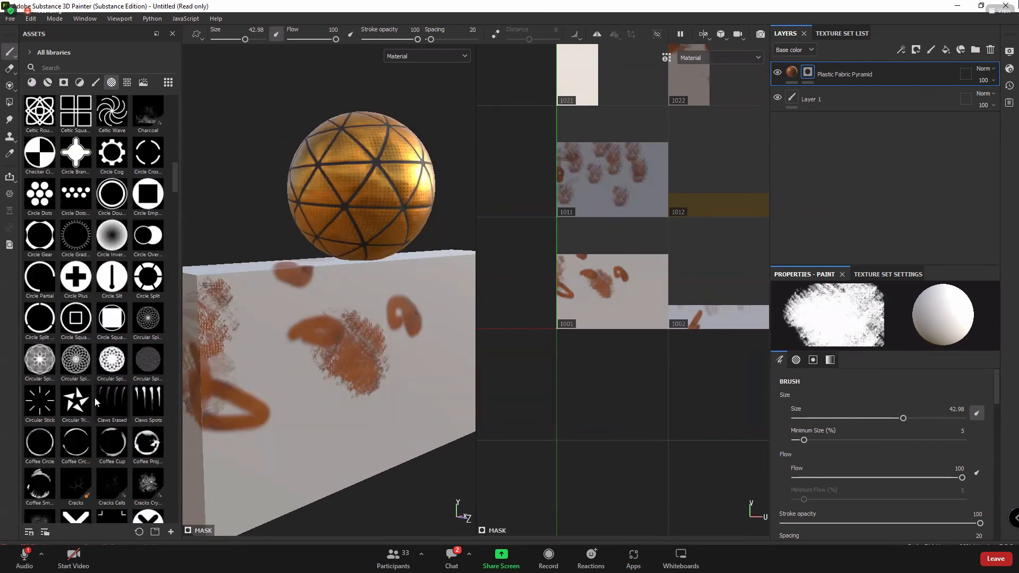
left_click(148, 484)
mouse_move(304, 389)
left_mouse_down()
mouse_move(345, 318)
mouse_move(428, 316)
mouse_move(329, 451)
mouse_move(309, 447)
left_mouse_up()
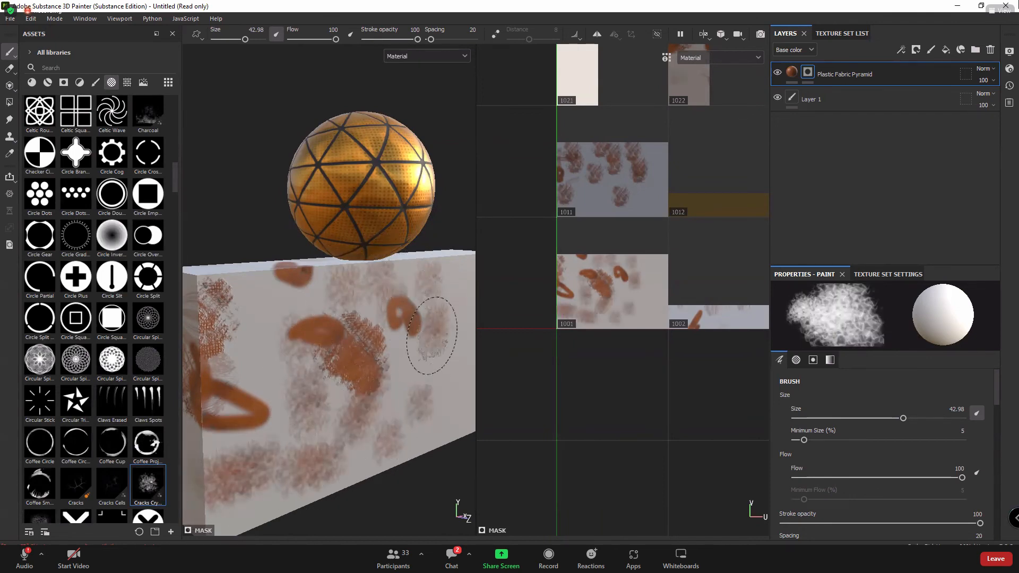
Paint the same cracks texture down the box's narrow tile 1021 end and the adjoining edge of the tile 1011 face
left_click_drag(421, 337, 326, 326, "alt")
mouse_move(290, 274)
left_mouse_down()
mouse_move(308, 455)
mouse_move(382, 425)
mouse_move(302, 374)
left_mouse_up()
mouse_move(263, 344)
left_mouse_down()
mouse_move(275, 379)
mouse_move(357, 363)
mouse_move(312, 228)
mouse_move(307, 426)
mouse_move(311, 406)
left_mouse_up()
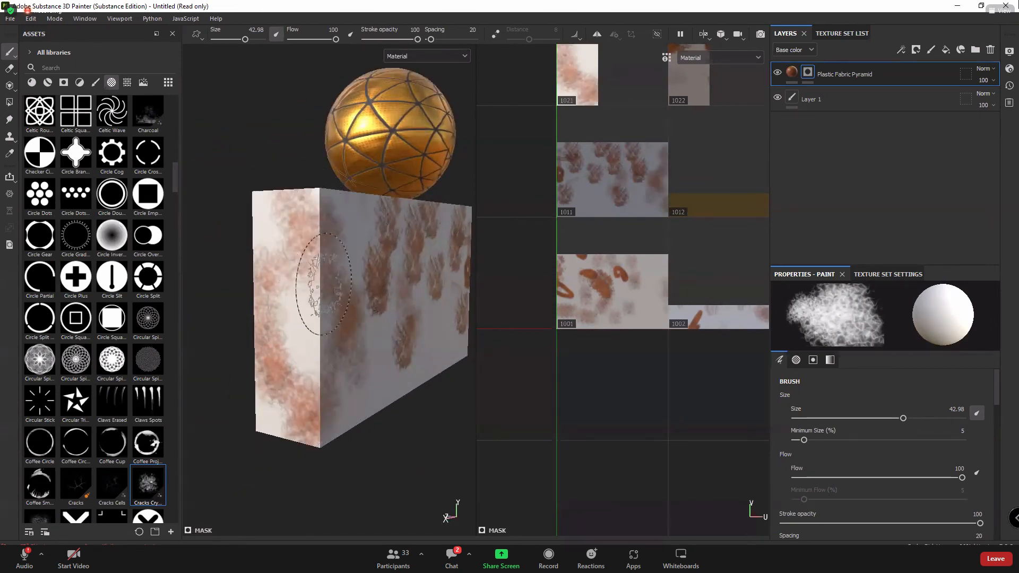
Paint faint cracks-textured patches along the box's tile 1012 underside and inspect the masked box from several sides
mouse_move(311, 284)
left_mouse_down("alt")
mouse_move(407, 332)
mouse_move(327, 262)
left_mouse_up("alt")
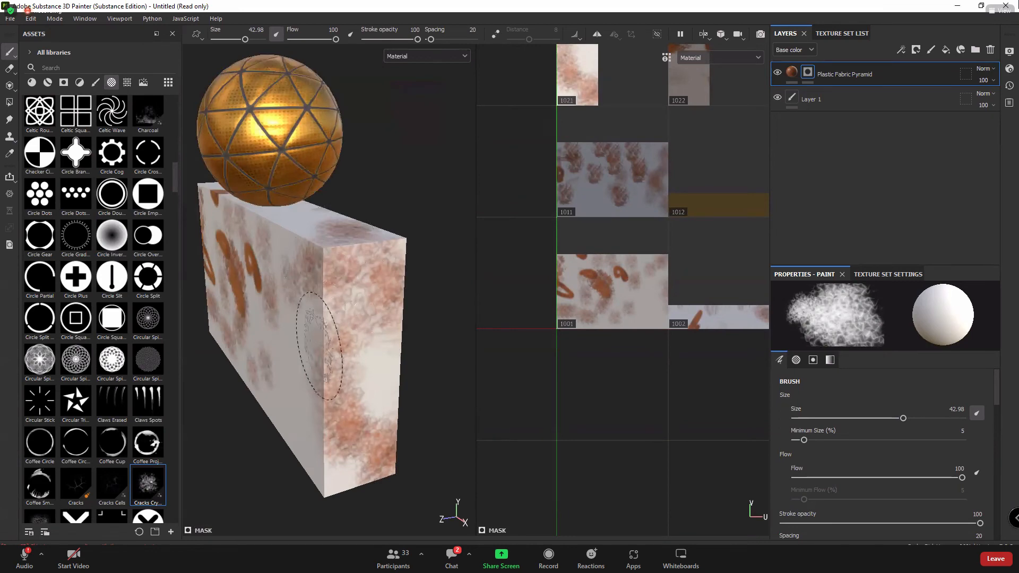
mouse_move(319, 341)
left_mouse_down("alt")
mouse_move(342, 308)
mouse_move(405, 319)
mouse_move(334, 282)
mouse_move(372, 289)
mouse_move(341, 284)
left_mouse_up("alt")
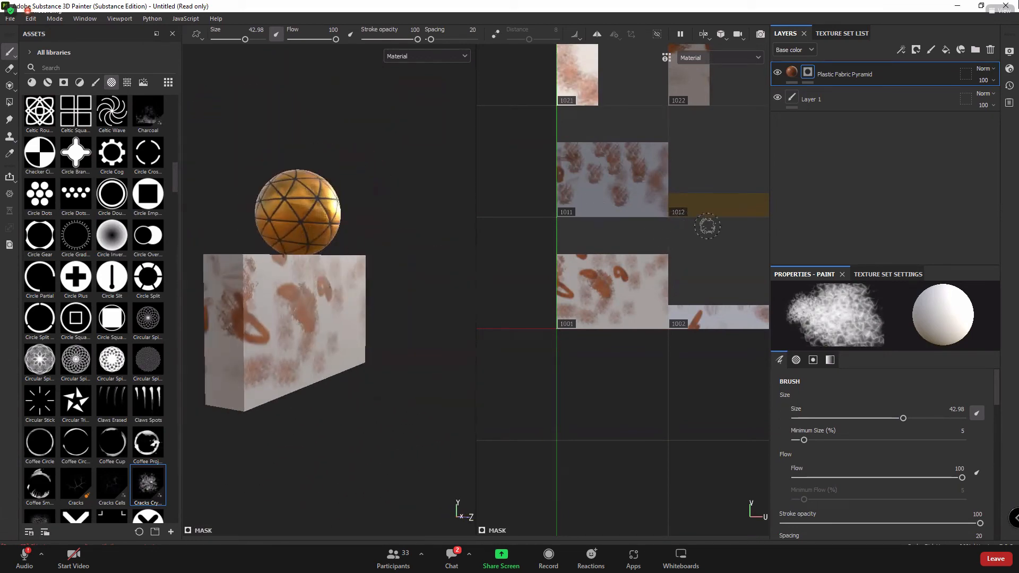
mouse_move(382, 316)
left_mouse_down("alt")
mouse_move(313, 340)
mouse_move(417, 359)
mouse_move(279, 354)
mouse_move(361, 211)
left_mouse_up("alt")
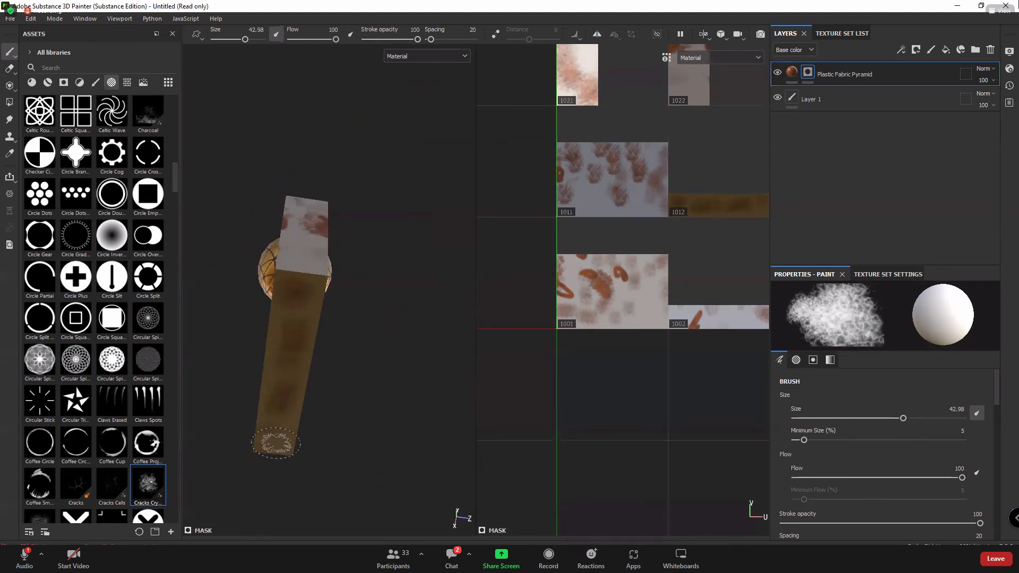
left_click_drag(273, 405, 337, 359, "alt")
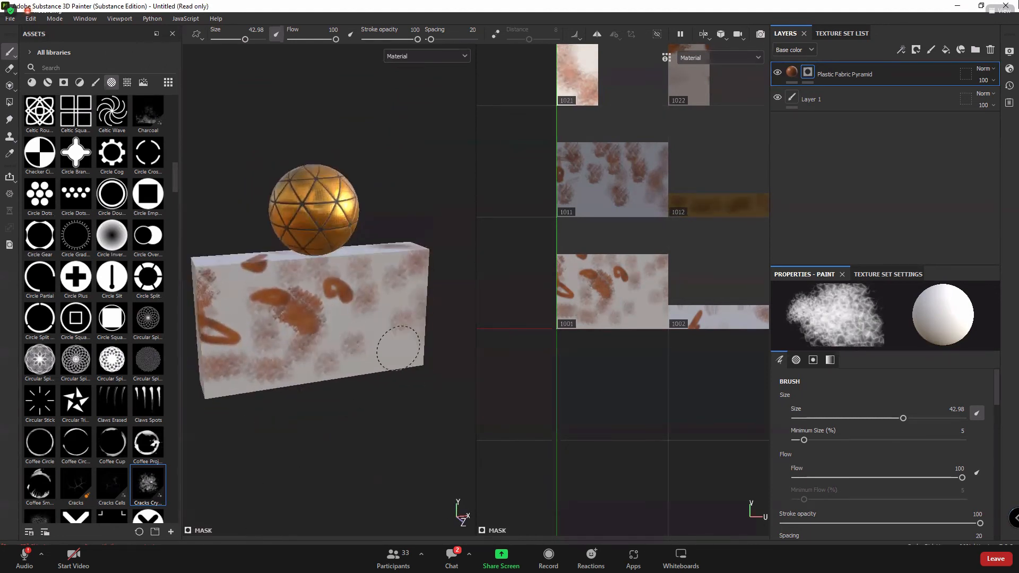
left_click_drag(295, 302, 448, 246, "alt")
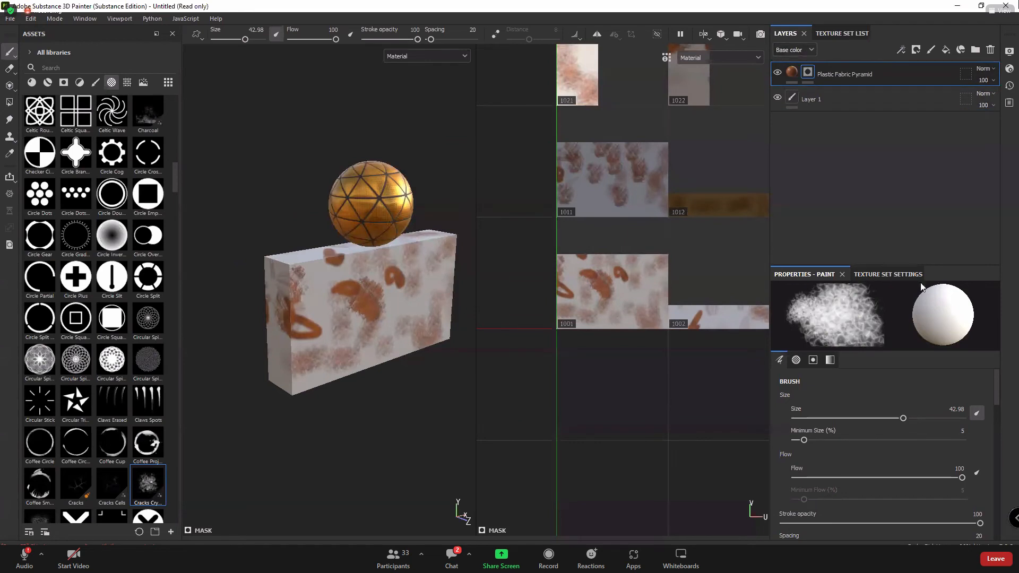
scroll(886, 373, "down", 10)
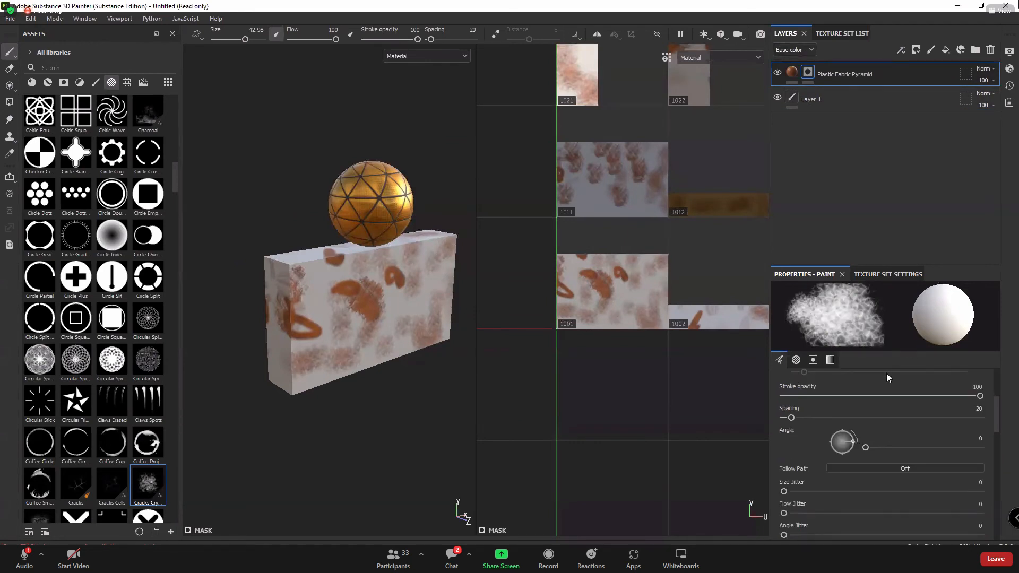
scroll(888, 378, "up", 10)
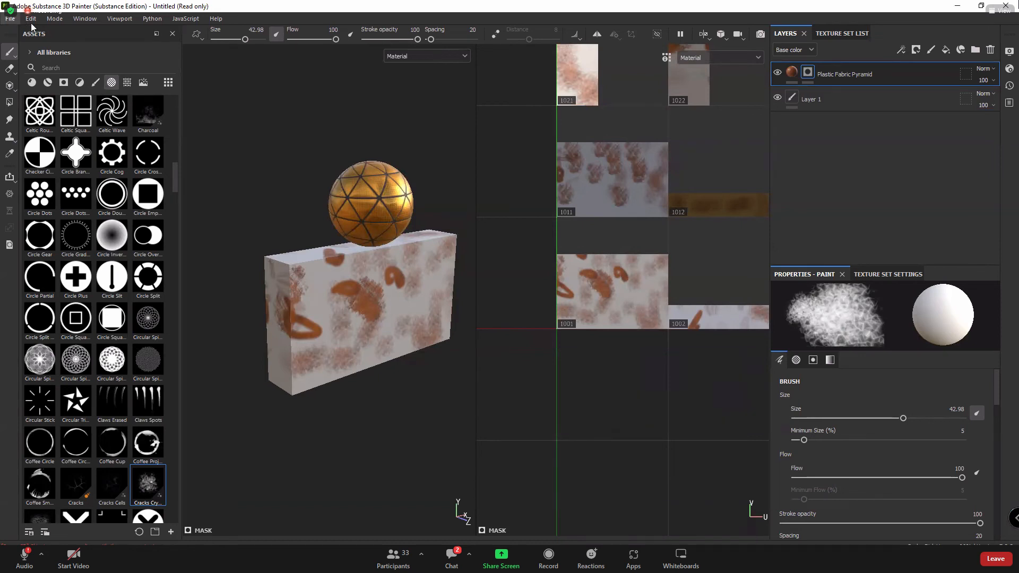
Show the texture set list and select all six UV tiles of the Box set, 1001 through 1022
left_click(832, 33)
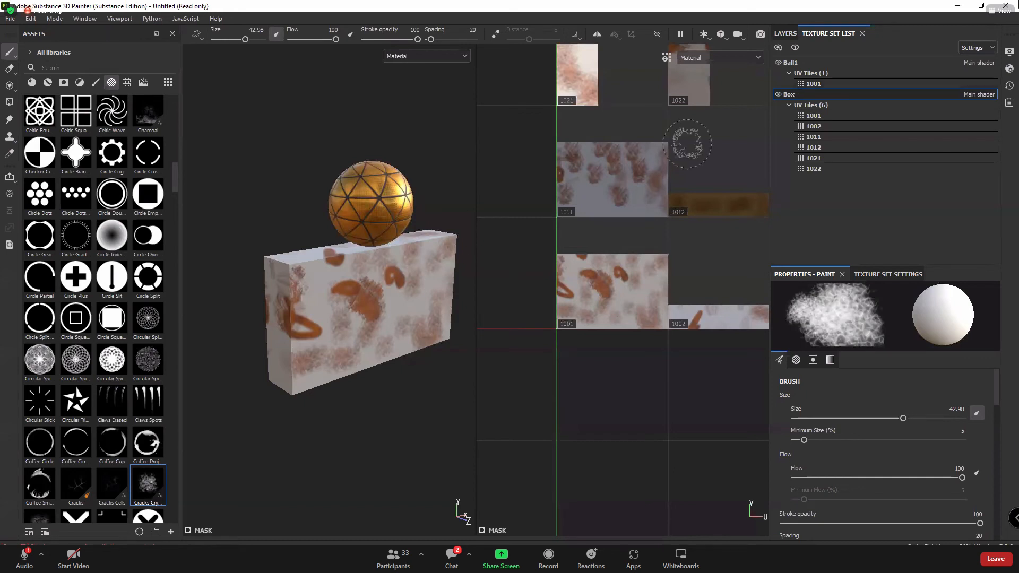
mouse_move(313, 325)
left_mouse_down("alt")
mouse_move(473, 333)
mouse_move(439, 264)
mouse_move(392, 218)
mouse_move(344, 327)
left_mouse_up("alt")
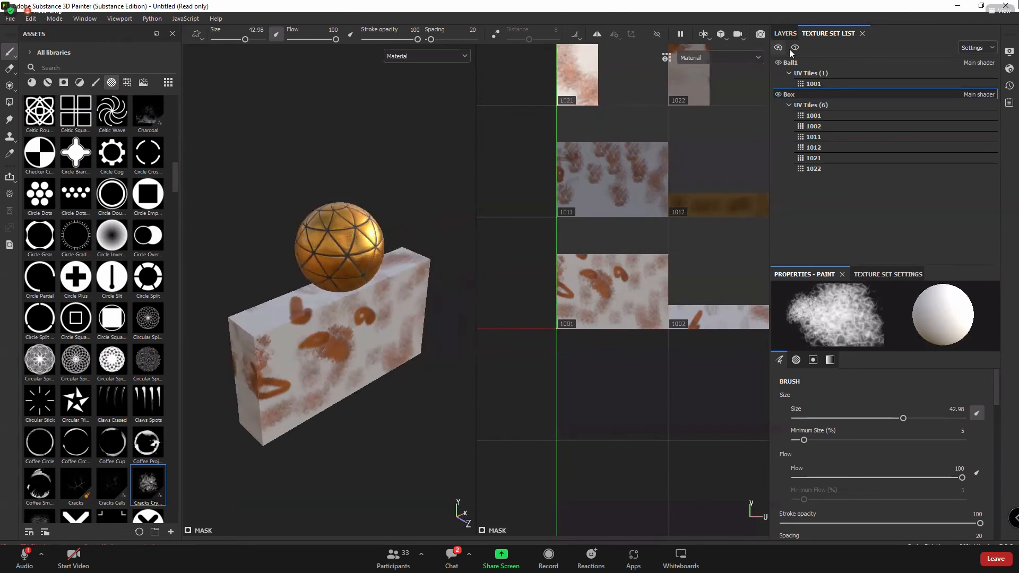
left_click(811, 84)
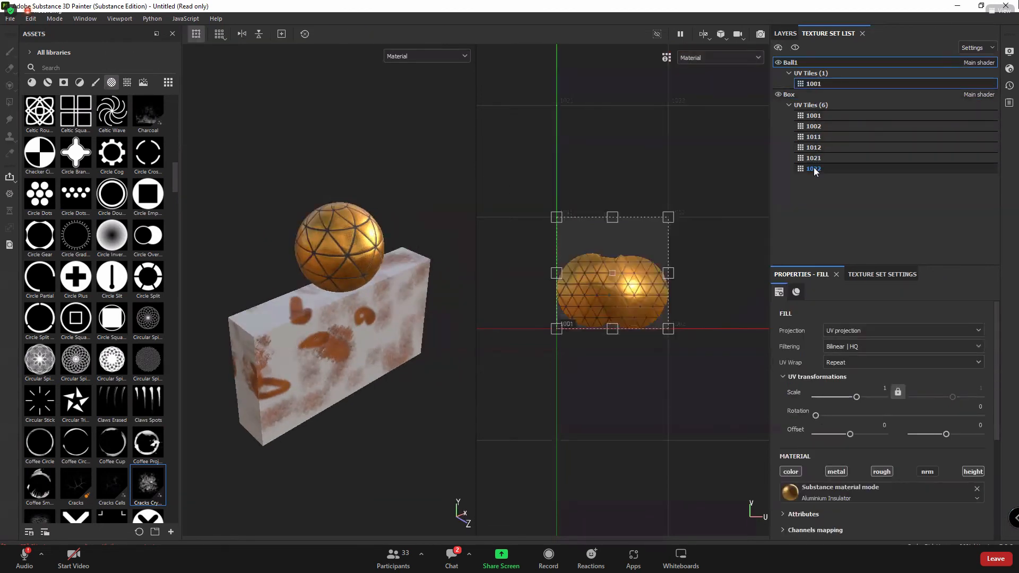
left_click(814, 117)
left_click(815, 169, "shift")
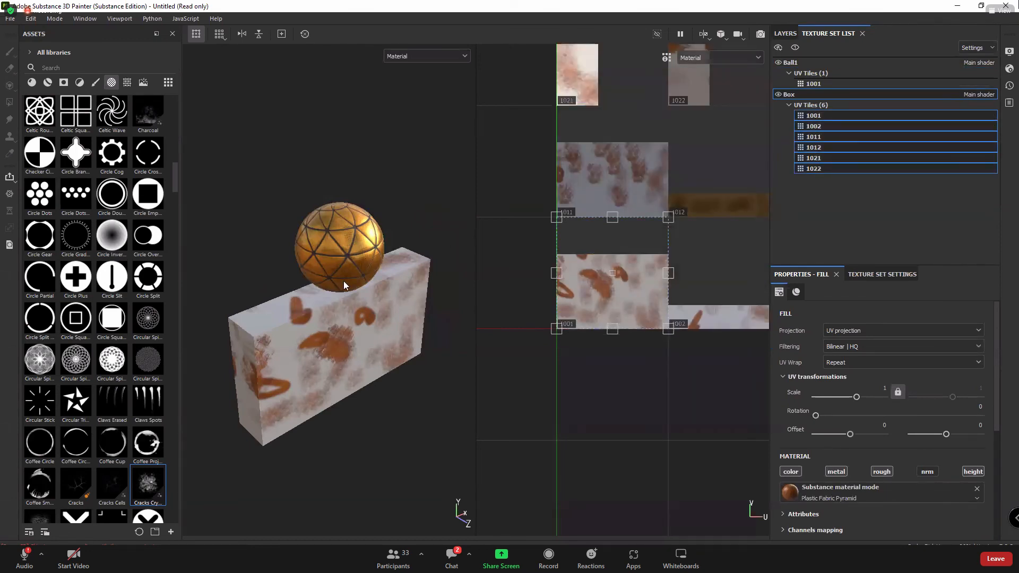
left_click(812, 73)
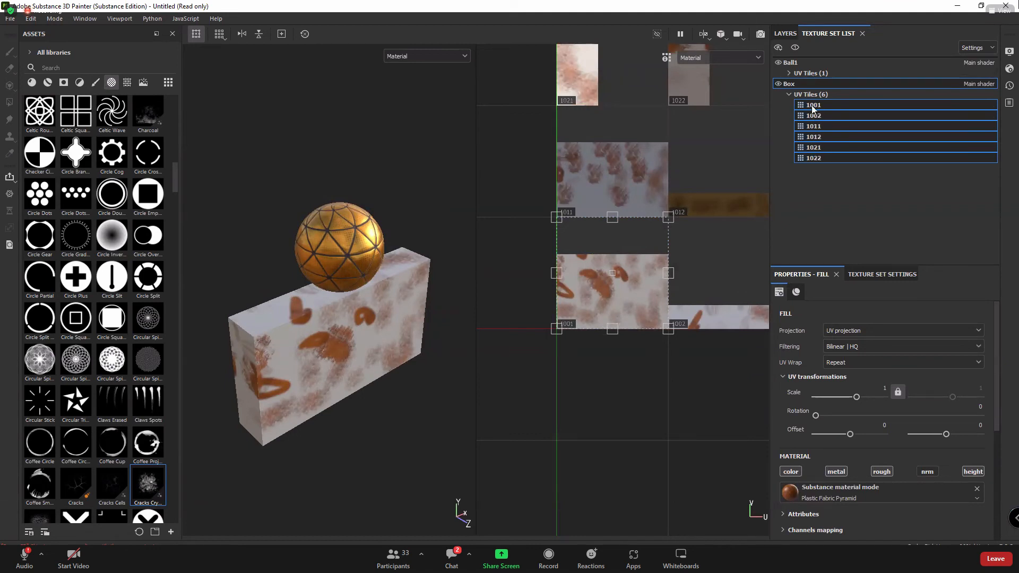
left_click(790, 74)
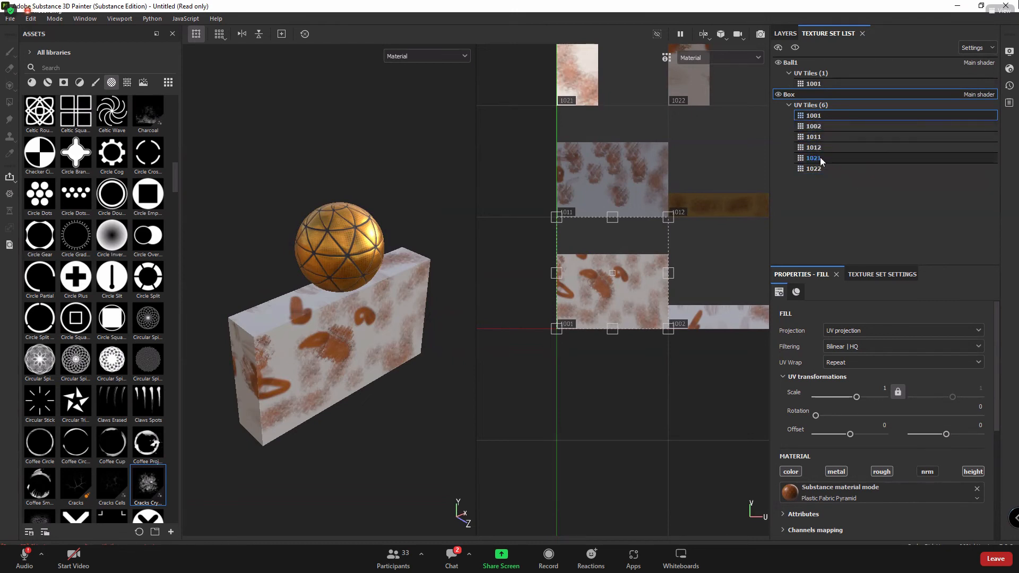
left_click(814, 116)
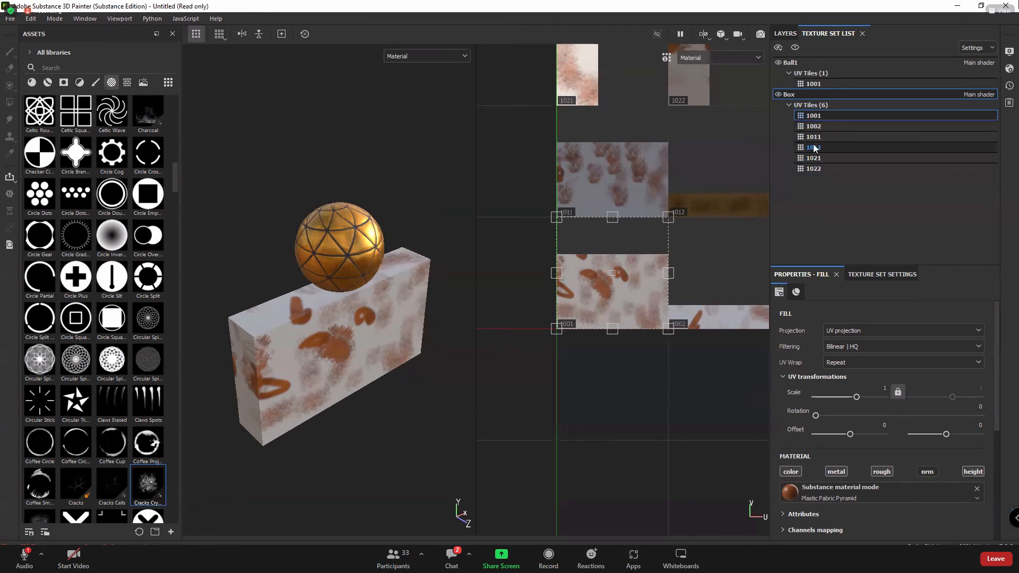
left_click(815, 169, "shift")
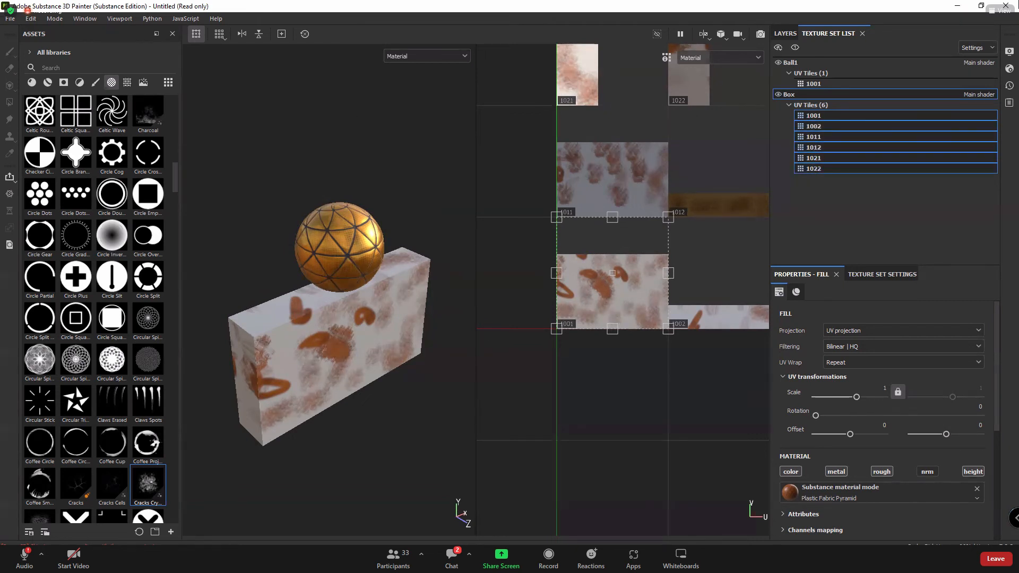
Start a texture export and browse for its output directory to the SUBSTANCE folder in D:/CLASS
left_click(17, 19)
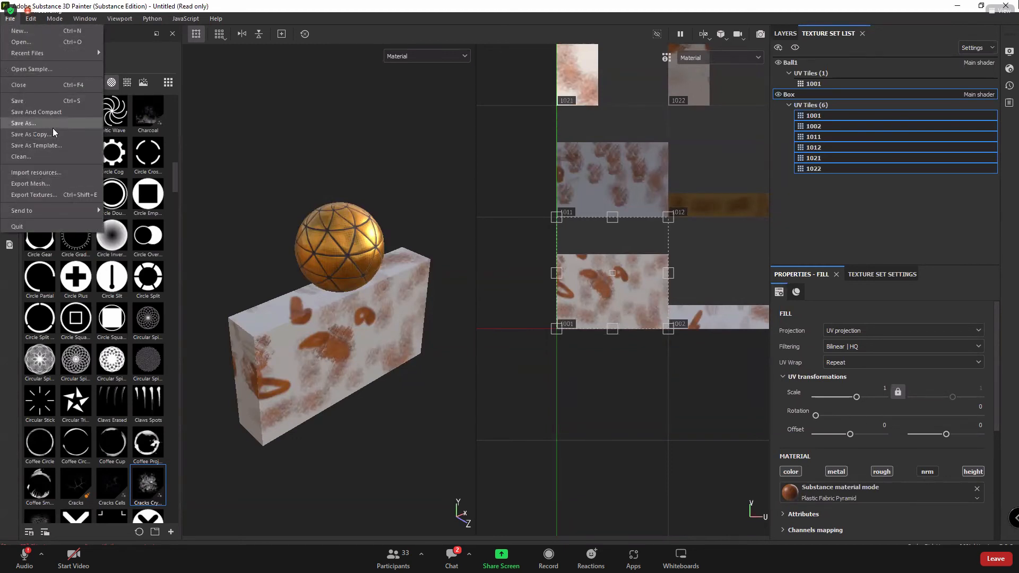
left_click(51, 197)
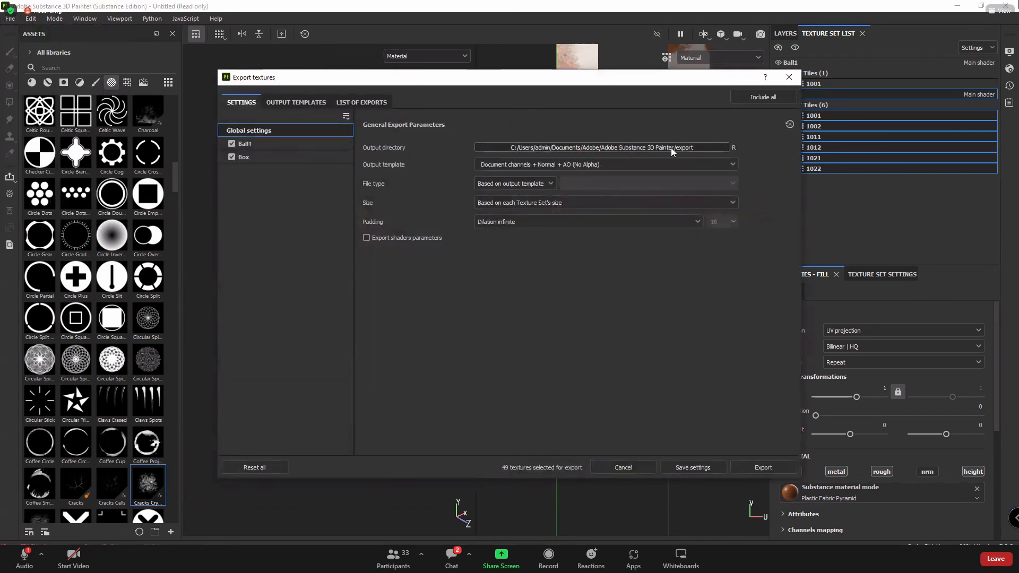
left_click(652, 147)
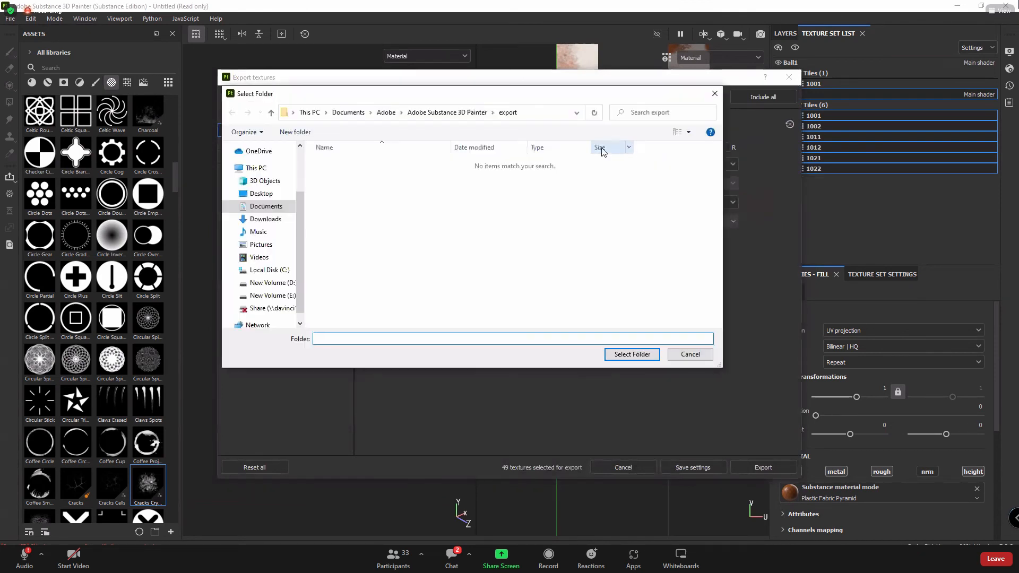
left_click(268, 282)
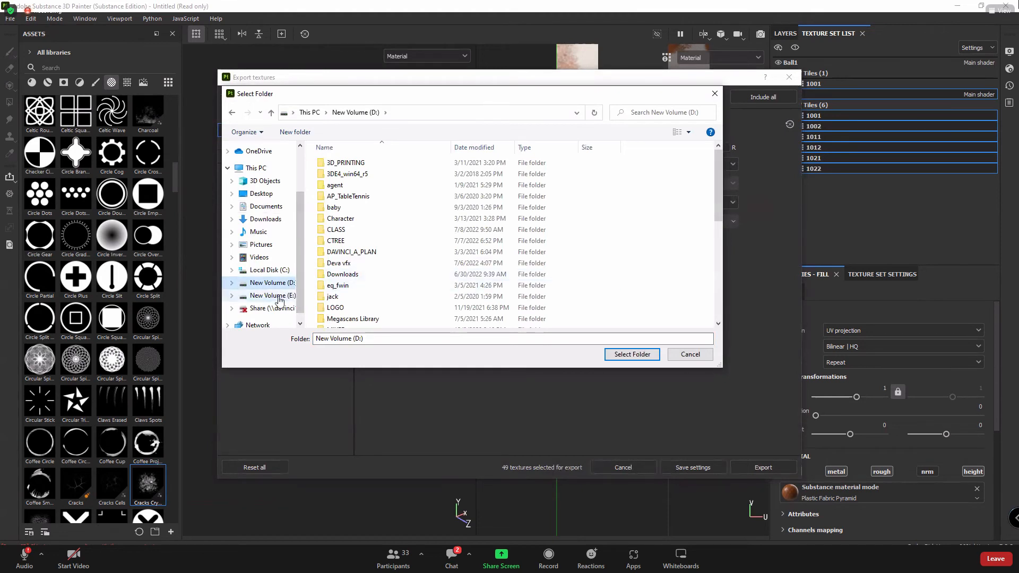
double_click(339, 231)
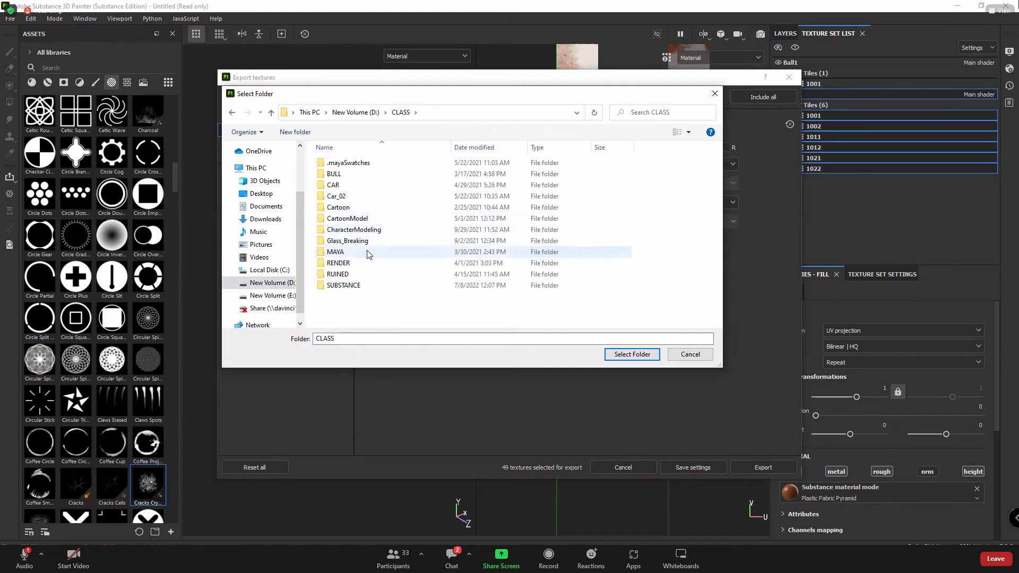
left_click(342, 287)
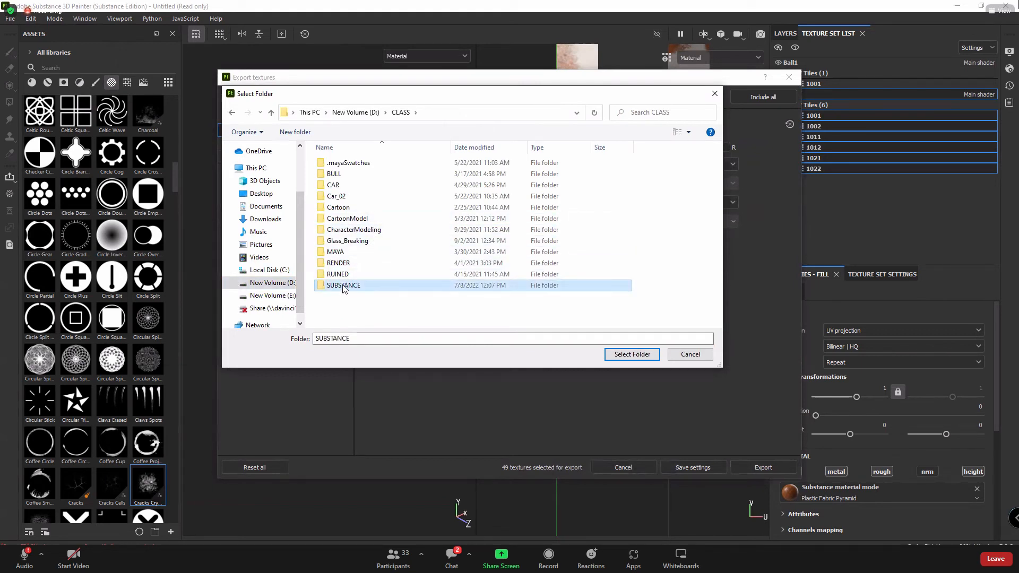
double_click(343, 287)
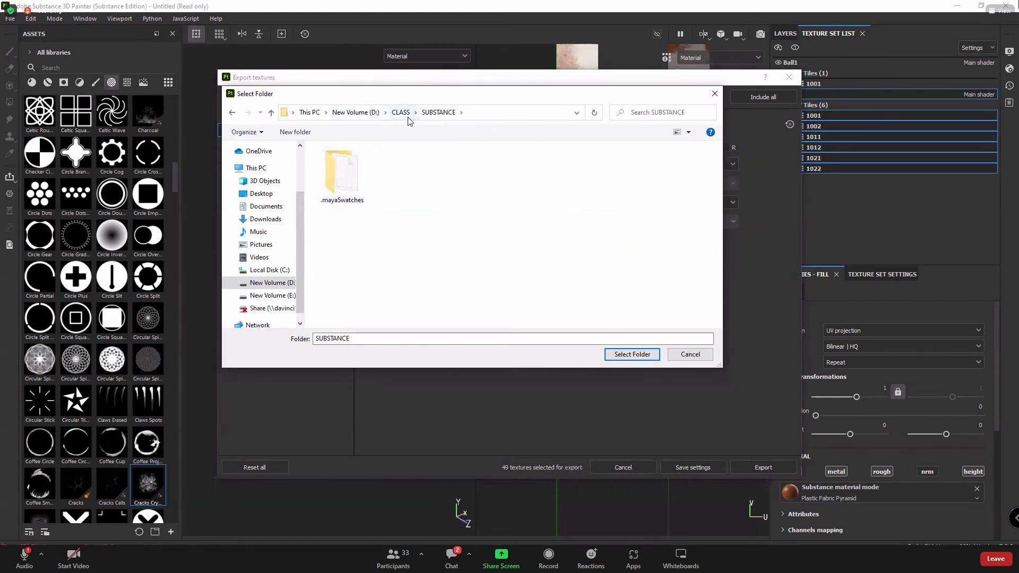
Create a folder named BOX as the output directory, export the textures into it and close the export dialog
left_click(295, 132)
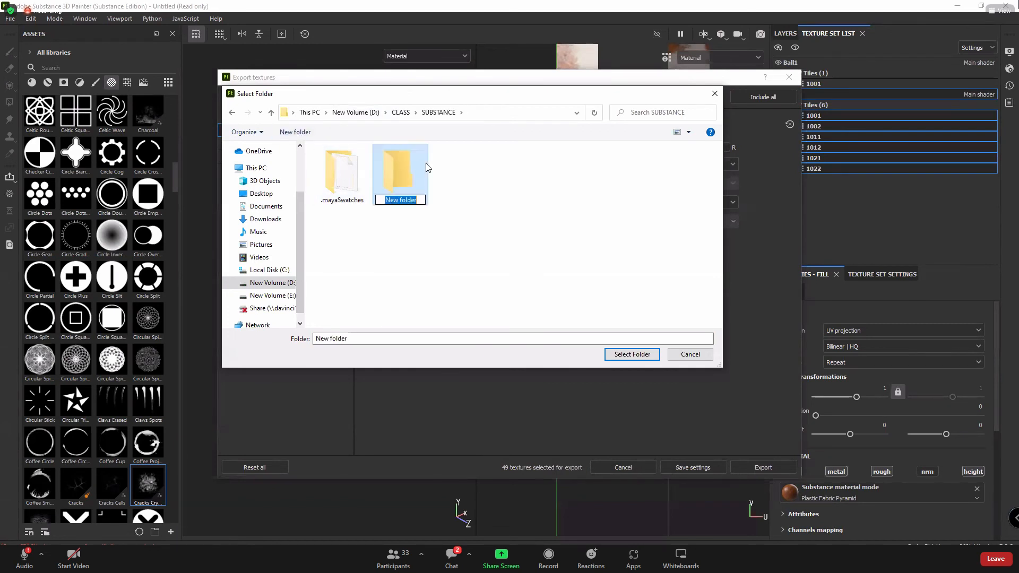
type("BOX")
key("Return")
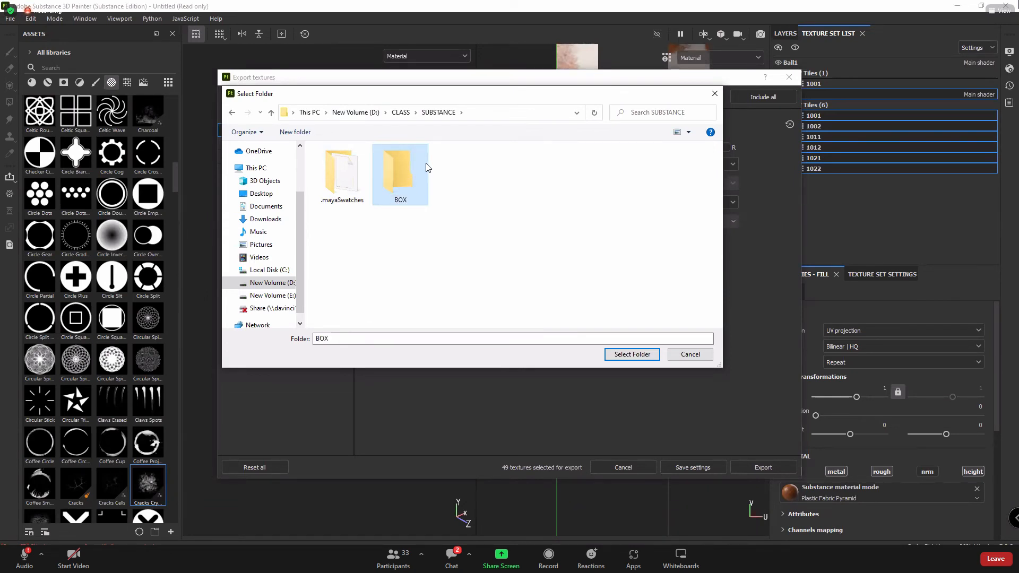
left_click(637, 354)
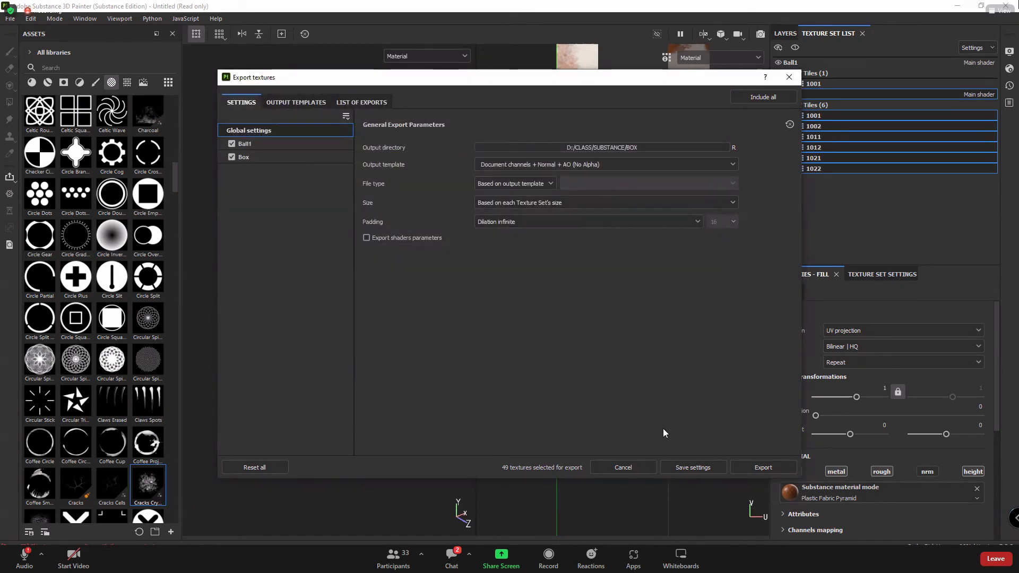
left_click(762, 466)
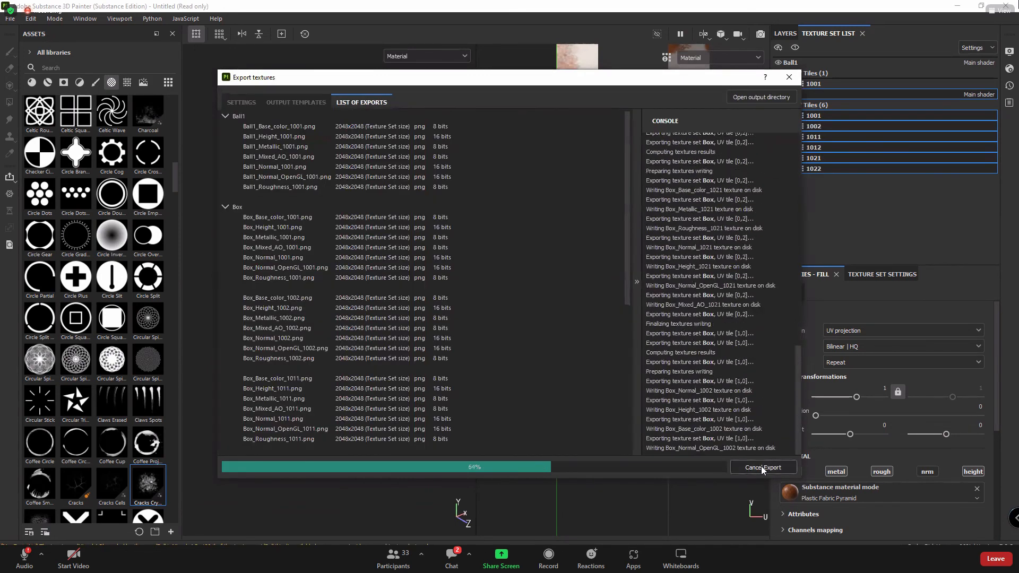
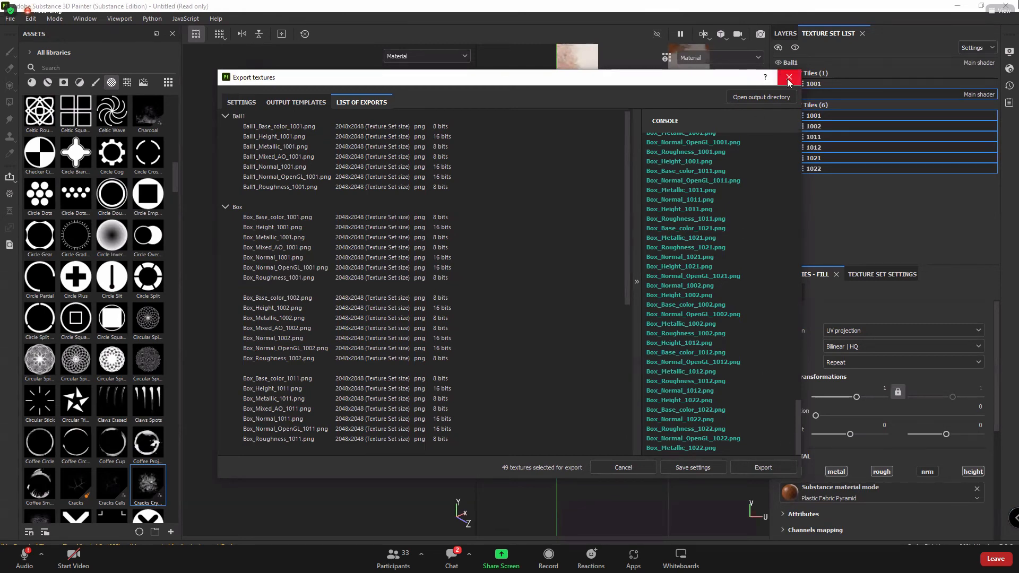
left_click(789, 79)
Select UV tile 1001 of the Ball1 set in the texture set list
left_click(808, 73)
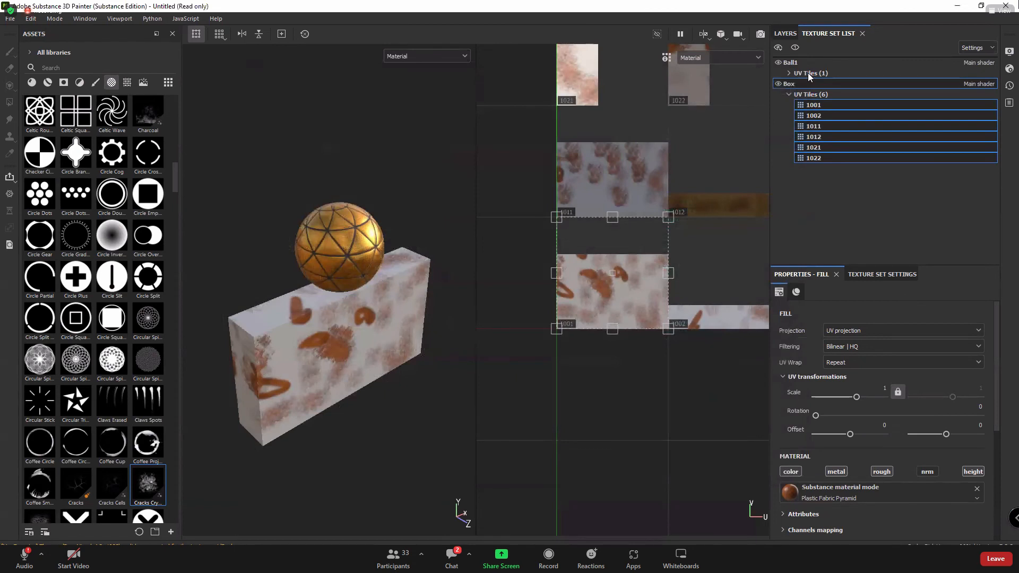
left_click(808, 73)
left_click(814, 84)
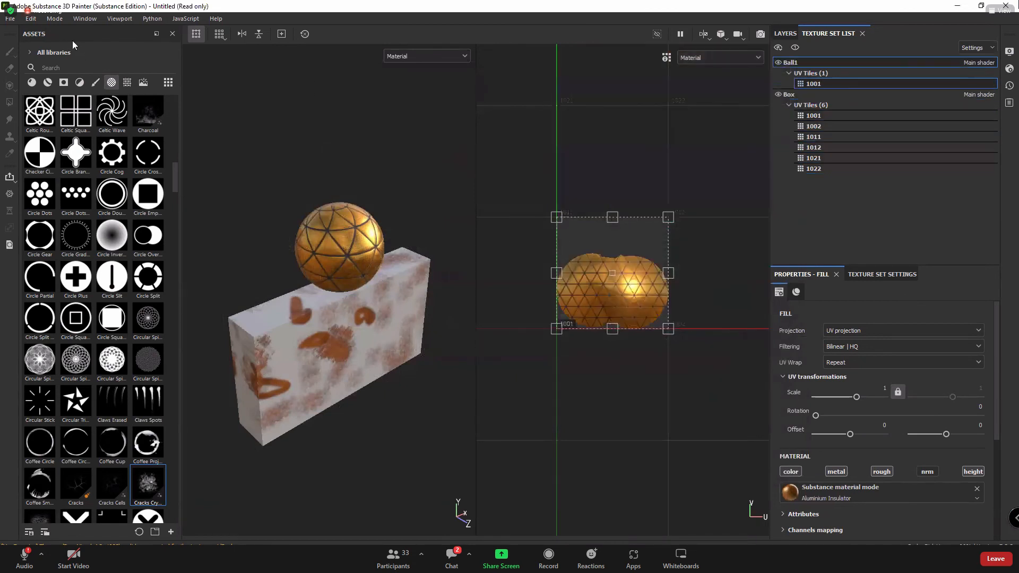
Export the textures again into a new folder named Ball inside D:/CLASS/SUBSTANCE and close the export dialog
left_click(10, 18)
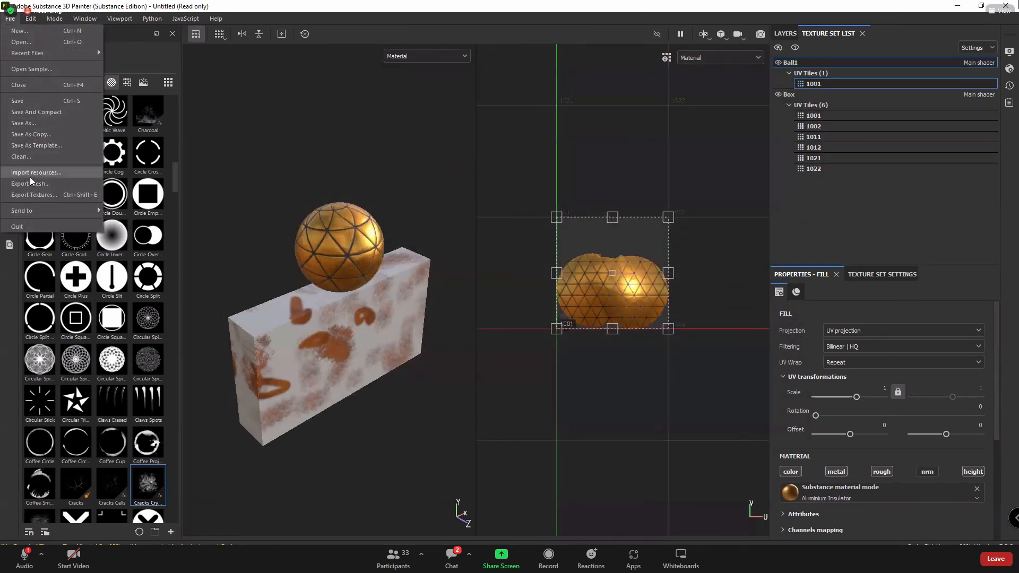
left_click(33, 195)
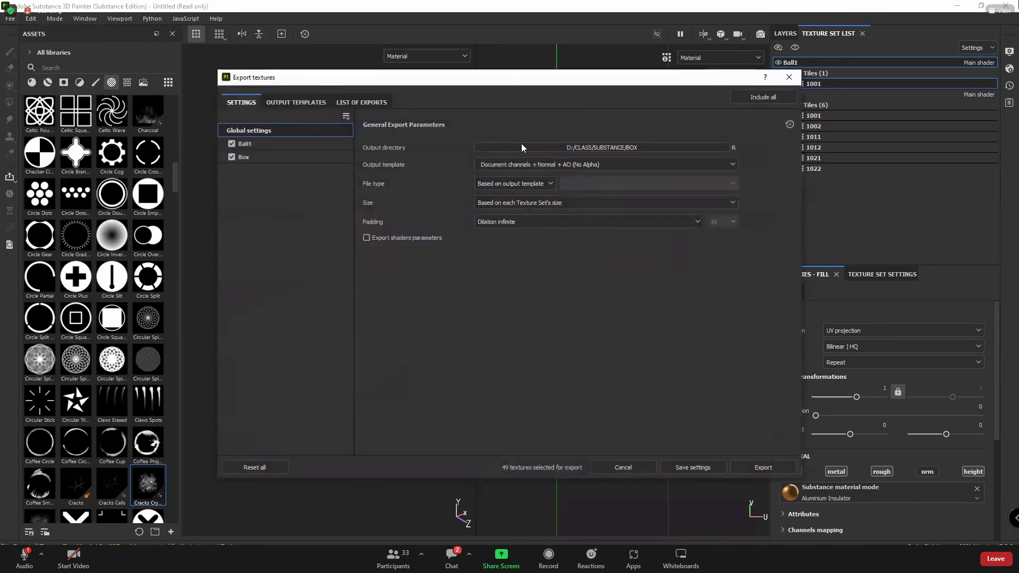
left_click(622, 147)
left_click(438, 112)
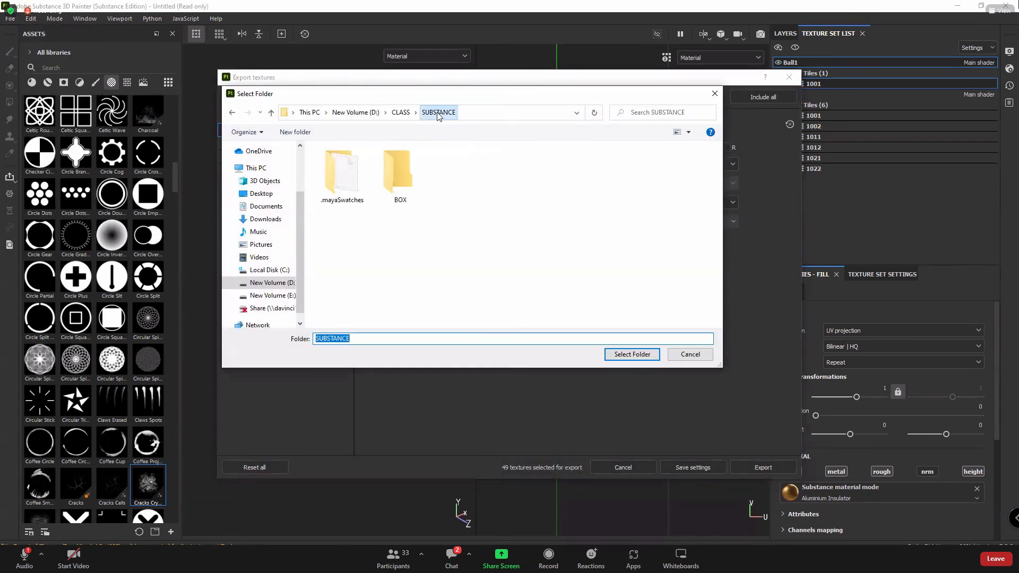
left_click(295, 132)
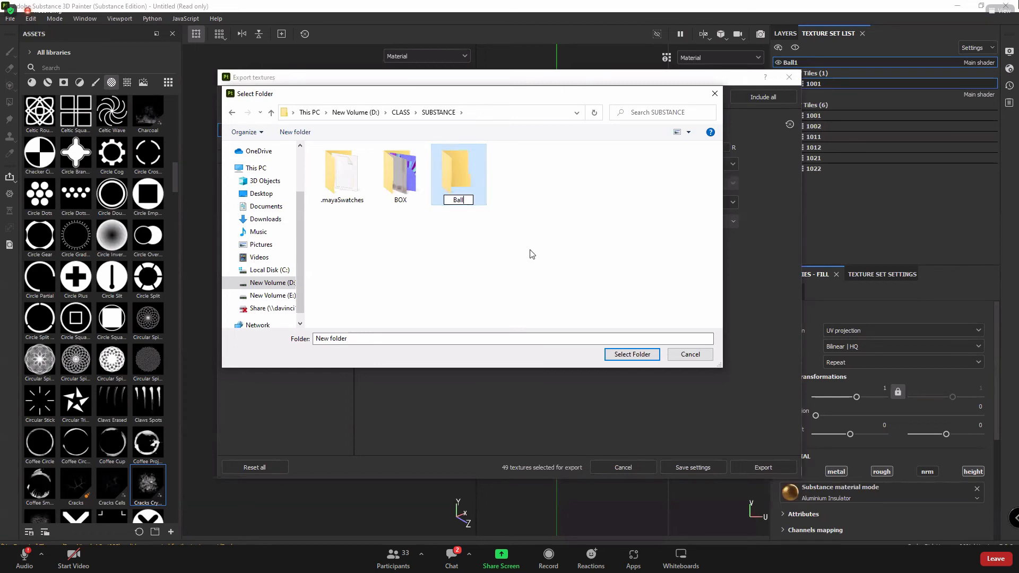
key("Return")
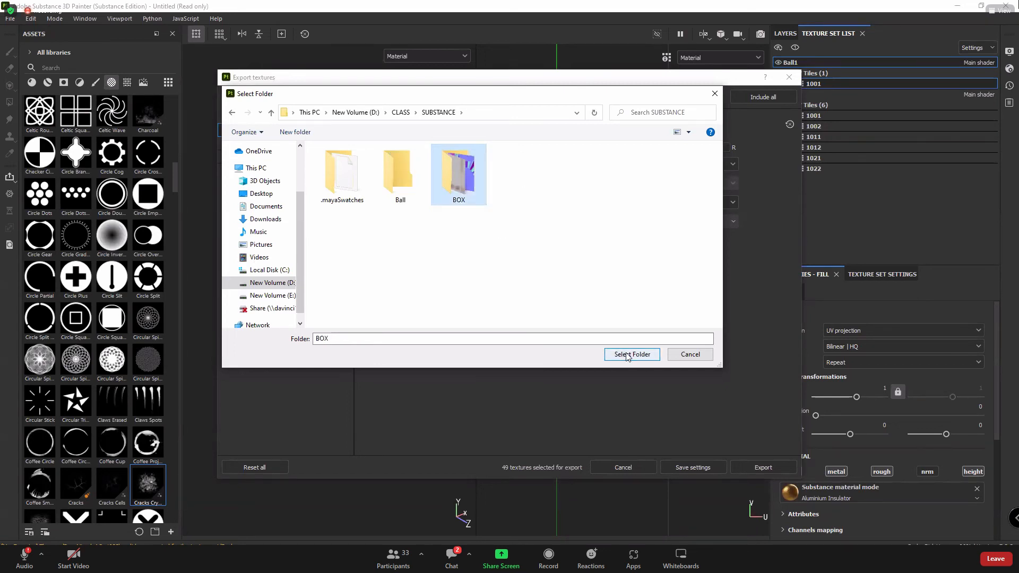
left_click(632, 355)
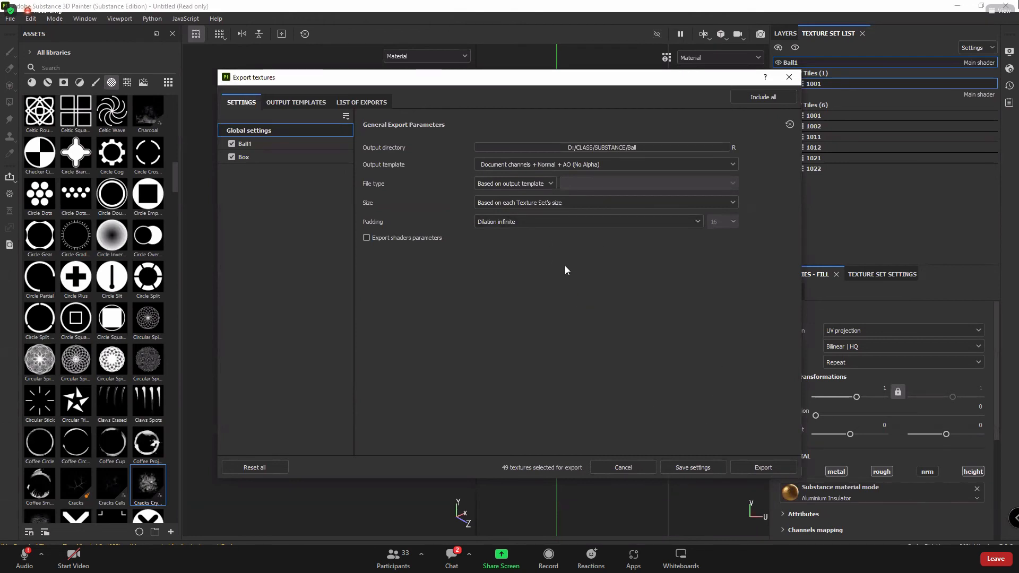
left_click(762, 468)
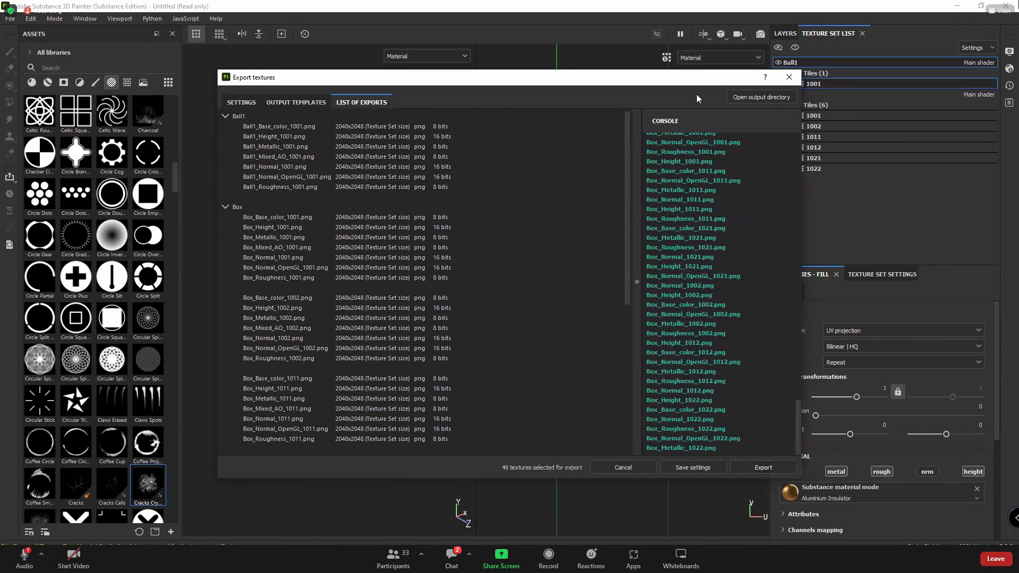
left_click(789, 79)
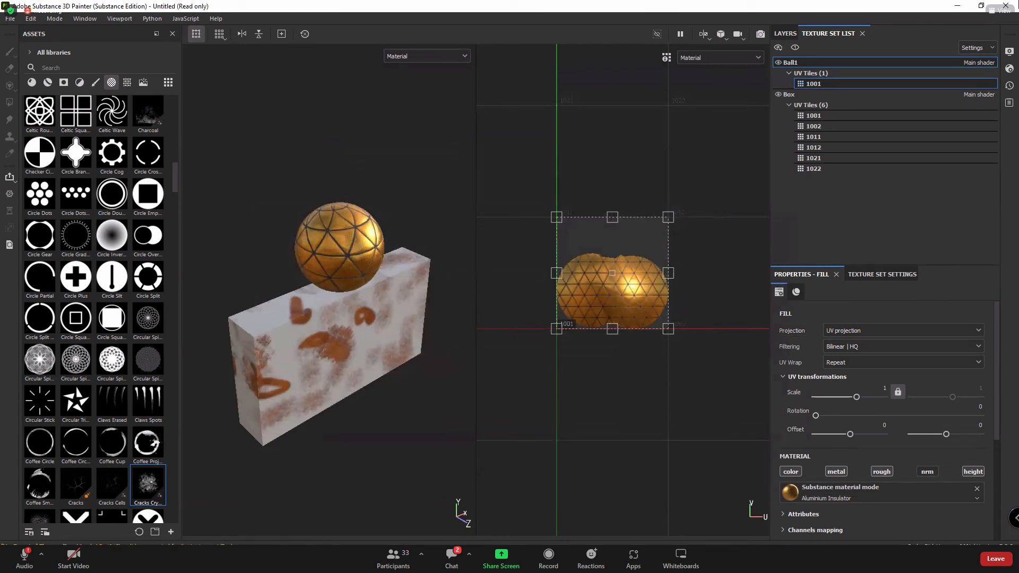
Switch to Maya, minimise the UV Editor and select the box in the perspective view
key("alt+Tab")
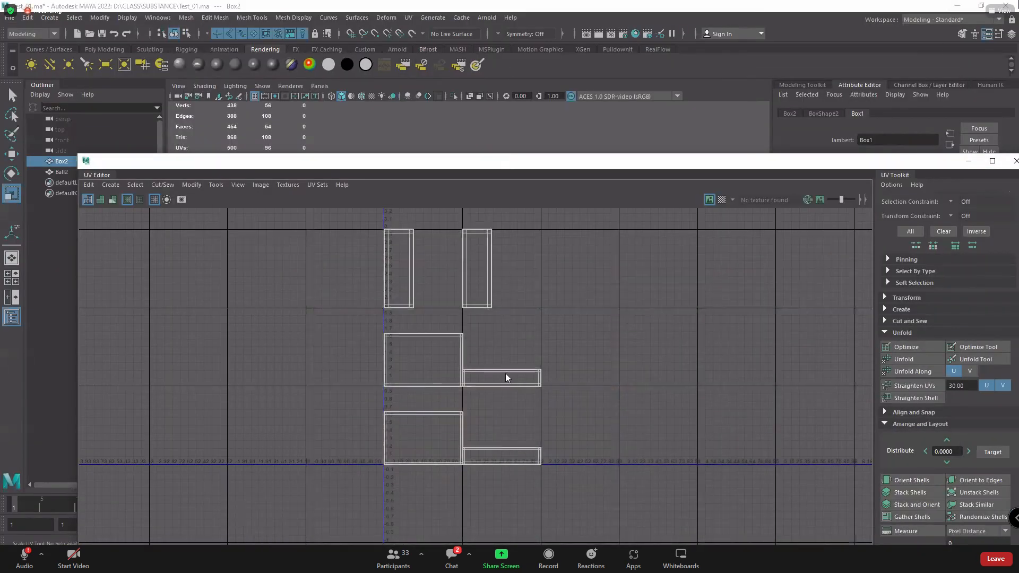
left_click(969, 161)
left_click(658, 315)
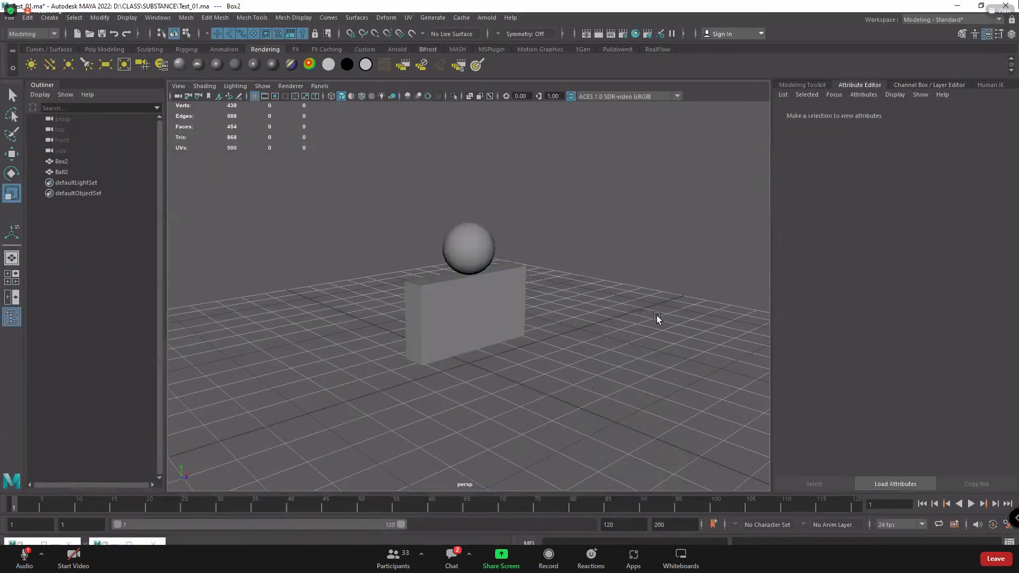
mouse_move(466, 320)
right_mouse_down("alt")
mouse_move(596, 343)
mouse_move(587, 369)
mouse_move(664, 399)
mouse_move(475, 316)
right_mouse_up("alt")
left_click(429, 269)
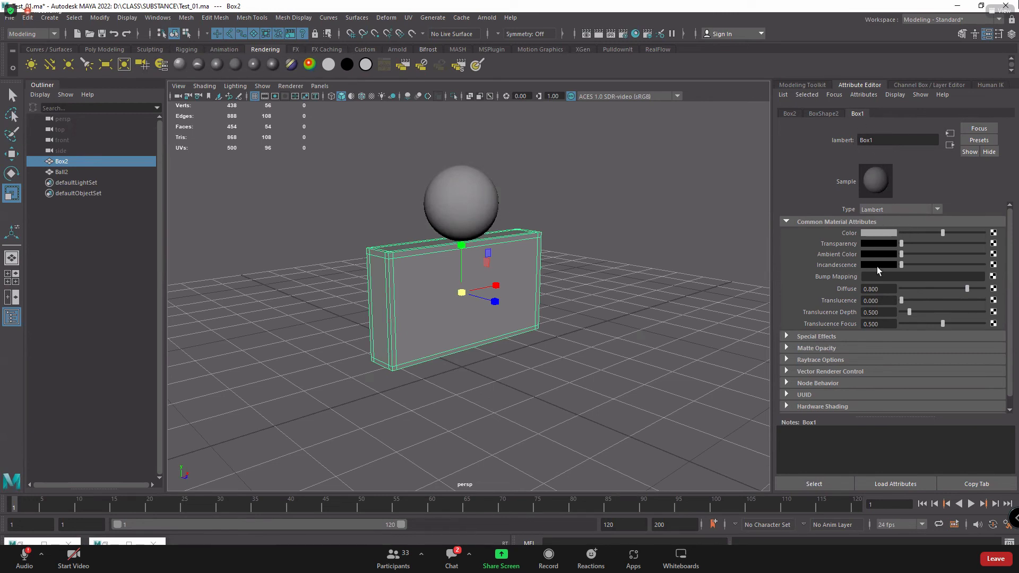
Frame the box and connect a File texture node to the Color attribute of its Box1 Lambert material
key("f")
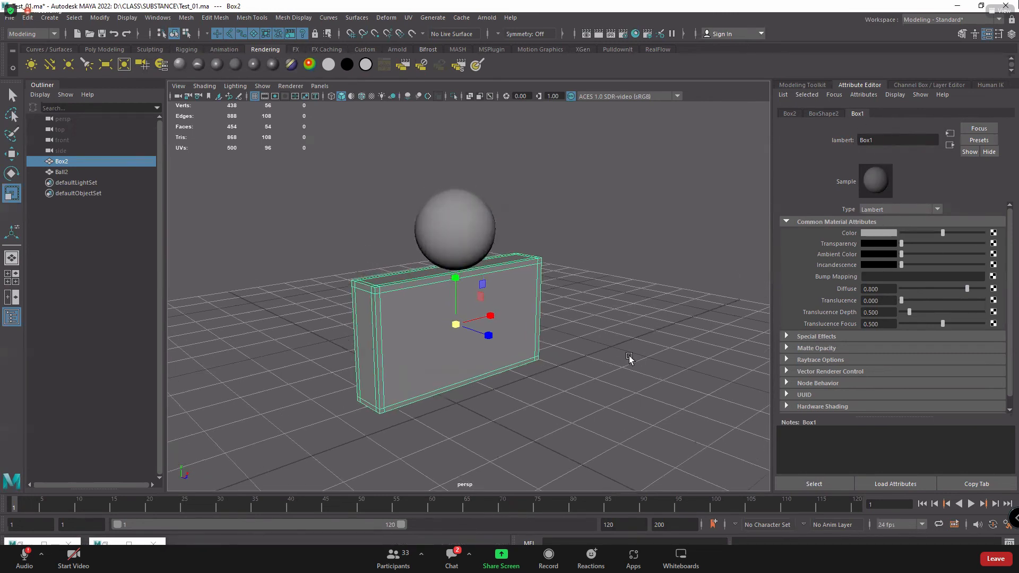
left_click(994, 233)
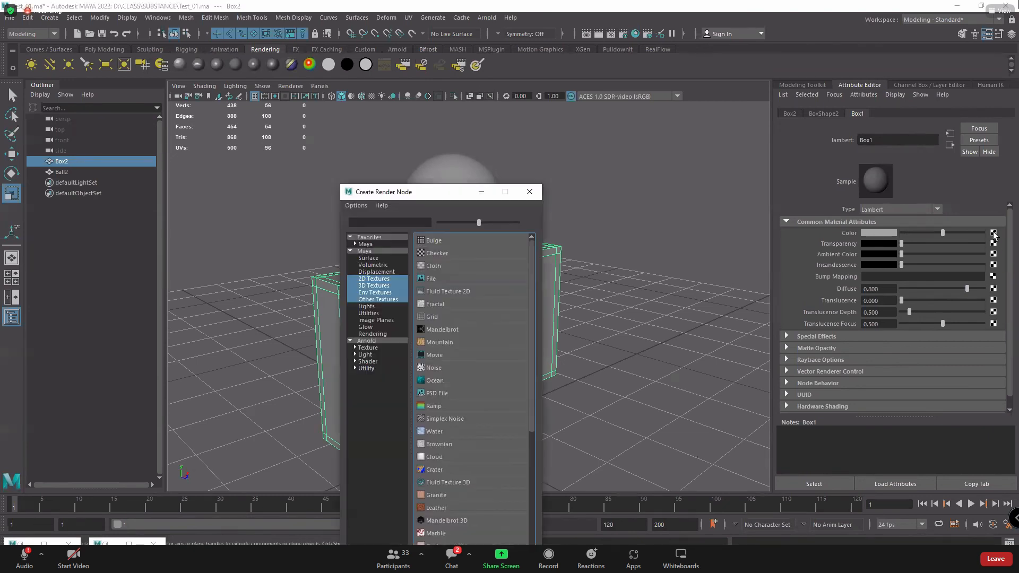
left_click(435, 279)
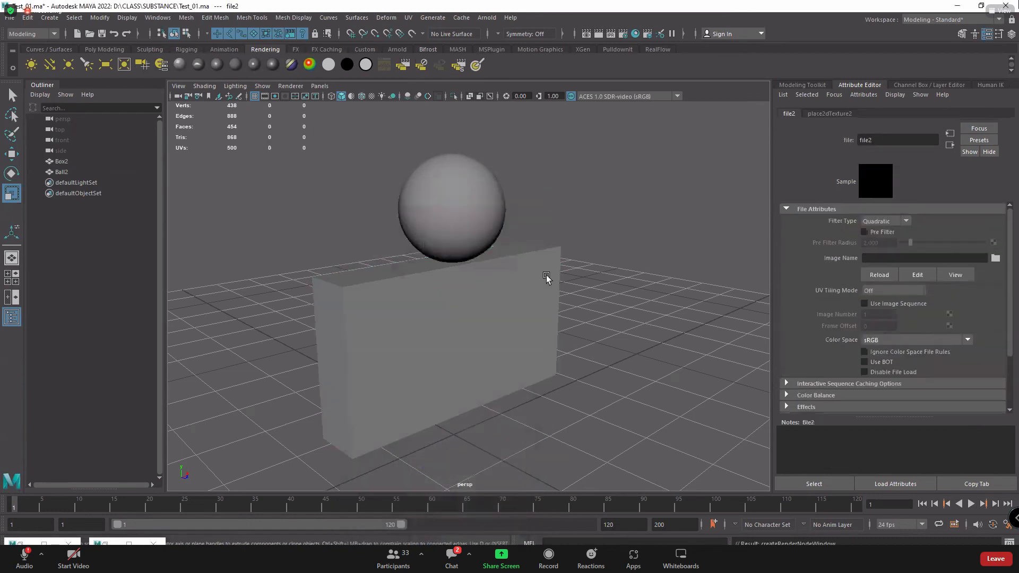
Browse for the file node's image in D:\CLASS\SUBSTANCE\BOX and preview Ball1_Base_color_1001.png
left_click(996, 258)
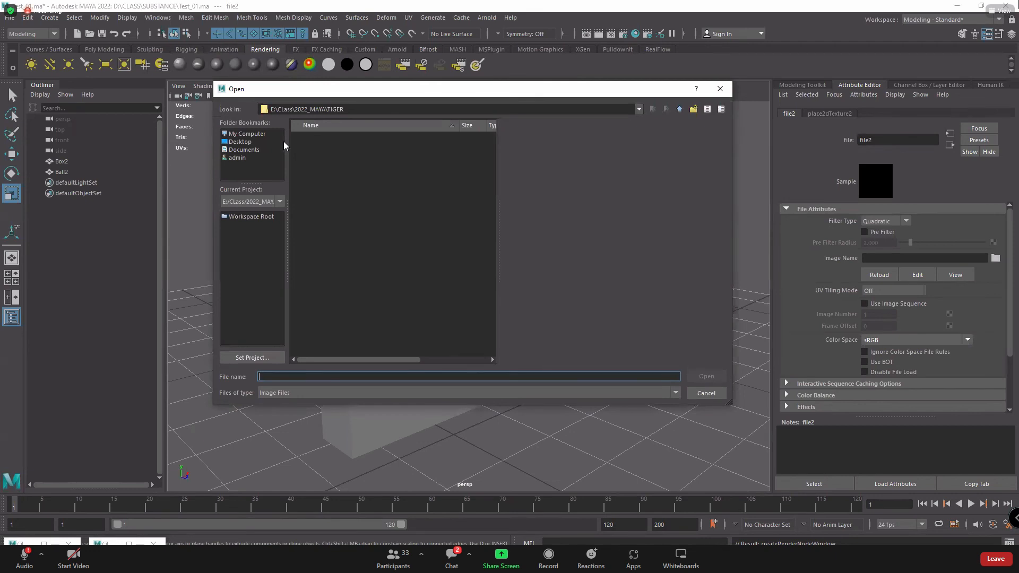
left_click(246, 134)
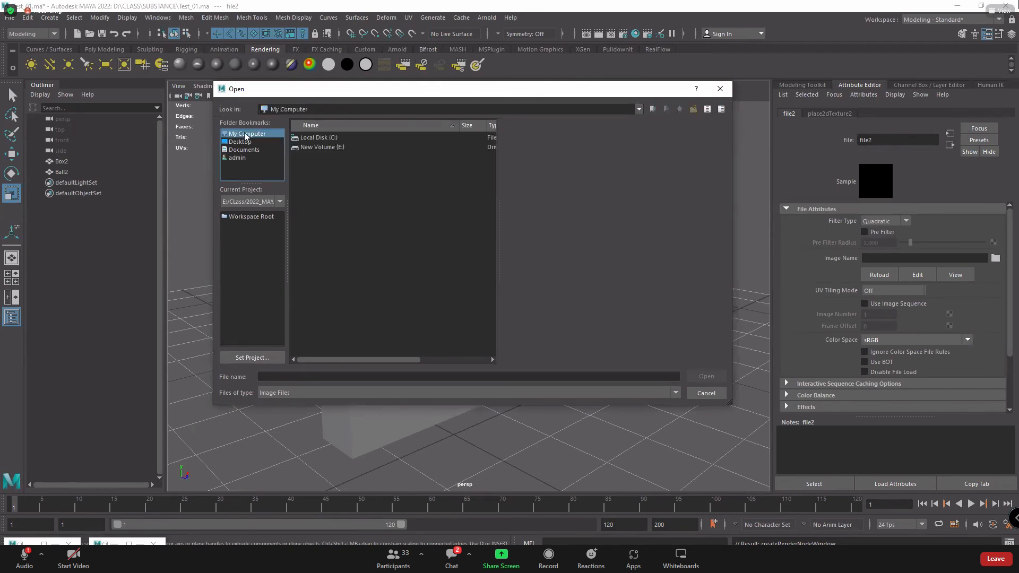
double_click(324, 148)
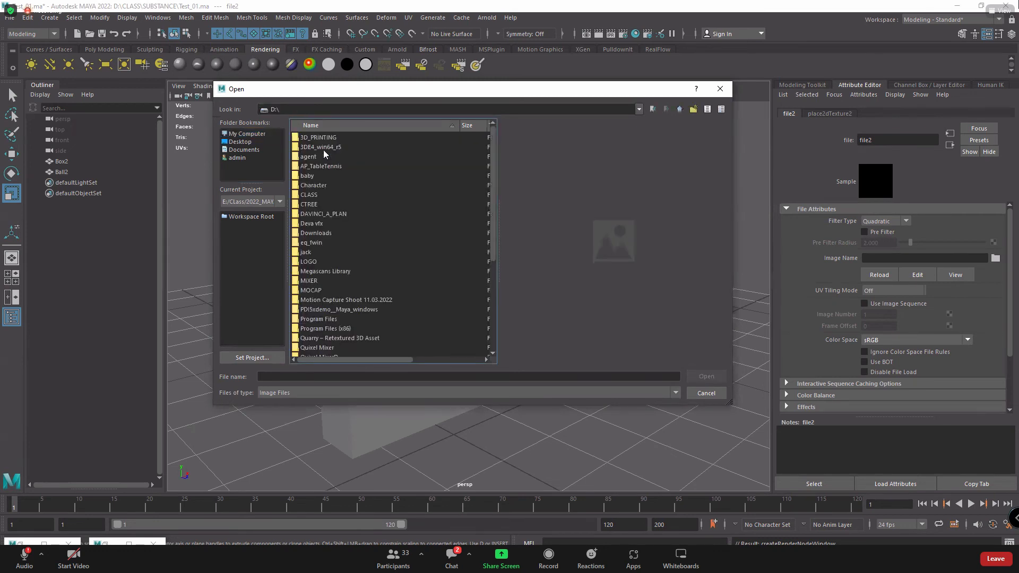
double_click(314, 195)
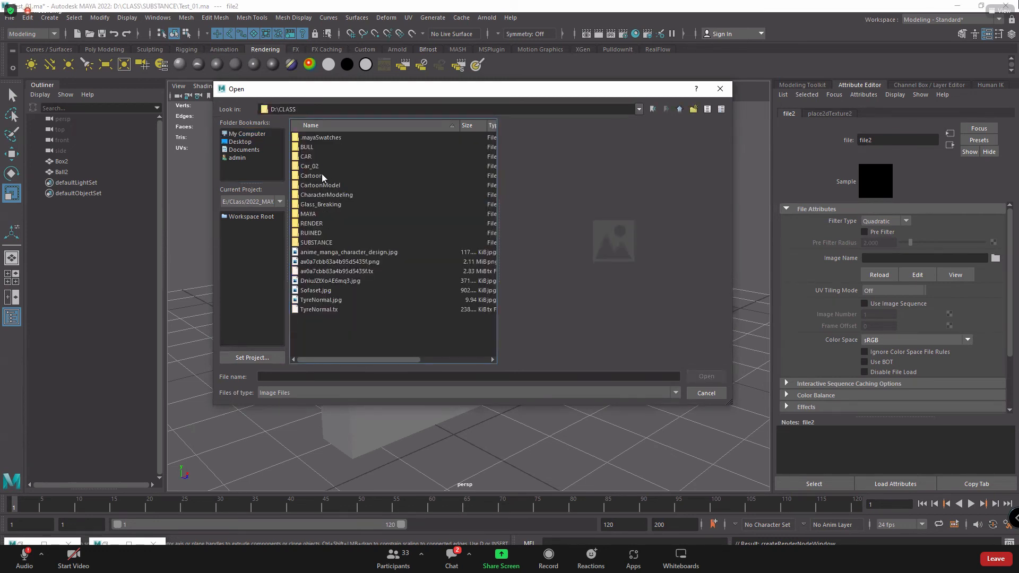
double_click(318, 242)
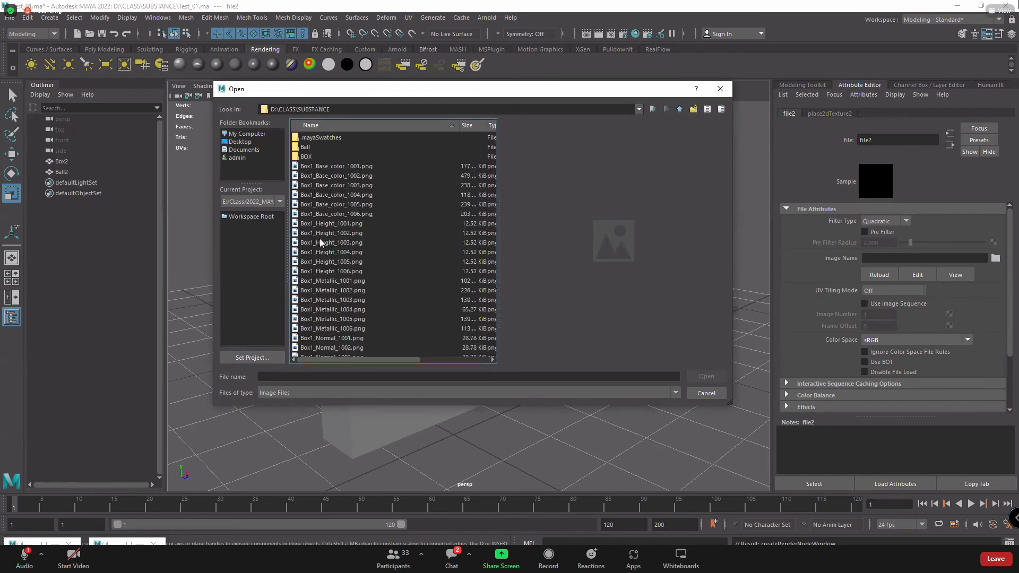
left_click_drag(347, 95, 389, 147)
double_click(315, 206)
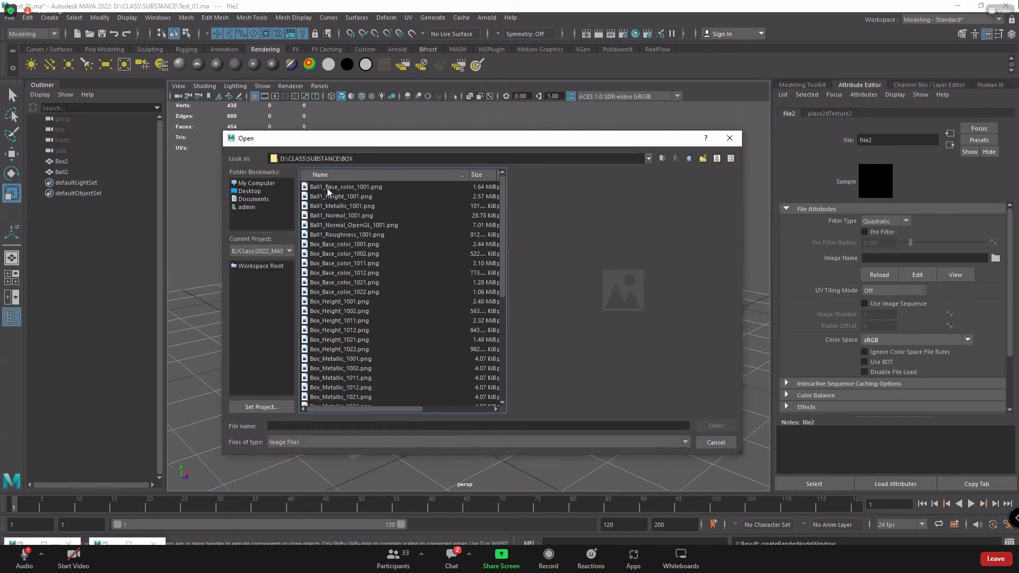
left_click(329, 188)
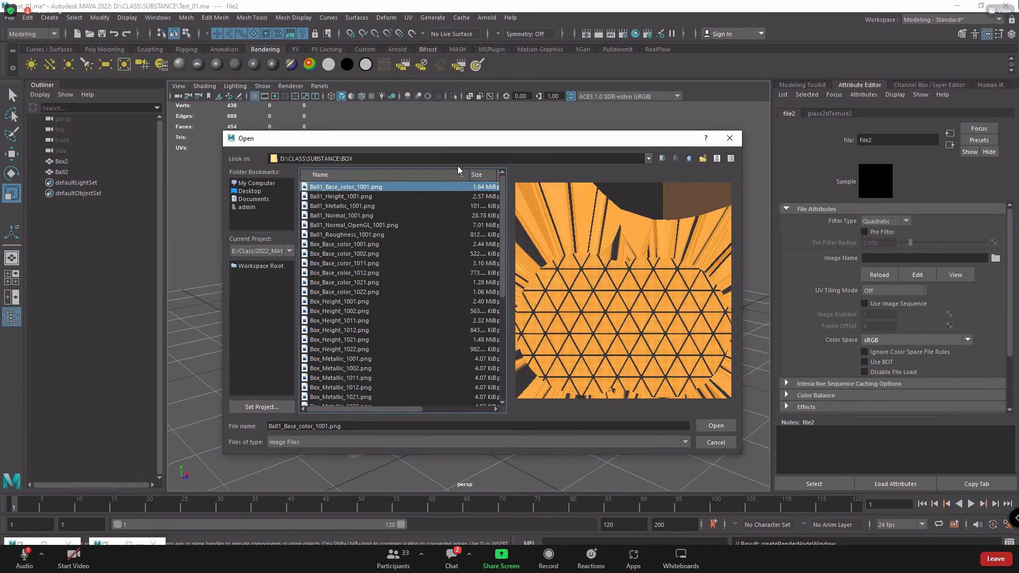
scroll(345, 331, "down", 2)
scroll(346, 330, "up", 2)
Switch to Substance 3D Painter, review which texture sets the texture export includes, and close the dialog without exporting
mouse_move(559, 560)
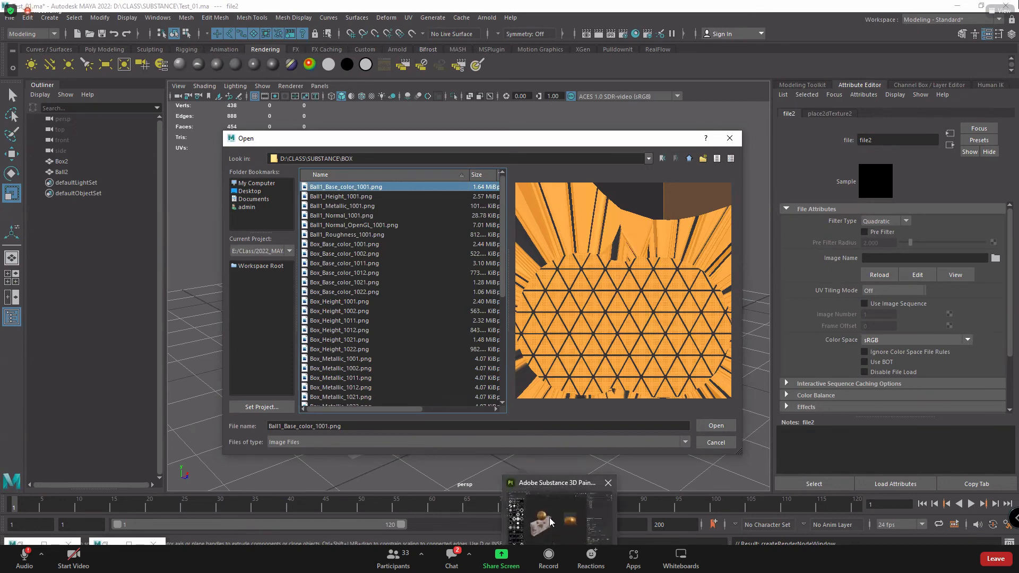
left_click(540, 506)
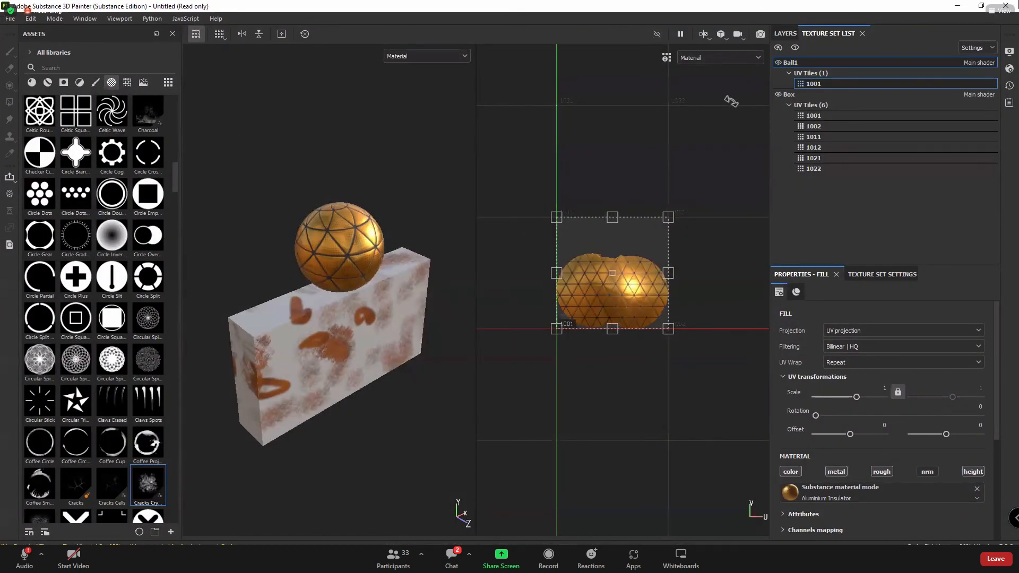
left_click(11, 19)
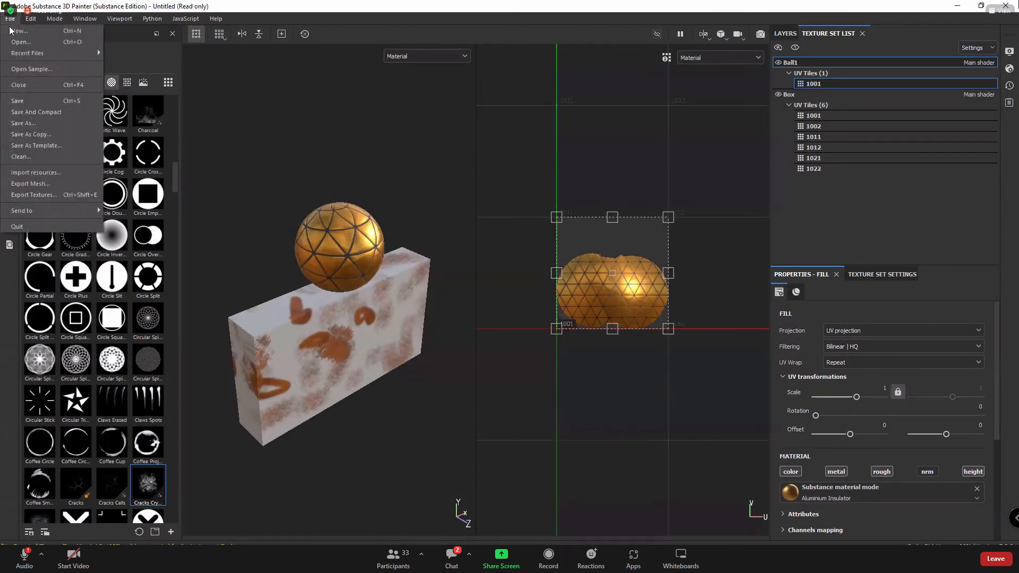
left_click(32, 195)
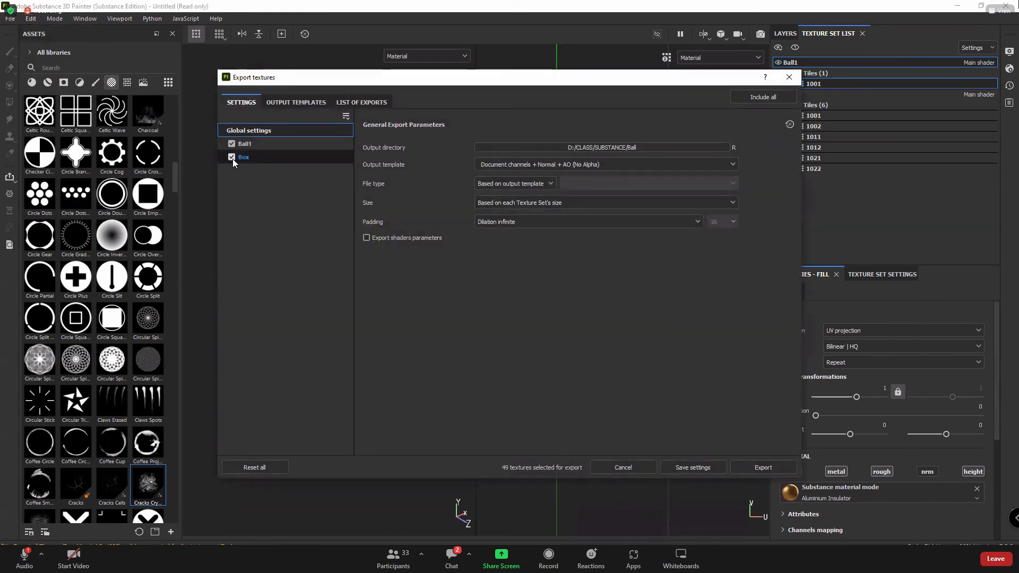
left_click(232, 157)
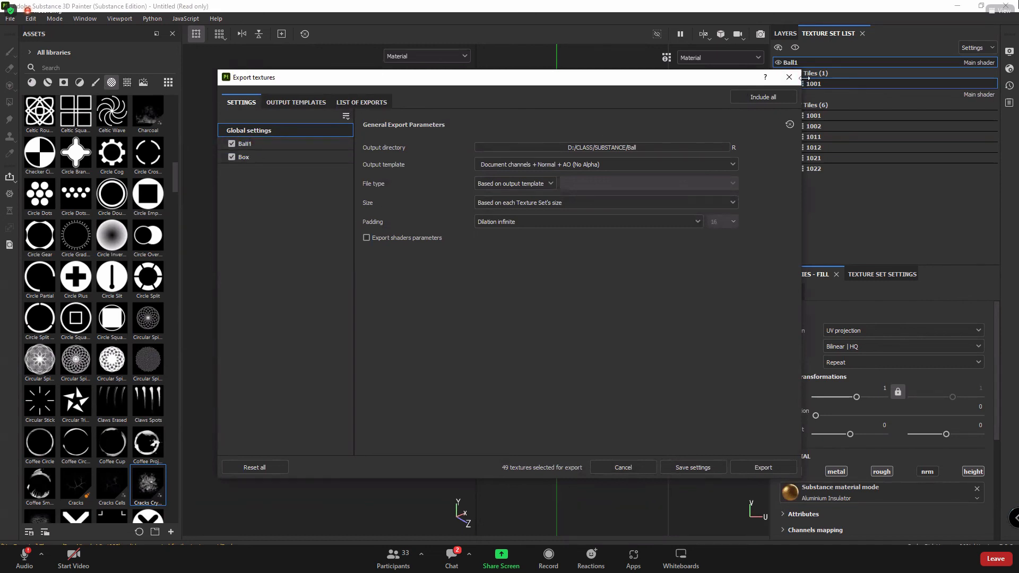
left_click(232, 157)
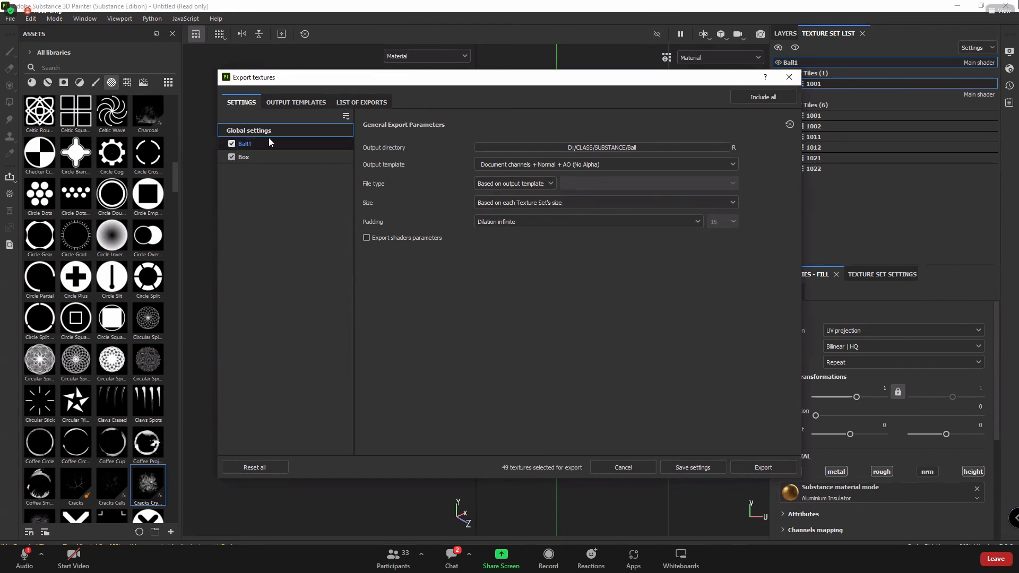
left_click(231, 144)
left_click(789, 78)
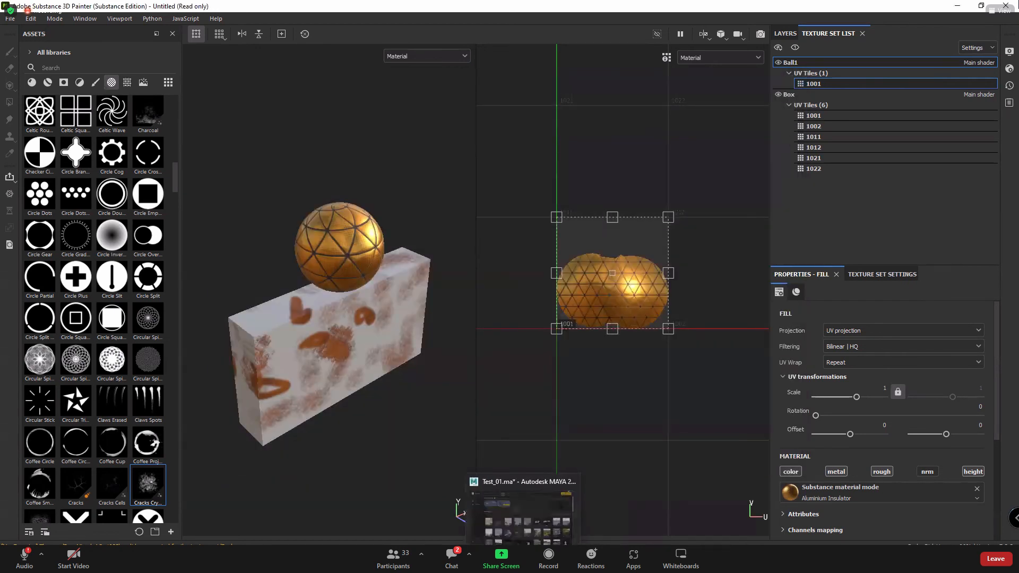
Return to Maya, preview the box's base color tiles and load Box_Base_color_1001.png as the file node's image
left_click(478, 523)
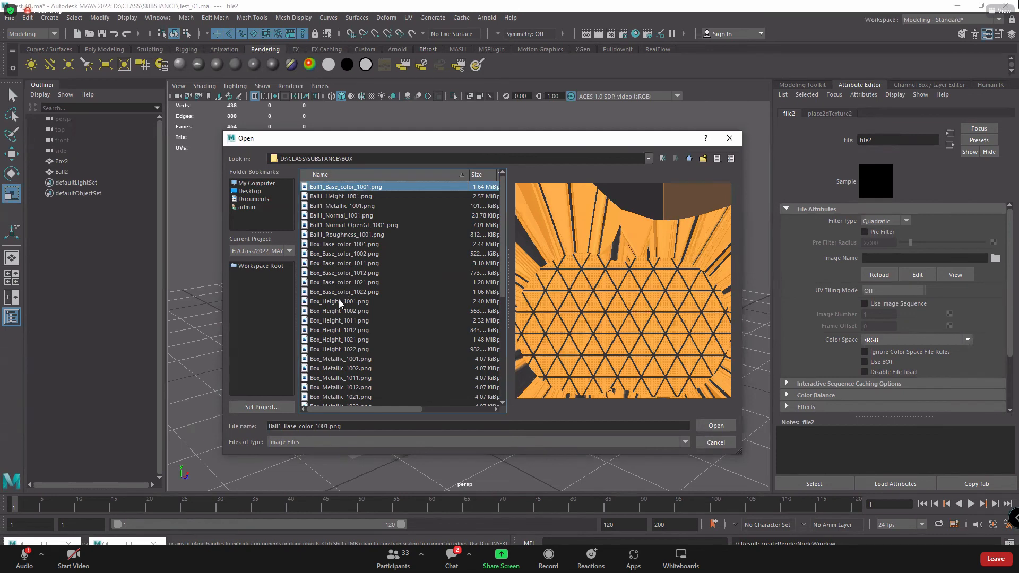
left_click(340, 244)
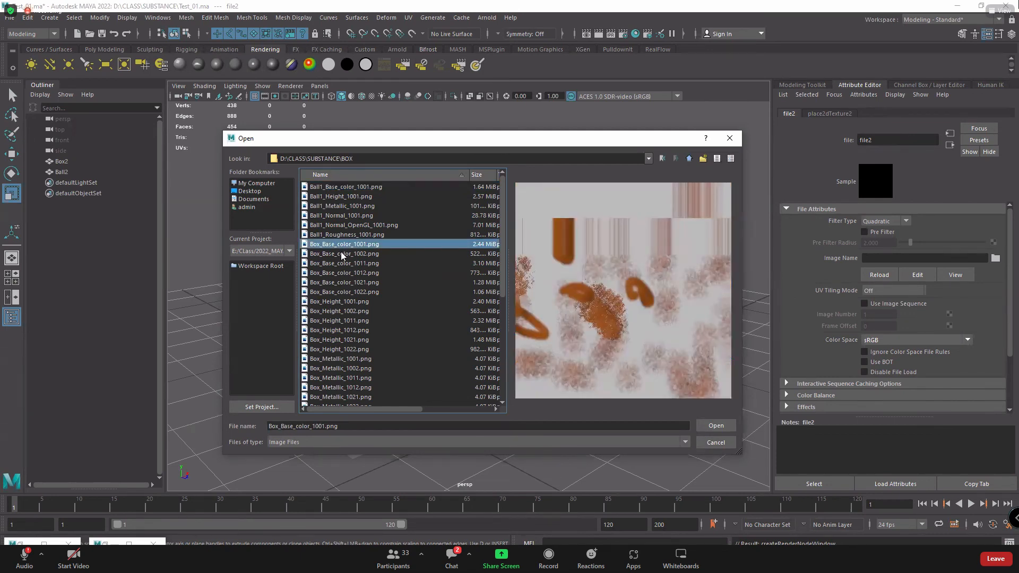
left_click(342, 254)
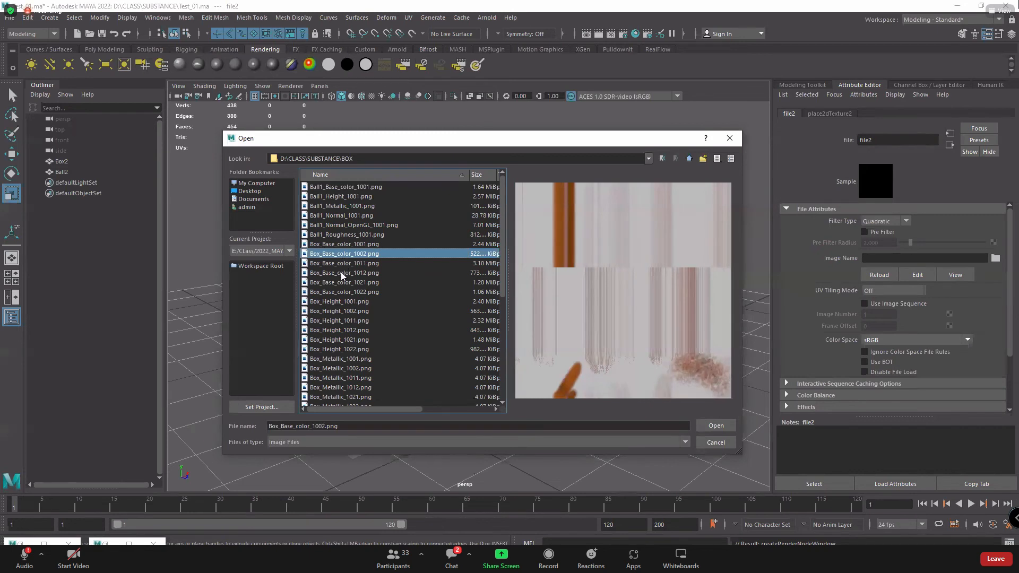
left_click(341, 272)
left_click(343, 283)
left_click(343, 292)
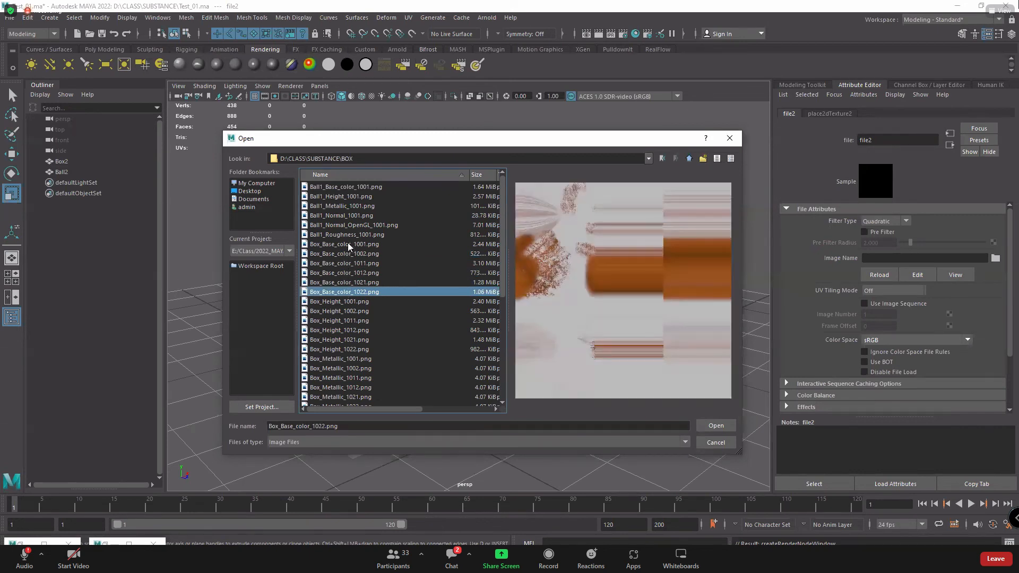
left_click(349, 243)
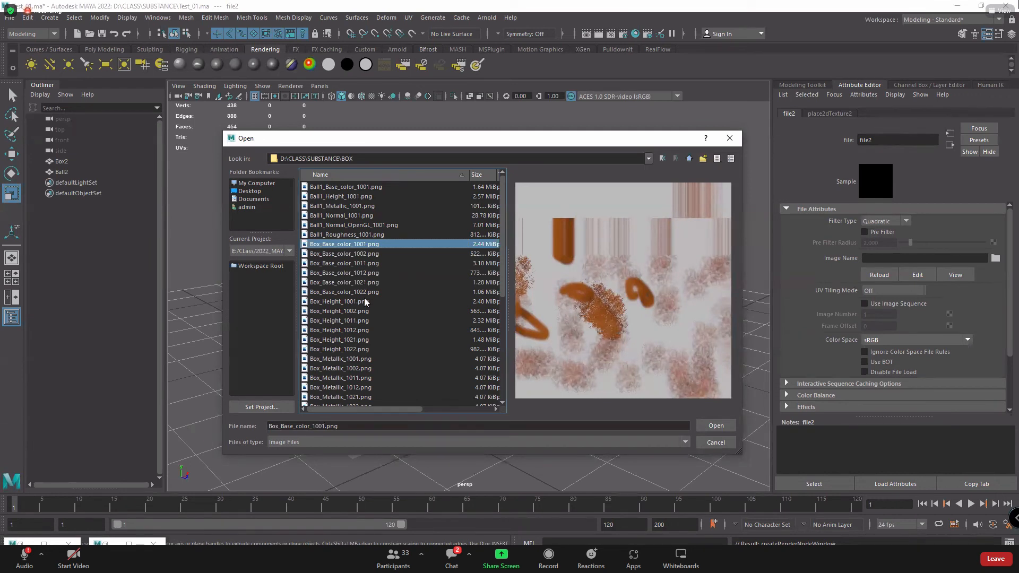
left_click(715, 425)
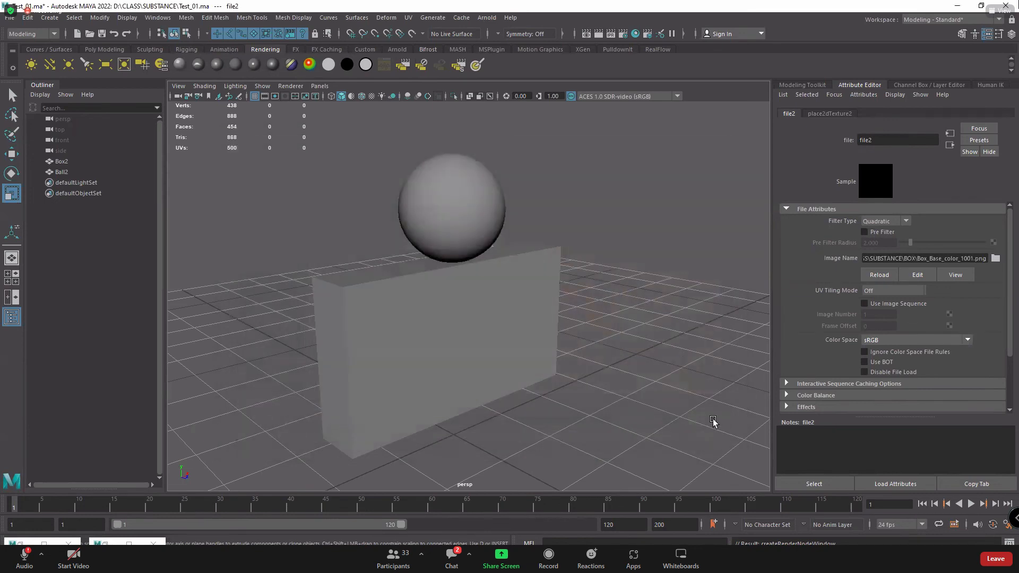
Display the texture on the box in the perspective view and select the box
mouse_move(434, 330)
left_mouse_down("alt")
mouse_move(443, 345)
mouse_move(572, 313)
mouse_move(448, 320)
mouse_move(420, 338)
mouse_move(544, 336)
mouse_move(448, 325)
mouse_move(428, 345)
mouse_move(445, 268)
mouse_move(530, 318)
mouse_move(433, 335)
left_mouse_up("alt")
left_click(431, 333)
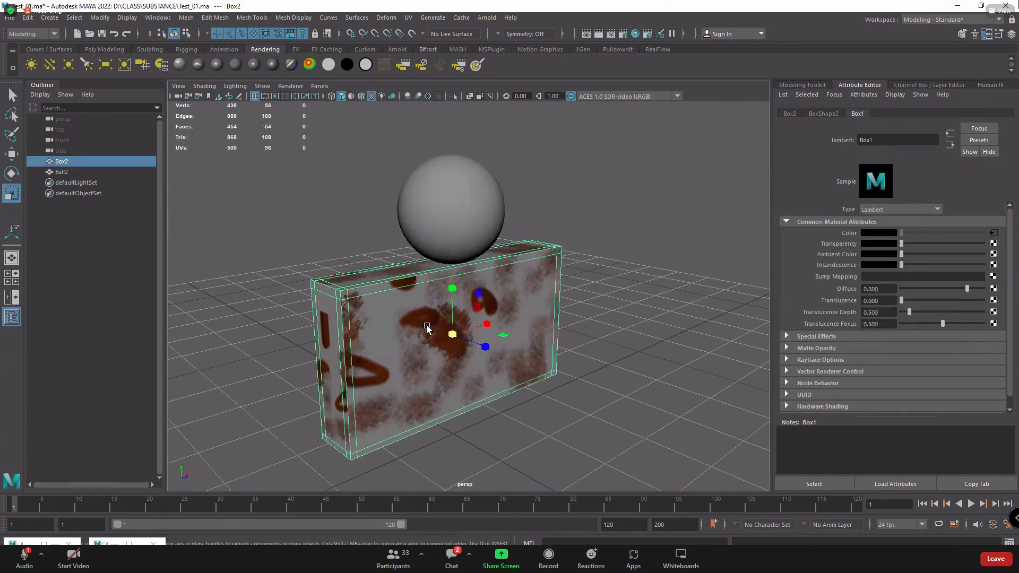
left_click_drag(533, 330, 542, 367, "alt")
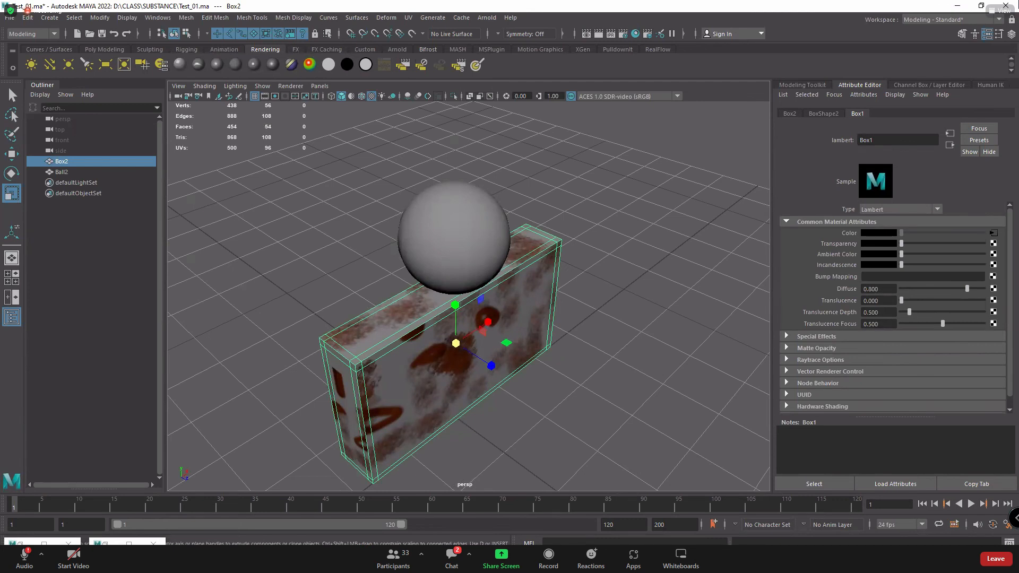
Switch to Substance 3D Painter, examine the painted box from closer up for comparison, and minimise the window
left_click(560, 523)
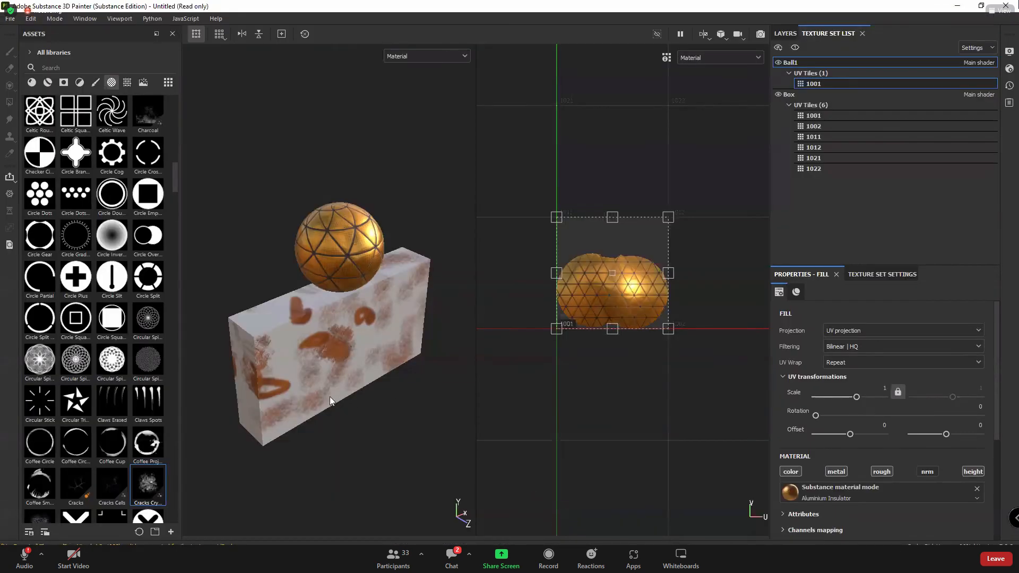
left_click_drag(329, 401, 262, 410, "alt")
right_click_drag(262, 410, 374, 412, "alt")
middle_click_drag(388, 403, 271, 408, "alt")
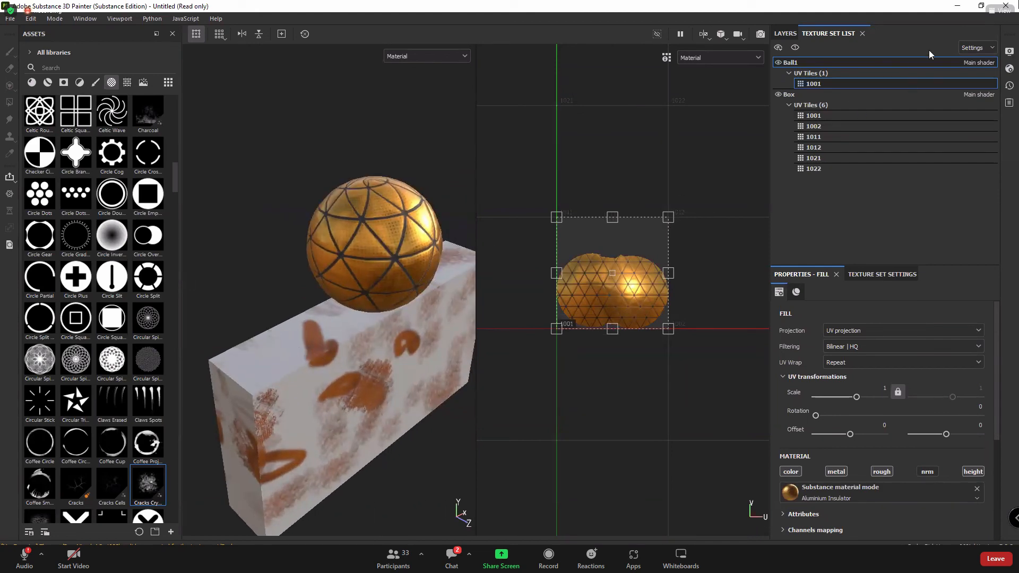
left_click(958, 6)
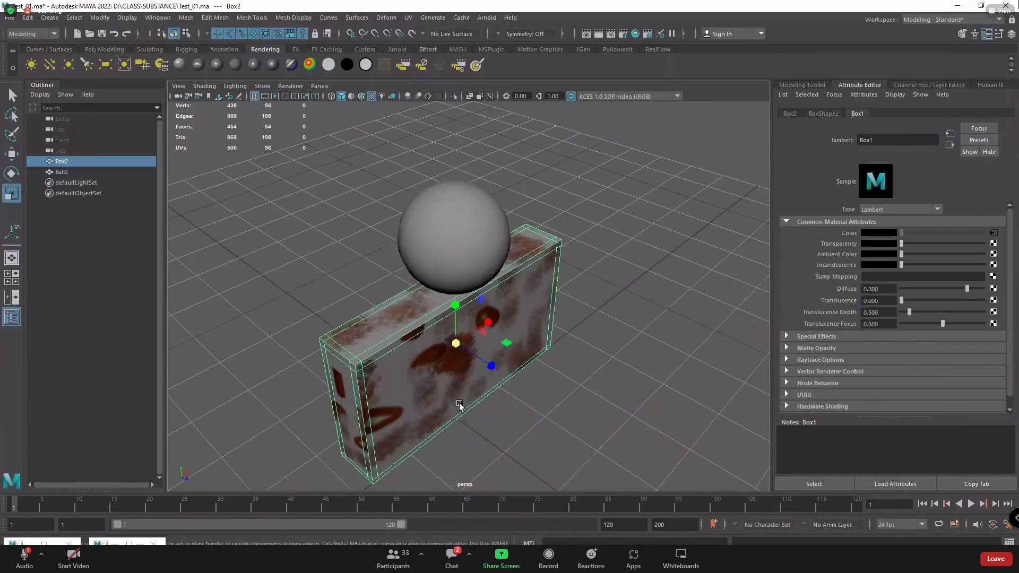
Open the file node feeding the box material's color, set its UV tiling mode to UDIM (Mari) and generate the preview
left_click_drag(459, 403, 350, 404, "alt")
left_click(992, 232)
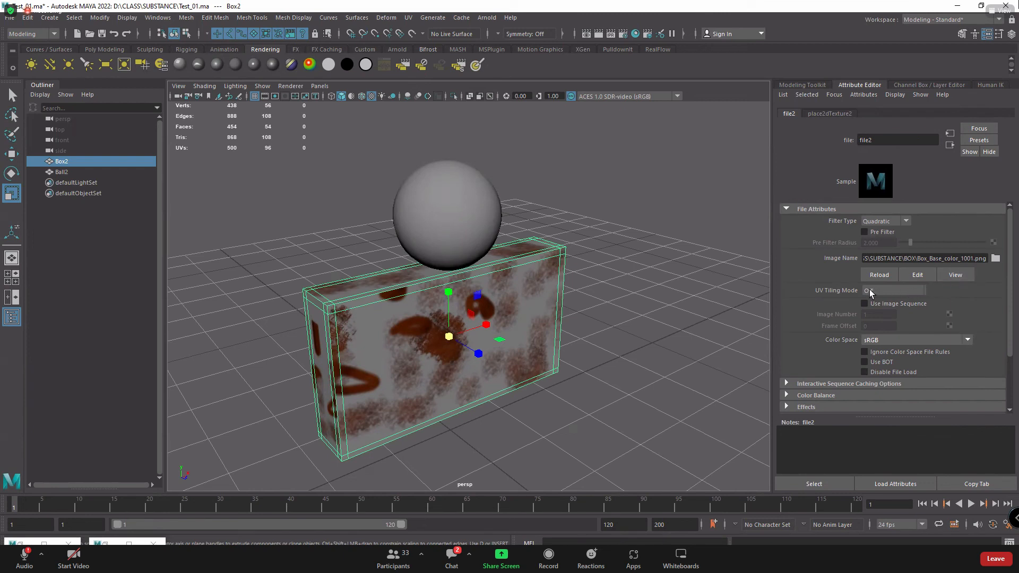
left_click(870, 291)
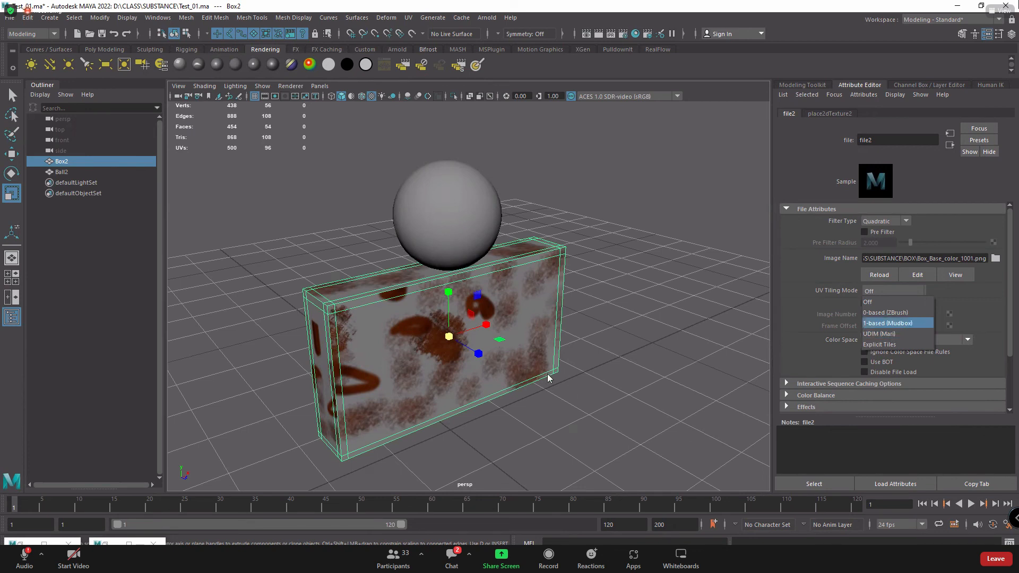
left_click(878, 334)
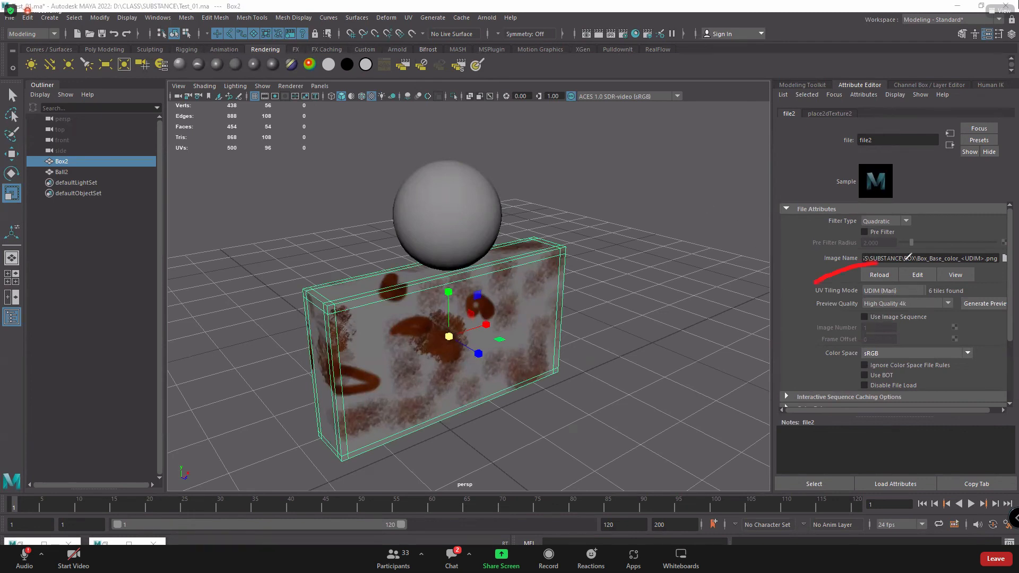
mouse_move(907, 257)
left_mouse_down()
mouse_move(996, 275)
mouse_move(881, 332)
mouse_move(826, 281)
left_mouse_up()
left_click(978, 304)
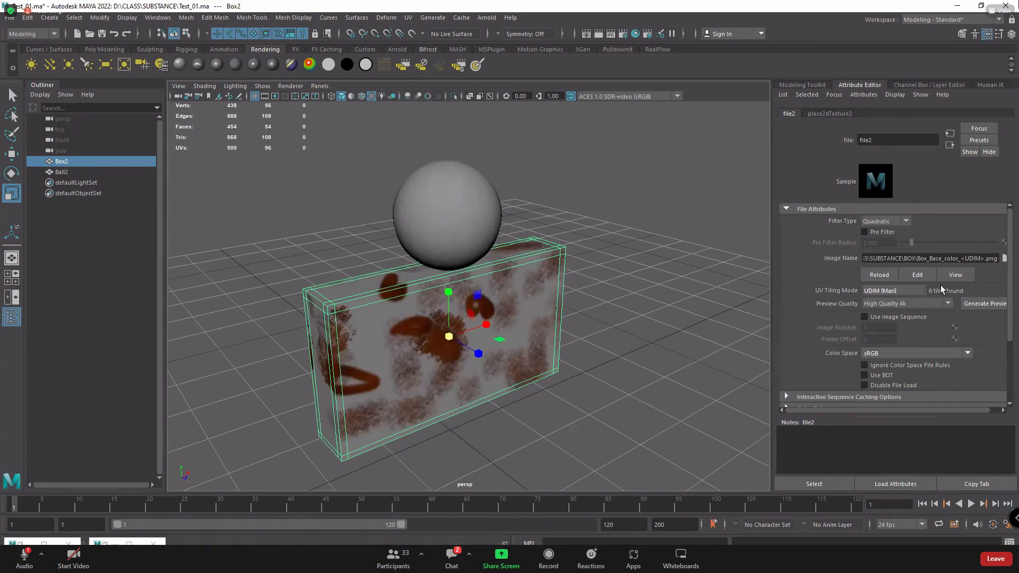
Examine the UDIM-textured box from several angles with it deselected, and select it again
left_click_drag(507, 352, 467, 353, "alt")
middle_click_drag(467, 352, 492, 314, "alt")
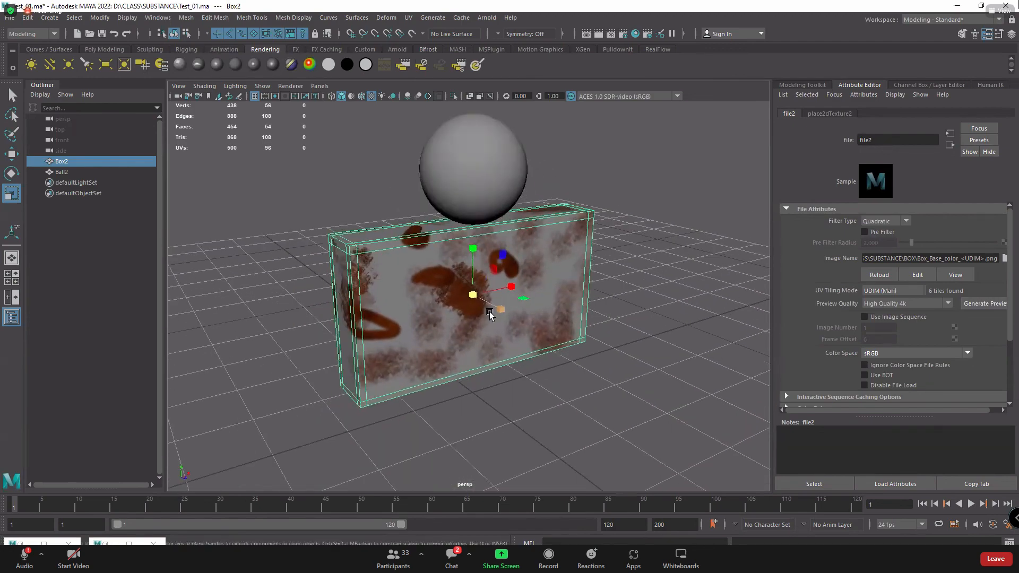
right_click_drag(491, 314, 574, 357, "alt")
scroll(573, 357, "down", 2)
left_click(619, 409)
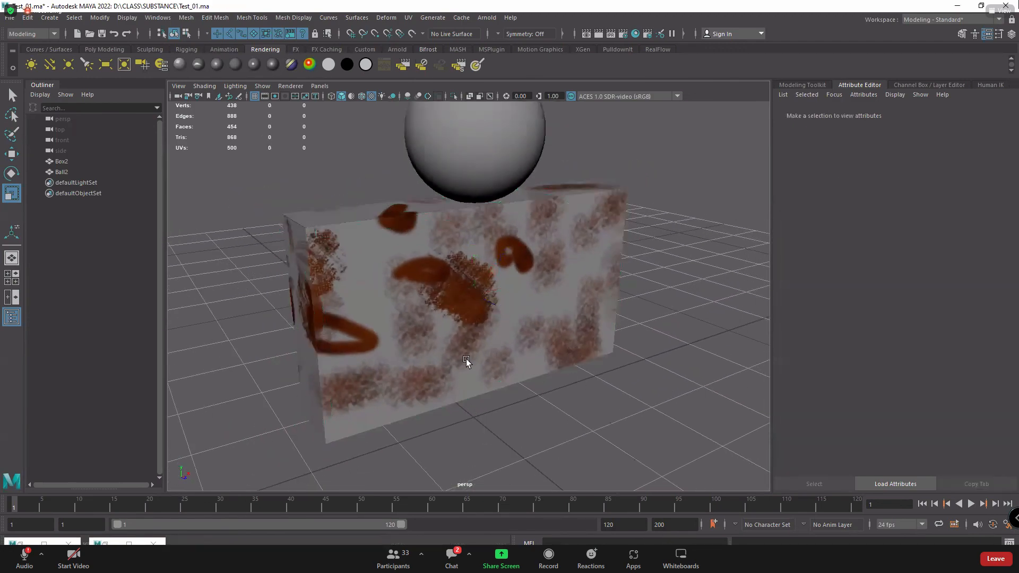
left_click_drag(466, 362, 445, 359, "alt")
left_click(429, 294)
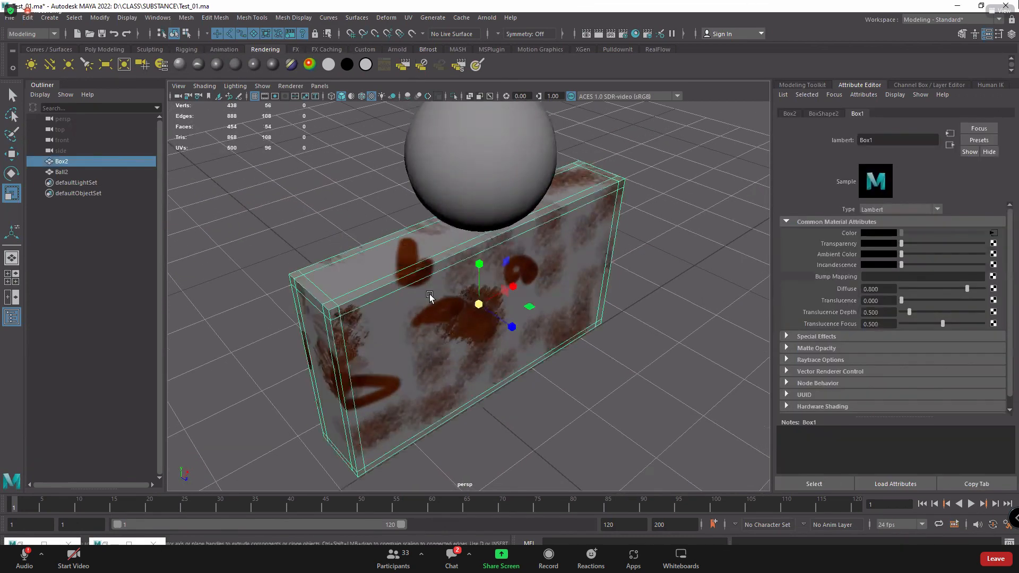
Open the UV Editor for the box, examine and annotate its UDIM texture tiles, then clear the annotations and minimise the editor
key("5")
key("6")
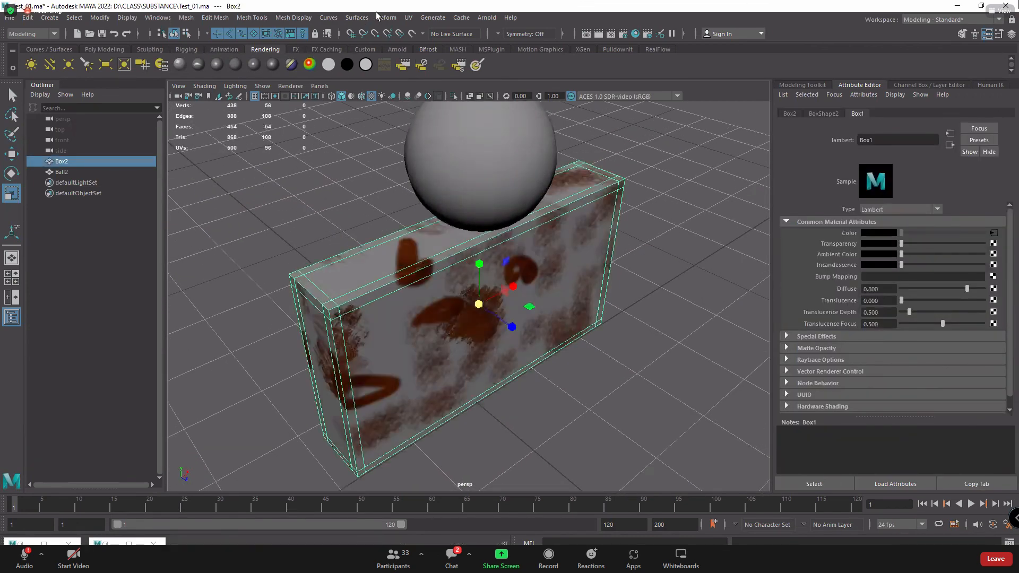
left_click(407, 19)
left_click(425, 38)
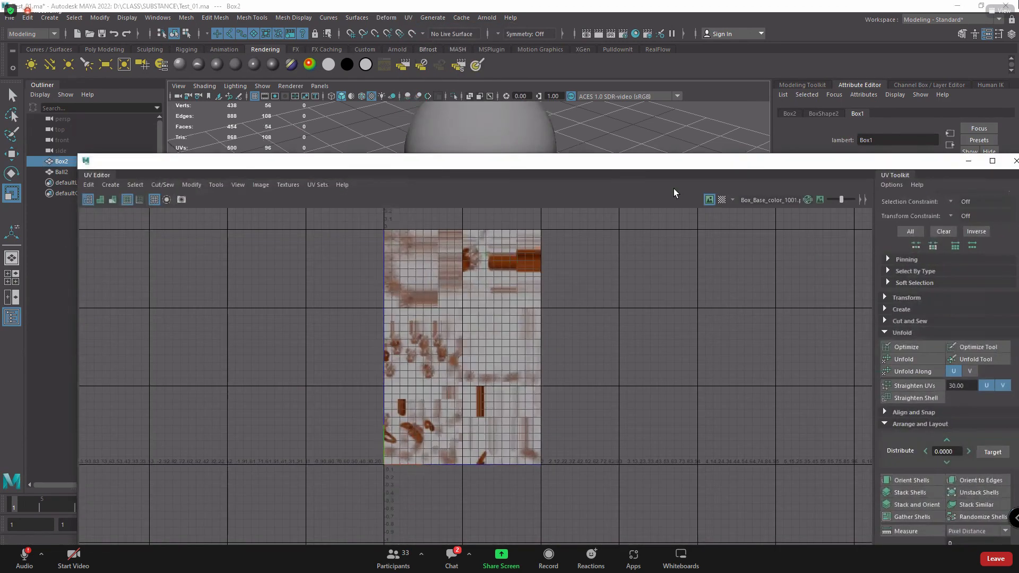
middle_click_drag(492, 362, 495, 397, "alt")
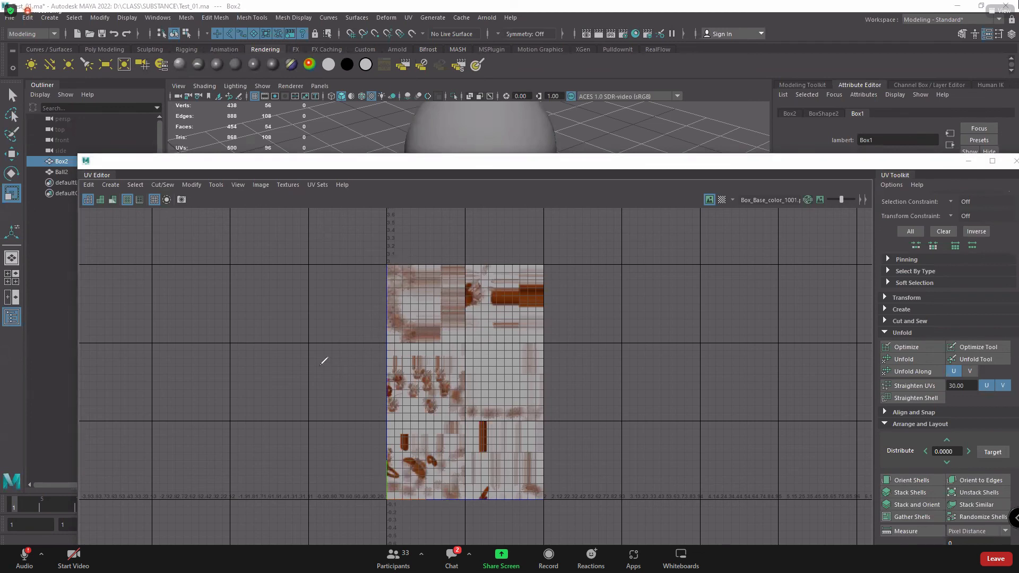
mouse_move(316, 338)
left_mouse_down()
mouse_move(352, 341)
mouse_move(359, 375)
left_mouse_up()
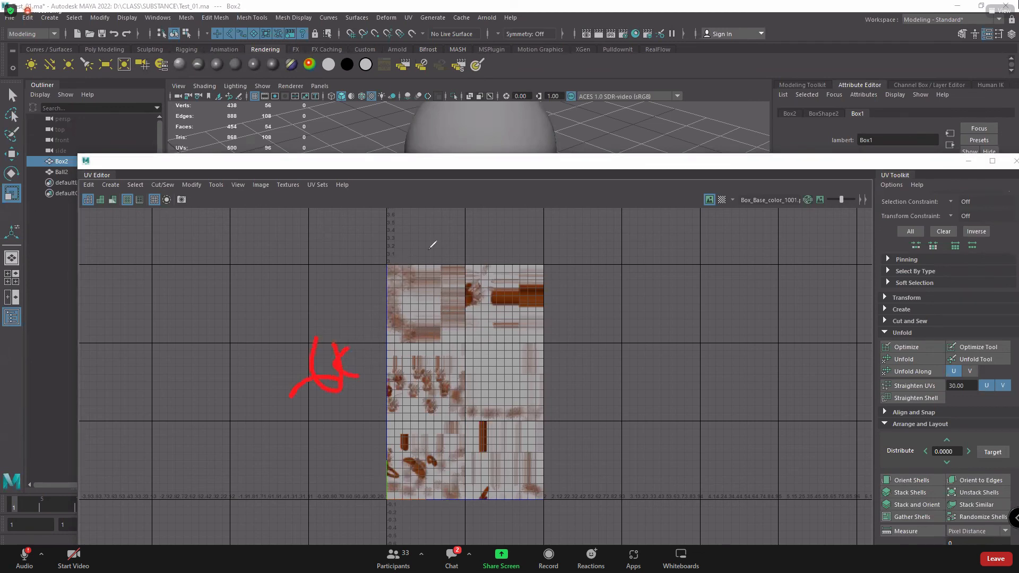
mouse_move(448, 210)
left_mouse_down()
mouse_move(448, 239)
mouse_move(462, 214)
mouse_move(467, 253)
left_mouse_up()
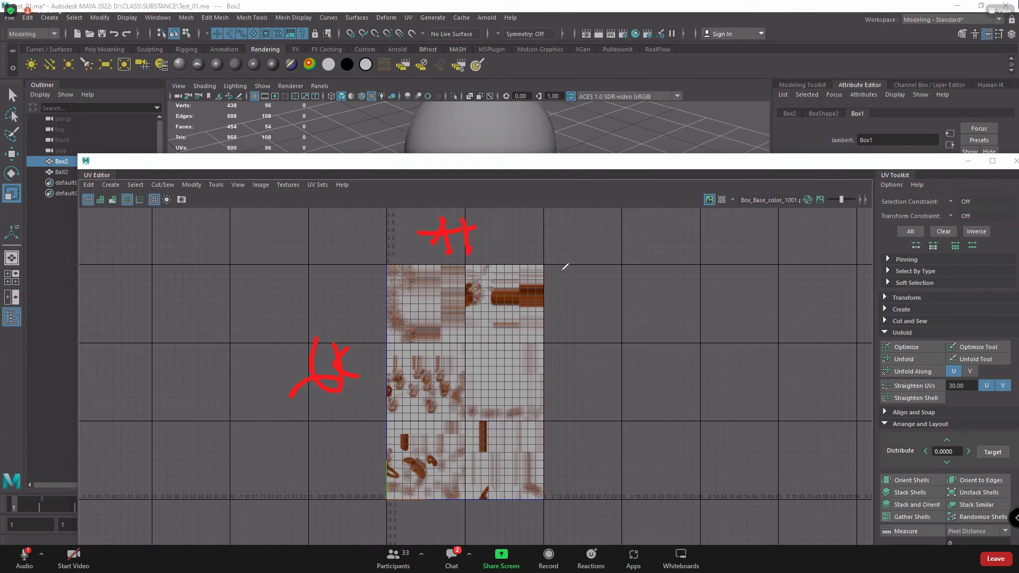
mouse_move(632, 342)
left_mouse_down()
mouse_move(648, 336)
mouse_move(727, 386)
mouse_move(753, 346)
mouse_move(747, 365)
left_mouse_up()
left_click_drag(747, 317, 842, 388)
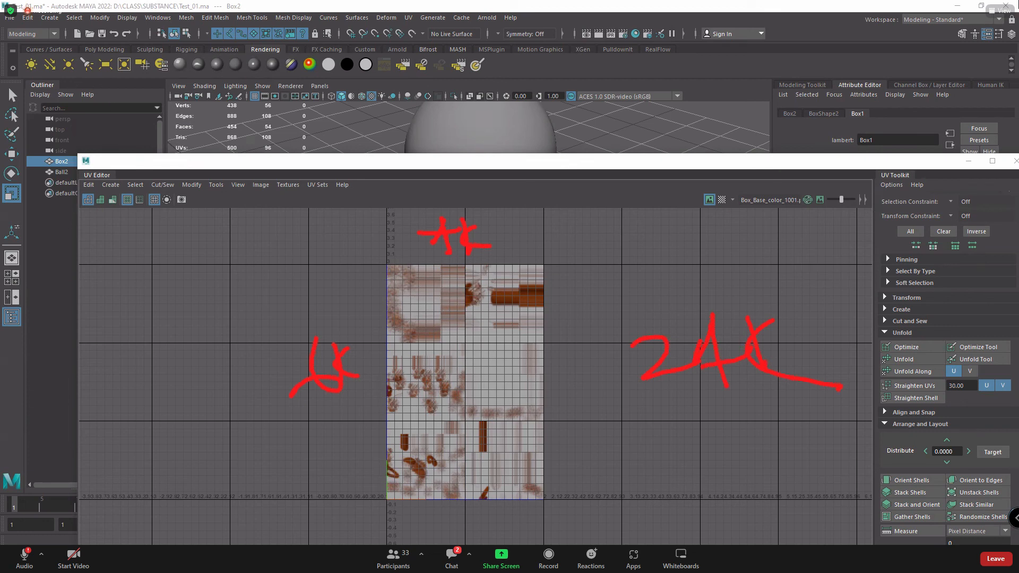
key("Escape")
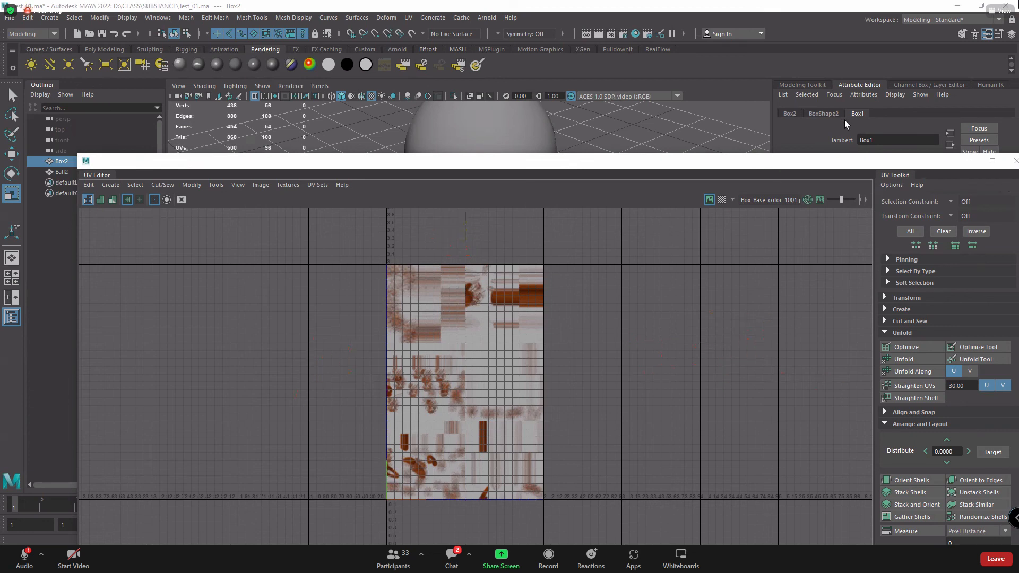
left_click(967, 163)
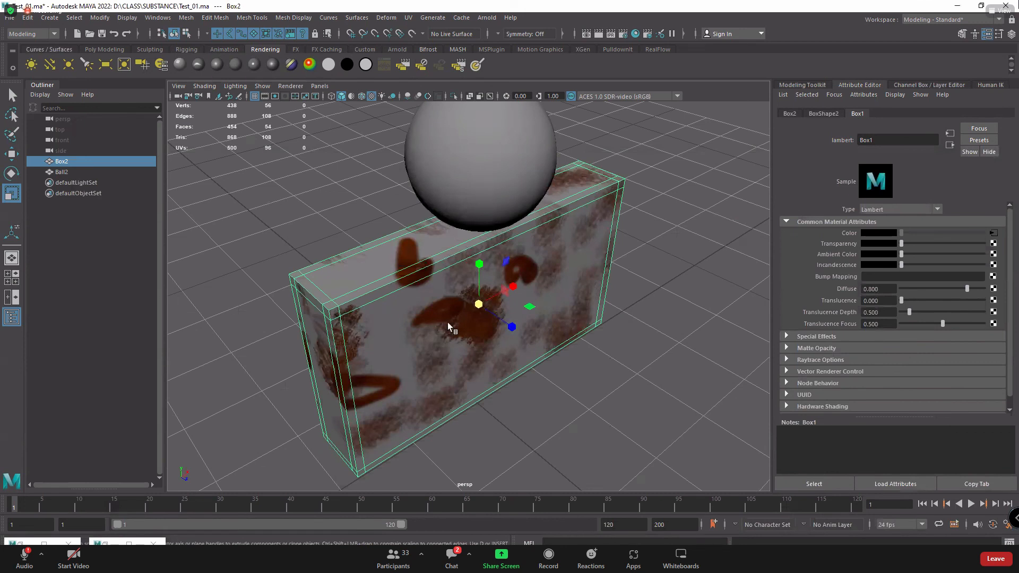
Select the ball above the box and connect a File texture to the Color of its lambert material
left_click_drag(440, 250, 410, 310, "alt")
left_click(446, 250)
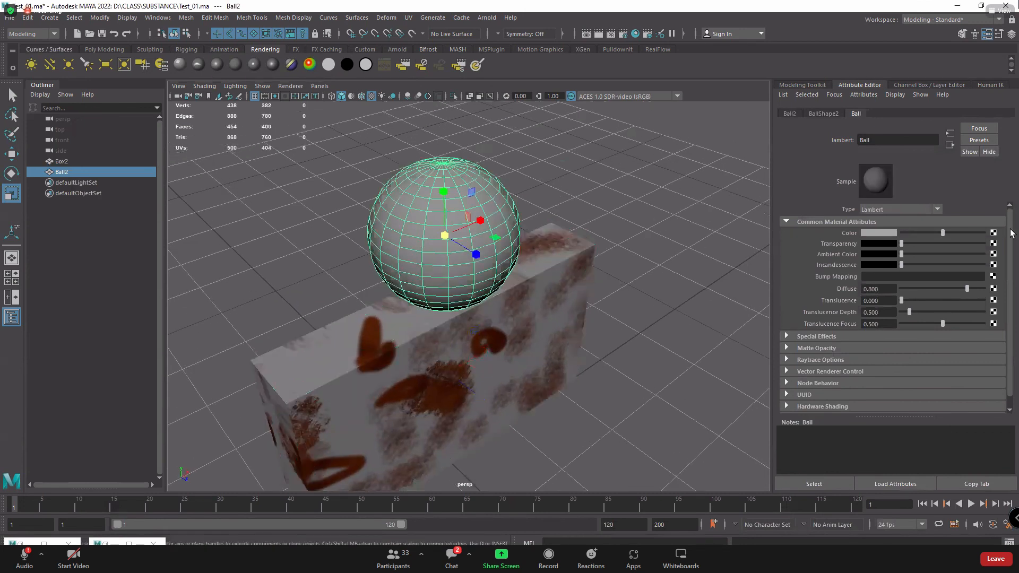
left_click(994, 233)
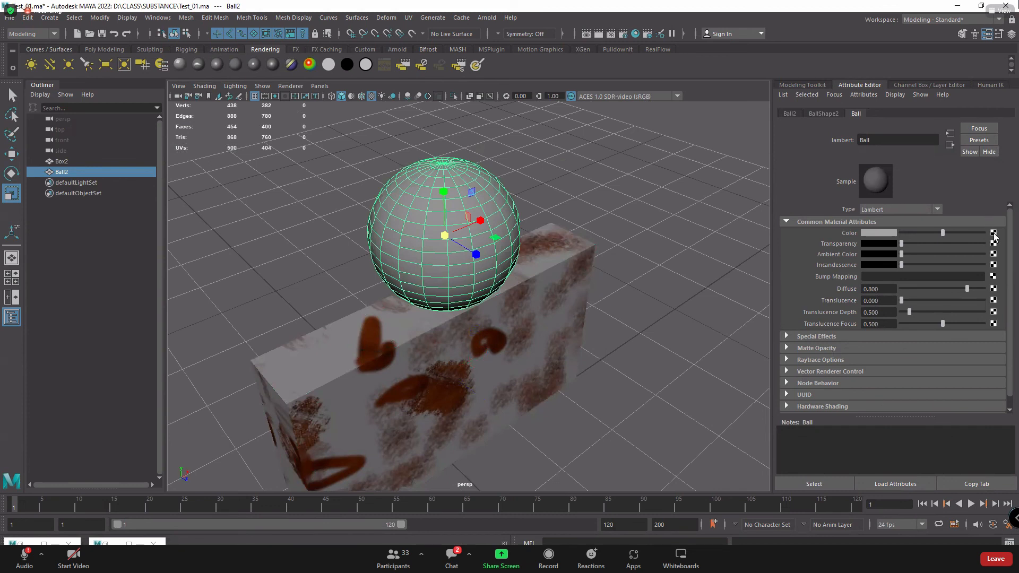
left_click(441, 279)
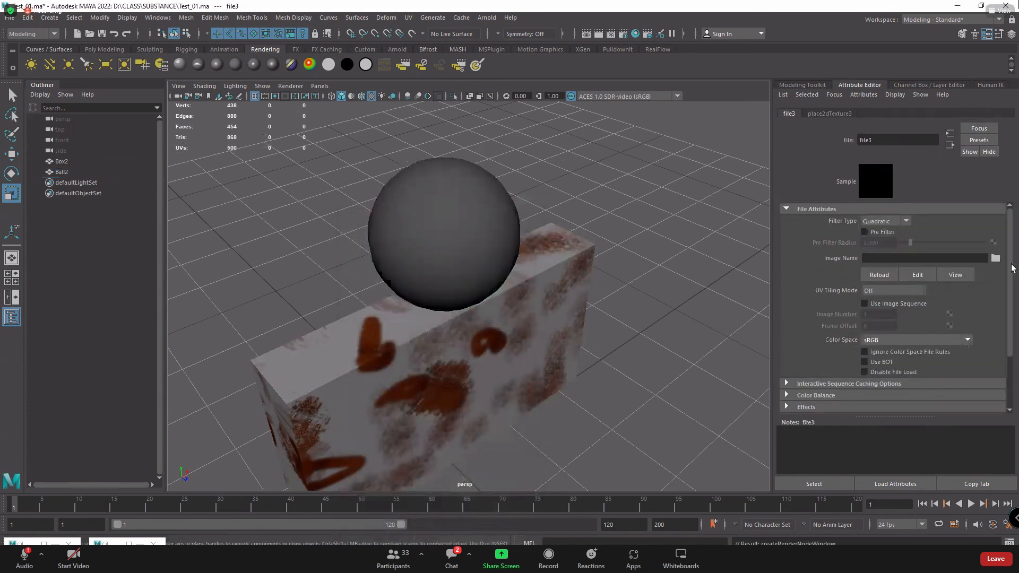
Load Ball1_Base_color_1001.png from D:\CLASS\SUBSTANCE\Ball as the image of the ball's color texture
left_click(996, 259)
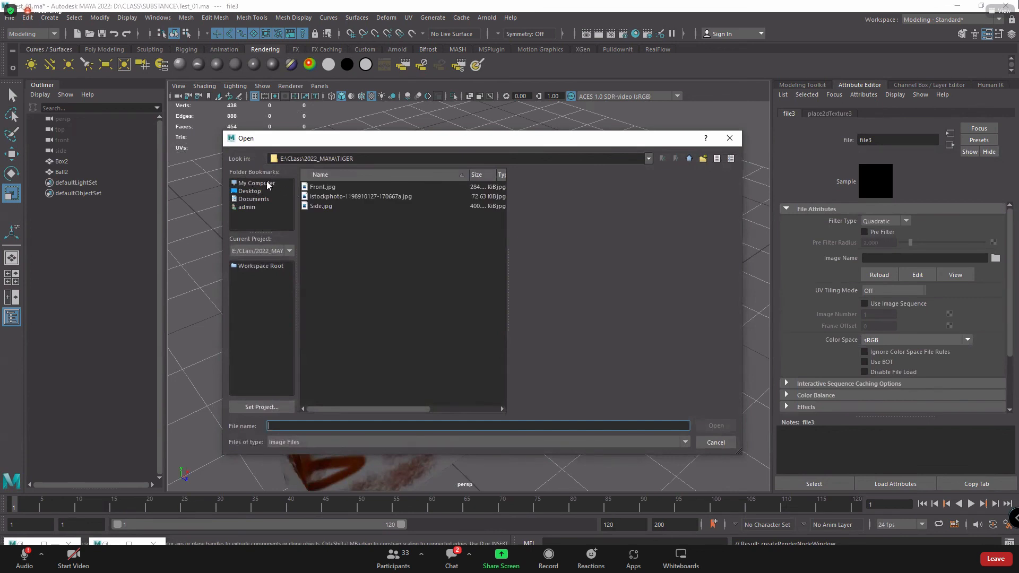
left_click(267, 184)
double_click(342, 197)
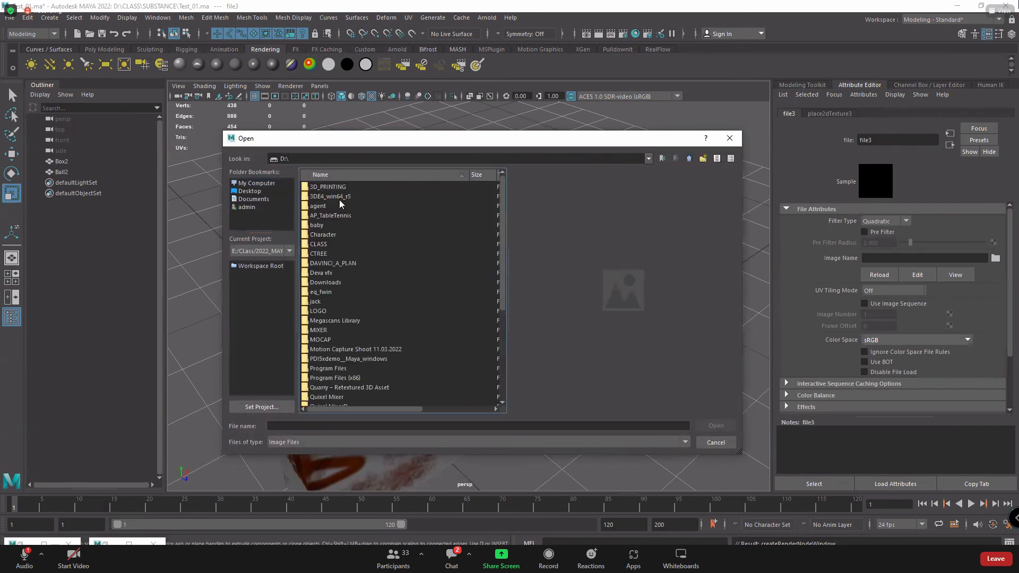
double_click(325, 244)
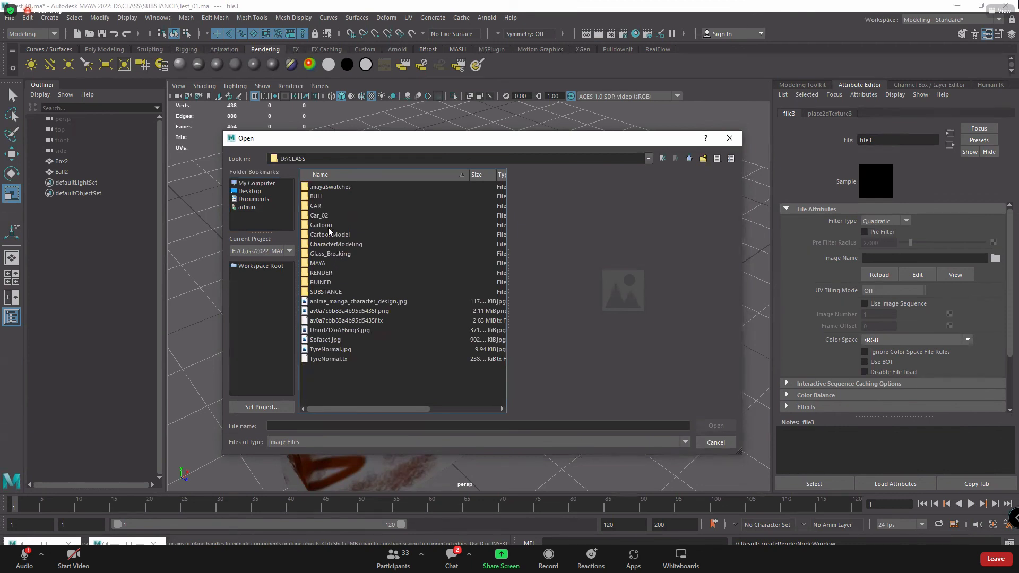
double_click(327, 292)
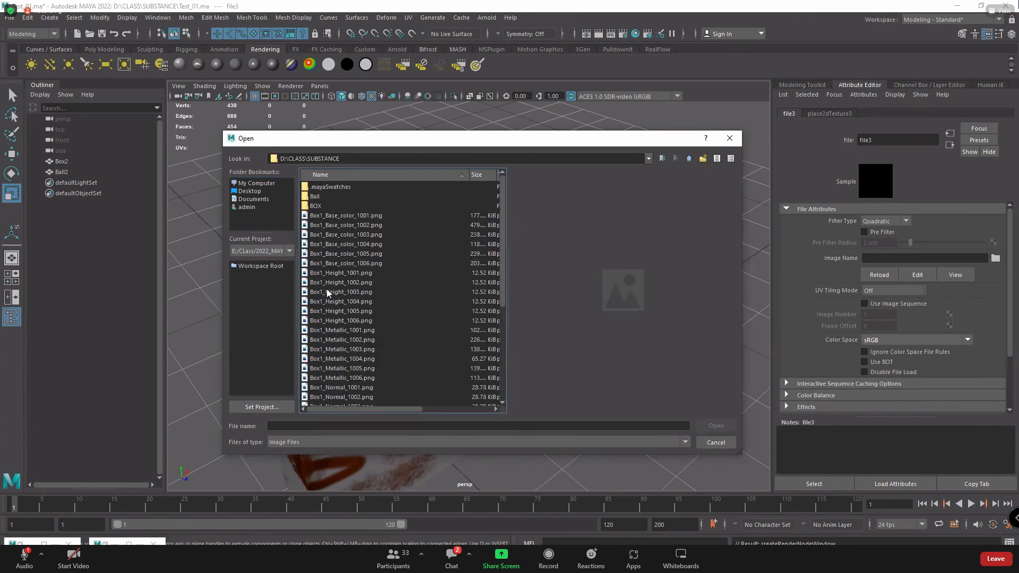
left_click(317, 197)
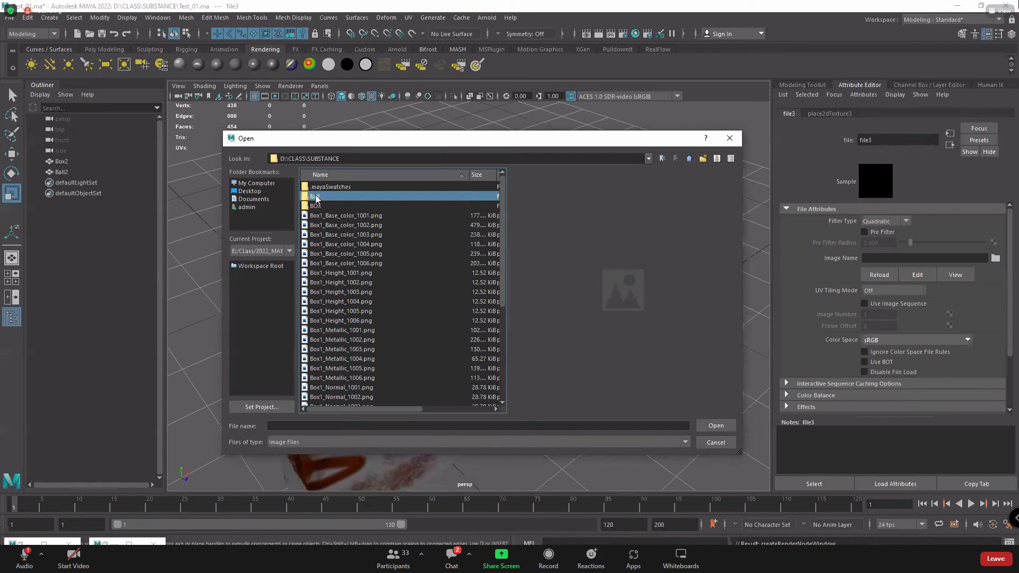
double_click(316, 197)
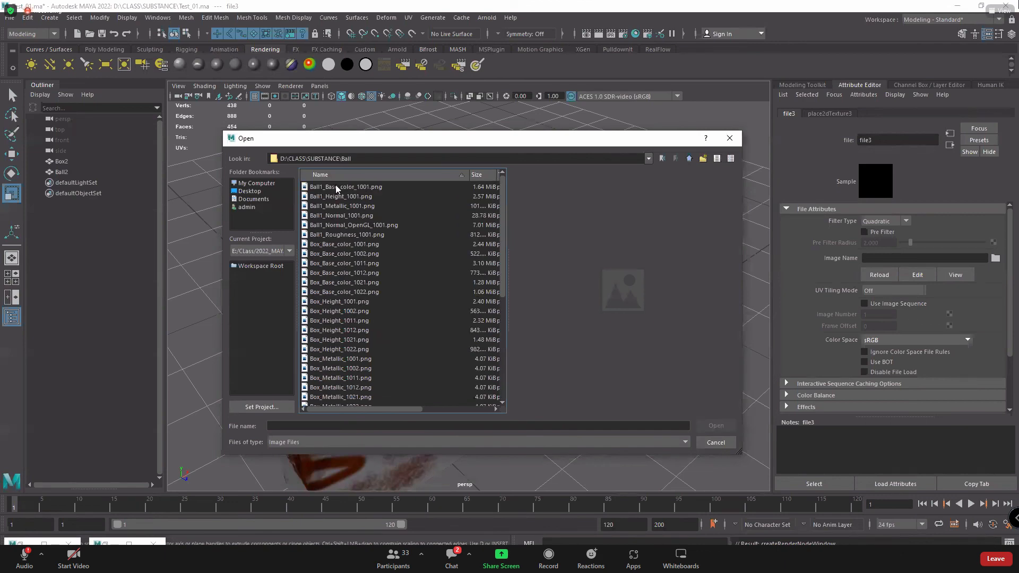
left_click(336, 187)
left_click(716, 426)
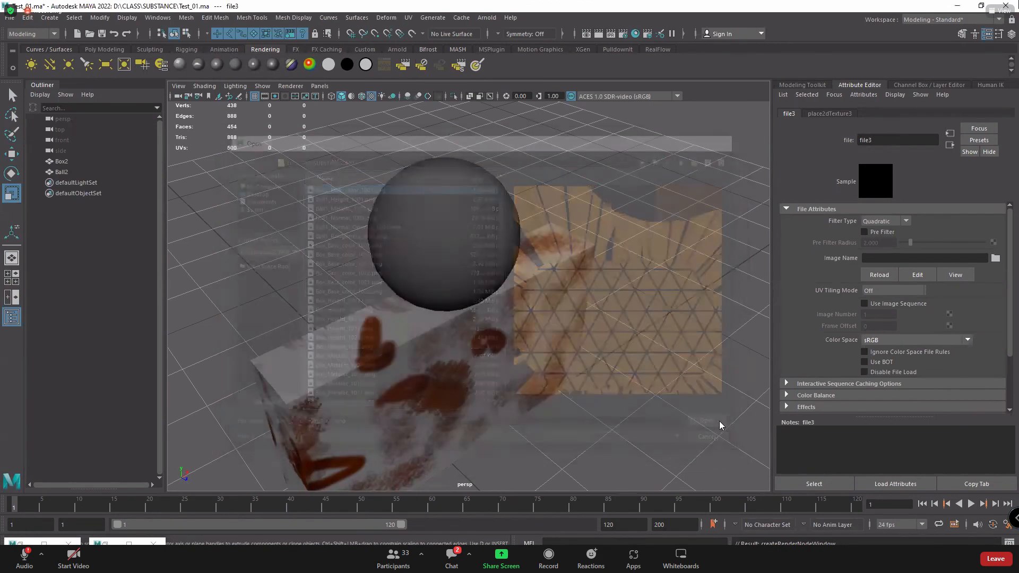
Connect a File texture to the ball material's Bump Mapping and set the bump node to be used as Tangent Space Normals
left_click_drag(644, 358, 577, 377, "alt")
right_click_drag(578, 377, 652, 374, "alt")
middle_click_drag(653, 375, 559, 391, "alt")
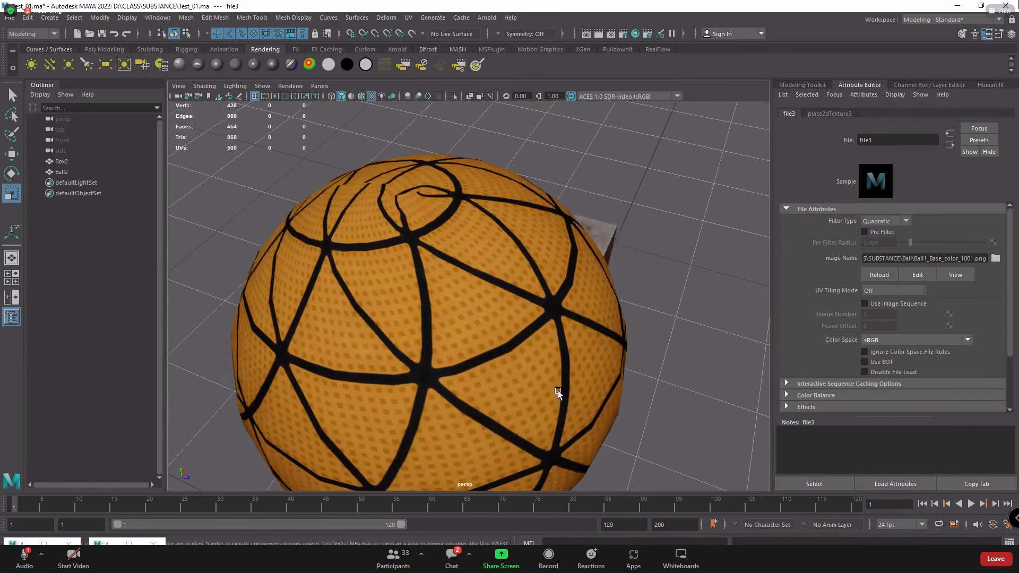
right_click_drag(558, 391, 672, 324, "alt")
left_click(949, 145)
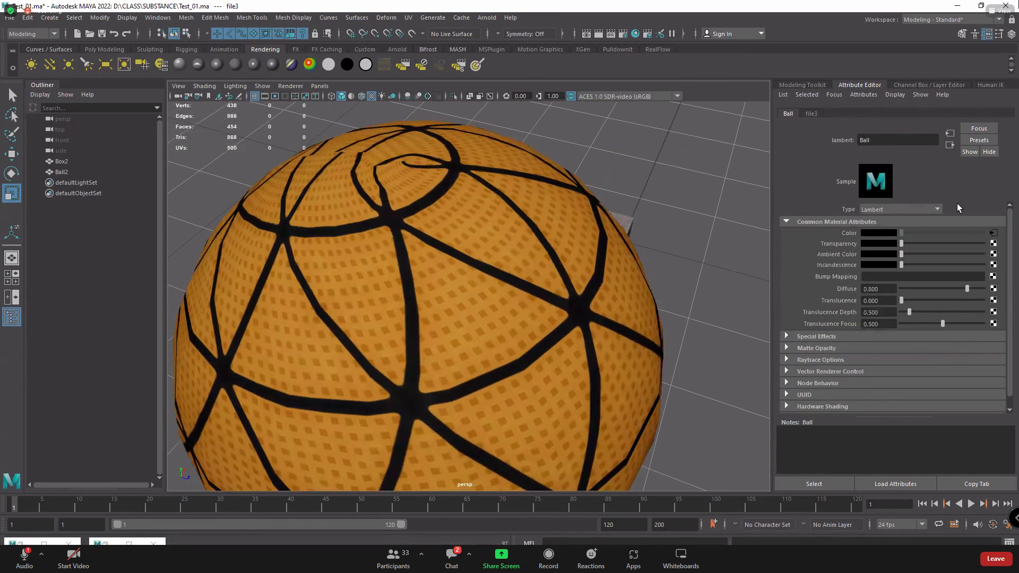
left_click(993, 277)
left_click(446, 279)
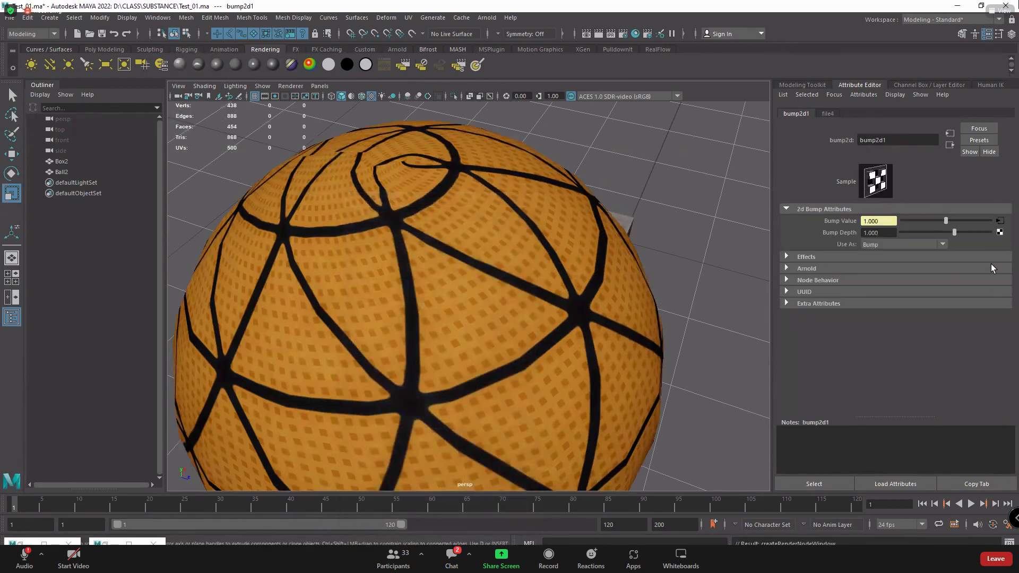
left_click(897, 244)
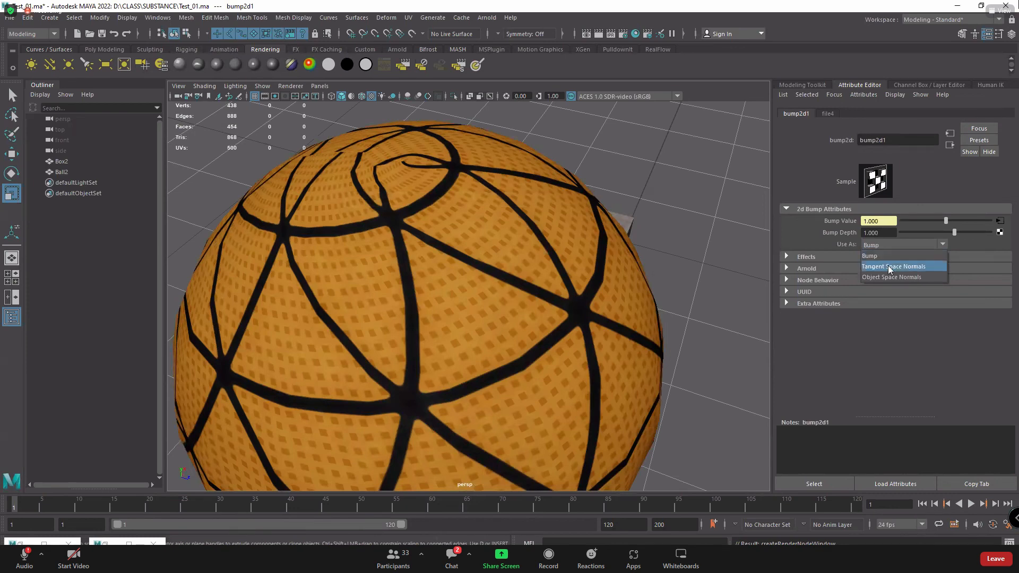
left_click(892, 266)
Load Ball1_Normal_1001.png from D:\CLASS\SUBSTANCE\Ball as the image of the file node feeding the ball's bump value
left_click(1000, 221)
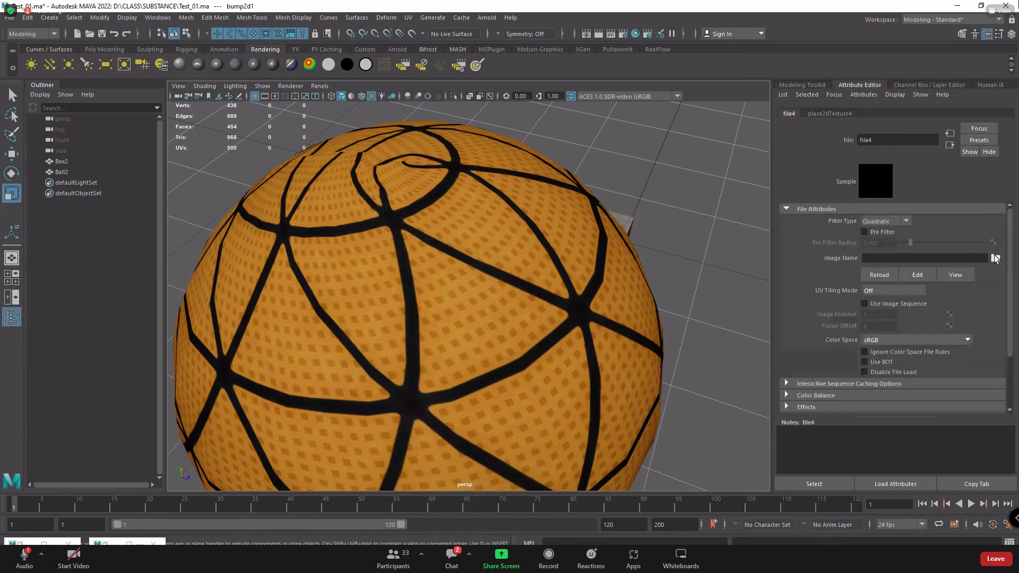
left_click(996, 258)
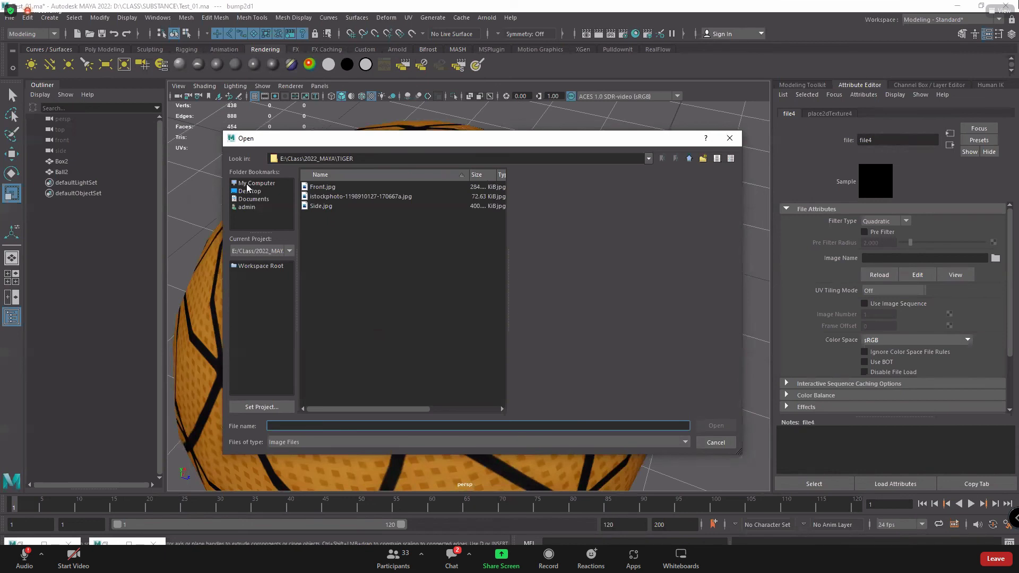
left_click(247, 185)
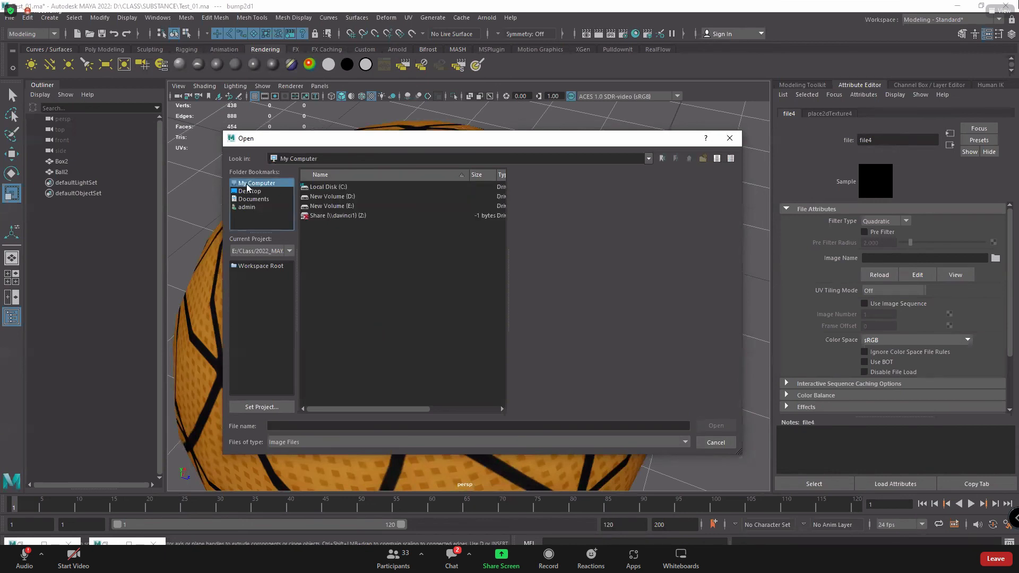
double_click(329, 196)
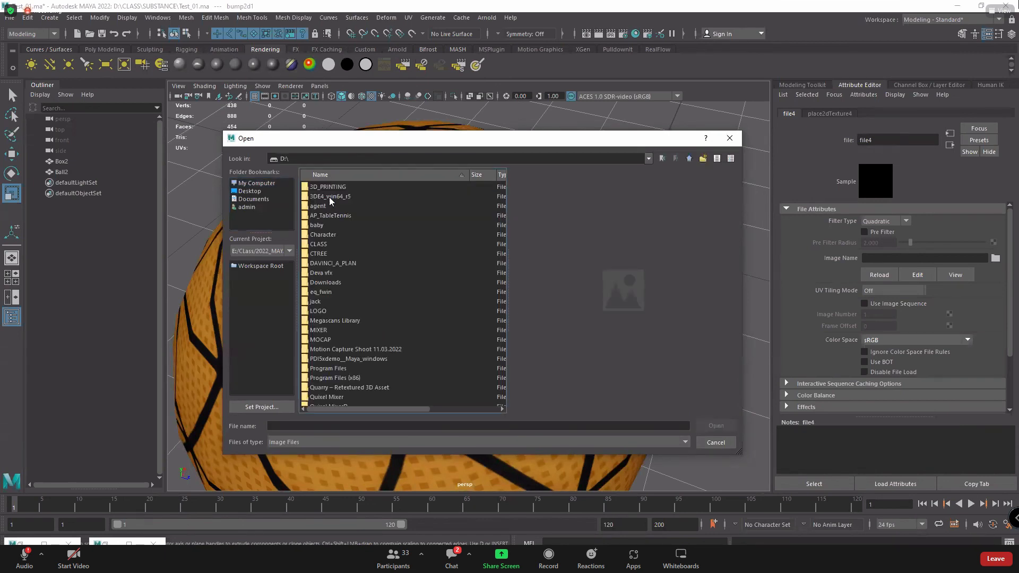
double_click(322, 245)
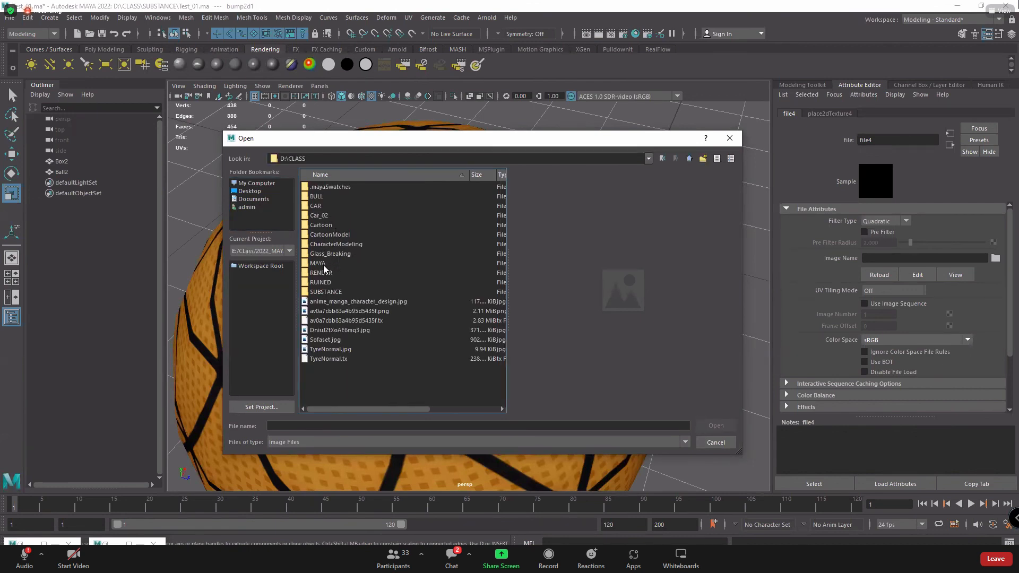
double_click(326, 292)
double_click(317, 198)
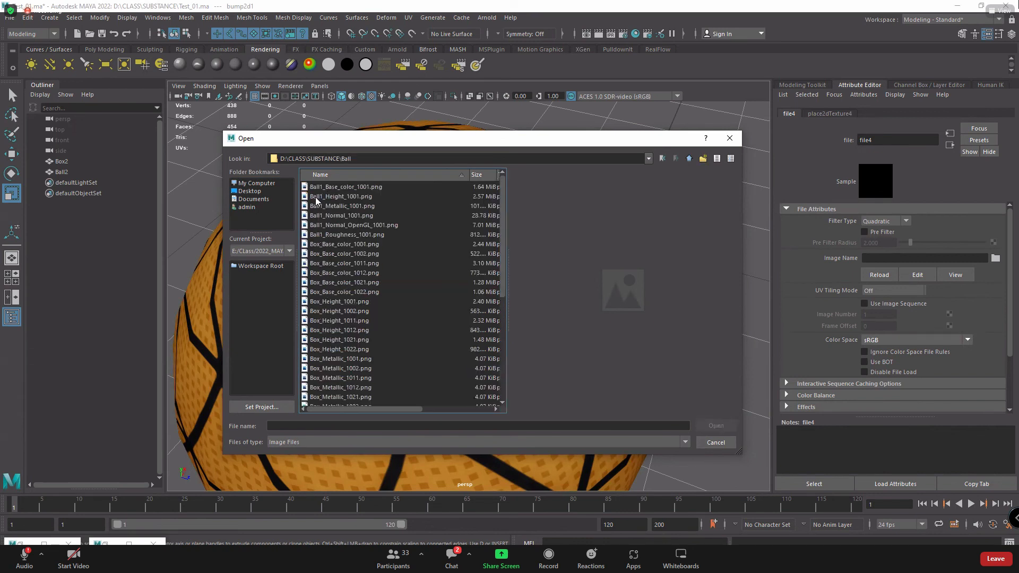
left_click(349, 216)
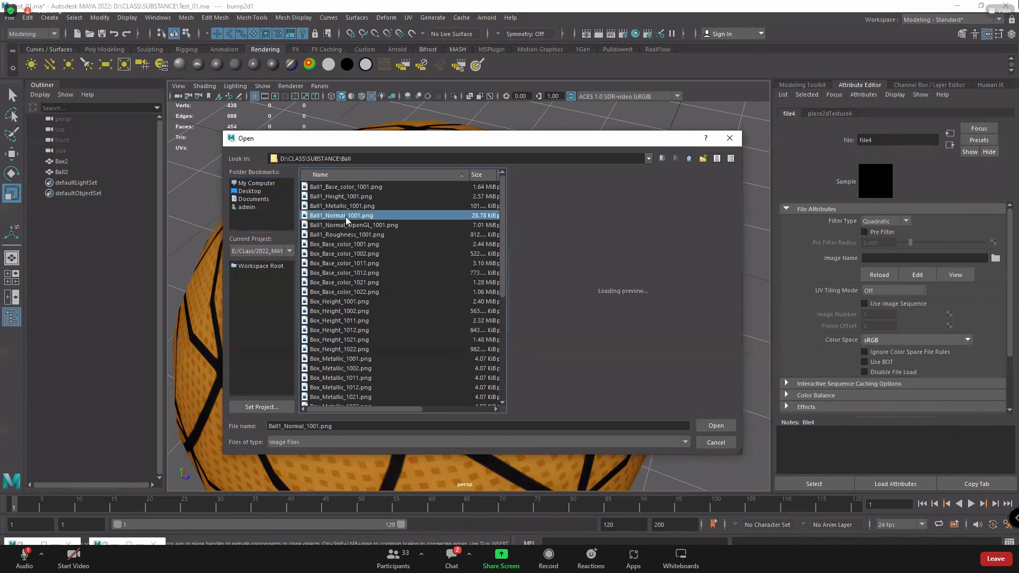
left_click(716, 424)
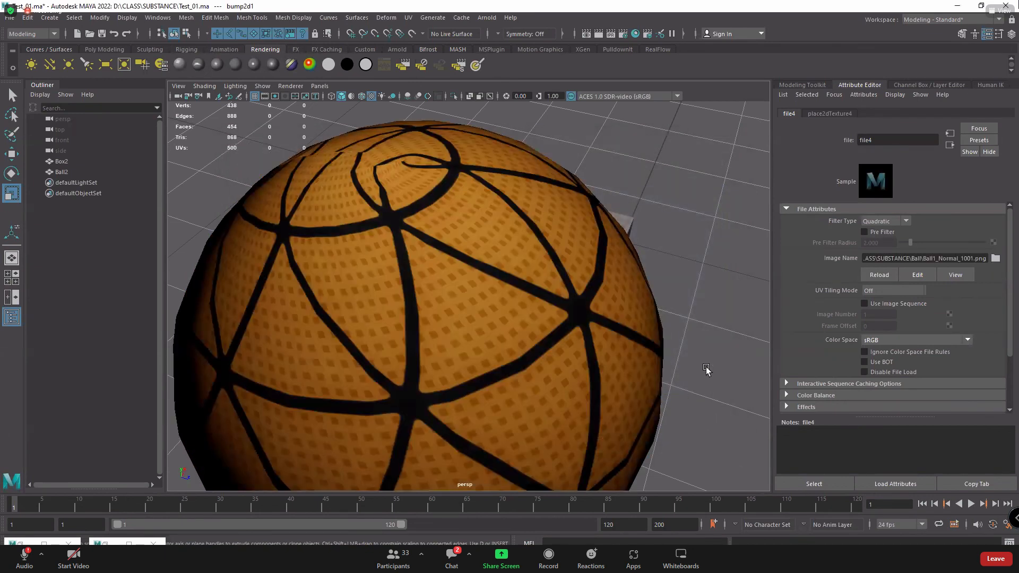
Return to the ball's bump2d node and set its Use As option to Bump
left_click(952, 145)
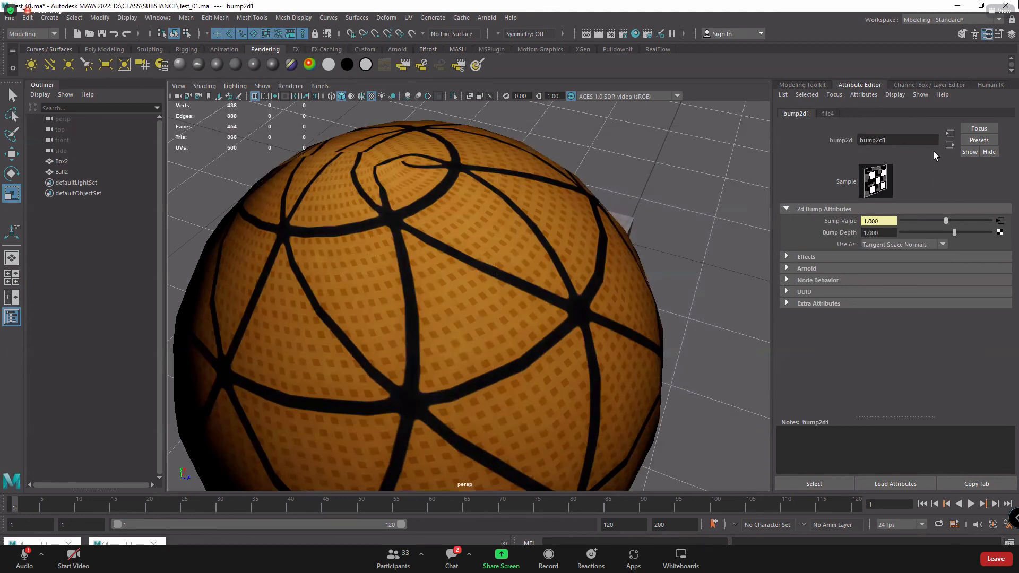
left_click(942, 244)
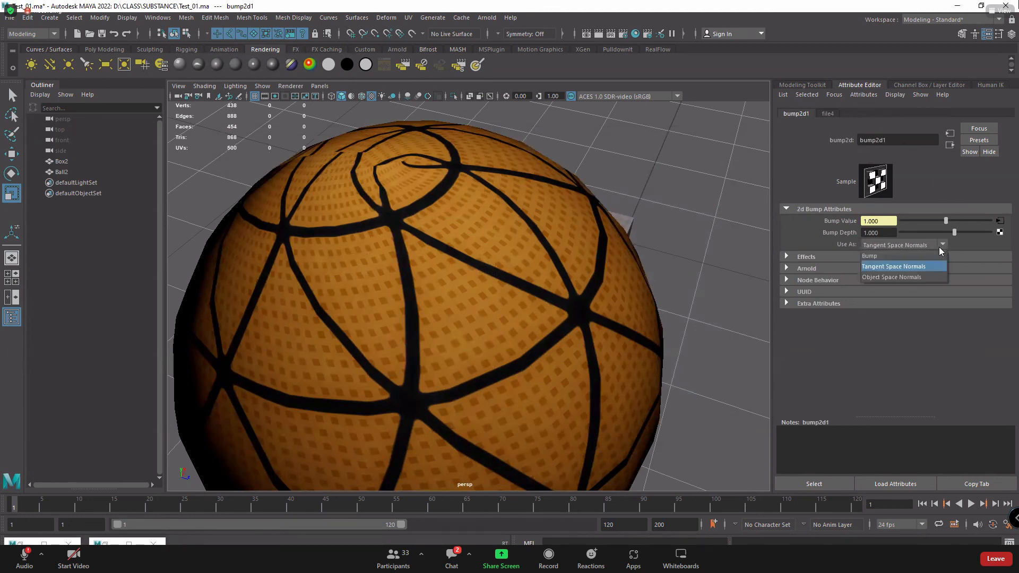
left_click(890, 257)
Replace the image of the file node feeding the ball's bump value with Ball1_Height_1001.png
left_click(1001, 221)
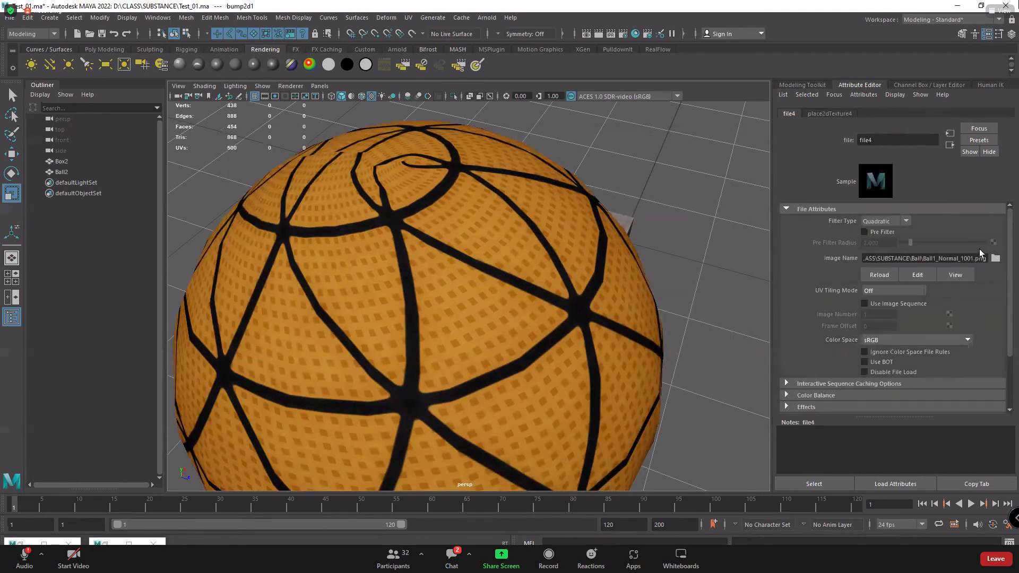
left_click(995, 259)
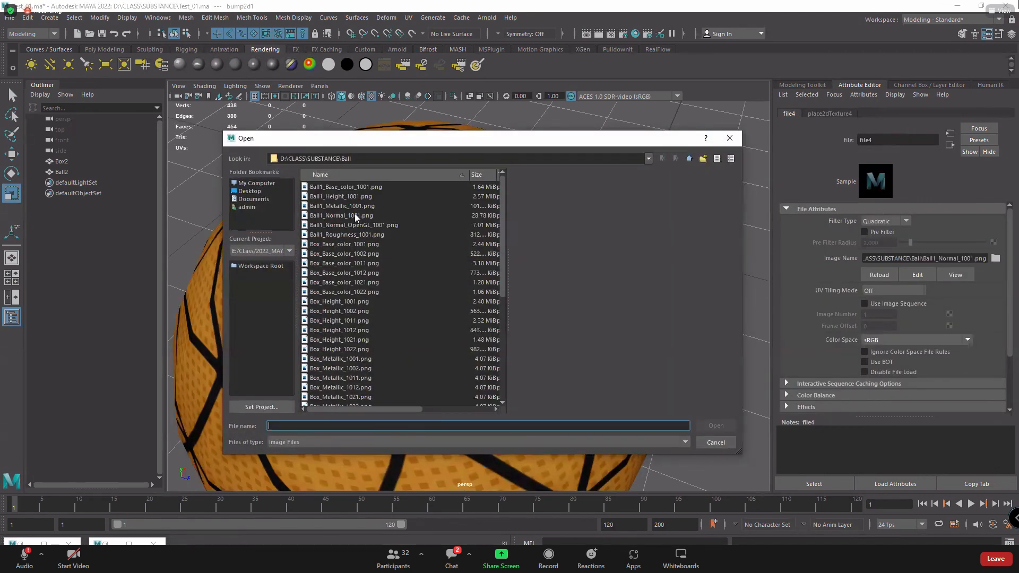
left_click(351, 197)
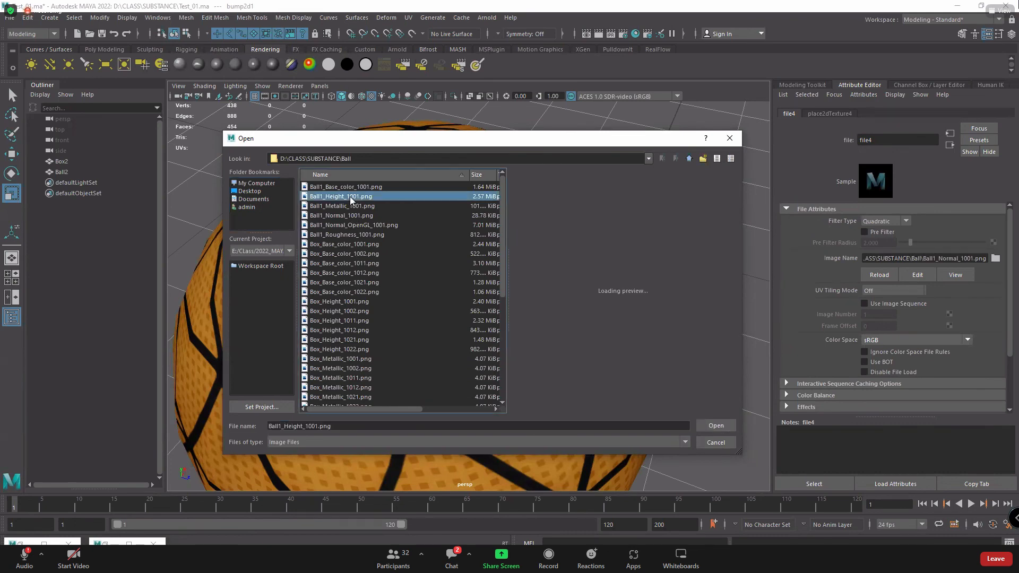
left_click(715, 426)
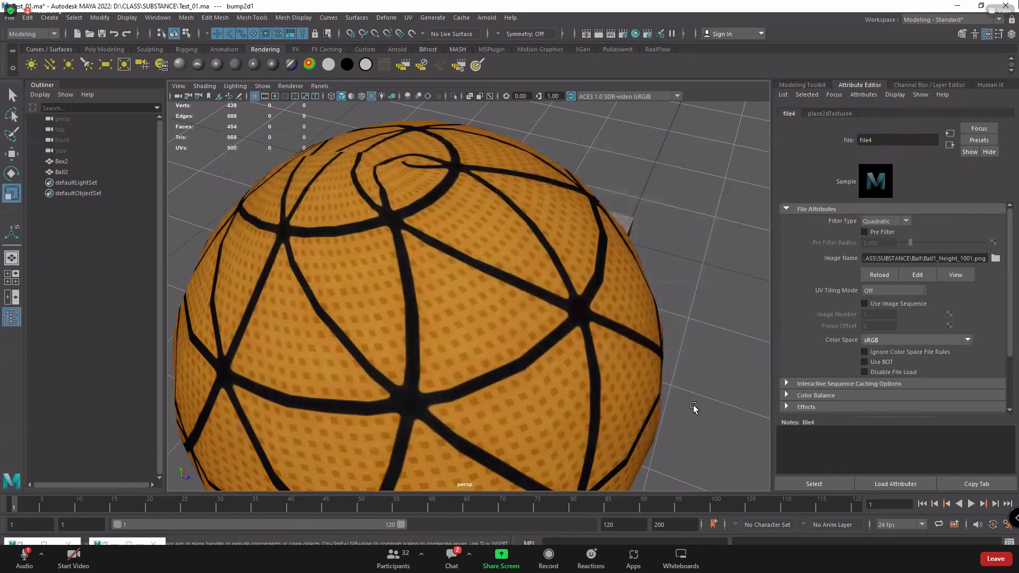
left_click_drag(524, 353, 505, 275)
right_click_drag(505, 276, 556, 245)
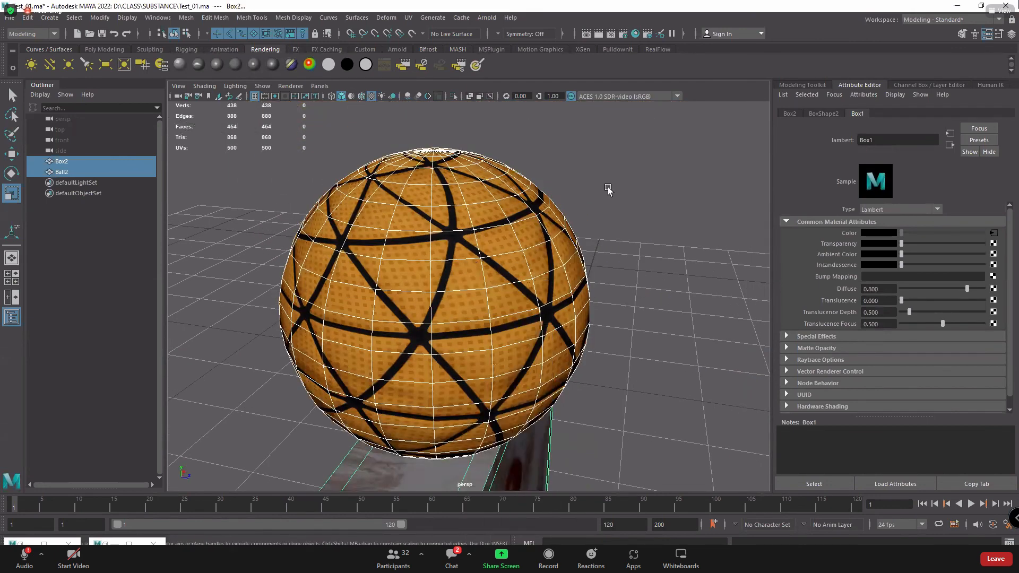
left_click(607, 191)
Select the ball and change its material type from Lambert to Blinn
left_click_drag(459, 361, 545, 368, "alt")
right_click_drag(545, 368, 469, 339, "alt")
left_click(473, 320)
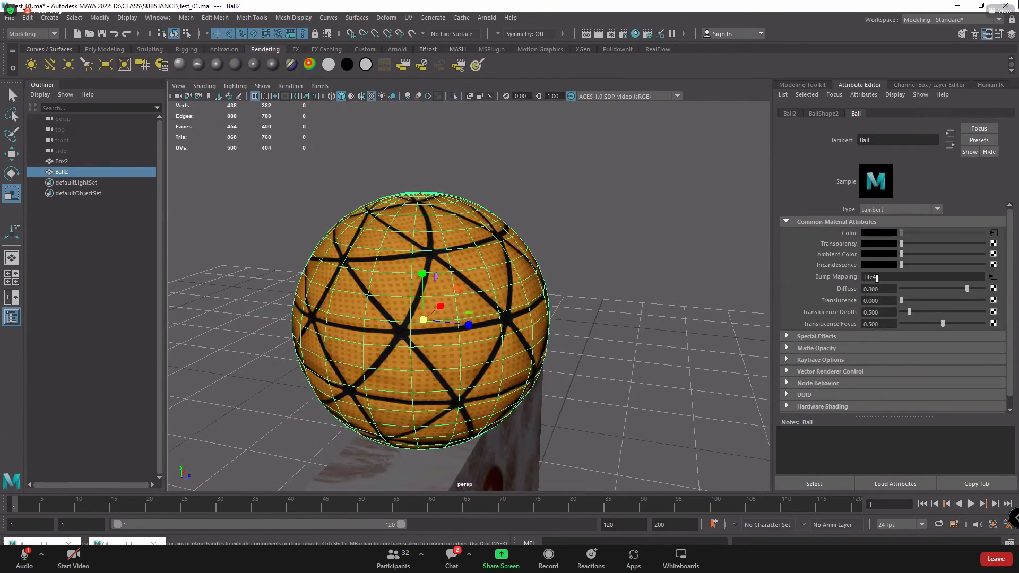
left_click(890, 209)
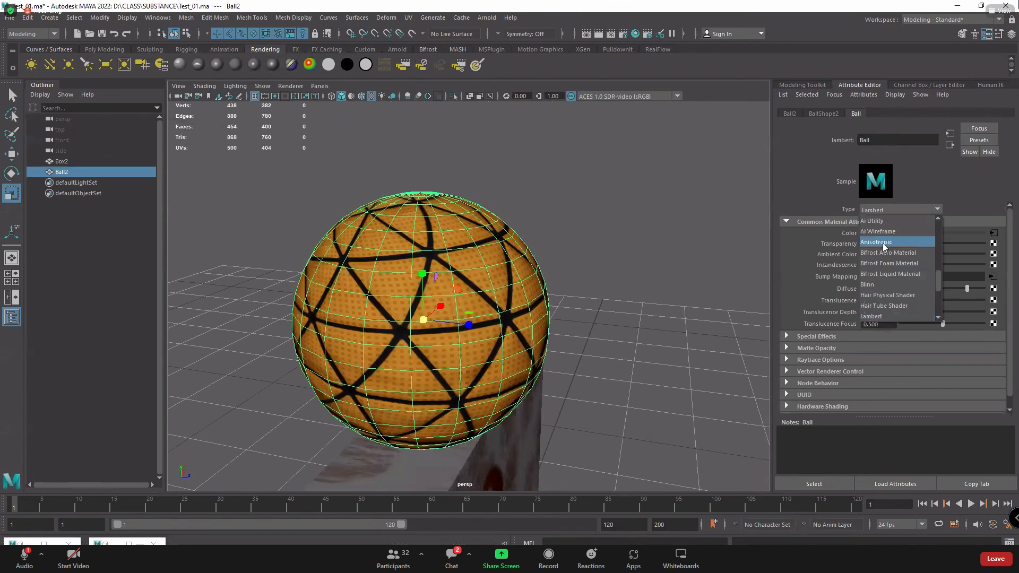
left_click(873, 286)
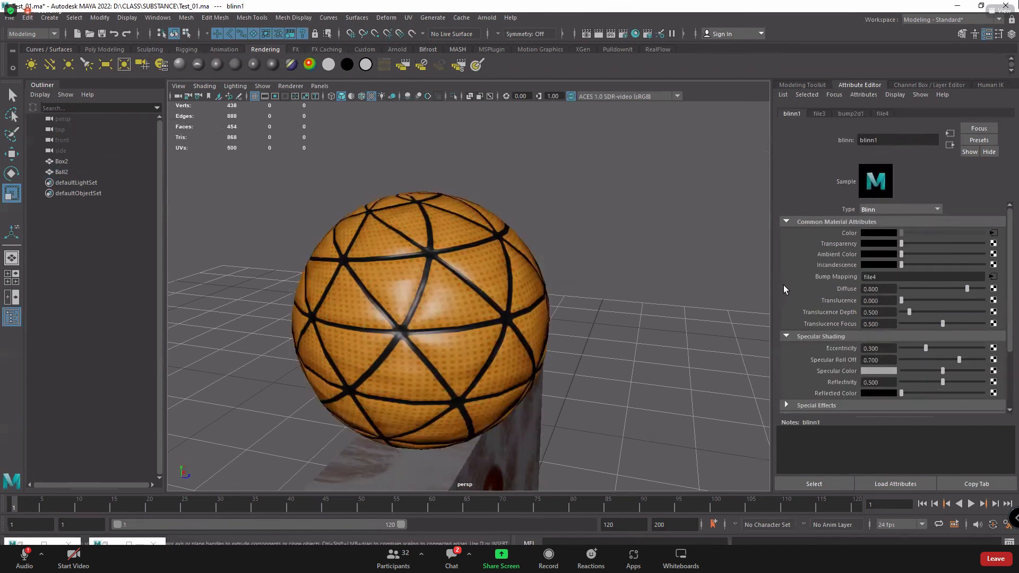
Change the ball's material type to Ai Standard Surface and connect a File texture to its base color
left_click(881, 210)
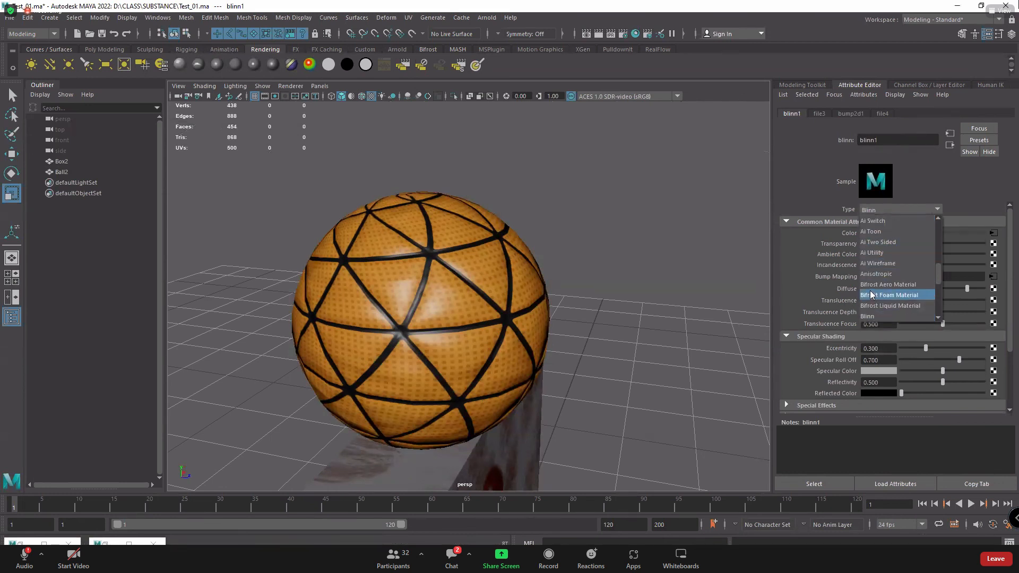
scroll(871, 295, "down", 2)
scroll(879, 292, "down", 3)
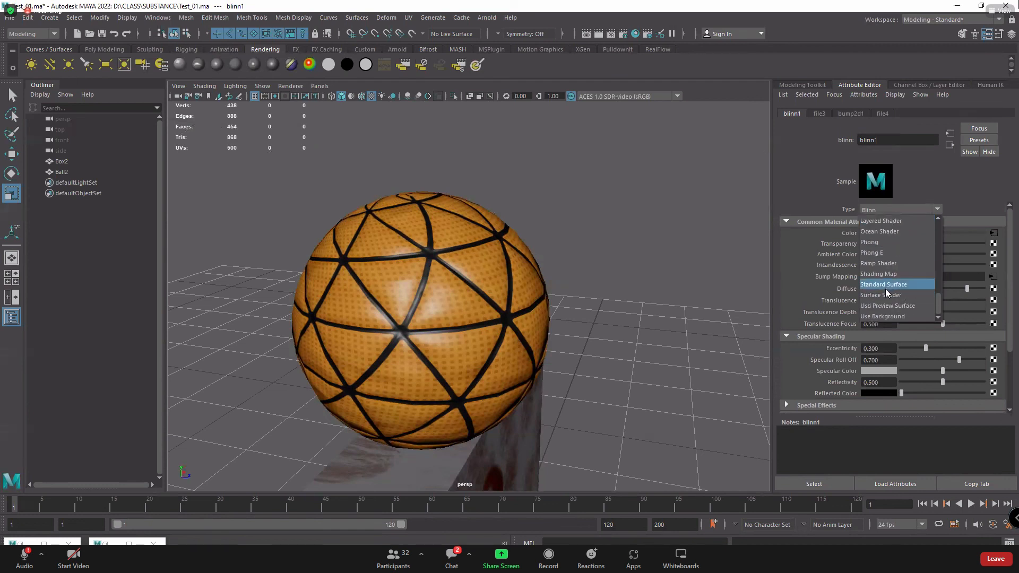
scroll(885, 301, "up", 5)
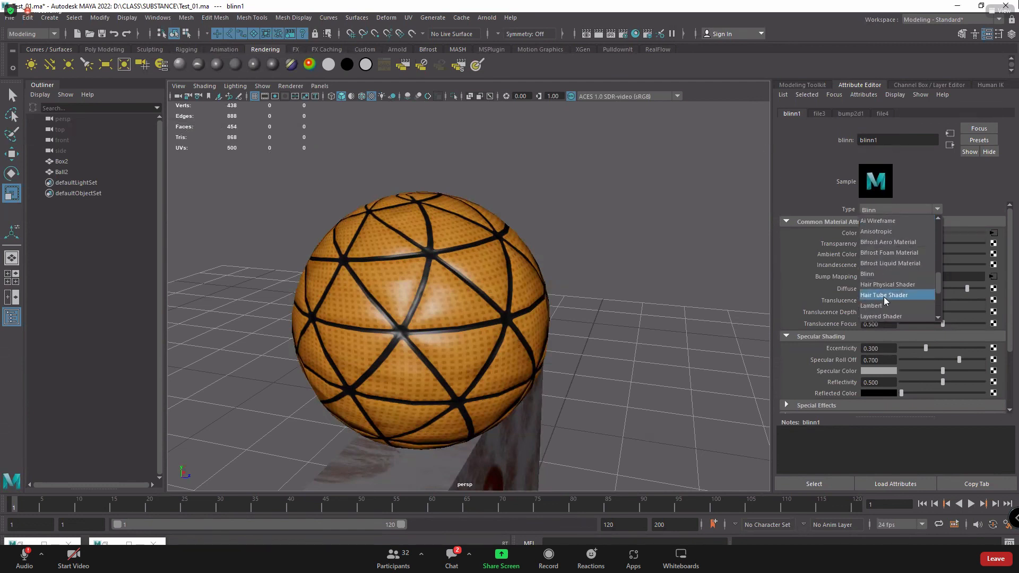
left_click(886, 264)
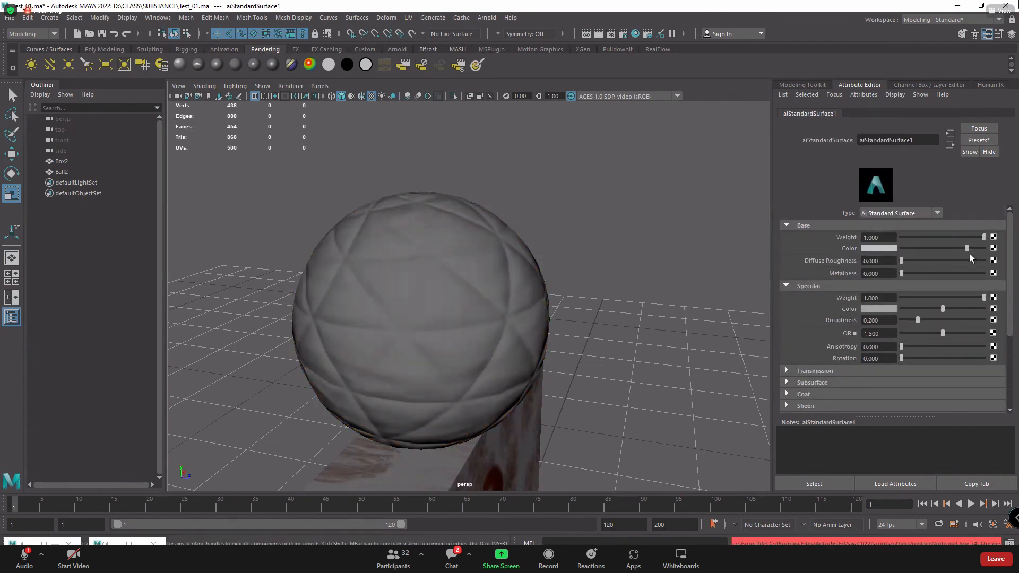
left_click(993, 248)
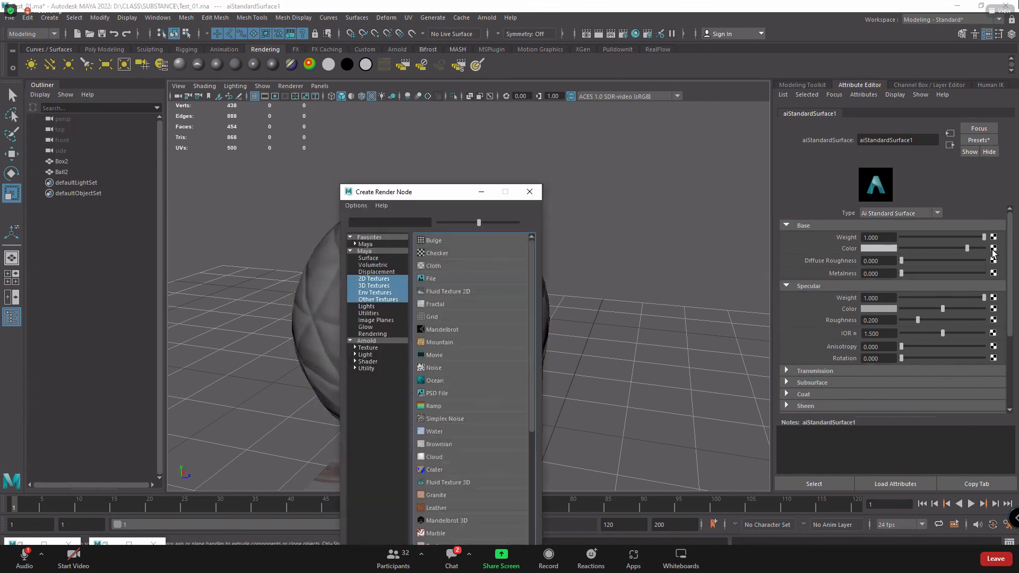
left_click(450, 278)
Load Ball1_Base_color_1001.png from D:\CLASS\SUBSTANCE\Ball as the image of the base color's file texture
left_click(996, 258)
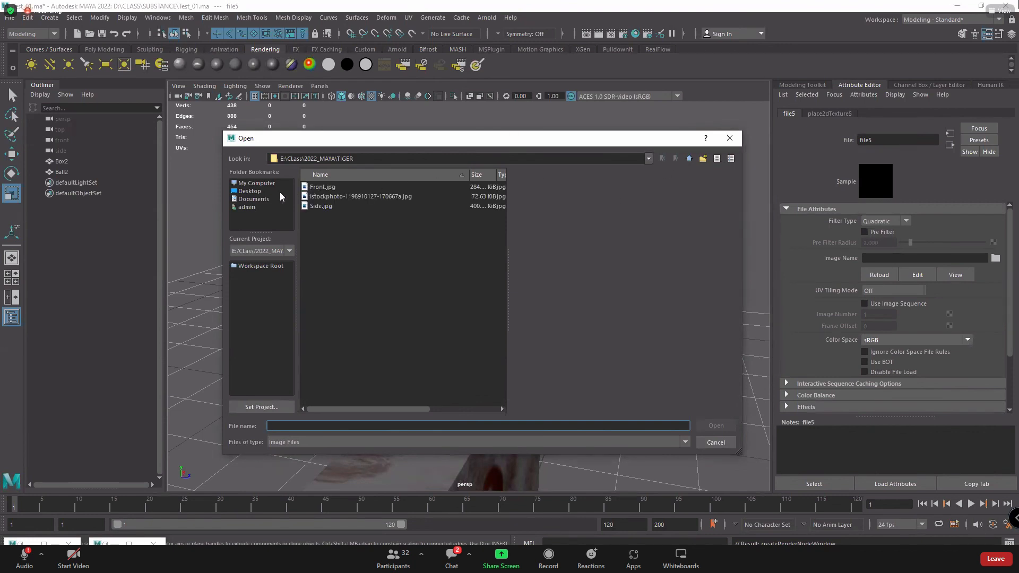
left_click(265, 183)
double_click(343, 196)
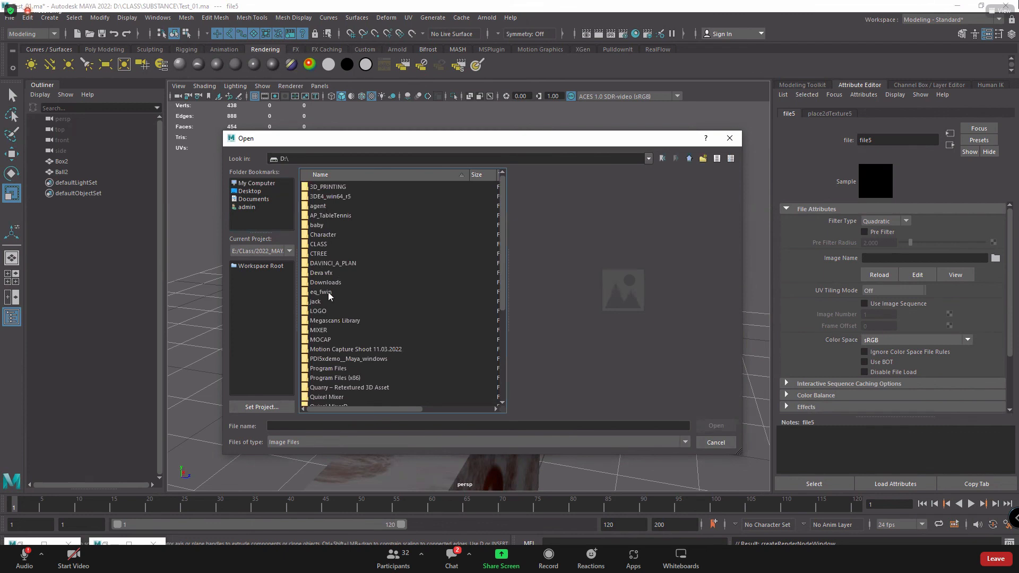
double_click(320, 246)
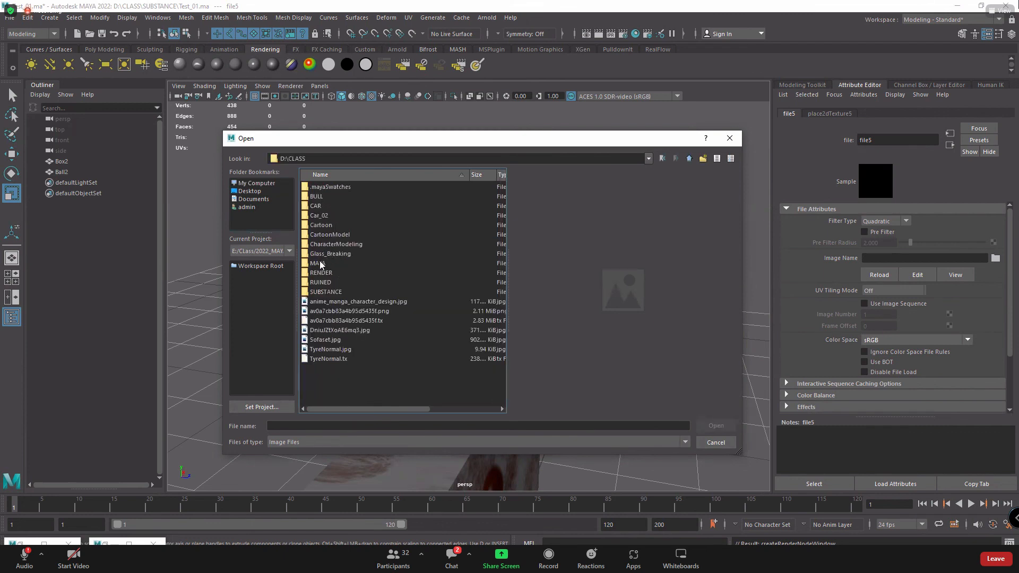
double_click(319, 265)
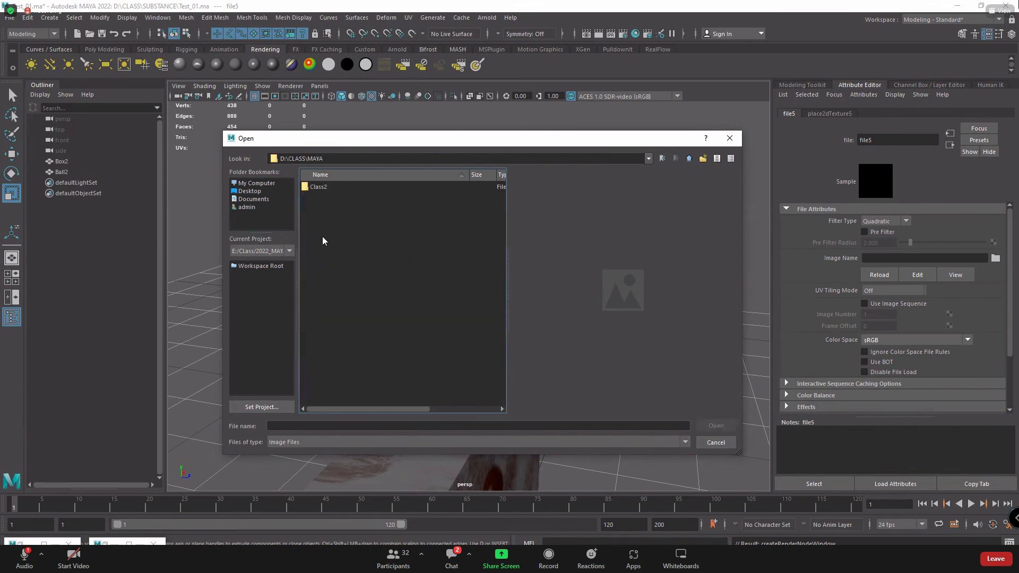
left_click(688, 161)
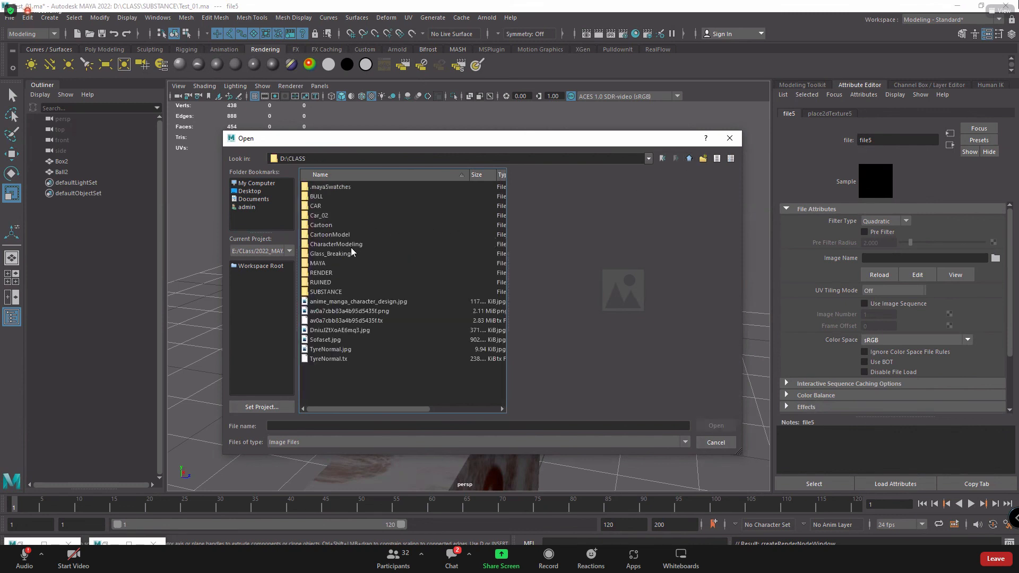
double_click(323, 292)
double_click(319, 197)
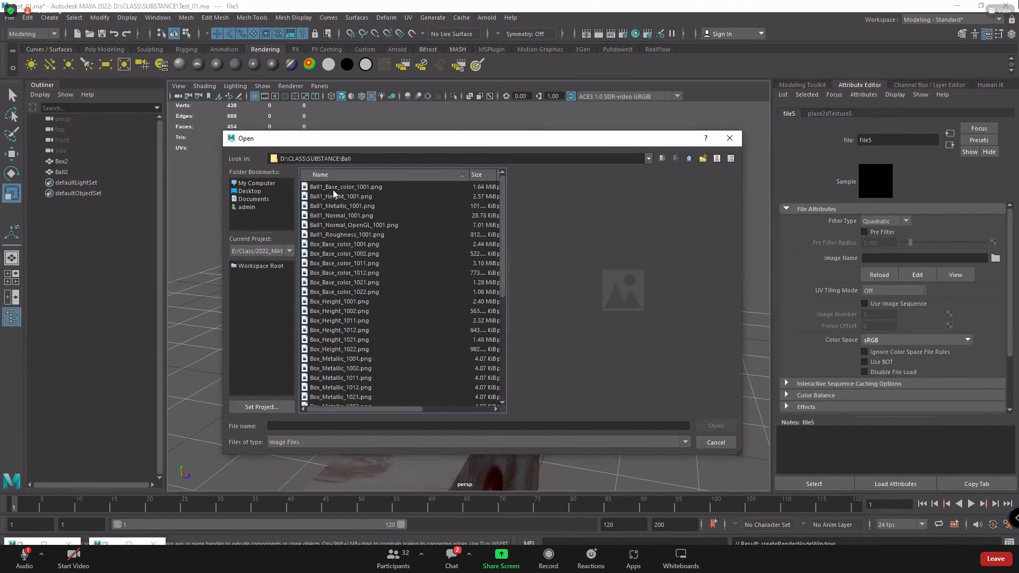
left_click(336, 187)
left_click(709, 423)
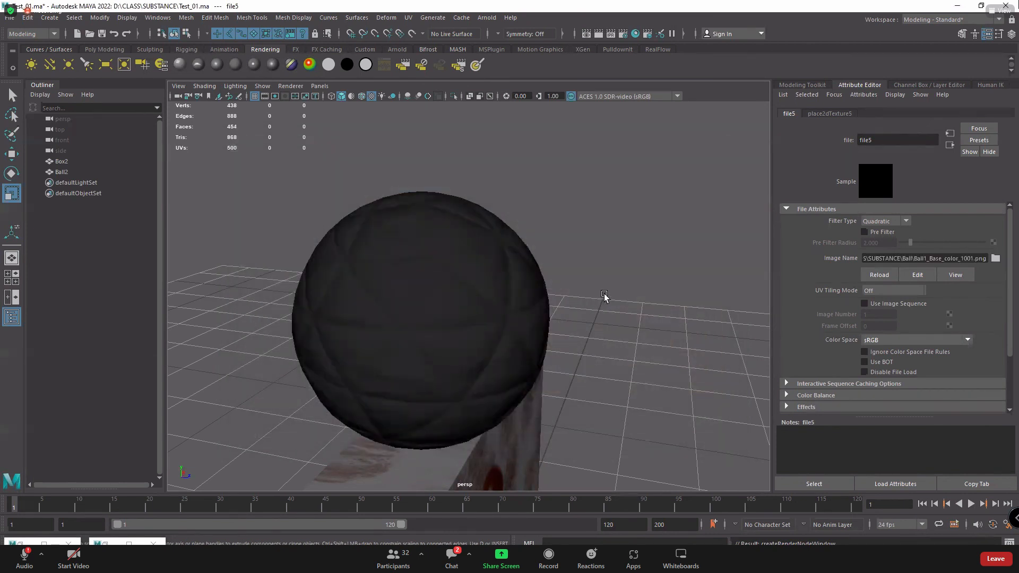
Slightly darken the specular color of the ball's Ai Standard Surface material
left_click_drag(610, 310, 617, 287, "alt")
right_click_drag(616, 285, 718, 352, "alt")
left_click(631, 269)
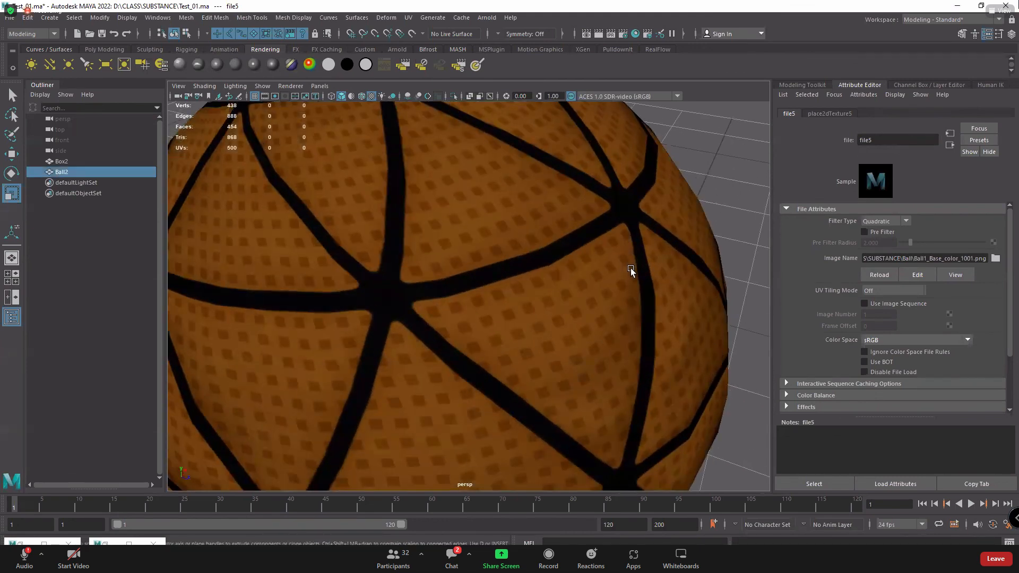
left_click(875, 112)
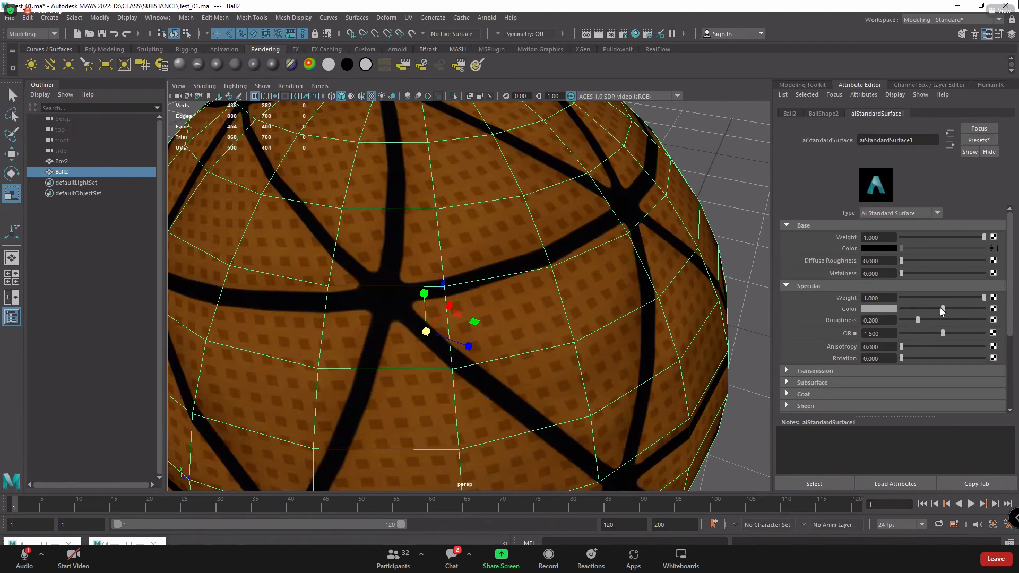
mouse_move(941, 308)
left_mouse_down()
mouse_move(951, 308)
mouse_move(938, 308)
left_mouse_up()
Try out the Emission weight of the ball's material and return it to 0
scroll(888, 327, "down", 3)
scroll(800, 337, "down", 2)
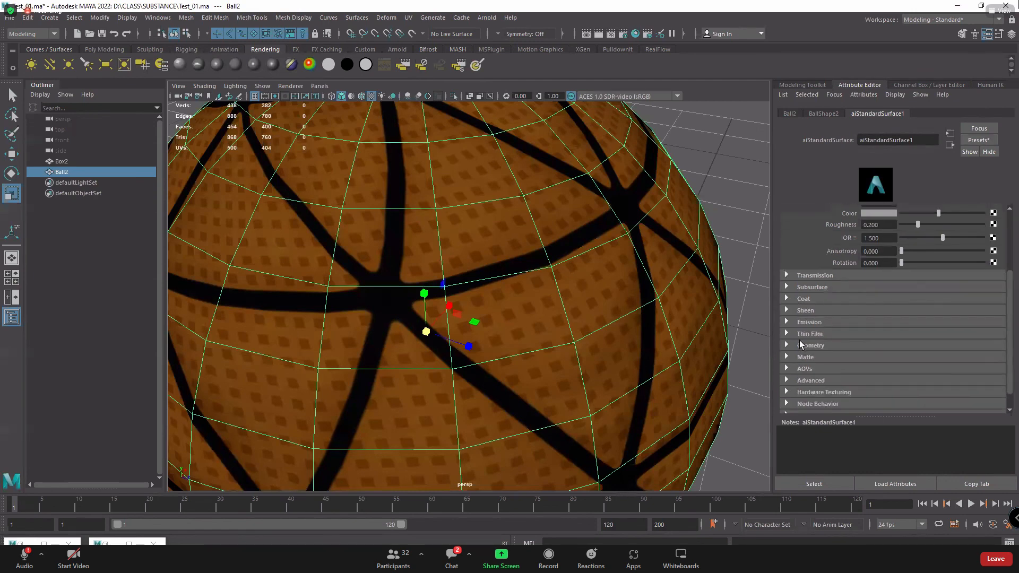
left_click(789, 323)
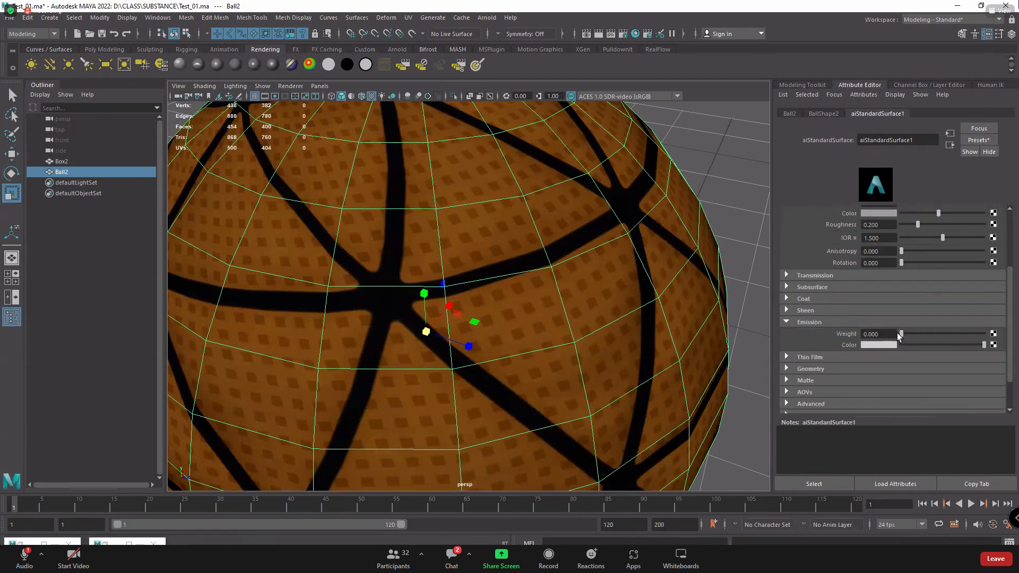
mouse_move(908, 334)
left_mouse_down()
mouse_move(924, 334)
mouse_move(901, 338)
left_mouse_up()
scroll(301, 290, "down", 2)
scroll(302, 290, "down", 6)
scroll(529, 329, "up", 3)
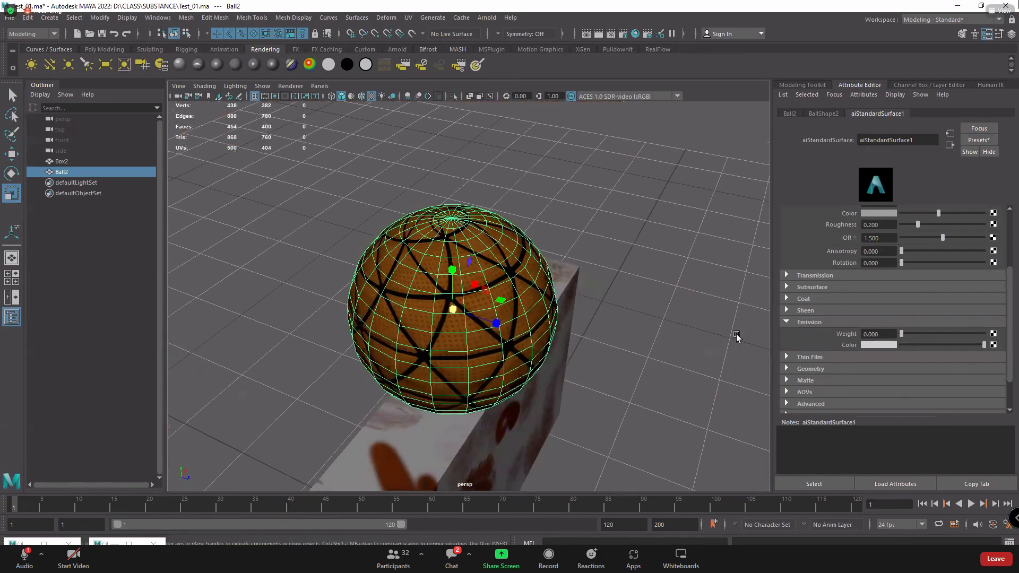
Set the ball material's Subsurface weight to about 0.195 and its subsurface color to pure red
left_click(787, 287)
mouse_move(901, 299)
left_mouse_down()
mouse_move(983, 300)
mouse_move(917, 301)
left_mouse_up()
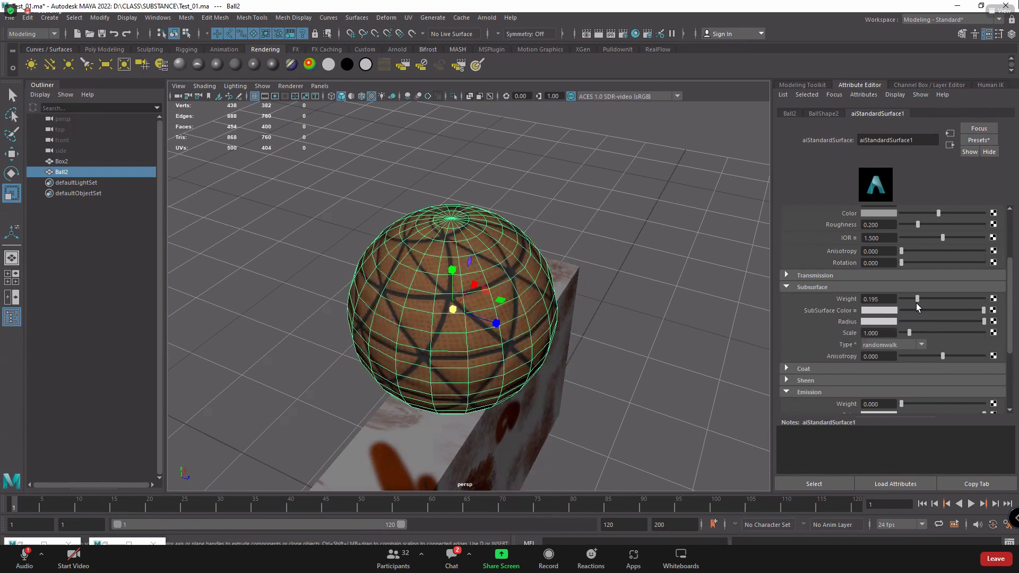
left_click(878, 312)
left_click(838, 285)
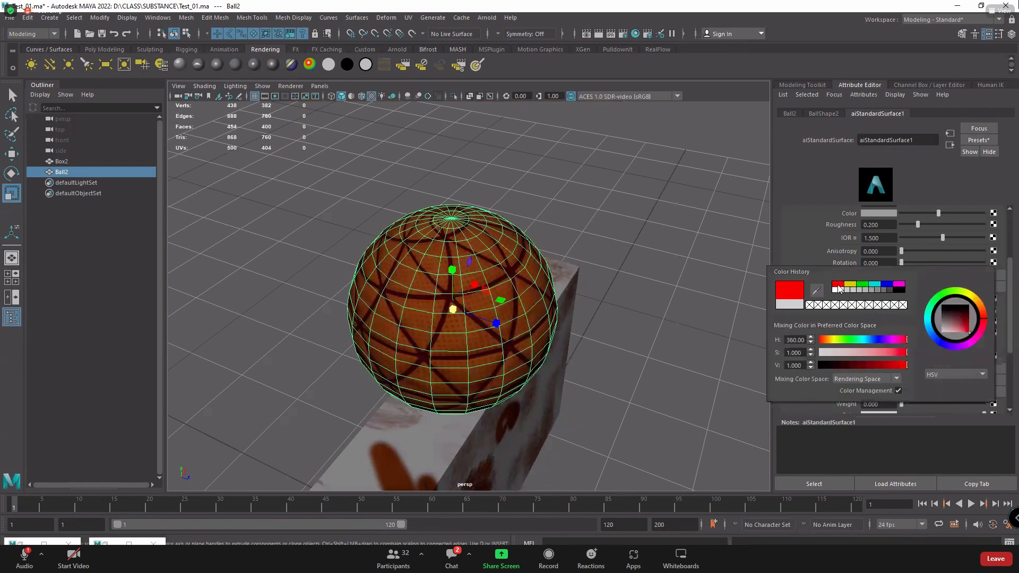
left_click(636, 249)
Select the box beneath the ball, display it in smooth mesh preview and clear the selection
left_click_drag(639, 284, 596, 307, "alt")
right_click(523, 240)
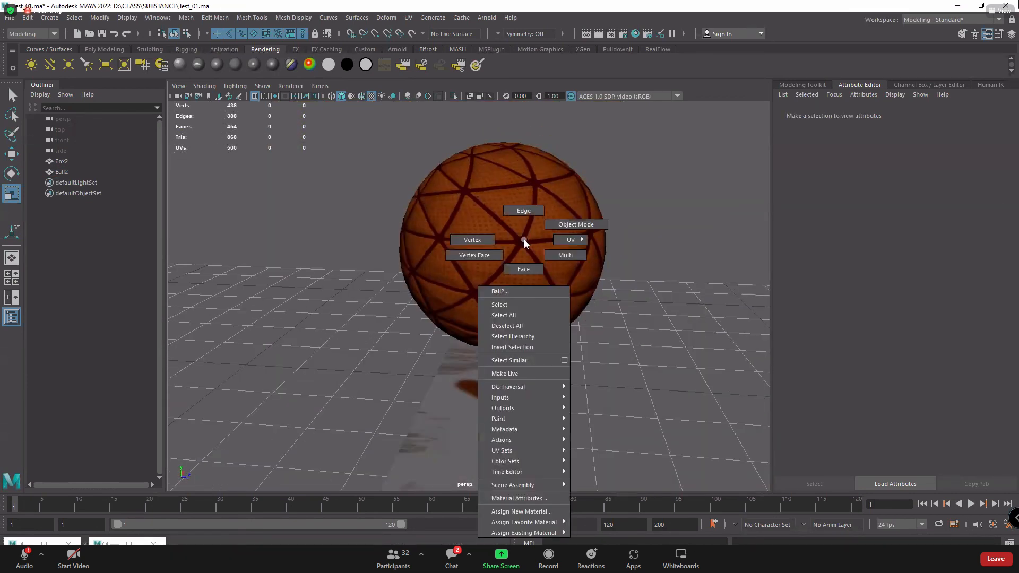
left_click_drag(644, 273, 455, 341, "alt")
left_click(455, 343)
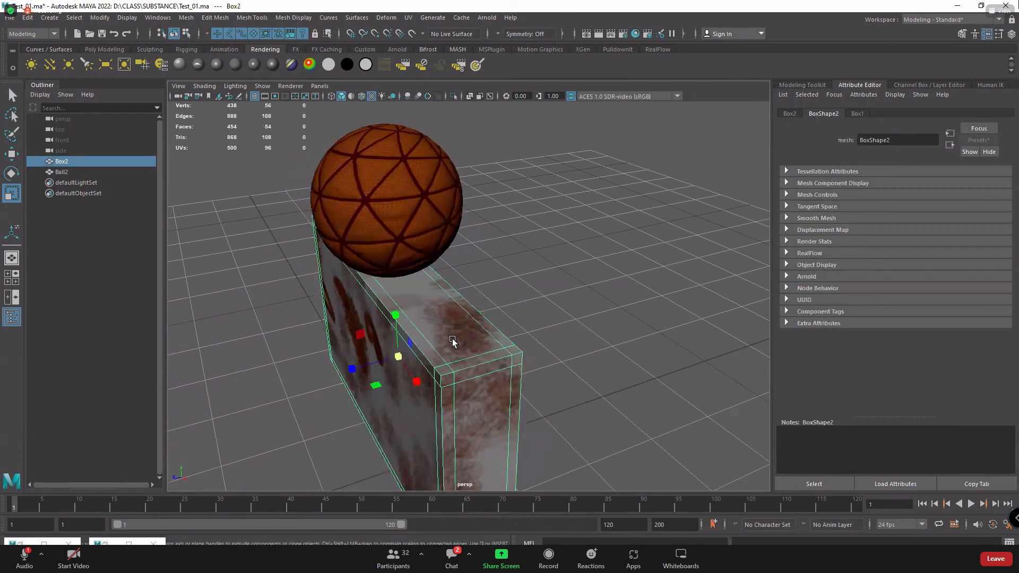
left_click(592, 349)
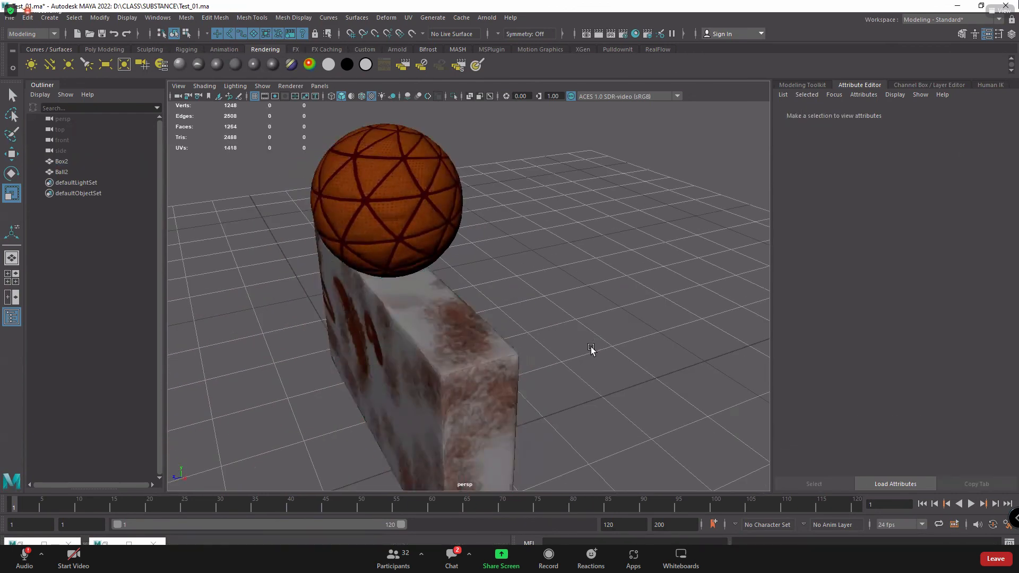
Examine the textured box and ball together from several angles and distances
scroll(536, 348, "up", 5)
right_click_drag(536, 349, 415, 366, "alt")
left_click_drag(415, 366, 469, 362, "alt")
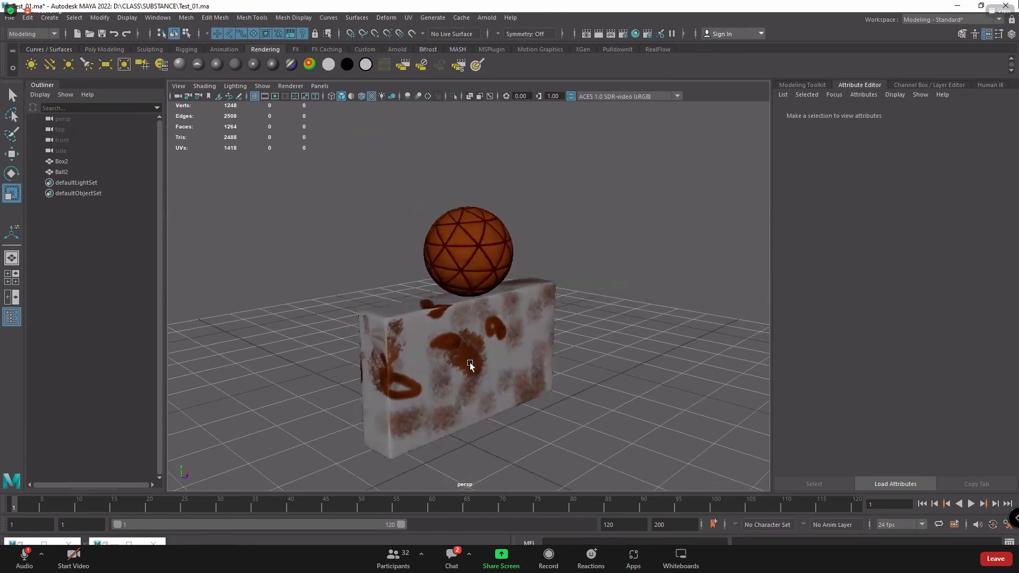
right_click_drag(470, 362, 529, 393, "alt")
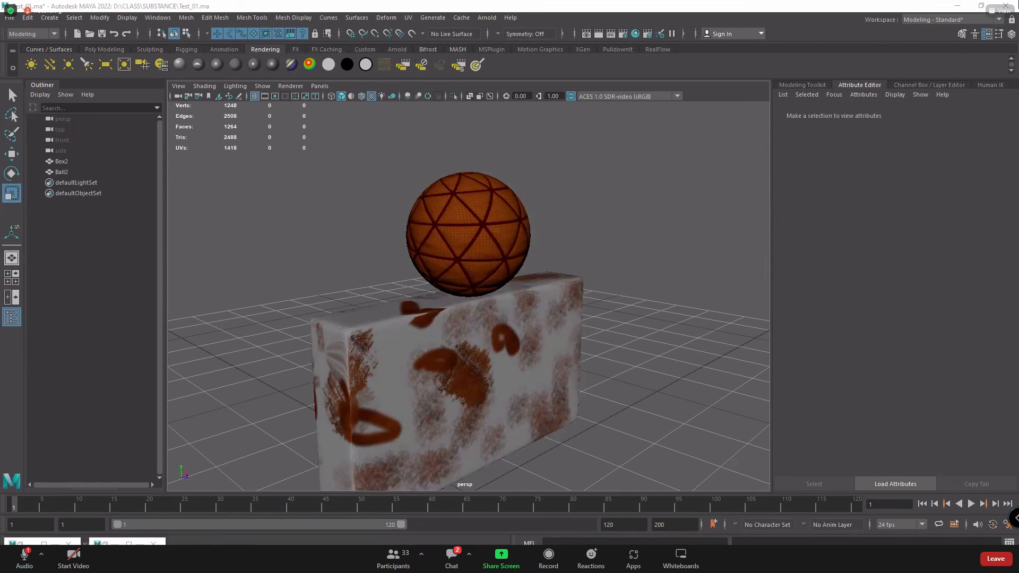
scroll(523, 375, "down", 5)
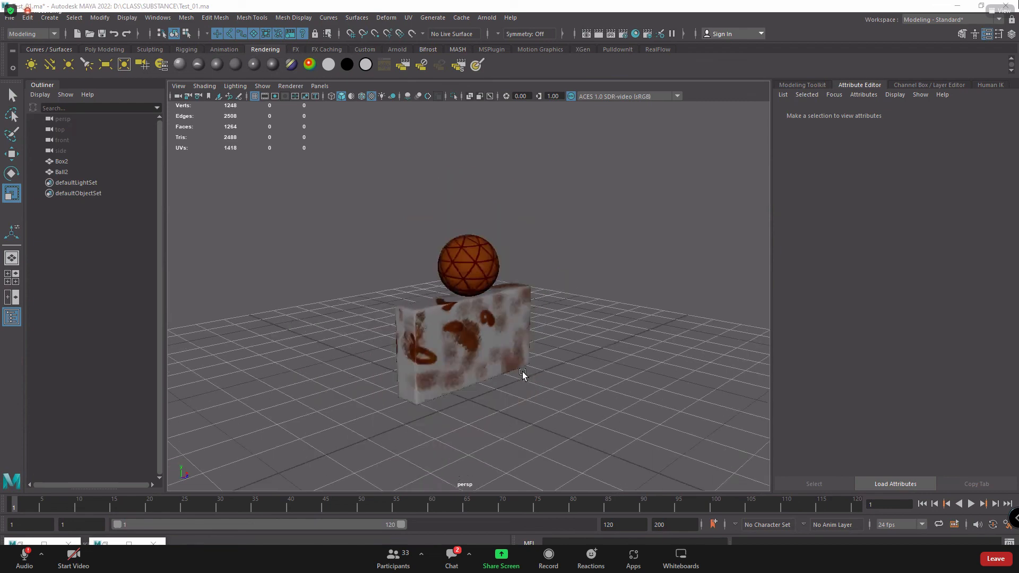
left_click_drag(483, 392, 473, 370, "alt")
right_click_drag(472, 371, 553, 405, "alt")
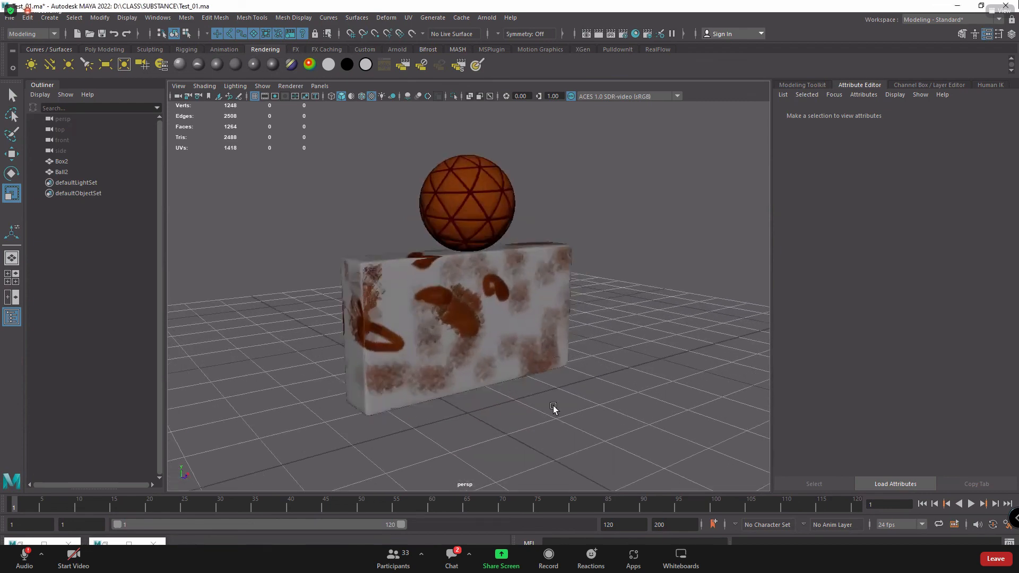
mouse_move(554, 406)
left_mouse_down("alt")
mouse_move(583, 389)
mouse_move(541, 400)
left_mouse_up("alt")
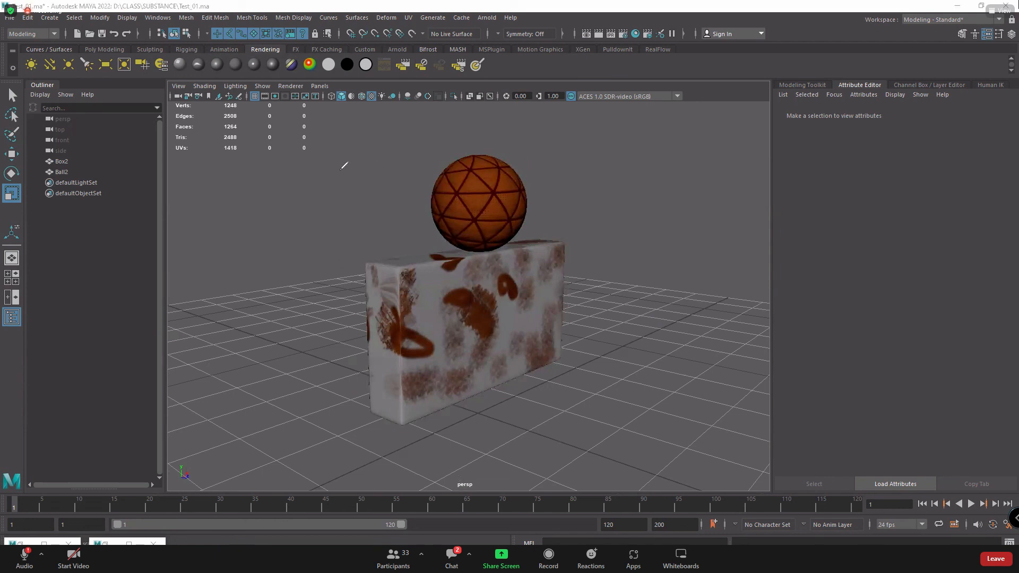
mouse_move(212, 161)
left_mouse_down()
mouse_move(293, 195)
mouse_move(304, 168)
mouse_move(339, 157)
left_mouse_up()
mouse_move(486, 137)
left_mouse_down()
mouse_move(472, 137)
mouse_move(573, 448)
mouse_move(521, 157)
left_mouse_up()
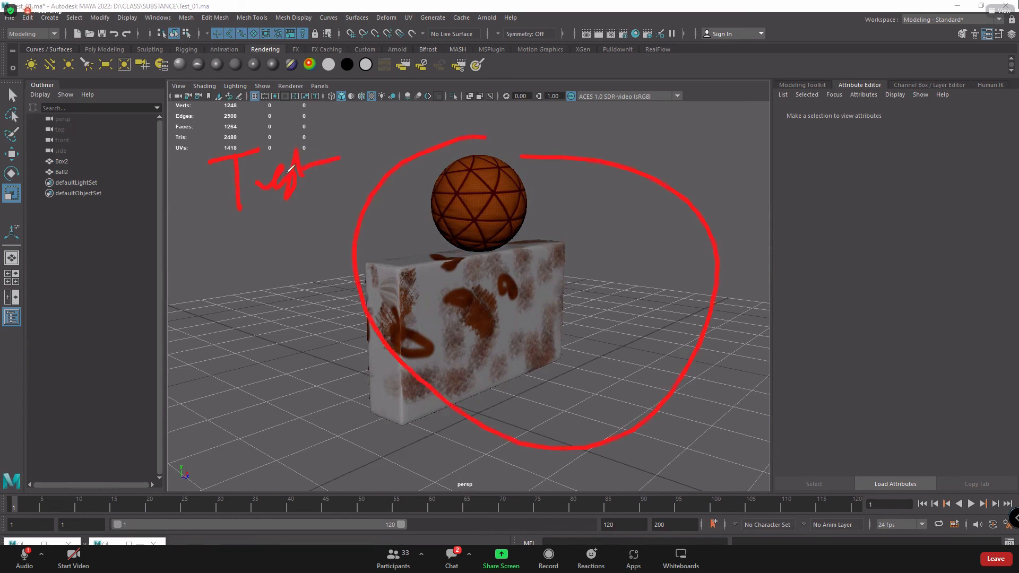
mouse_move(298, 147)
left_mouse_down()
mouse_move(306, 162)
mouse_move(317, 156)
left_mouse_up()
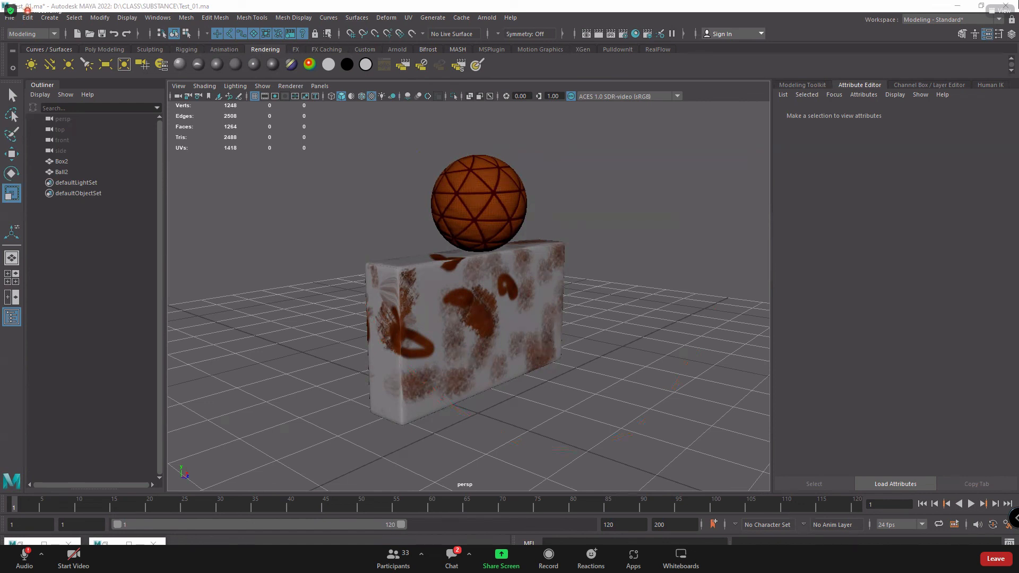
left_click(470, 193)
left_click(451, 263)
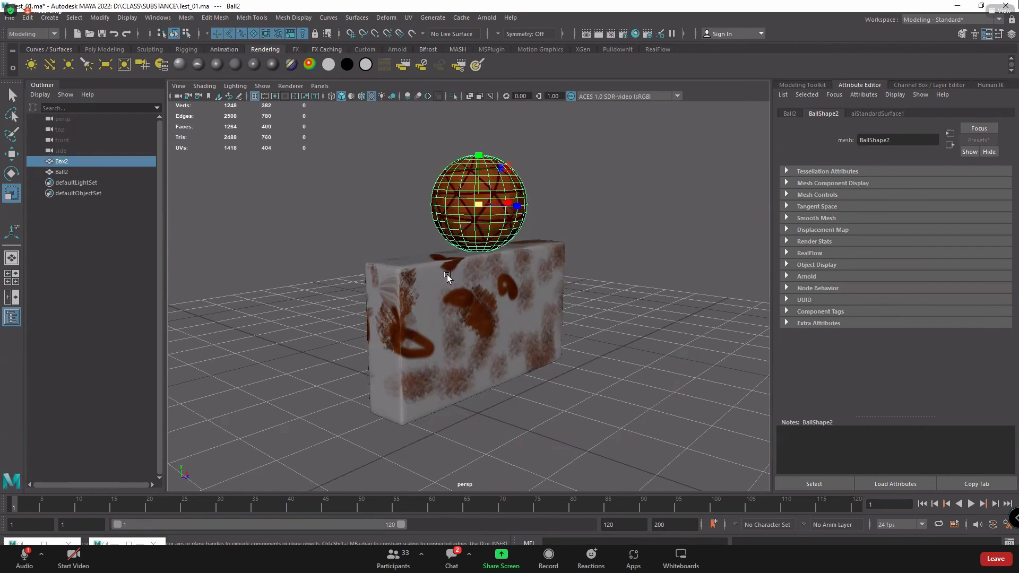
left_click(598, 224)
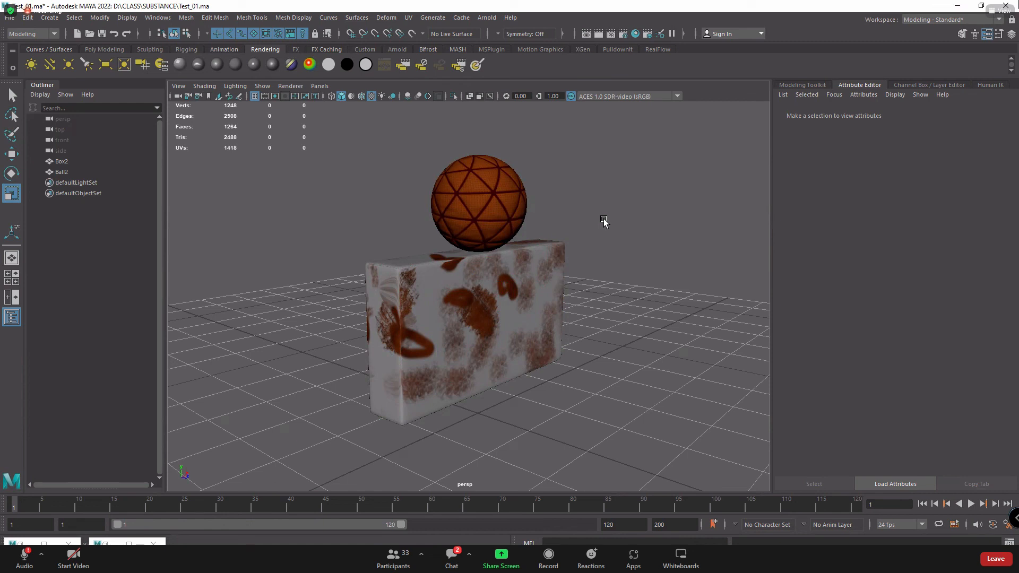
left_click(560, 292)
left_click(616, 264)
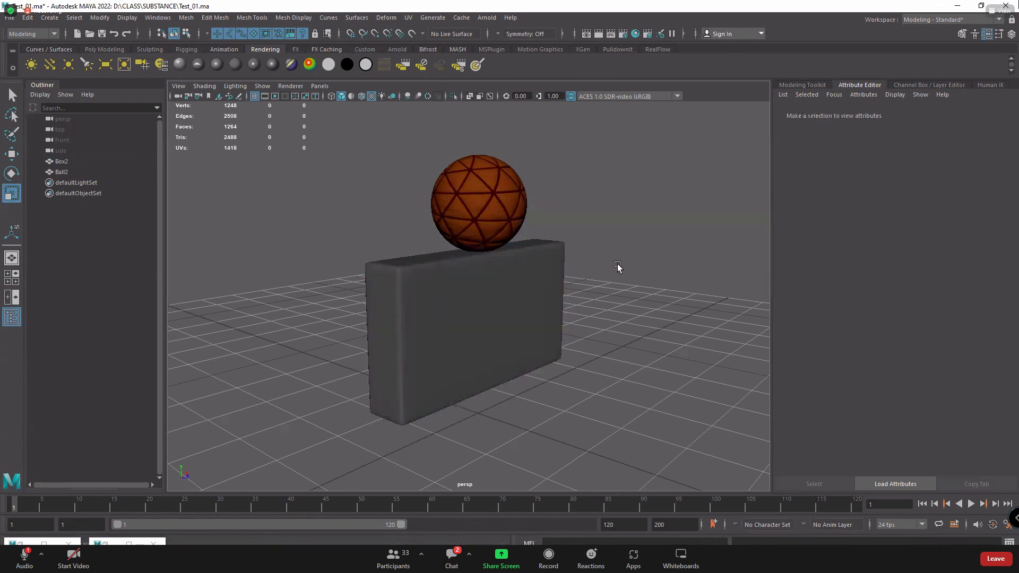
Open the box in the UV Editor, turn on the checker map and move the editor window clear of the model
left_click(498, 280)
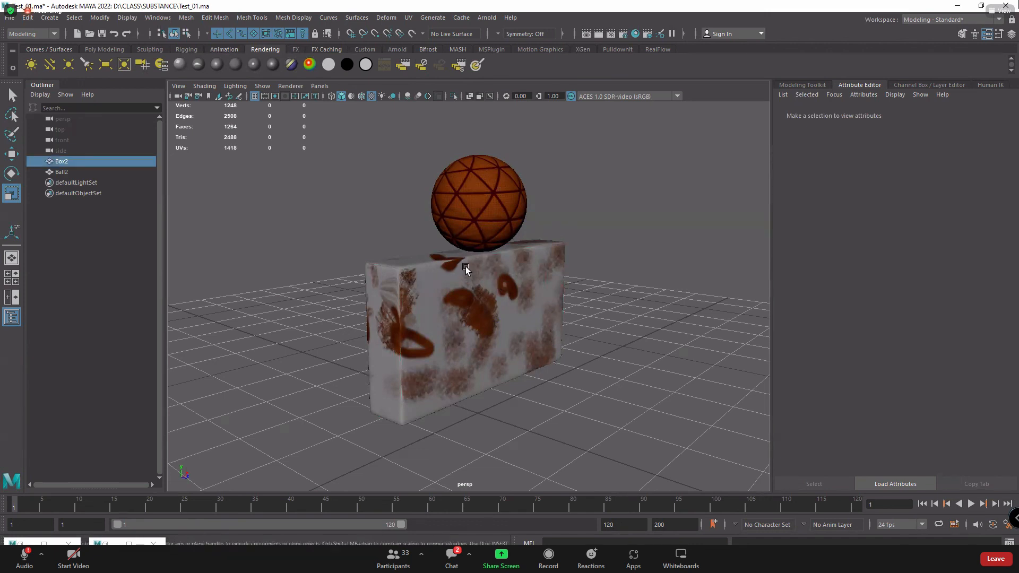
left_click(407, 17)
left_click(419, 36)
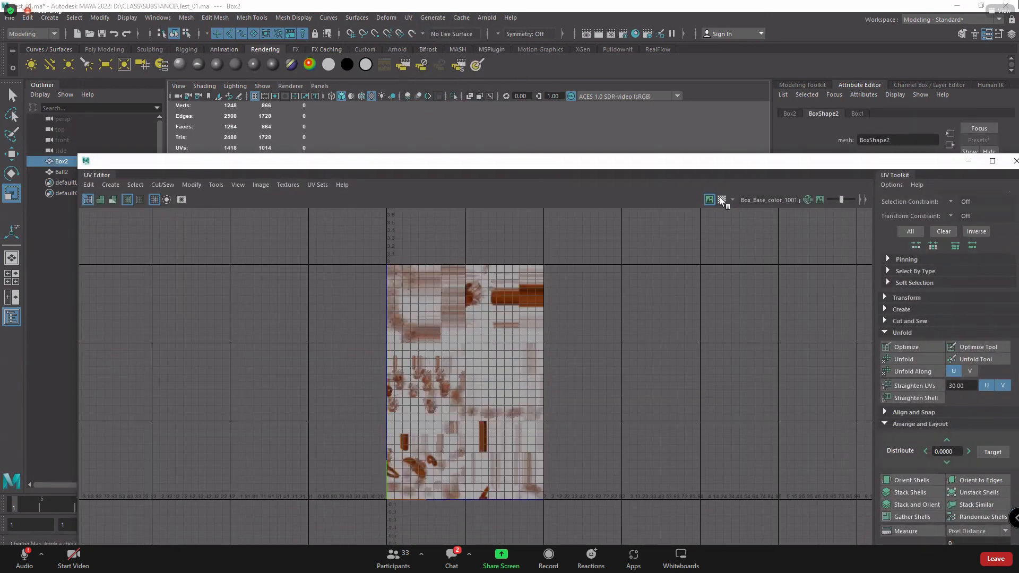
left_click(716, 199)
scroll(550, 373, "up", 2)
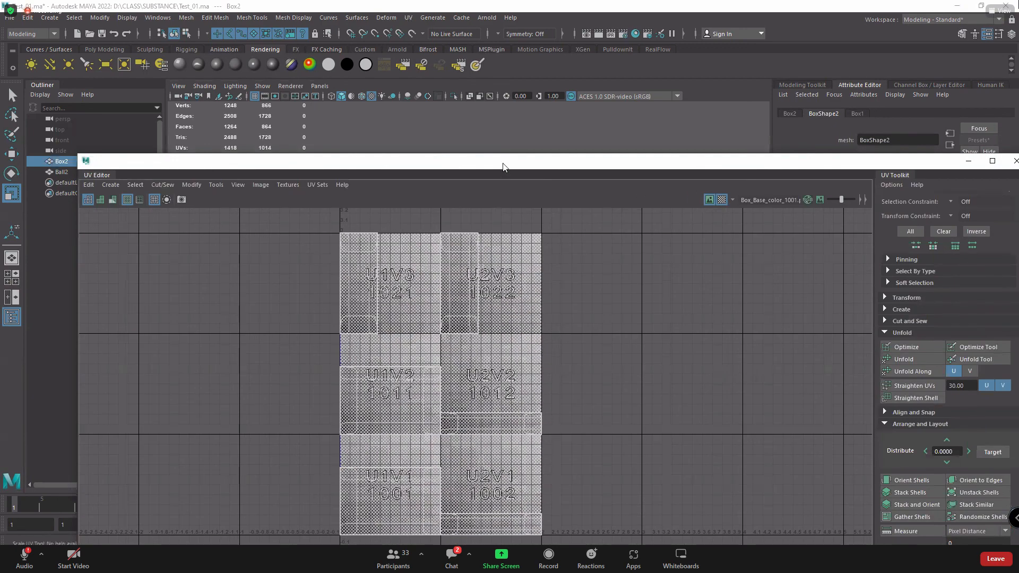
left_click_drag(520, 161, 710, 453)
Inspect the checker pattern for distortion along the box's upper edges and turn the checker map off again
right_click_drag(442, 353, 608, 404, "alt")
left_click_drag(393, 378, 469, 365, "alt")
scroll(507, 371, "down", 2)
middle_click_drag(450, 323, 480, 378, "alt")
right_click_drag(480, 378, 499, 344, "alt")
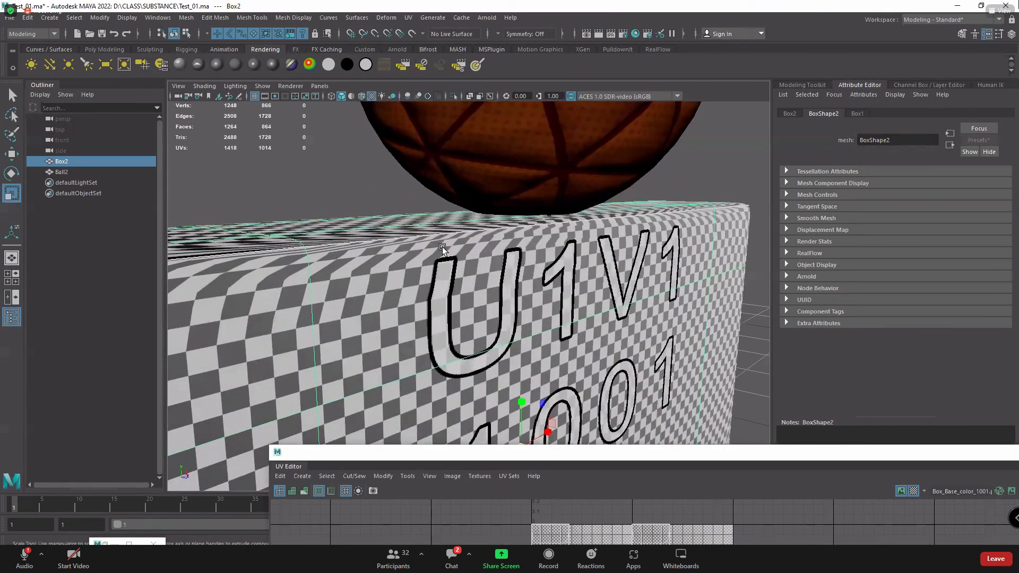
right_click_drag(578, 309, 532, 311, "alt")
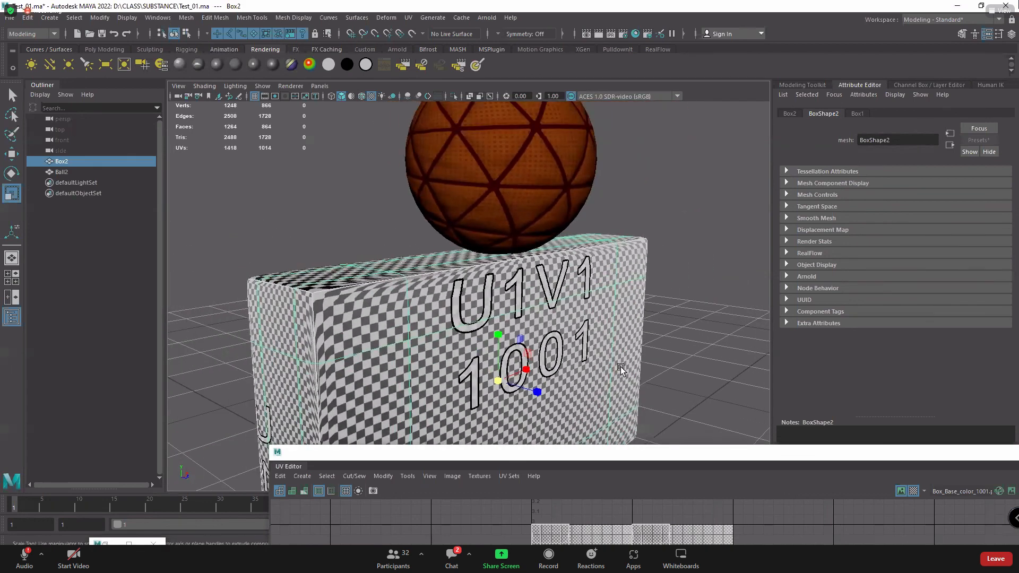
left_click(914, 490)
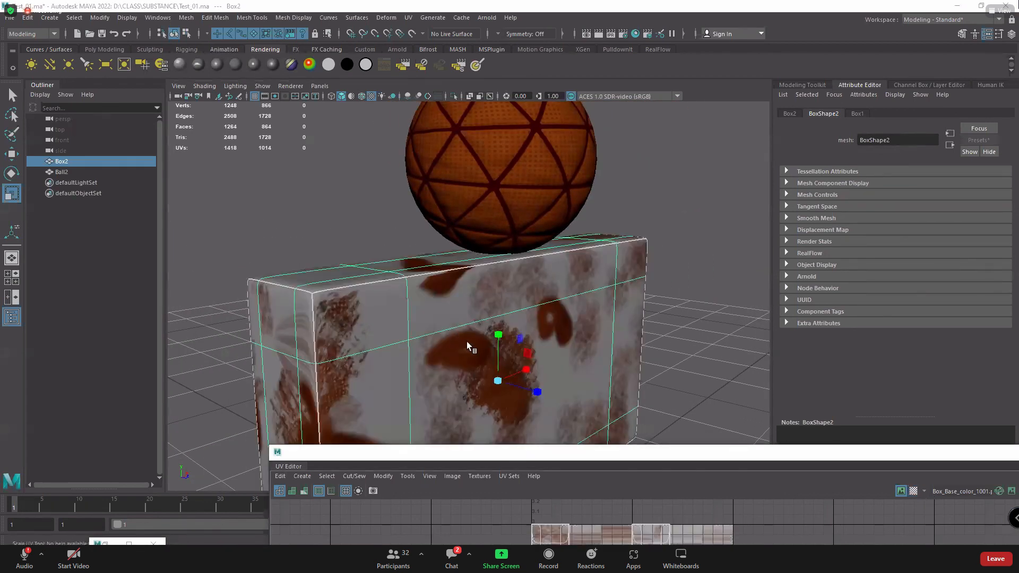
Check the texture near the box's upper edge up close and turn off the box's smooth mesh preview
right_click_drag(466, 342, 552, 368, "alt")
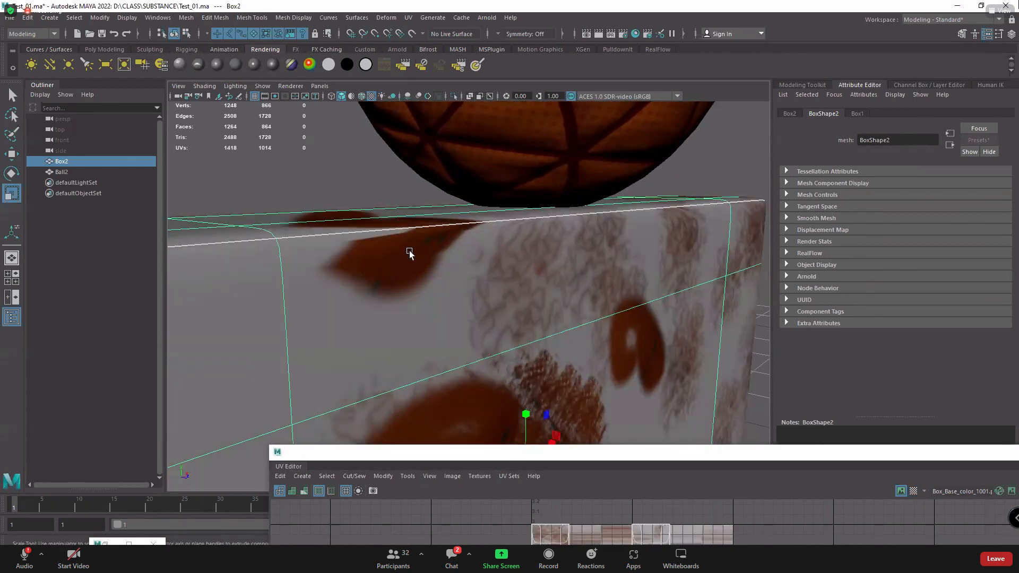
right_click_drag(473, 321, 470, 313, "alt")
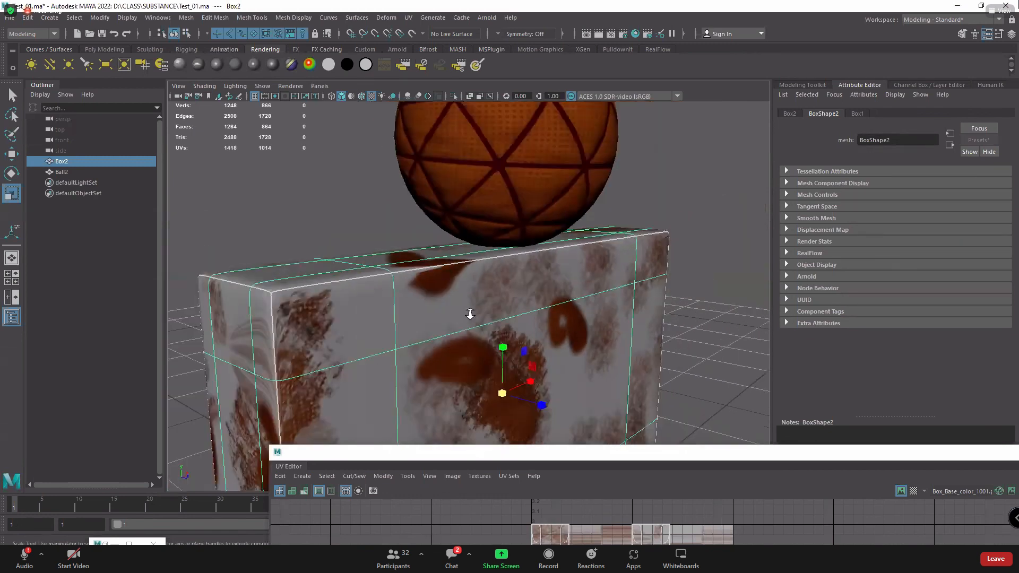
scroll(470, 314, "down", 2)
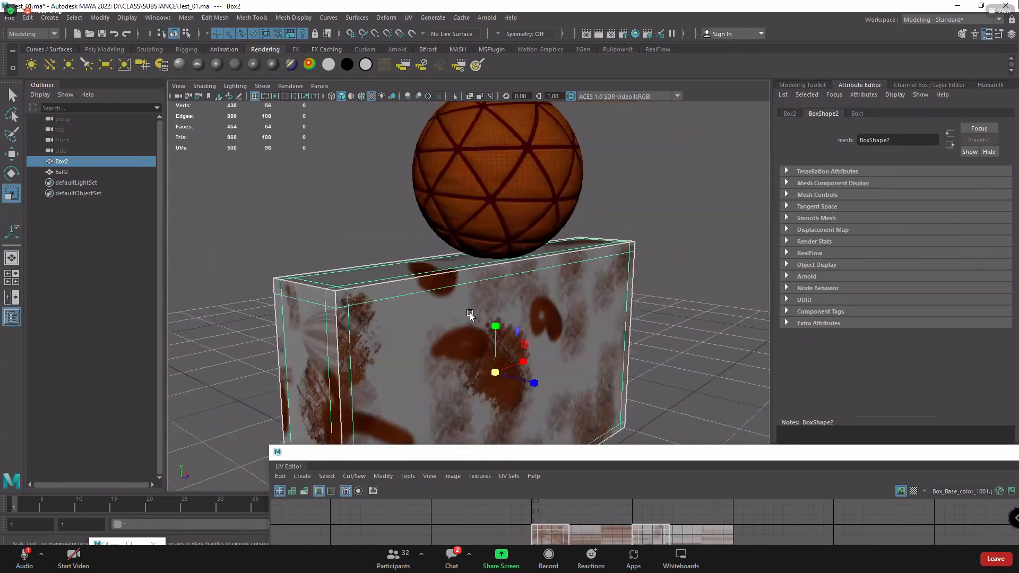
Examine the unsmoothed box's edges and texture from several angles and distances
right_click_drag(473, 307, 436, 327, "alt")
scroll(434, 331, "up", 3)
left_click_drag(433, 336, 535, 327, "alt")
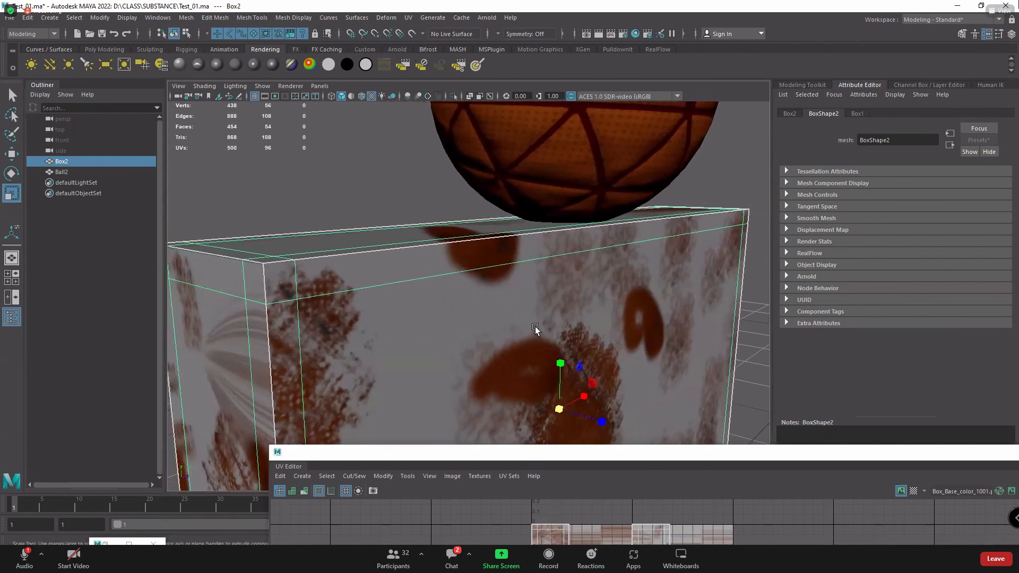
left_click_drag(361, 324, 437, 313, "alt")
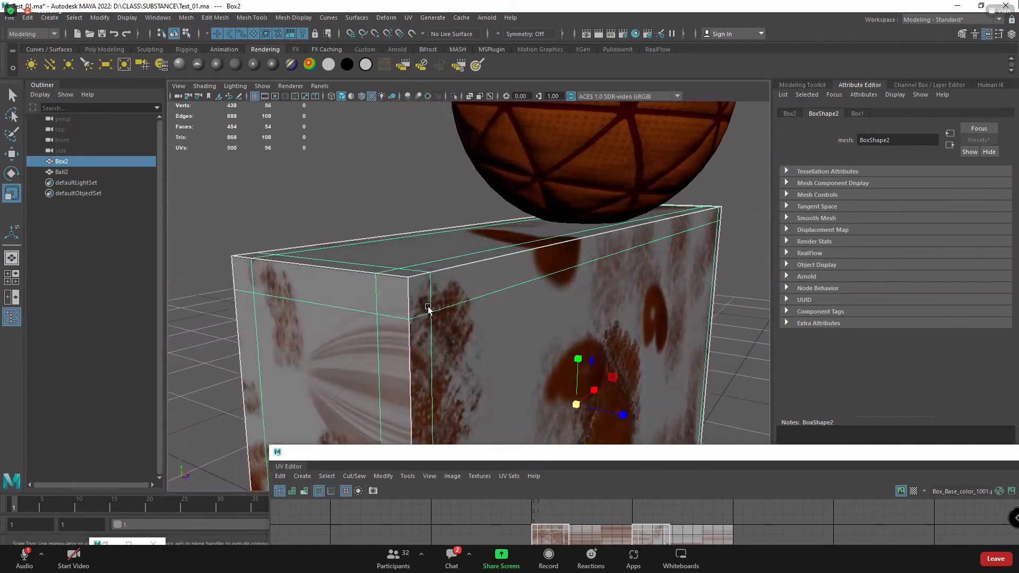
right_click_drag(508, 321, 466, 321, "alt")
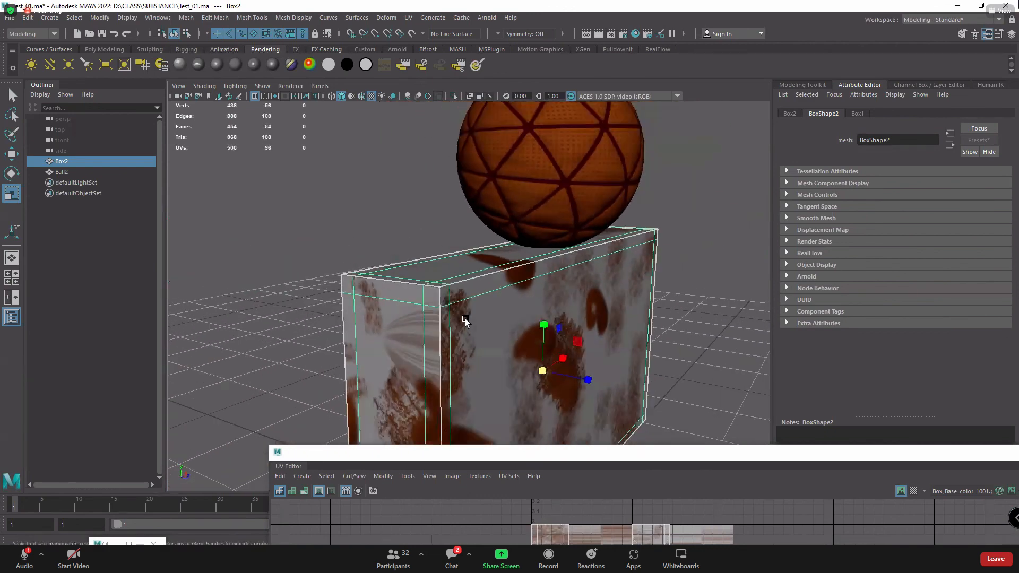
left_click_drag(467, 320, 441, 294, "alt")
right_click_drag(441, 294, 400, 283, "alt")
left_click_drag(425, 291, 397, 297, "alt")
right_click_drag(397, 296, 435, 294, "alt")
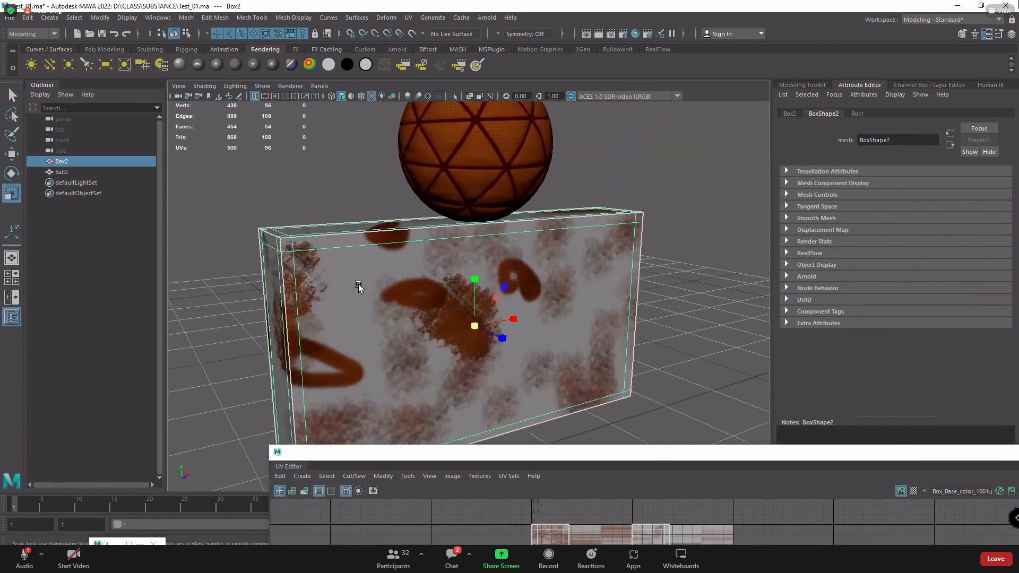
left_click_drag(359, 285, 424, 275, "alt")
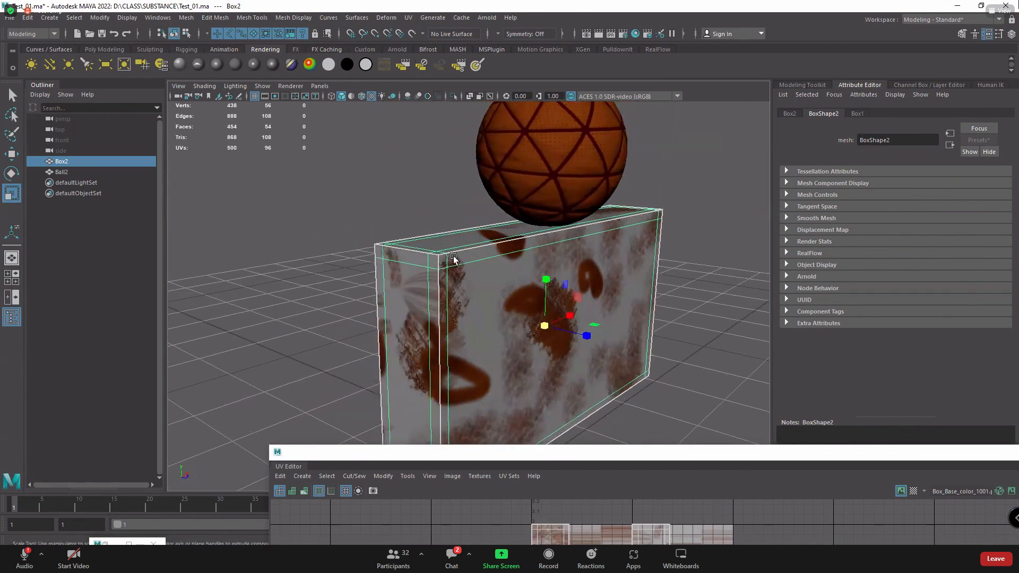
Insert three supporting edge loops on the box, each close to one of the edges meeting at its near upper corner
right_click_drag(434, 265, 446, 288, "alt")
scroll(446, 289, "up", 5)
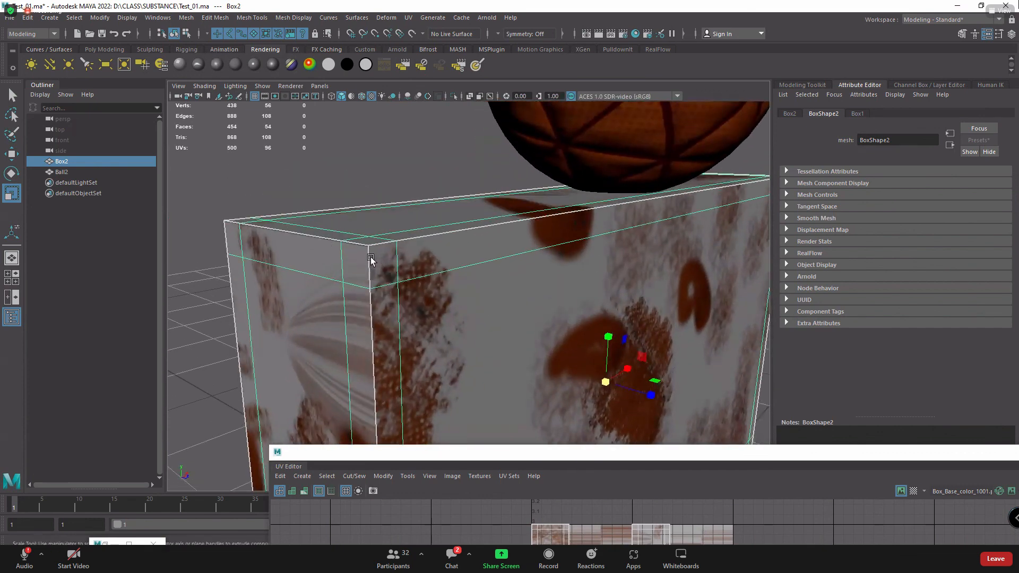
left_click(251, 18)
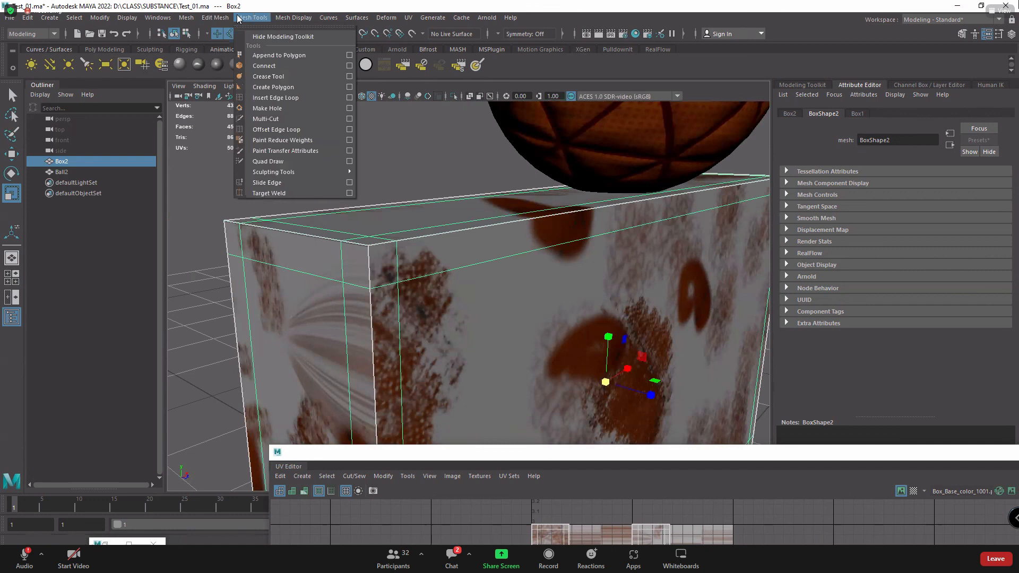
left_click(270, 98)
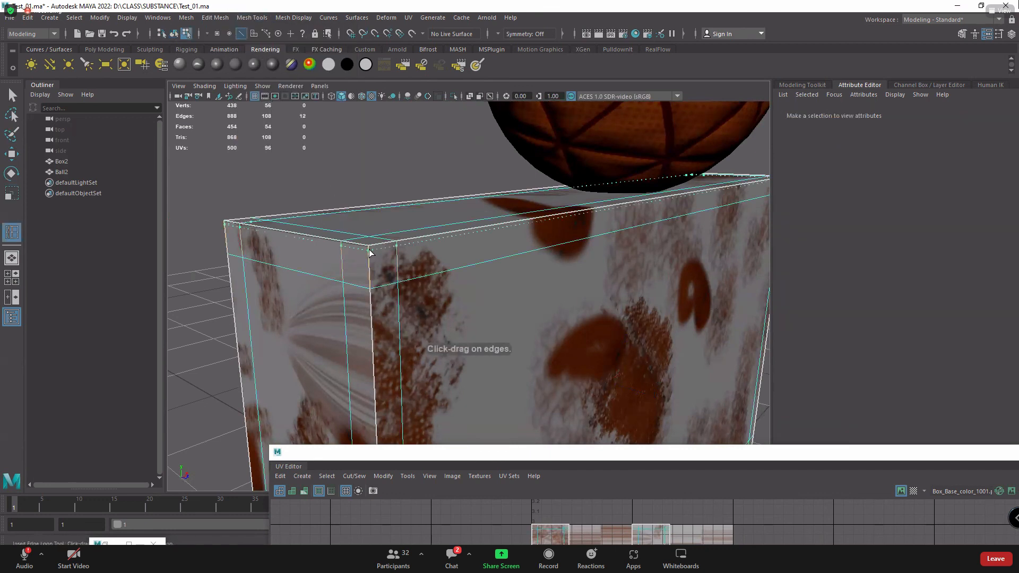
left_click(370, 253)
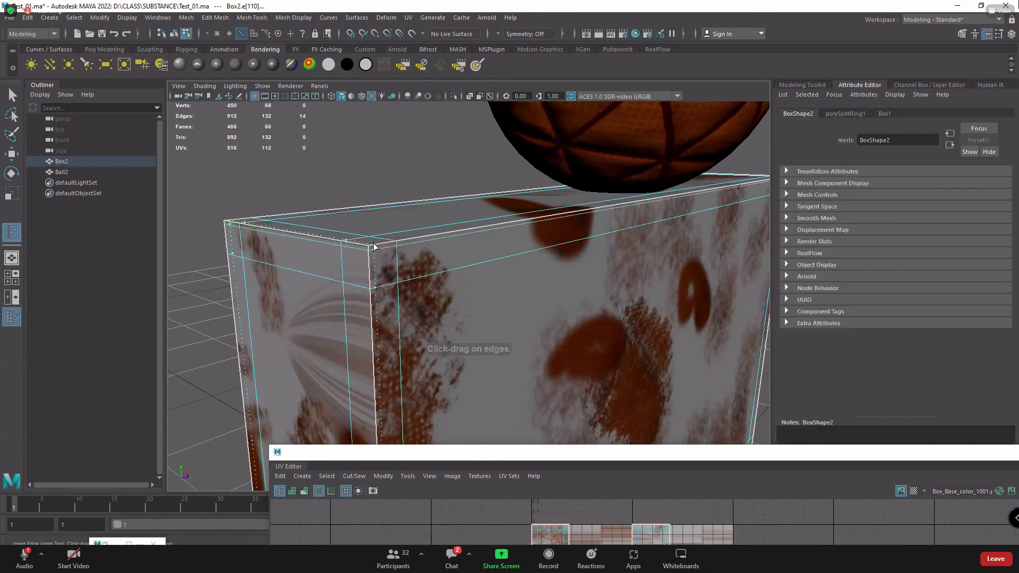
left_click_drag(373, 247, 377, 245)
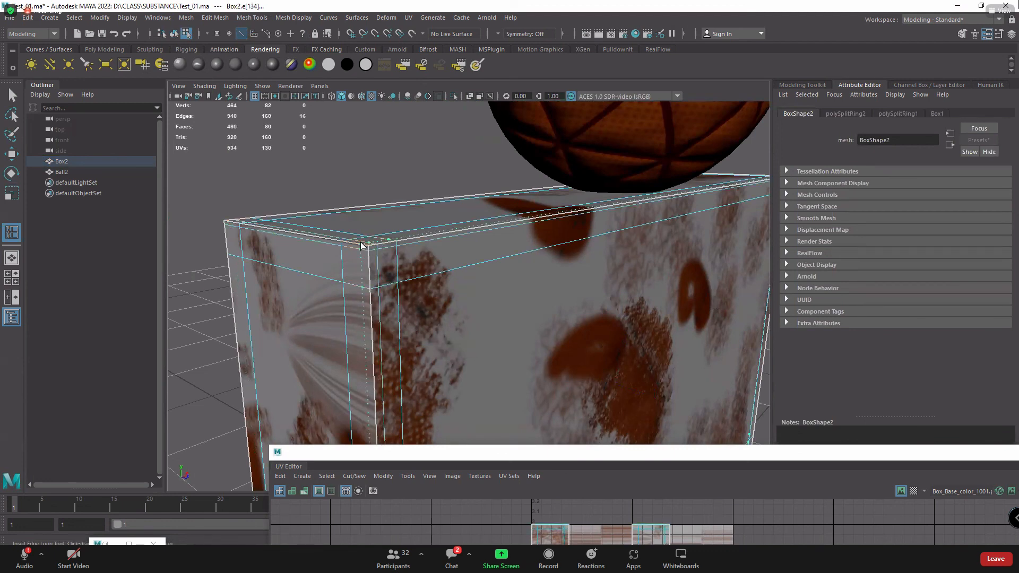
left_click_drag(361, 245, 361, 245)
Return the box to object mode with the Move tool, display it in smooth mesh preview and clear the selection
left_click(11, 154)
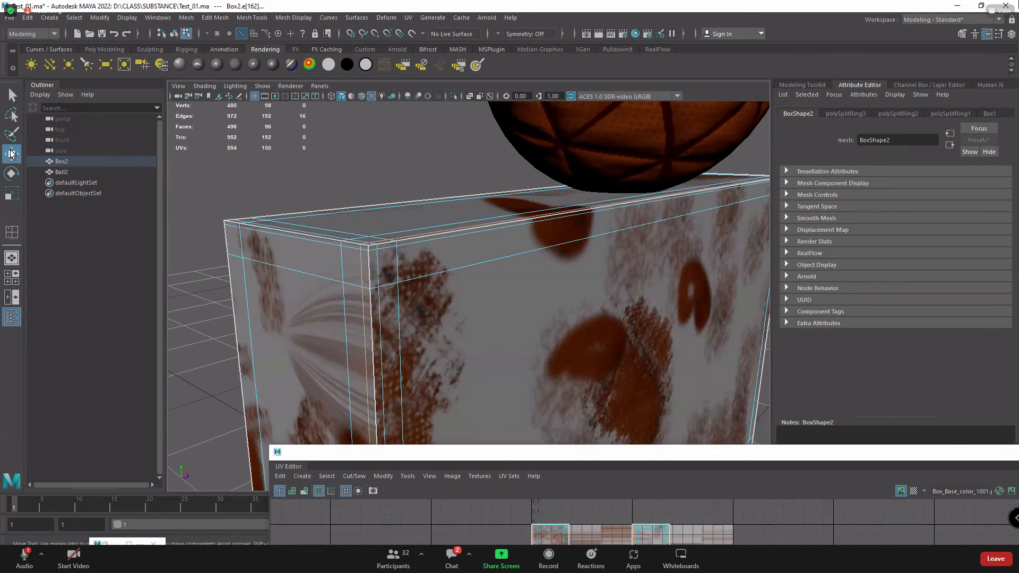
right_click_drag(428, 243, 438, 195)
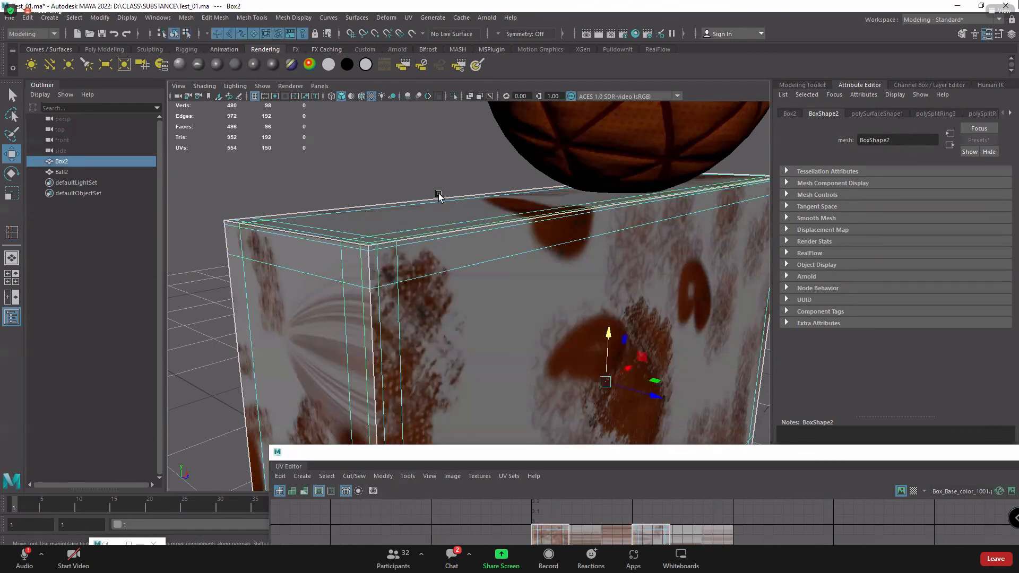
key("3")
left_click(373, 158)
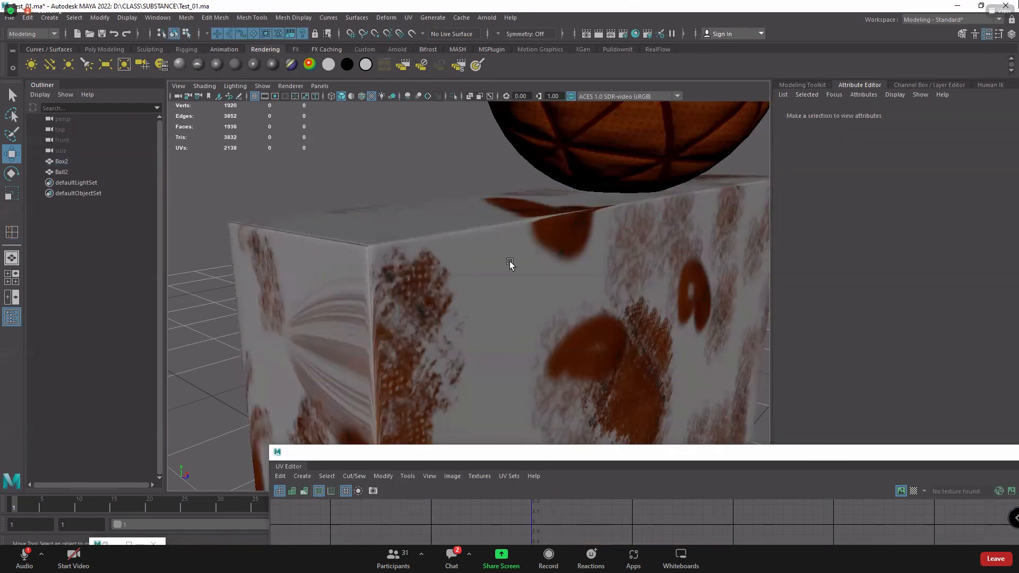
Examine the smoothed box's sharpened edges and texture from different angles and reselect the box
left_click_drag(510, 261, 434, 295, "alt")
right_click_drag(434, 295, 442, 285, "alt")
right_click_drag(509, 301, 404, 291, "alt")
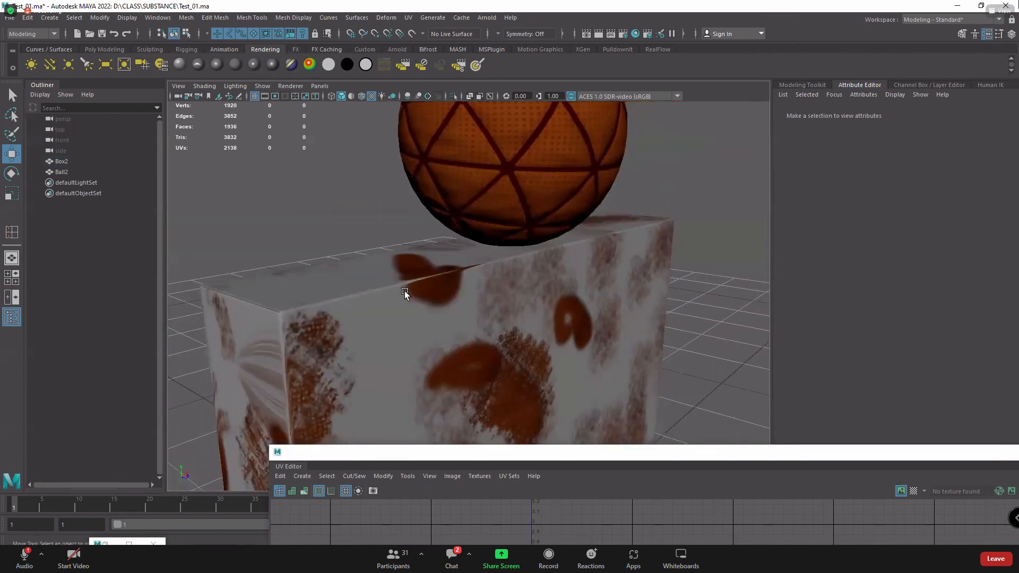
middle_click_drag(404, 291, 470, 272, "alt")
right_click_drag(469, 273, 503, 288, "alt")
left_click(503, 288)
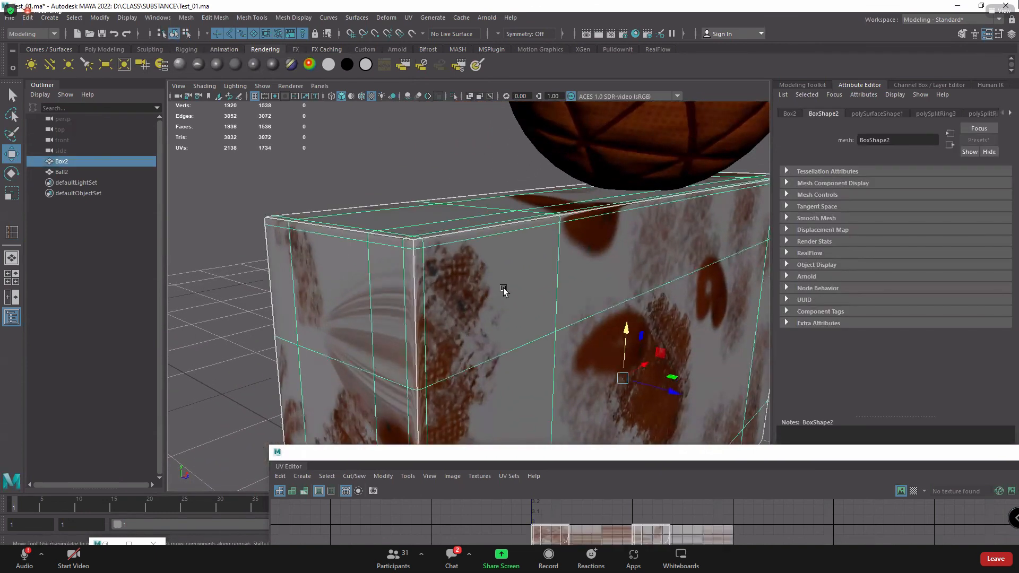